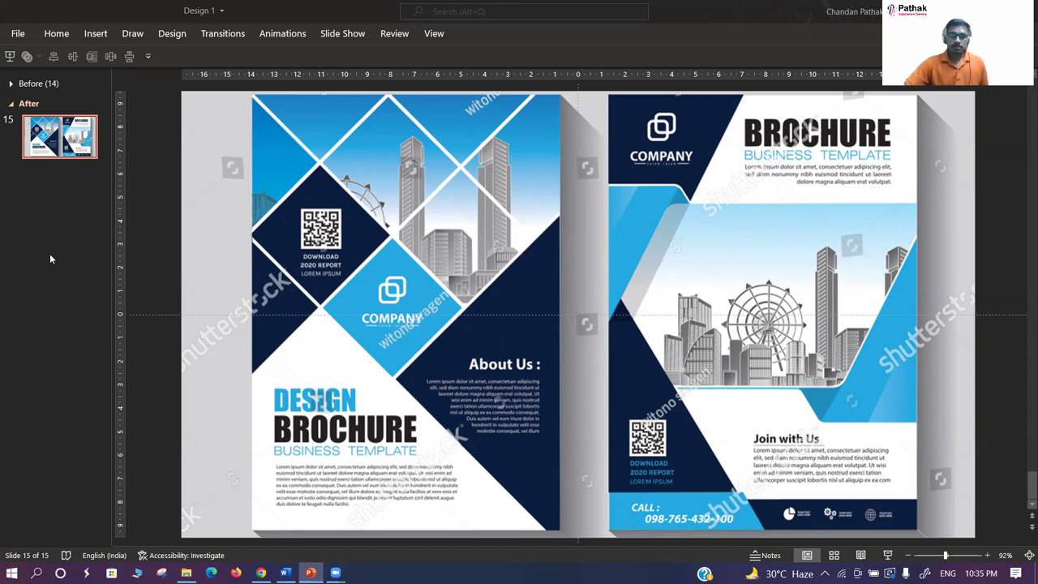
- Pin the ribbon open by double-clicking the Home tab
click(91, 184)
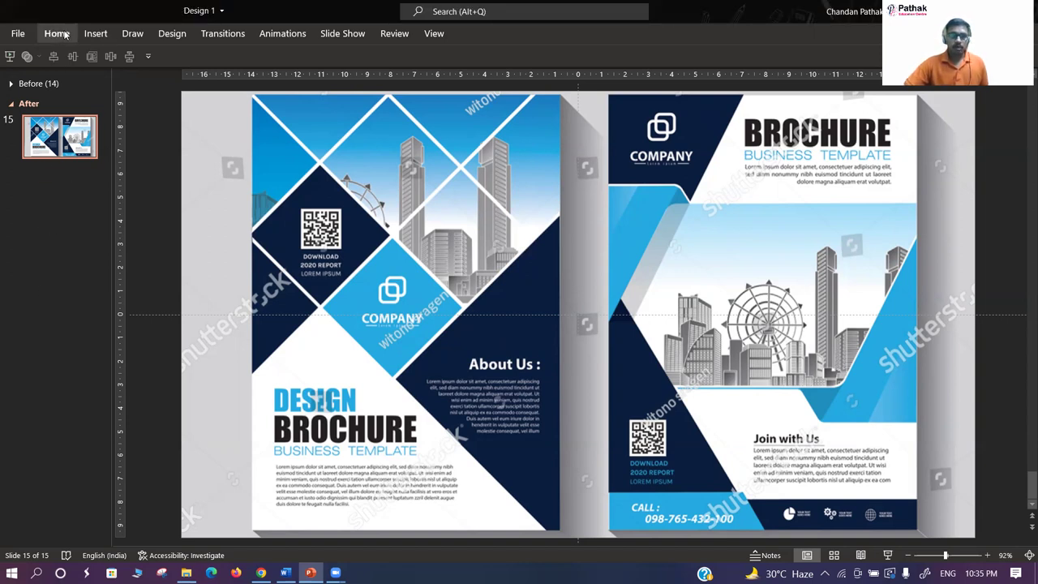
click(59, 34)
double_click(59, 34)
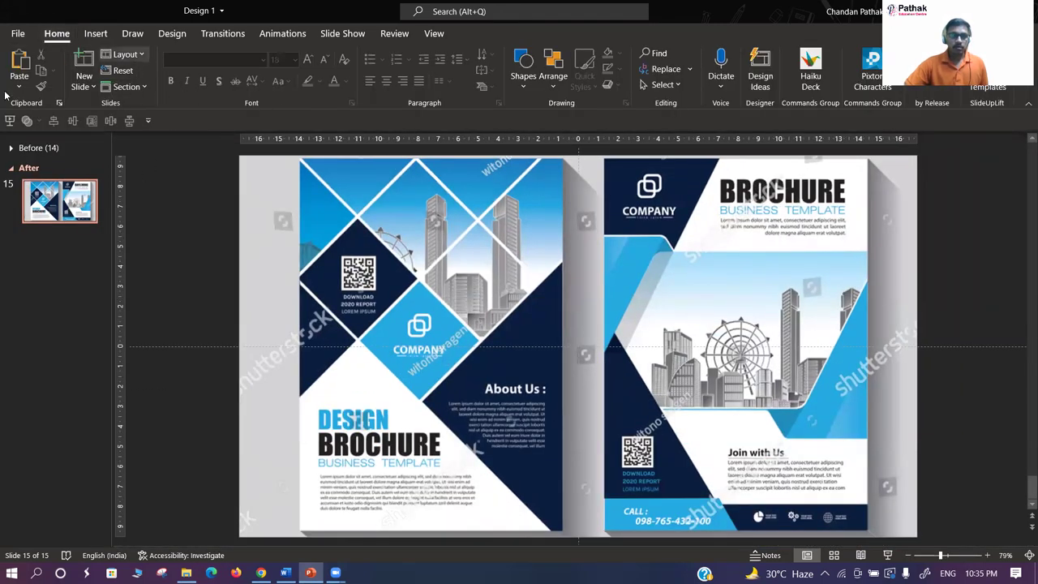
- Add a Blank-layout slide 16, then return to brochure slide 15
click(89, 88)
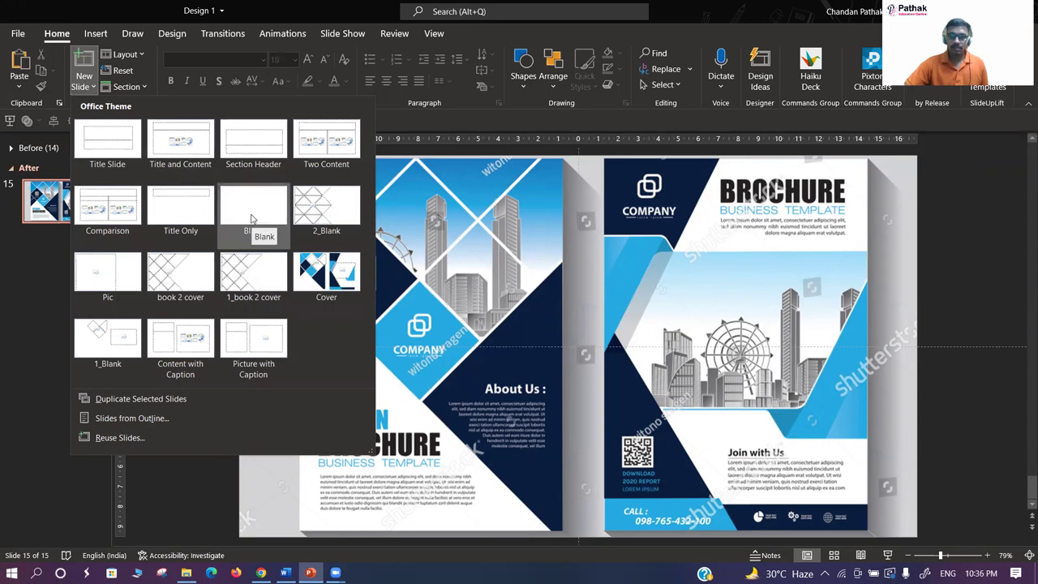
click(265, 217)
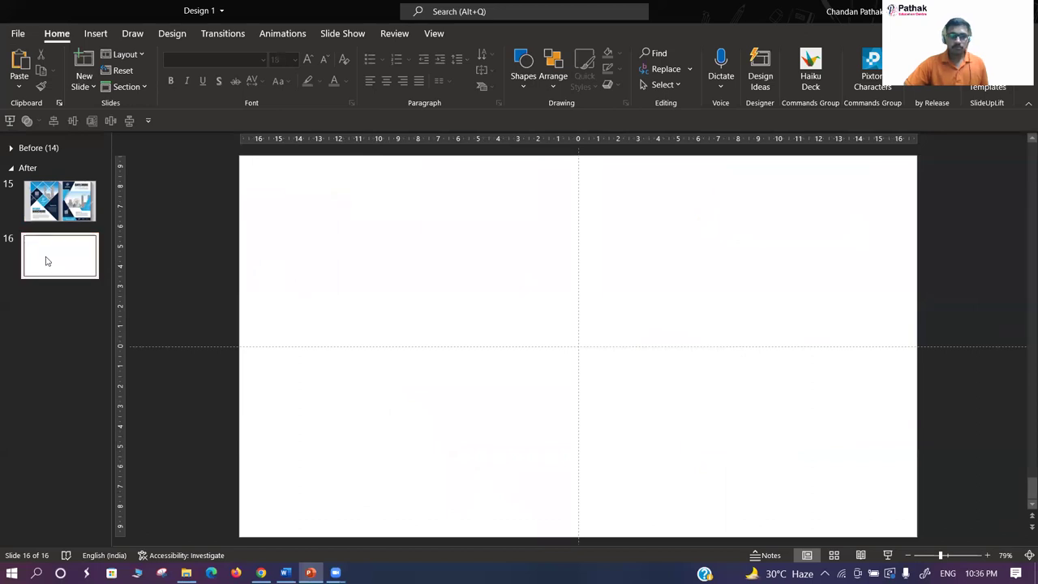
click(68, 211)
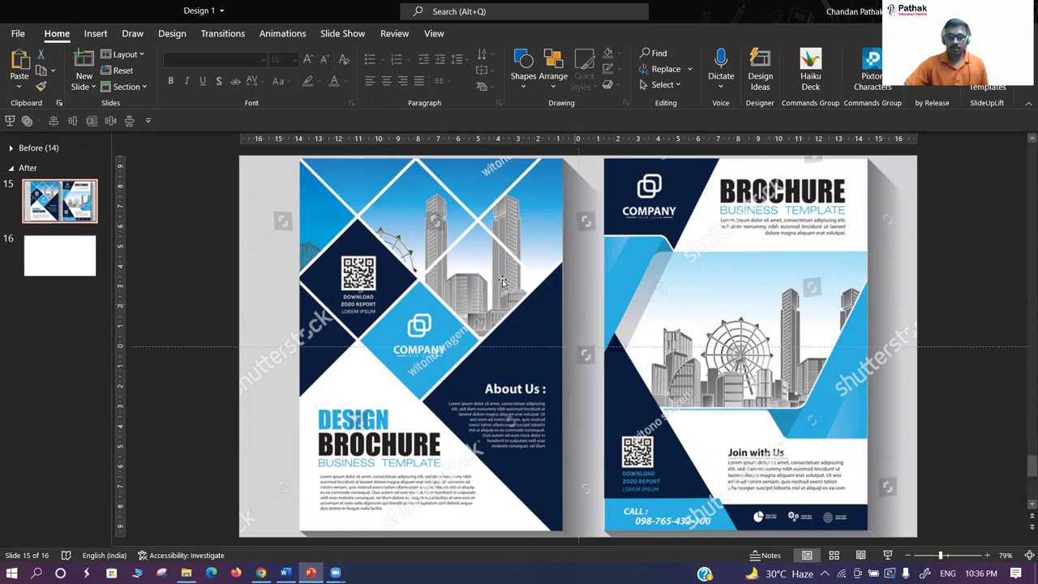
- Paste a copy of the brochure picture onto slide 16, then start a new presentation with Ctrl+N
click(534, 301)
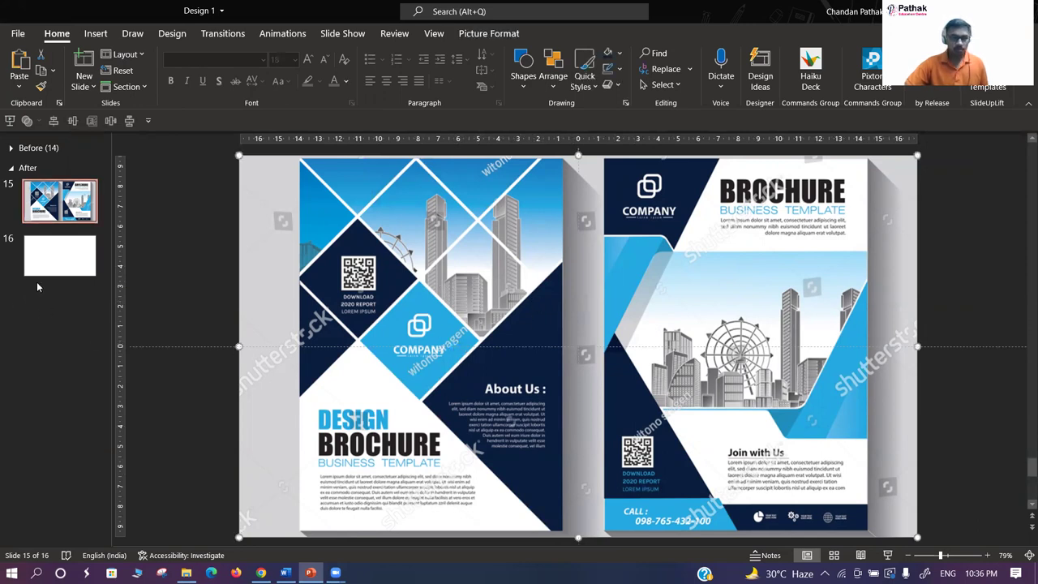
click(73, 258)
key(ctrl+v)
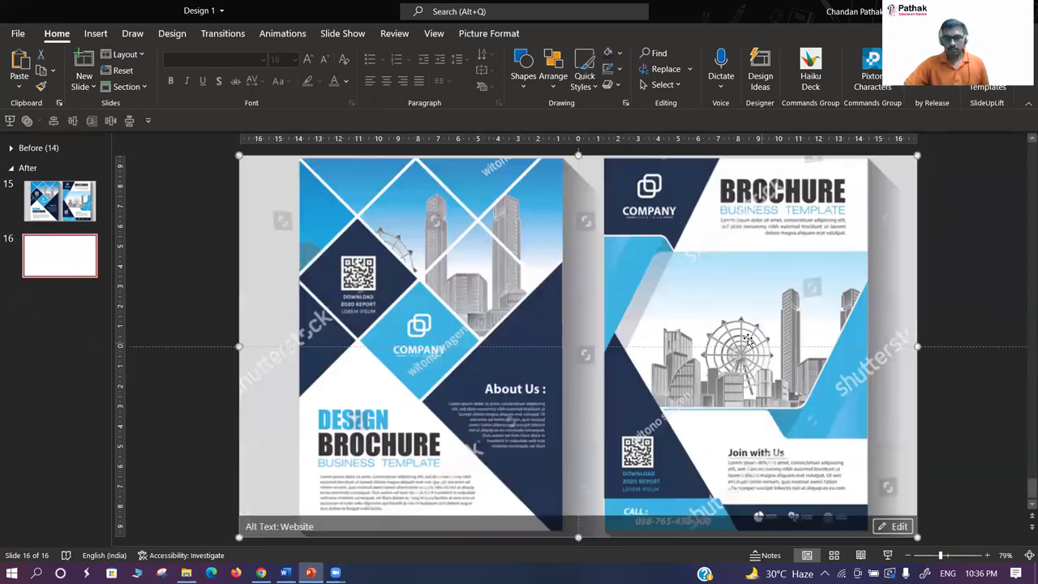
click(192, 254)
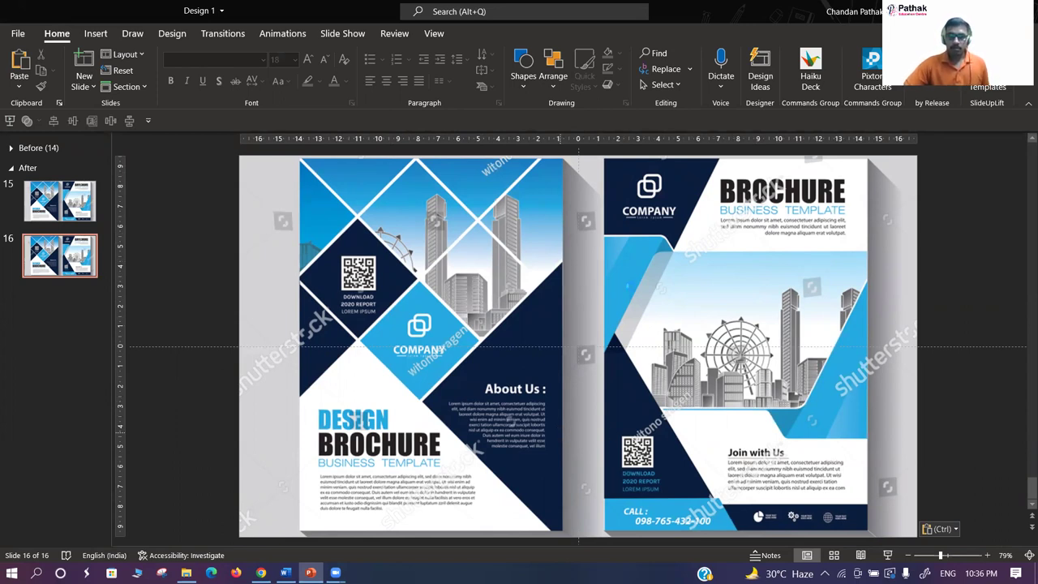
key(ctrl+n)
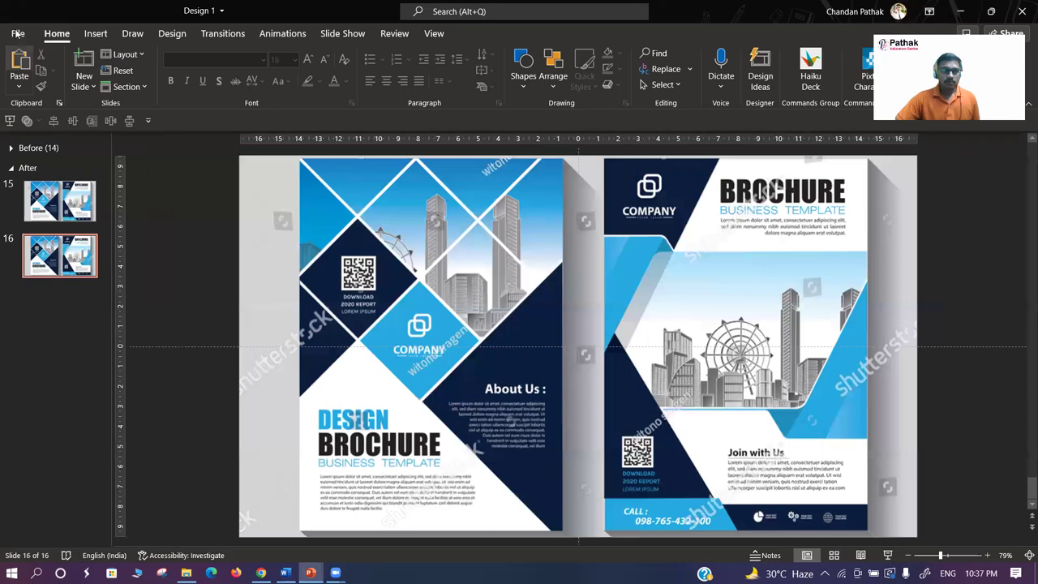
- Create another blank presentation from File > New and delete its default title slide
click(17, 33)
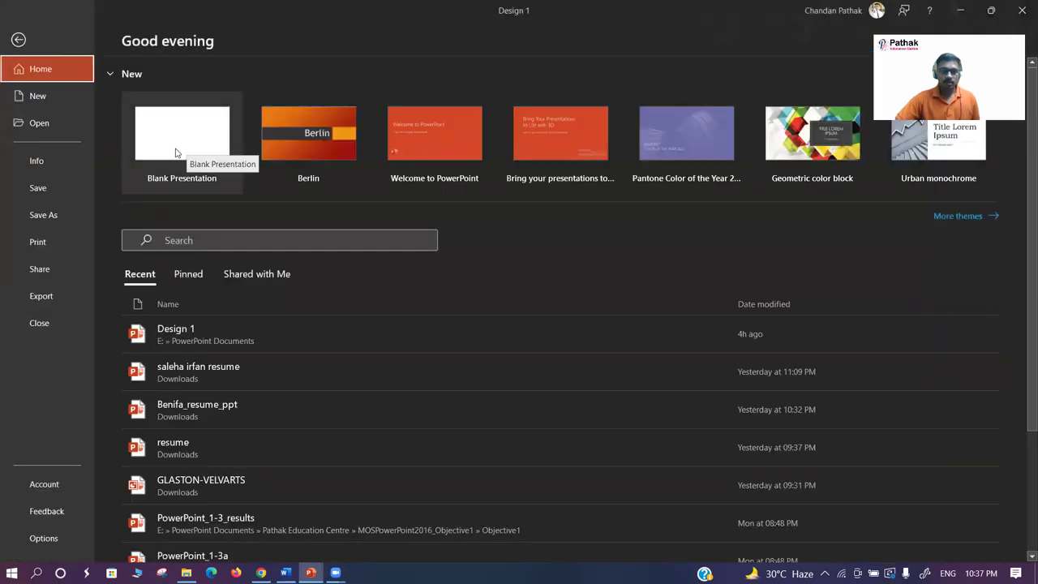
click(34, 96)
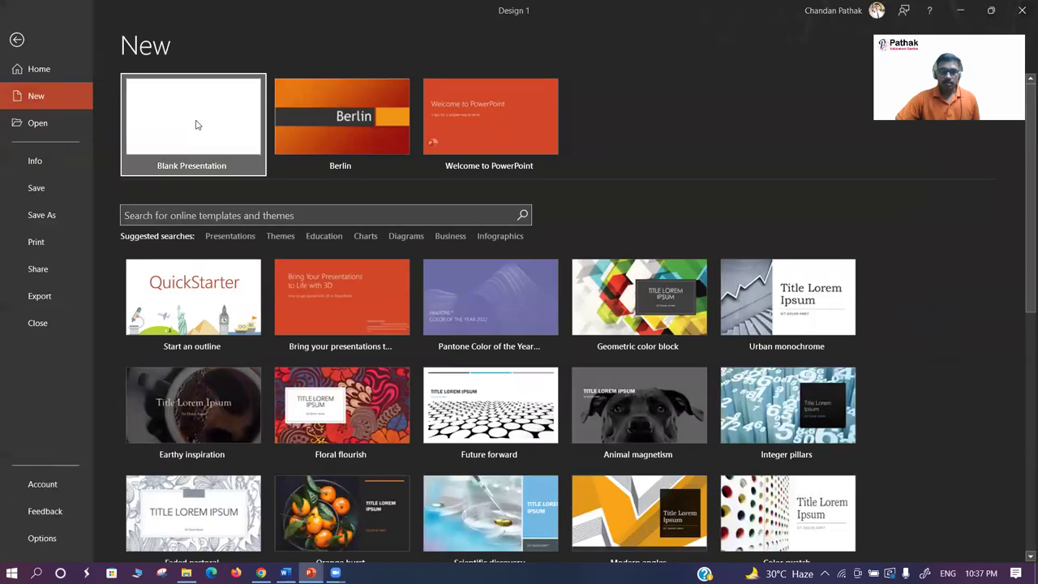
key(ctrl+n)
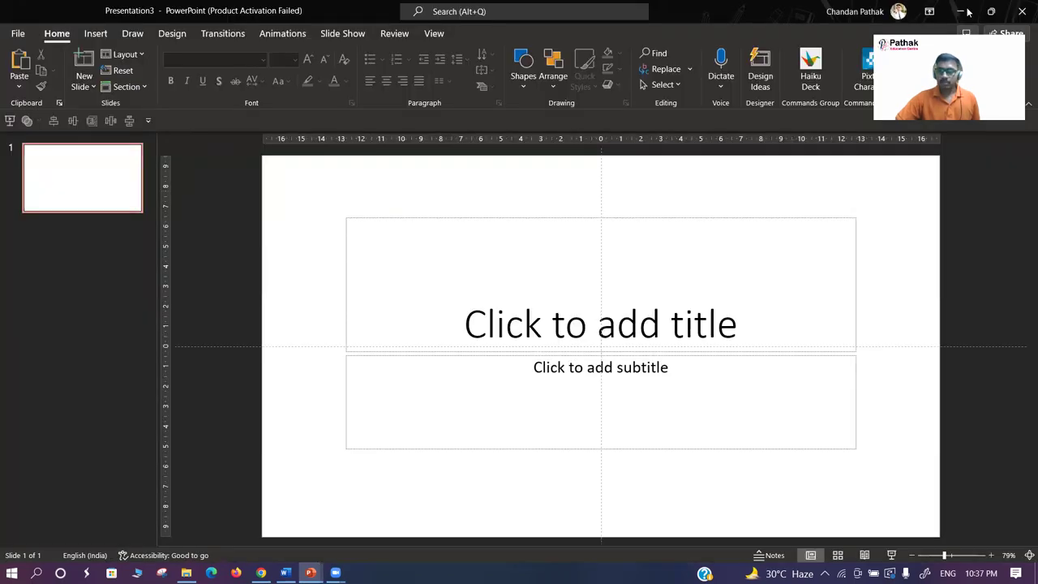
click(77, 190)
key(Delete)
- Add a Blank-layout slide and paste the brochure picture onto it
click(81, 87)
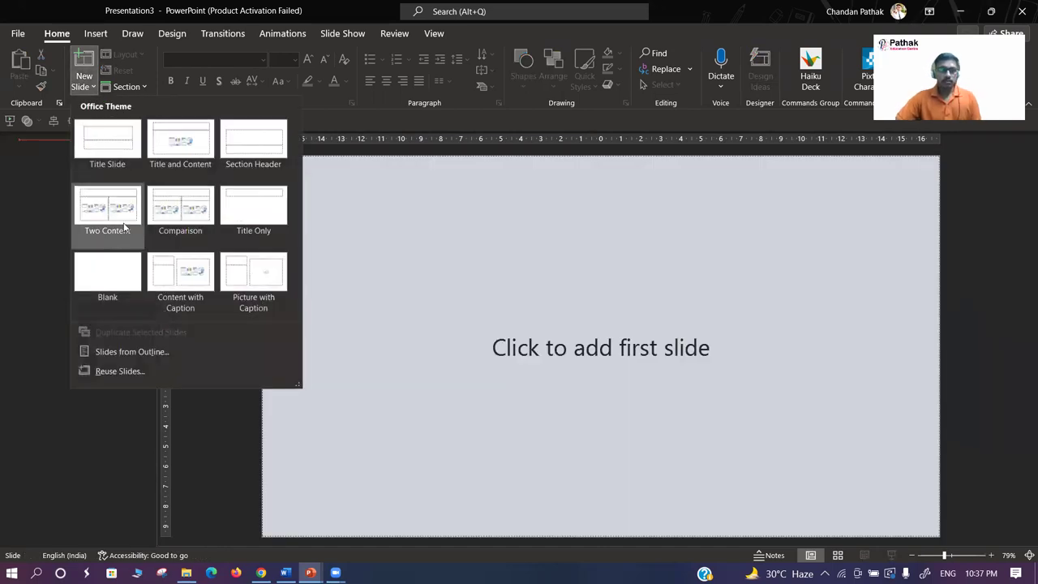
click(112, 262)
key(ctrl+v)
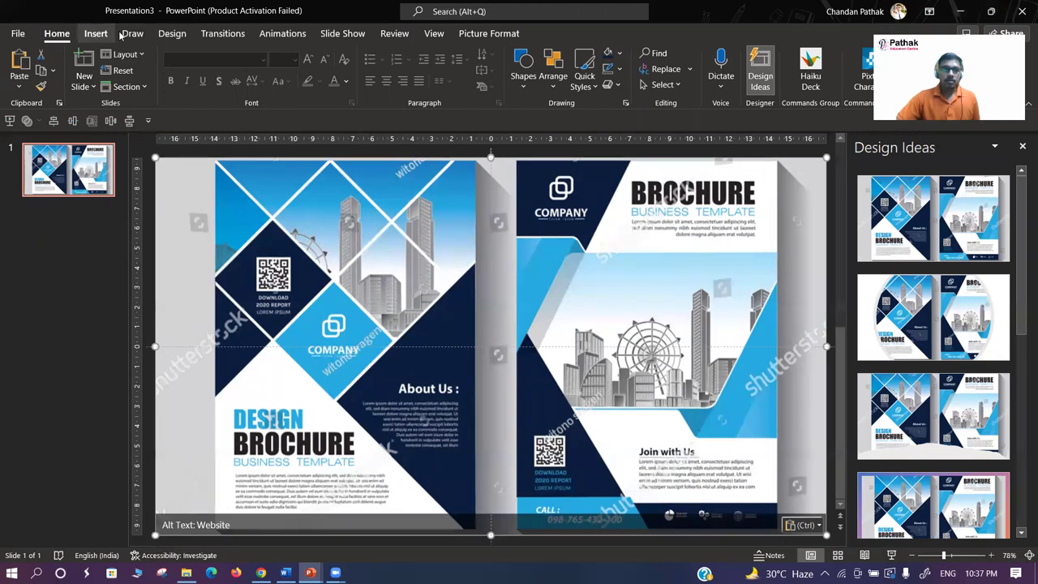
click(170, 33)
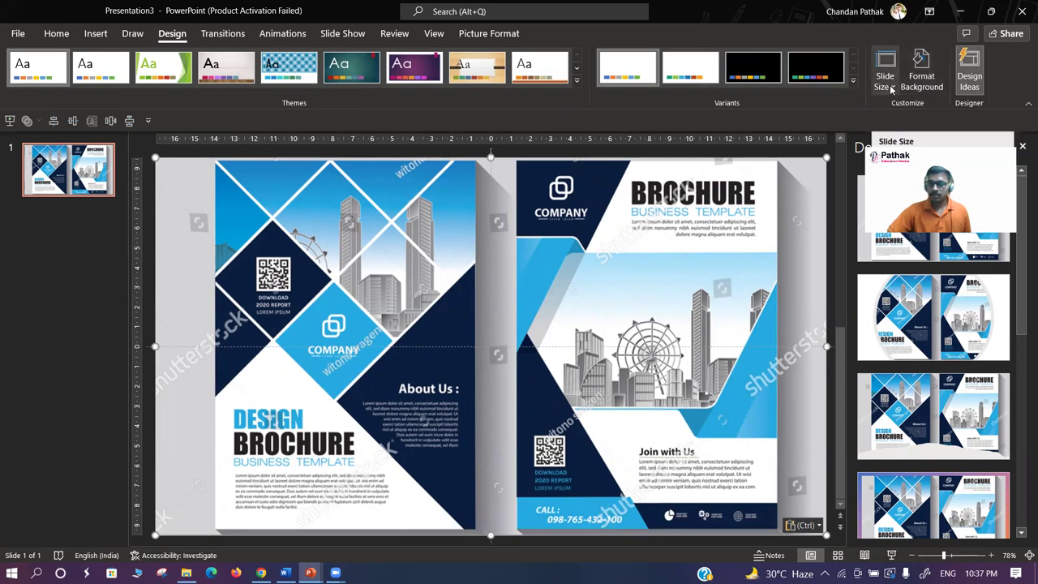
- Set a custom slide size of A4 Paper and choose Maximize to scale the brochure picture
click(891, 89)
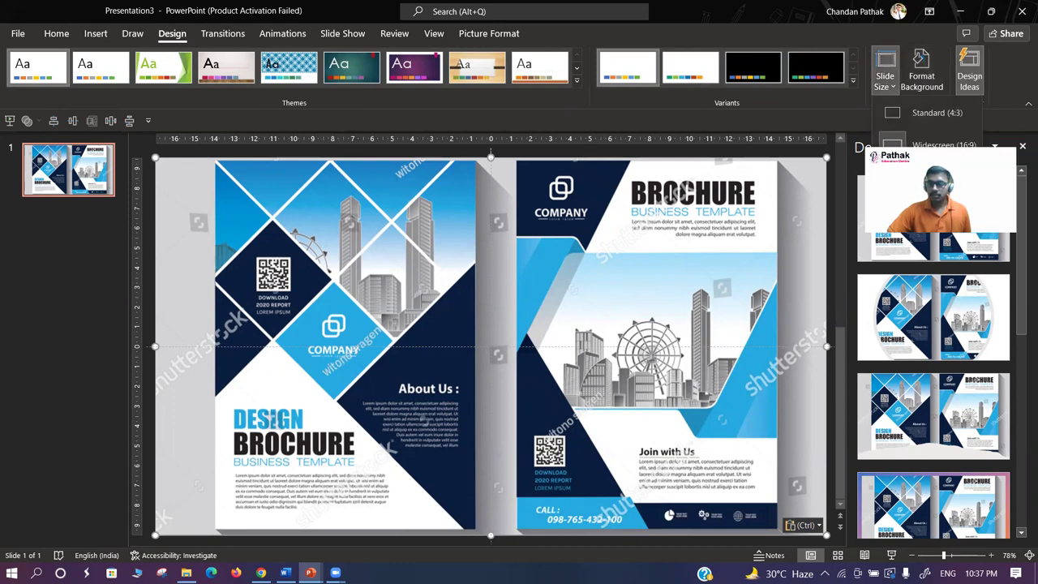
click(508, 242)
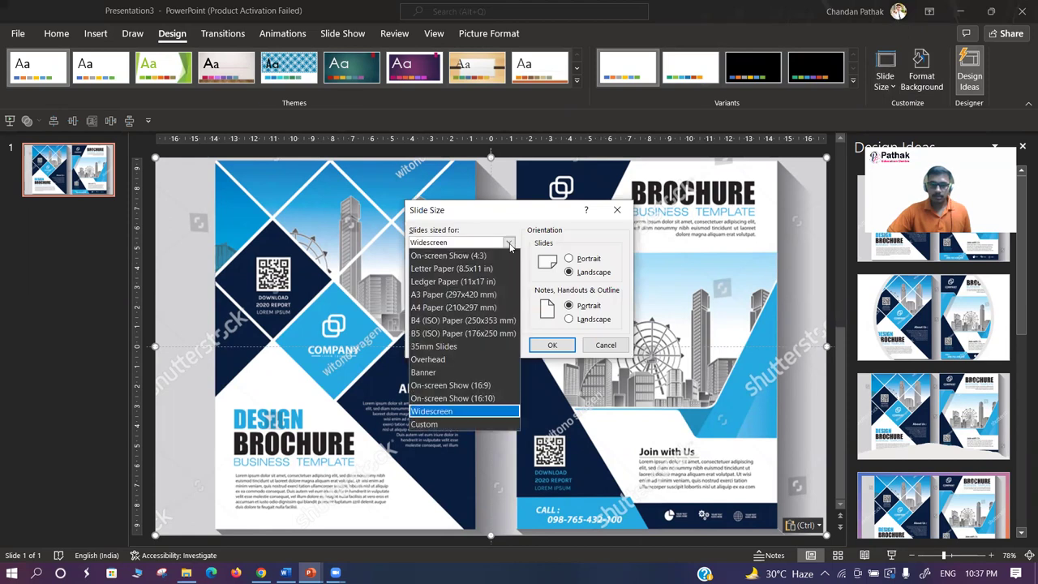
click(506, 247)
click(506, 247)
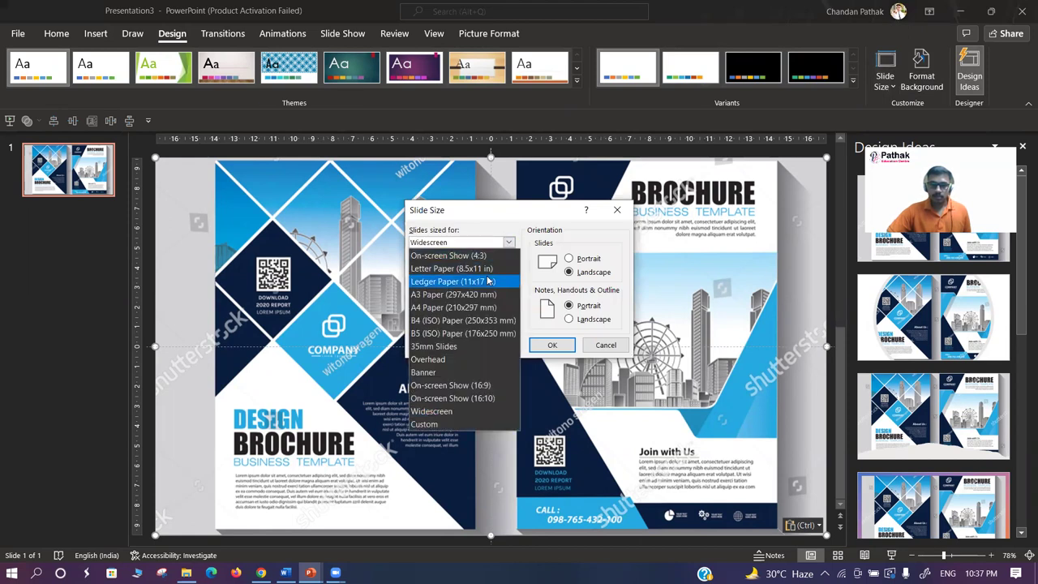
click(438, 308)
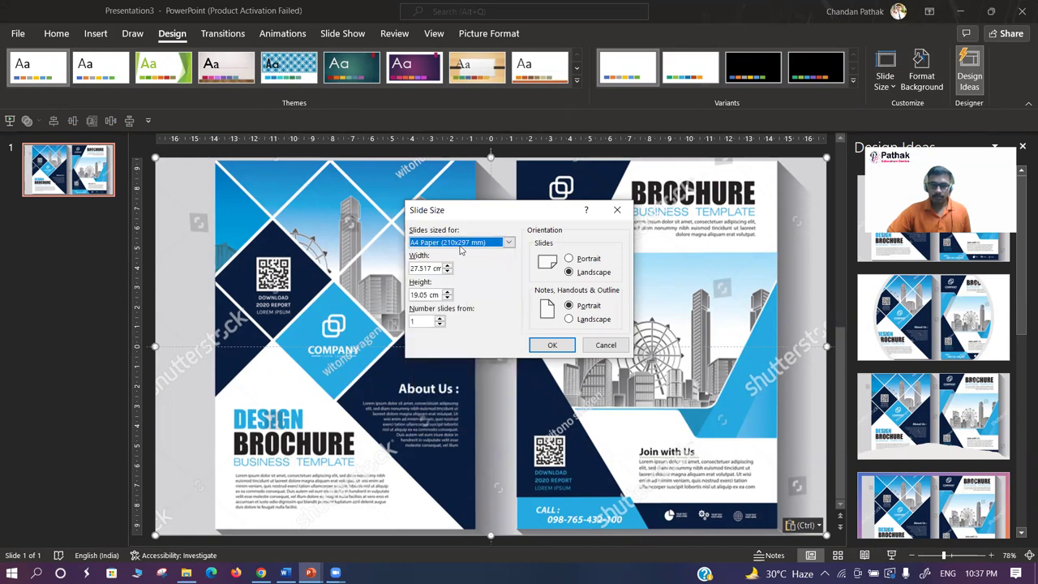
click(551, 344)
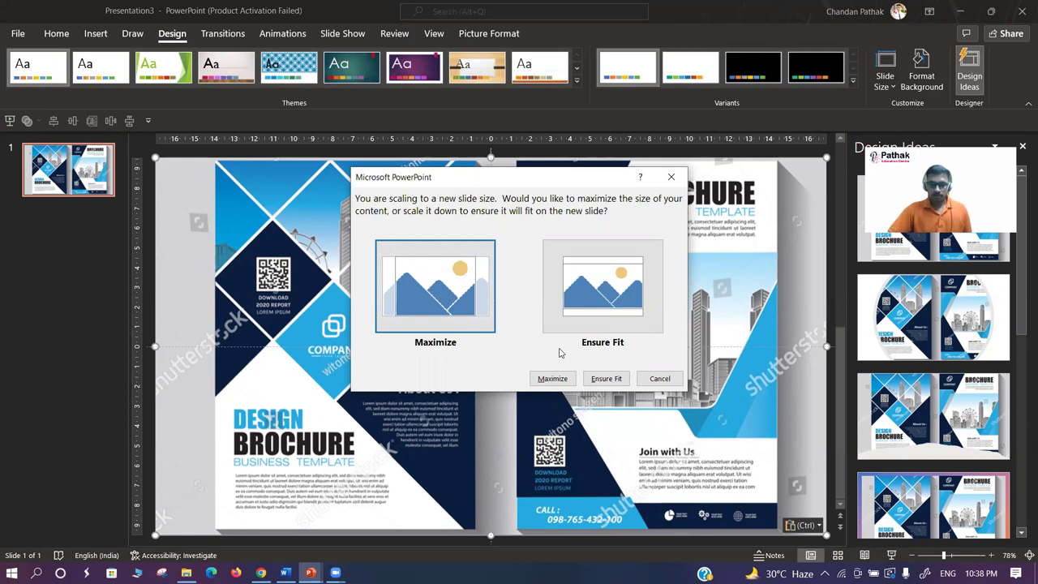
click(553, 380)
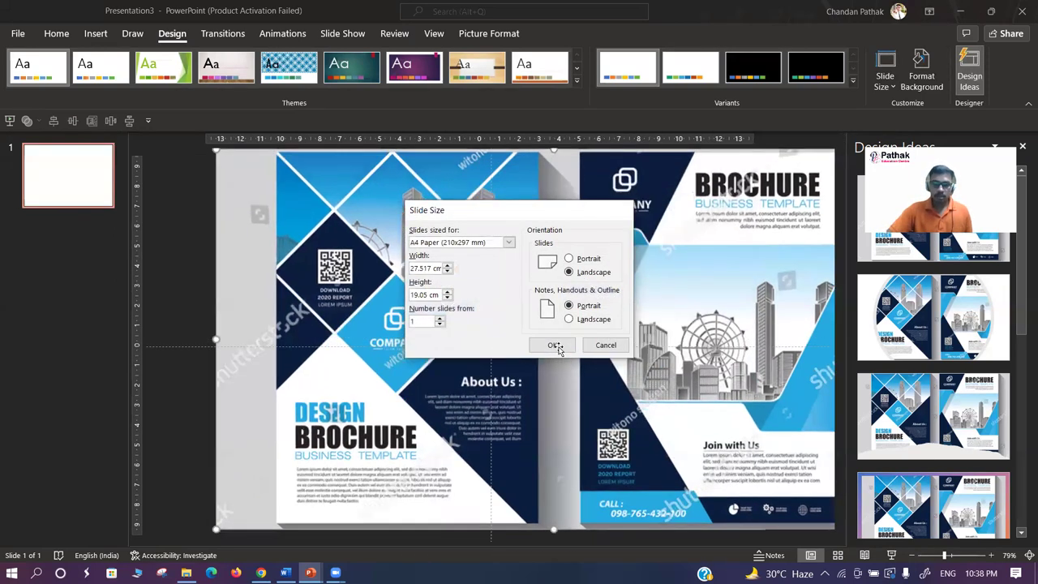
click(555, 346)
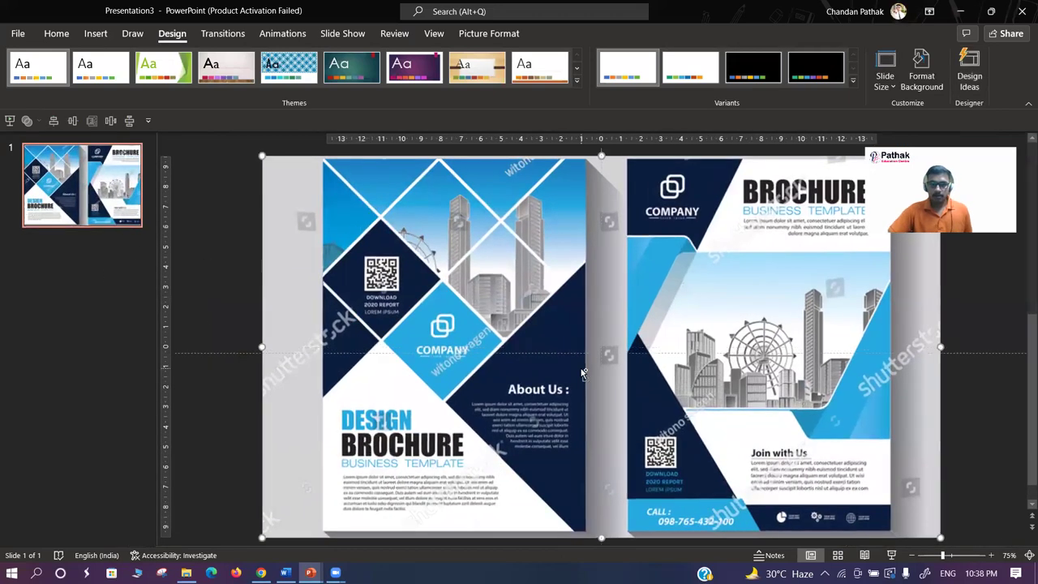
- Shrink the brochure picture and move it toward the slide's lower left
scroll(615, 354, down, 3)
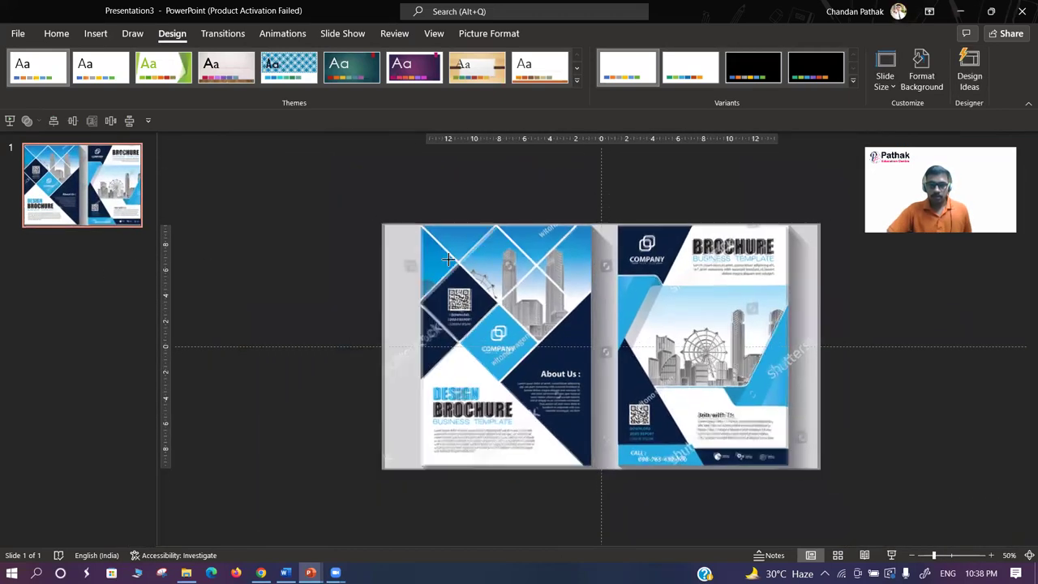
drag(384, 224, 486, 283)
mouse_move(588, 348)
mouse_down()
mouse_move(426, 371)
mouse_move(414, 343)
mouse_up()
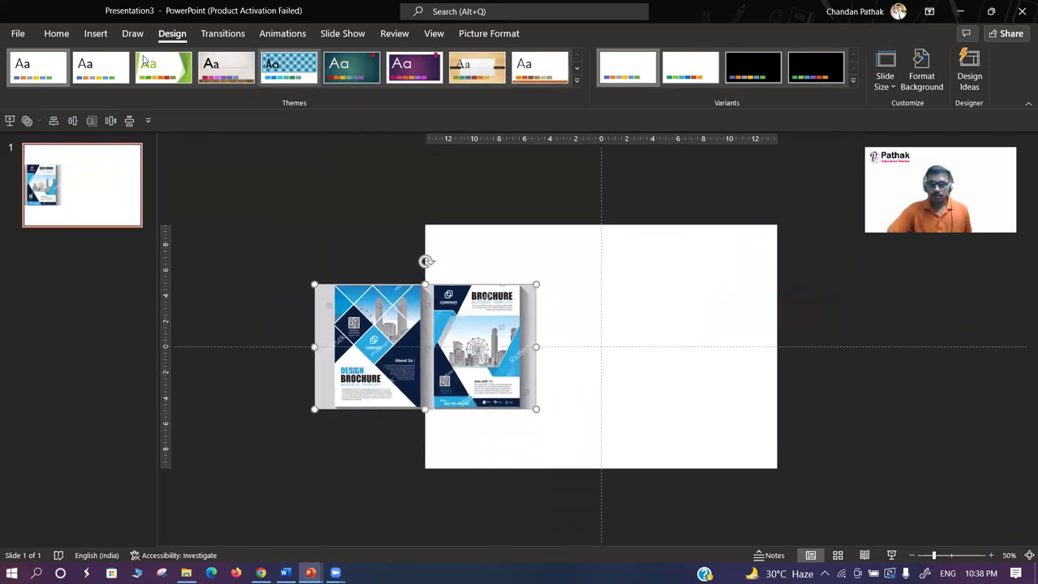
- Switch the slide to portrait, fit the content, and center the brochure picture across it
click(56, 34)
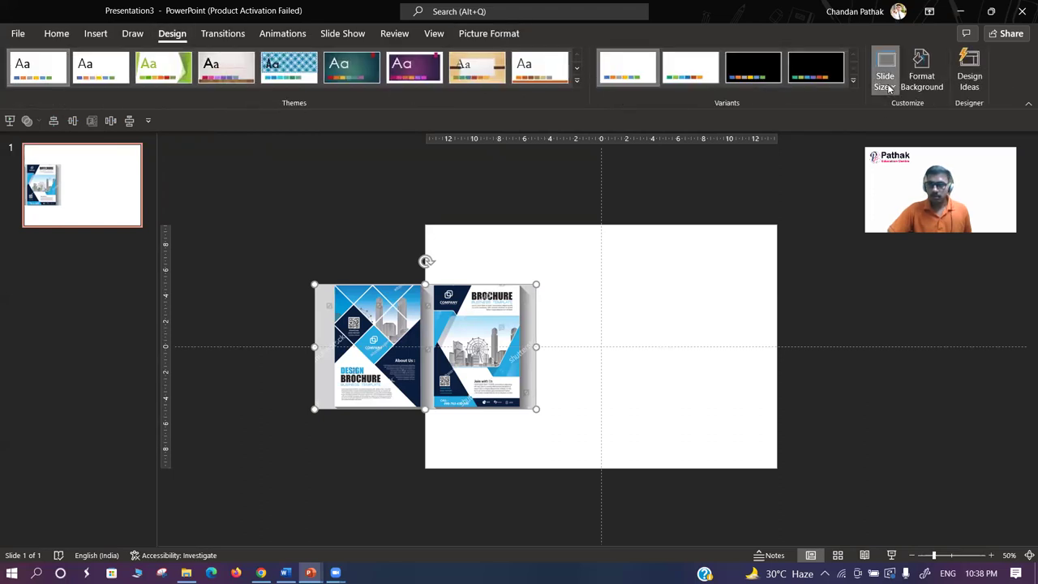
click(887, 85)
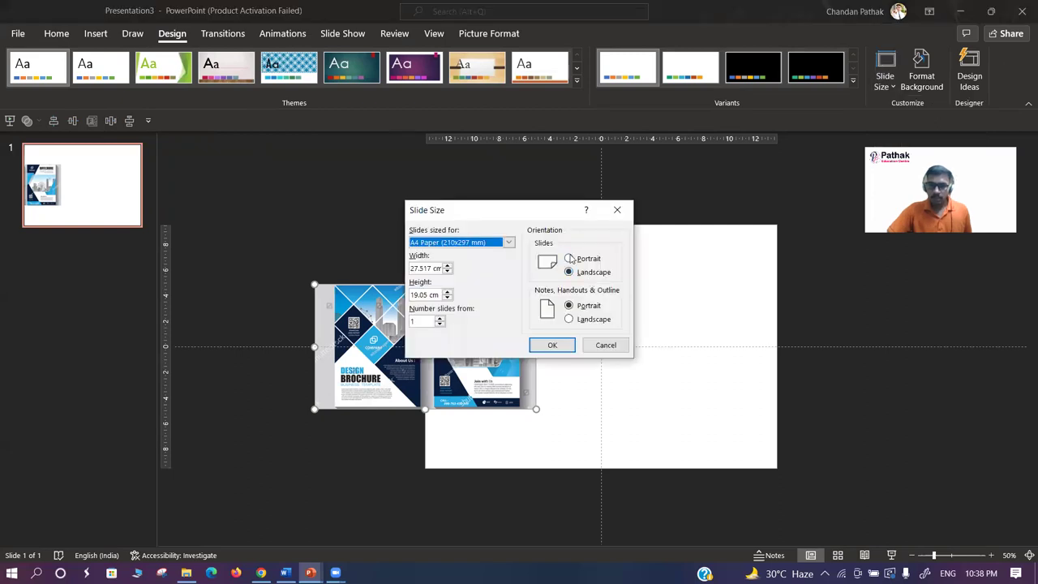
click(569, 258)
click(552, 345)
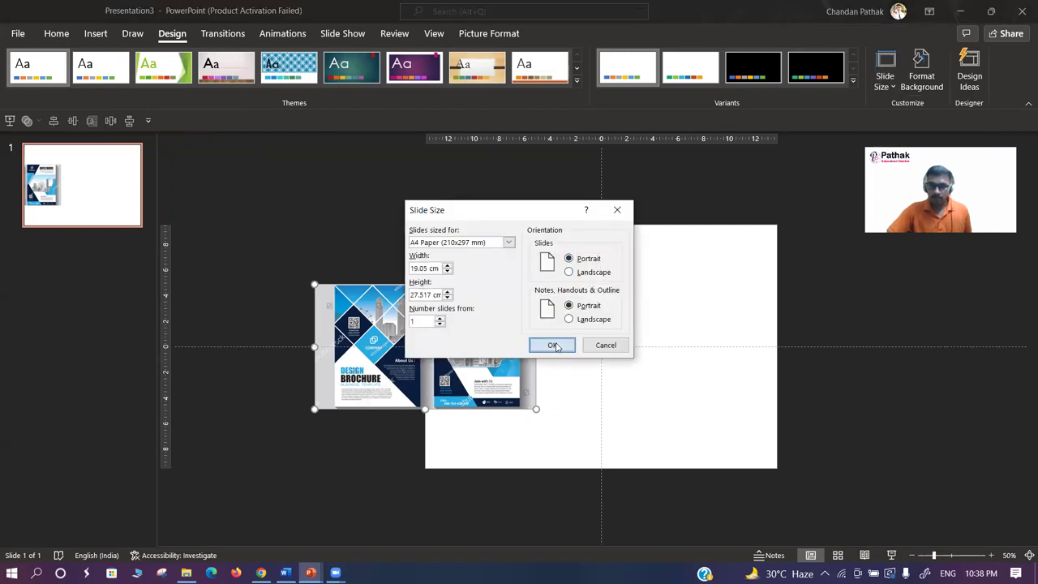
click(587, 374)
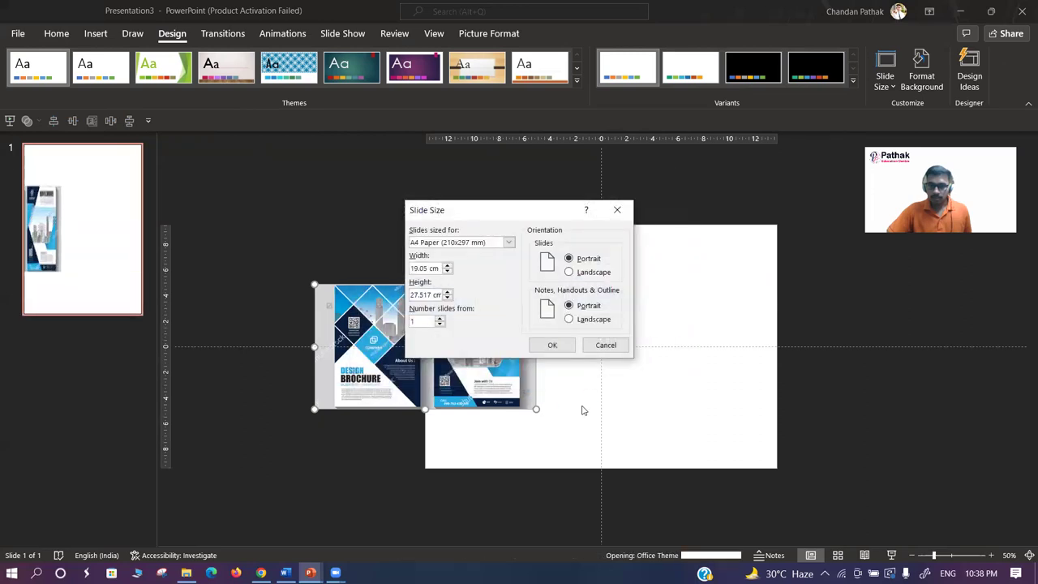
mouse_move(339, 331)
mouse_down()
mouse_move(558, 285)
mouse_move(536, 301)
mouse_up()
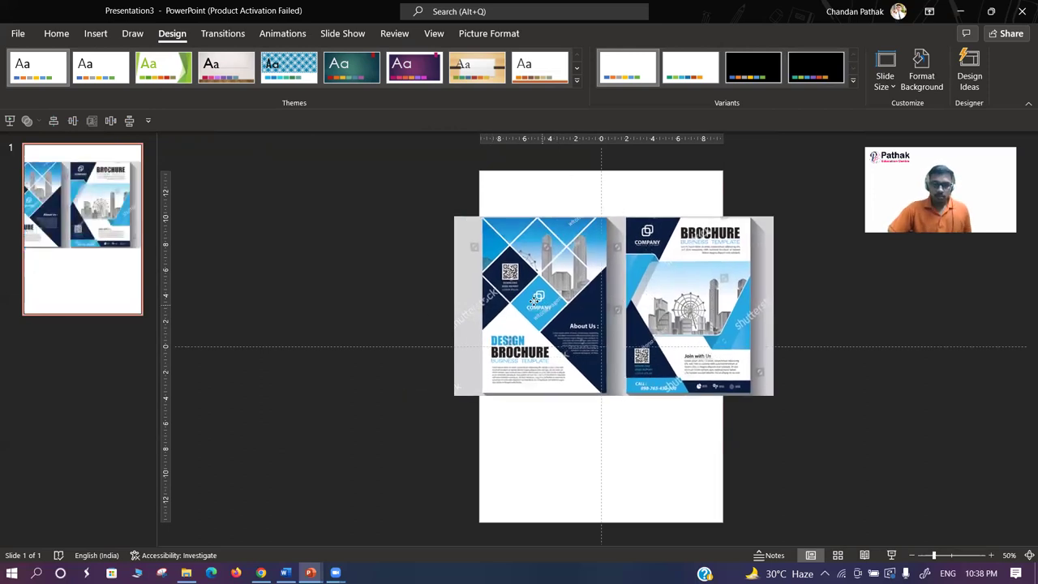
click(51, 36)
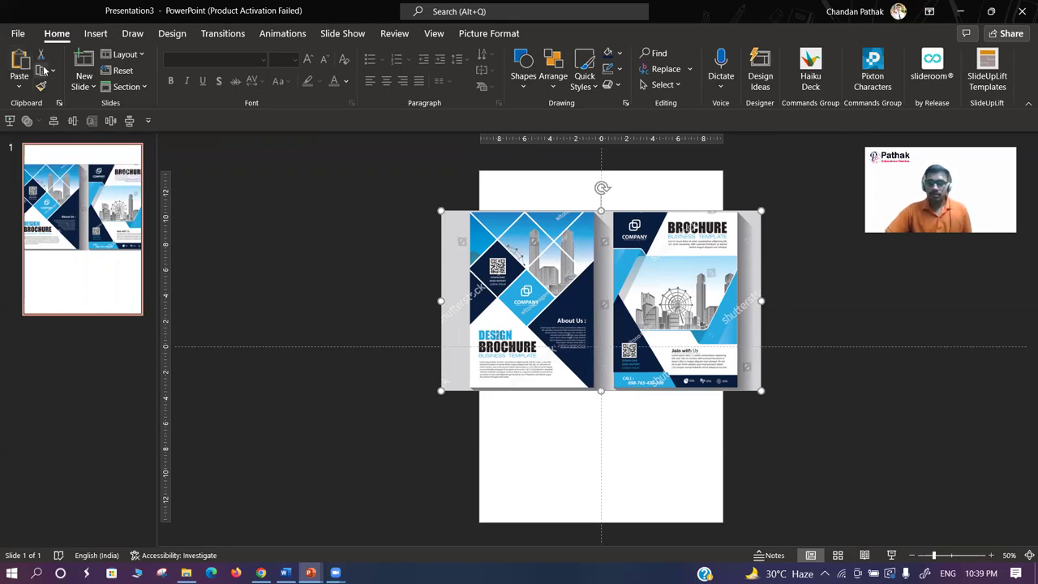
- Use Save As to store the presentation as 'Design 1' in the Pathak Education Centre folder
click(18, 33)
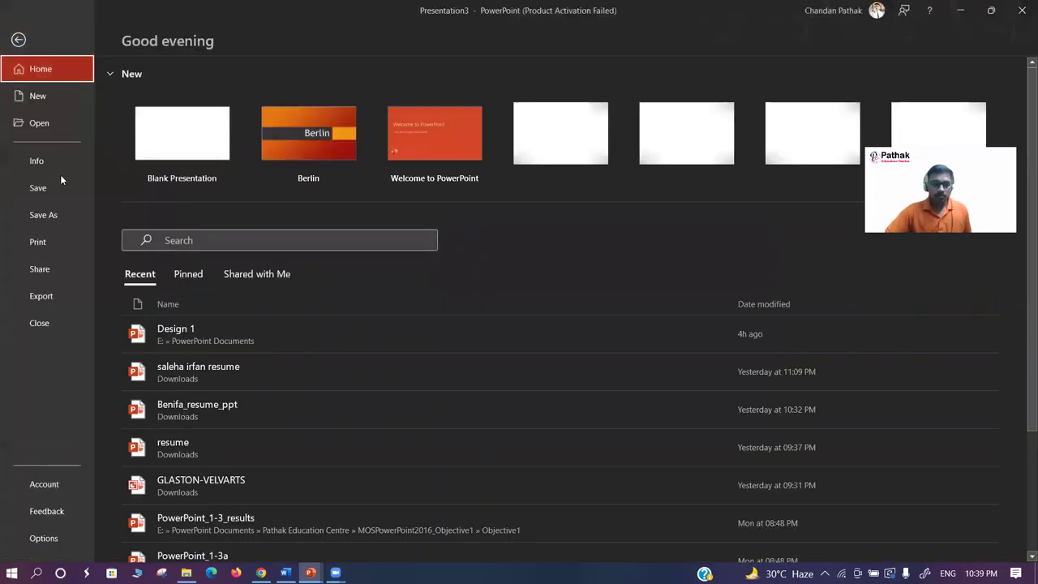
click(21, 219)
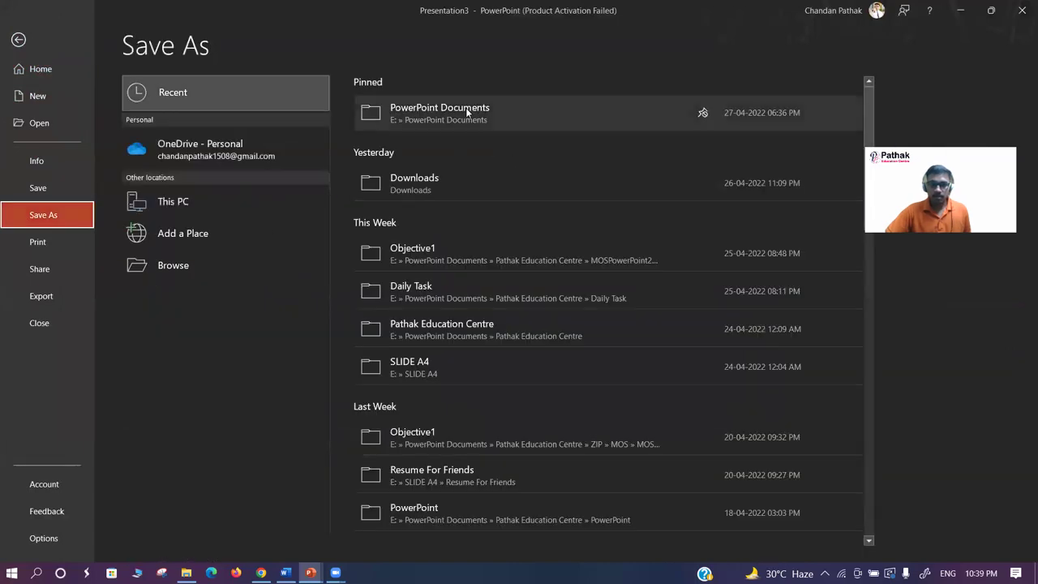
click(204, 278)
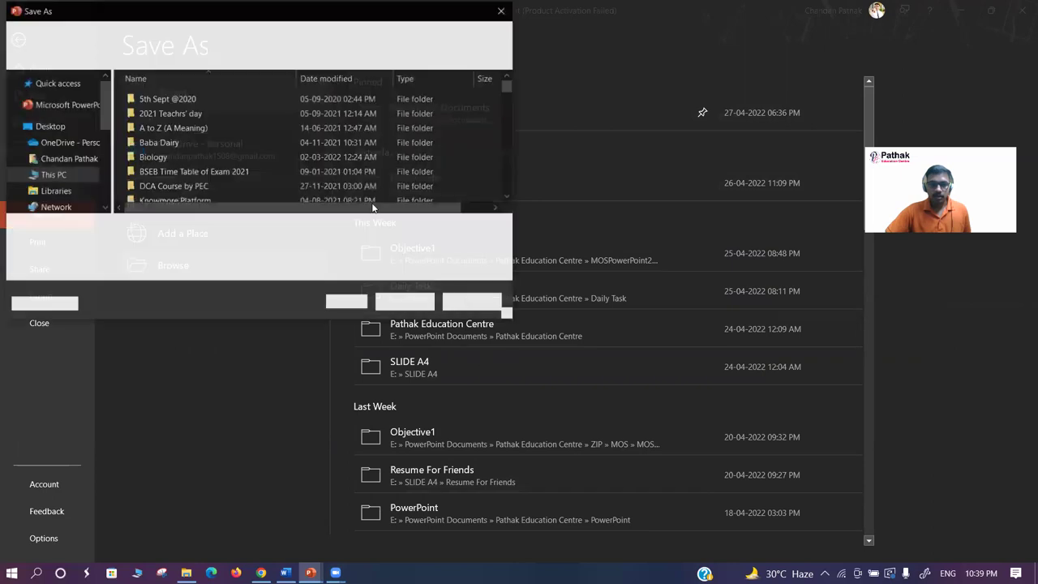
click(504, 11)
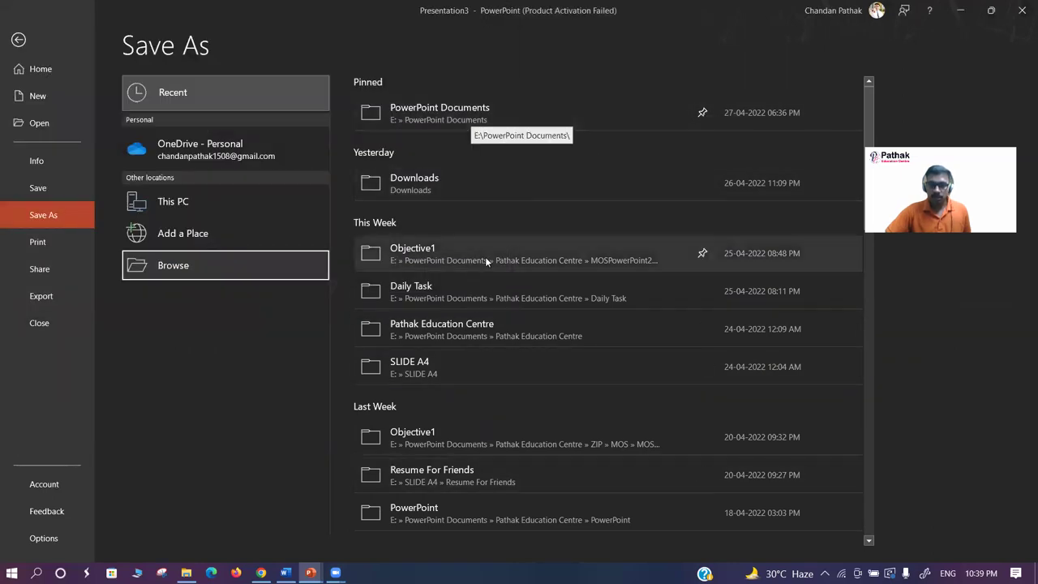
scroll(475, 333, down, 2)
scroll(475, 332, up, 2)
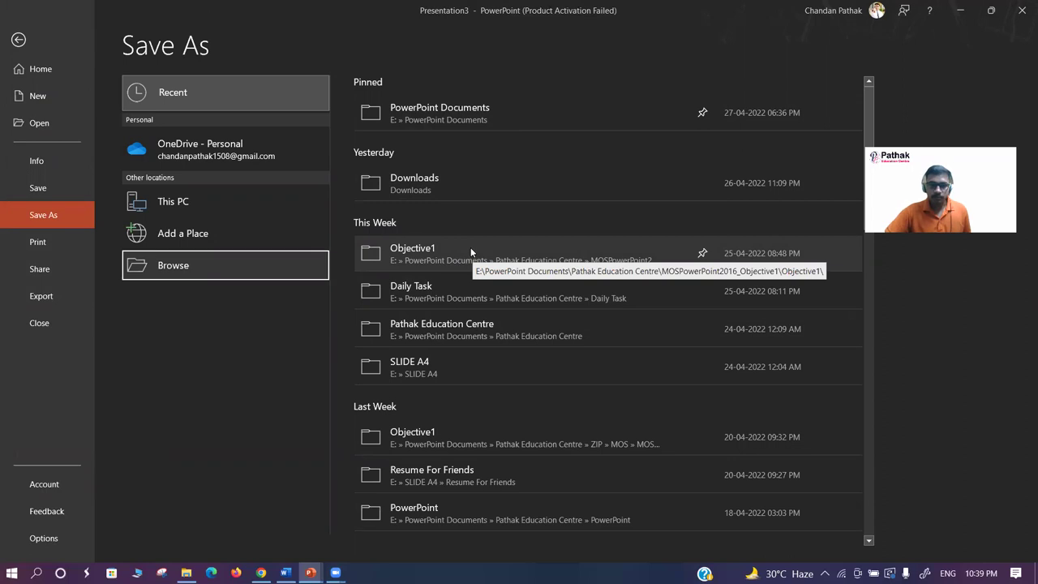
click(472, 330)
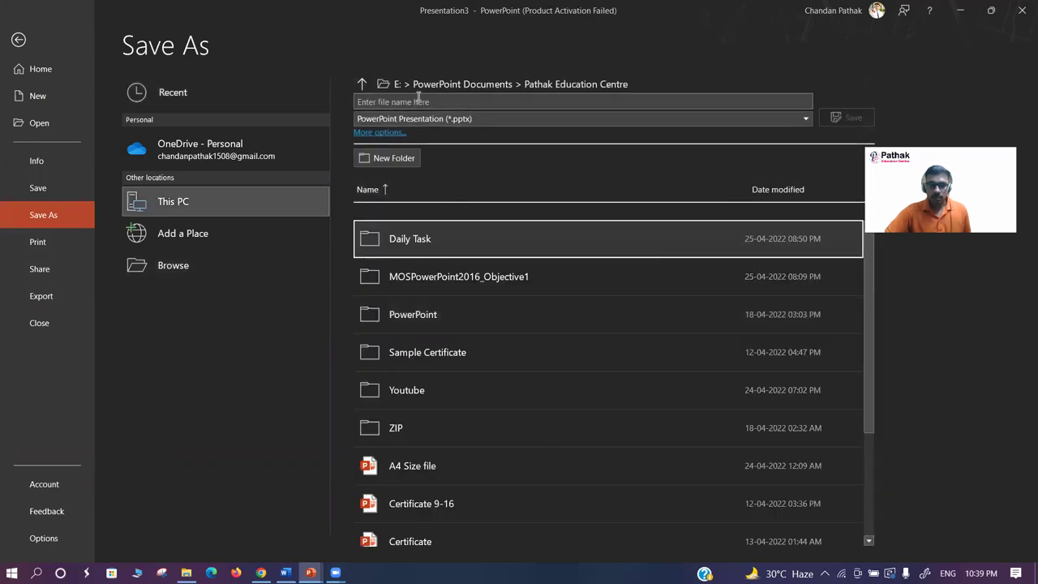
click(425, 101)
text(Des)
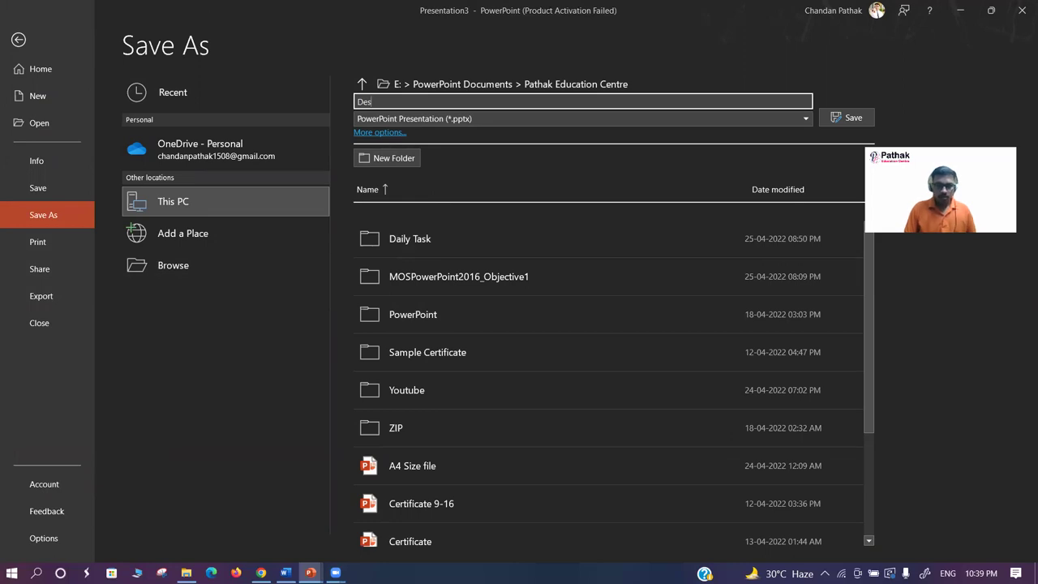
text(ign 1)
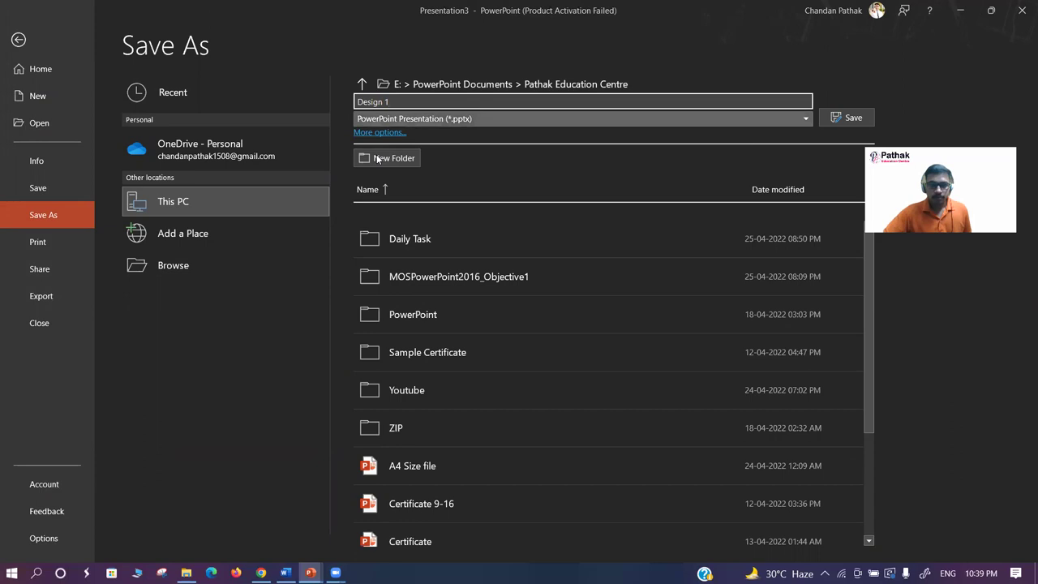
click(847, 118)
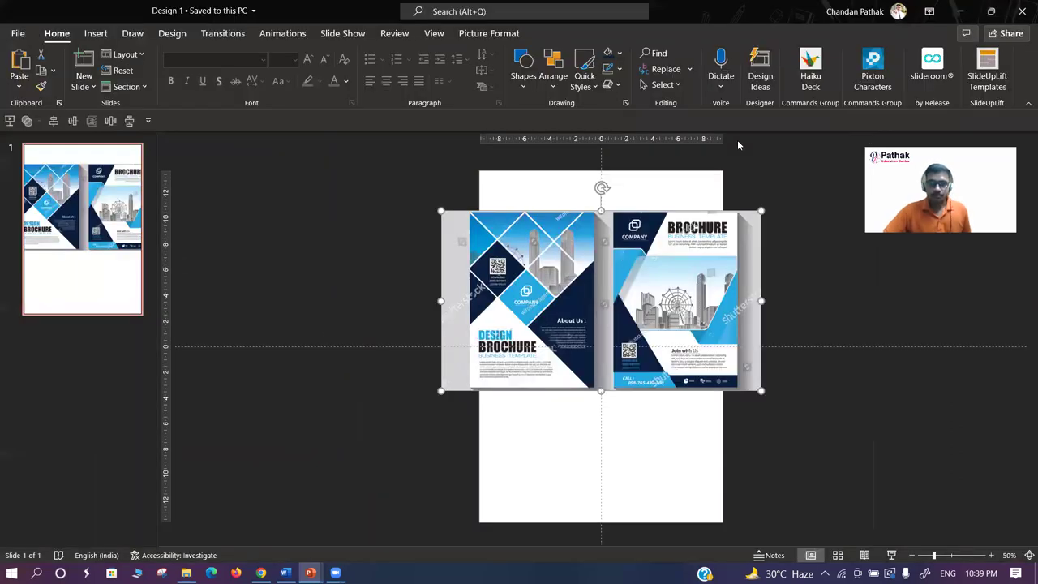
- Add a Blank-layout slide 2, undoing an accidental Title Only slide
click(81, 86)
click(247, 294)
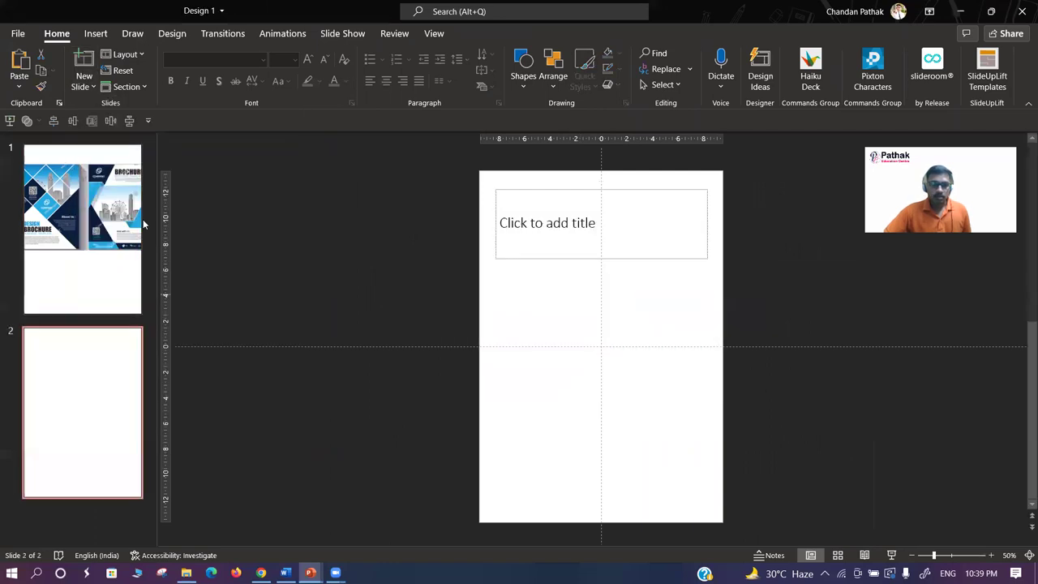
key(ctrl+z)
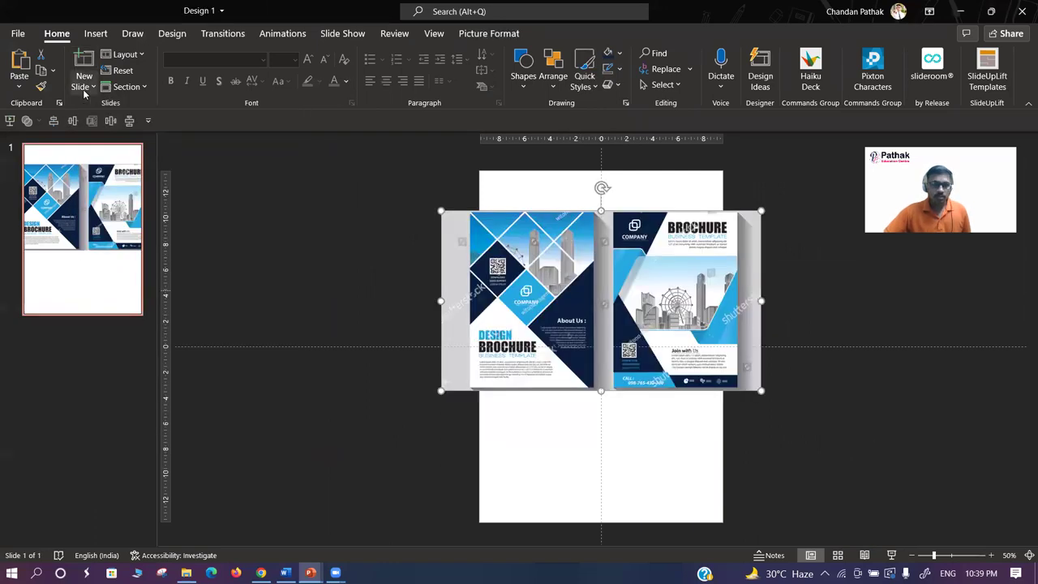
click(84, 81)
scroll(170, 294, down, 3)
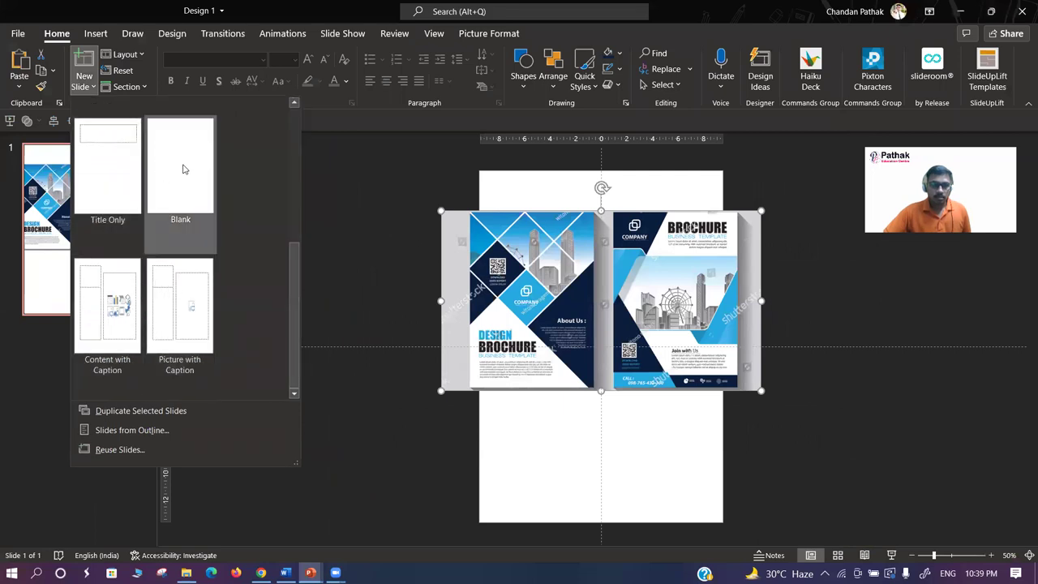
click(180, 175)
- Enlarge slide 1's brochure picture so it covers the whole portrait slide
click(117, 270)
click(643, 342)
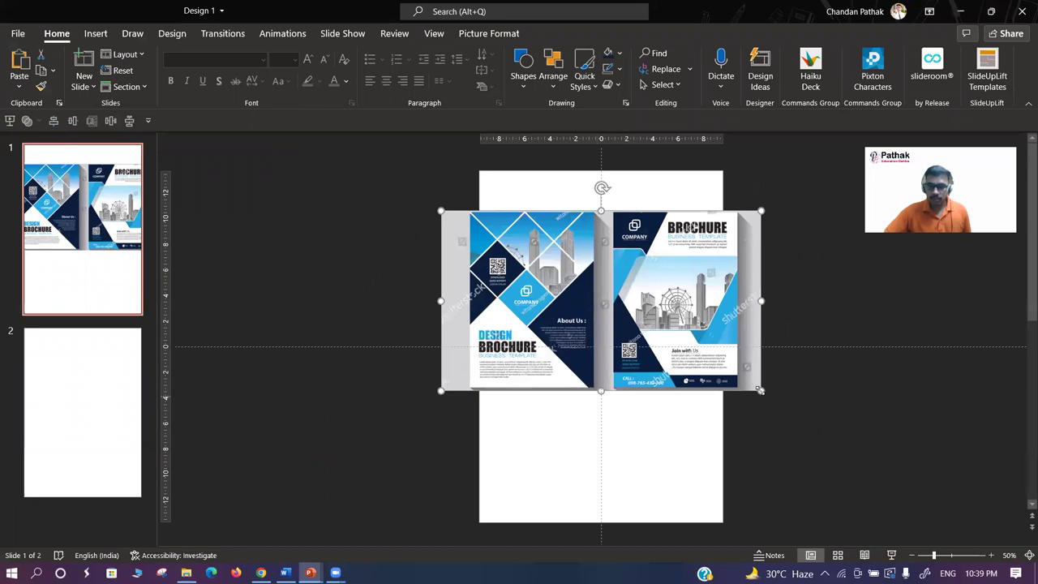
drag(789, 410, 877, 472)
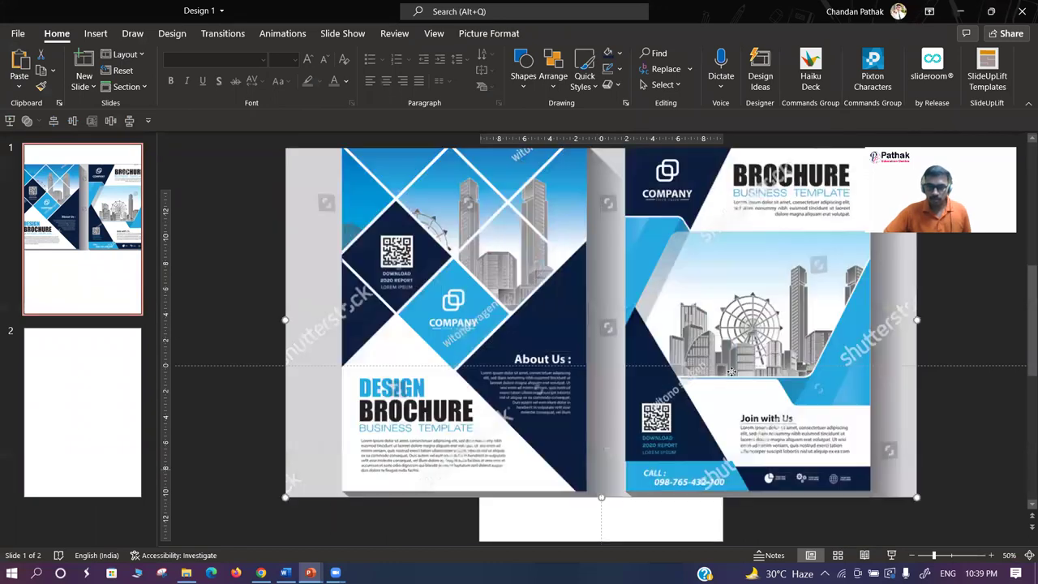
scroll(733, 398, up, 1)
ctrl+scroll(640, 345, down, 2)
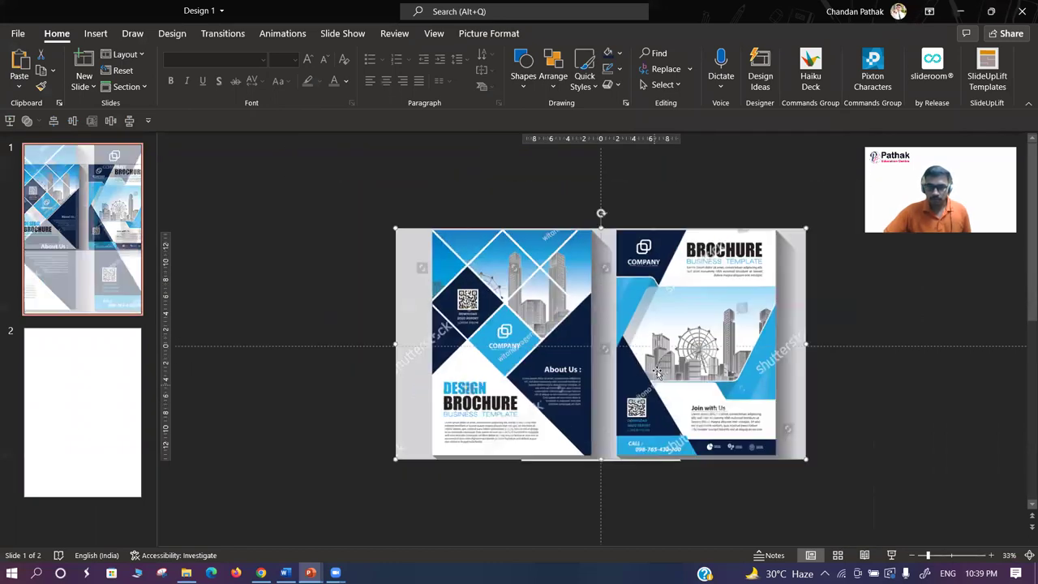
drag(634, 345, 634, 348)
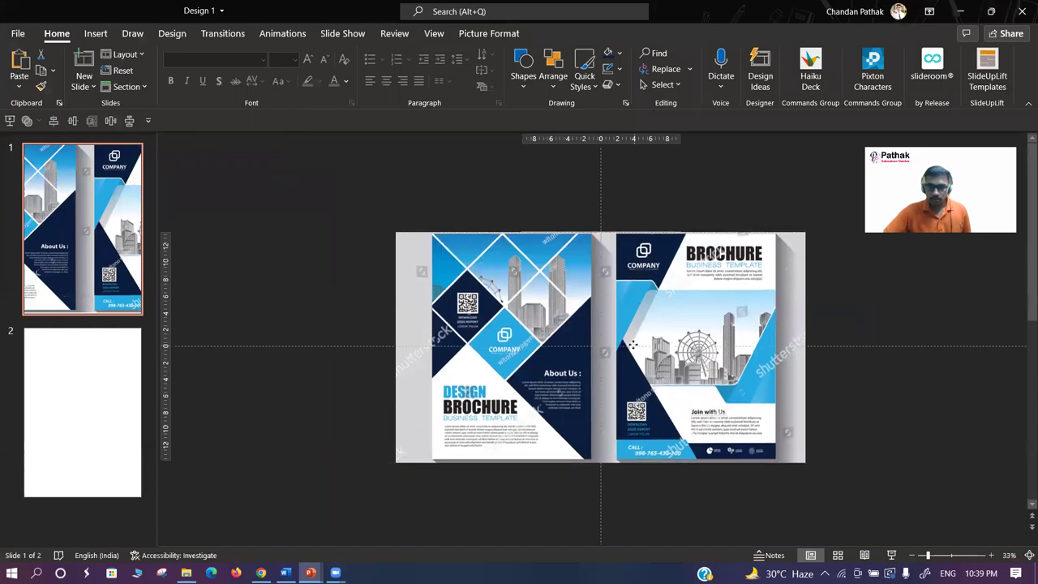
click(305, 276)
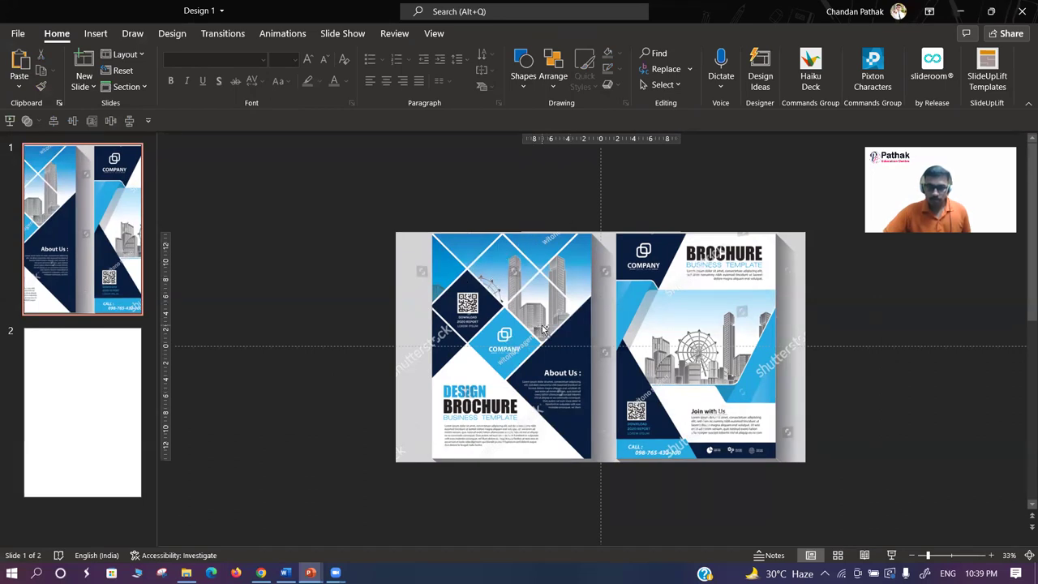
scroll(543, 328, up, 3)
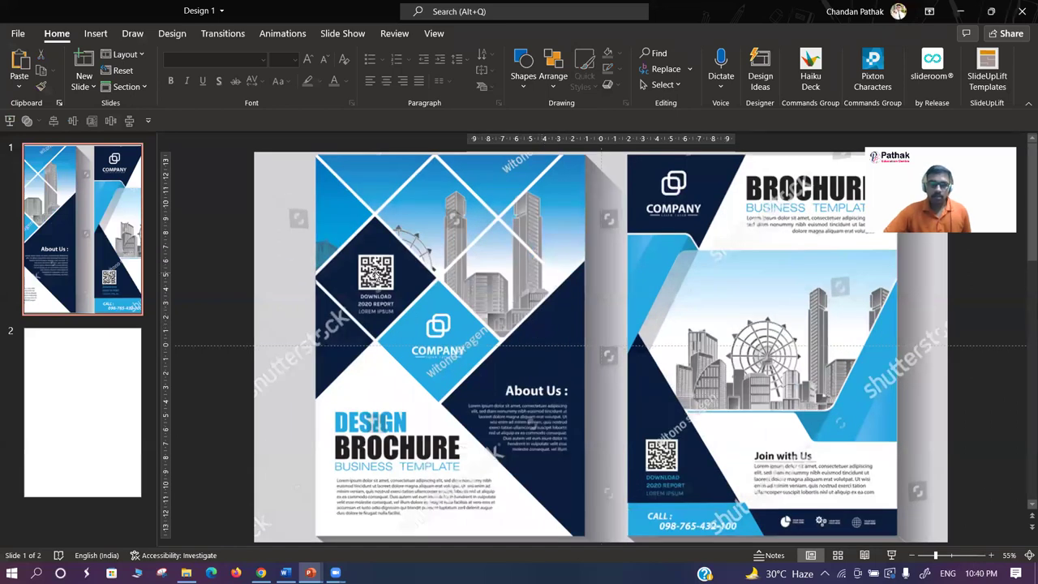
click(419, 228)
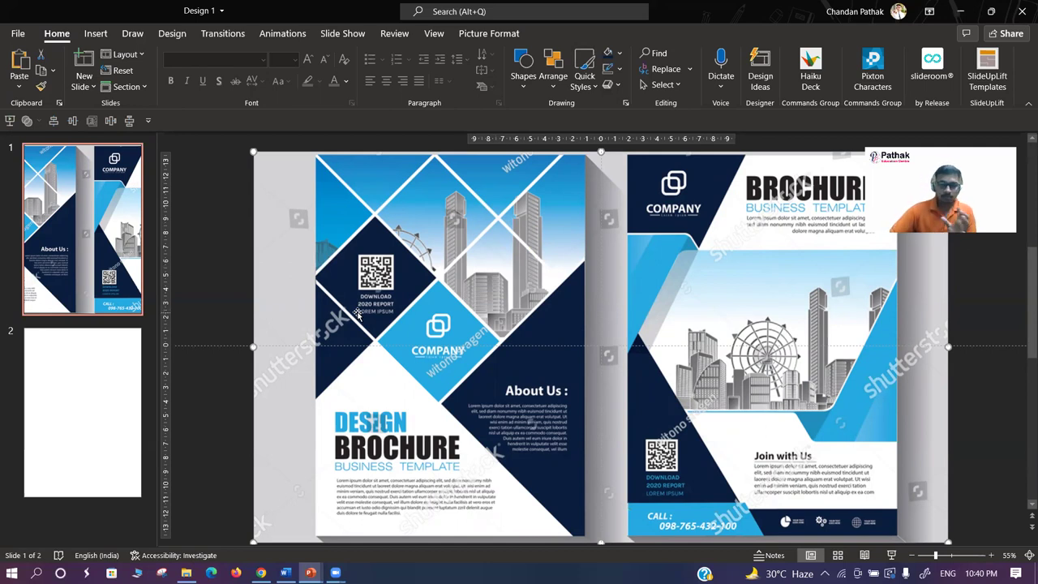
- Draw a red-filled 6.85 cm square over the brochure's QR code block
click(529, 90)
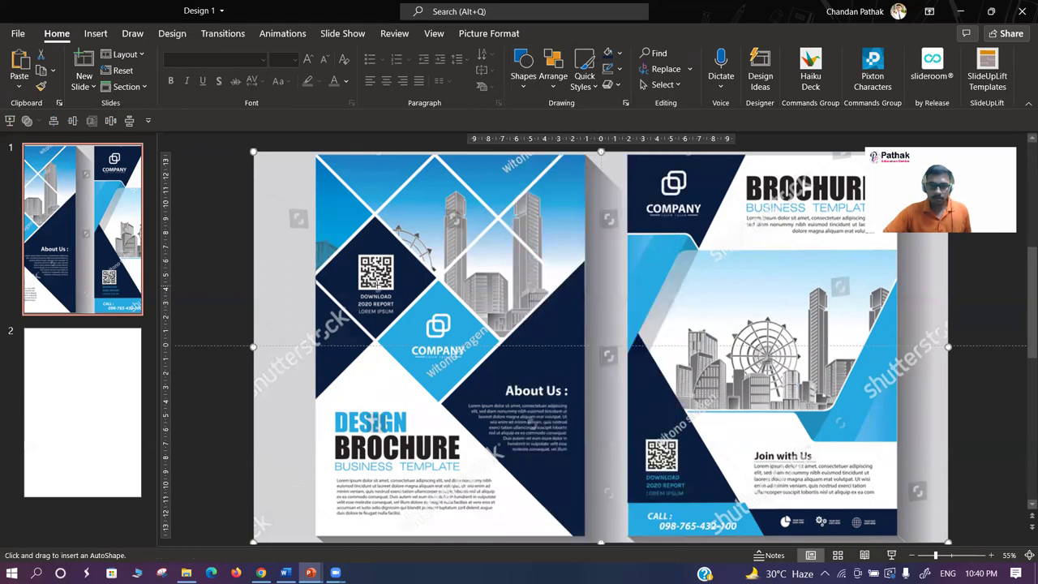
click(581, 119)
drag(333, 244, 424, 334)
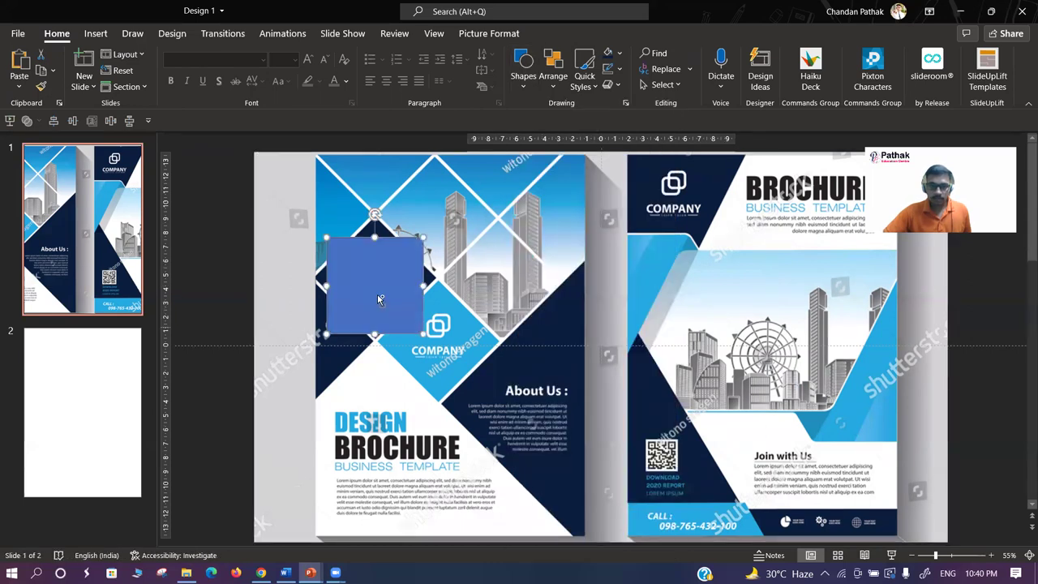
click(498, 54)
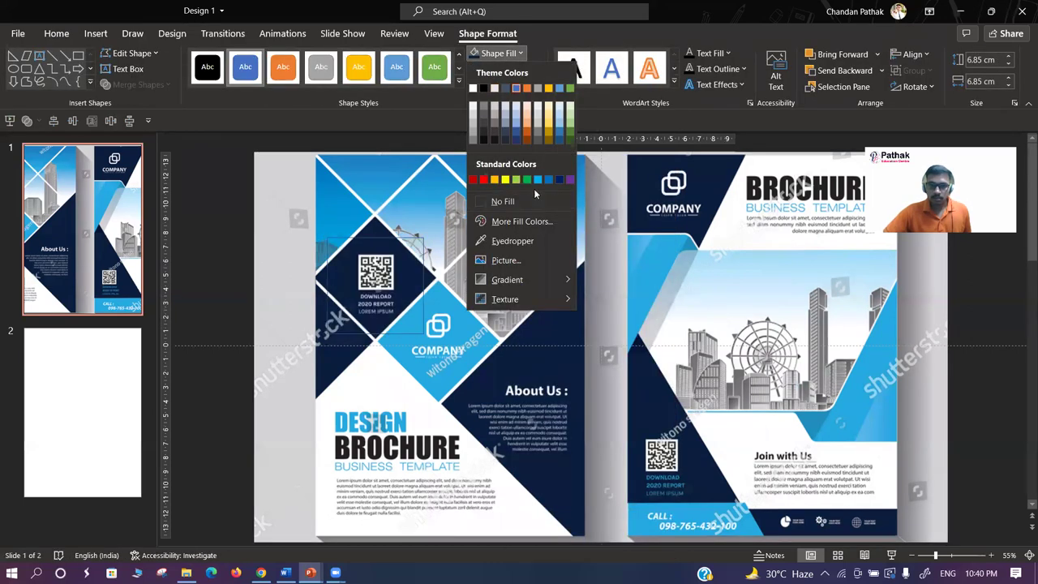
click(484, 179)
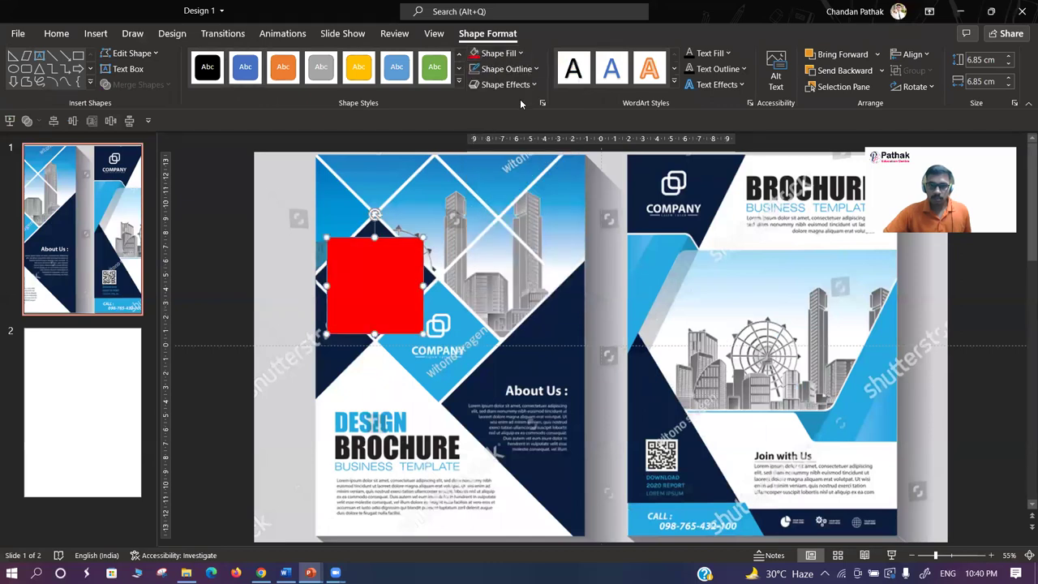
click(542, 103)
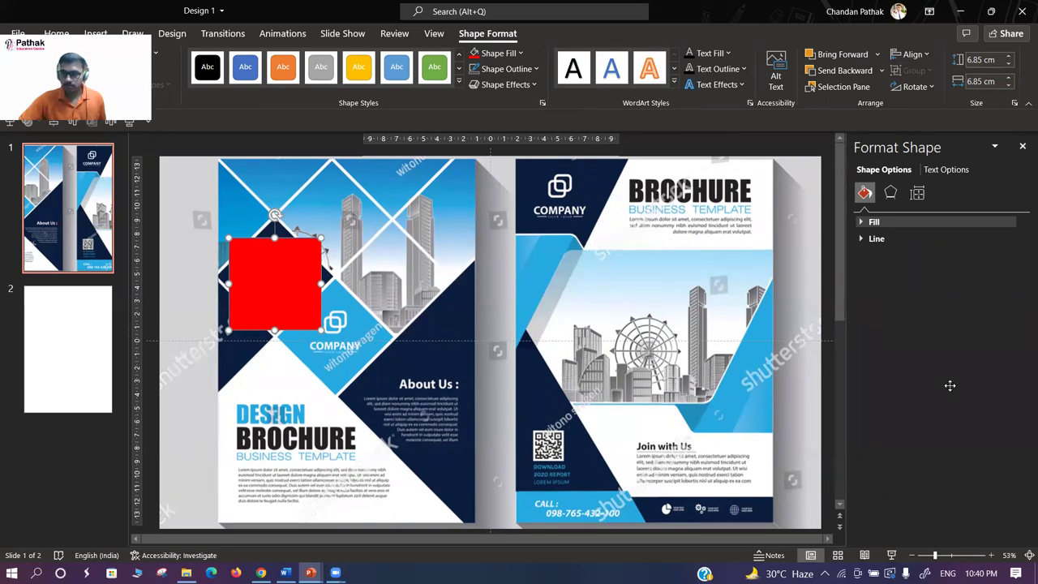
- Set the red square's fill transparency to 50%
click(874, 221)
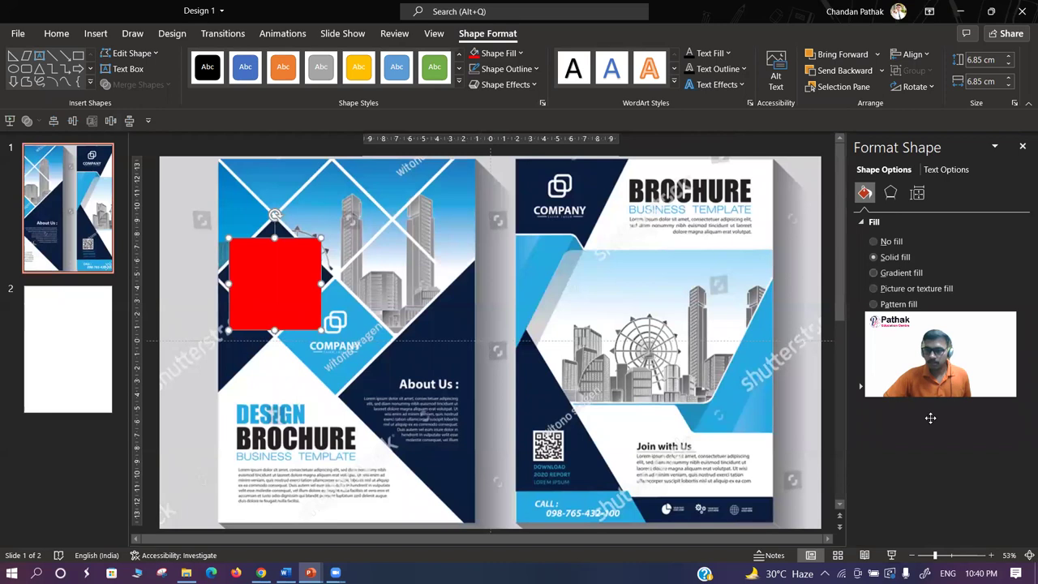
drag(929, 364, 955, 369)
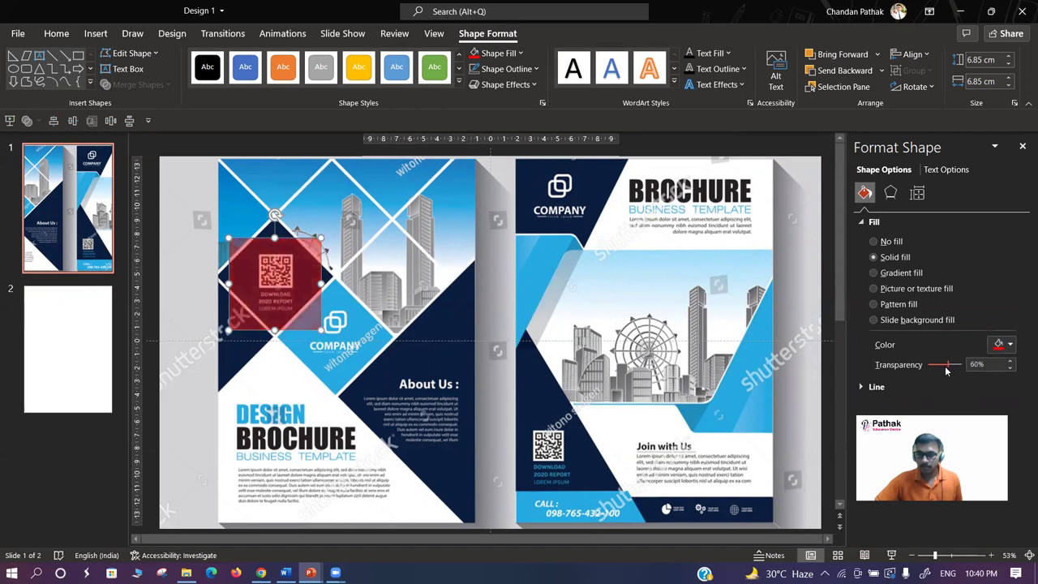
drag(945, 370, 943, 370)
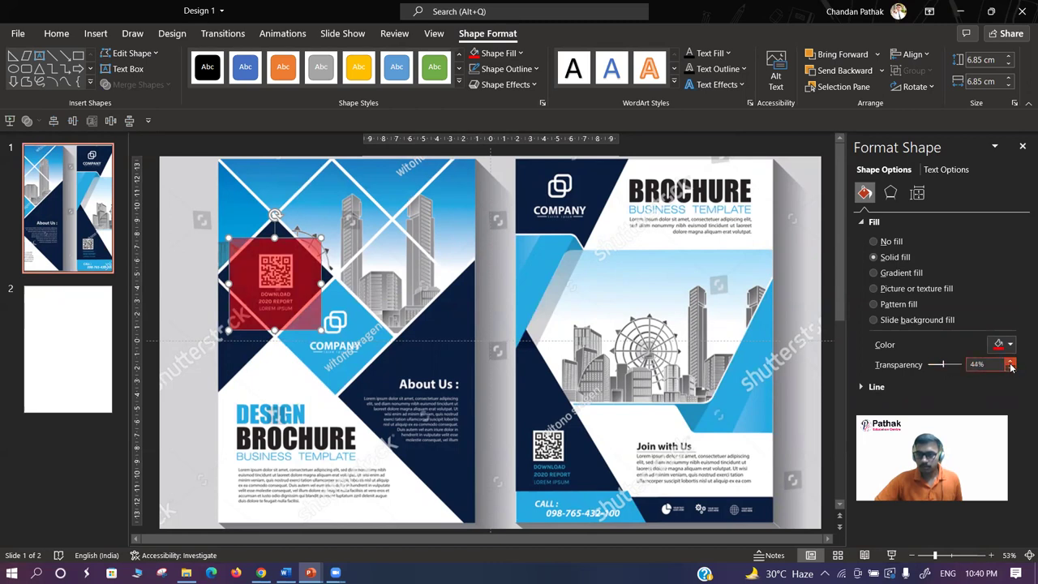
click(1010, 365)
click(1010, 365)
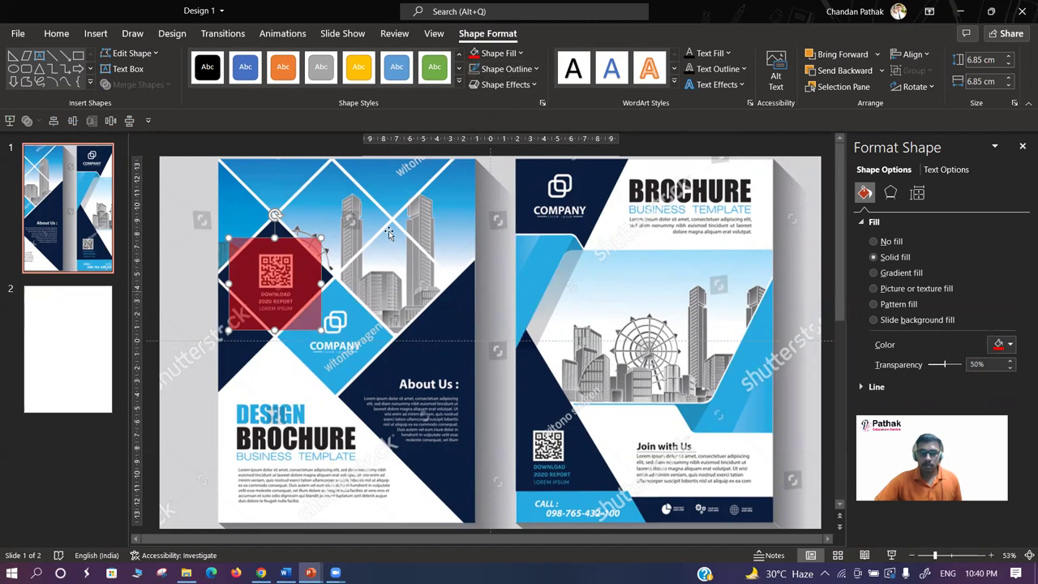
- Set the red square as the default shape and close the Format Shape pane
right_click(279, 263)
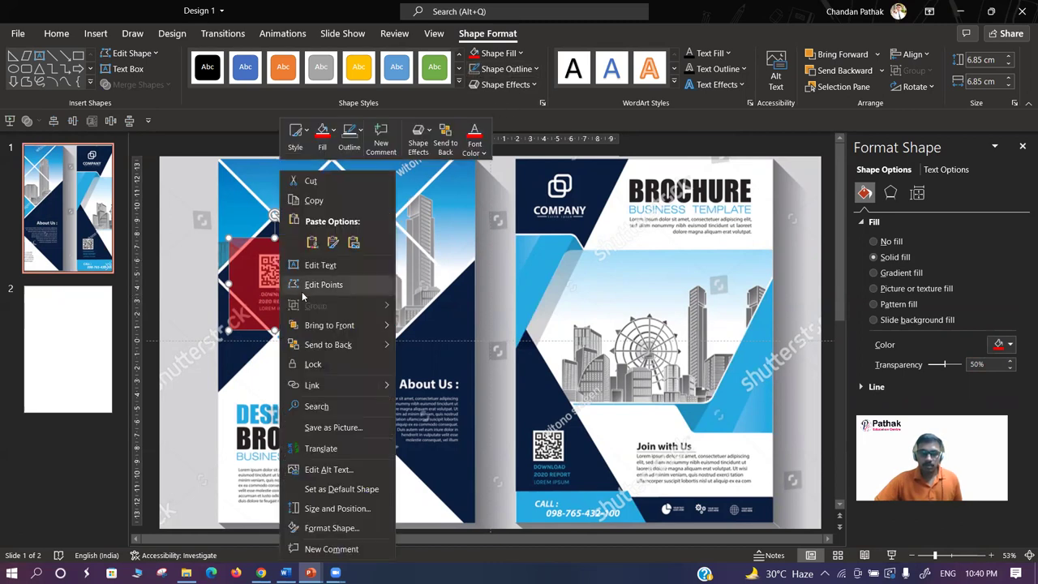
click(332, 489)
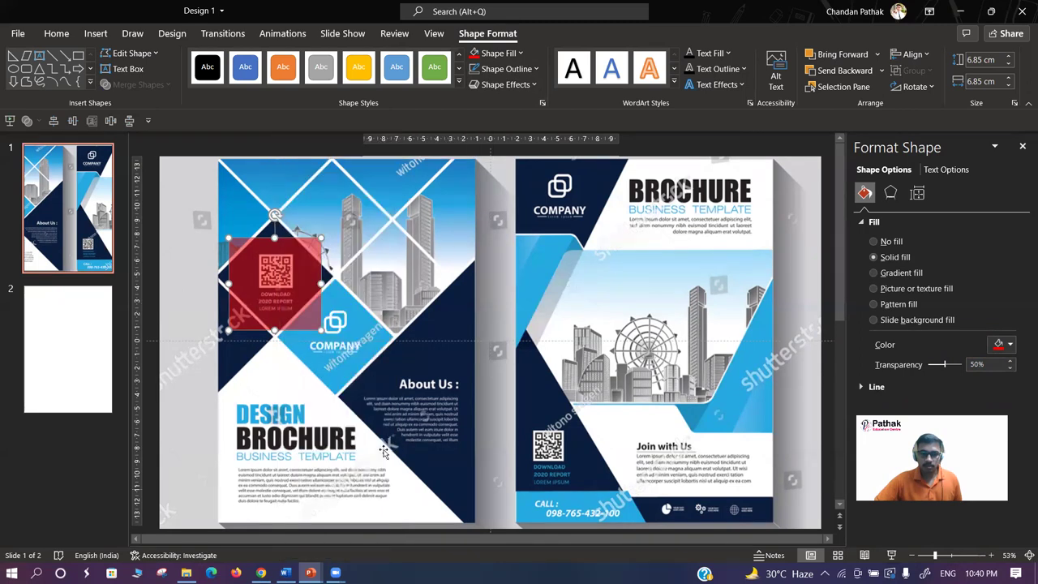
click(1023, 145)
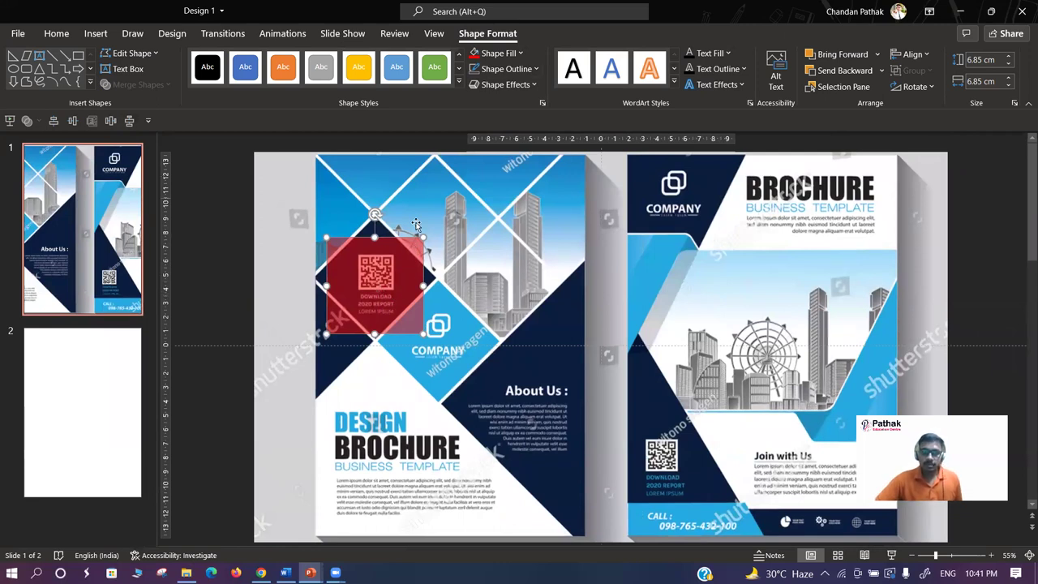
- Draw a test square beside the red square, then delete it
drag(378, 294, 389, 305)
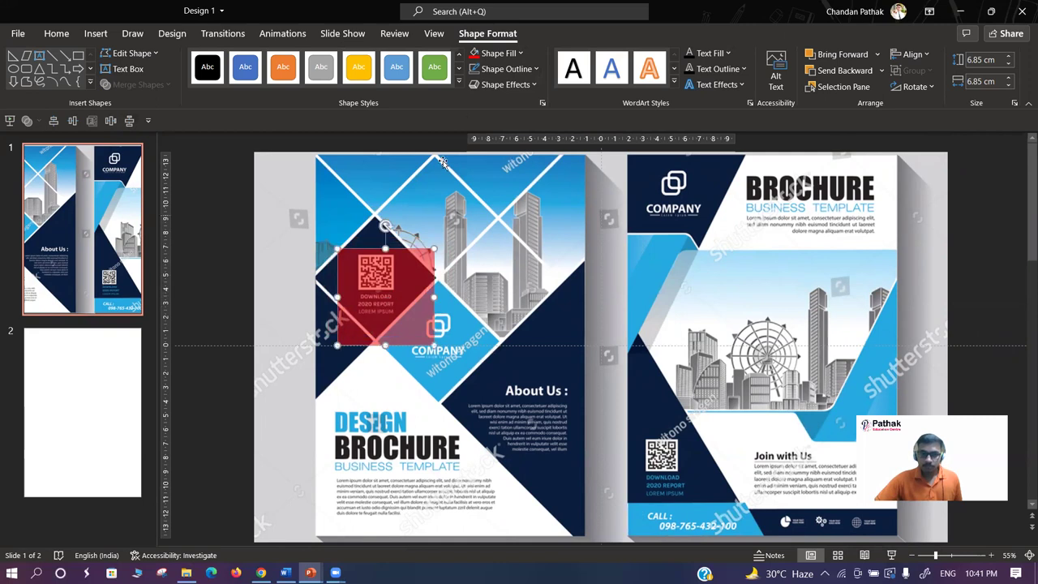
click(497, 56)
click(283, 121)
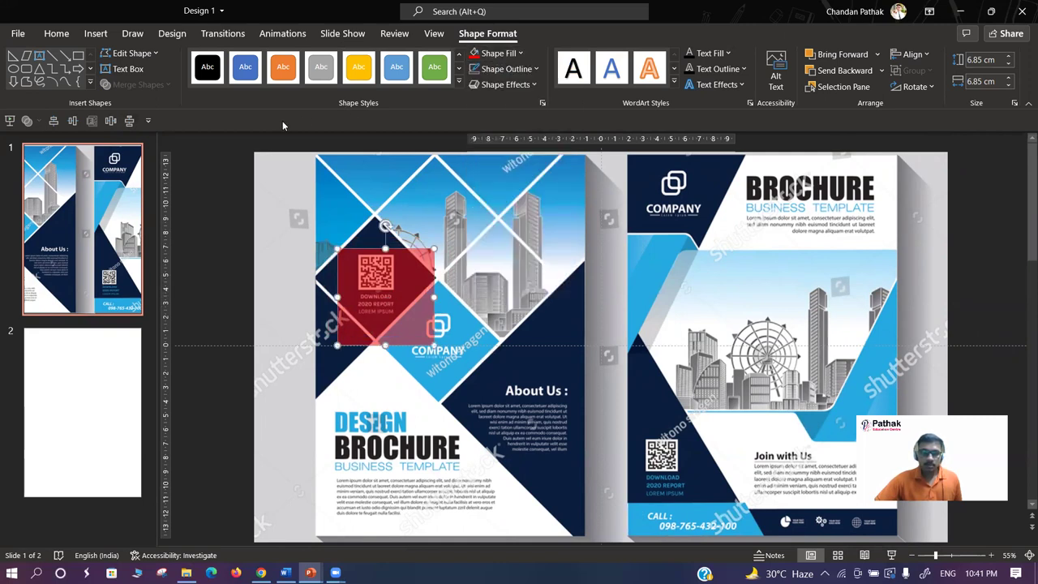
click(74, 55)
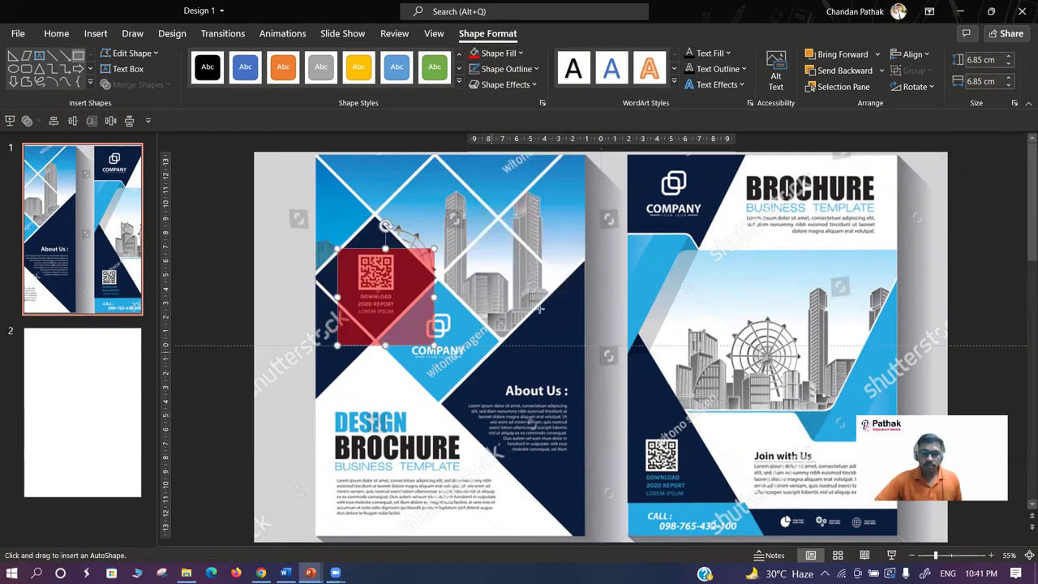
drag(503, 280, 508, 280)
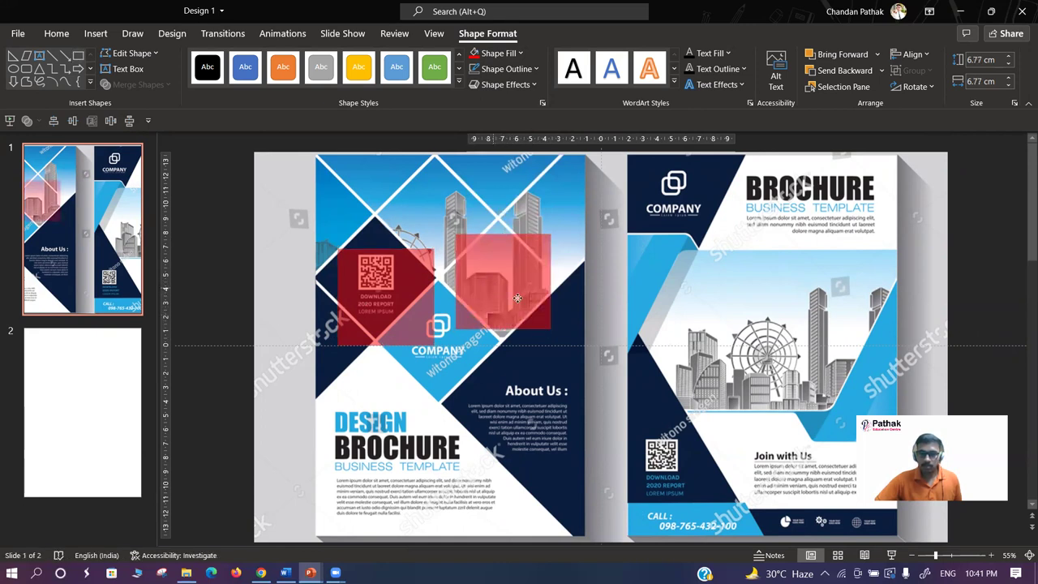
mouse_move(533, 257)
mouse_down()
mouse_move(484, 284)
mouse_move(501, 283)
mouse_up()
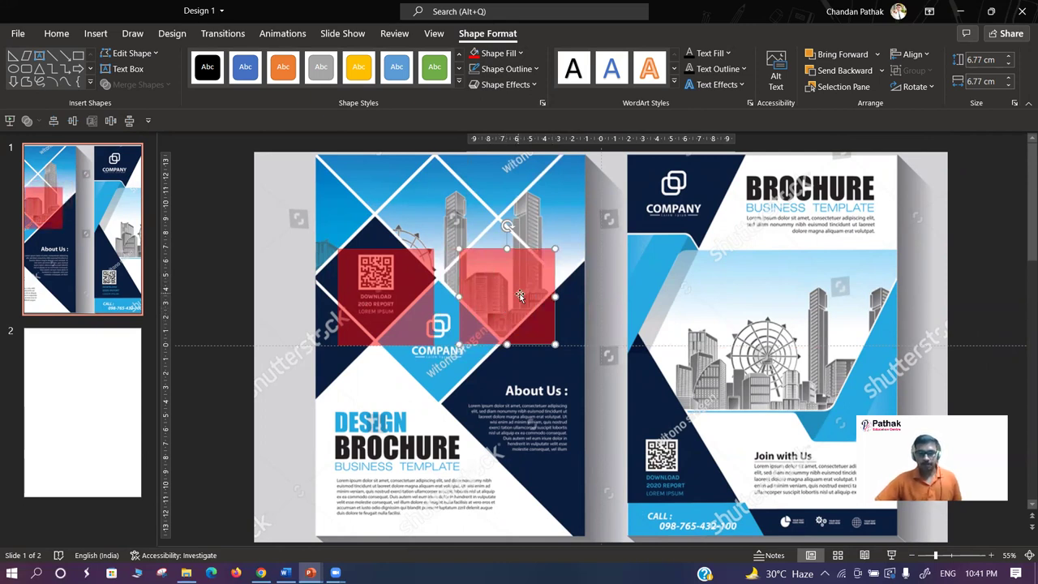
key(Delete)
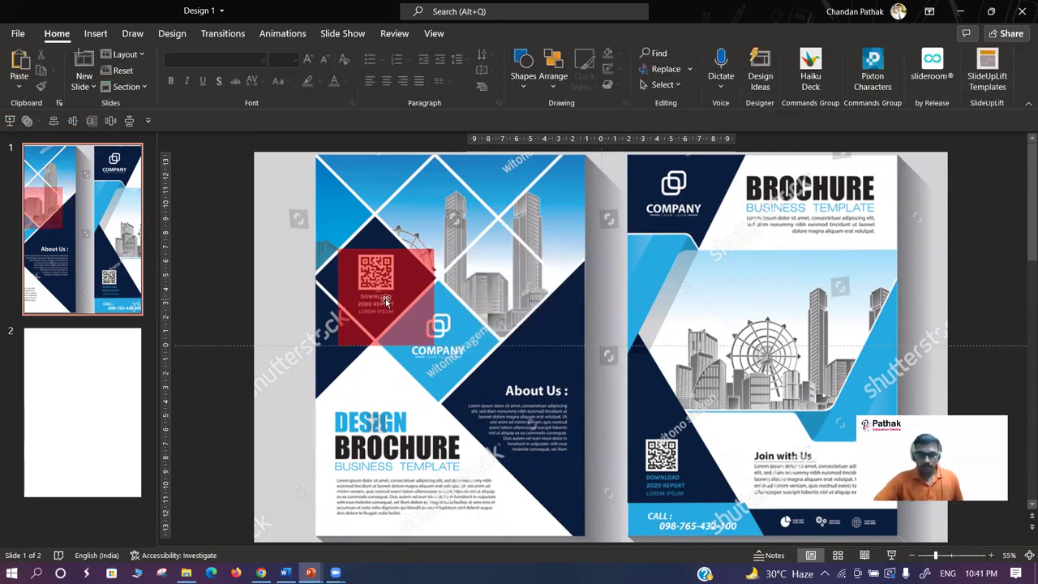
- Widen the red square into a rectangle and move it into the left page's middle band
drag(384, 299, 433, 229)
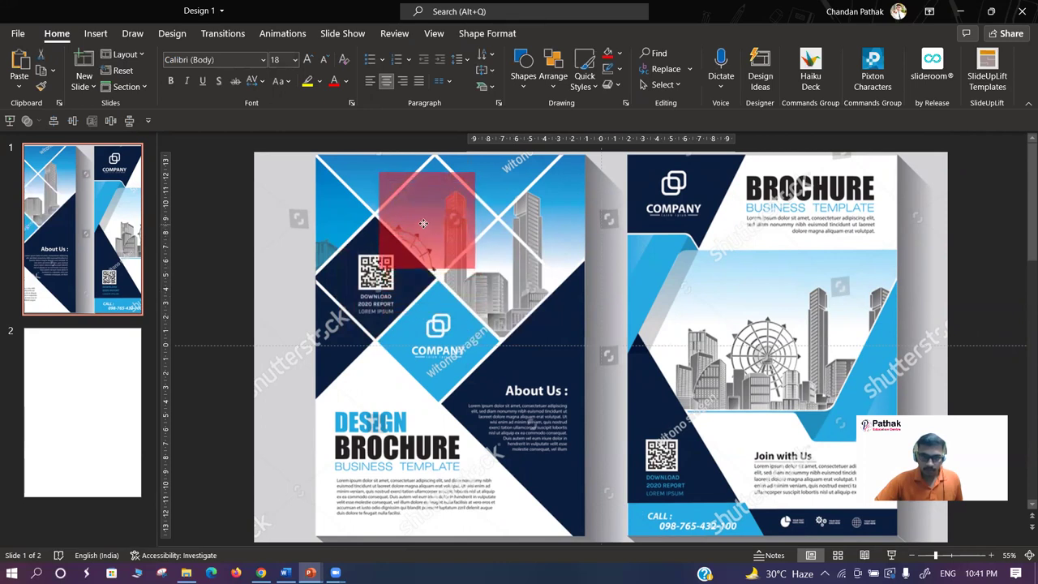
drag(433, 229, 434, 207)
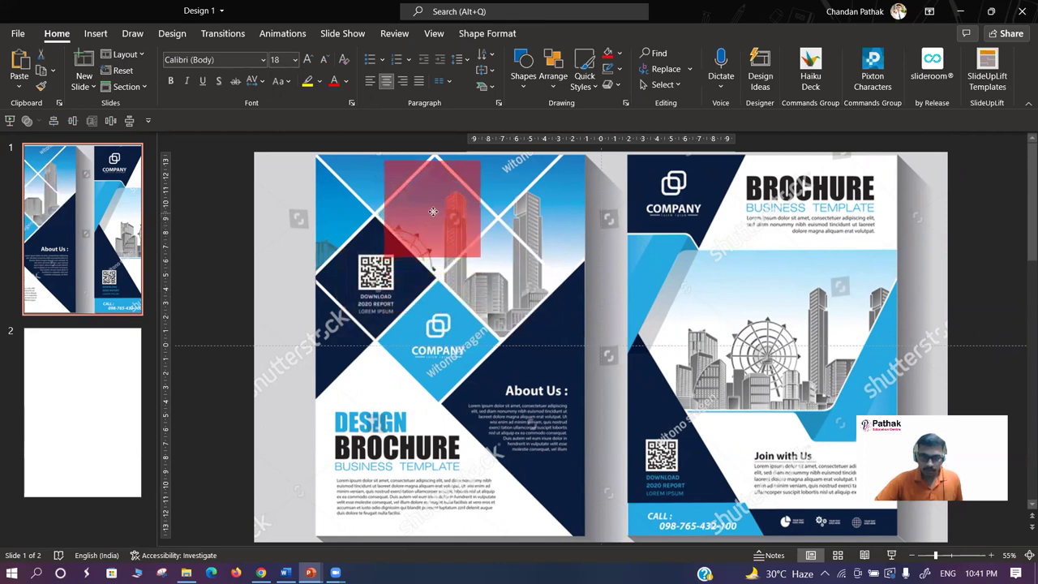
click(393, 231)
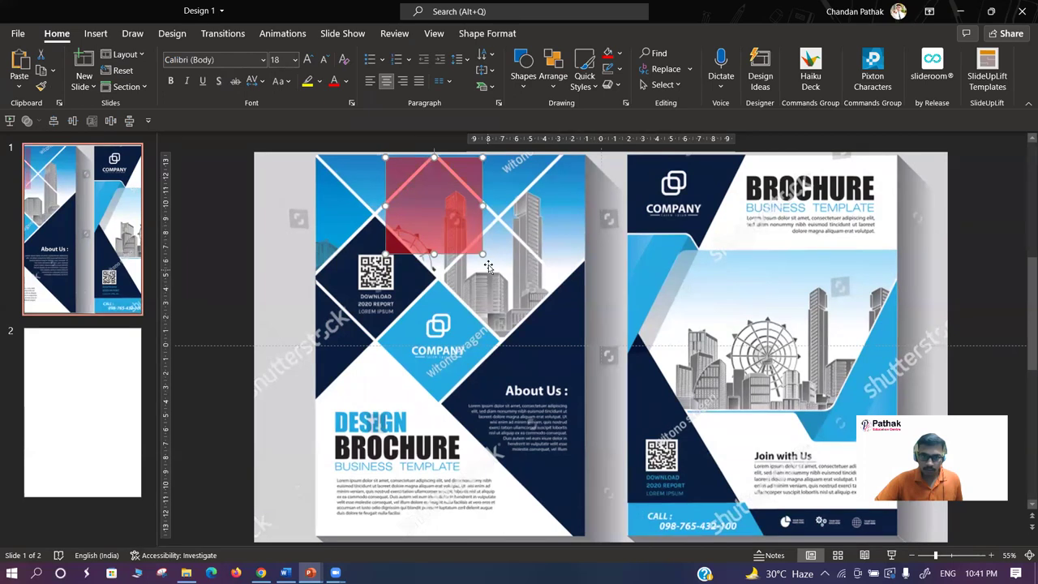
drag(481, 254, 482, 261)
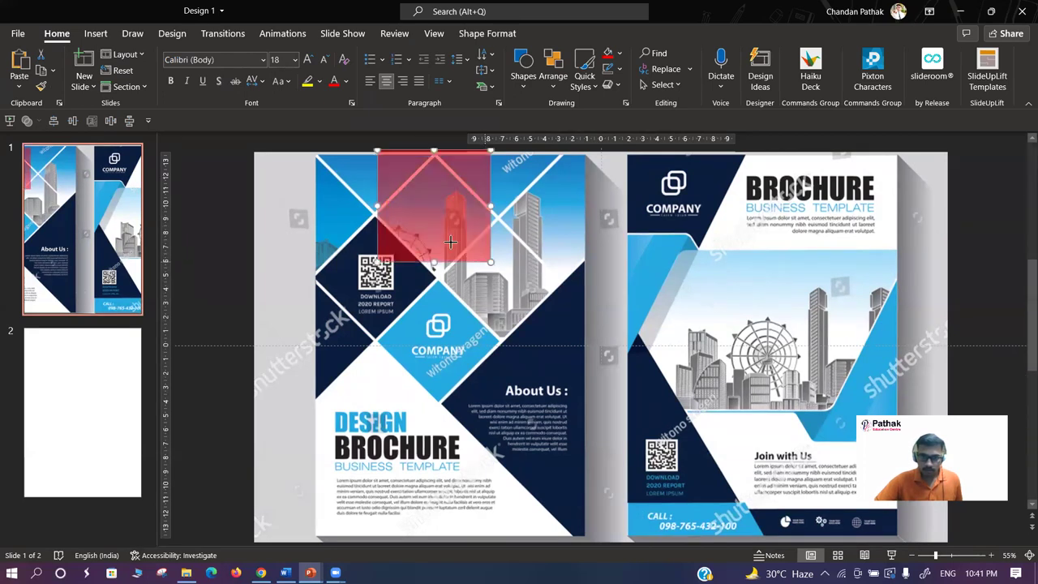
drag(452, 254, 454, 251)
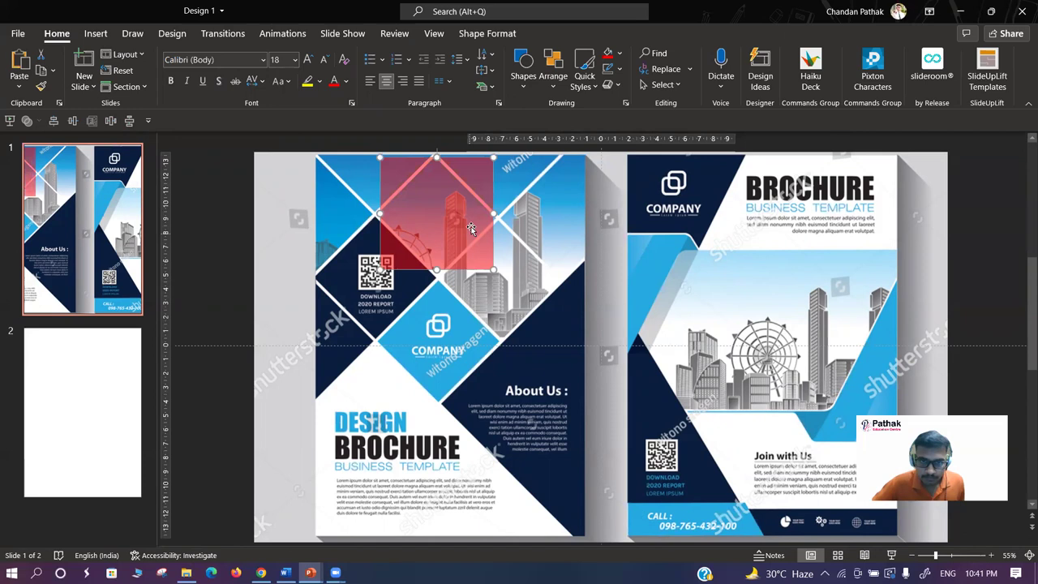
mouse_move(411, 258)
mouse_down()
mouse_move(397, 282)
mouse_move(296, 347)
mouse_move(562, 439)
mouse_up()
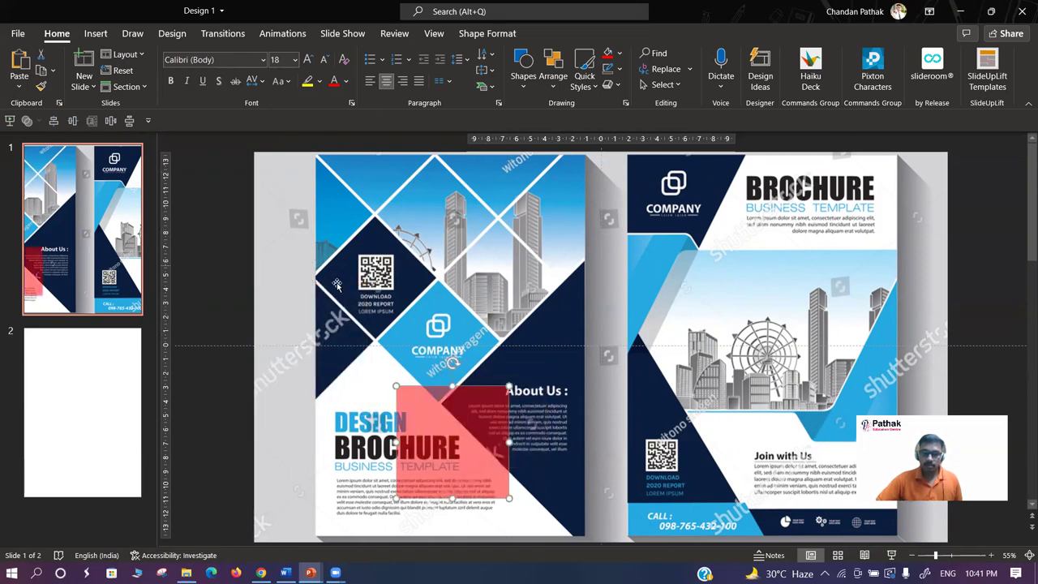
mouse_move(445, 439)
mouse_down()
mouse_move(284, 374)
mouse_move(258, 327)
mouse_move(378, 327)
mouse_up()
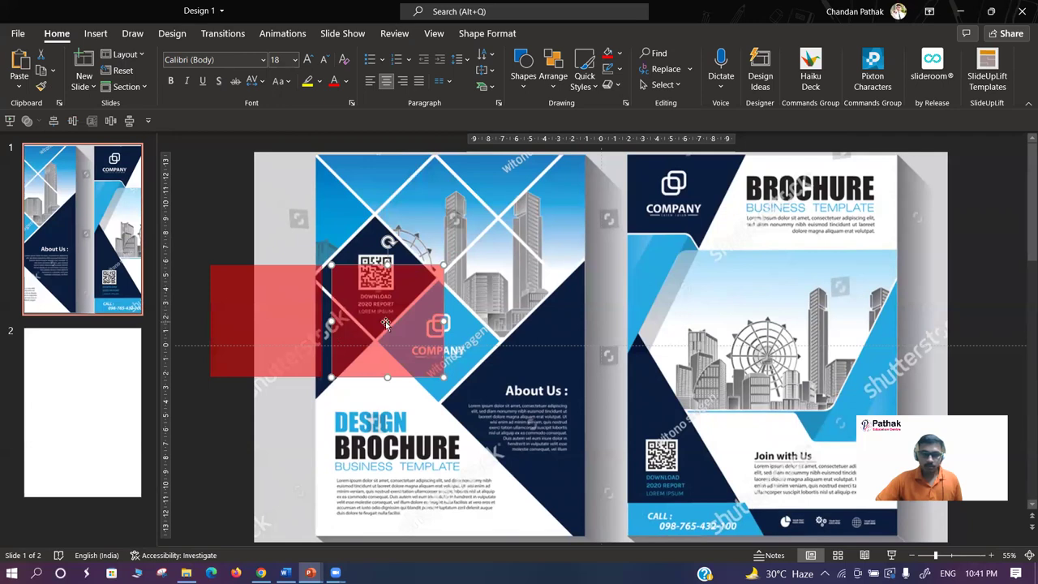
- Ctrl+drag a copy of the red rectangle to its right over the neighbouring tile
drag(386, 325, 391, 329)
click(364, 338)
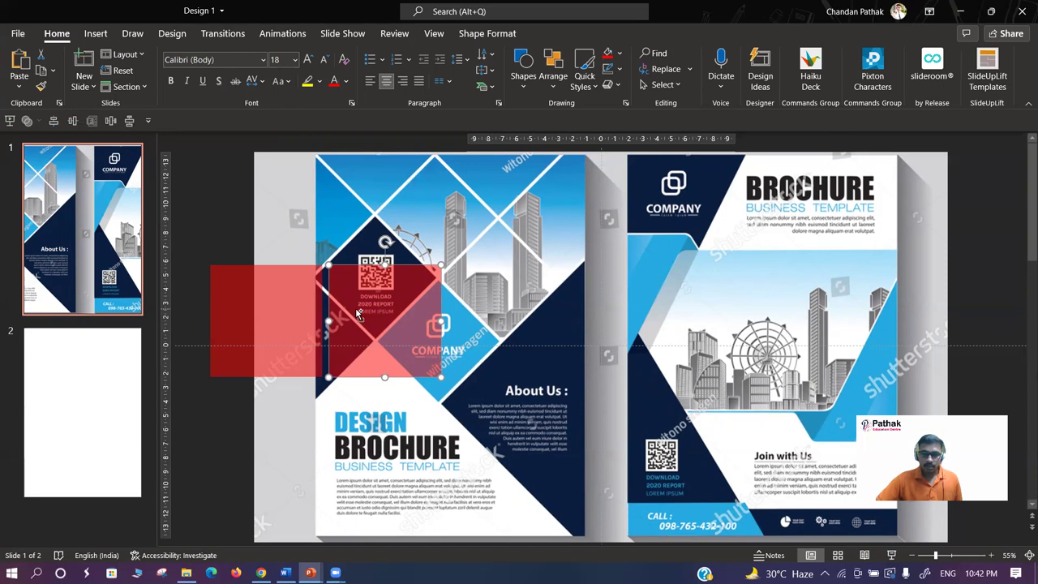
drag(357, 312, 479, 315)
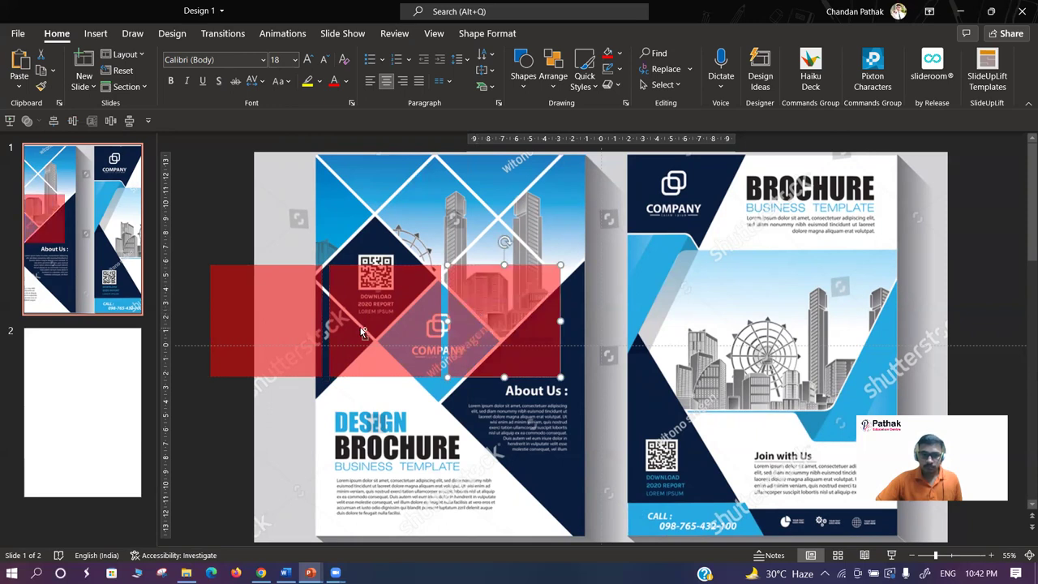
- Copy the rightmost red rectangle across the page gap onto the right page's cityscape
scroll(362, 331, up, 1)
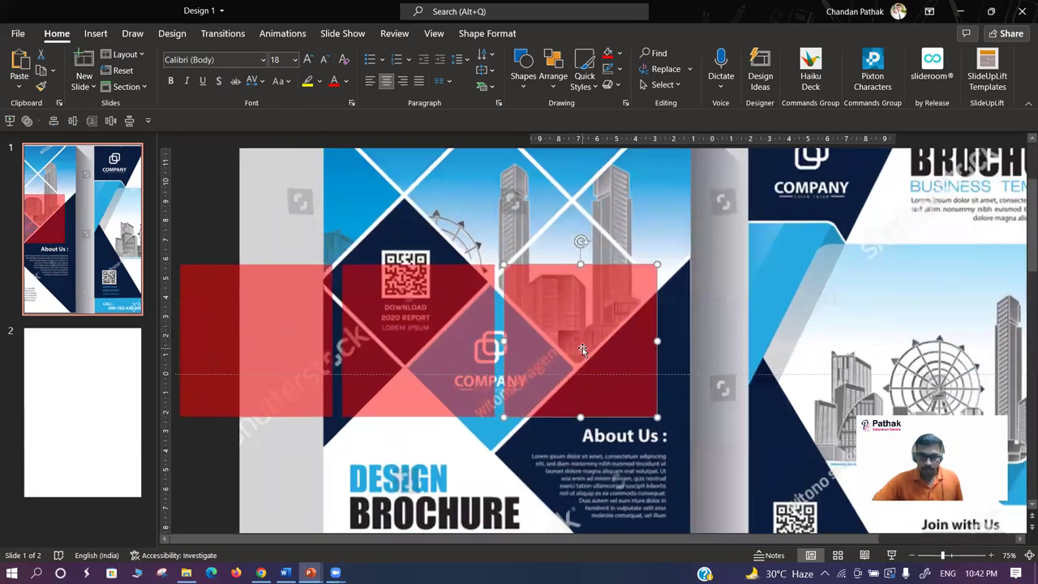
scroll(581, 347, up, 1)
scroll(582, 353, up, 1)
scroll(546, 355, up, 1)
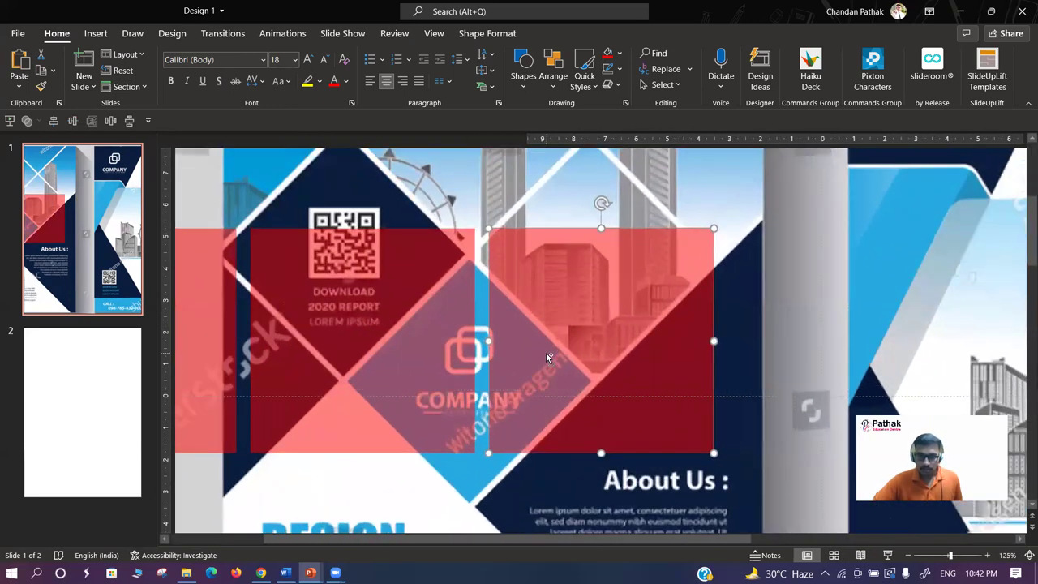
scroll(503, 364, up, 1)
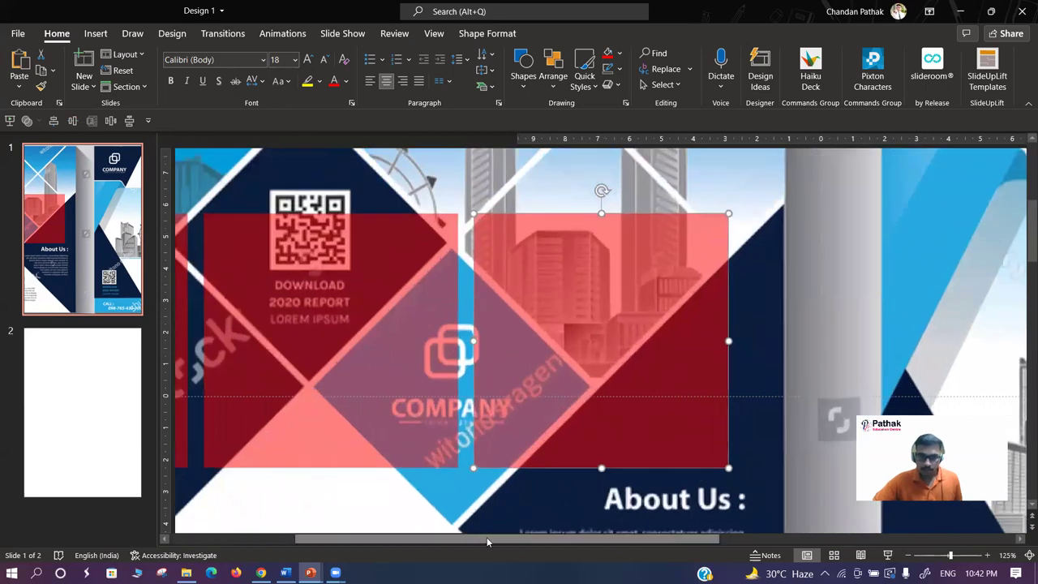
drag(476, 537, 468, 536)
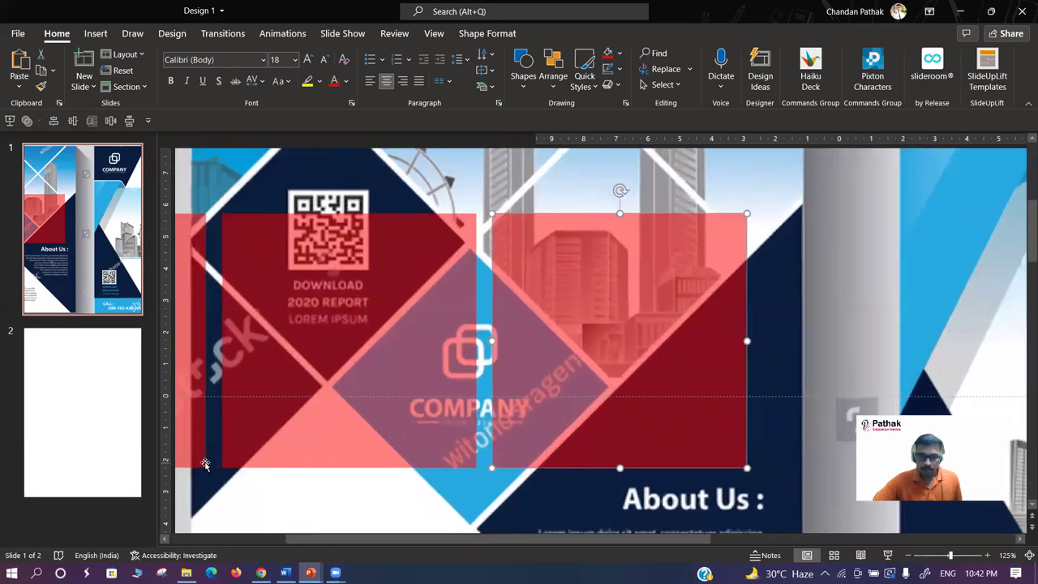
drag(594, 364, 868, 362)
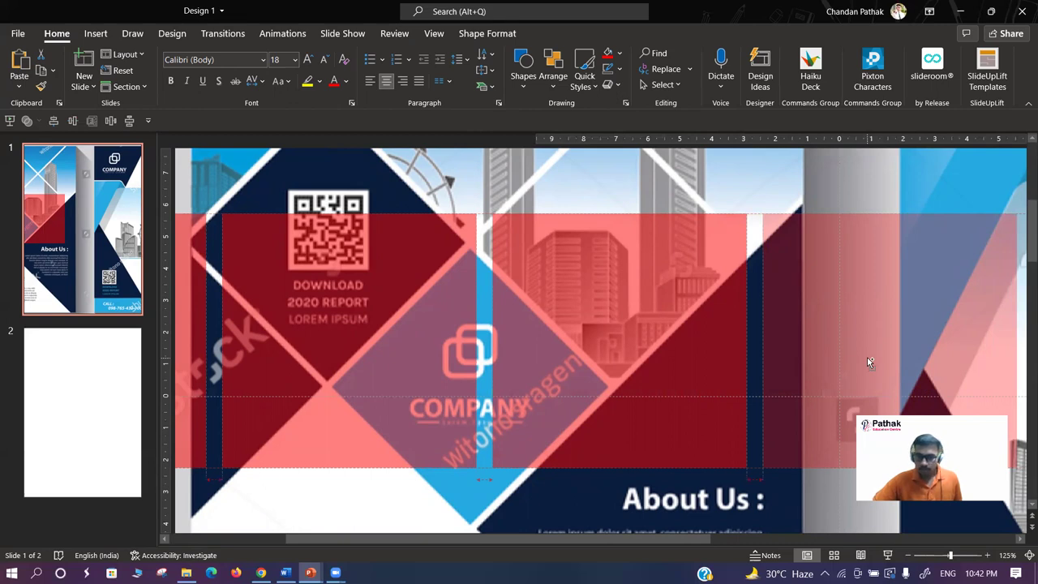
drag(868, 363, 867, 362)
ctrl+scroll(482, 405, down, 5)
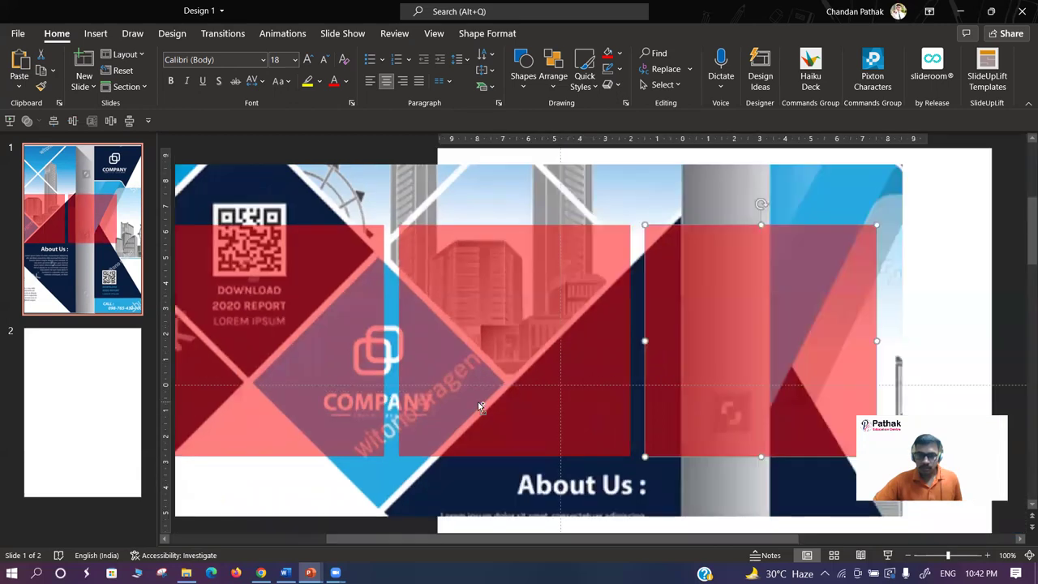
ctrl+scroll(405, 395, down, 1)
ctrl+scroll(342, 398, down, 1)
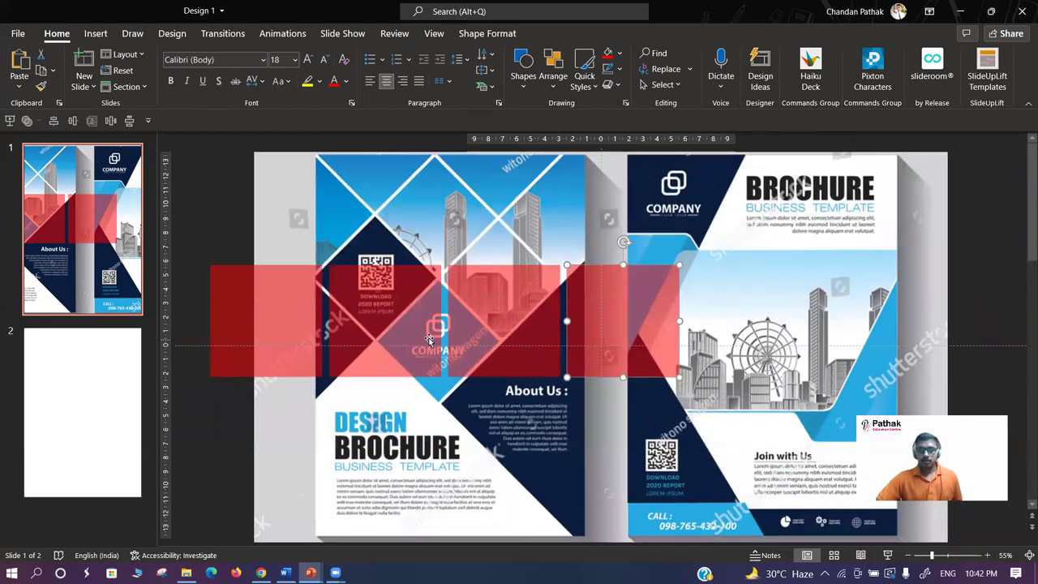
- Copy the three red rectangles into another row and shift the red shapes up over the left page
click(384, 337)
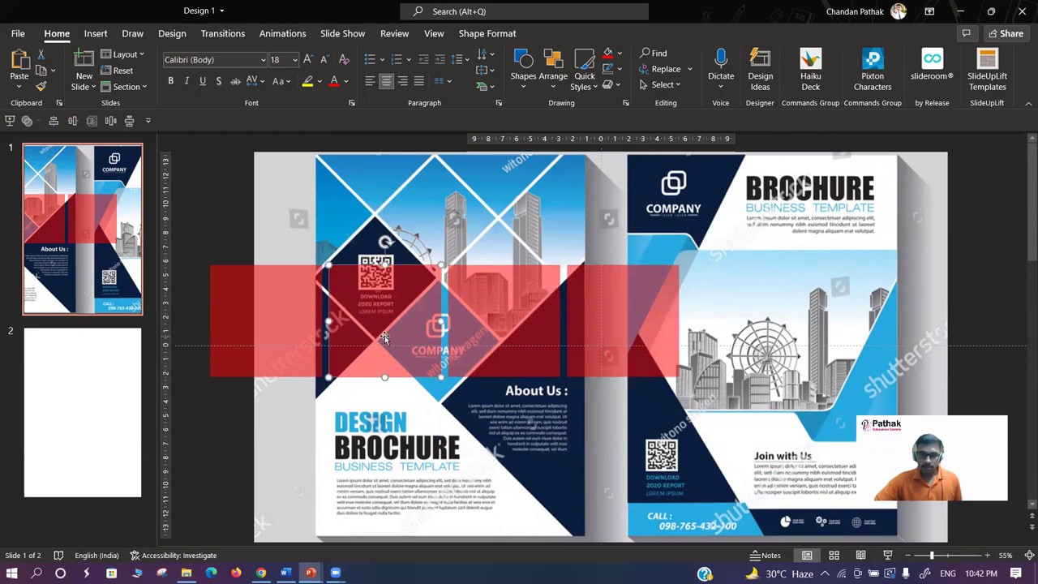
shift+click(496, 334)
shift+click(634, 336)
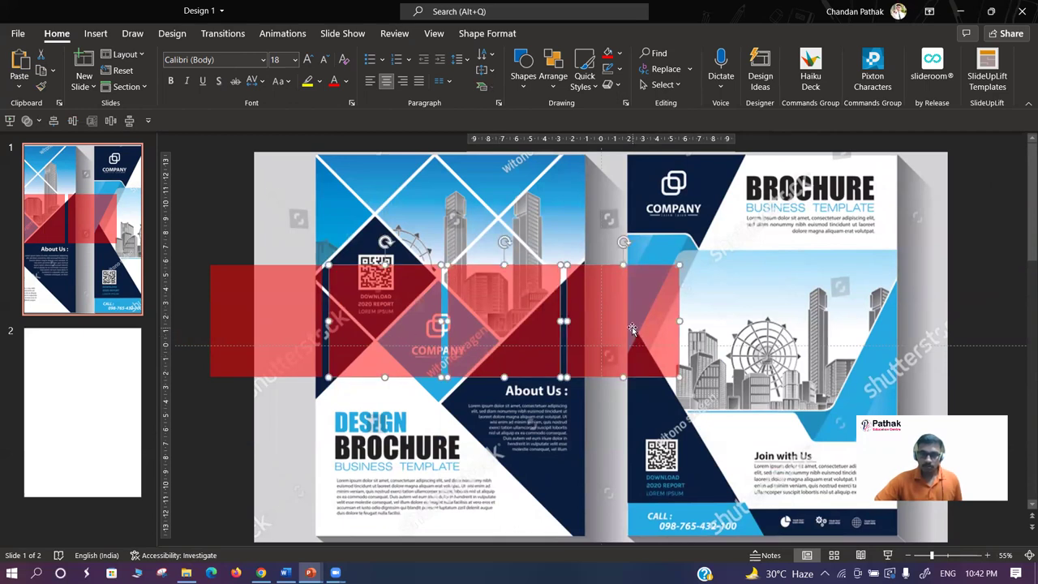
drag(623, 310, 603, 429)
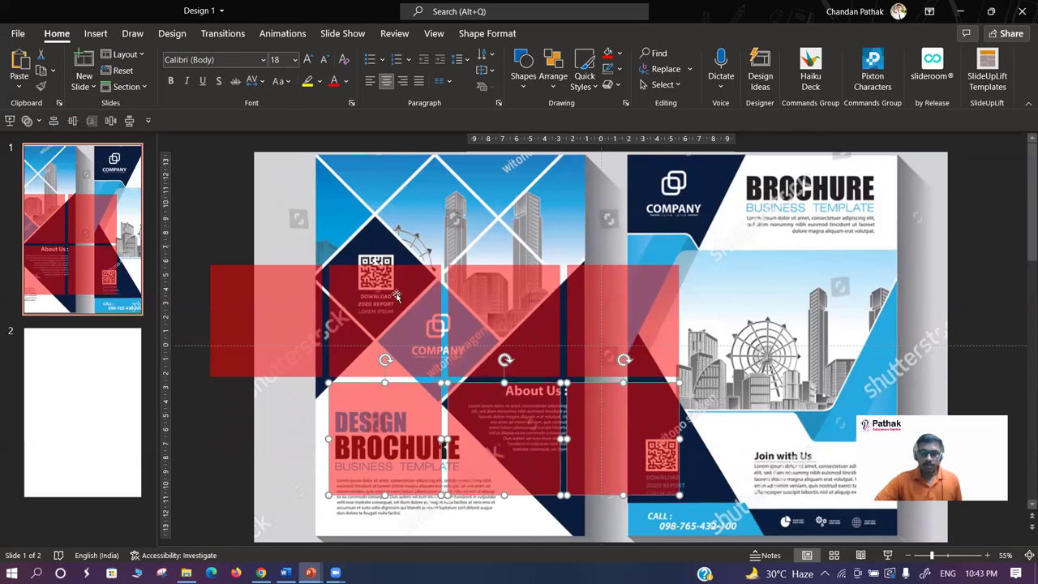
mouse_move(483, 321)
mouse_down()
mouse_move(374, 280)
mouse_move(375, 207)
mouse_up()
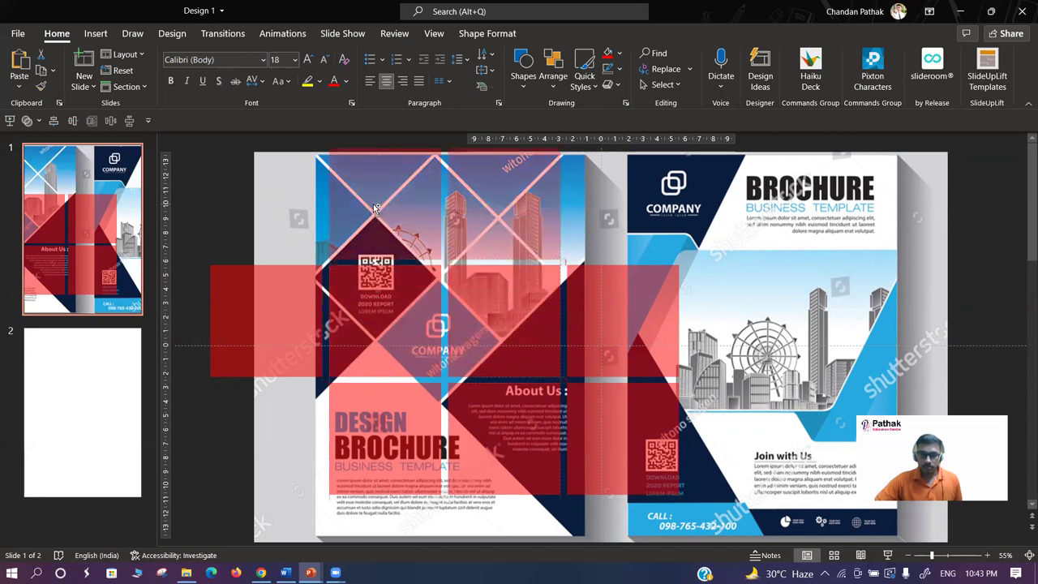
drag(375, 206, 375, 207)
click(202, 222)
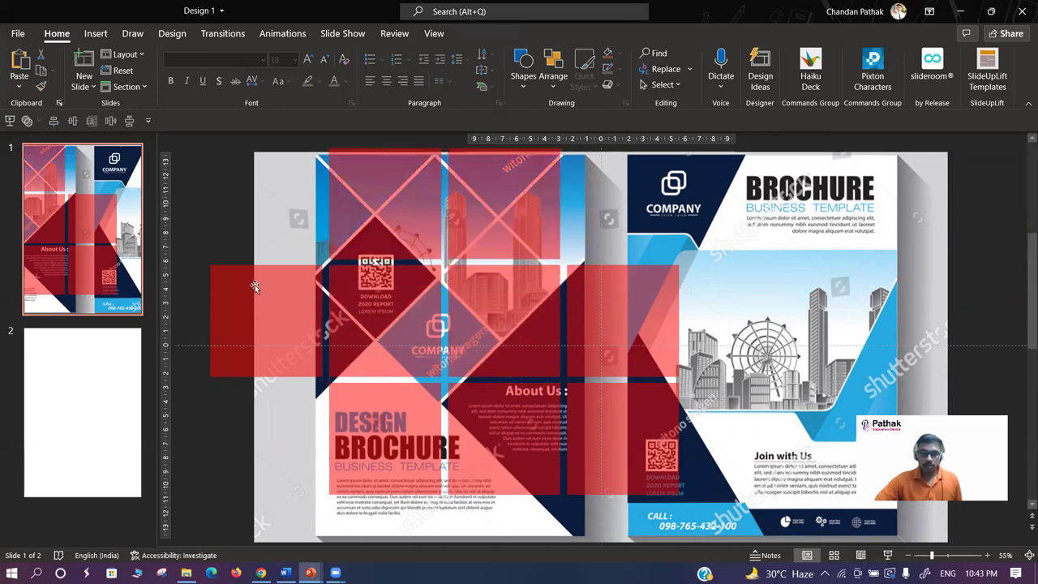
scroll(451, 372, down, 2)
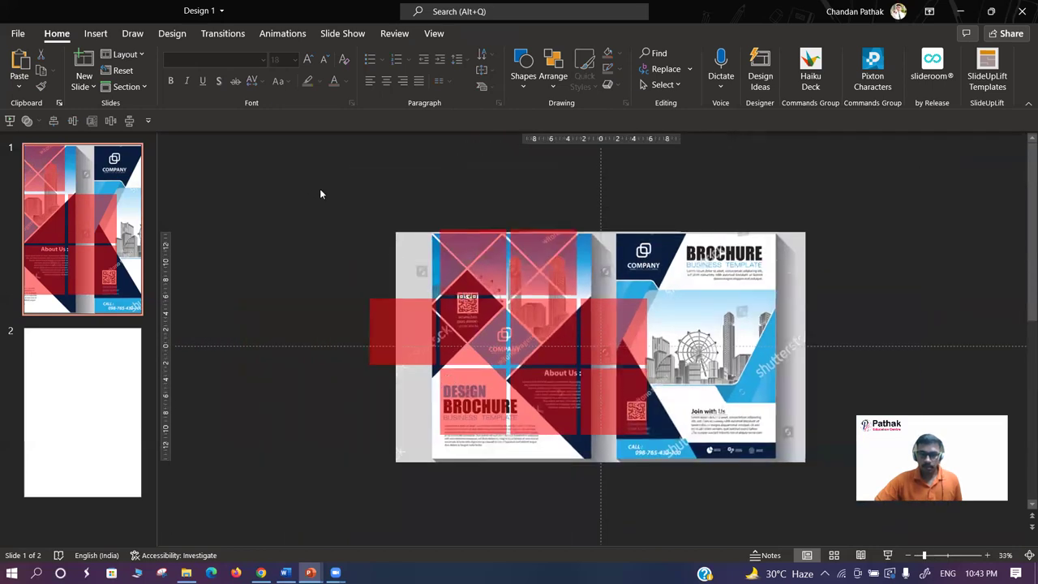
- Select every red square and group them into one 24.75 × 33.37 cm object, left unrotated
drag(298, 177, 729, 511)
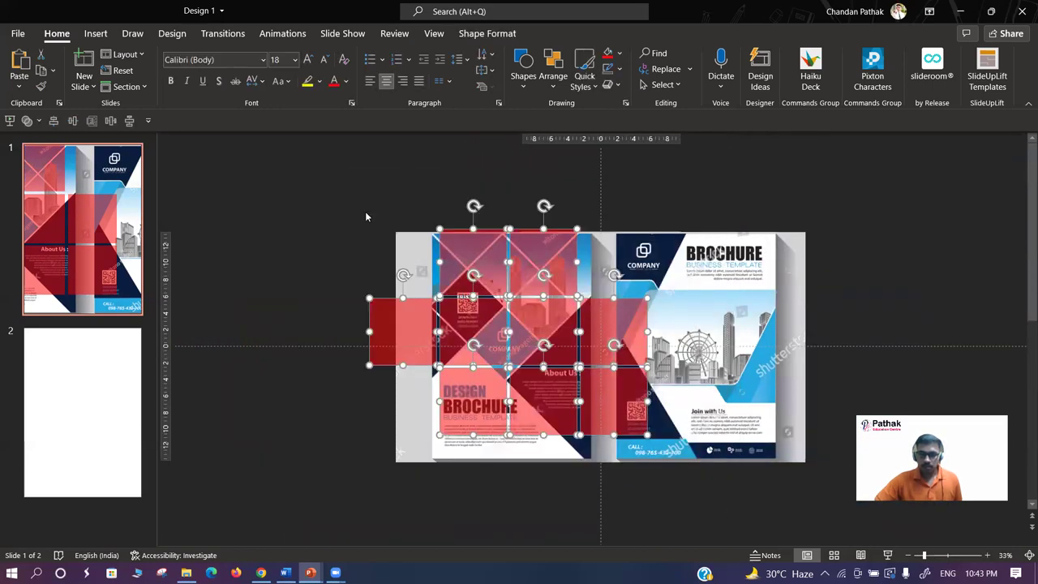
click(335, 197)
drag(318, 180, 692, 531)
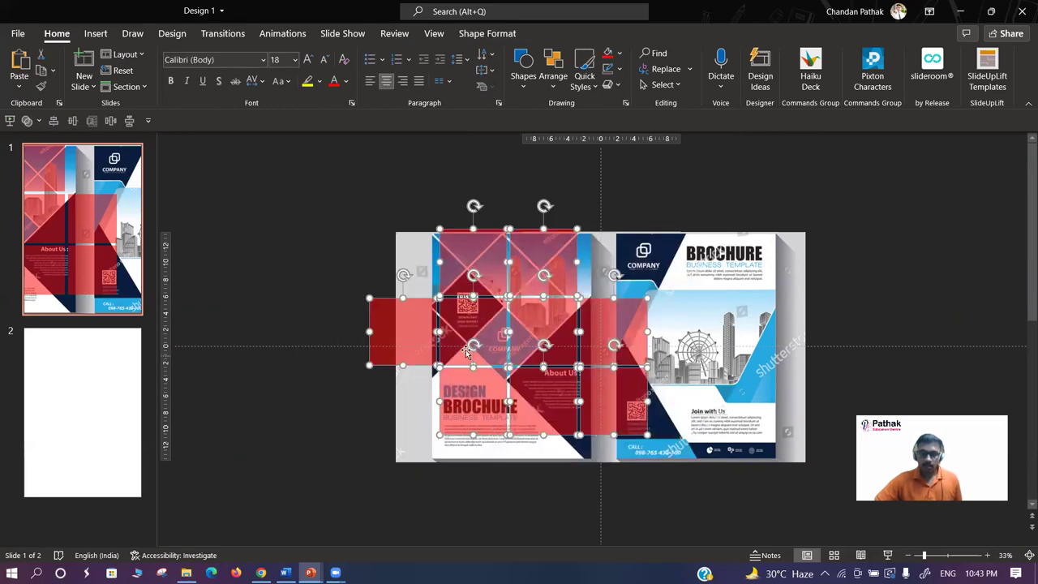
key(ctrl+g)
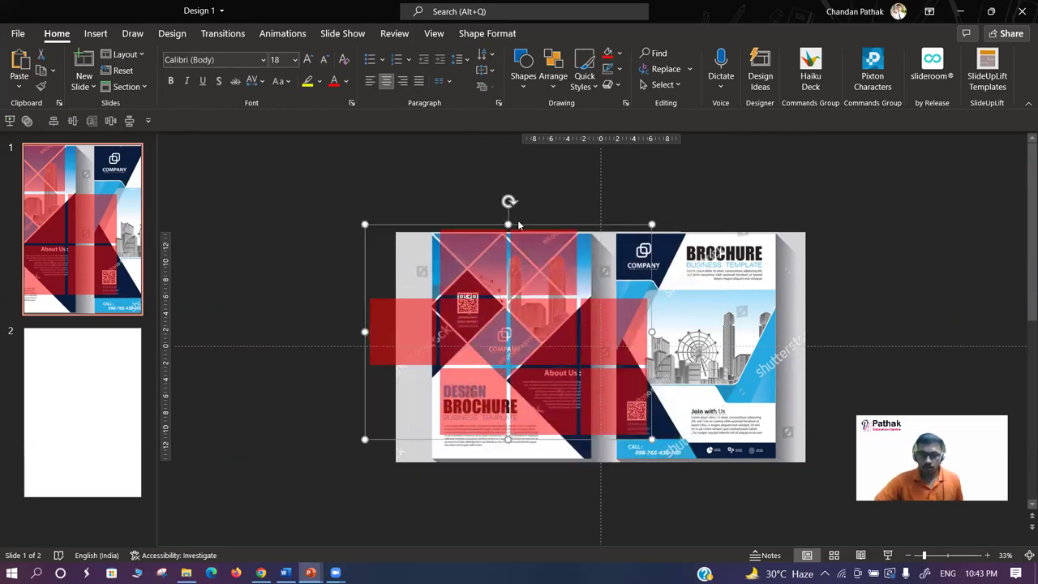
drag(508, 200, 432, 264)
key(ctrl+z)
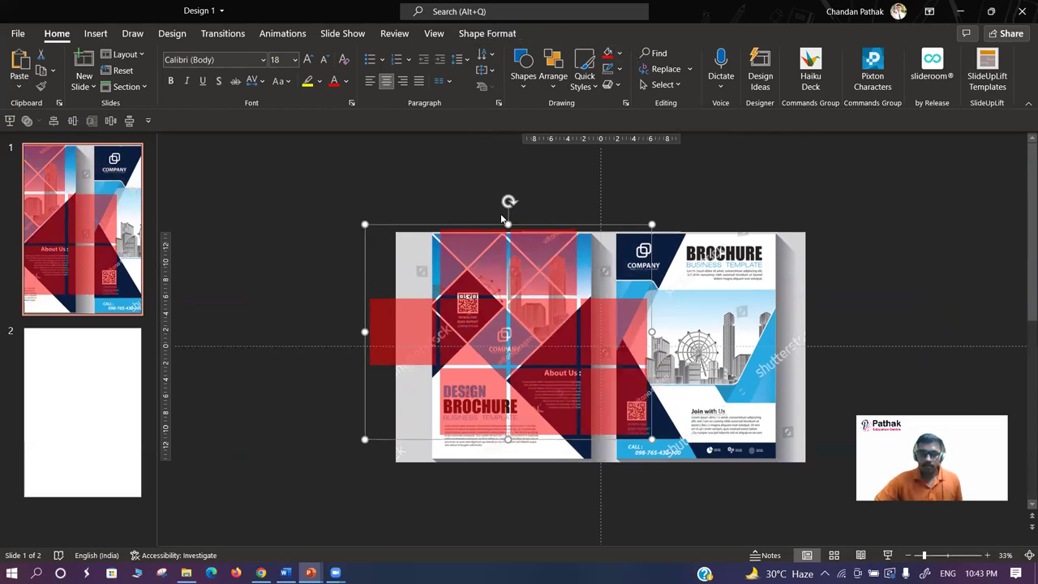
click(487, 33)
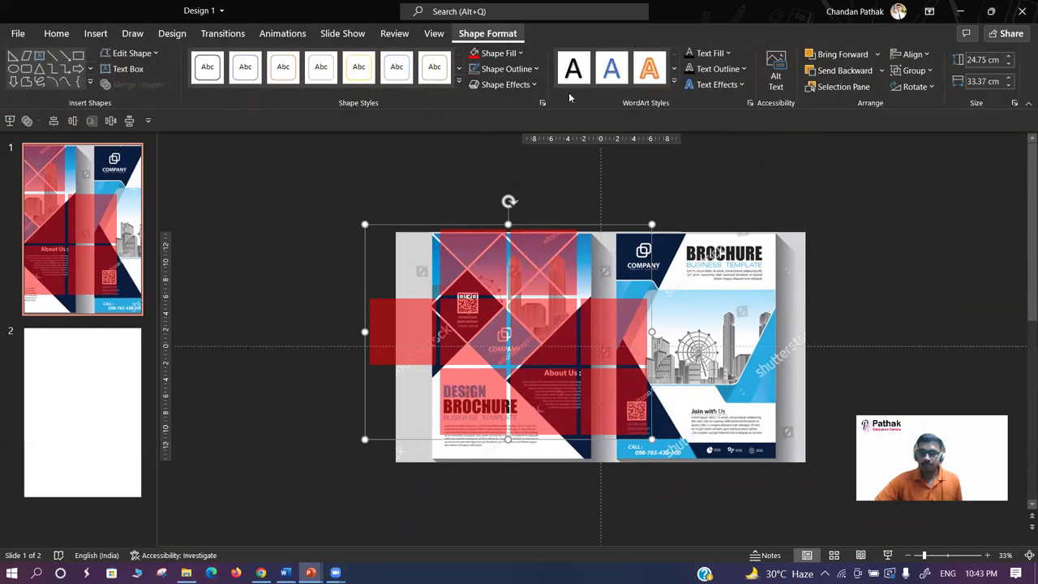
- Set the red square group's rotation to -45° through More Rotation Options
click(917, 86)
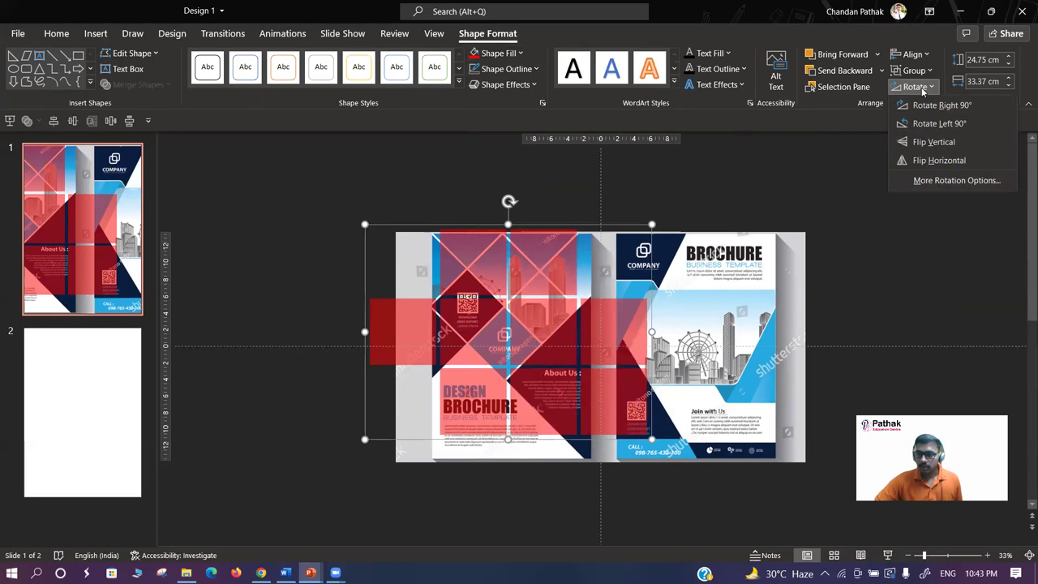
click(951, 180)
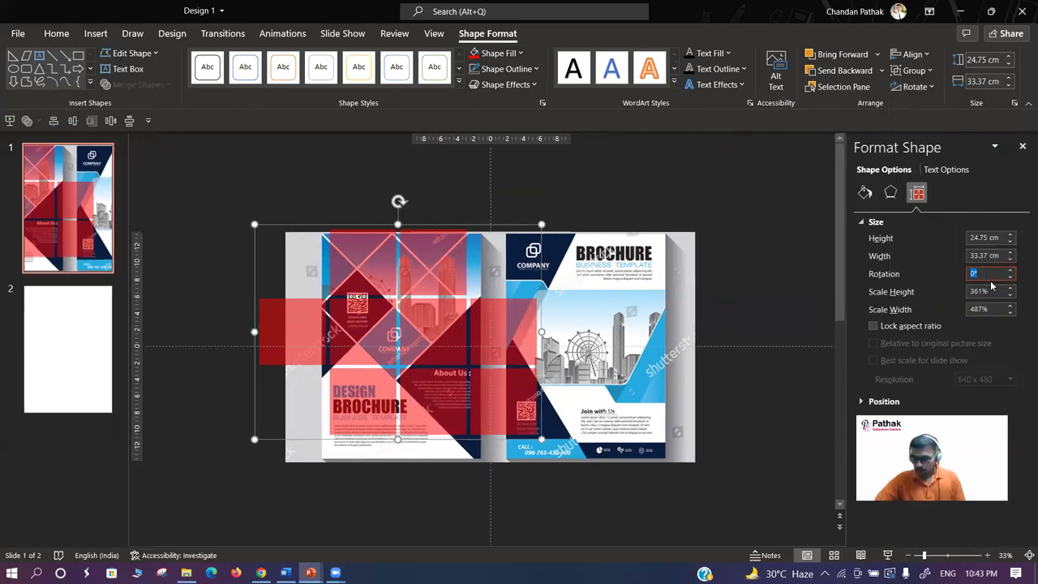
text(45)
key(Return)
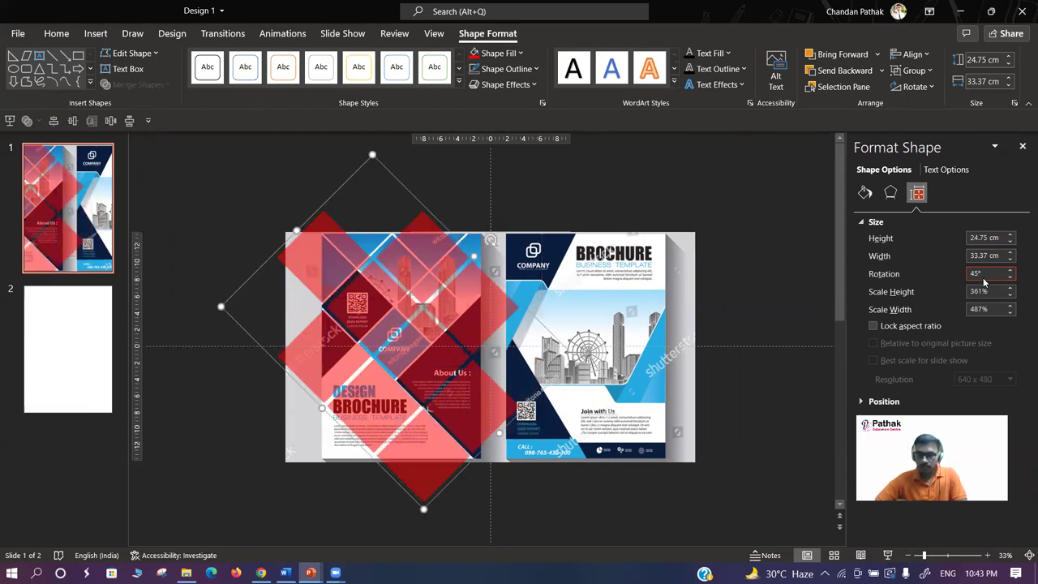
double_click(982, 276)
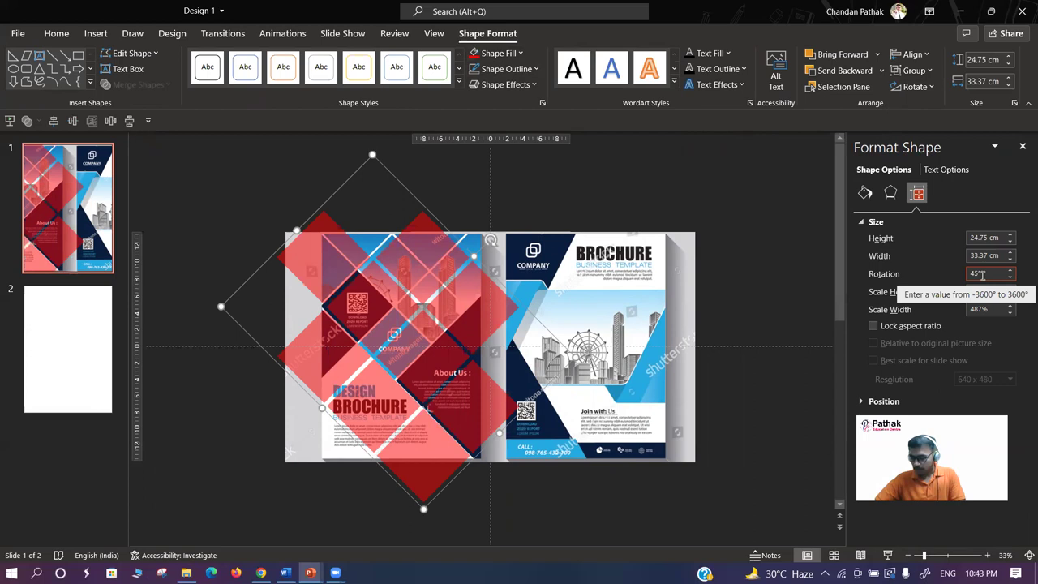
text(-)
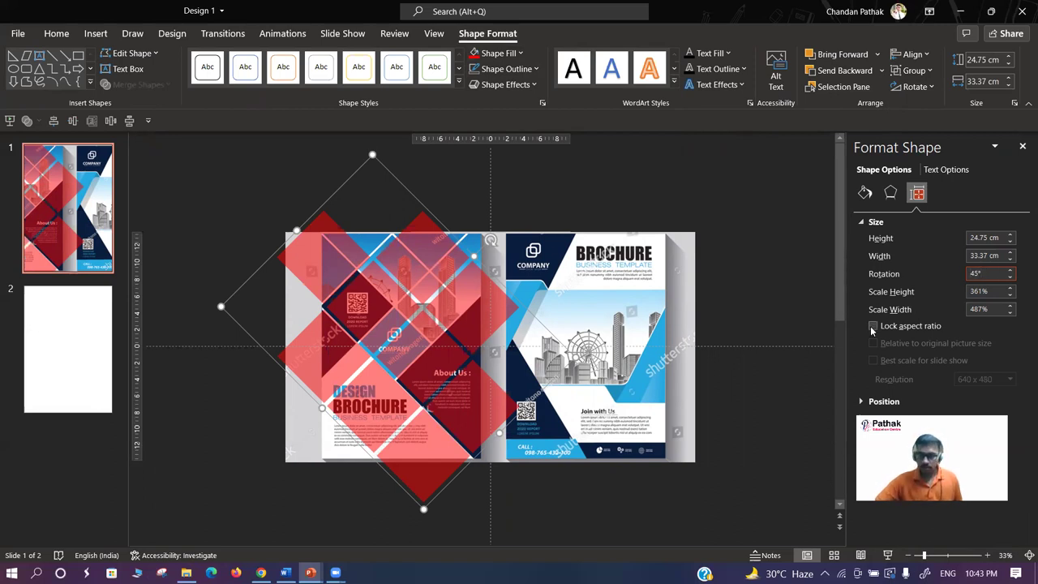
drag(991, 277, 923, 278)
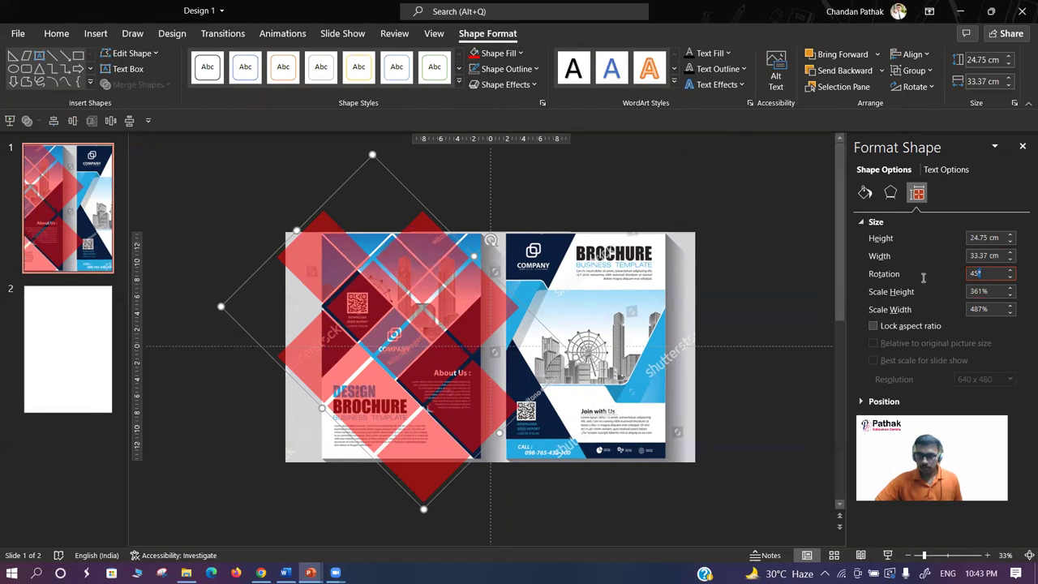
text(0)
key(Return)
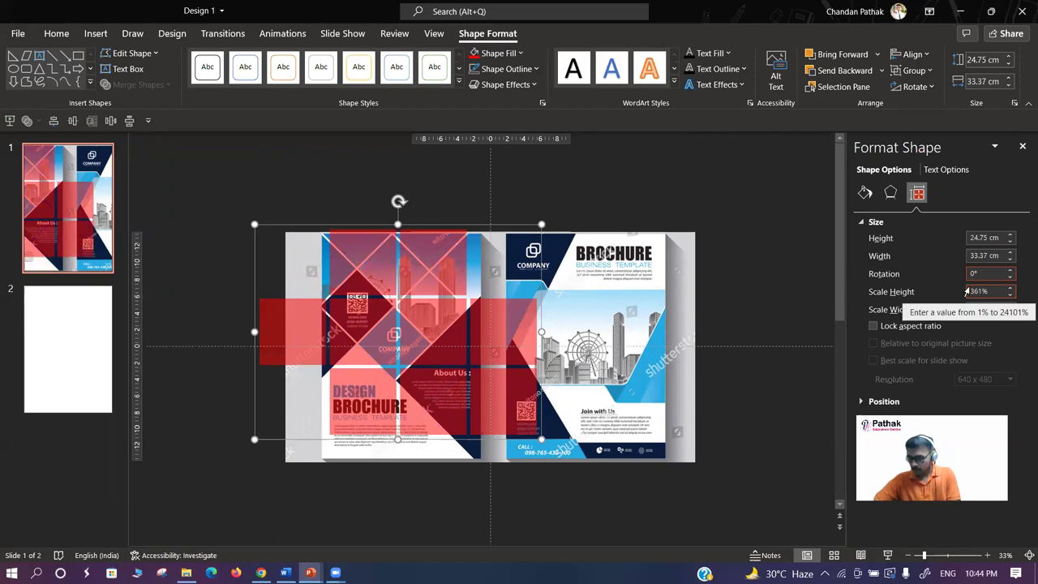
text(-45)
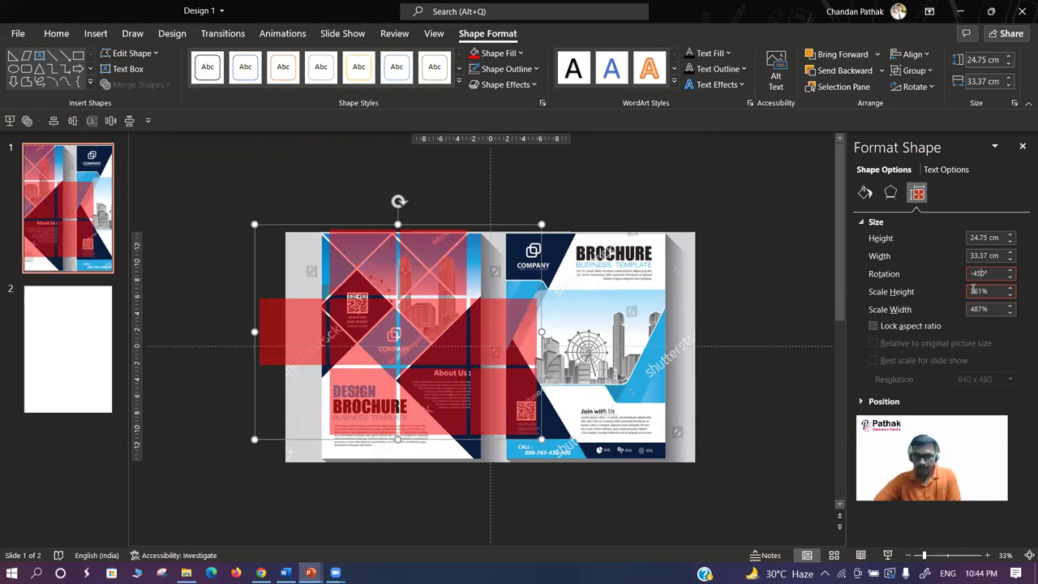
key(Return)
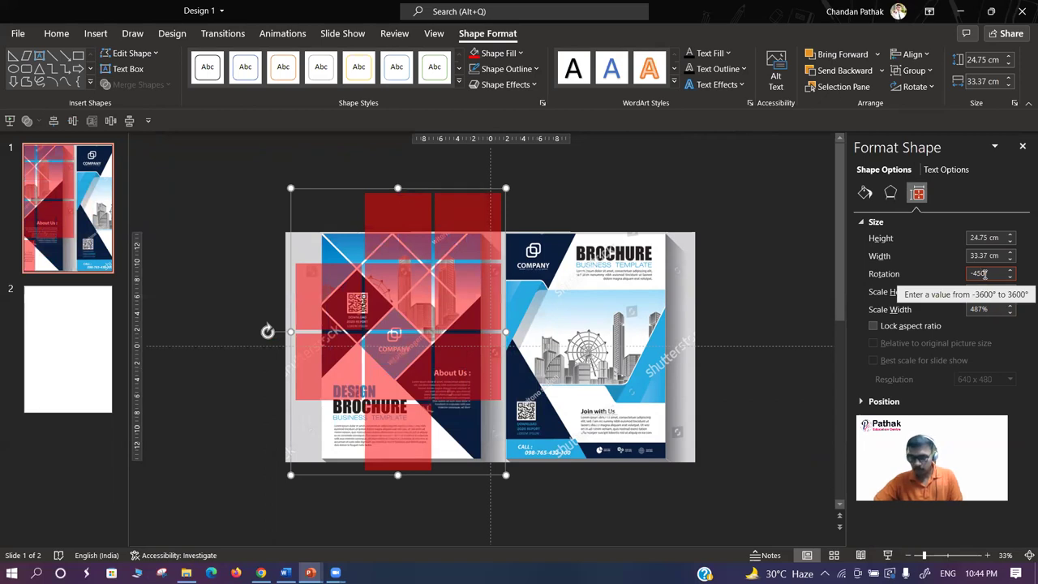
key(Delete)
key(Return)
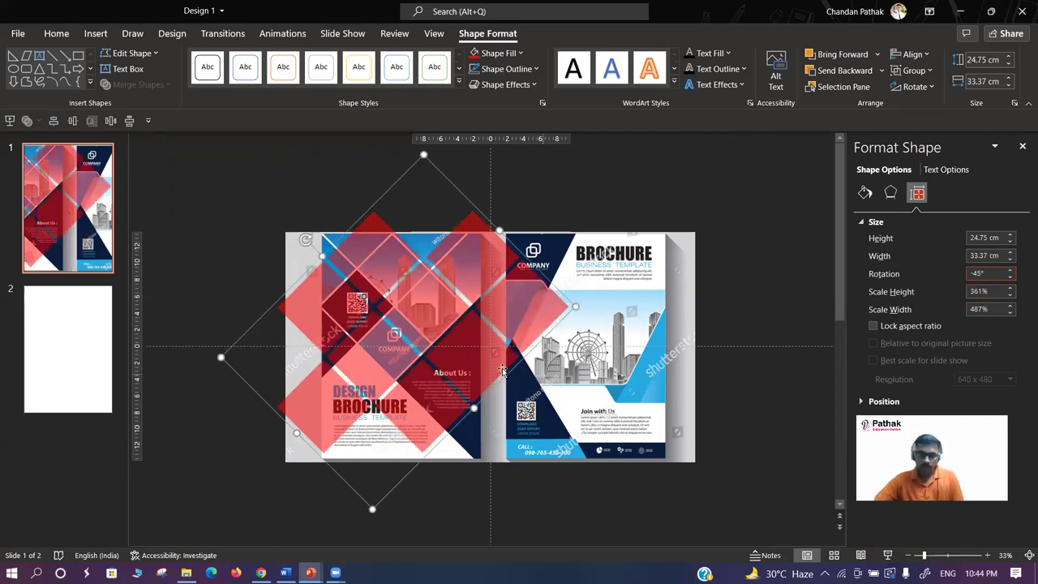
- Shrink the rotated red grid to 19.09 × 25.74 cm and align it over the top-left blue diamonds
mouse_move(404, 350)
mouse_down()
mouse_move(383, 314)
mouse_move(461, 328)
mouse_up()
scroll(461, 329, up, 1)
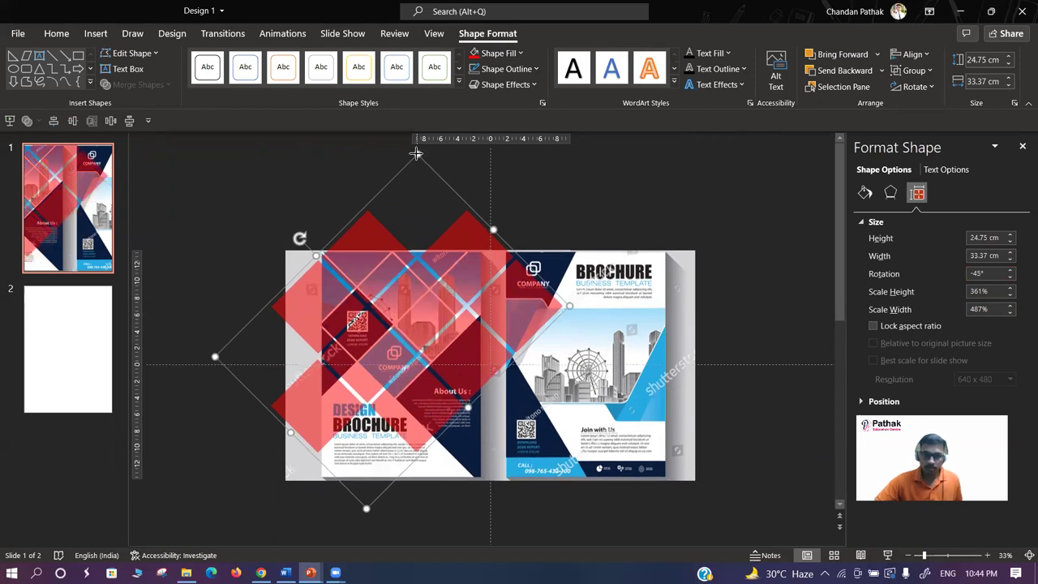
drag(415, 152, 416, 158)
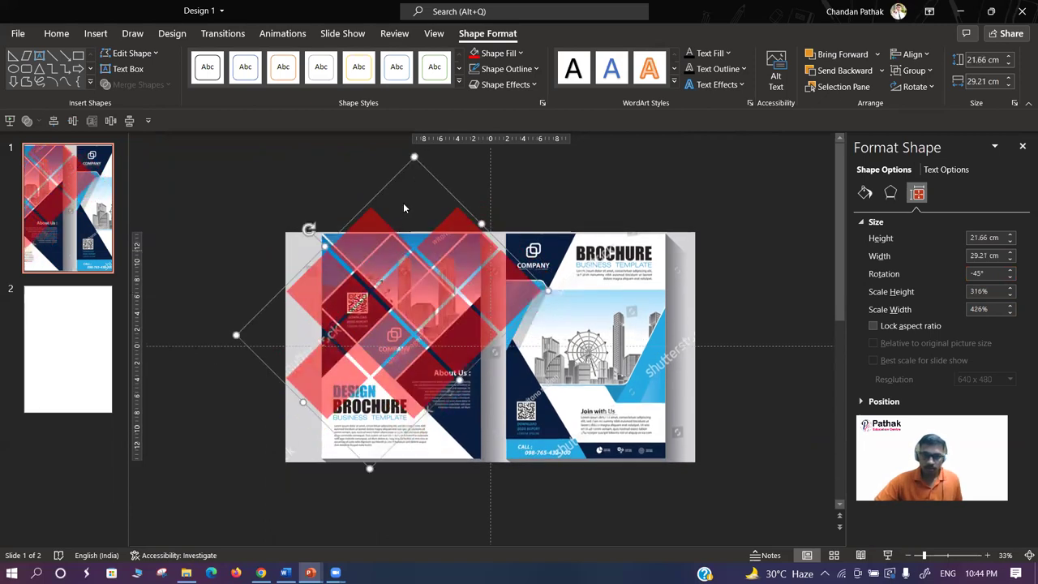
drag(414, 155, 414, 164)
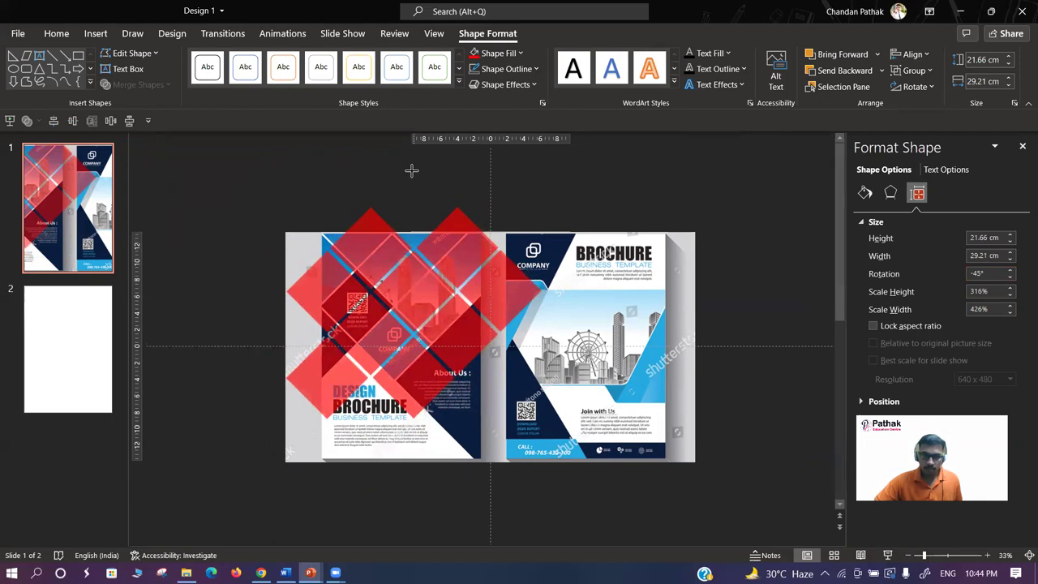
drag(422, 325, 411, 300)
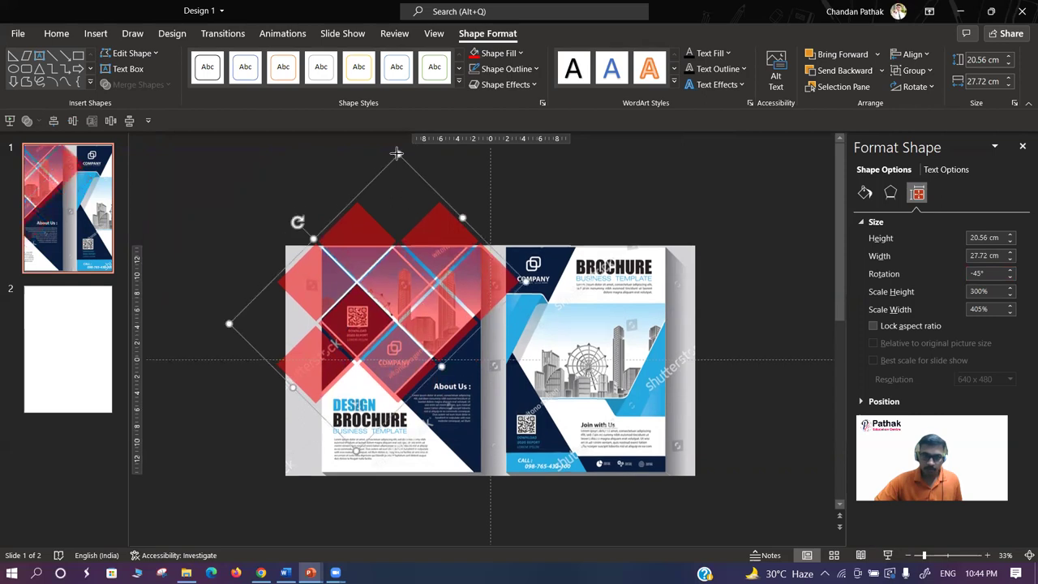
drag(396, 153, 397, 175)
drag(402, 285, 402, 279)
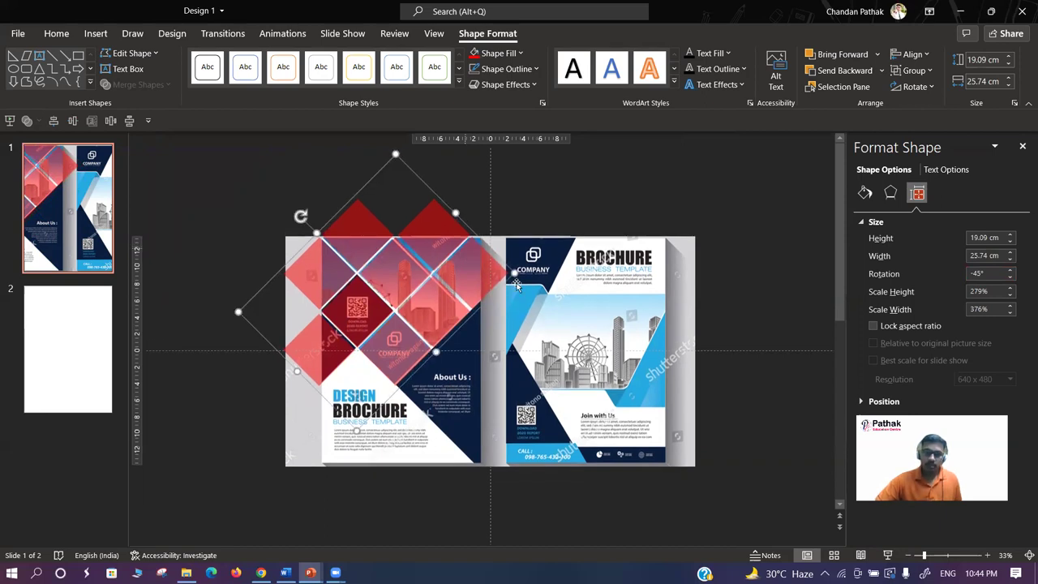
click(530, 181)
click(398, 278)
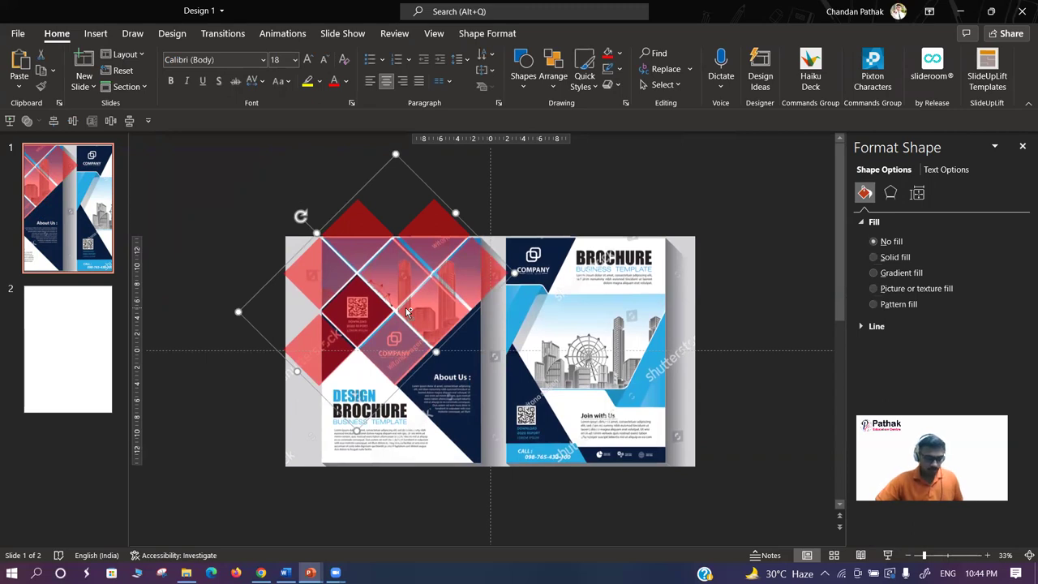
- Move the red diamond grid onto blank slide 2 and position it there
key(Delete)
click(73, 349)
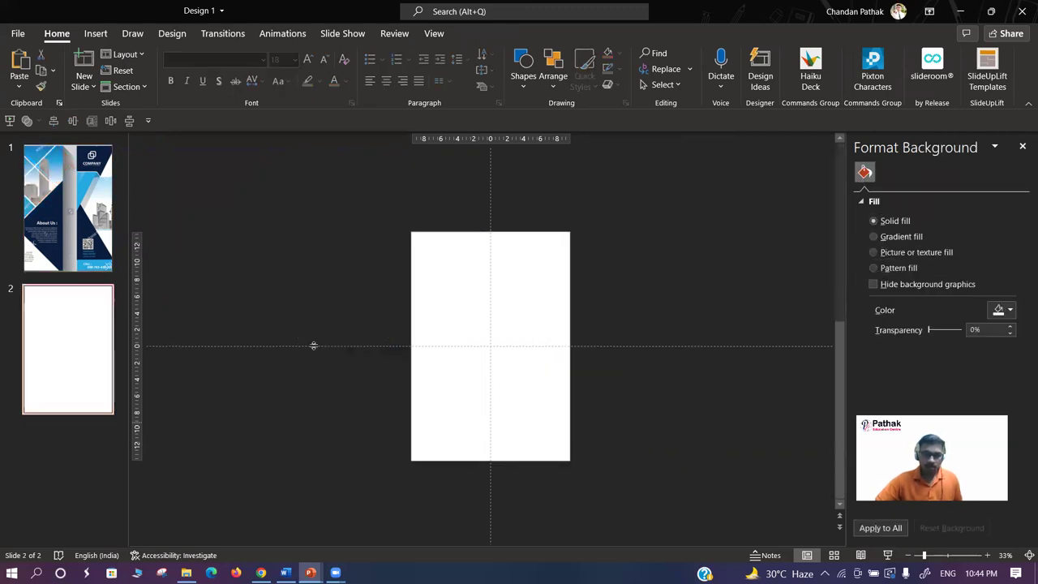
key(ctrl+v)
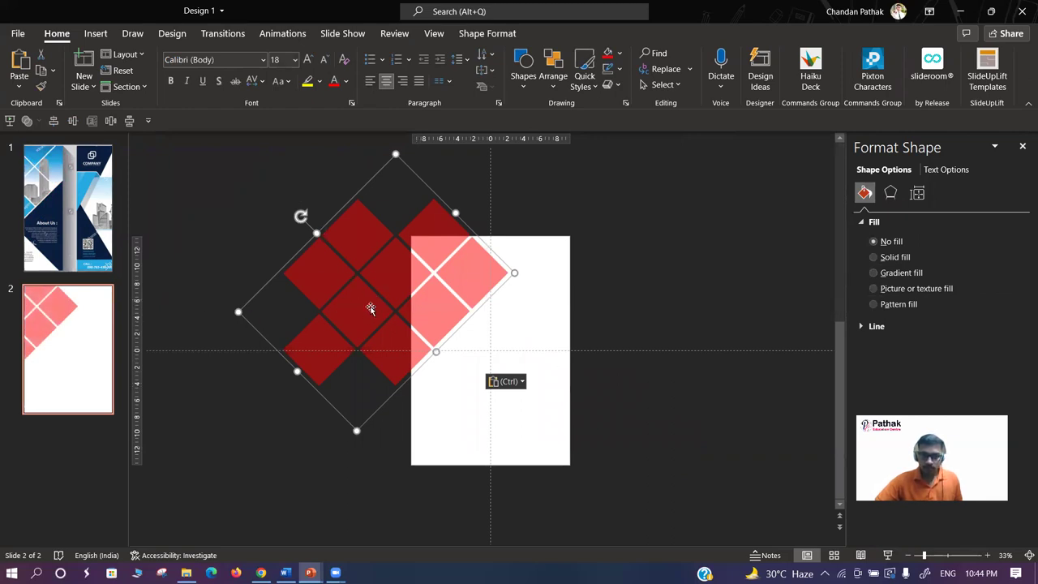
drag(357, 310, 424, 280)
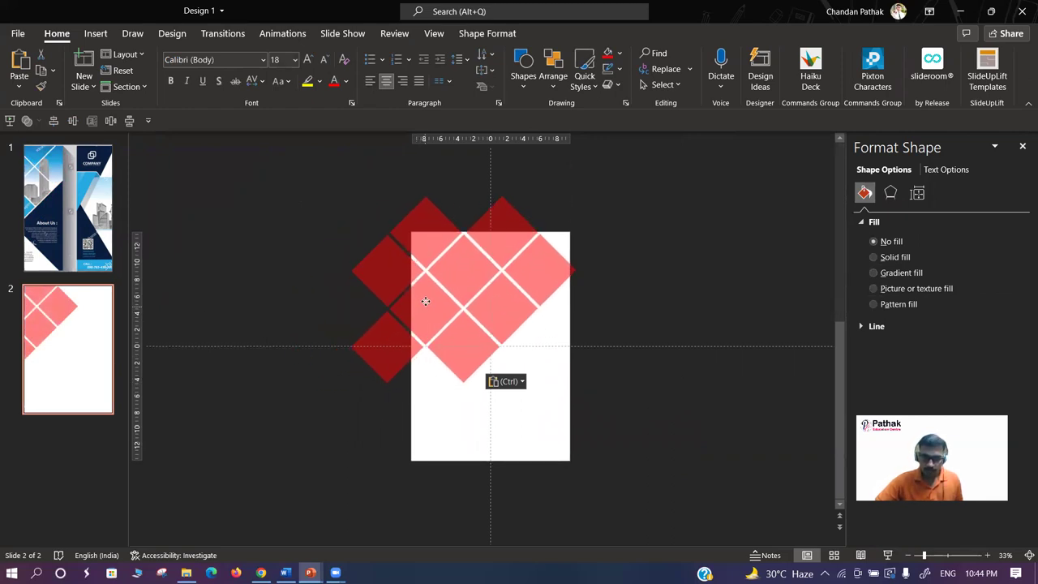
drag(424, 276, 323, 315)
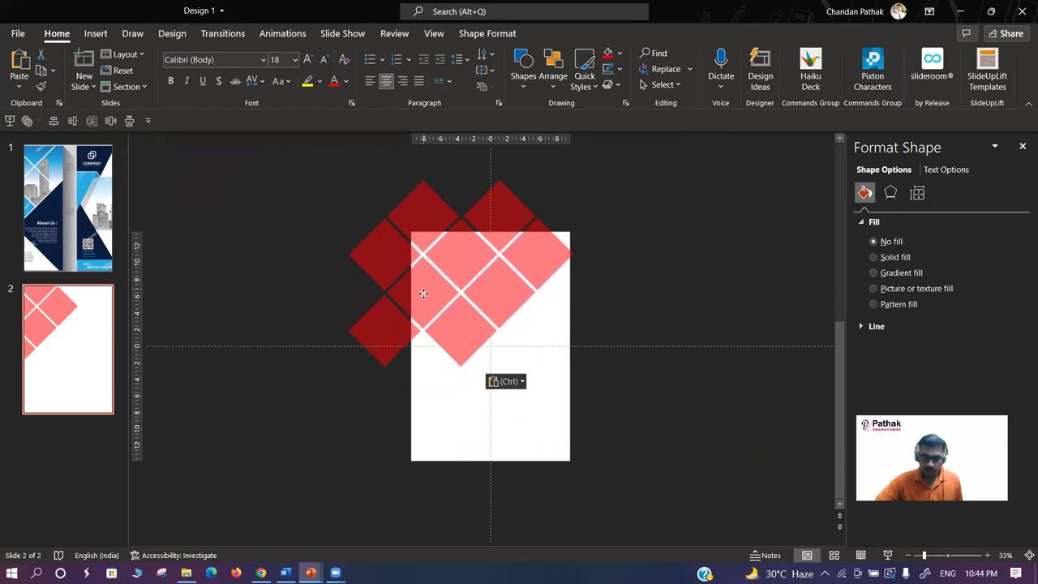
- Paste the grid back onto slide 1 and shift the brochure picture right, out from under it
click(89, 225)
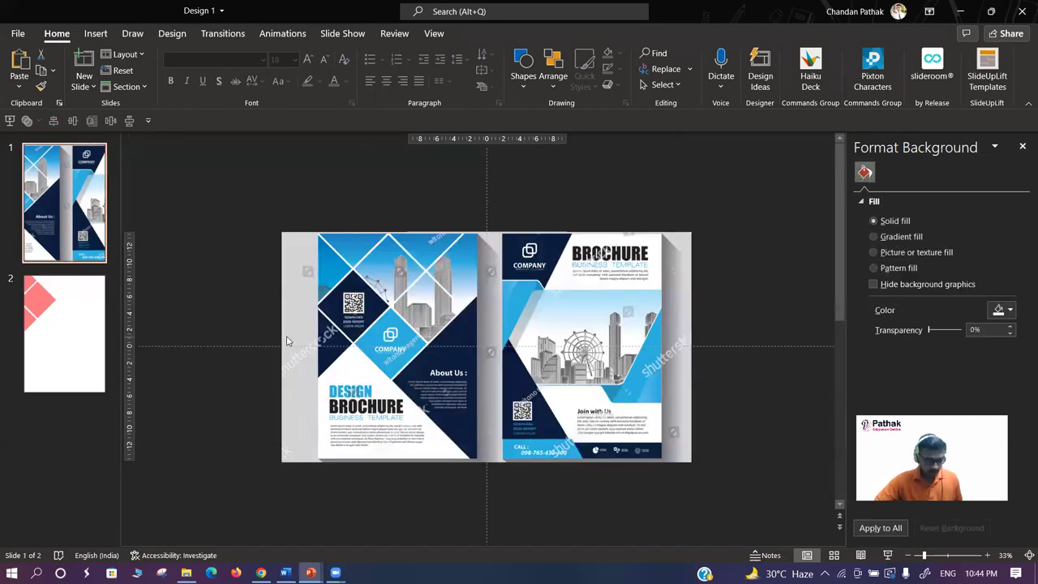
key(ctrl+v)
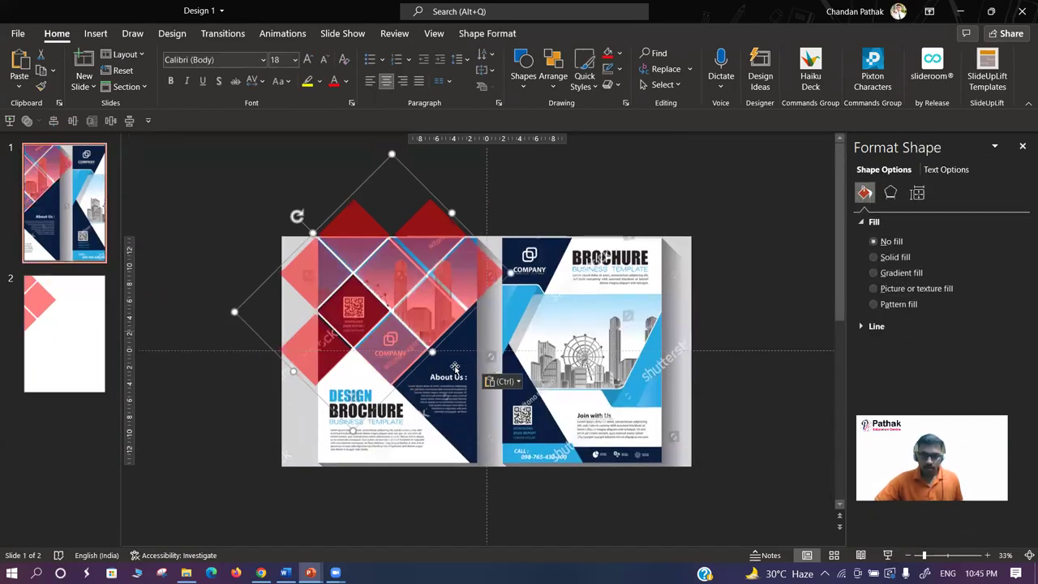
click(455, 367)
mouse_move(460, 402)
mouse_down()
mouse_move(573, 417)
mouse_move(552, 406)
mouse_up()
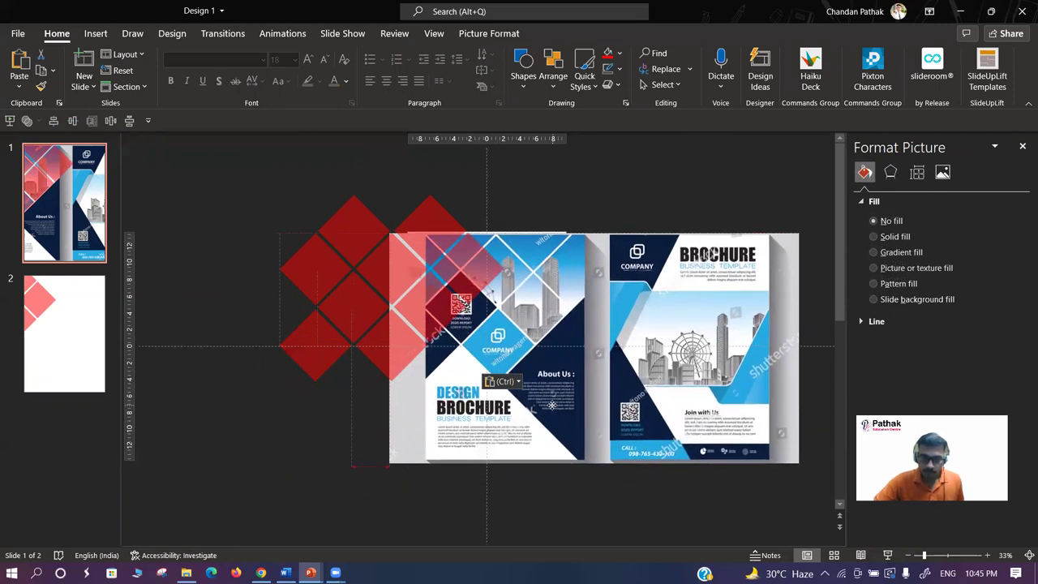
- Move the brochure picture lower on the slide and select it
drag(552, 406, 499, 440)
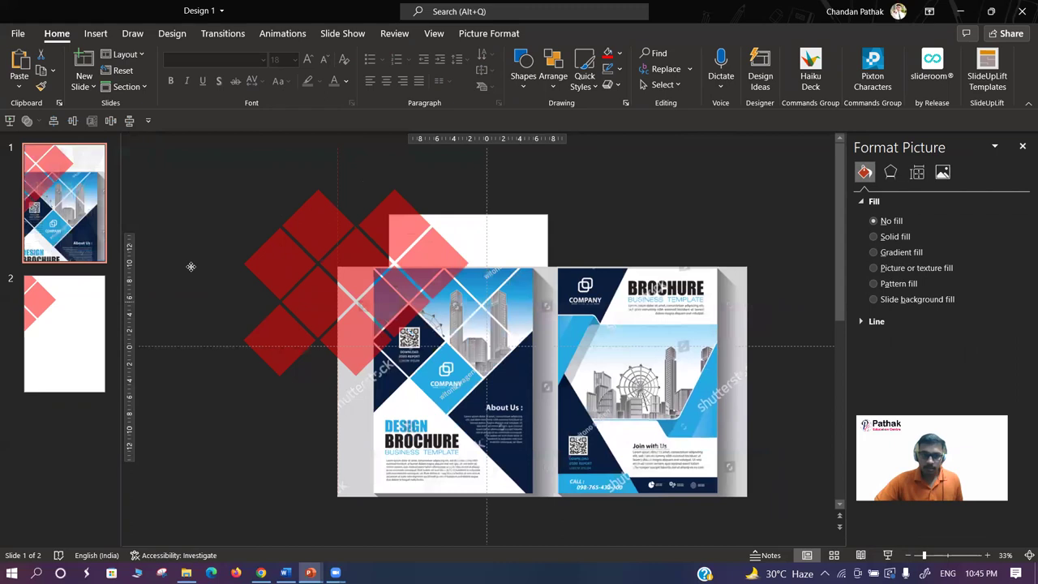
click(191, 266)
click(555, 472)
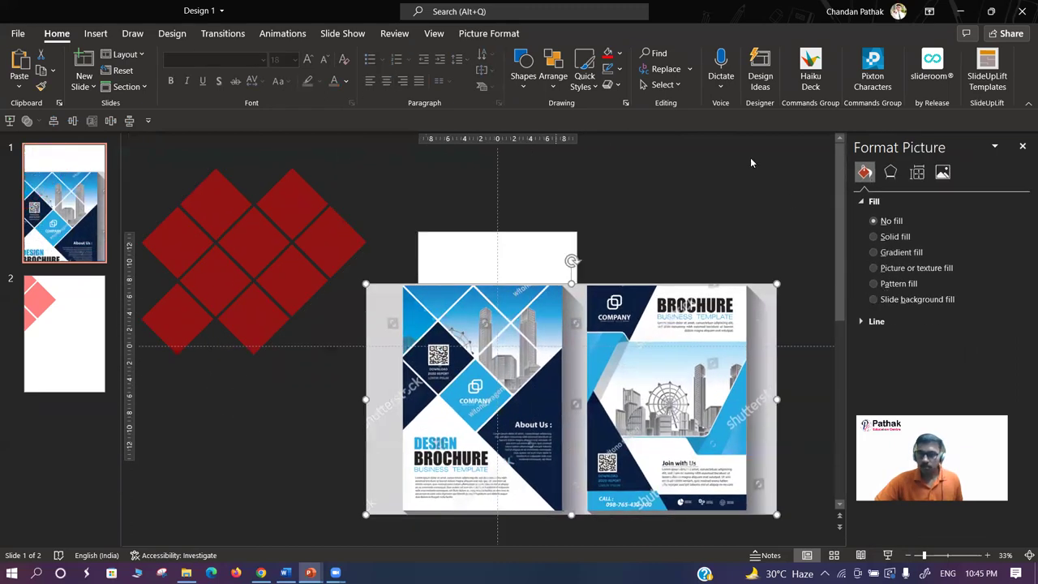
click(489, 34)
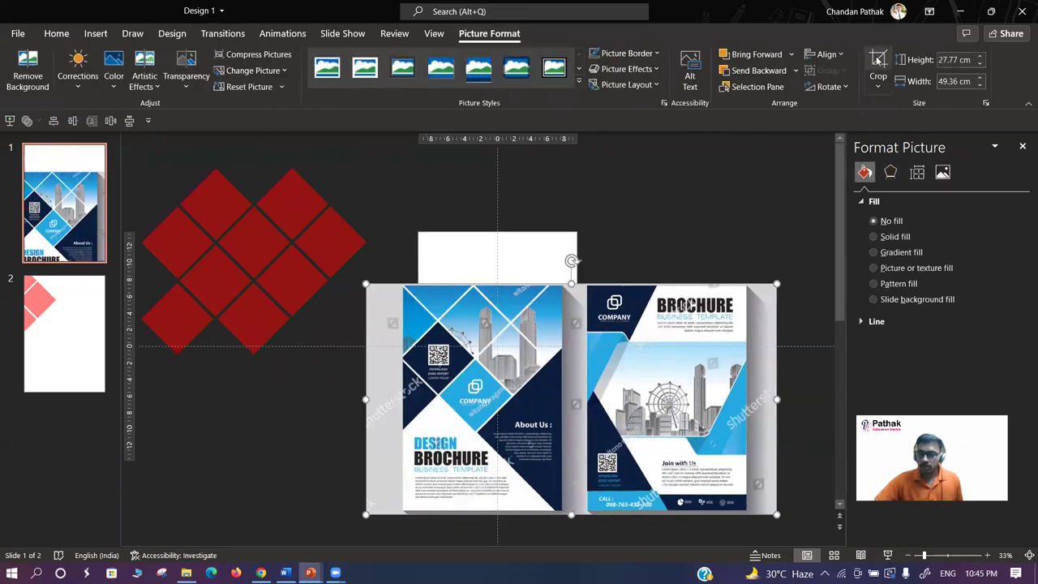
- Crop the brochure picture's left and right sides down to 41.45 cm wide
click(878, 65)
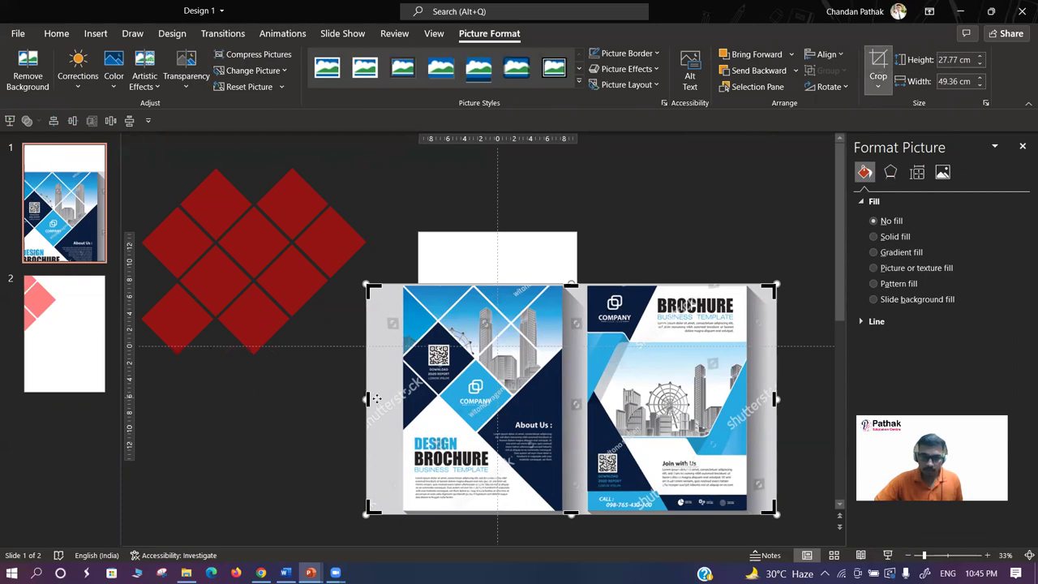
scroll(373, 398, up, 1)
scroll(225, 365, up, 1)
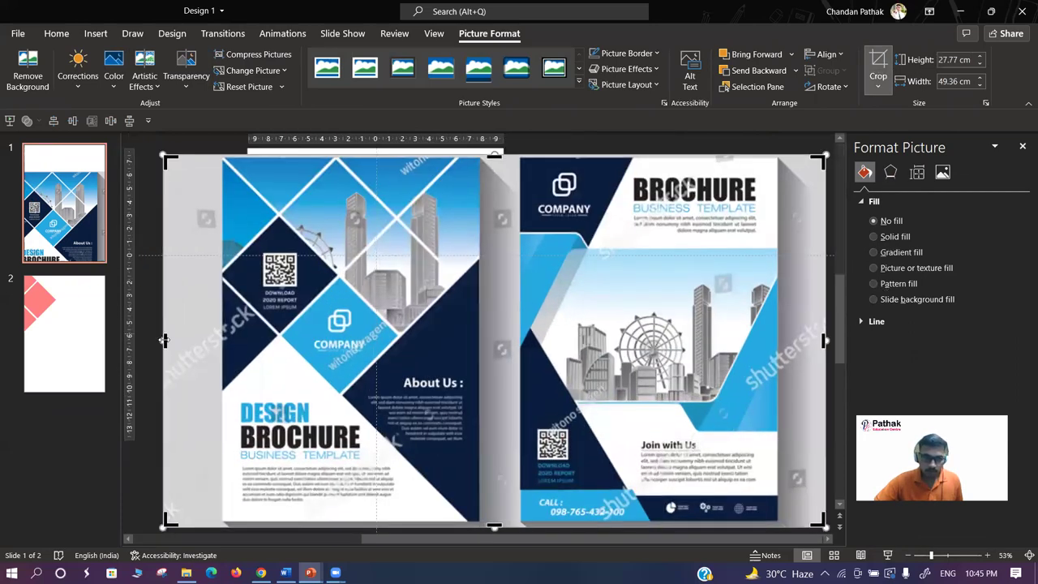
drag(163, 339, 228, 342)
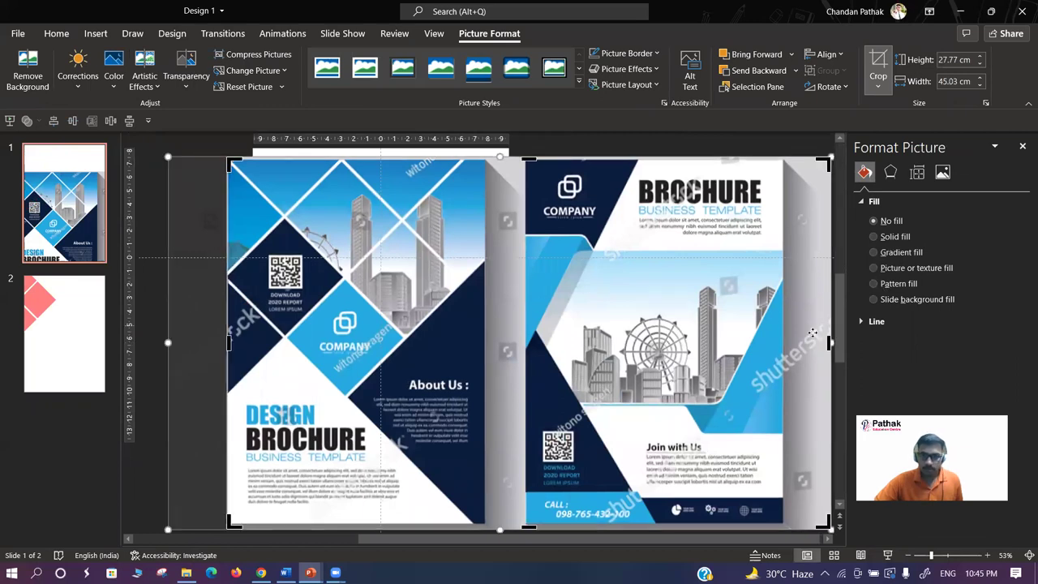
drag(828, 341, 782, 333)
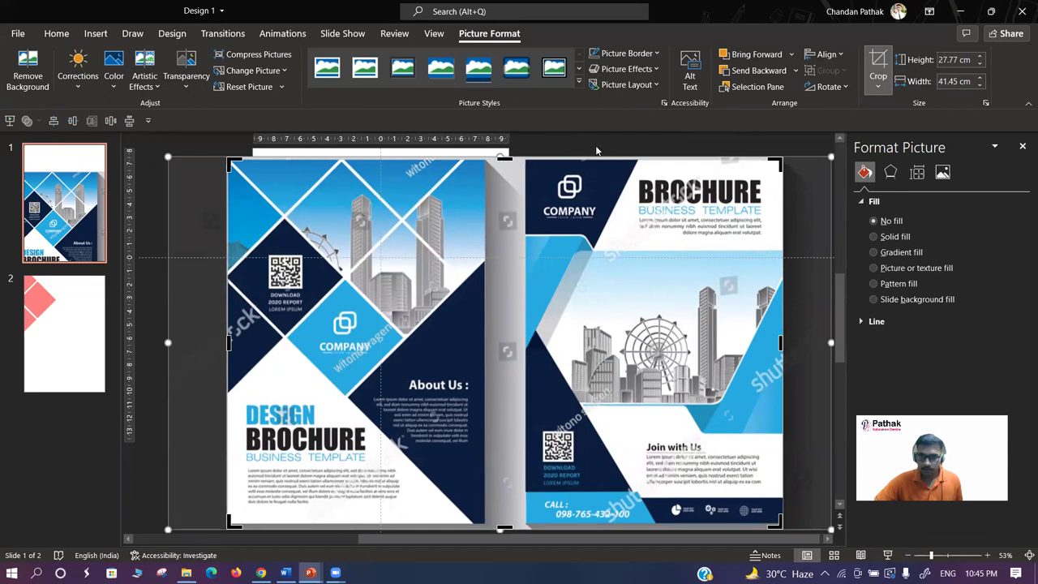
key(Escape)
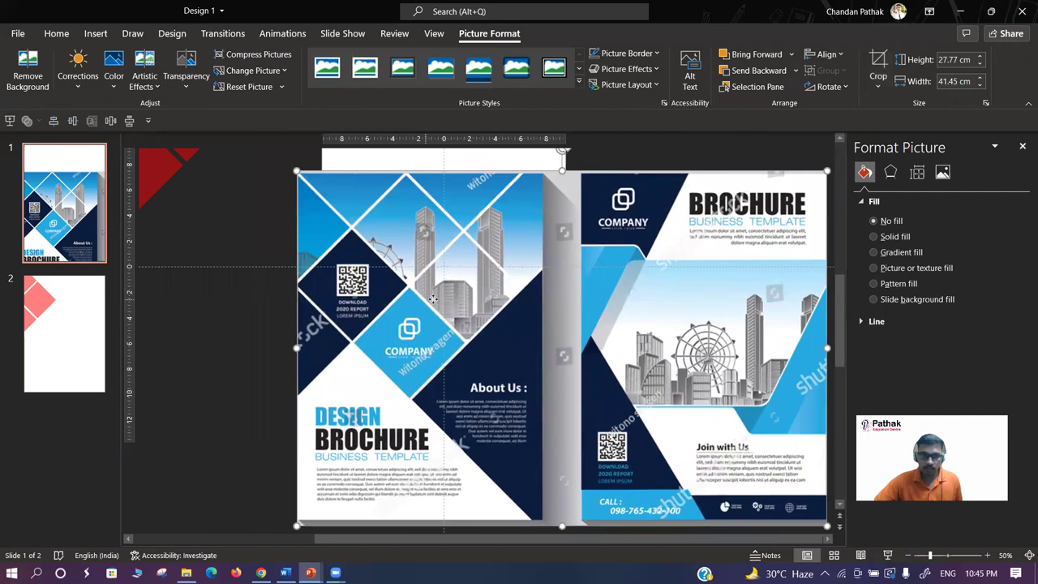
ctrl+scroll(433, 319, up, 1)
ctrl+scroll(418, 331, down, 1)
ctrl+scroll(418, 332, down, 1)
ctrl+scroll(470, 328, down, 1)
ctrl+scroll(521, 324, down, 1)
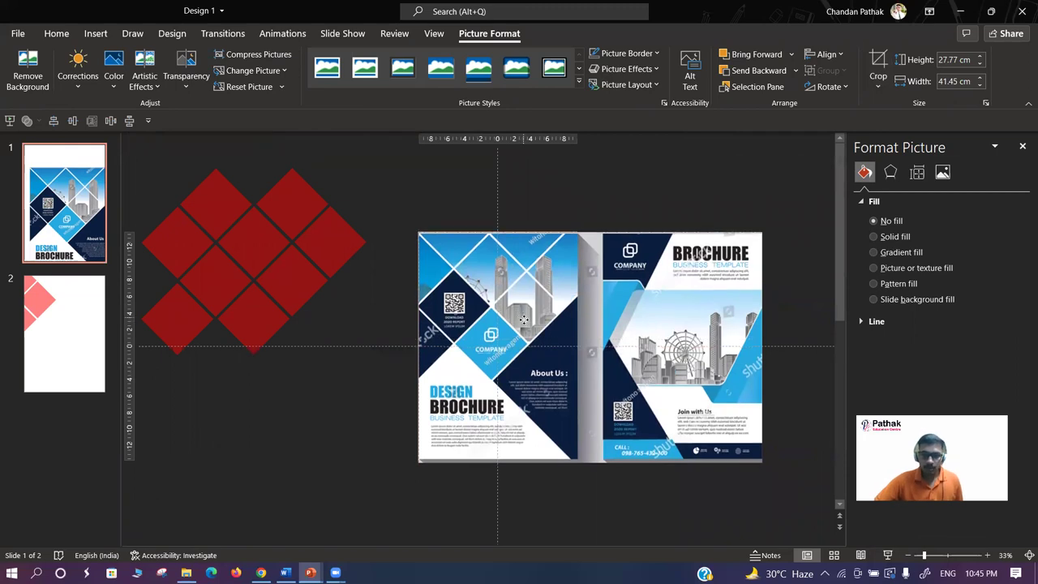
- Nudge the brochure picture left and move the red diamond group over its blue squares
click(358, 351)
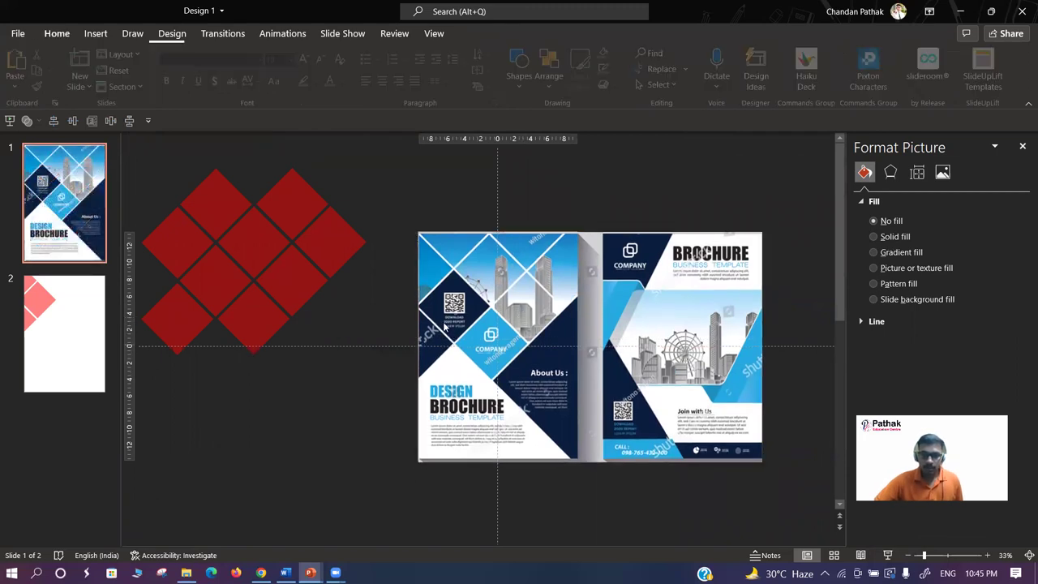
drag(489, 318, 462, 318)
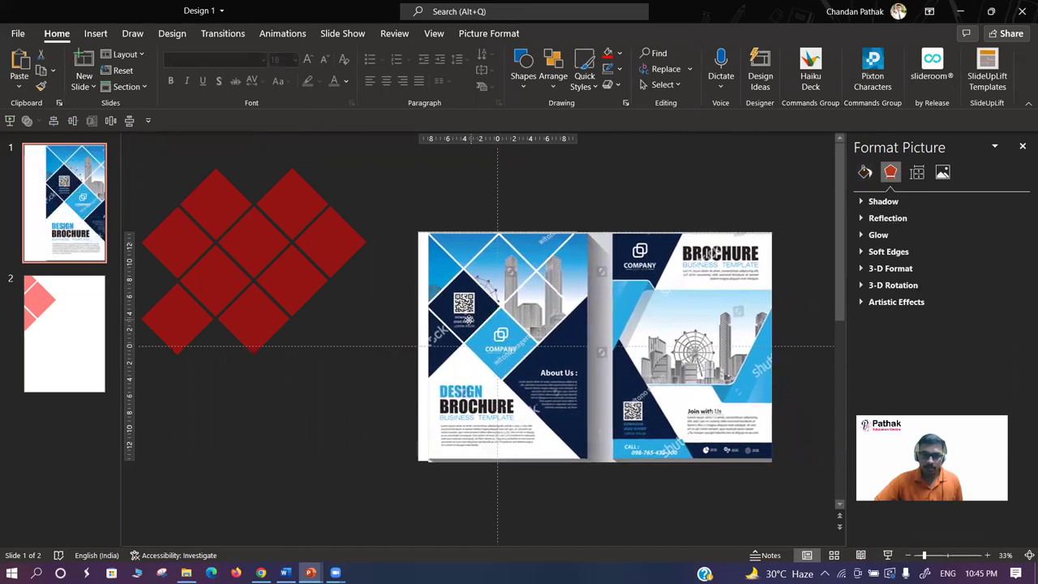
click(288, 283)
drag(300, 286, 468, 288)
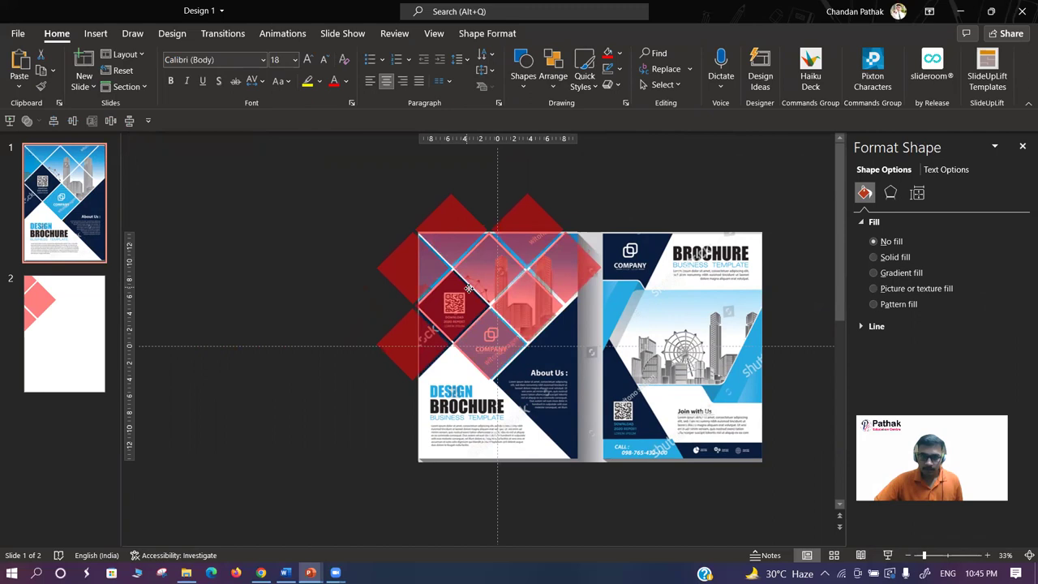
drag(467, 288, 467, 288)
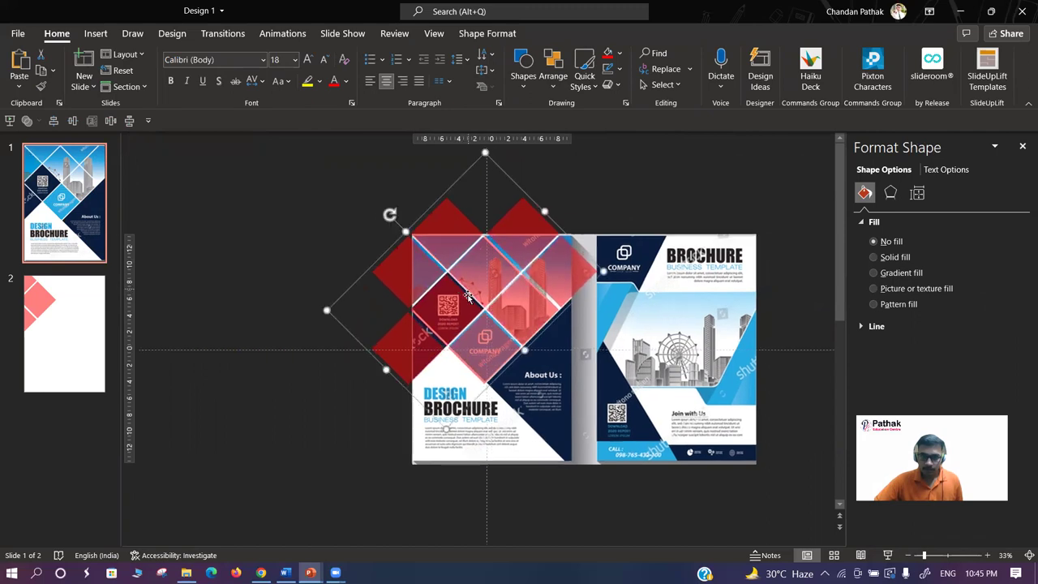
- Fine-tune the diamond group's position and size to line up with the brochure's squares
scroll(467, 288, up, 3)
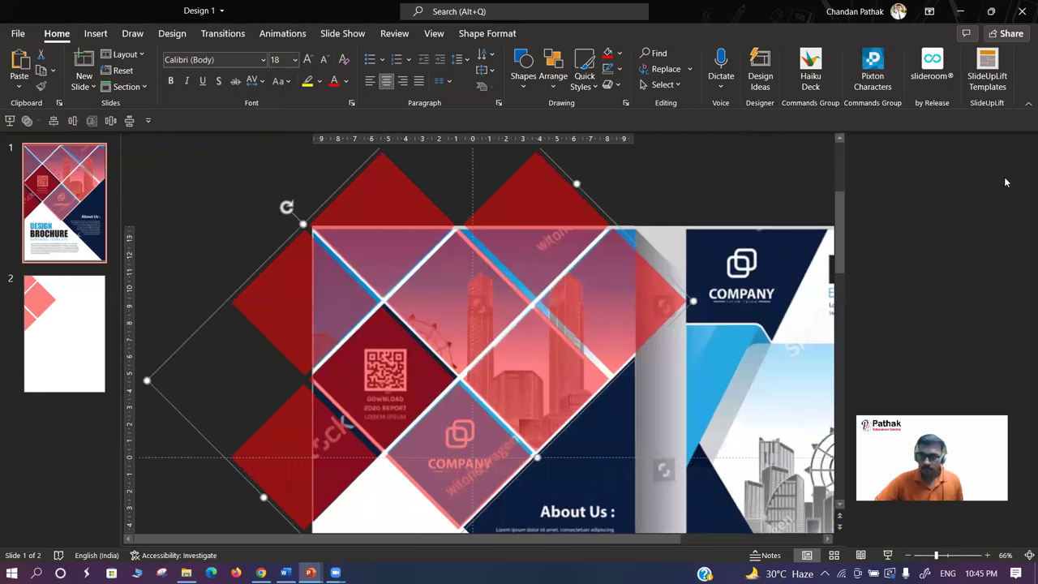
click(1023, 146)
scroll(983, 414, up, 2)
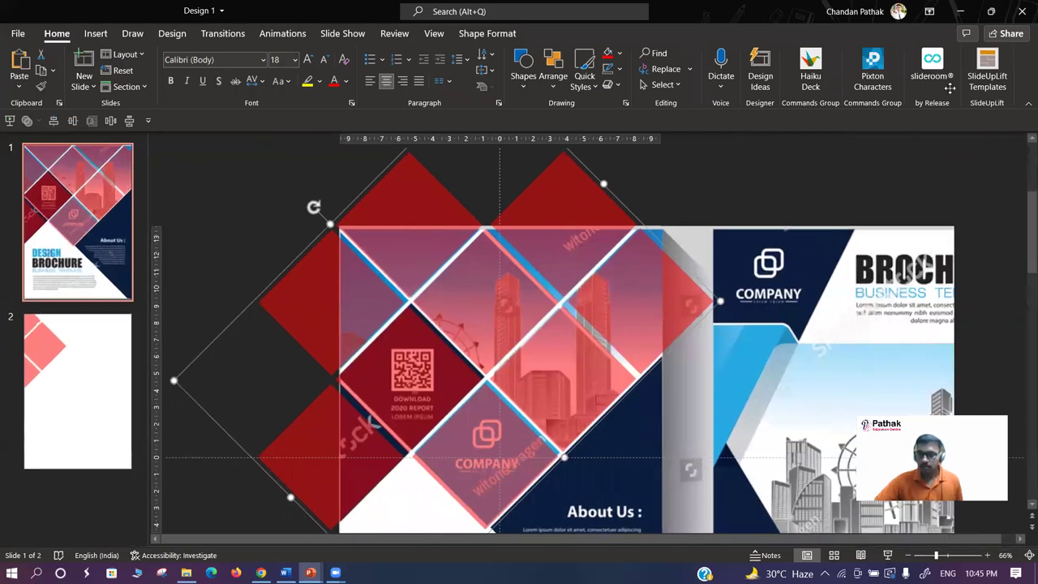
click(466, 311)
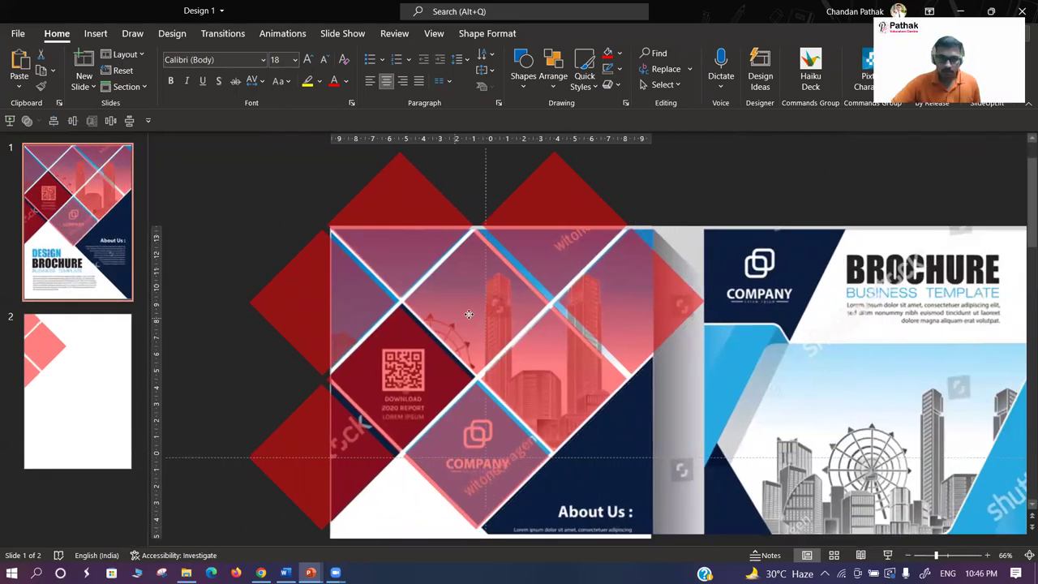
drag(466, 311, 459, 315)
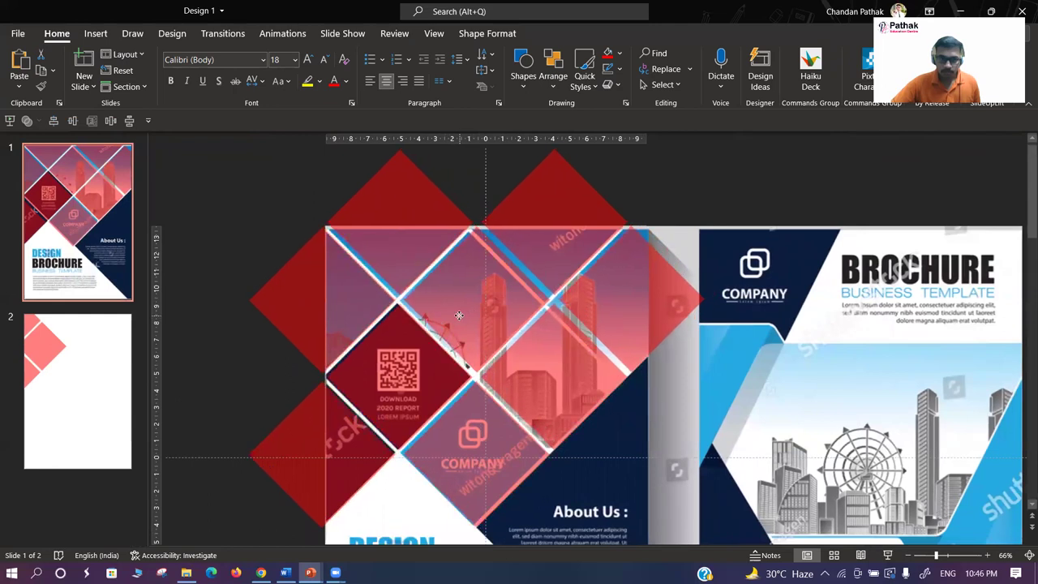
drag(458, 315, 459, 315)
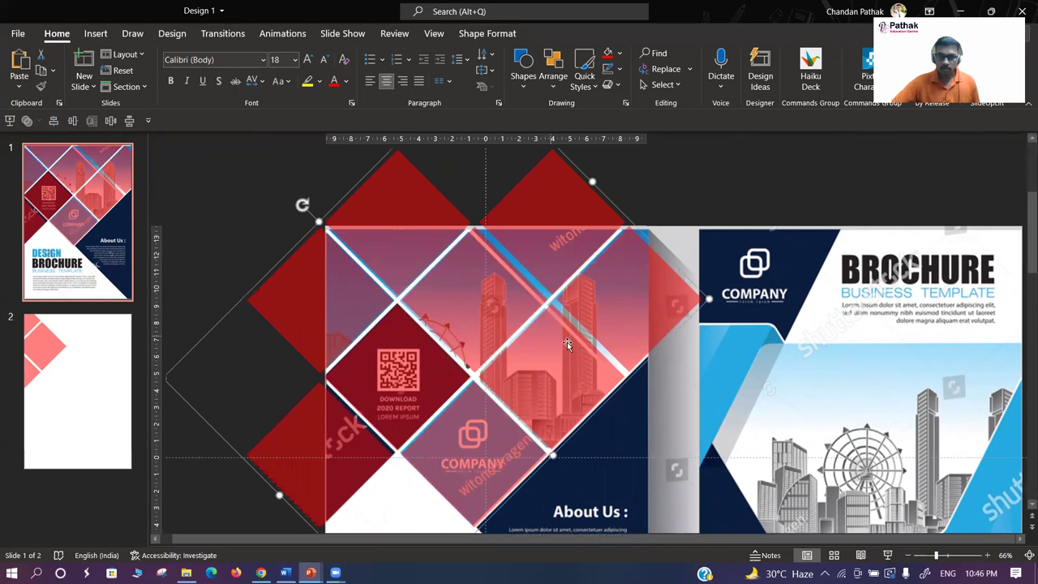
scroll(568, 342, down, 1)
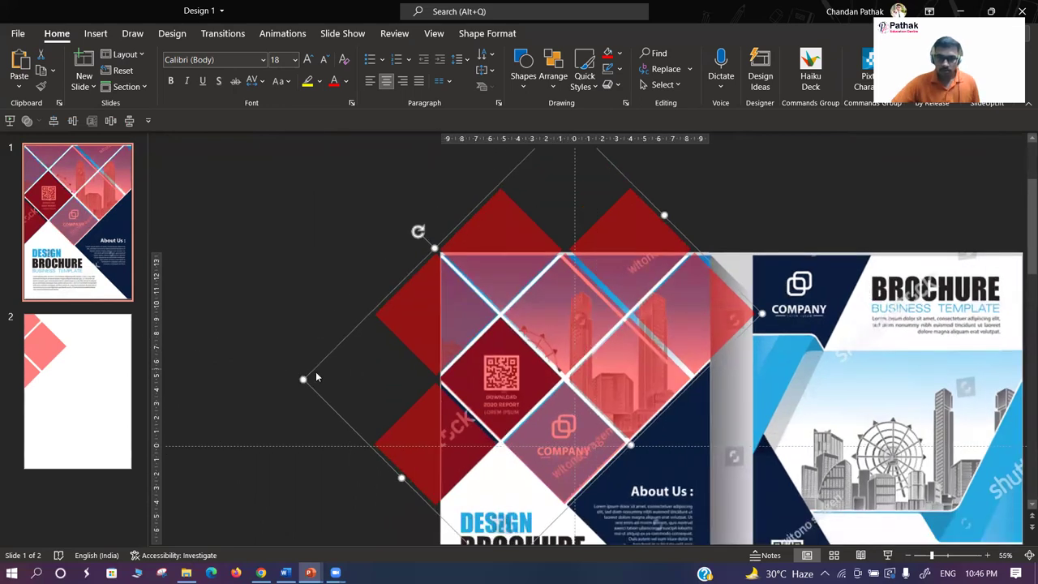
scroll(313, 376, down, 1)
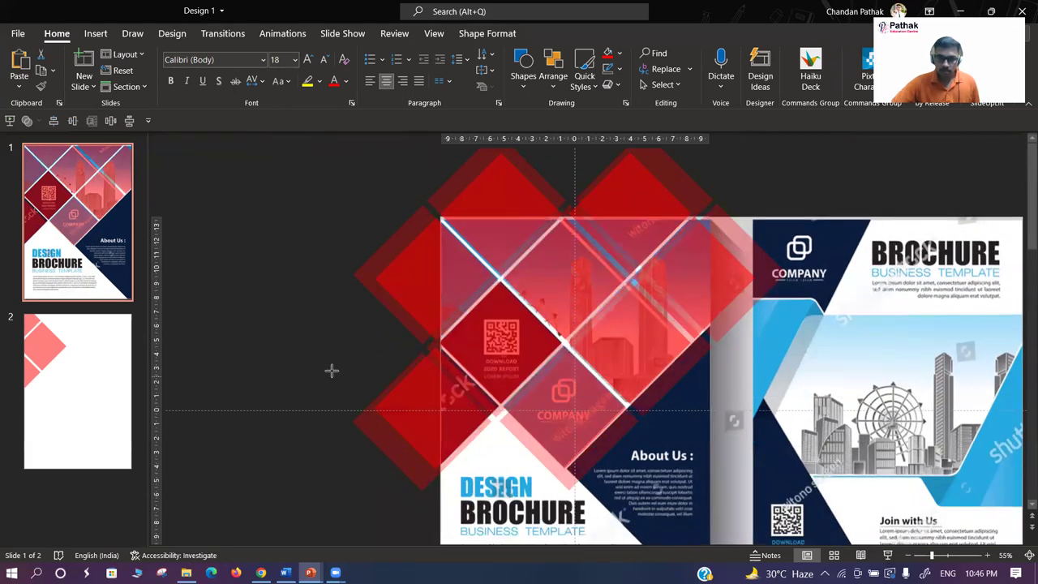
drag(332, 371, 339, 369)
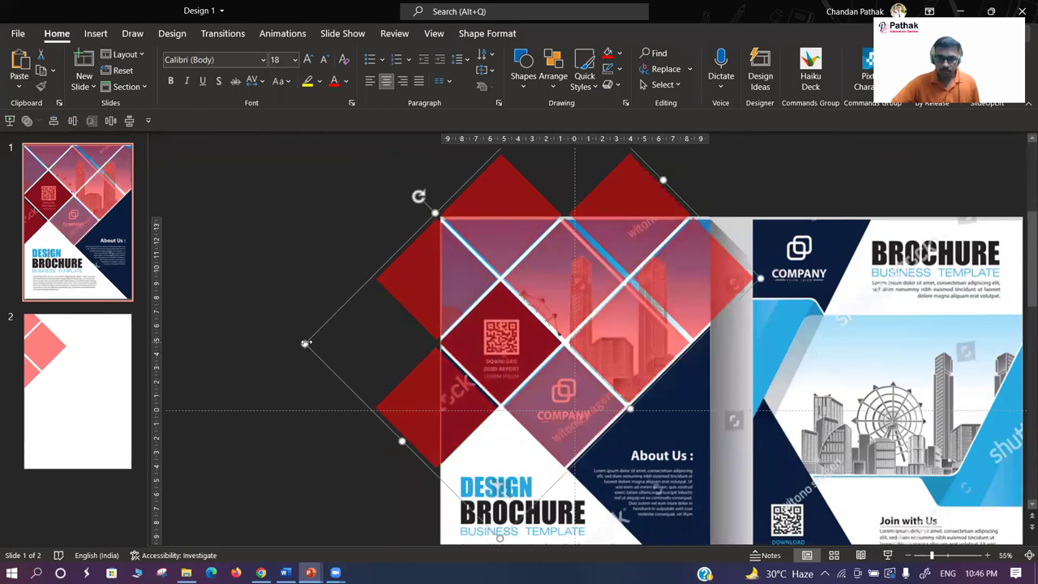
click(313, 341)
click(506, 308)
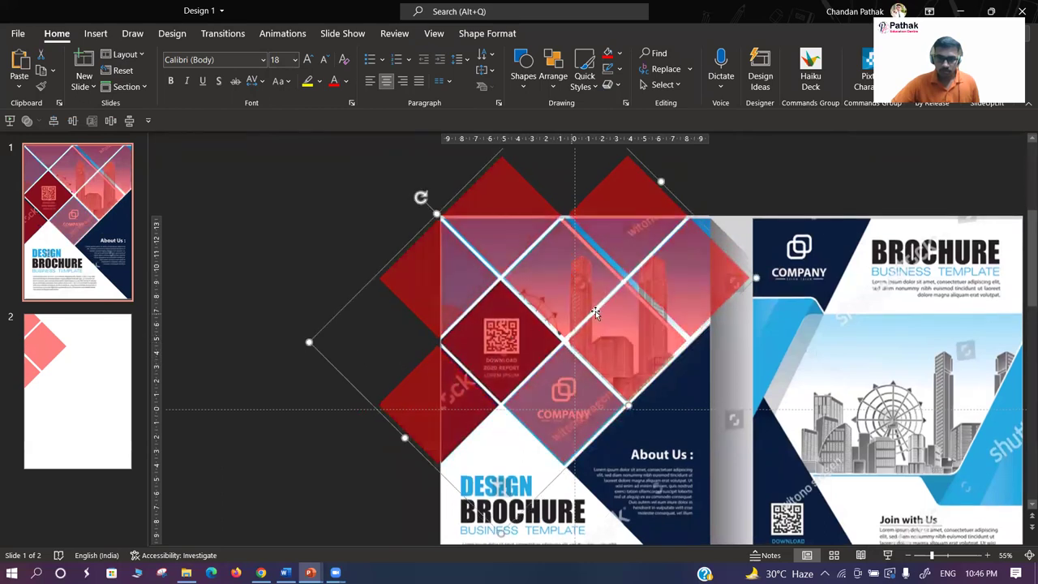
drag(308, 344, 315, 341)
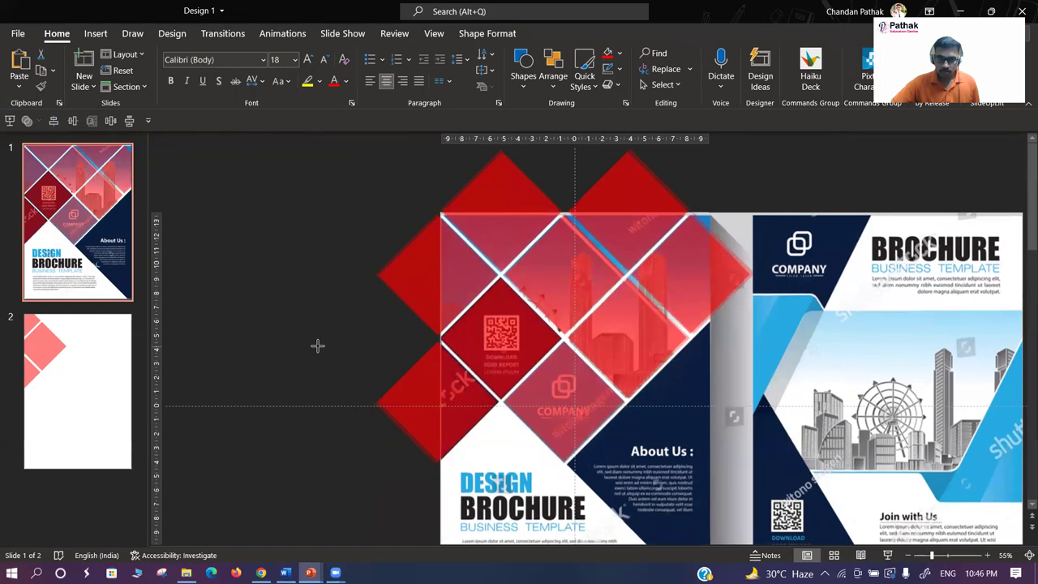
- Reposition the brochure picture so its diamond tiles sit under the red pattern
drag(543, 322, 539, 318)
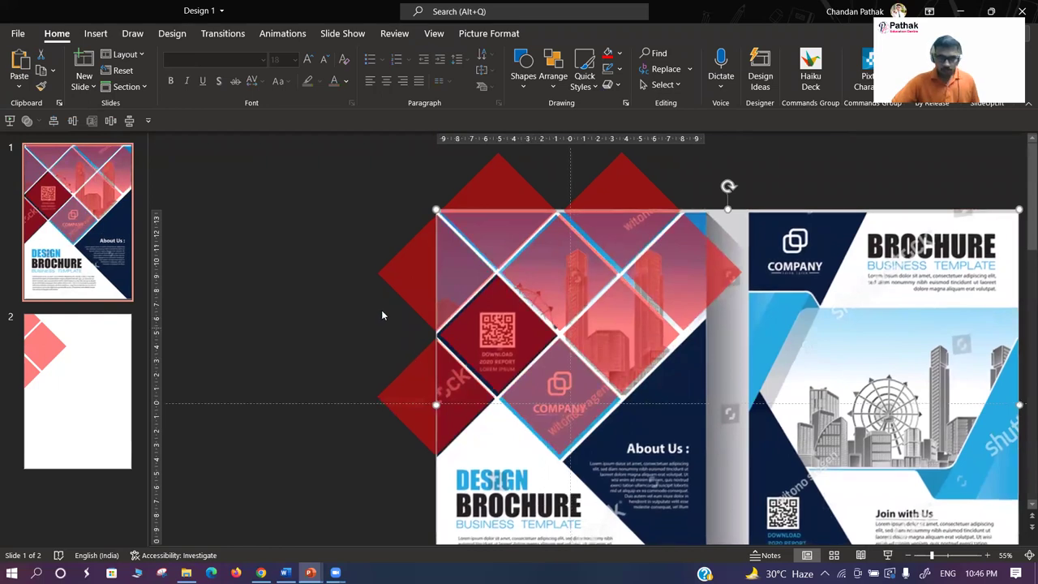
click(351, 319)
scroll(774, 362, down, 1)
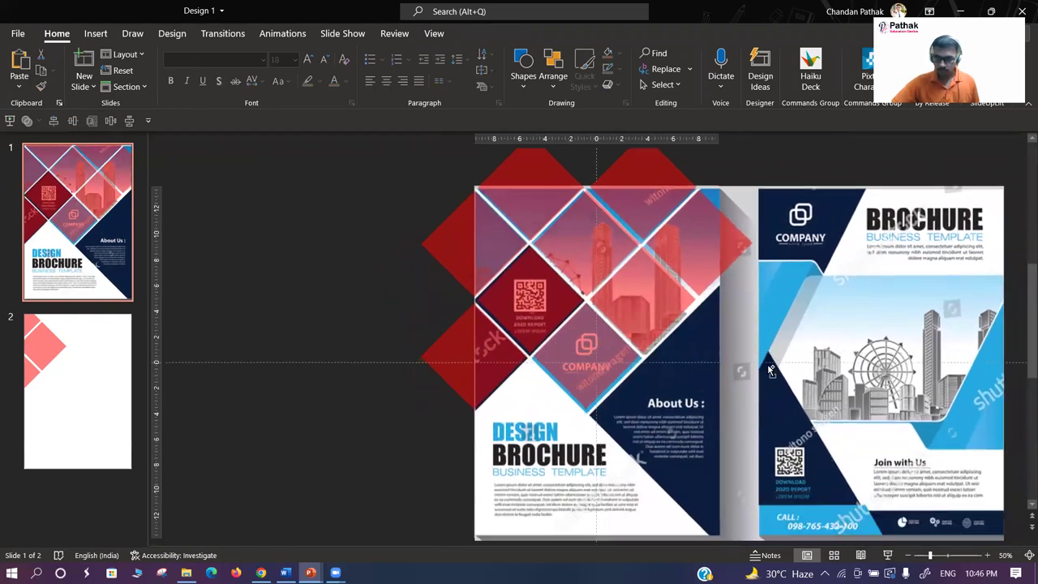
click(781, 367)
drag(781, 366, 785, 365)
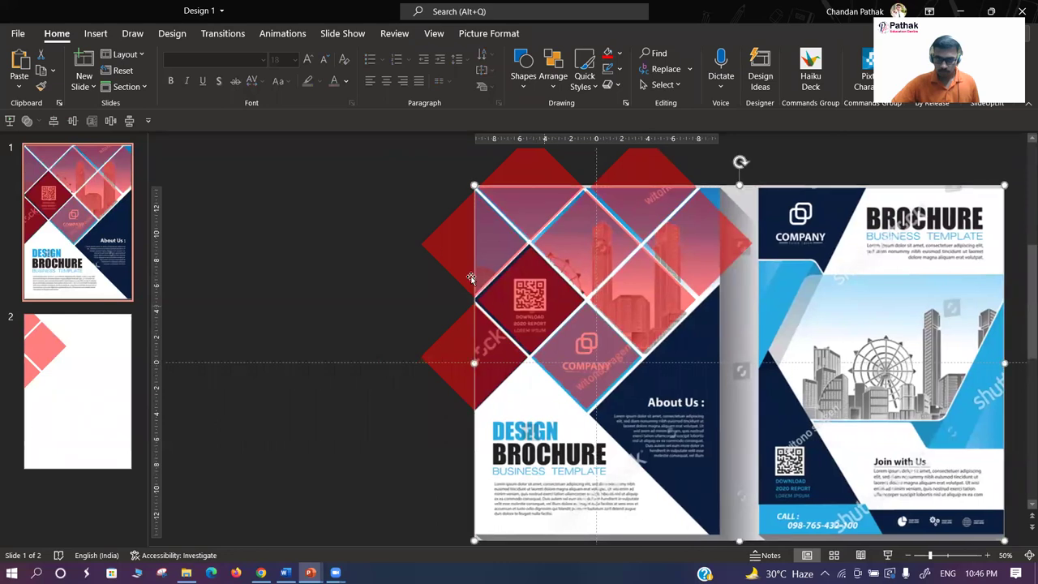
click(454, 256)
drag(534, 298, 619, 284)
scroll(465, 235, right, 3)
click(476, 254)
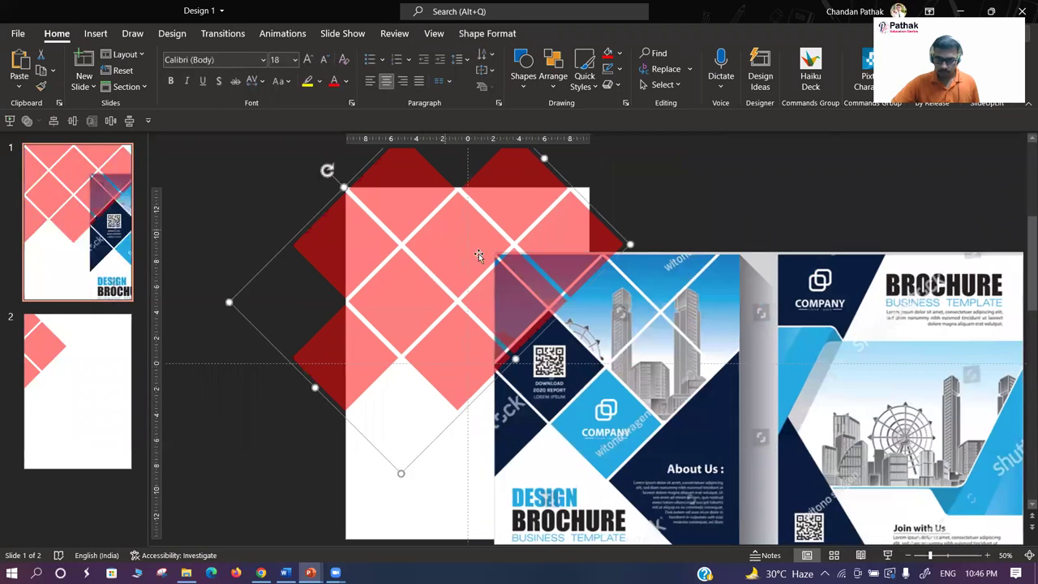
drag(578, 390, 432, 322)
scroll(431, 322, left, 3)
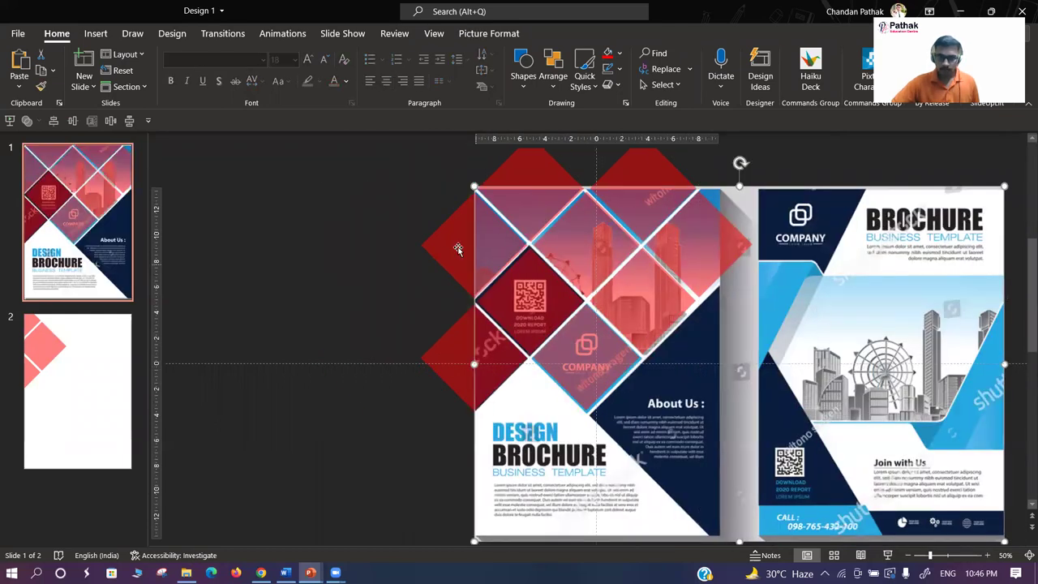
- Enlarge the red pattern evenly over the tiles, then cut it from the brochure slide
click(407, 269)
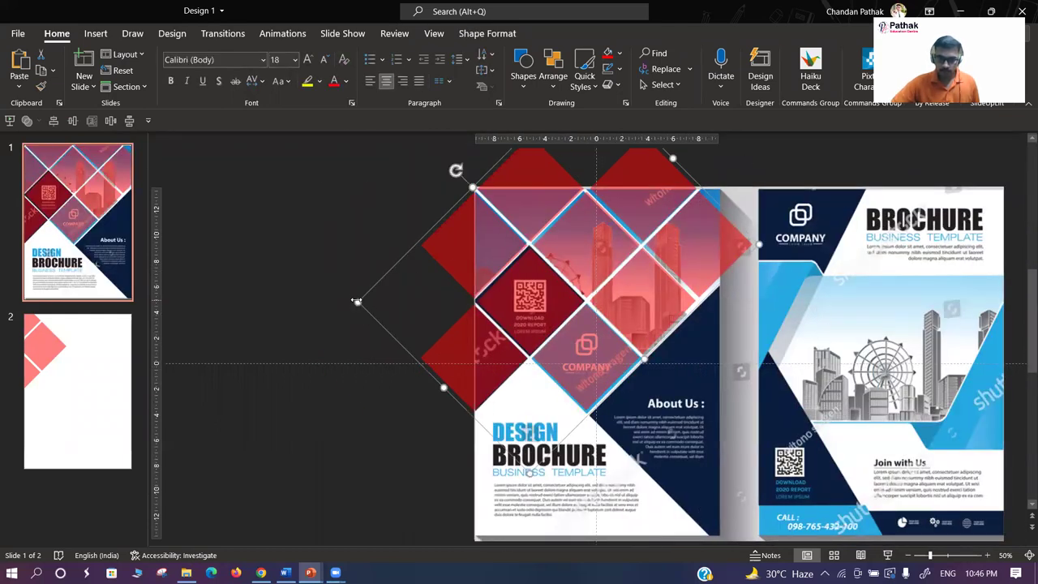
click(377, 300)
click(377, 300)
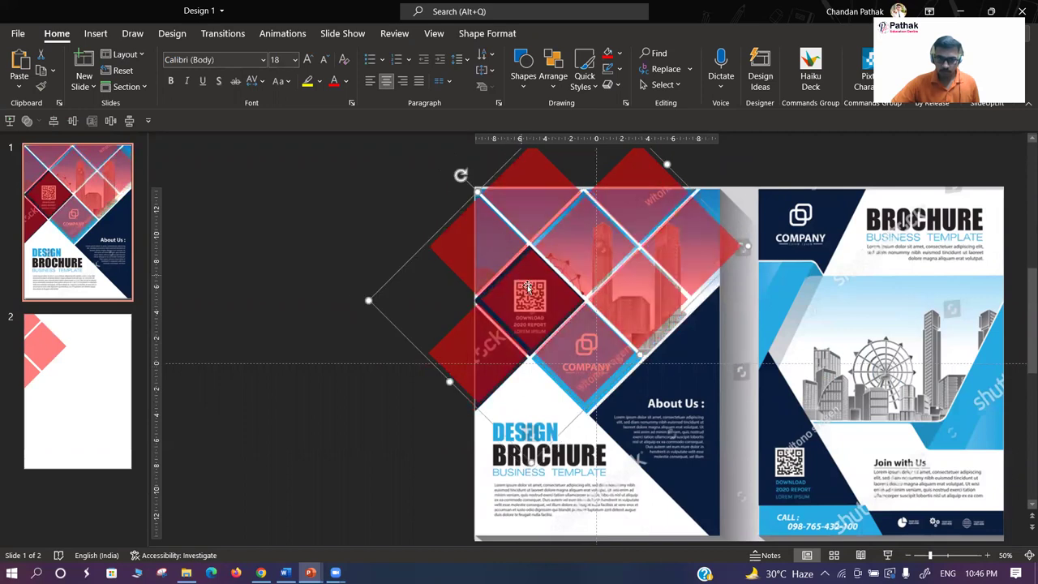
drag(527, 288, 523, 285)
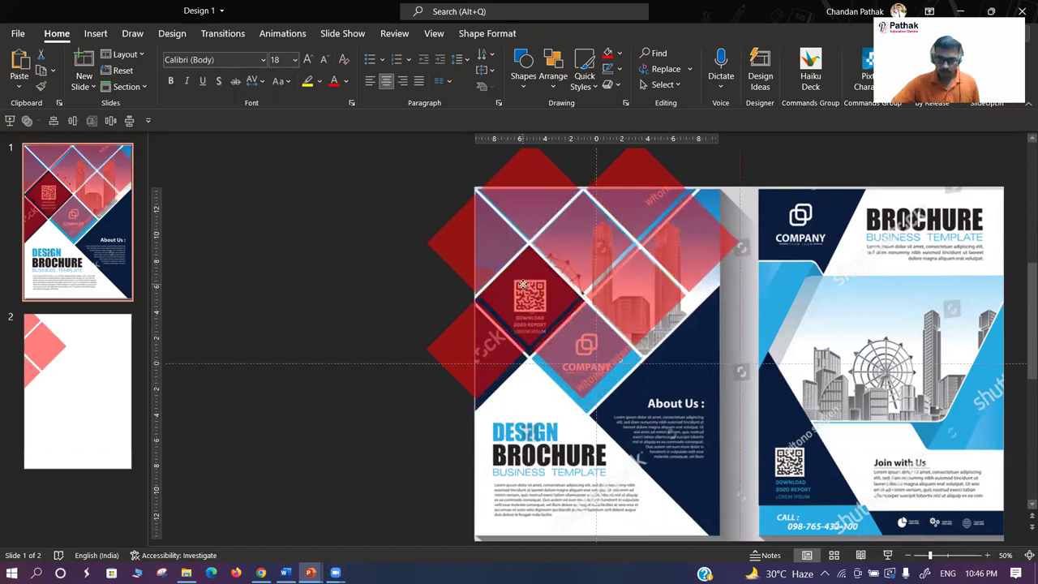
click(523, 284)
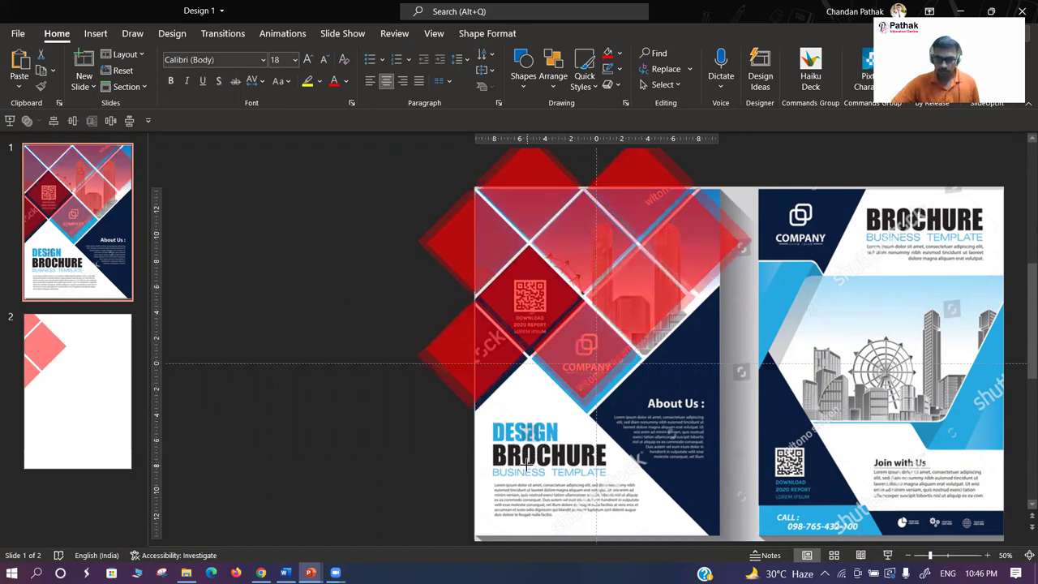
key(shift+Right)
key(shift+Up)
key(Escape)
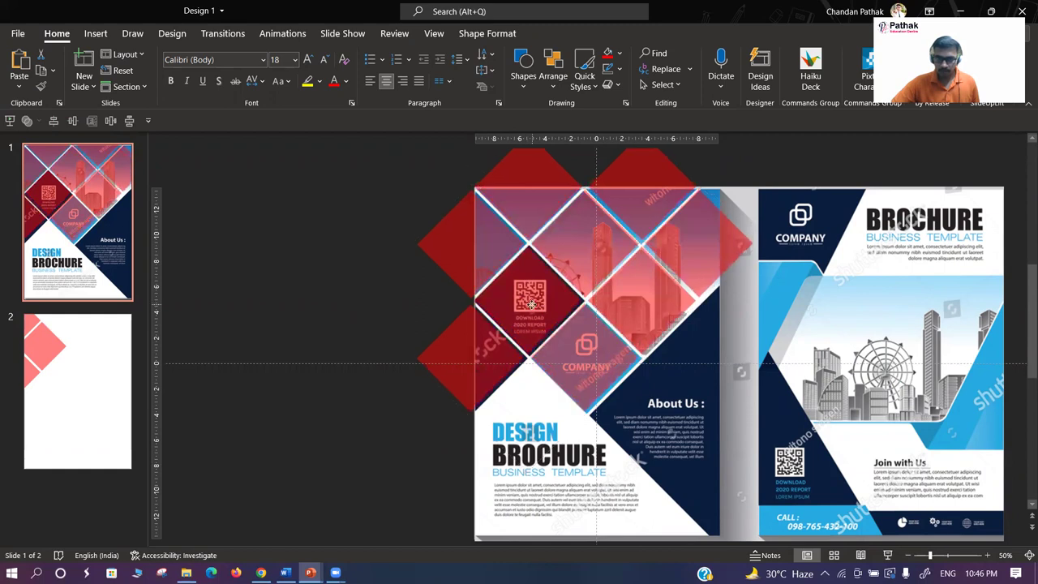
click(463, 357)
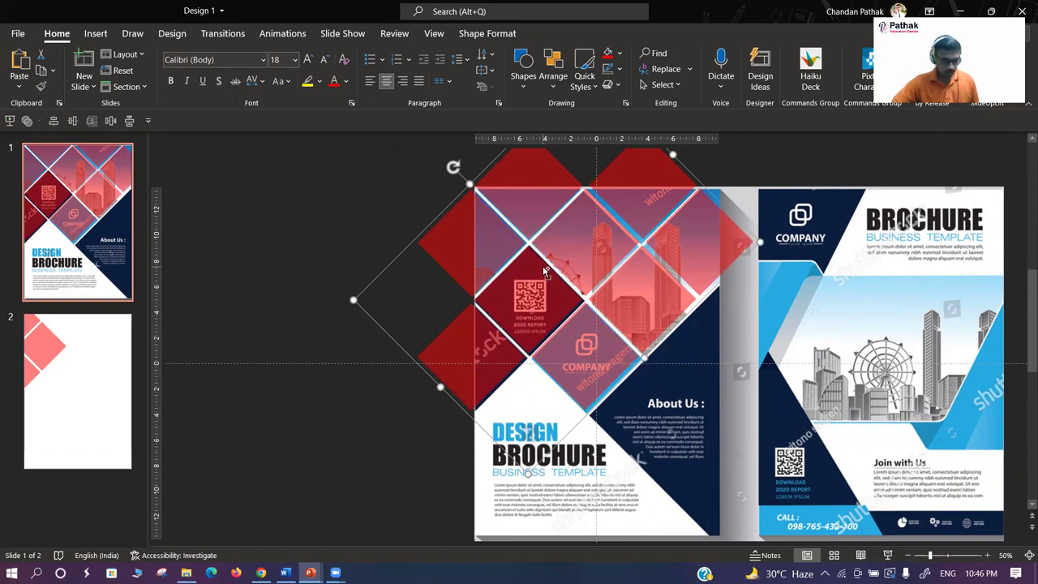
key(Delete)
- Replace the old pattern copy on slide 2 with the enlarged red pattern, then return to slide 1
click(35, 347)
click(475, 274)
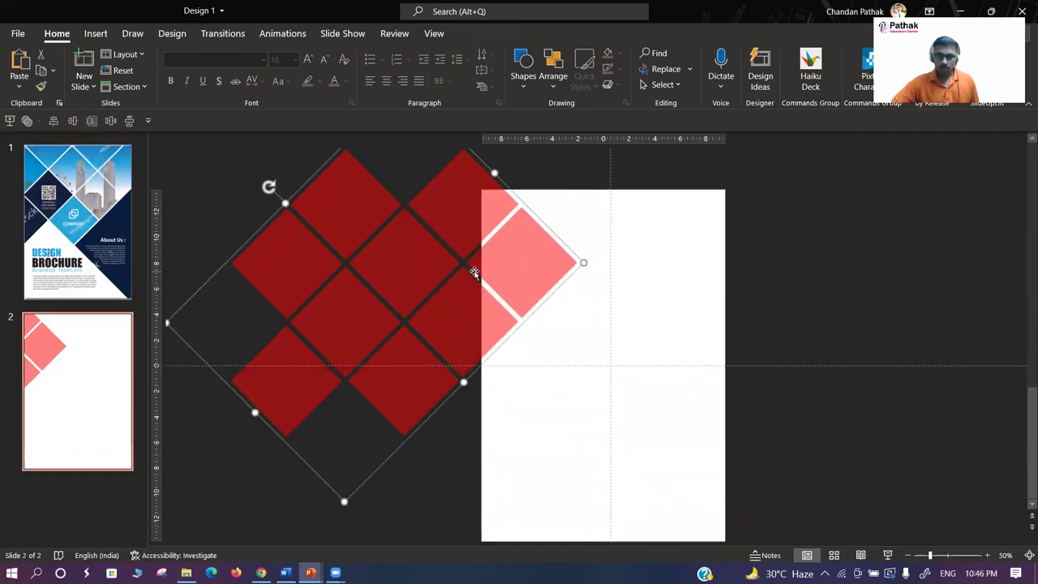
key(Delete)
key(ctrl+v)
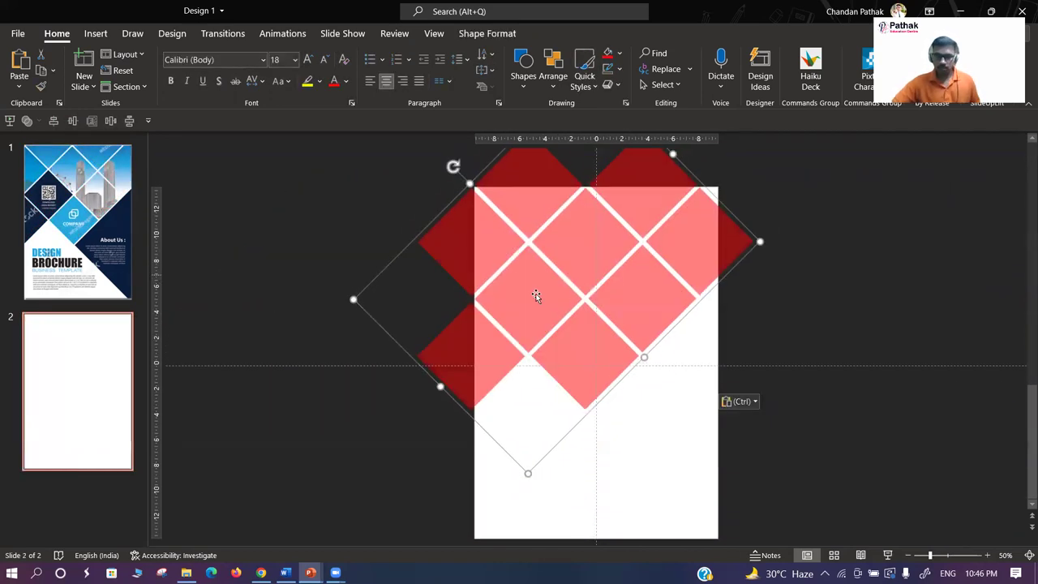
click(856, 296)
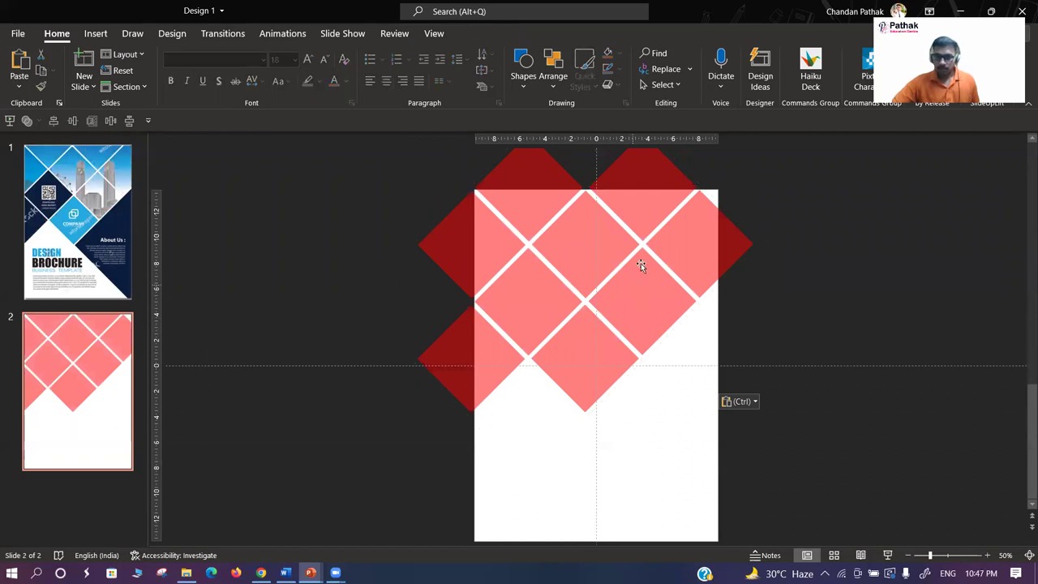
key(Page_Up)
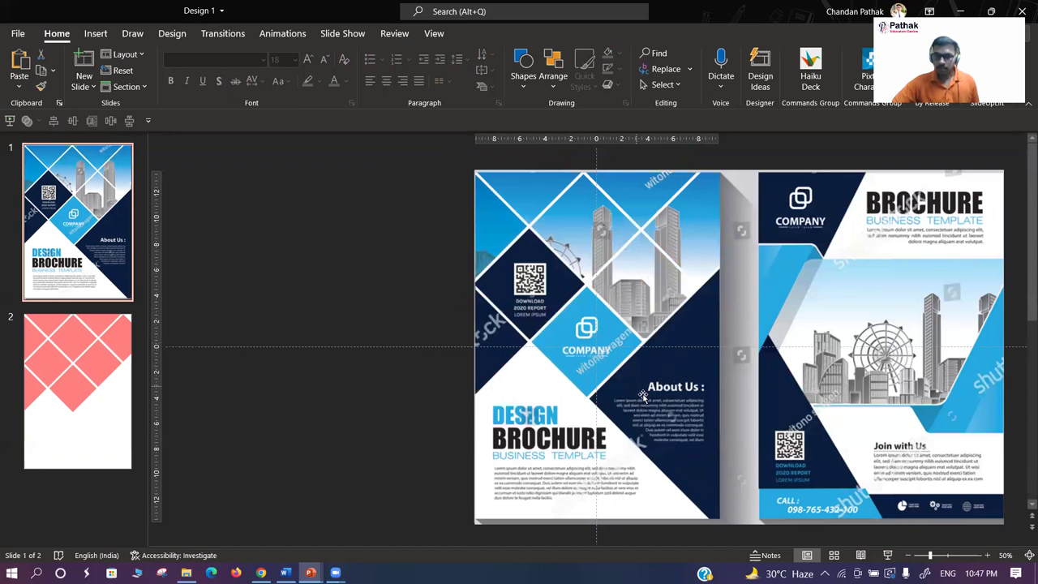
- Draw a red rectangle over the About Us area, resize it, and rotate it 45° into a diamond
click(523, 73)
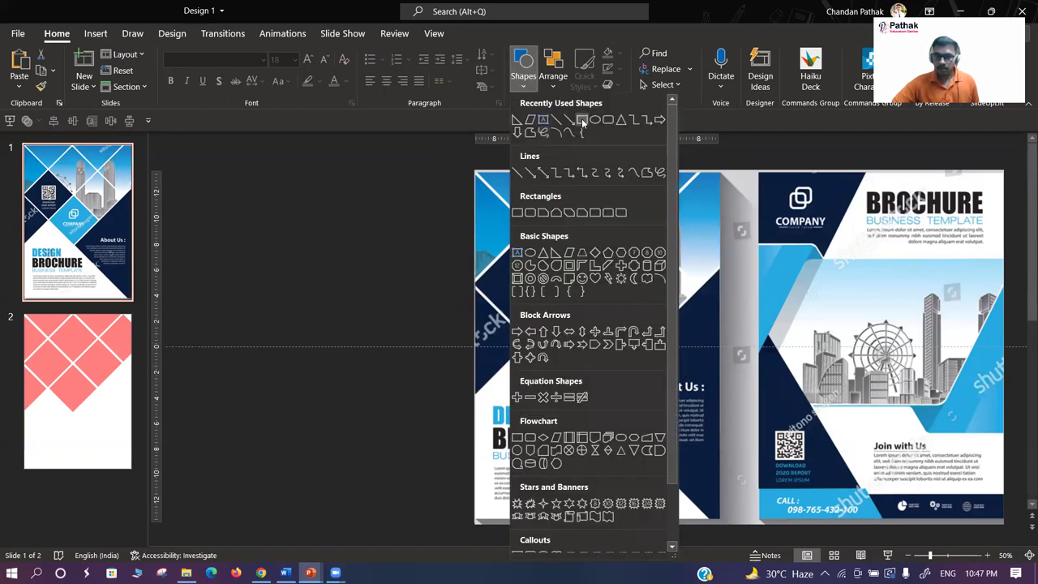
click(582, 121)
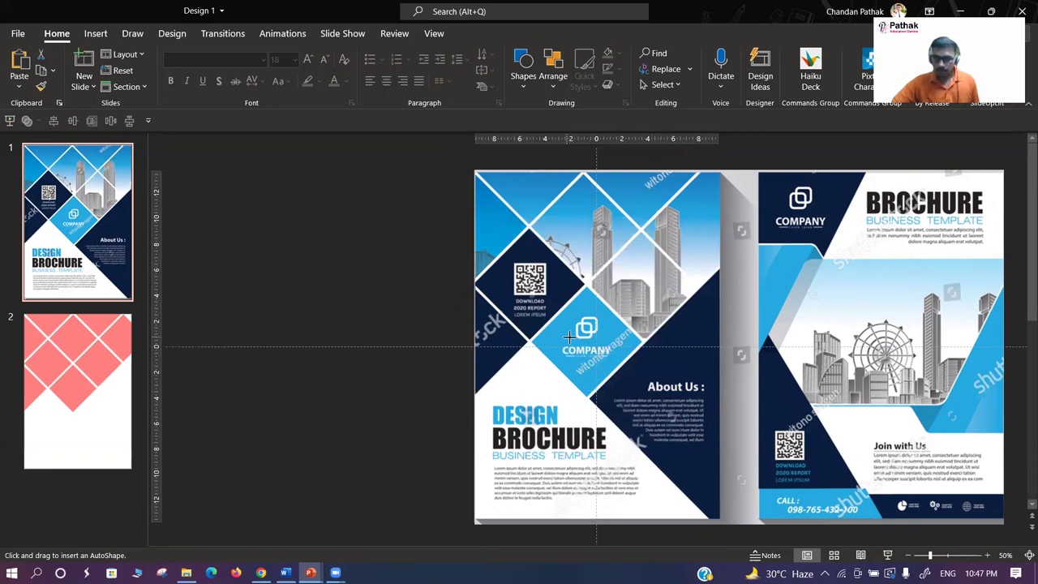
drag(566, 336, 812, 485)
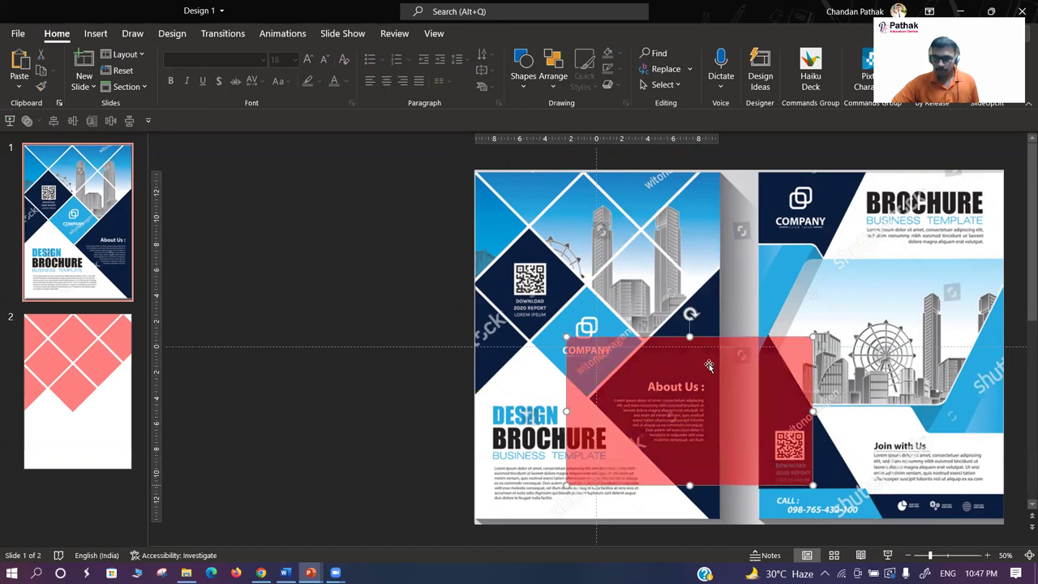
drag(708, 366, 709, 396)
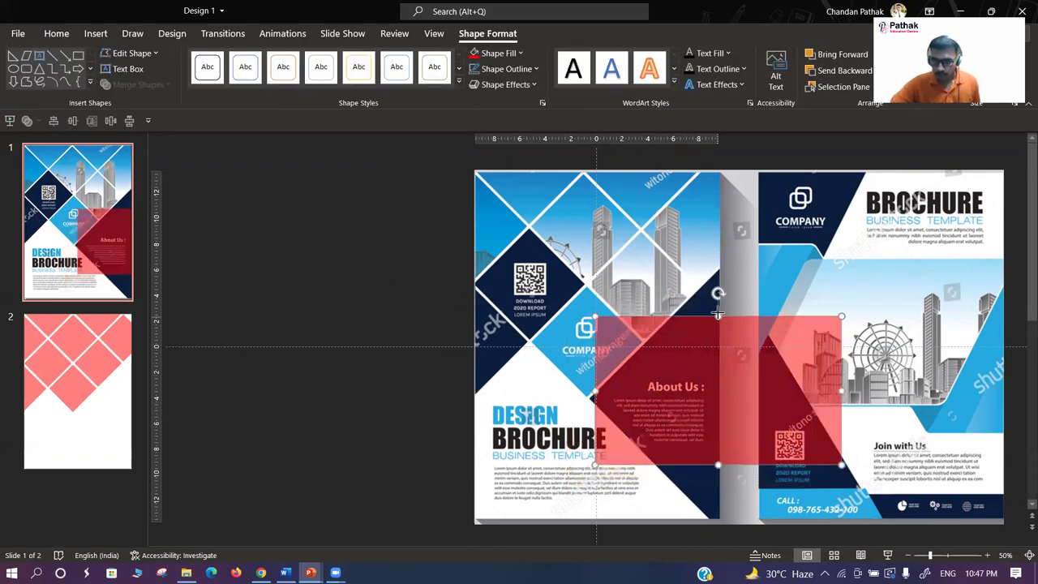
drag(718, 315, 717, 270)
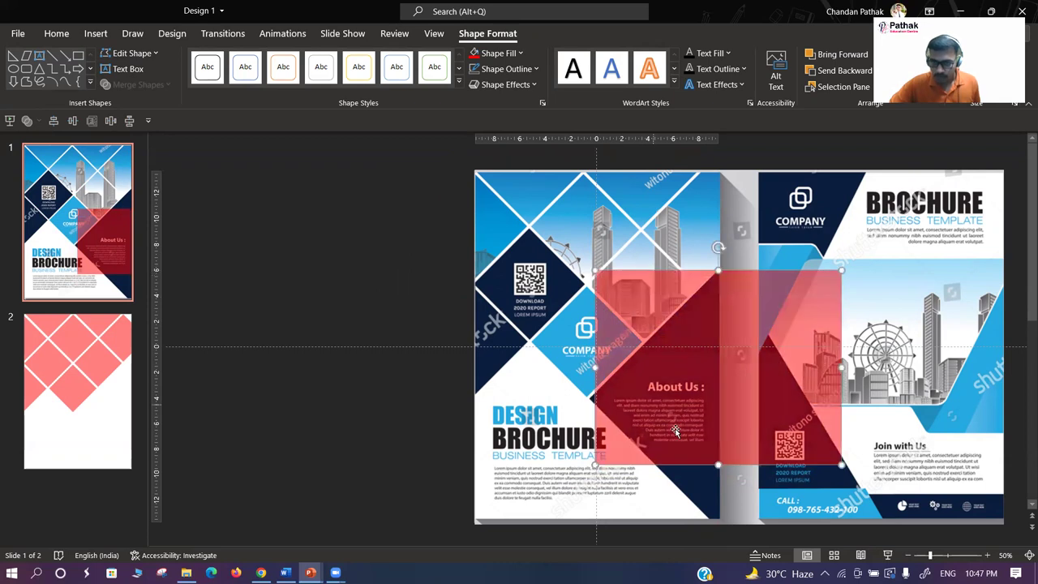
drag(593, 366, 589, 366)
click(589, 366)
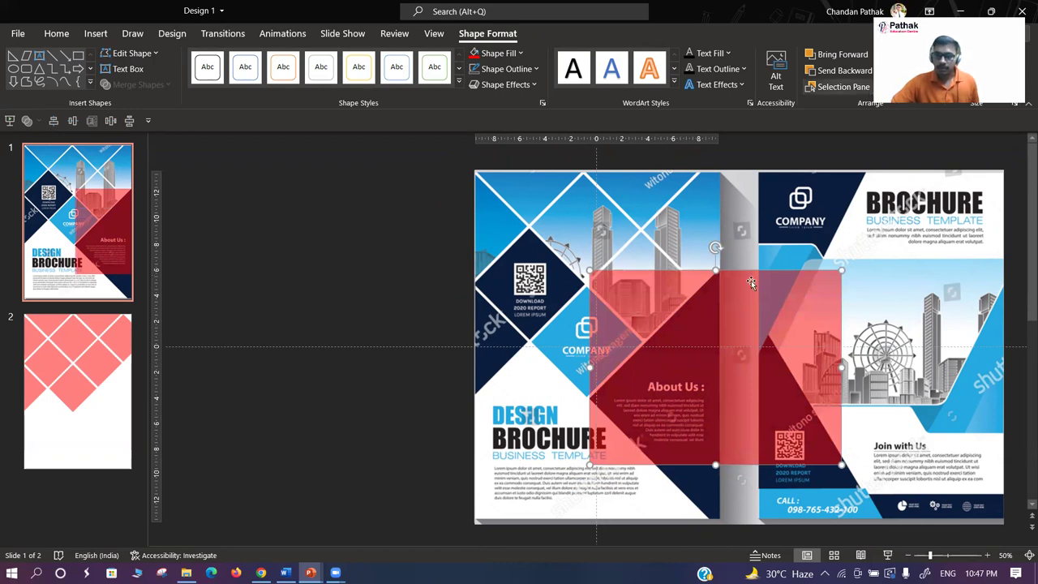
mouse_move(714, 247)
mouse_down()
mouse_move(778, 304)
mouse_move(693, 364)
mouse_up()
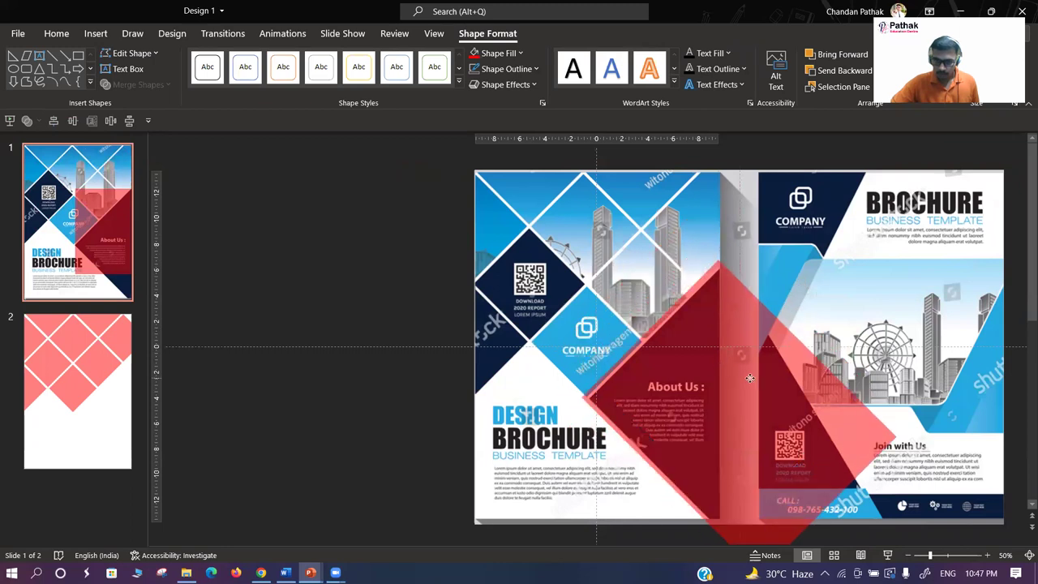
- Zoom in and inspect the red diamond's alignment over the About Us area
scroll(693, 364, down, 1)
scroll(693, 363, up, 1)
scroll(694, 363, up, 2)
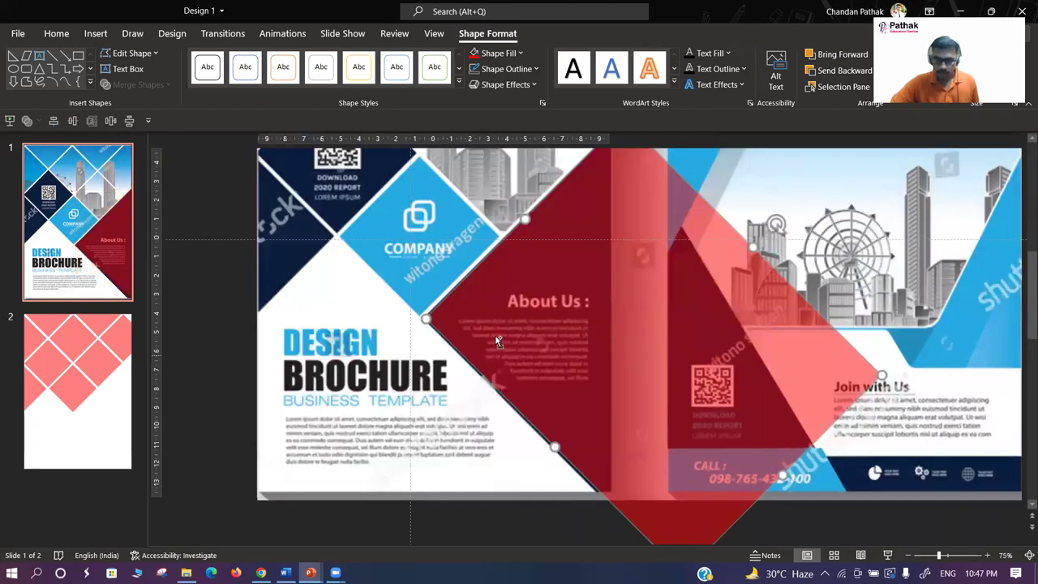
scroll(447, 337, up, 2)
key(Escape)
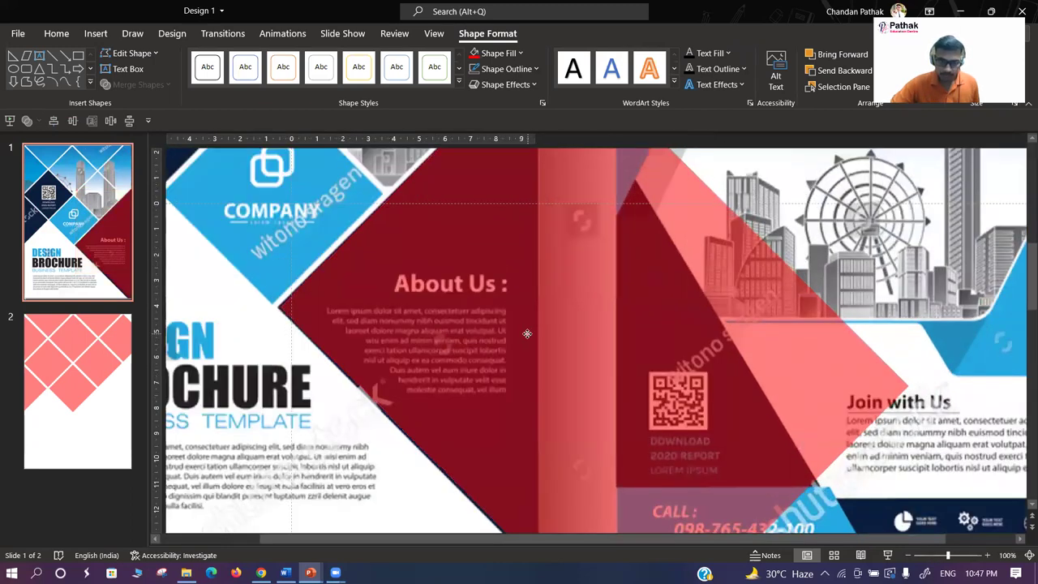
click(586, 328)
scroll(587, 327, up, 3)
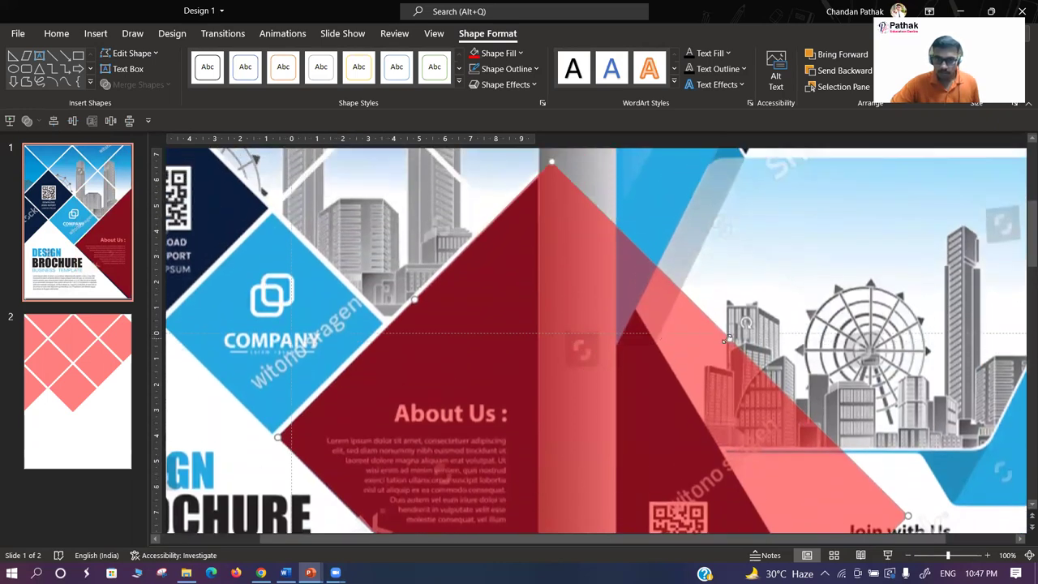
click(727, 338)
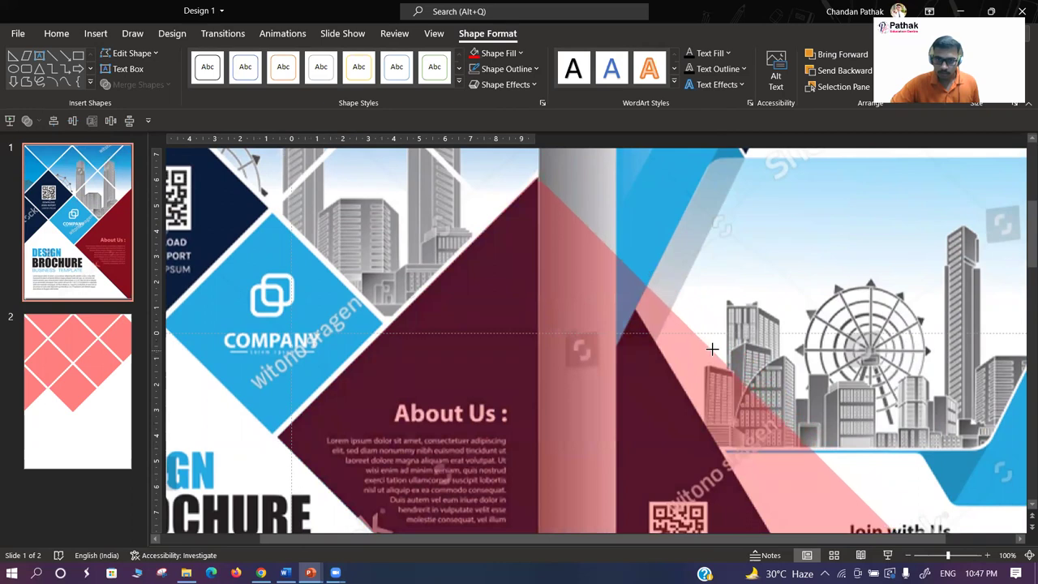
click(663, 379)
- Move the diamond onto the About Us triangle and cut it from slide 1
scroll(659, 381, down, 3)
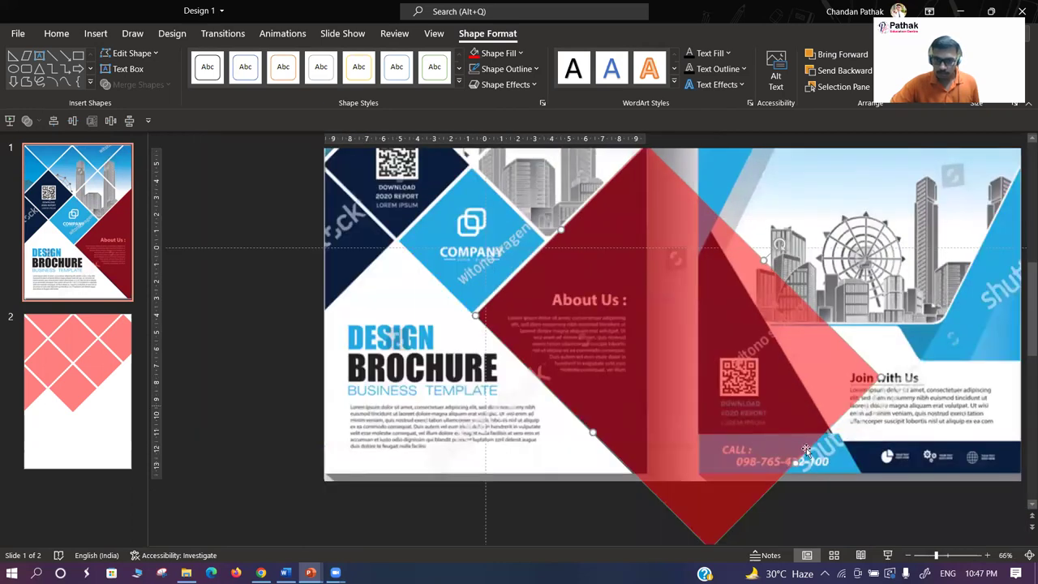
mouse_move(797, 462)
mouse_down()
mouse_move(720, 393)
mouse_move(739, 401)
mouse_up()
scroll(634, 466, up, 1)
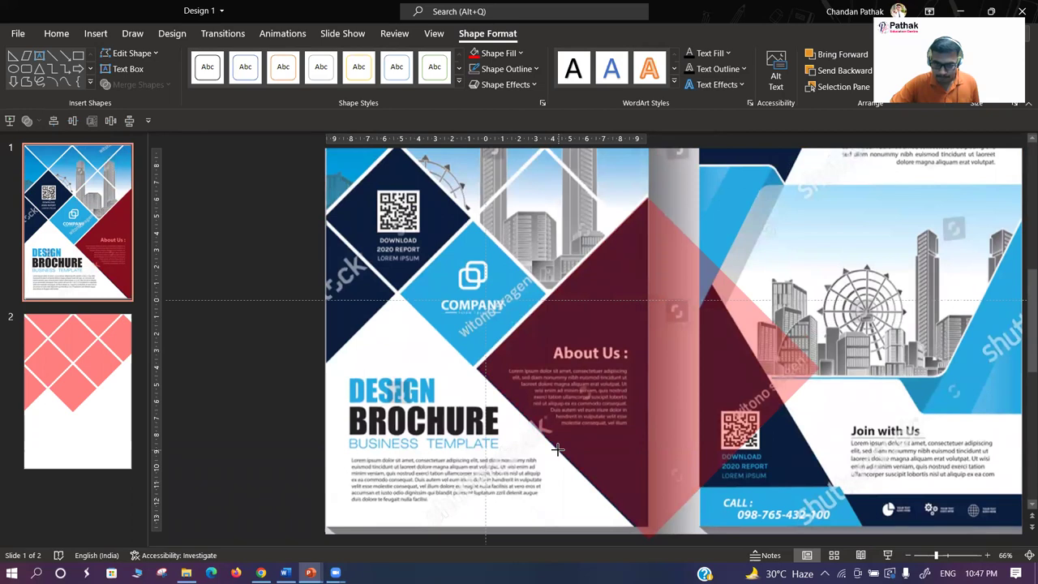
click(558, 448)
mouse_move(642, 392)
mouse_down()
mouse_move(602, 390)
mouse_move(624, 368)
mouse_up()
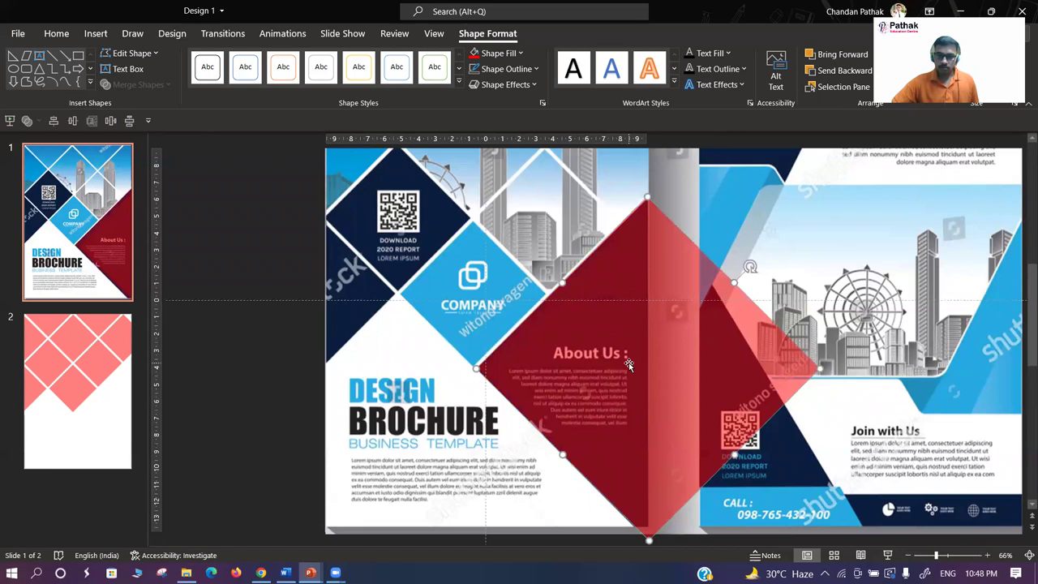
key(ctrl+z)
- Paste the red About Us diamond onto slide 2
click(86, 387)
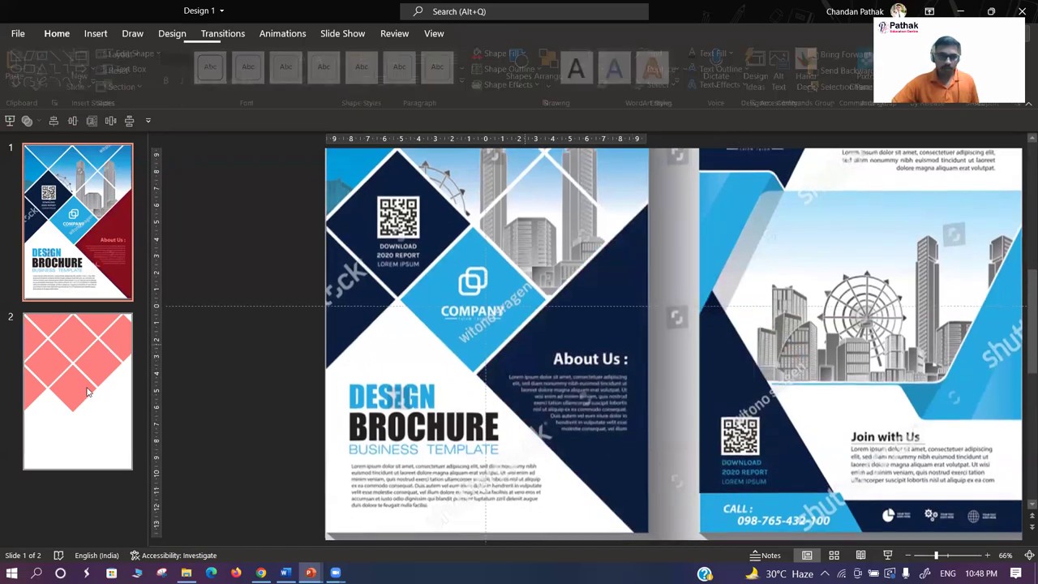
key(ctrl+v)
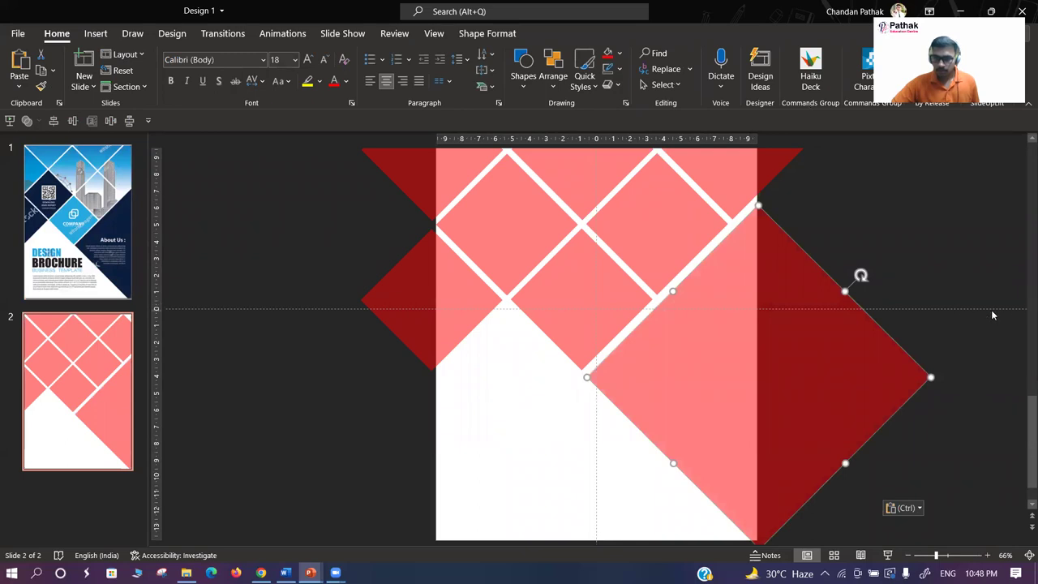
scroll(991, 309, down, 3)
scroll(886, 287, down, 2)
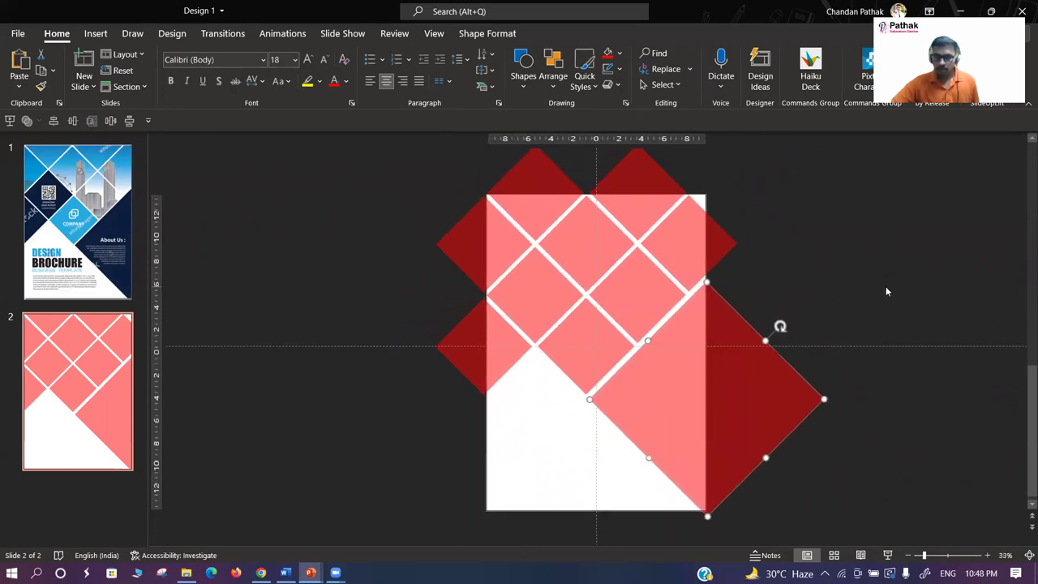
click(805, 274)
- Shift slide 1's brochure picture left so its right-hand BROCHURE page fills the slide
key(Page_Up)
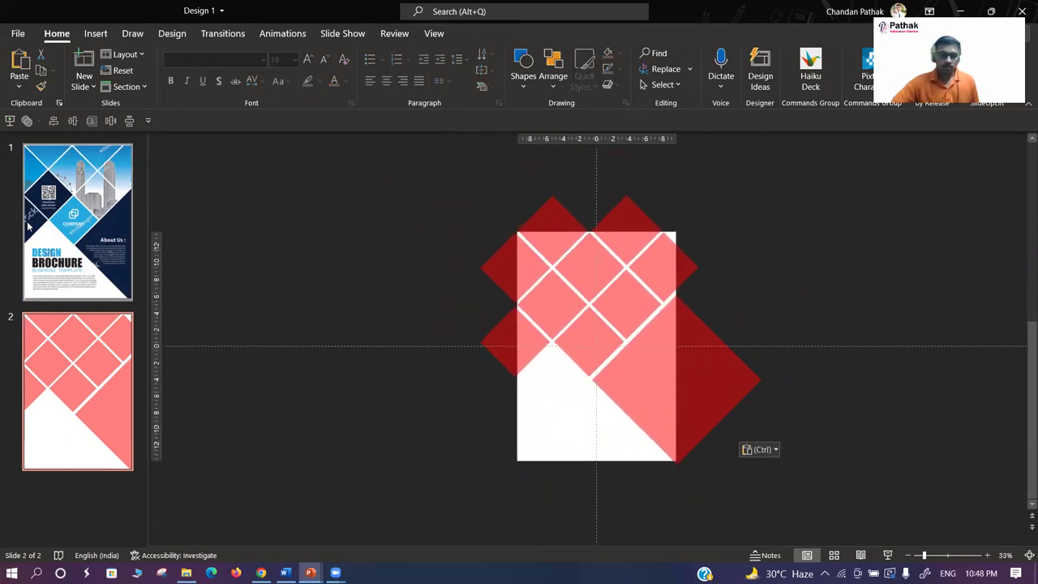
click(593, 327)
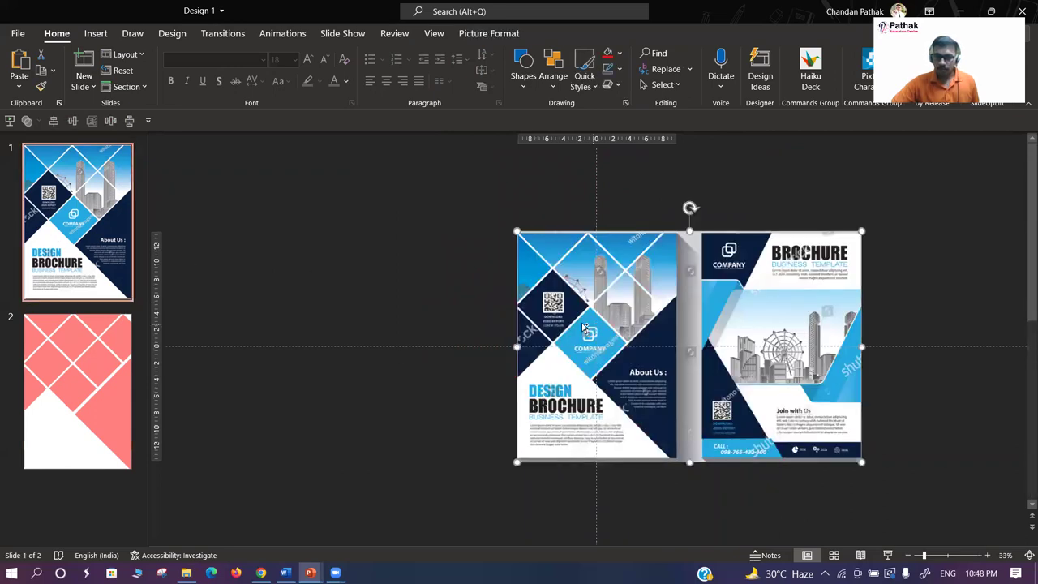
scroll(580, 322, up, 5)
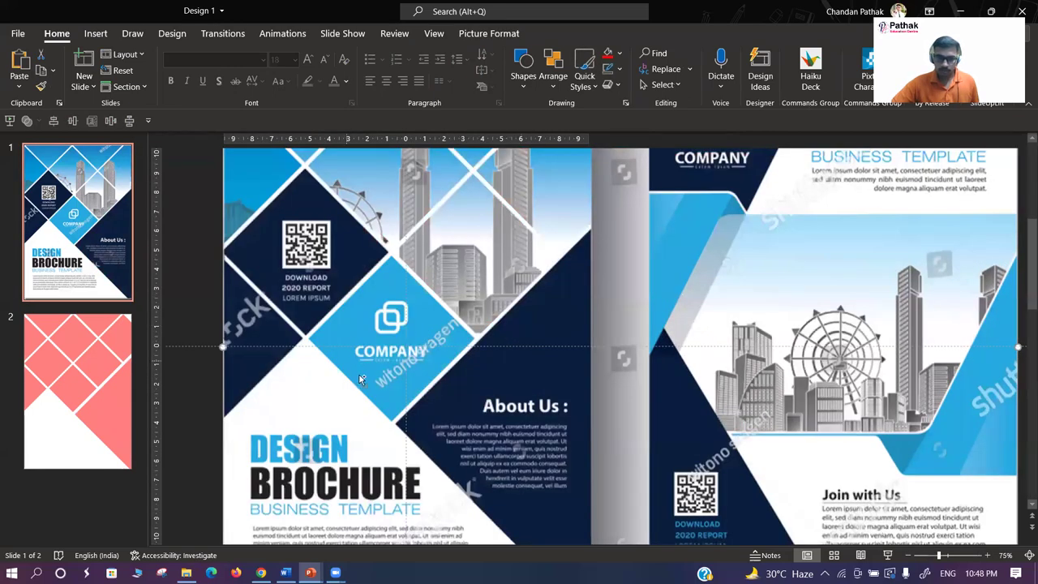
scroll(501, 364, down, 5)
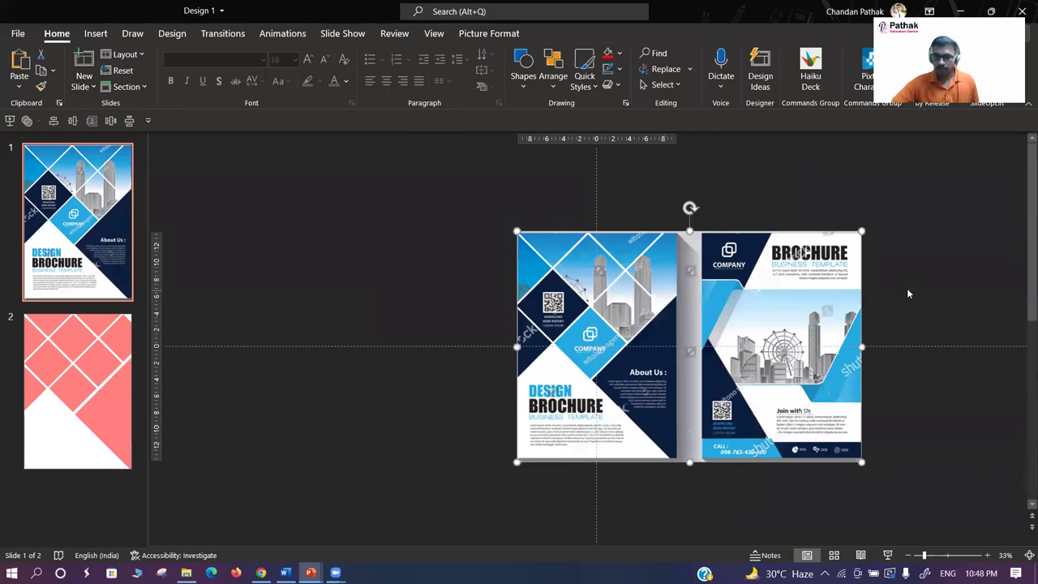
click(909, 293)
drag(781, 313, 622, 313)
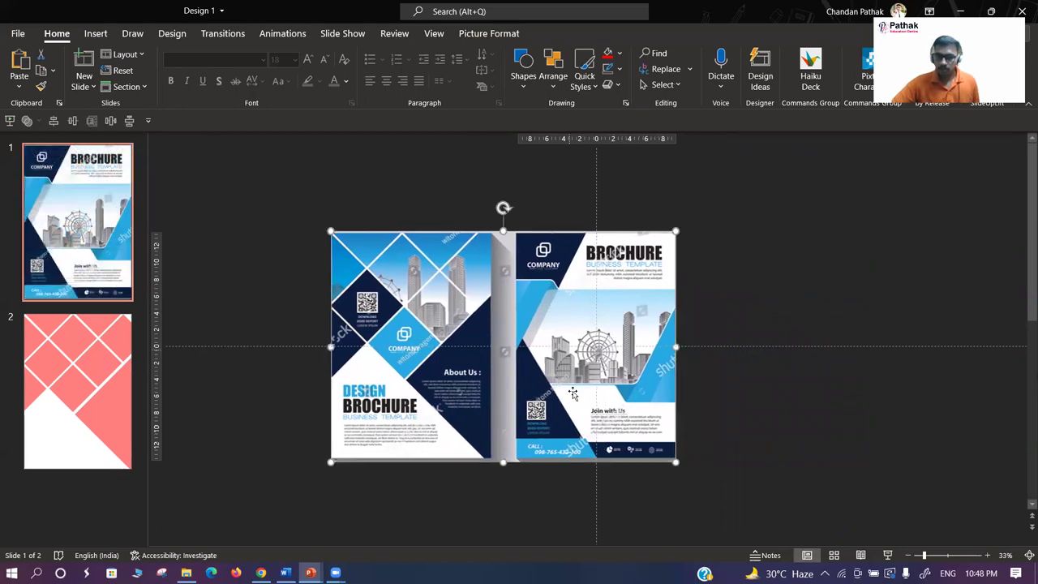
- Duplicate slide 1 and reposition both brochure pictures, with slide 1 showing the left page
click(73, 186)
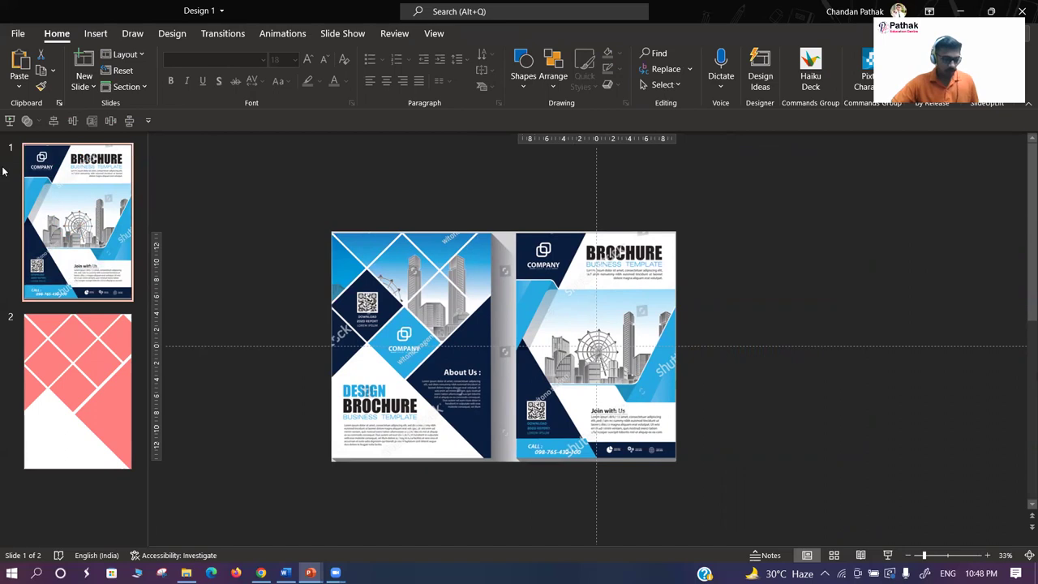
key(ctrl+d)
drag(377, 329, 608, 303)
key(Page_Up)
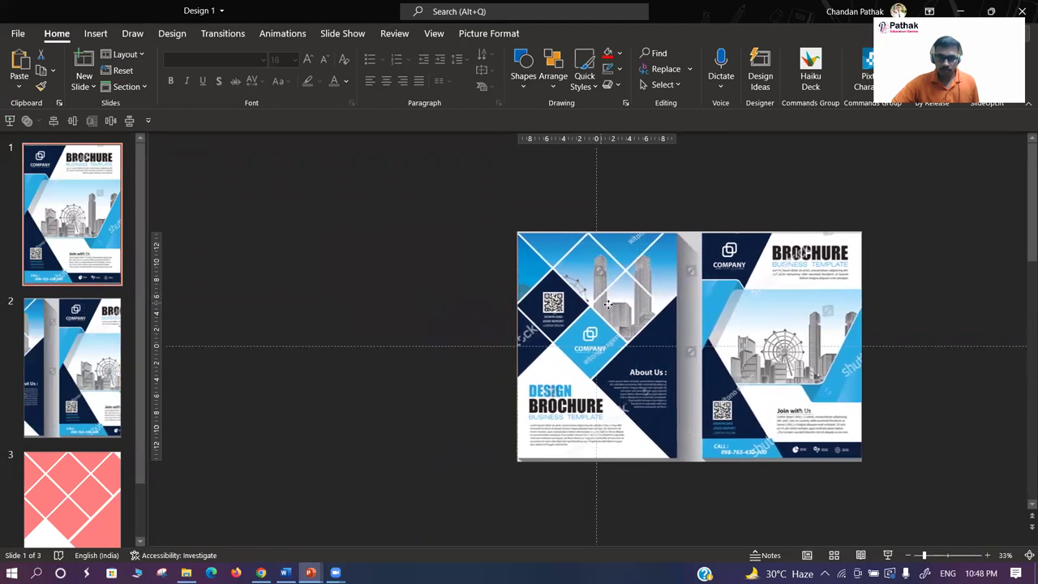
drag(608, 303, 608, 304)
- Crop slide 2's brochure picture to just its right page and align it with the slide edges
click(50, 315)
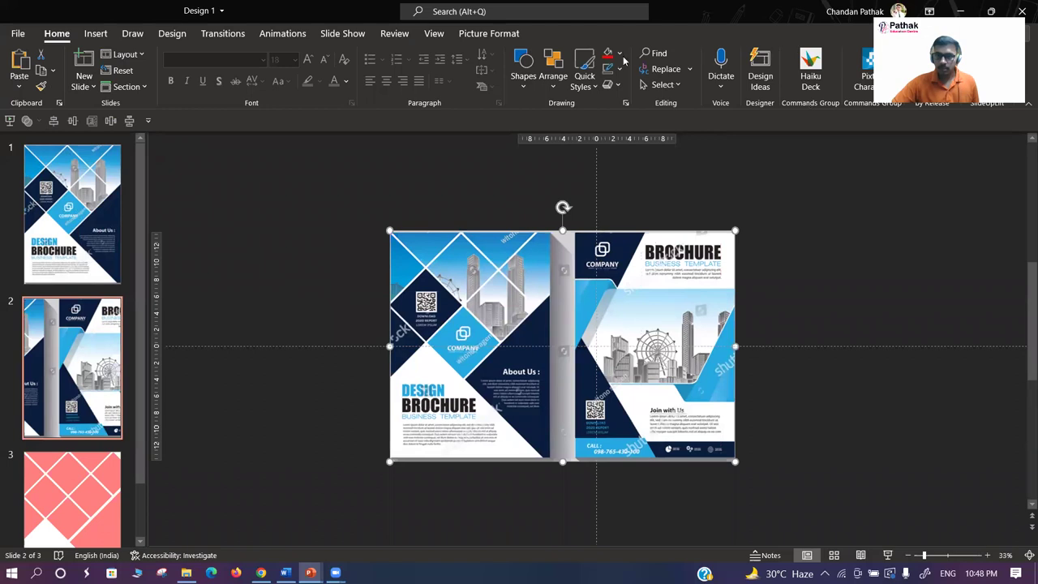
click(489, 33)
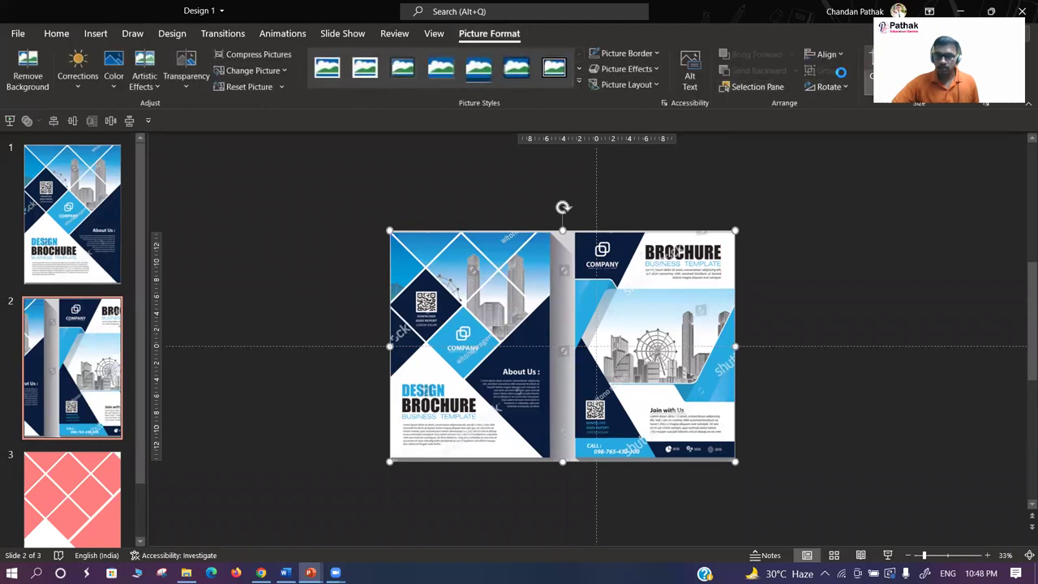
click(869, 62)
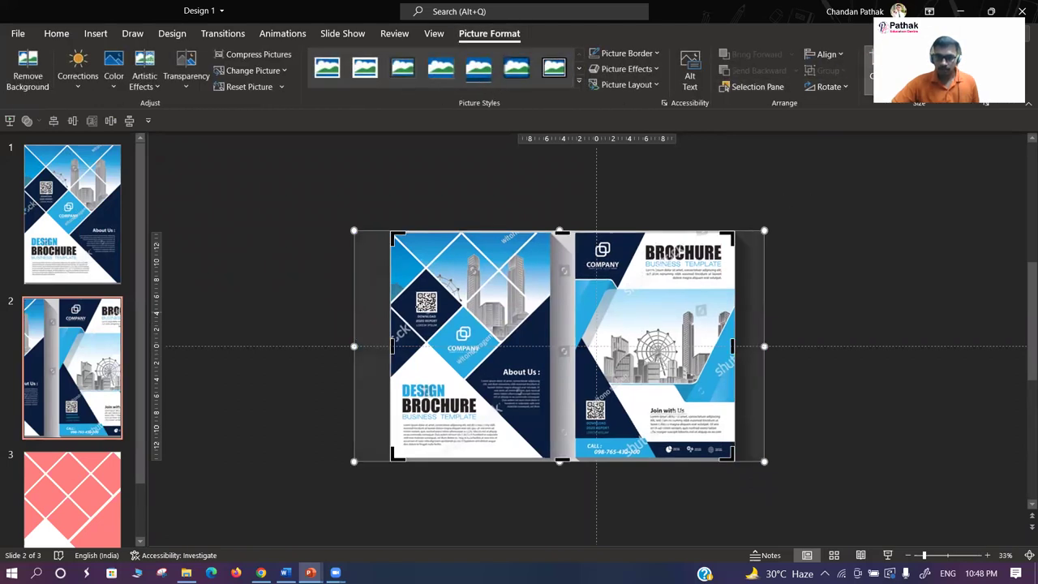
drag(391, 347, 574, 352)
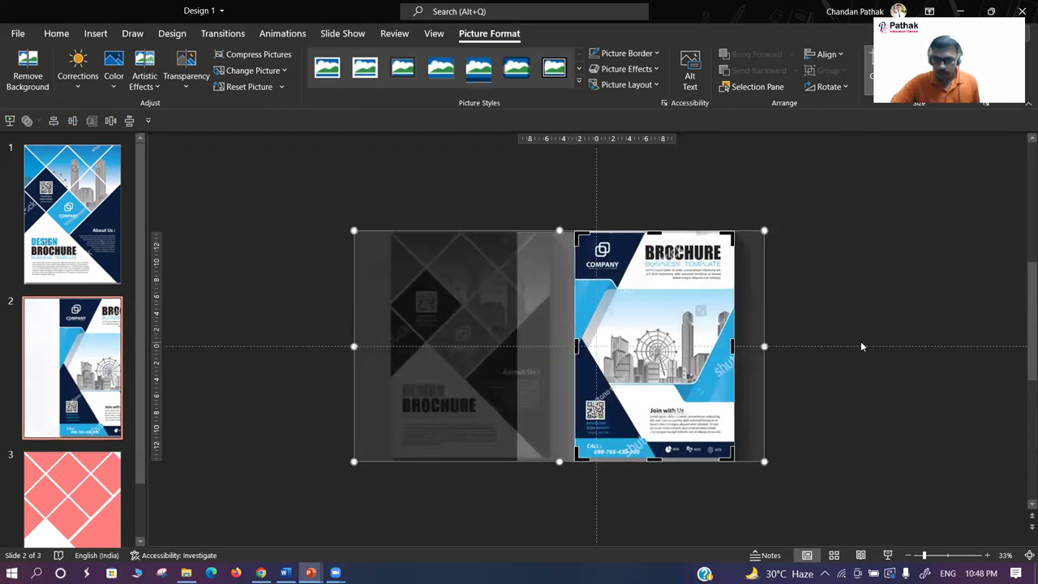
click(745, 356)
drag(669, 317, 617, 315)
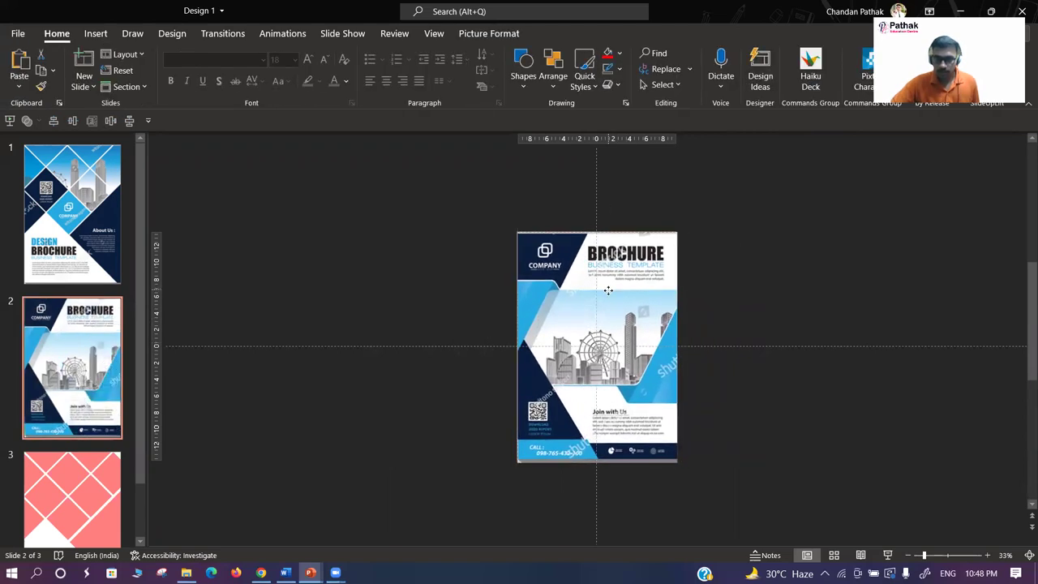
click(741, 301)
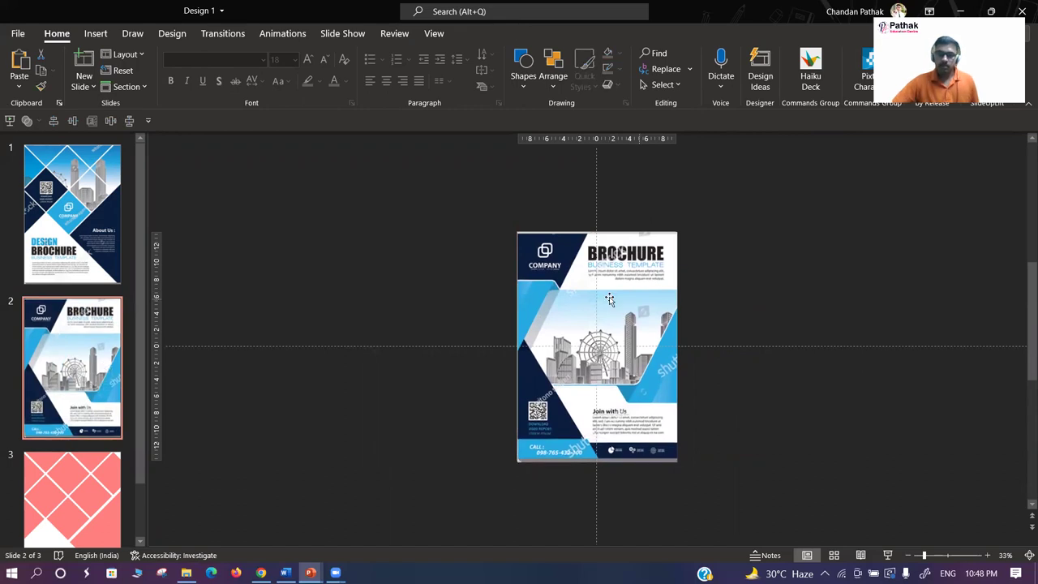
scroll(545, 327, up, 4)
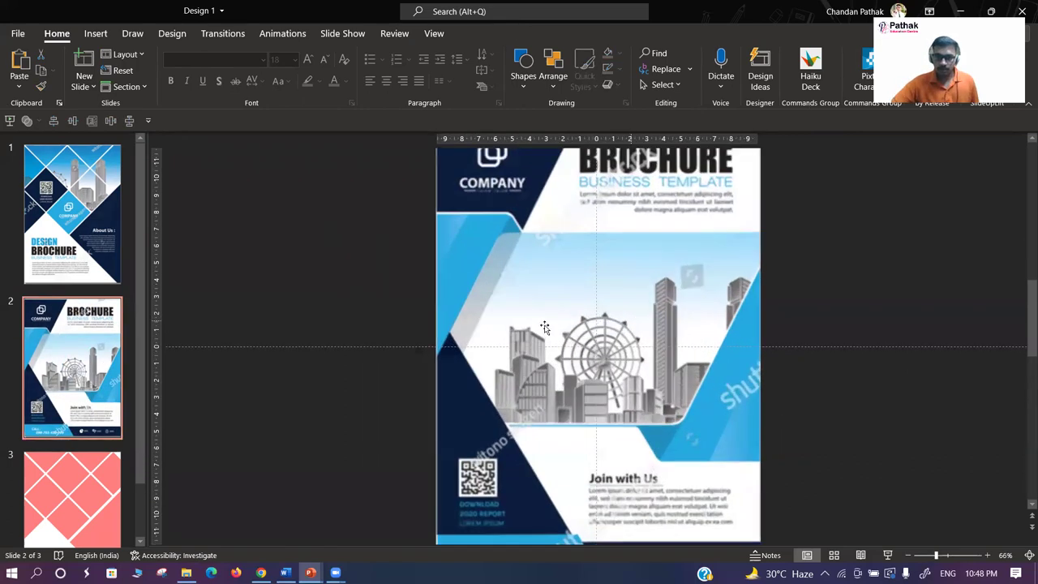
scroll(545, 327, up, 1)
scroll(545, 330, down, 1)
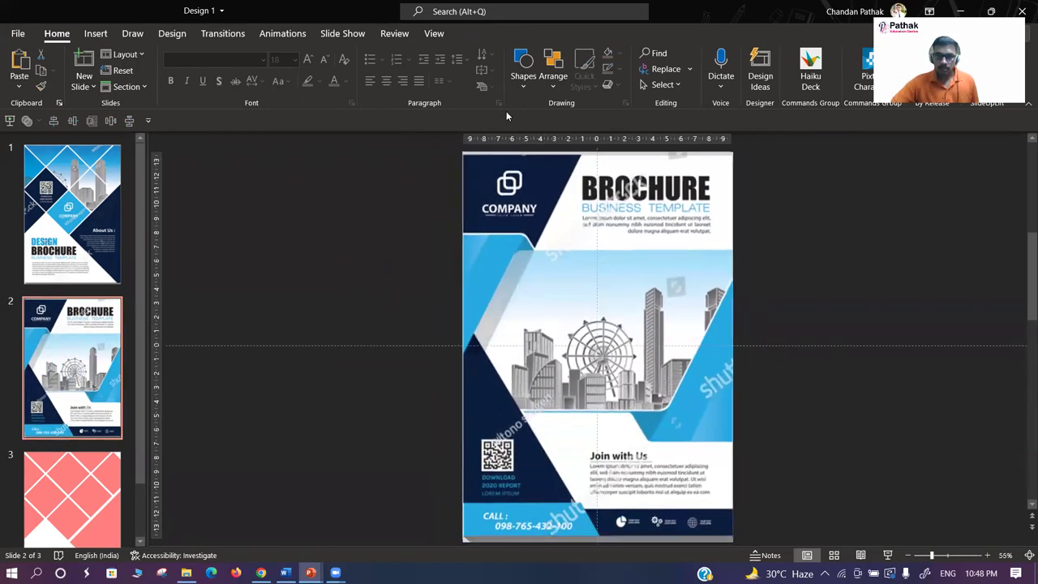
click(523, 84)
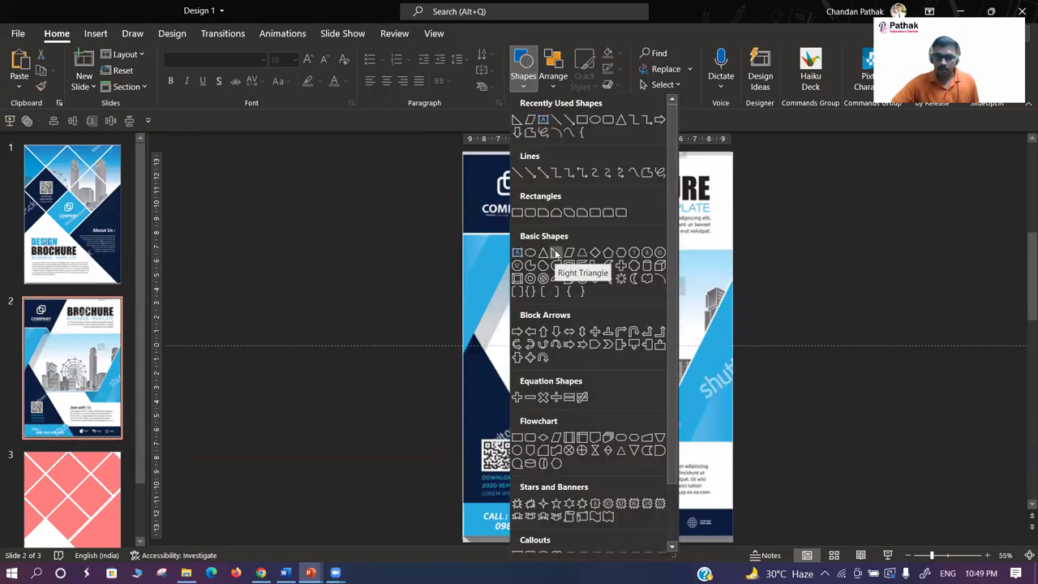
- Draw a Right Triangle, enlarge it, flip it vertically, and place it at the top-left corner
click(515, 262)
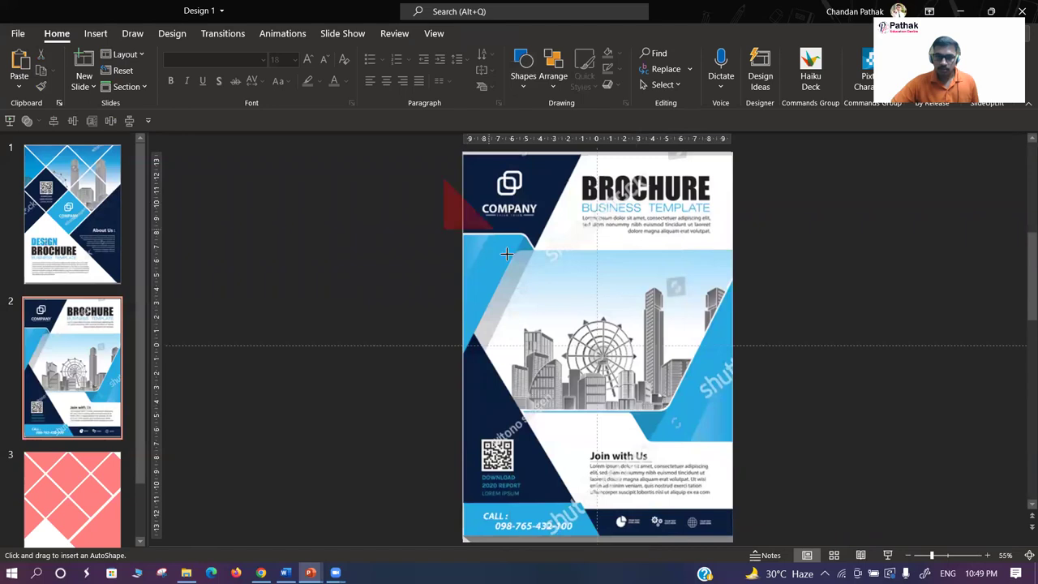
drag(384, 148, 554, 298)
drag(426, 236, 545, 301)
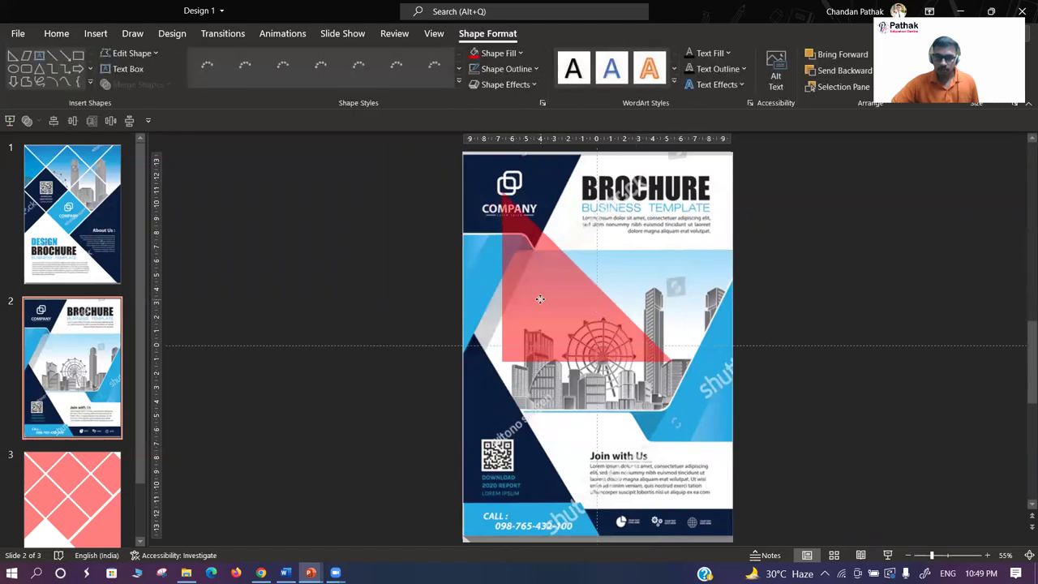
drag(673, 362, 643, 455)
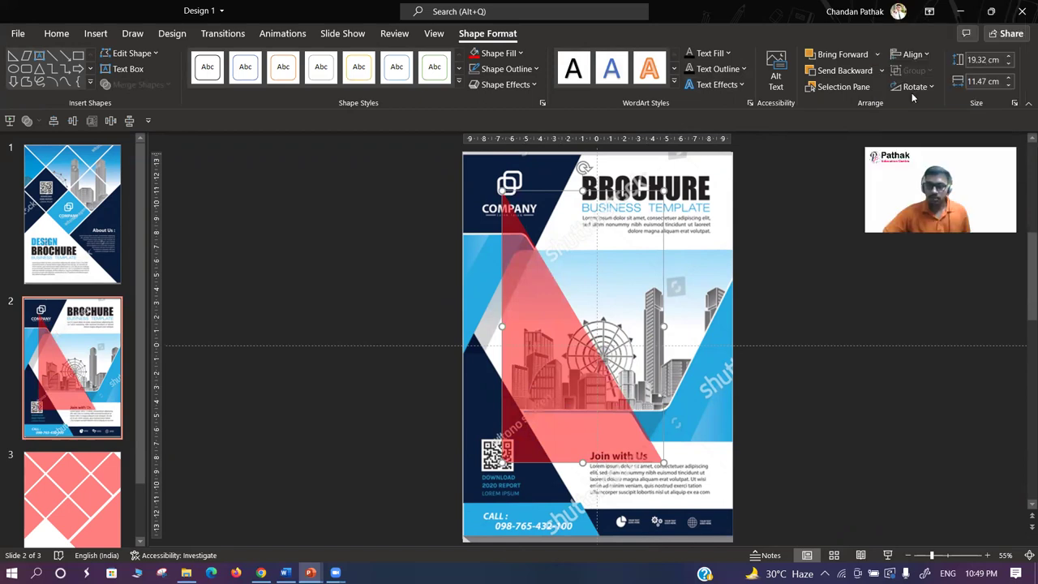
click(919, 88)
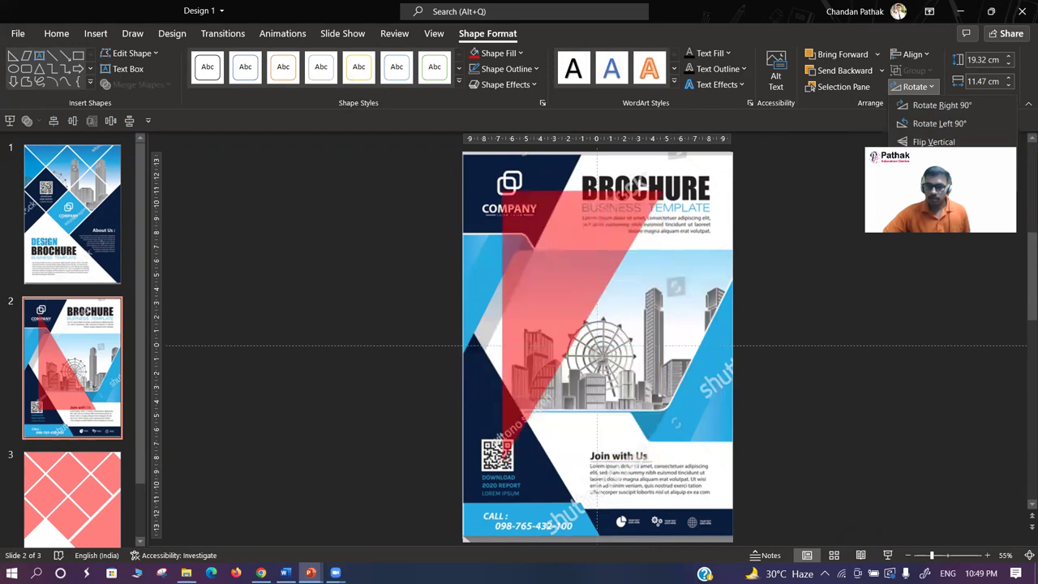
click(934, 142)
drag(548, 275, 509, 241)
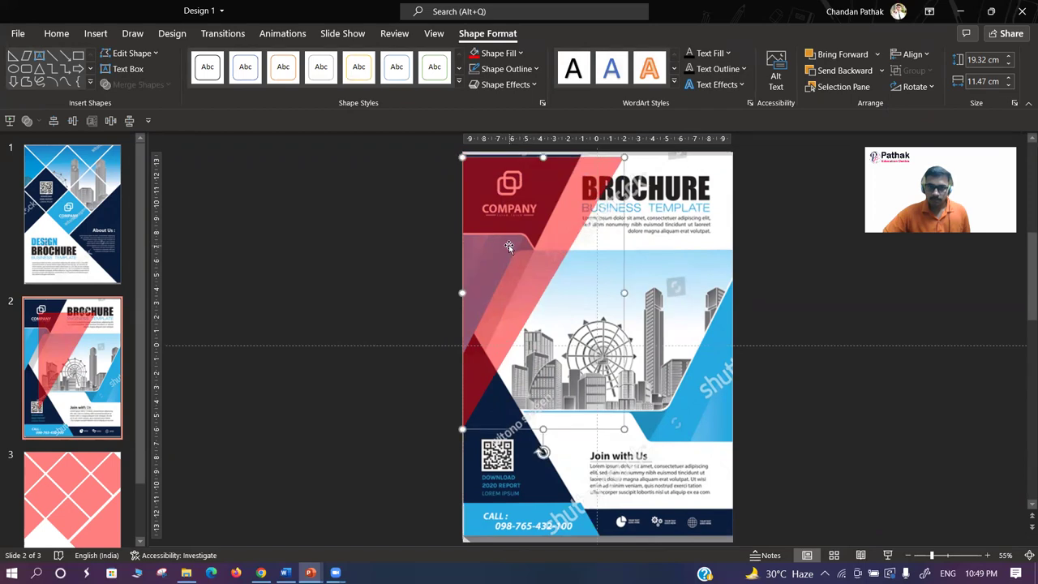
drag(508, 242, 510, 246)
- Nudge the red triangle up so it meets the slide's top edge
scroll(510, 243, up, 4)
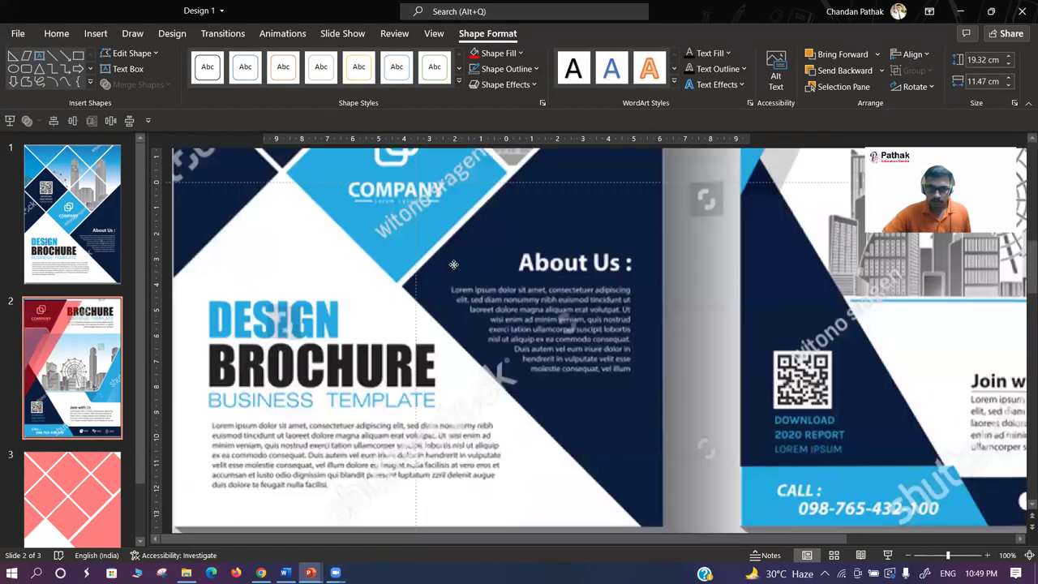
click(453, 265)
key(Escape)
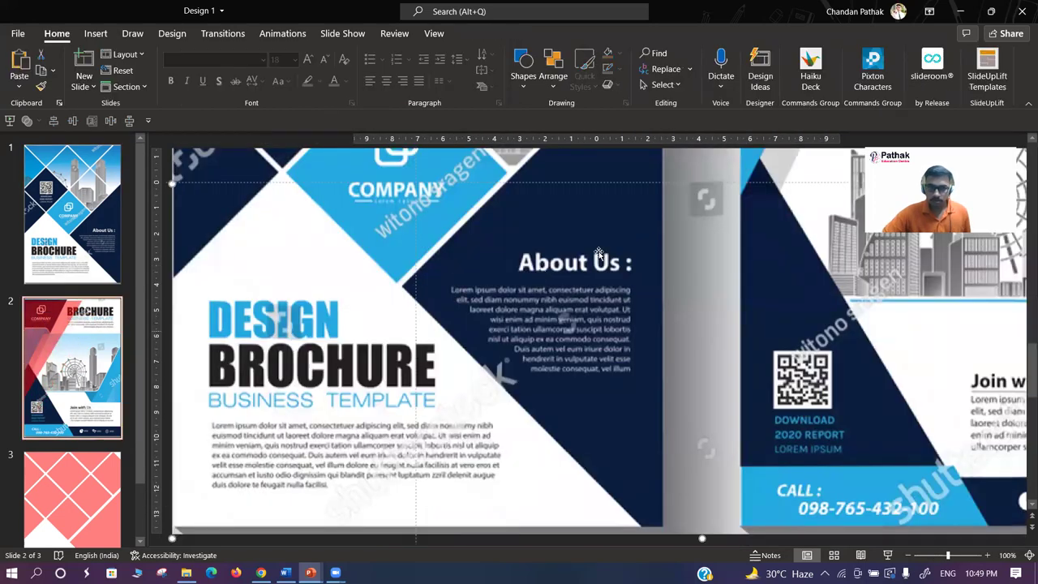
scroll(362, 204, up, 1)
scroll(378, 204, up, 2)
scroll(378, 204, up, 3)
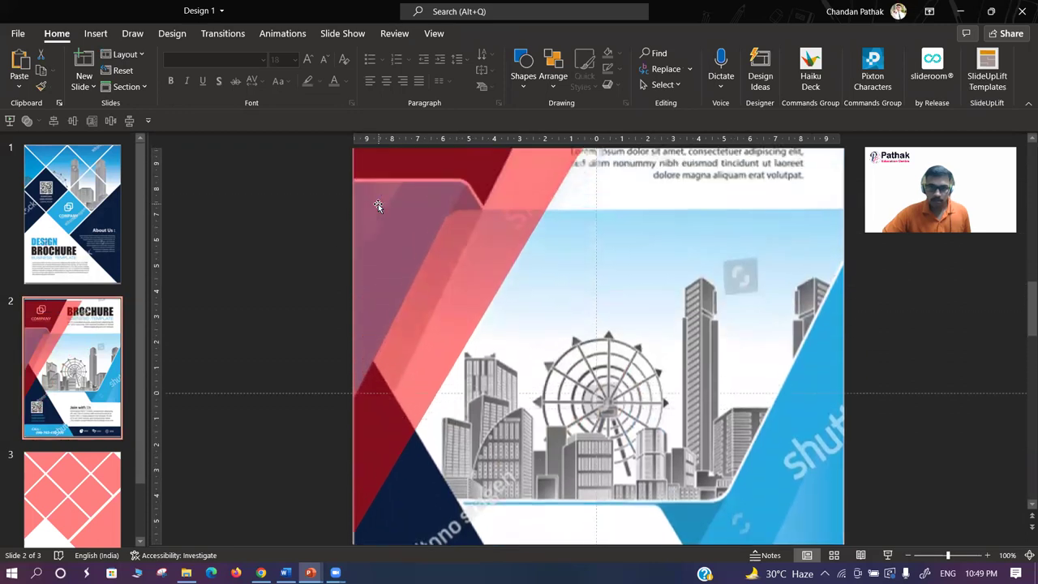
scroll(411, 212, up, 2)
scroll(410, 212, up, 2)
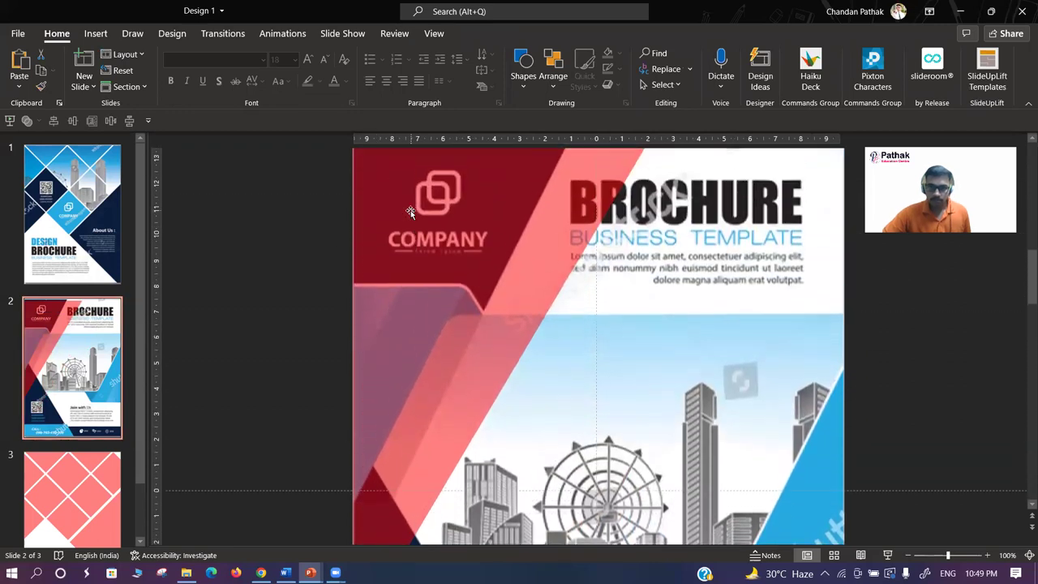
click(420, 218)
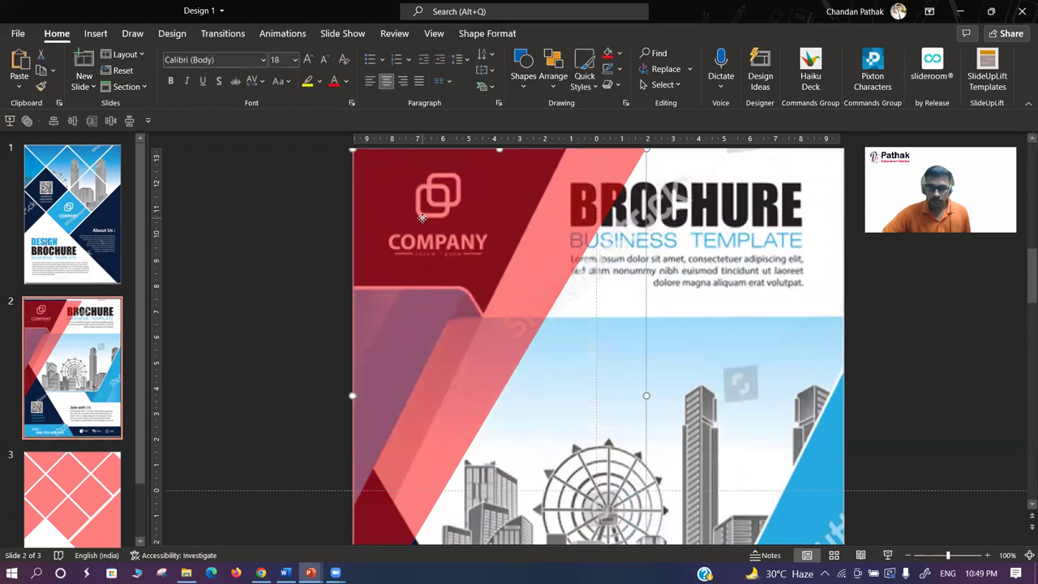
scroll(422, 219, up, 1)
drag(421, 219, 422, 210)
scroll(423, 250, down, 2)
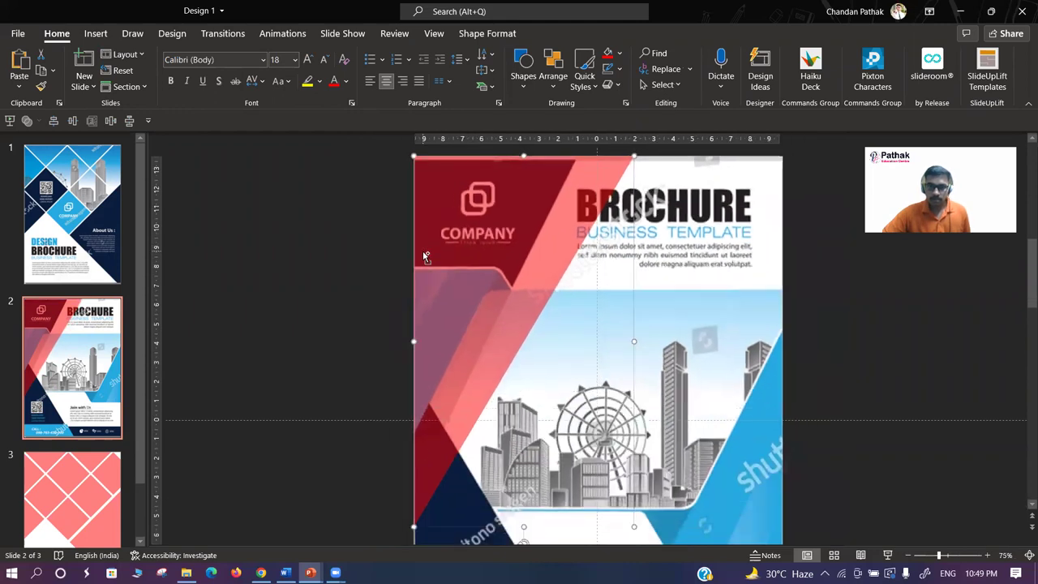
scroll(422, 250, down, 1)
scroll(438, 294, down, 1)
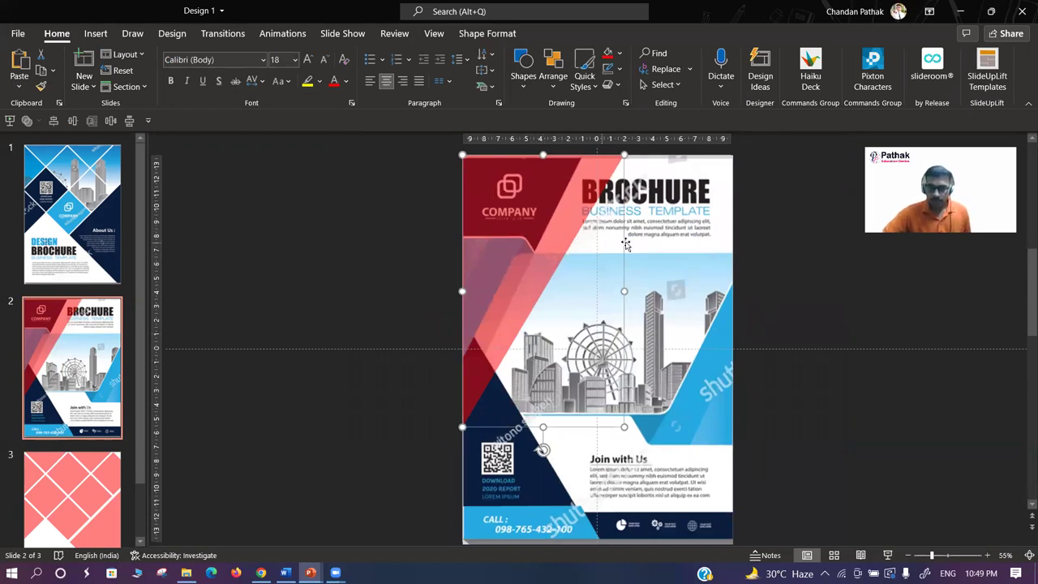
key(Escape)
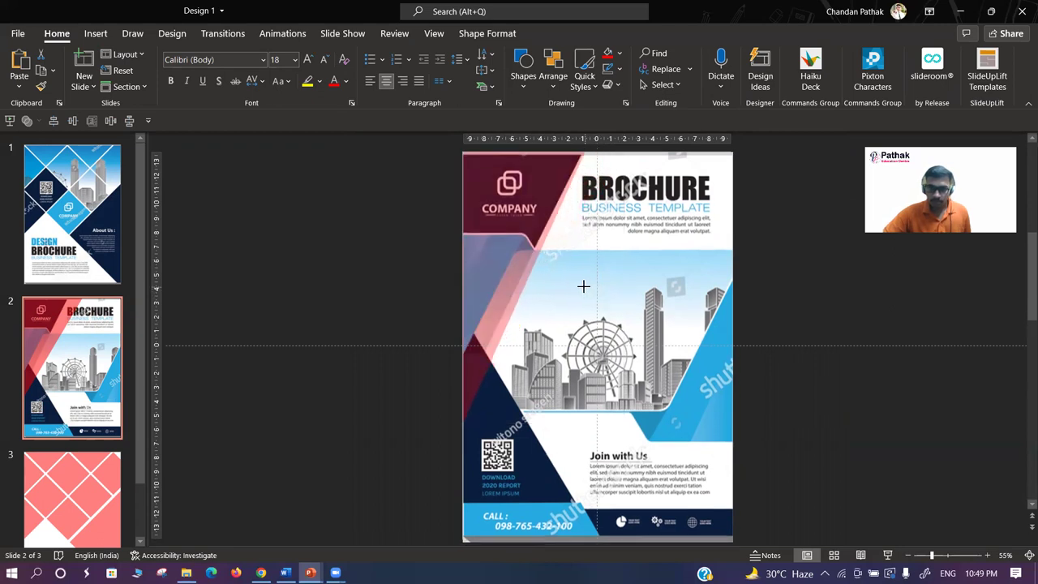
- Shorten the red triangle, move it down-left, flip it vertically, and reposition it above the CALL band
click(583, 285)
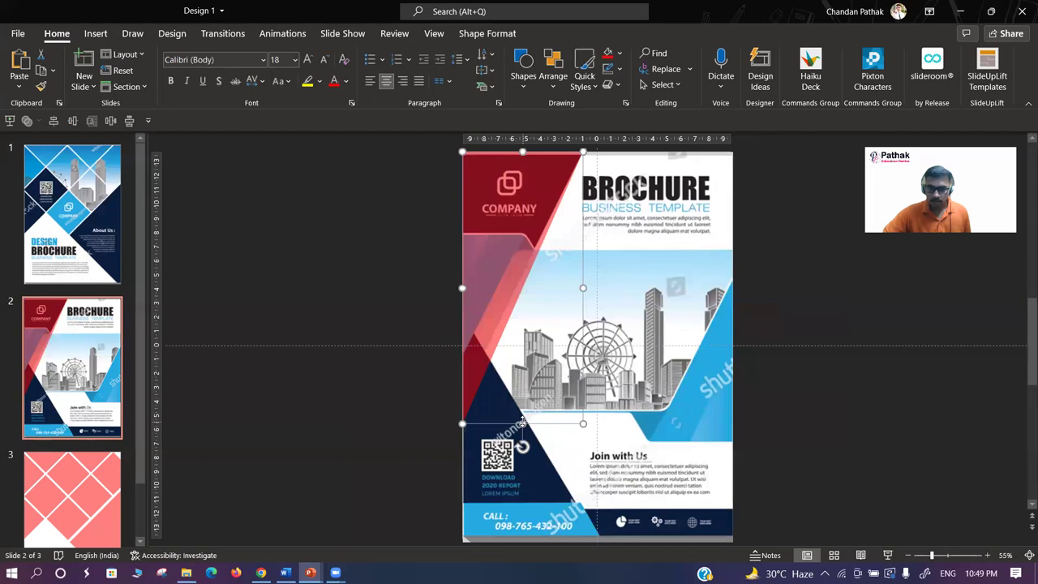
drag(522, 421, 522, 401)
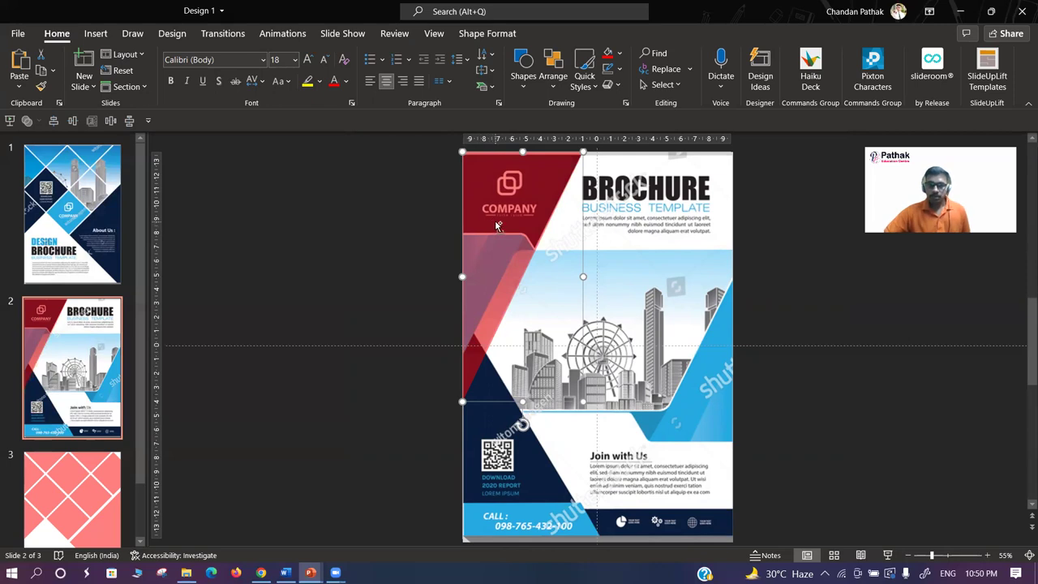
drag(497, 225, 482, 314)
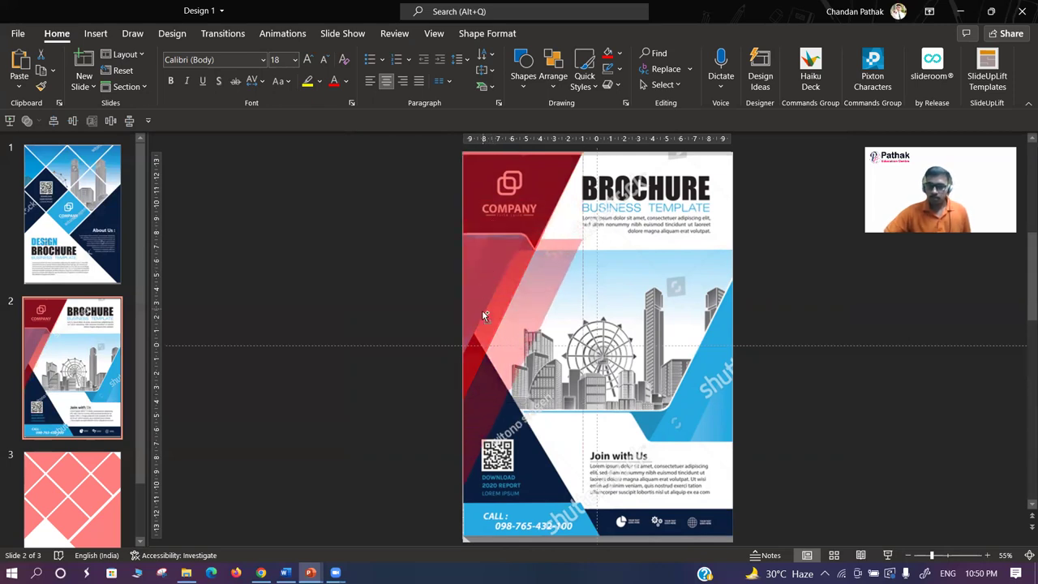
drag(483, 315, 483, 318)
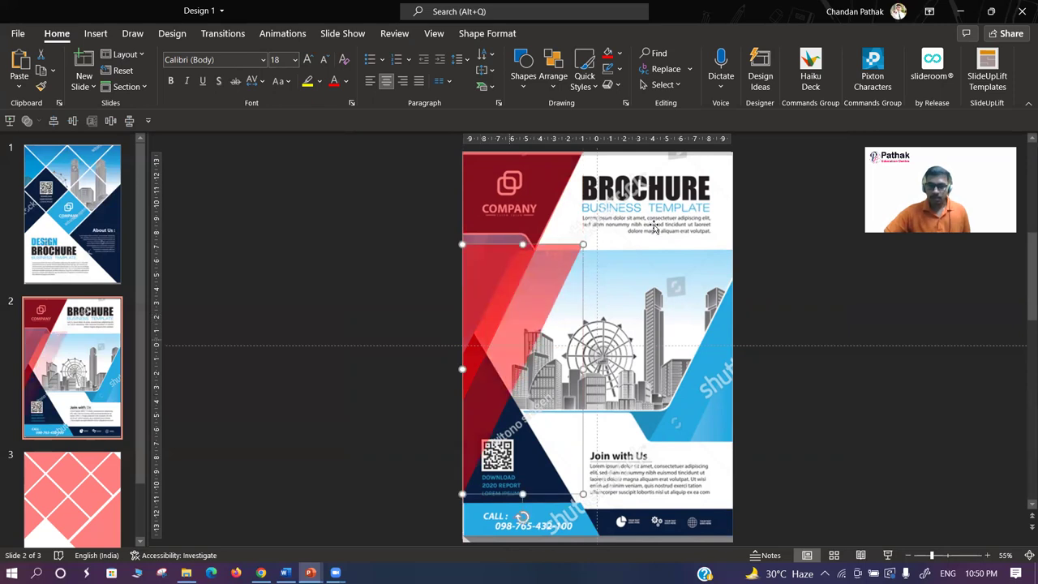
click(489, 34)
click(916, 86)
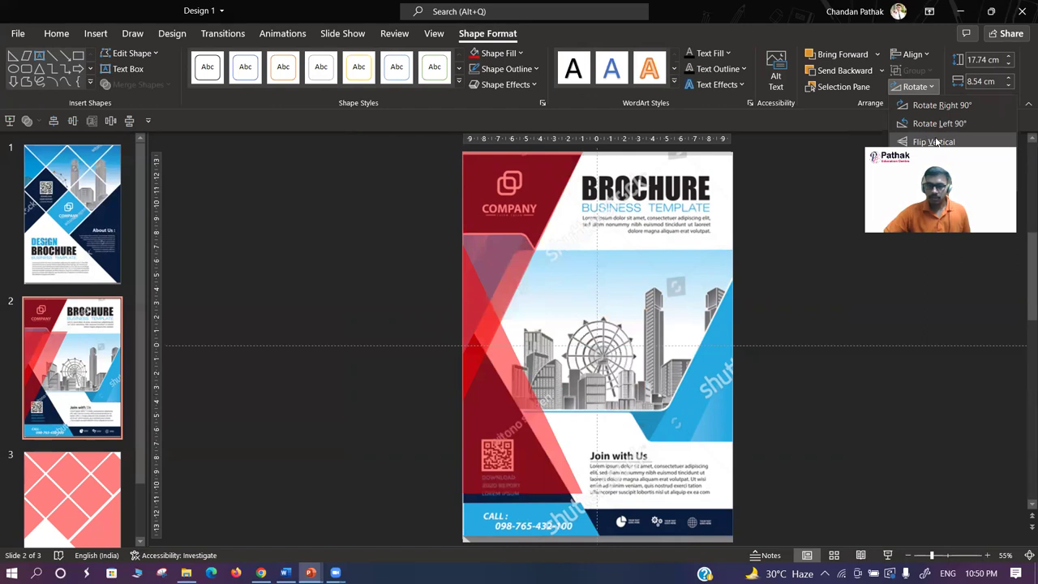
key(Return)
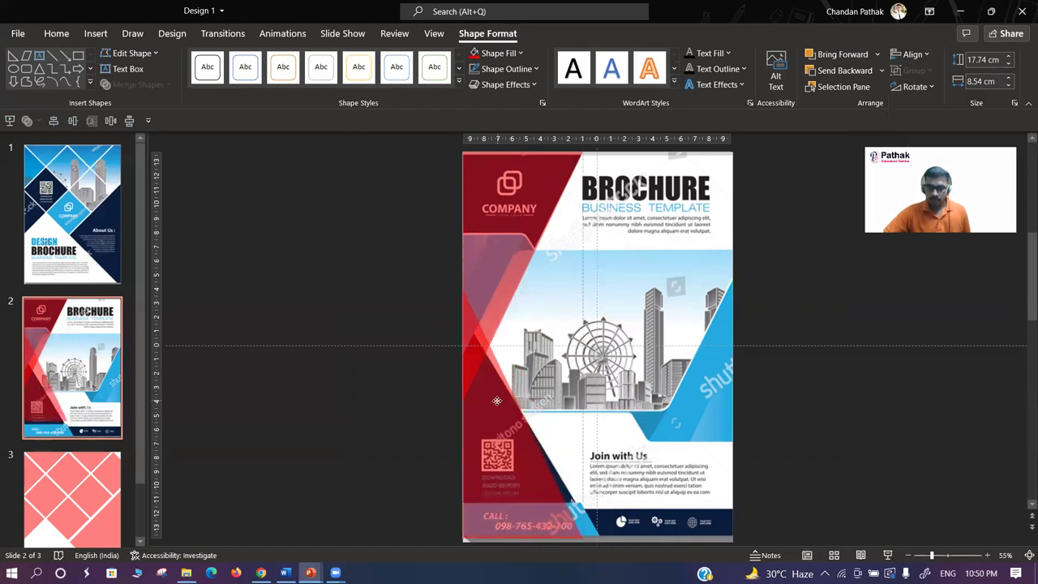
drag(497, 401, 498, 406)
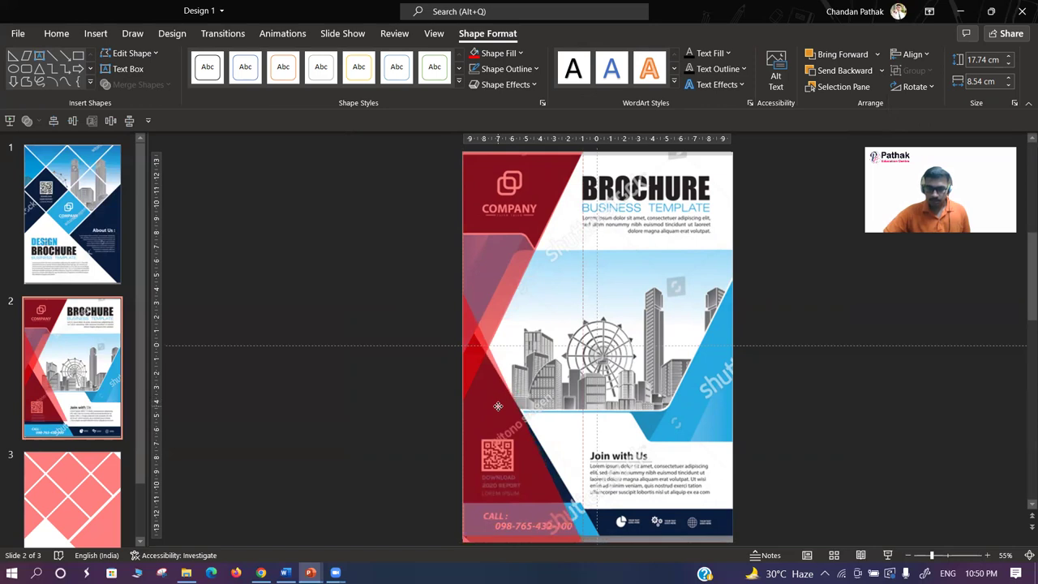
drag(498, 406, 491, 396)
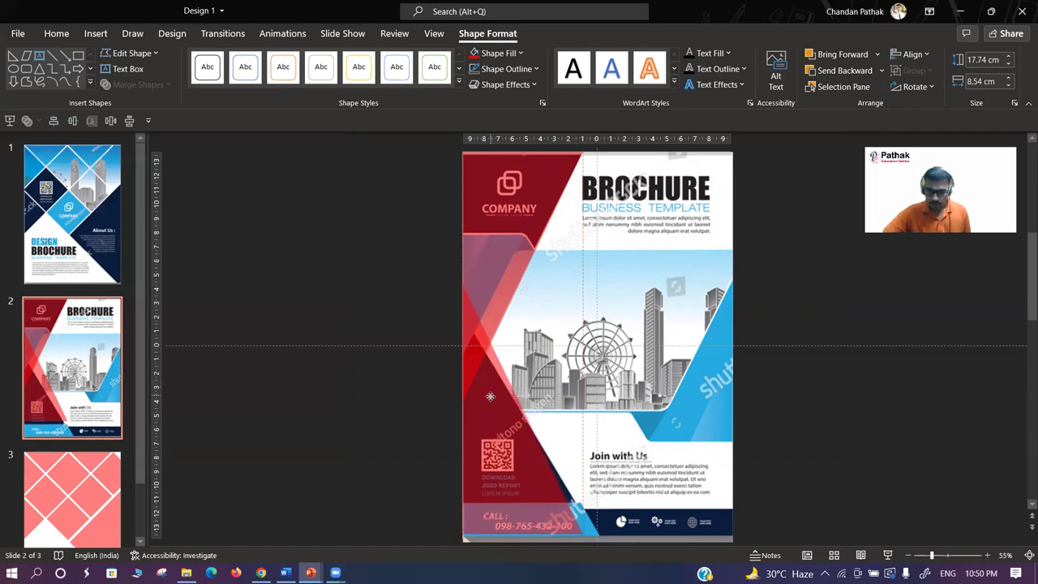
scroll(482, 418, up, 2)
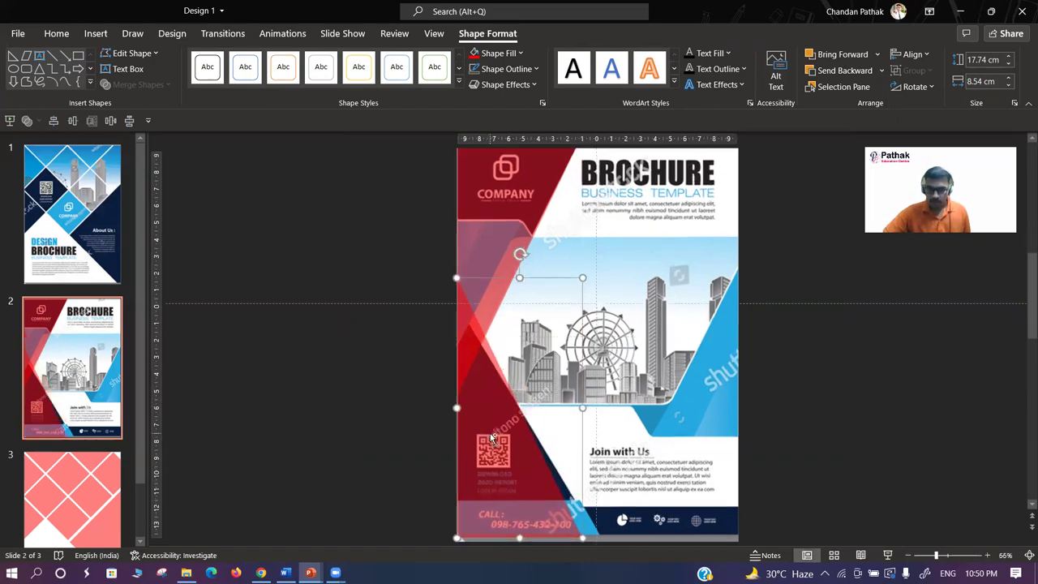
drag(456, 439, 453, 436)
- Resize the triangle to 15.61 cm tall, undo back to 17.74 × 8.54 cm, then cut the triangles
click(453, 437)
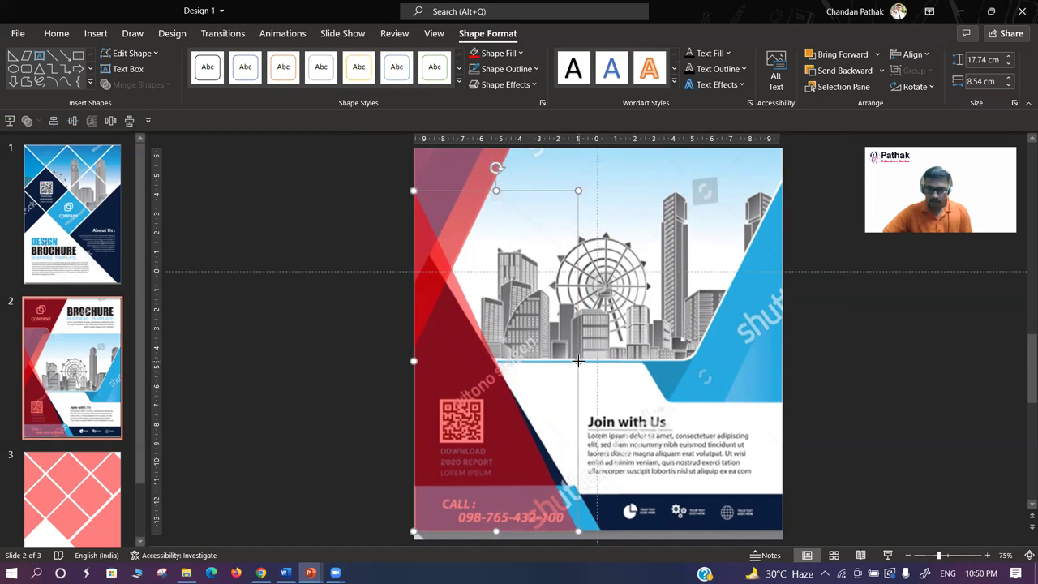
drag(578, 361, 601, 361)
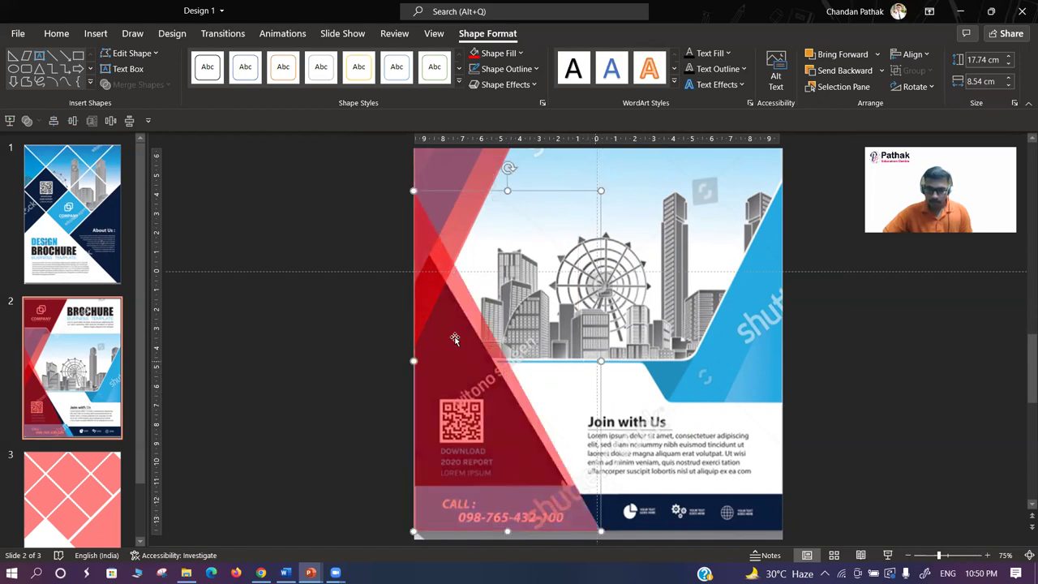
drag(508, 191, 504, 232)
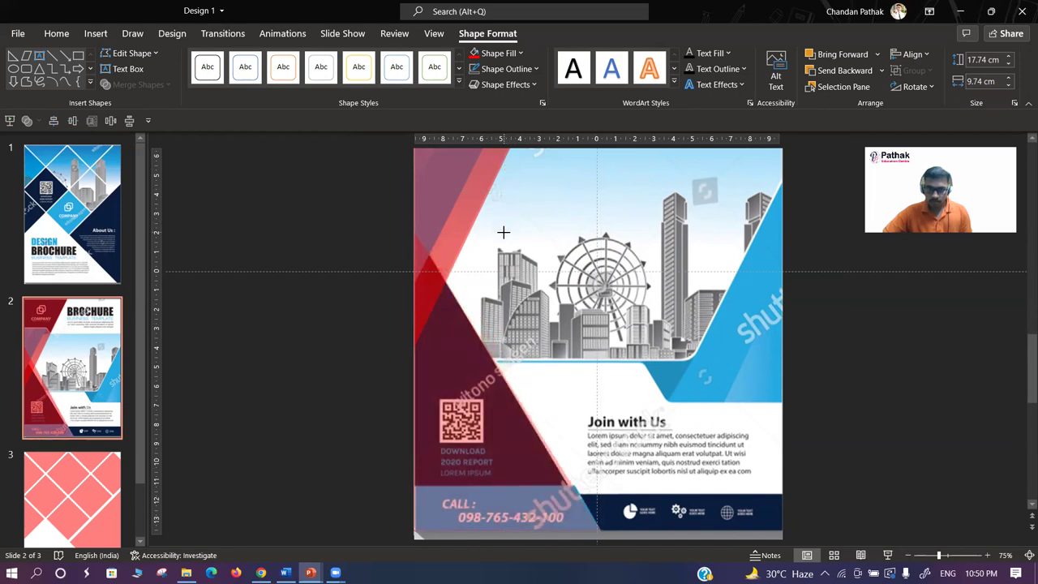
drag(503, 232, 503, 232)
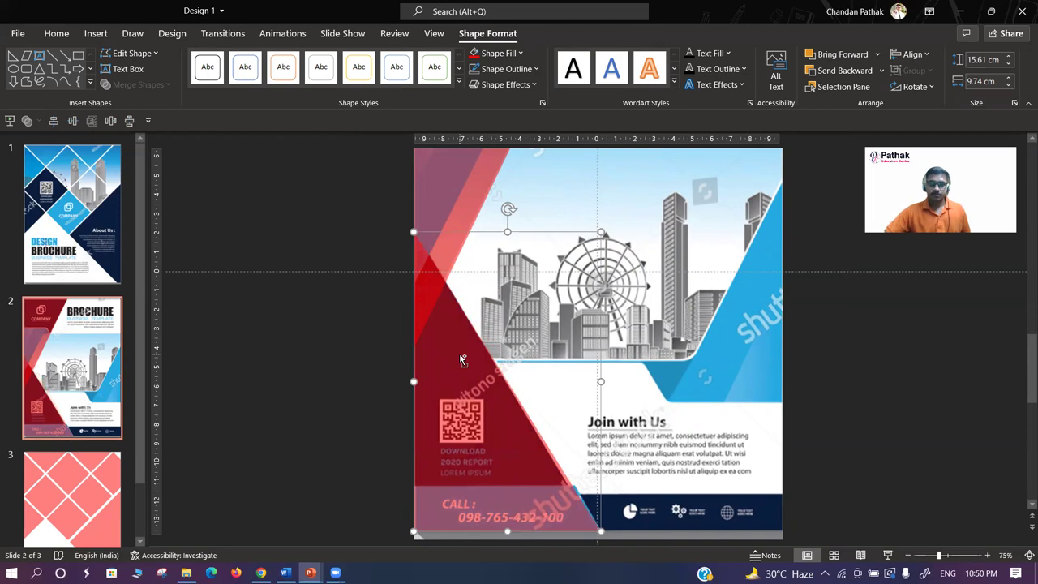
scroll(459, 353, down, 2)
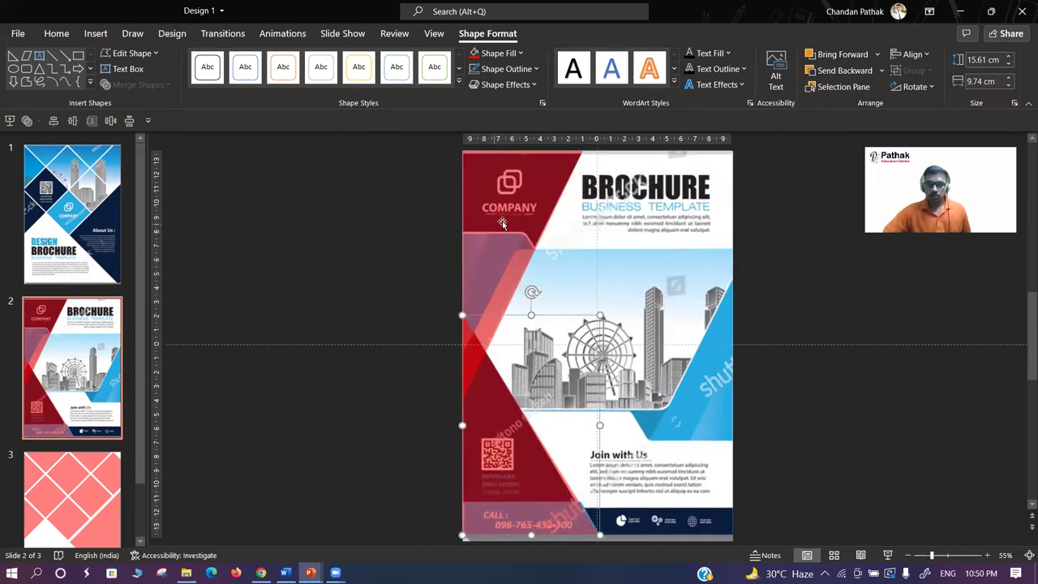
key(ctrl+z)
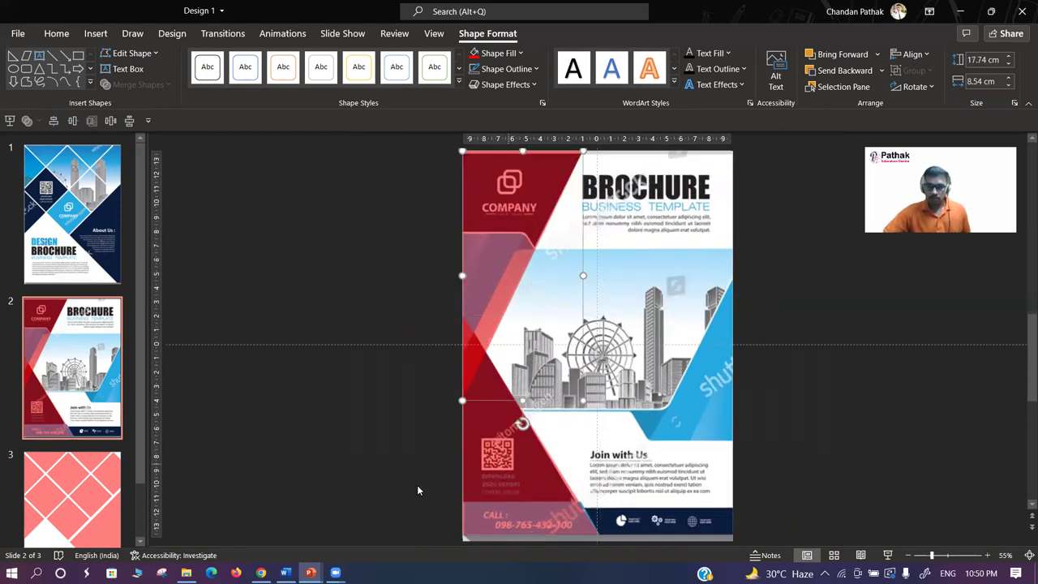
key(Delete)
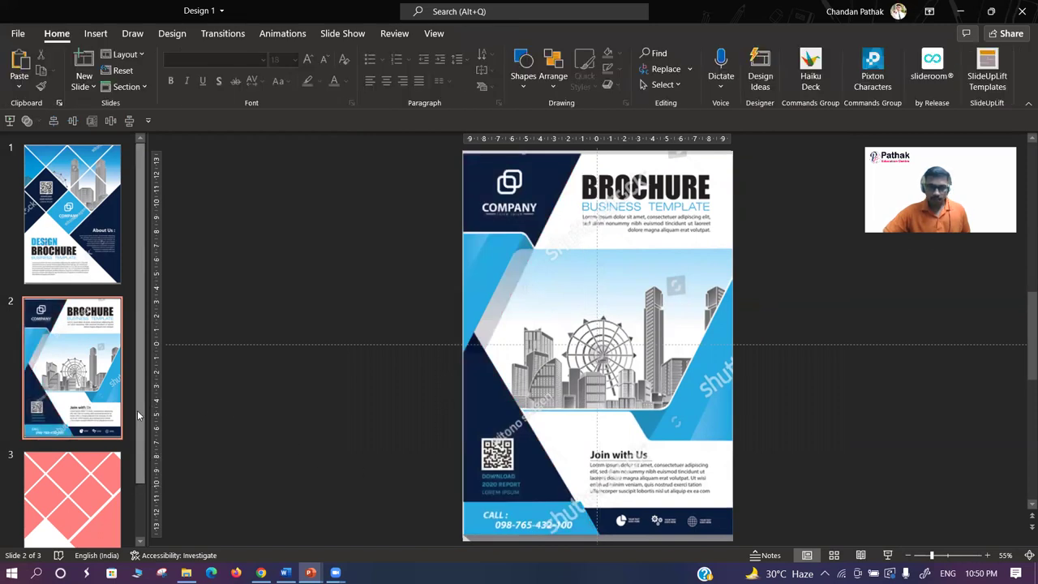
- Add a Blank slide after slide 3, paste the red triangles onto it, and return to slide 2
click(68, 478)
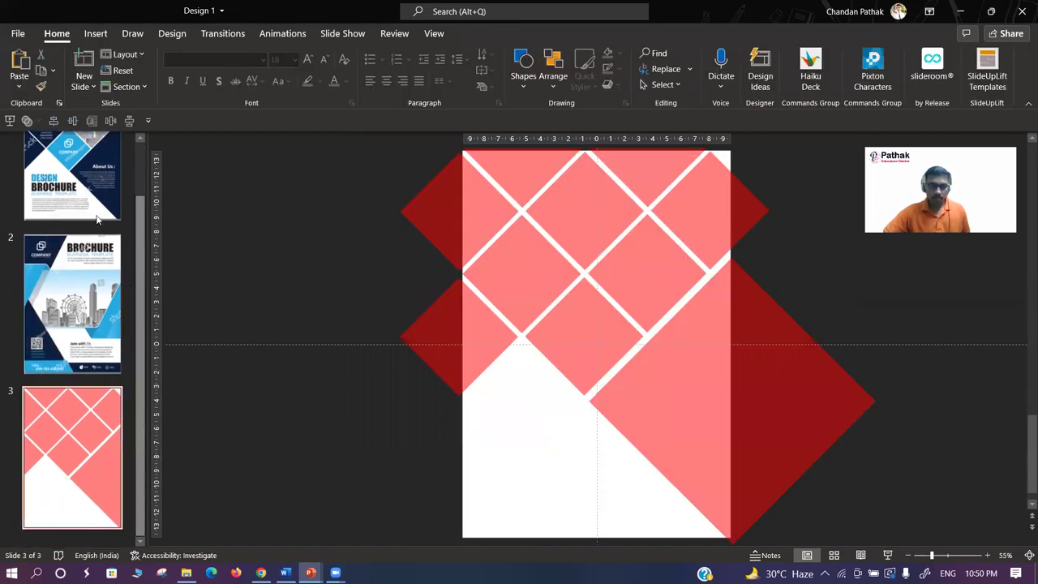
click(84, 81)
scroll(163, 293, down, 3)
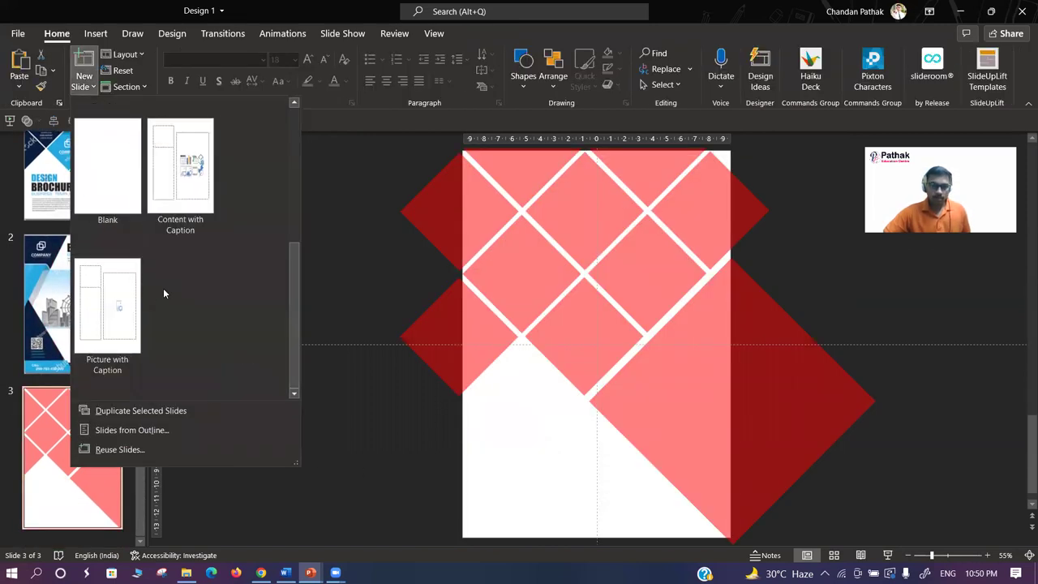
click(108, 166)
key(ctrl+v)
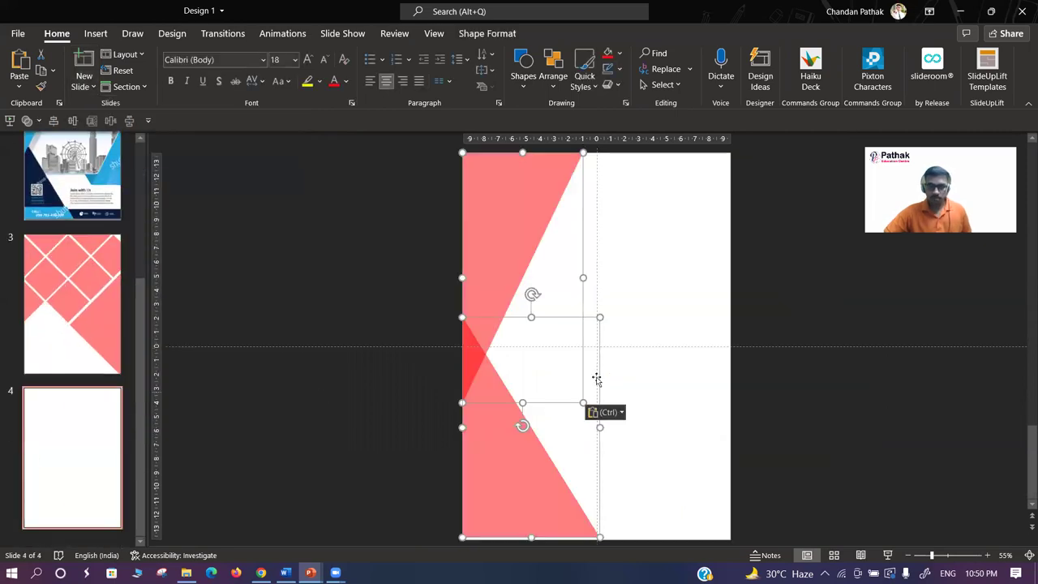
click(384, 291)
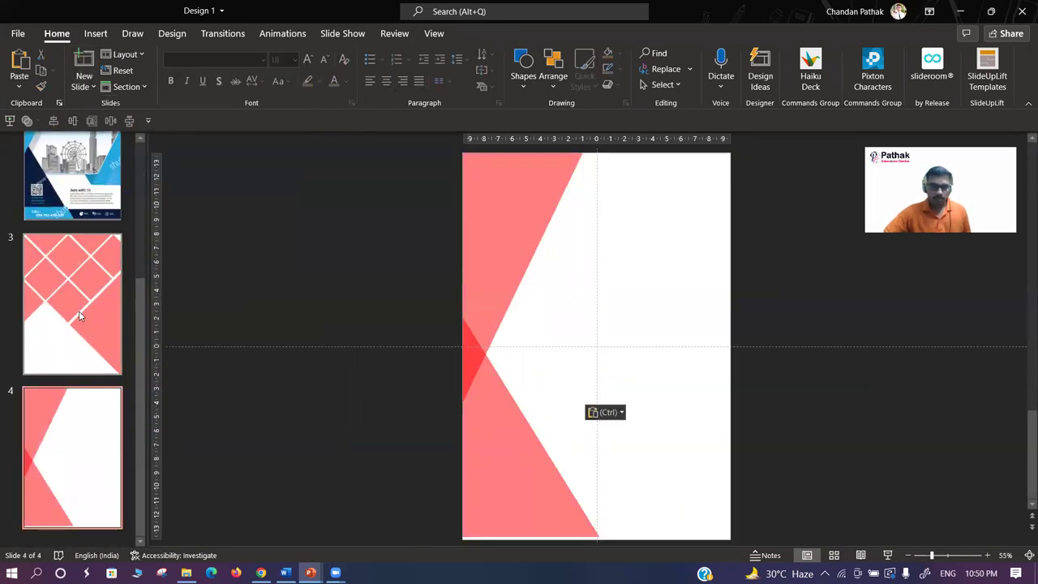
click(72, 178)
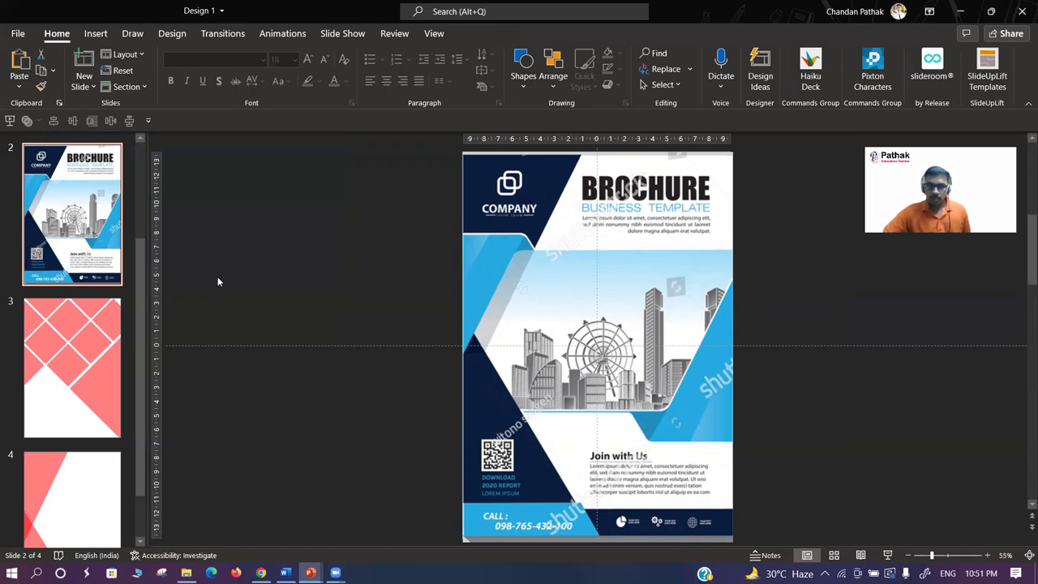
- Copy the lower pink triangle from slide 4 and paste it onto the brochure on slide 2
click(88, 470)
click(513, 229)
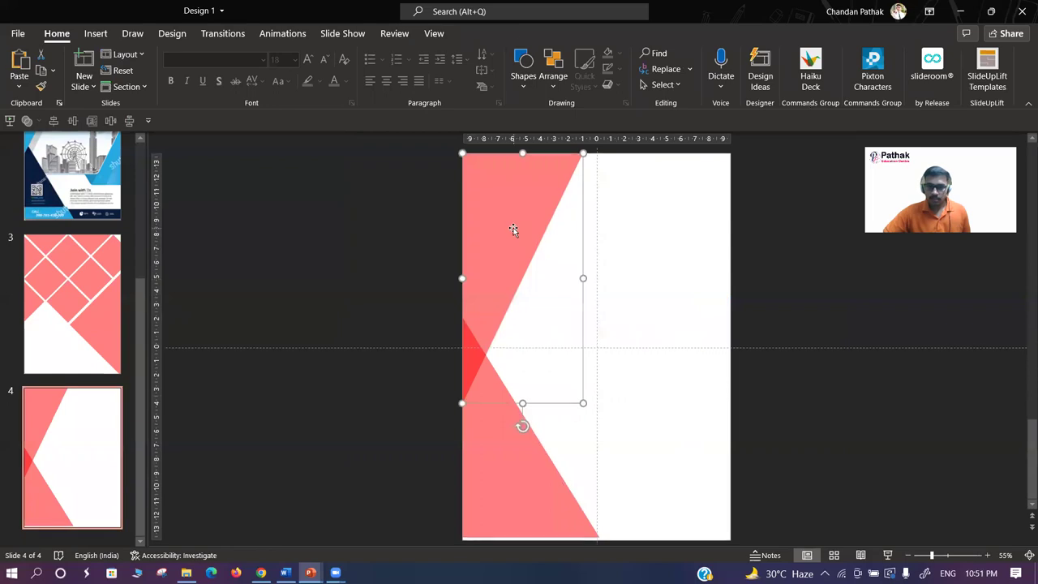
key(ctrl+v)
click(514, 430)
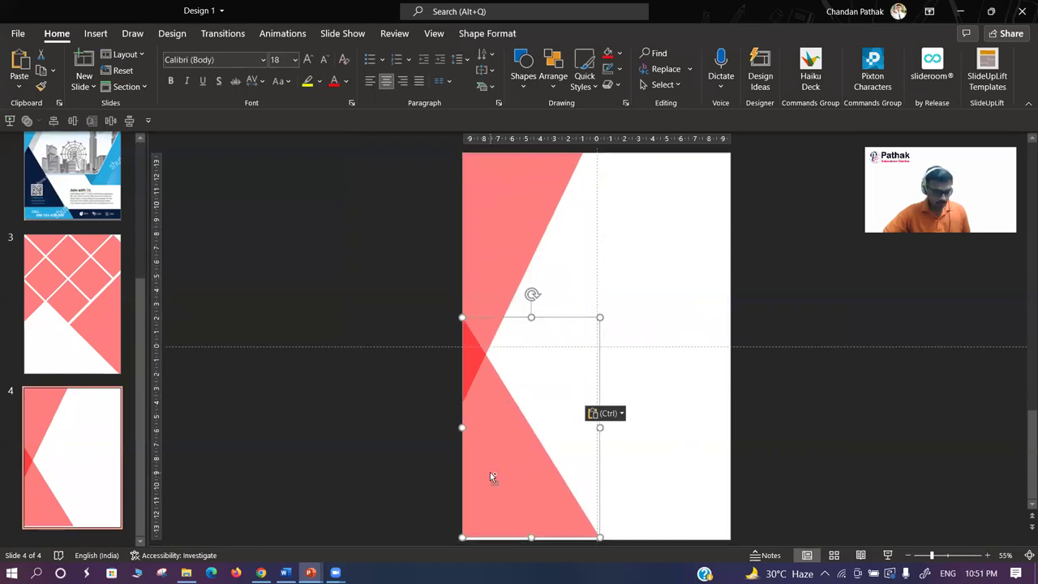
click(77, 177)
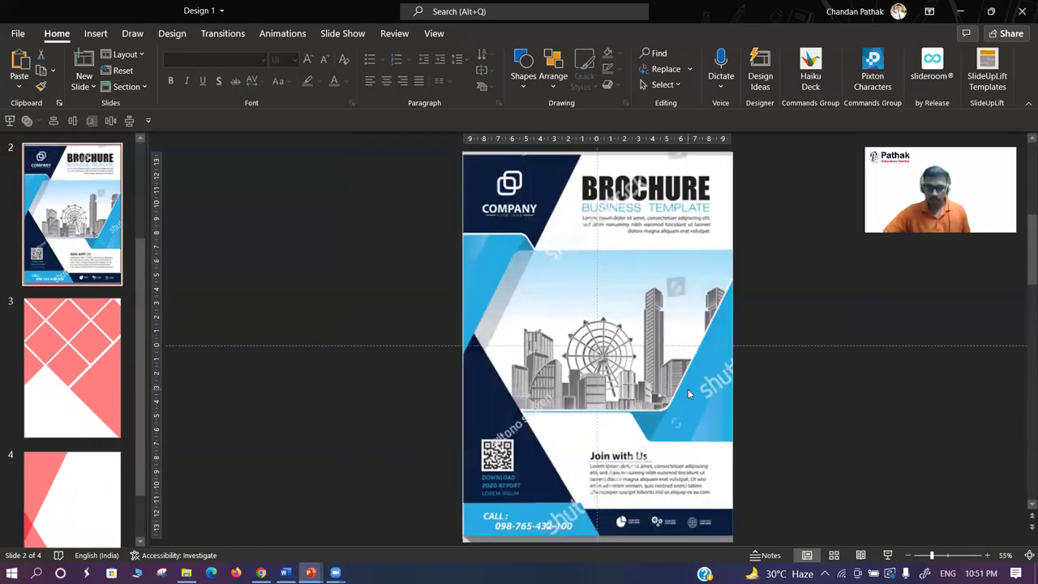
key(ctrl+v)
- Flip the pasted triangle vertically and fit it to 11.69 × 6.05 cm over the right blue shape
mouse_move(551, 454)
mouse_down()
mouse_move(710, 359)
mouse_move(728, 369)
mouse_up()
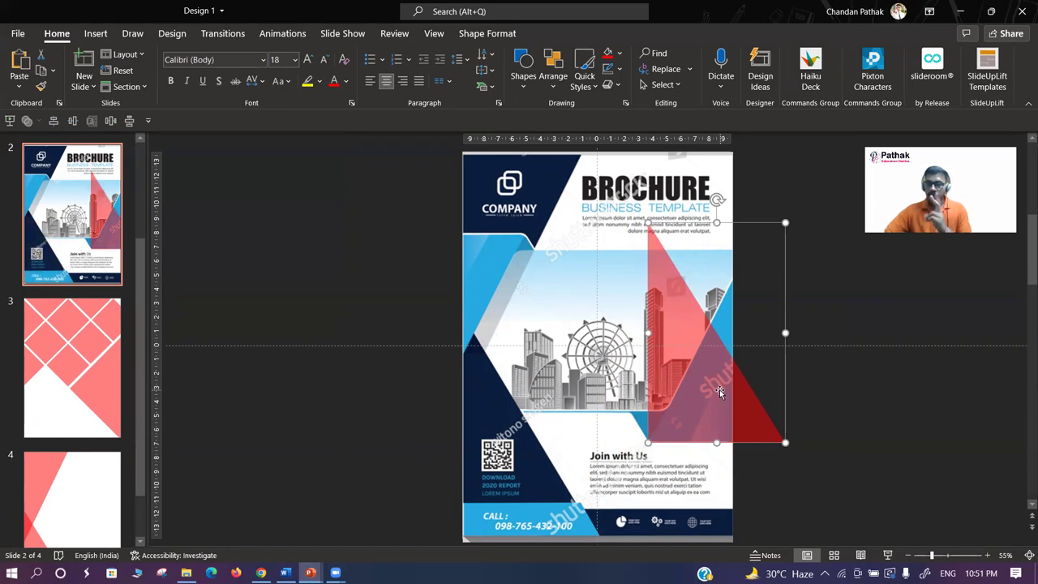
click(487, 33)
click(916, 87)
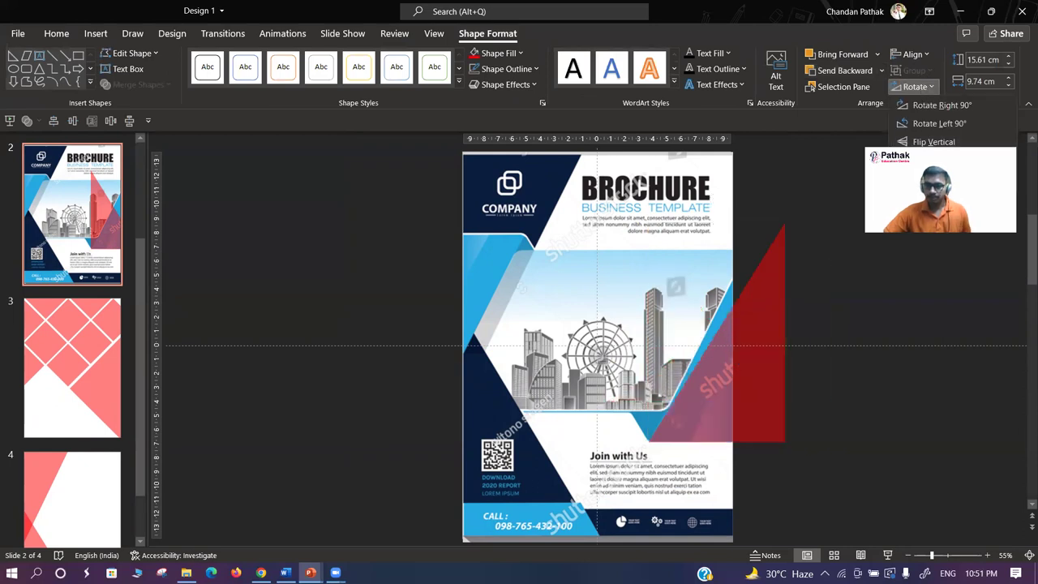
drag(775, 334, 732, 330)
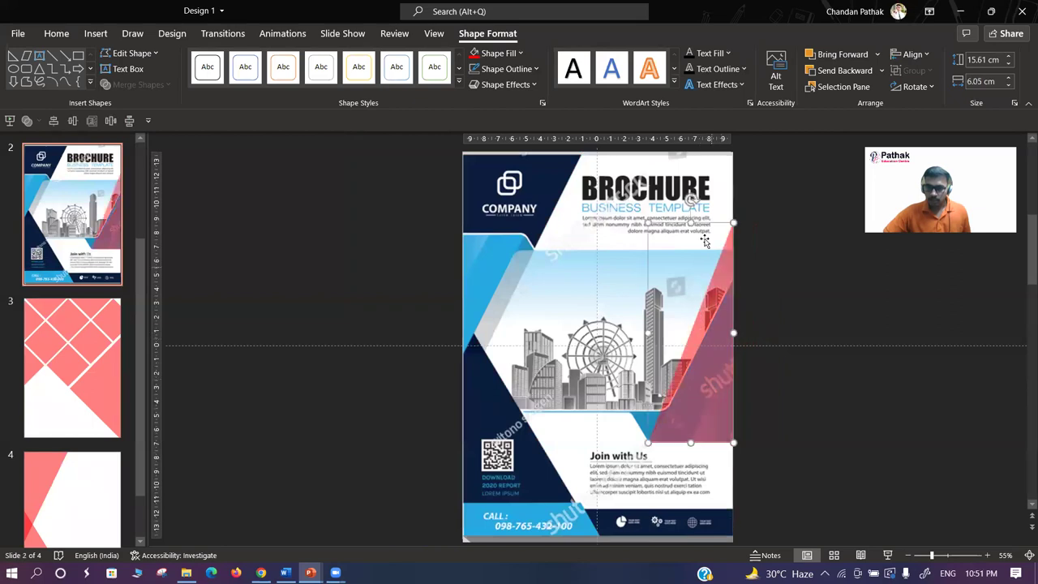
key(ctrl+z)
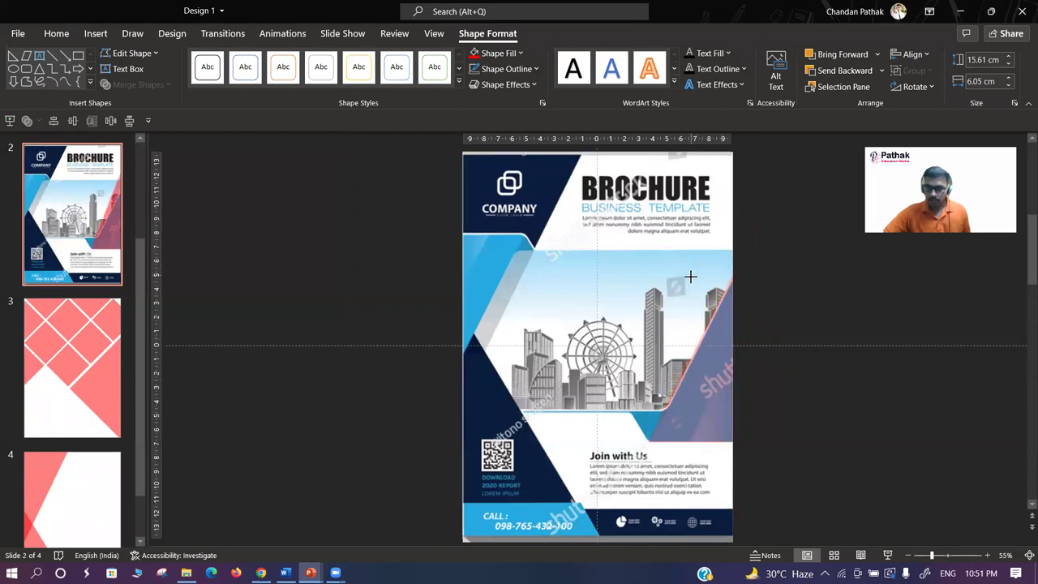
drag(691, 278, 734, 447)
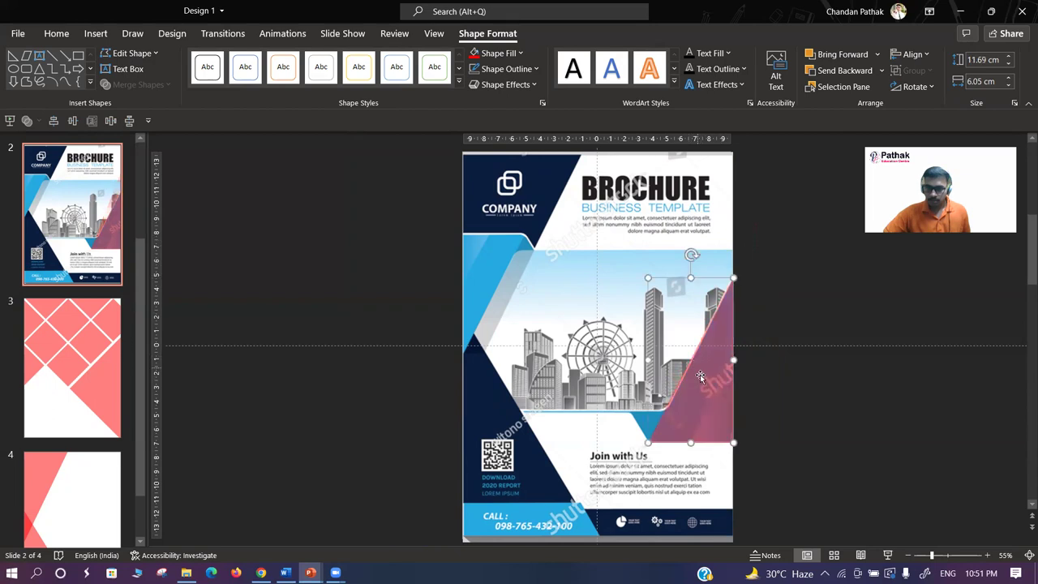
scroll(702, 395, up, 4)
scroll(701, 395, up, 2)
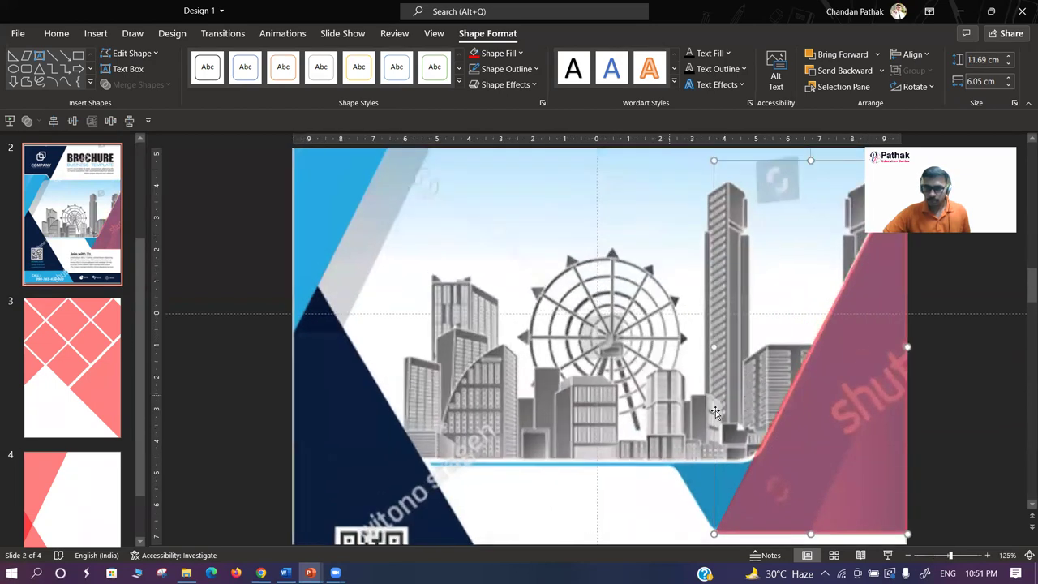
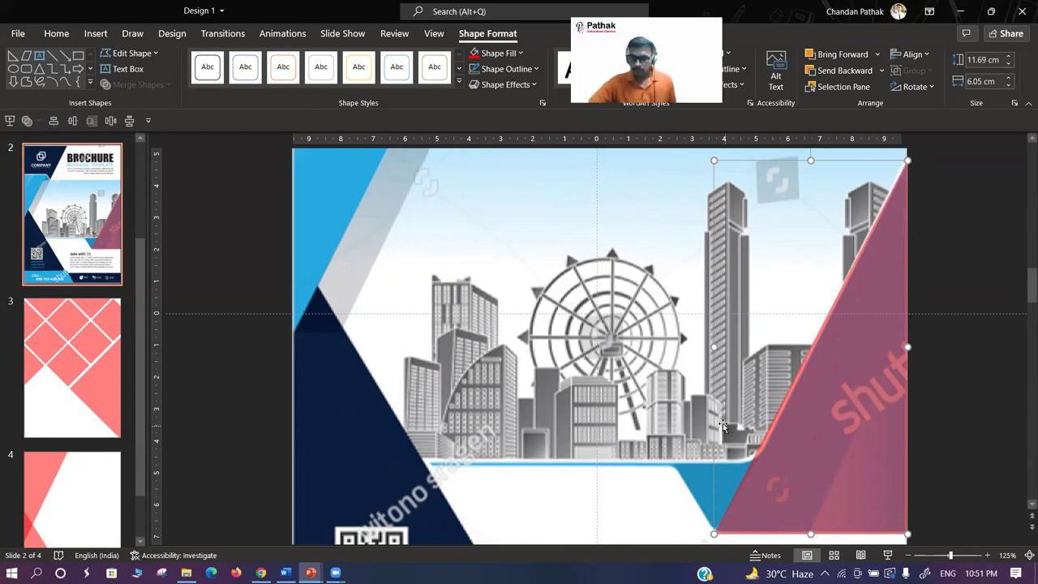
- Shrink the pink triangle to 11.64 cm by 5.83 cm, its base level with the blue band's bottom
key(Delete)
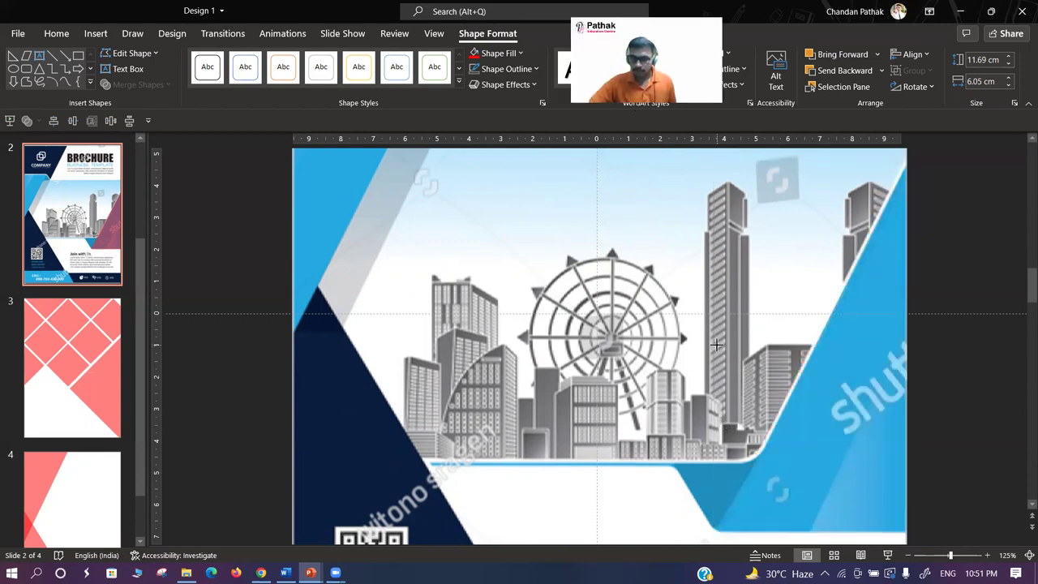
key(ctrl+z)
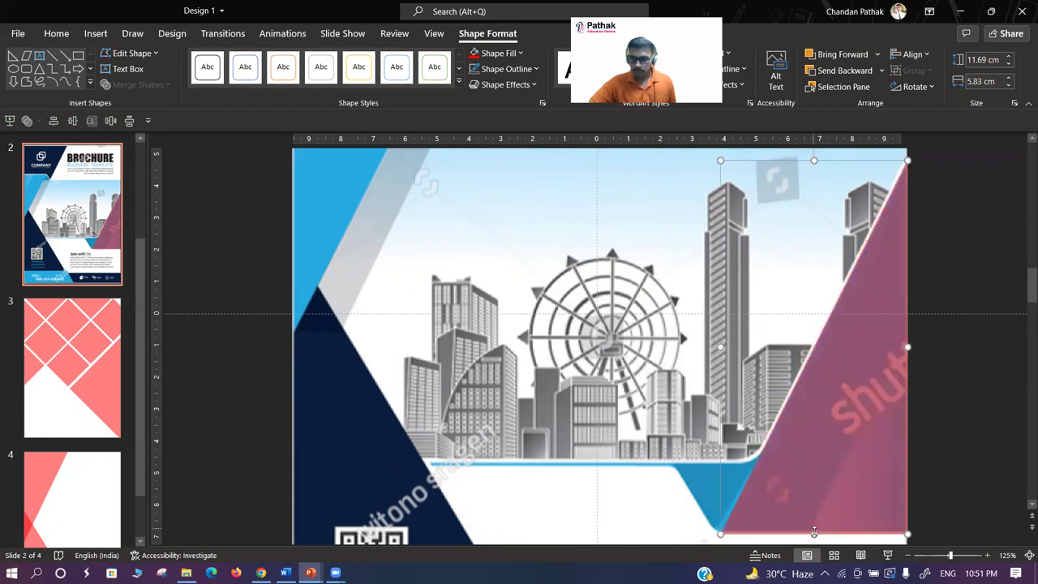
drag(816, 534, 816, 532)
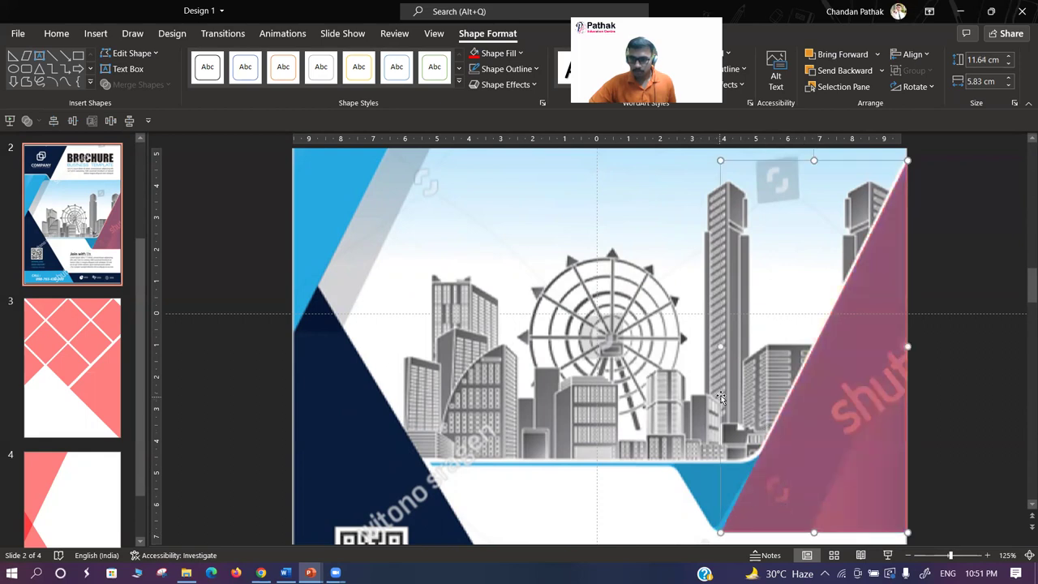
drag(720, 345, 720, 345)
drag(907, 362, 906, 363)
click(936, 365)
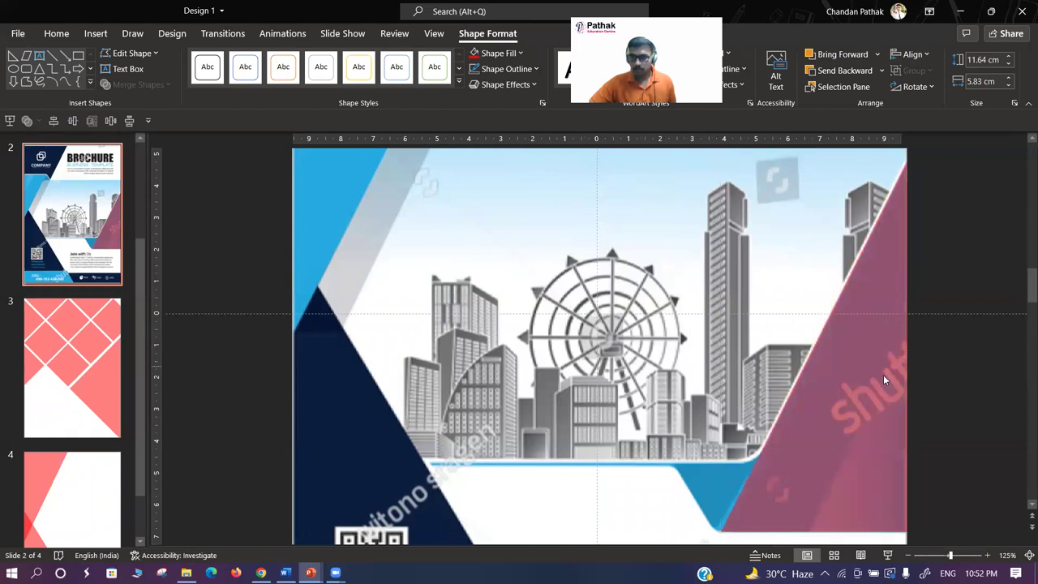
click(858, 380)
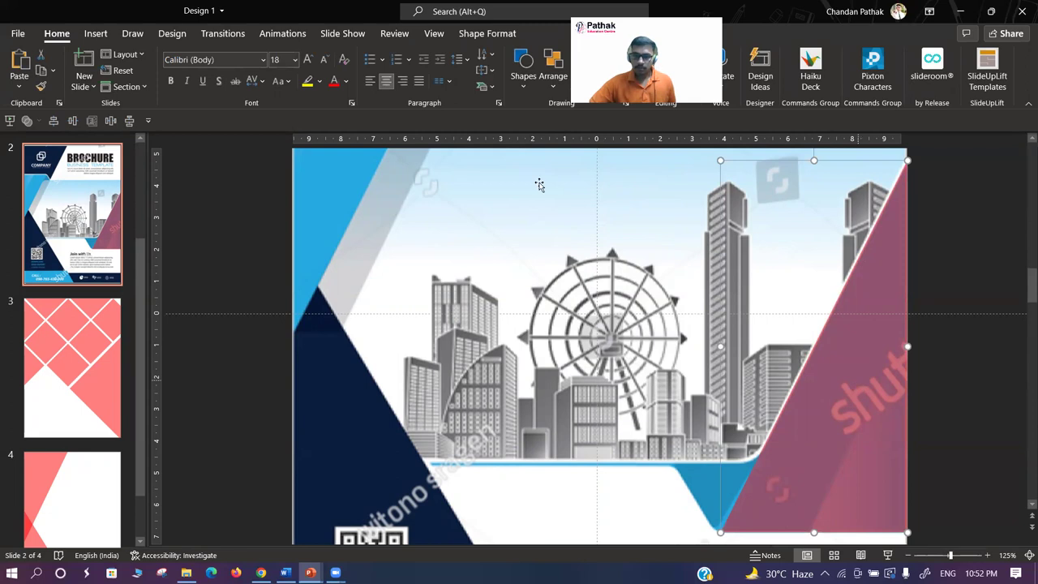
- Draw an isosceles triangle, flip it vertically, and place it over the lower-right blue notch
click(523, 66)
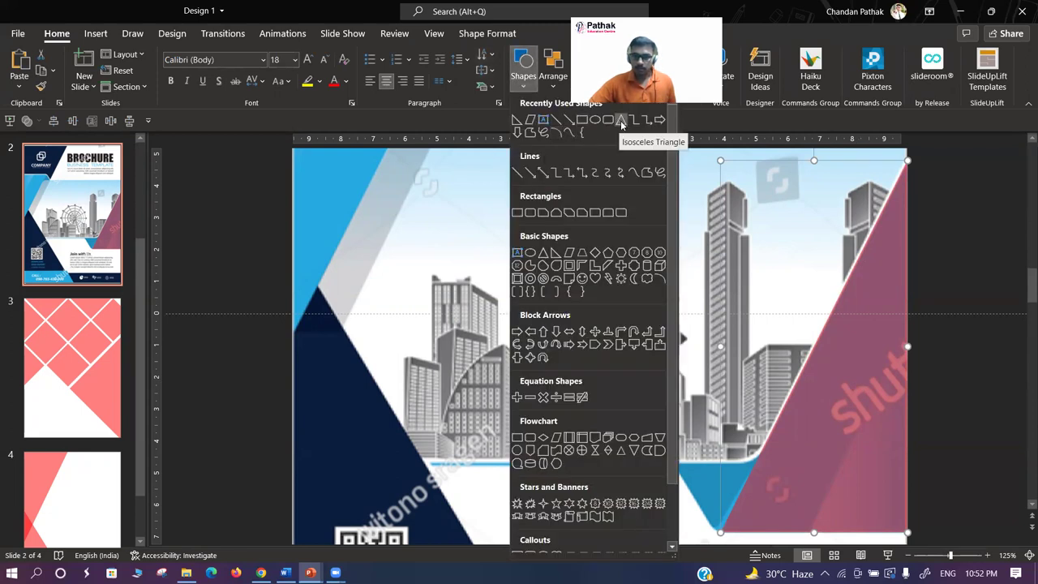
click(622, 123)
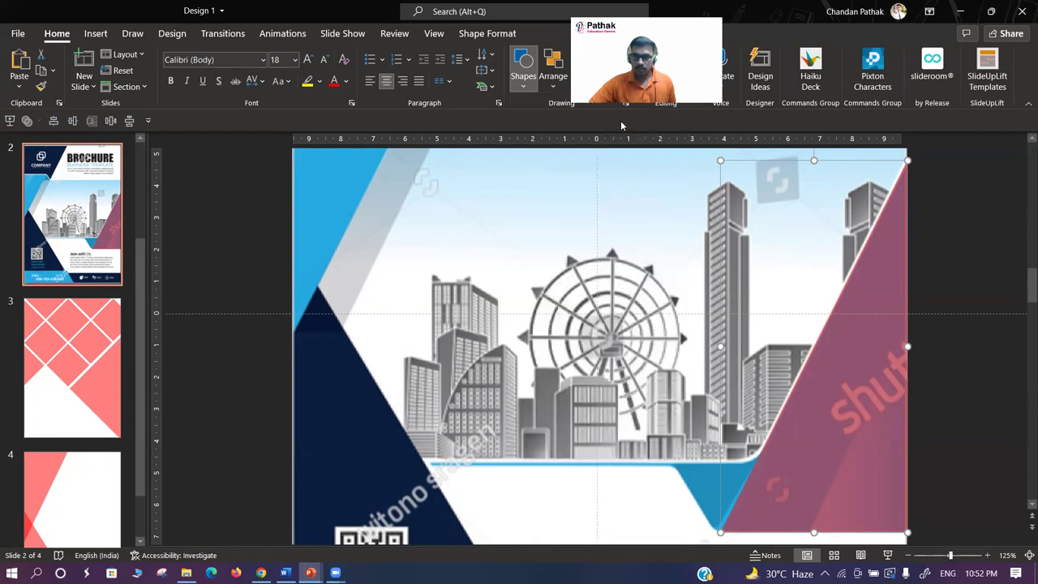
drag(473, 230, 554, 302)
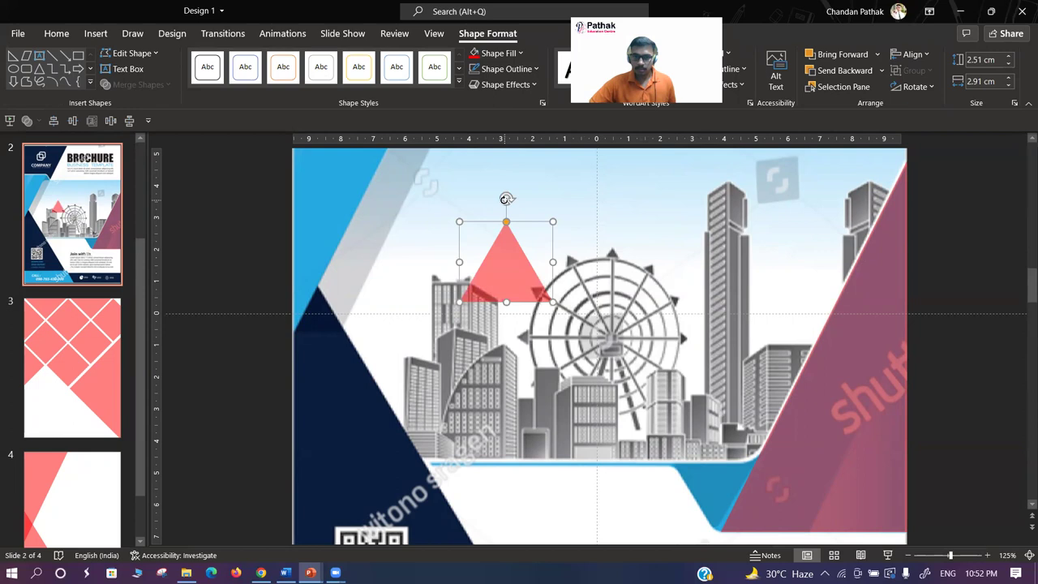
click(912, 87)
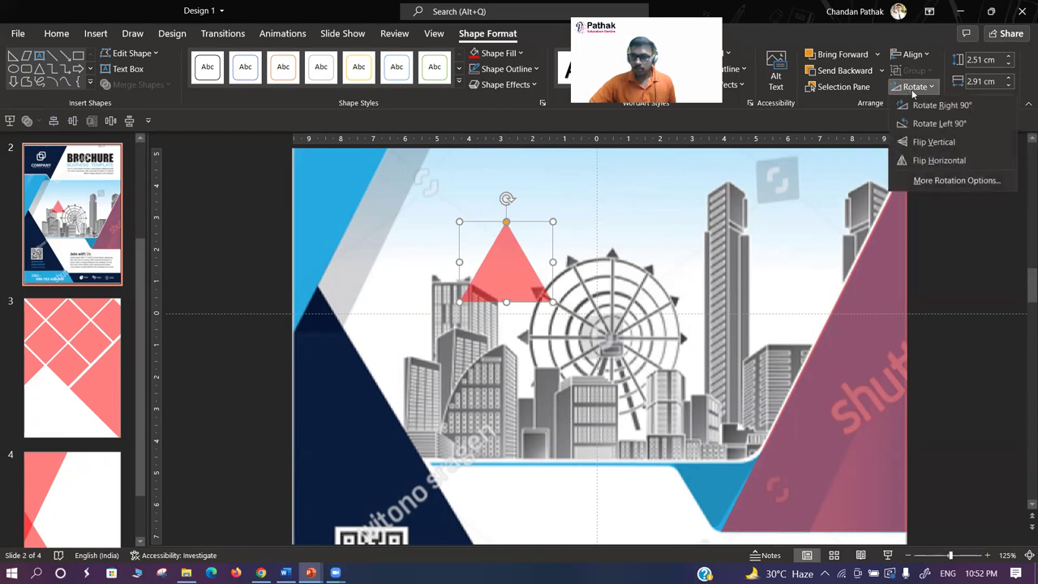
click(934, 142)
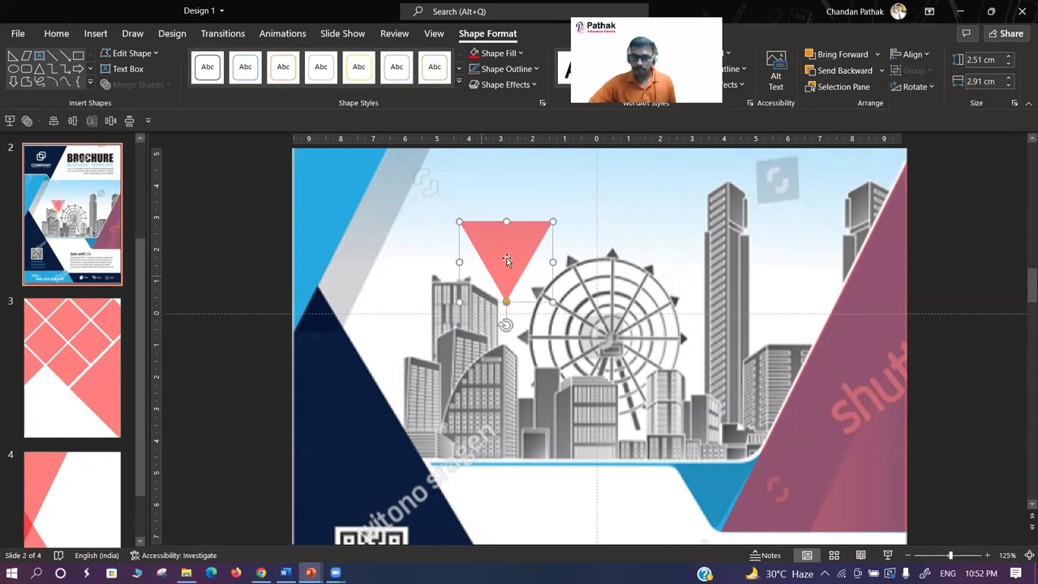
drag(506, 259, 706, 498)
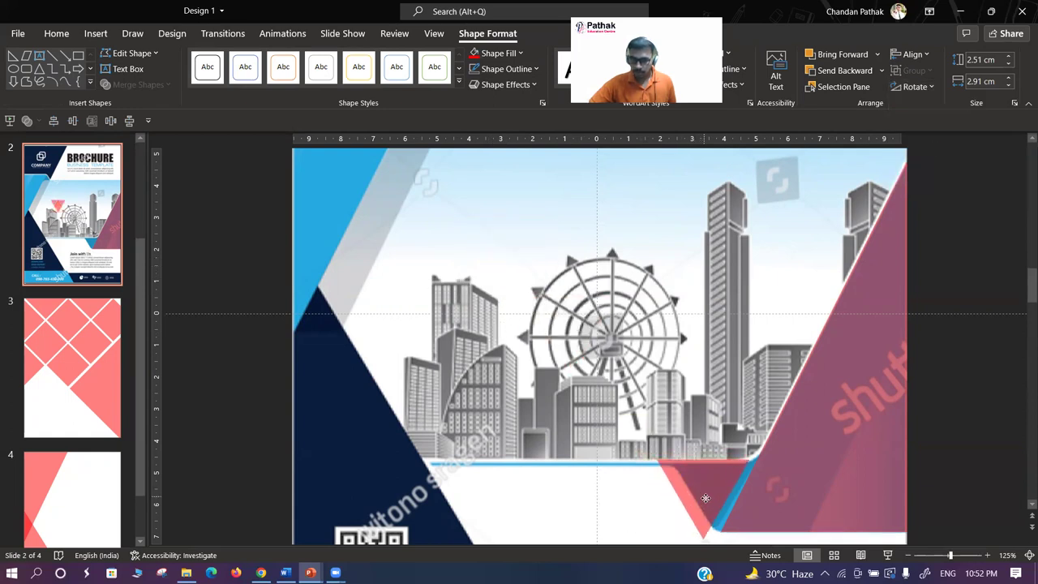
- Redraw the small inverted triangle in the notch, tilt it to the blue slant, and stretch it taller
scroll(705, 497, up, 5)
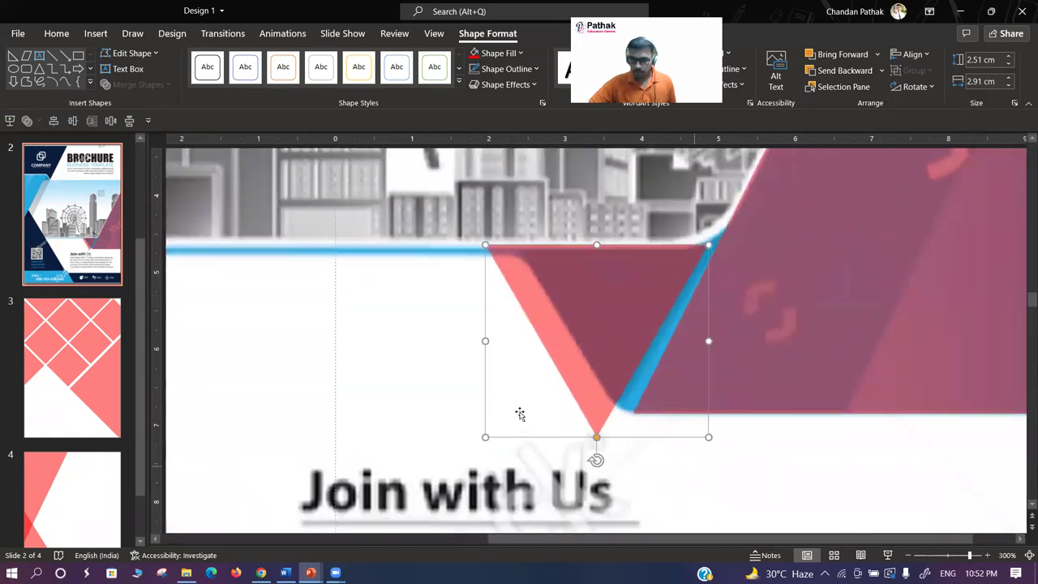
click(491, 430)
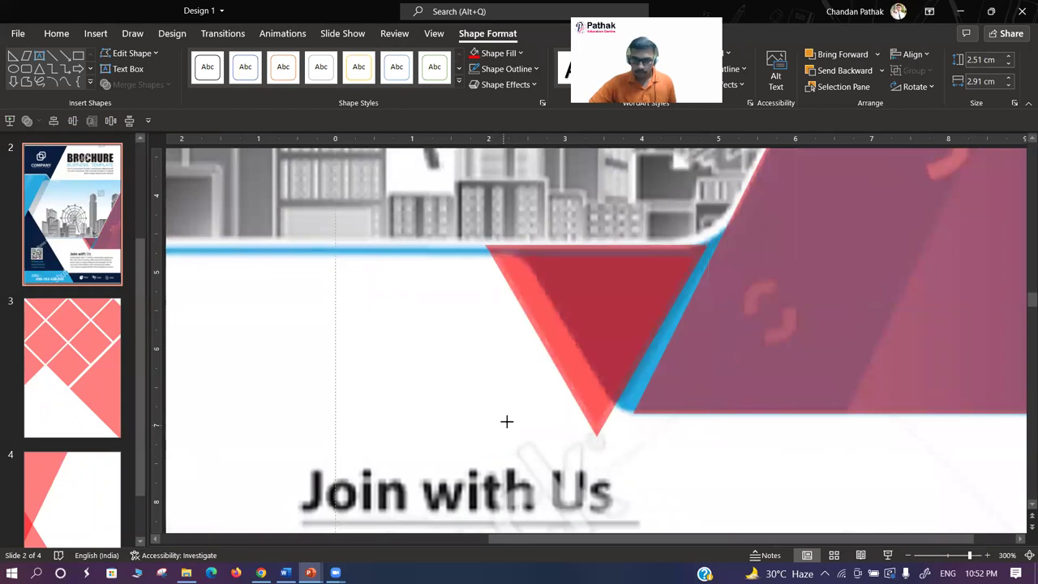
drag(506, 421, 688, 255)
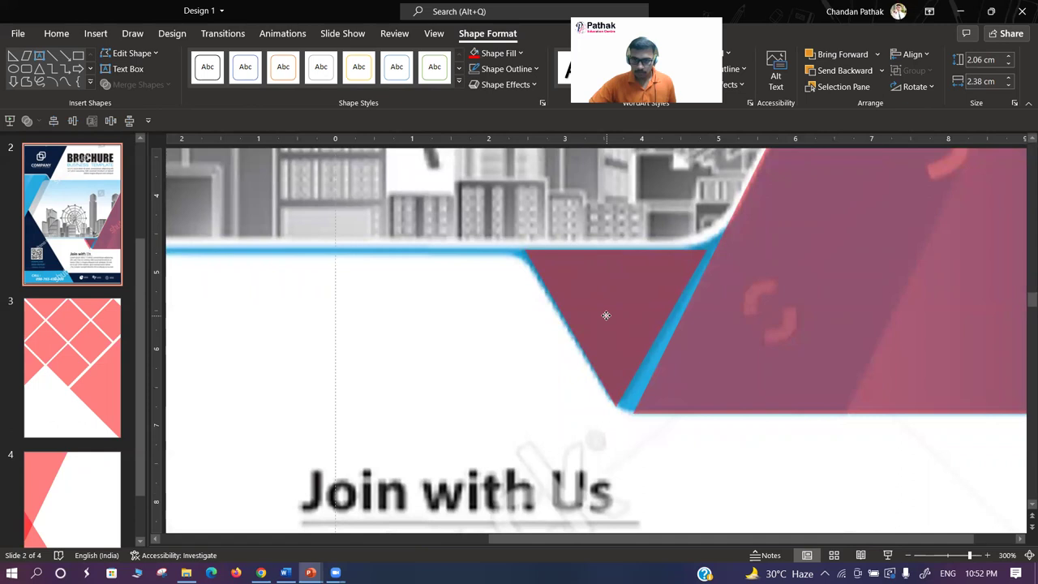
click(605, 314)
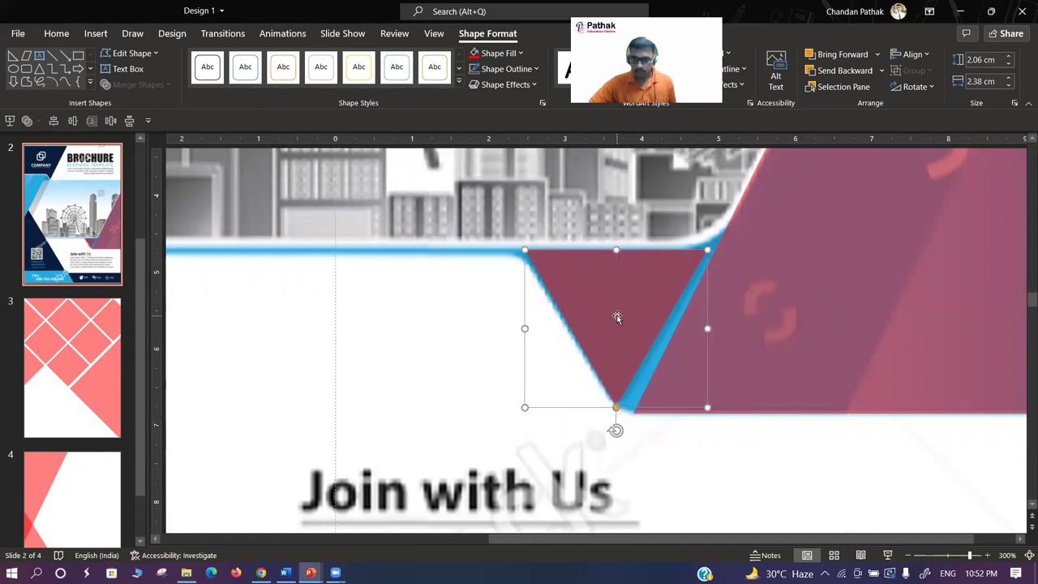
drag(616, 431, 622, 431)
drag(605, 321, 621, 317)
drag(615, 254, 614, 248)
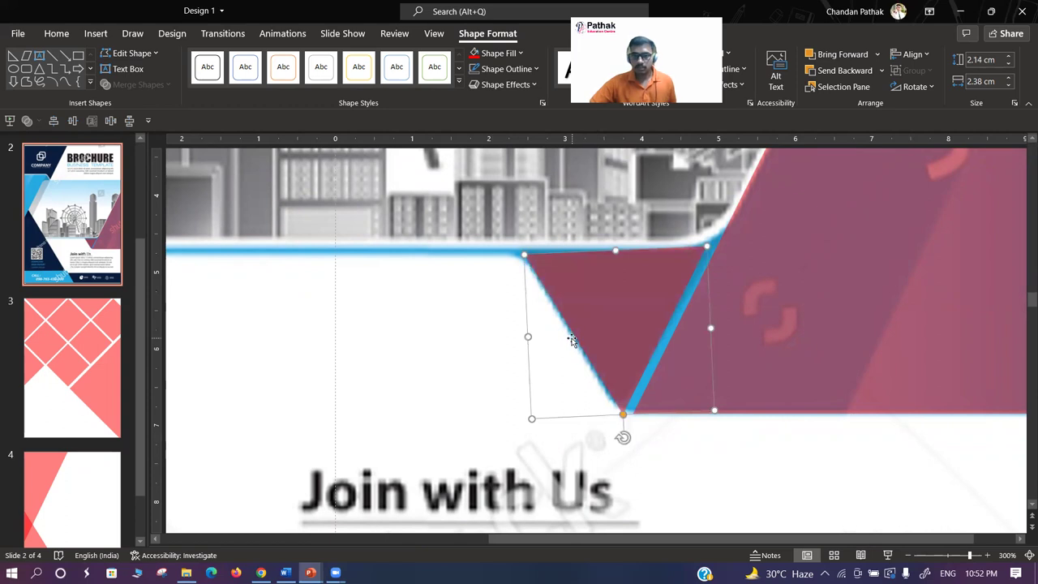
drag(611, 318, 611, 319)
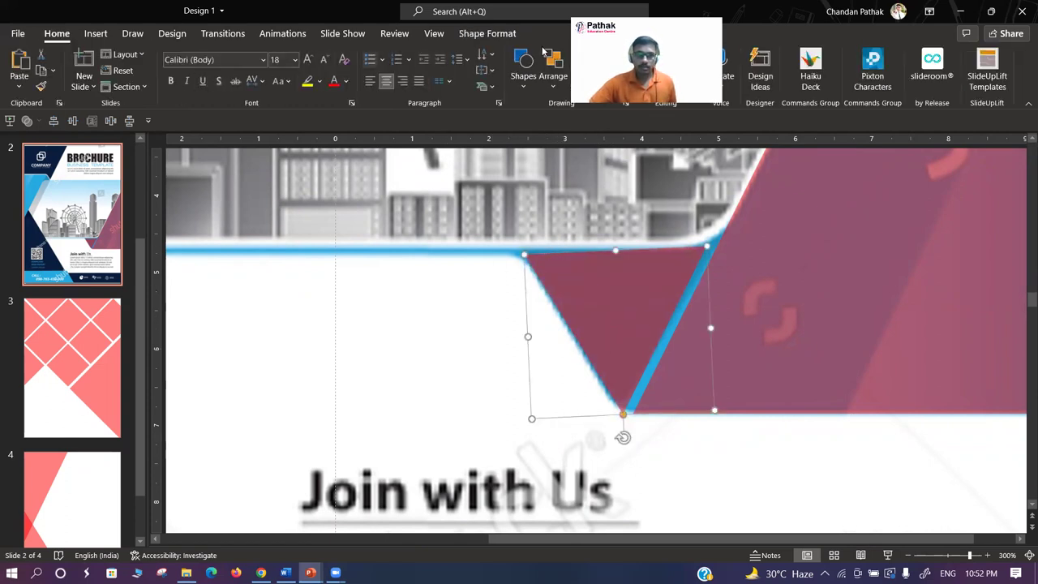
- With Edit Points, raise the triangle's top-left corner onto the blue edge
click(488, 34)
click(130, 52)
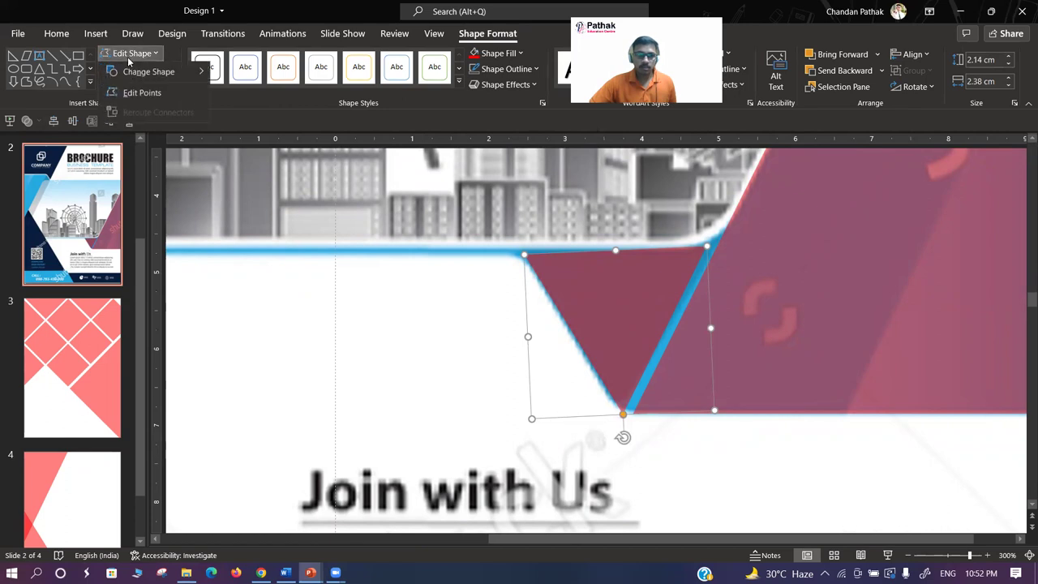
click(136, 92)
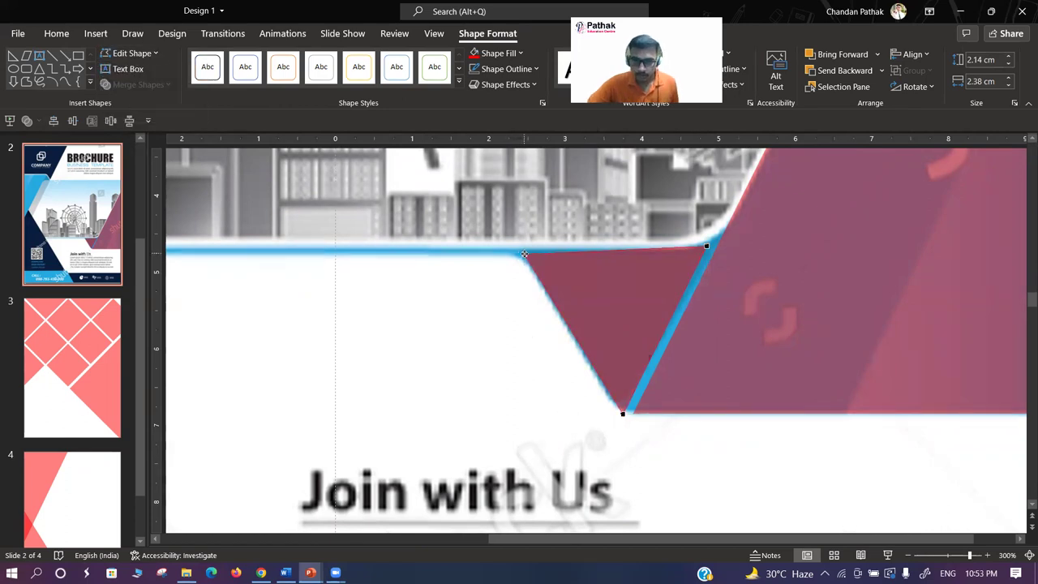
drag(524, 254, 524, 252)
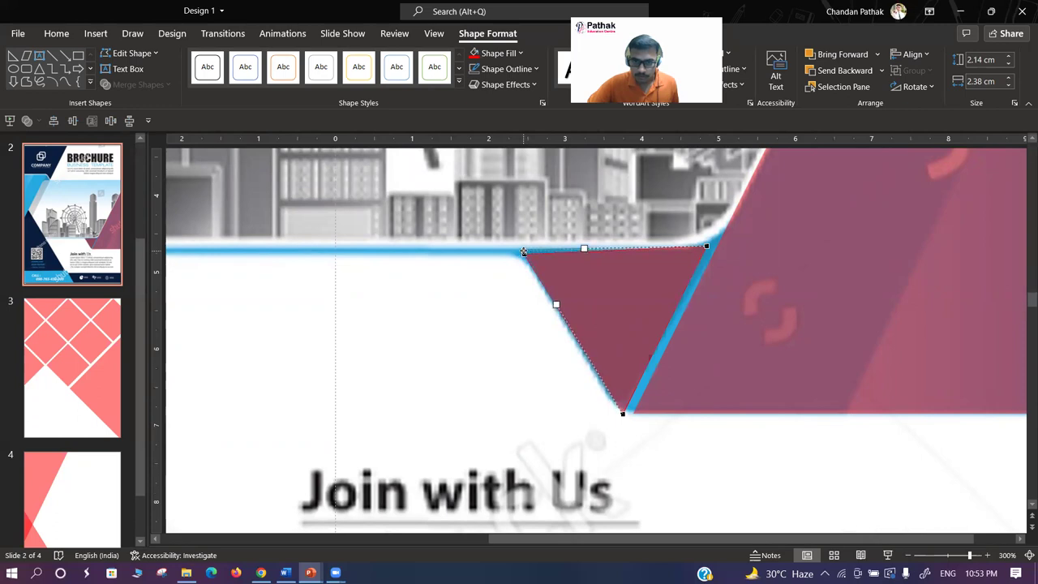
click(484, 313)
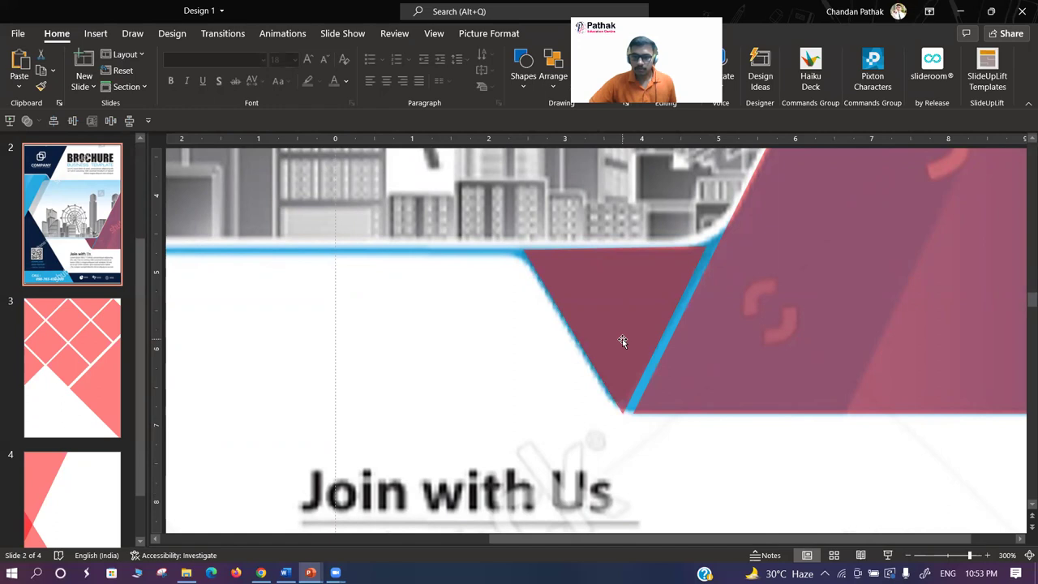
scroll(624, 343, down, 5)
scroll(624, 344, down, 5)
scroll(623, 344, down, 5)
scroll(658, 458, down, 3)
- Move the pink triangle pieces from the brochure slide onto slide 4
click(750, 424)
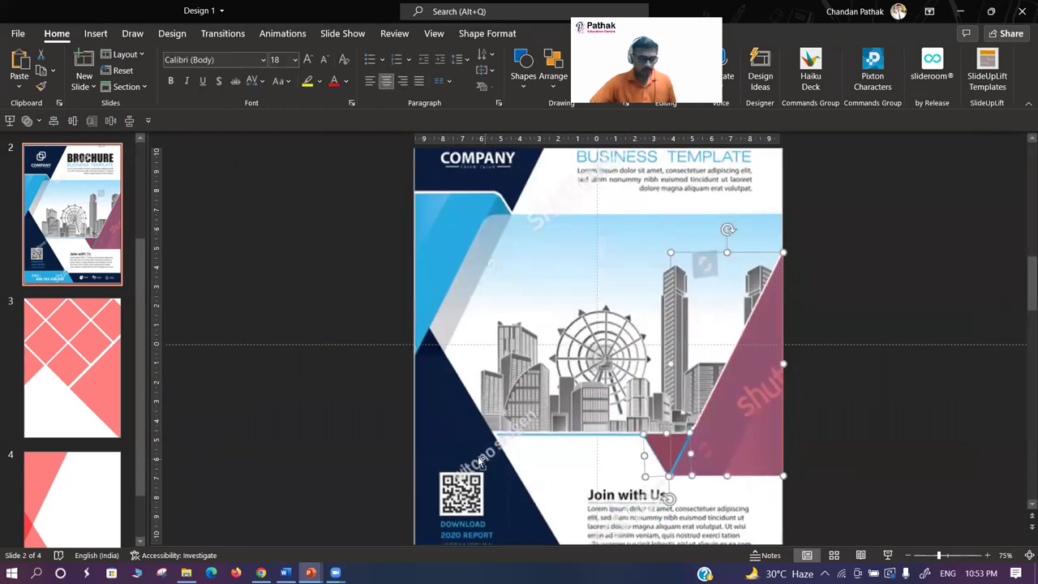
key(Delete)
click(89, 481)
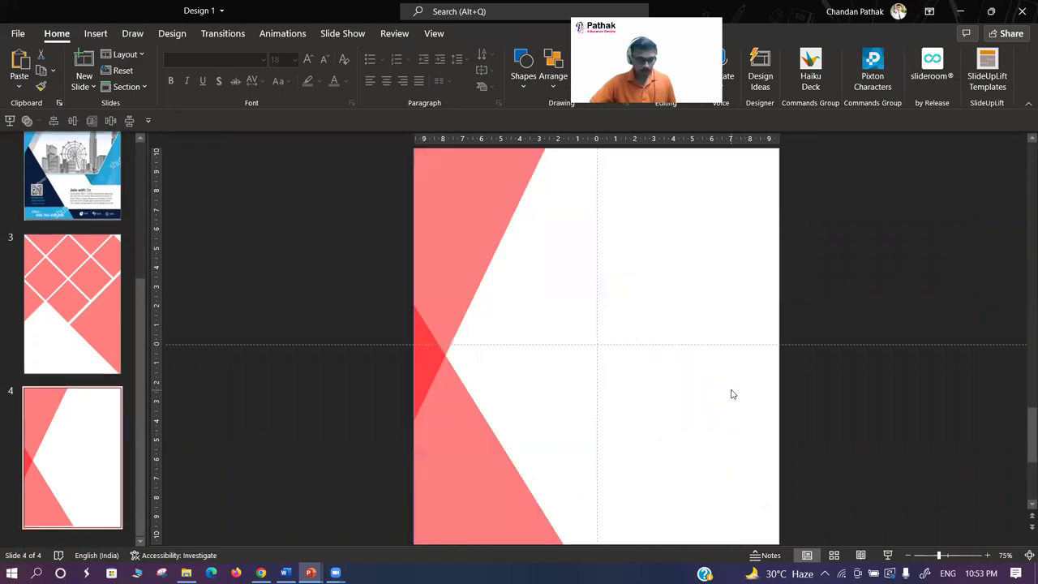
key(ctrl+v)
click(908, 353)
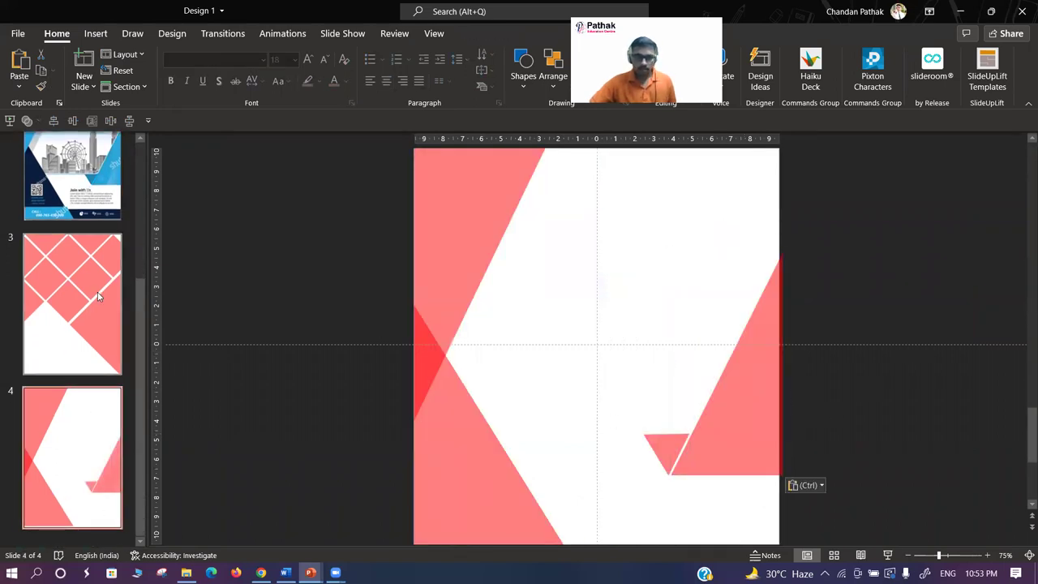
- Trim the large triangle's right side to slide 4's edge, then return to slide 2
click(755, 420)
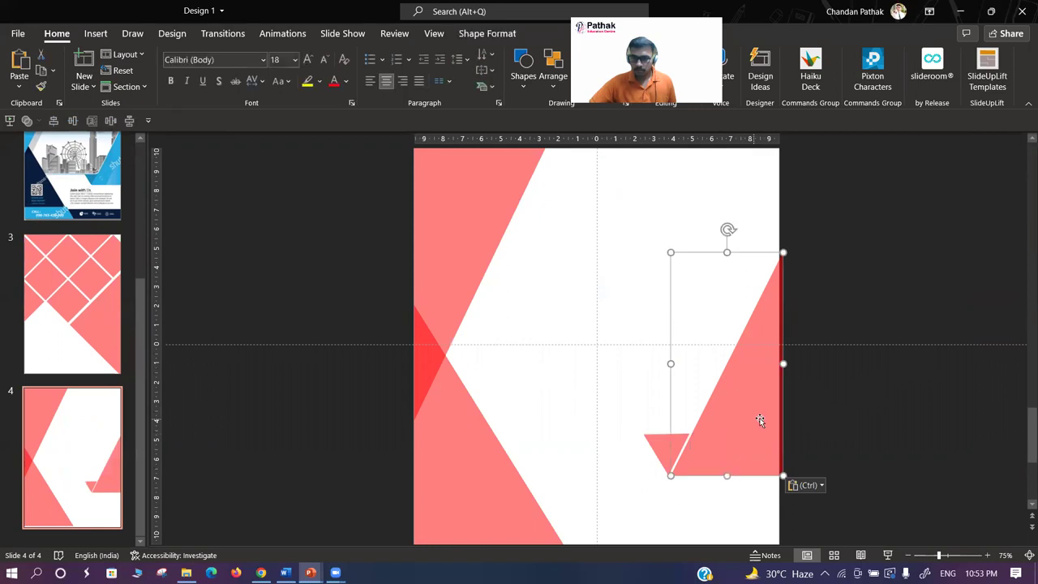
drag(783, 362, 778, 357)
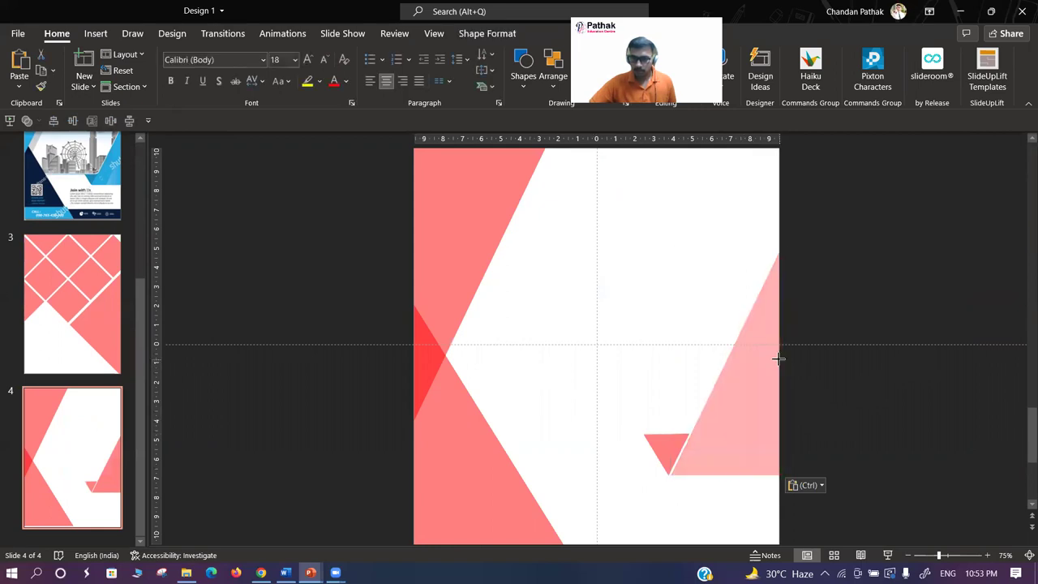
click(828, 434)
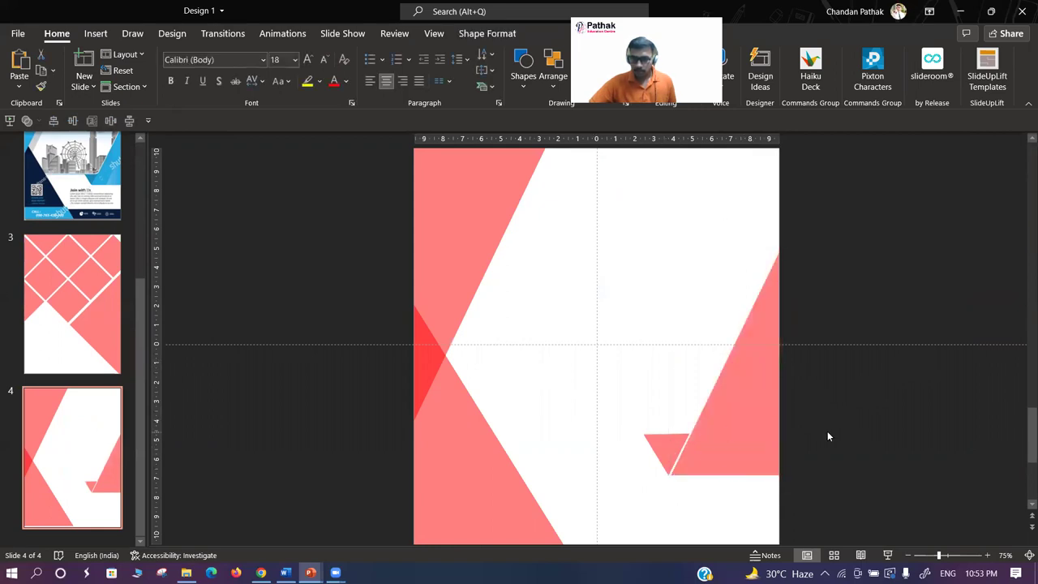
click(64, 216)
scroll(551, 404, down, 1)
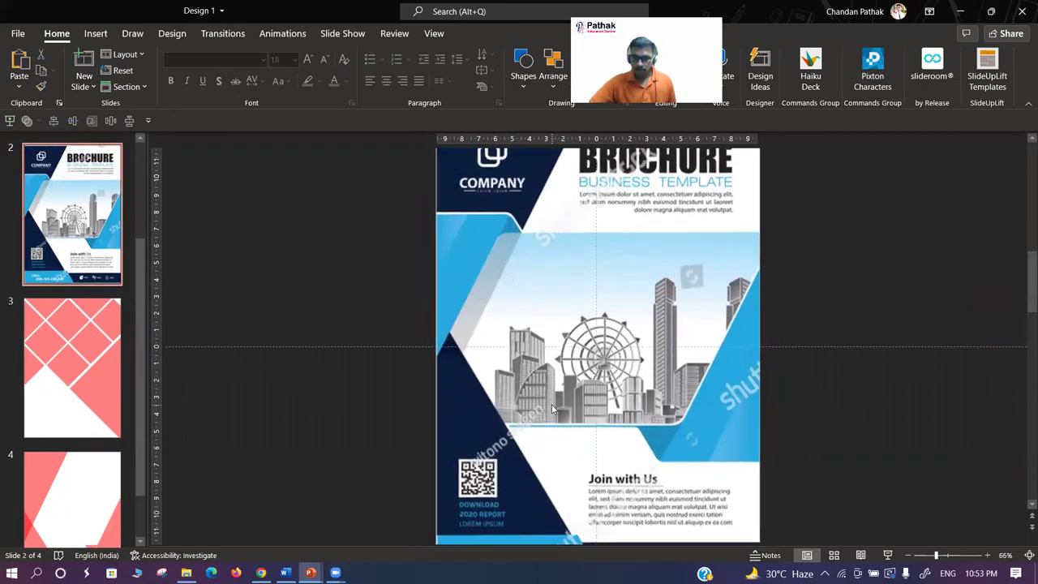
- Draw a red rectangle over the CALL bar and duplicate it over the bar's icon half
scroll(552, 403, down, 1)
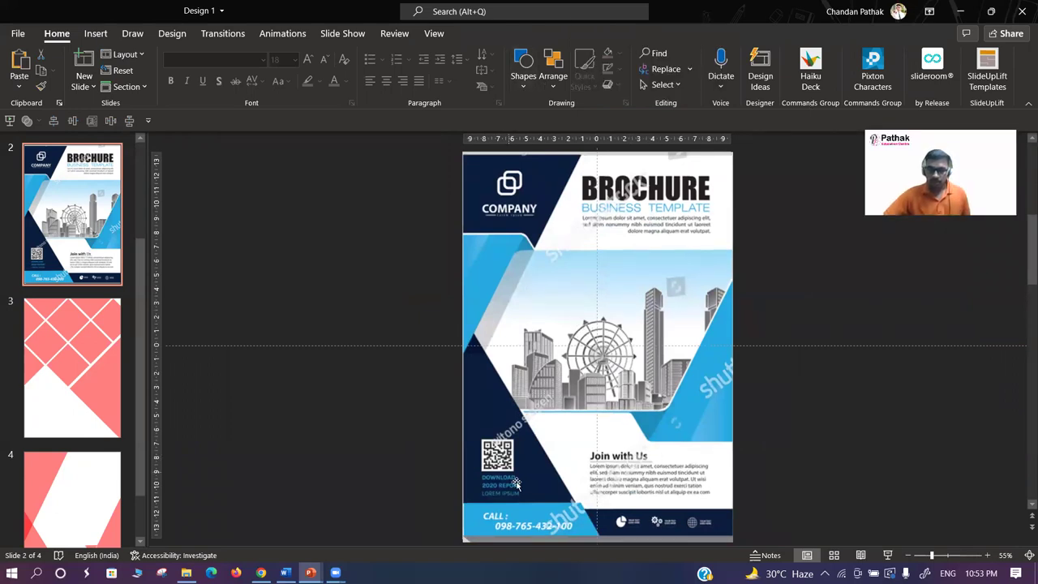
click(523, 71)
click(581, 120)
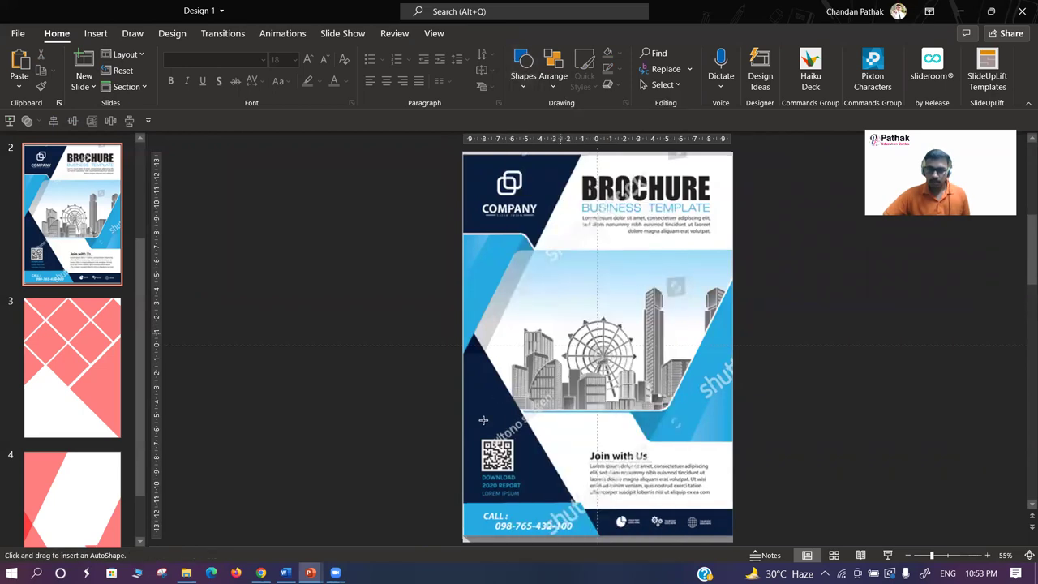
drag(462, 501, 597, 532)
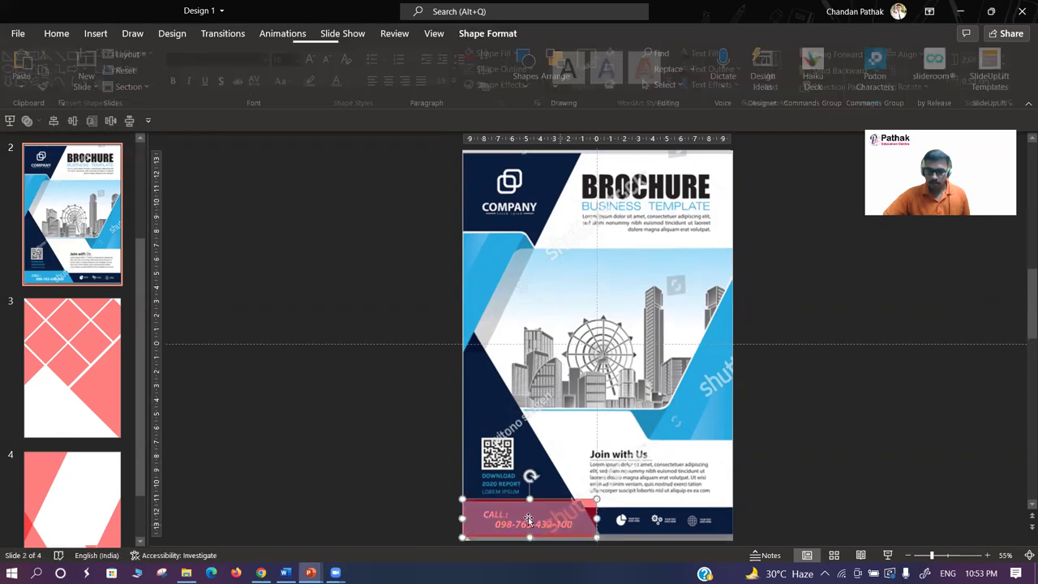
ctrl+drag(530, 525, 667, 527)
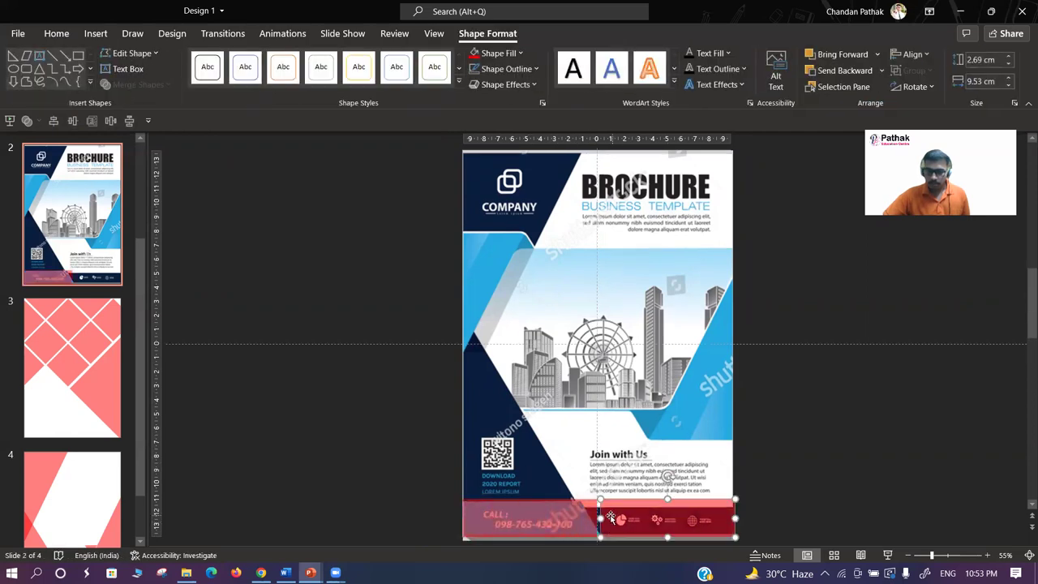
click(533, 513)
scroll(523, 506, up, 1)
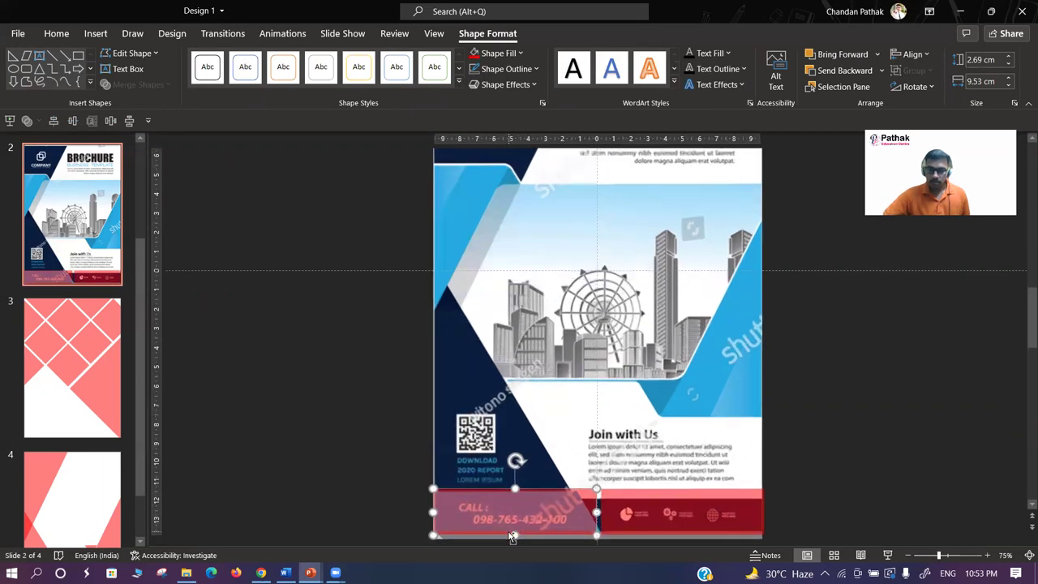
scroll(452, 473, up, 5)
scroll(452, 474, up, 2)
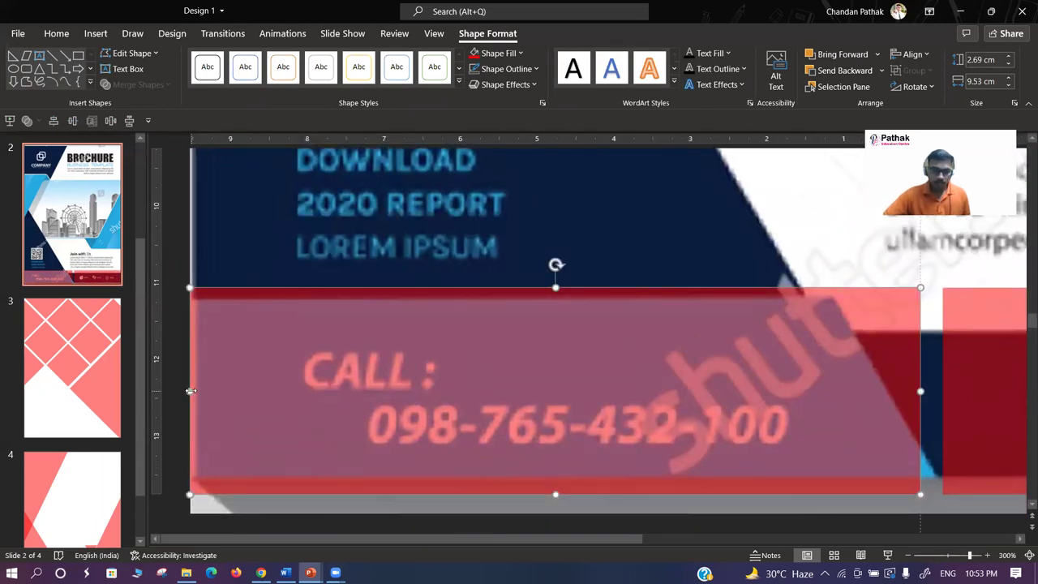
- Fit the CALL rectangle's left, bottom, top and right edges to the bar, making it 2.36 cm by 9.62 cm
key(Delete)
drag(199, 391, 193, 391)
drag(552, 490, 549, 479)
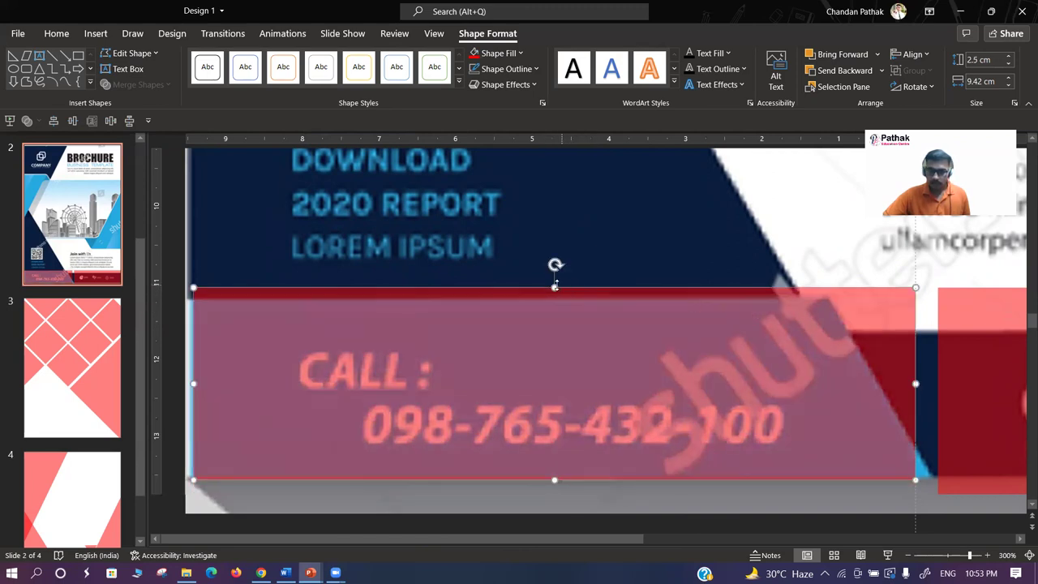
drag(553, 290, 555, 296)
drag(914, 388, 930, 388)
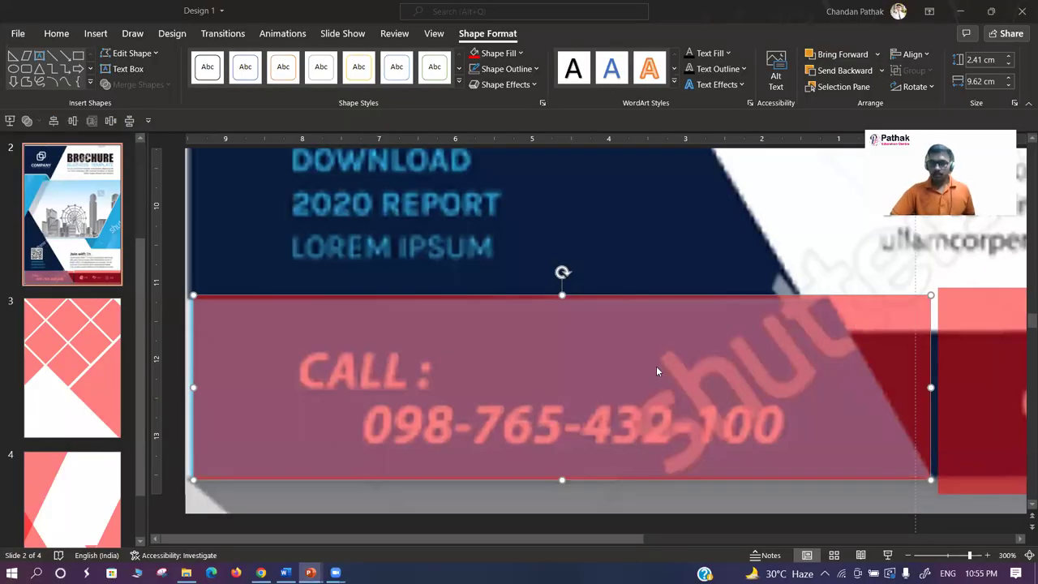
click(564, 298)
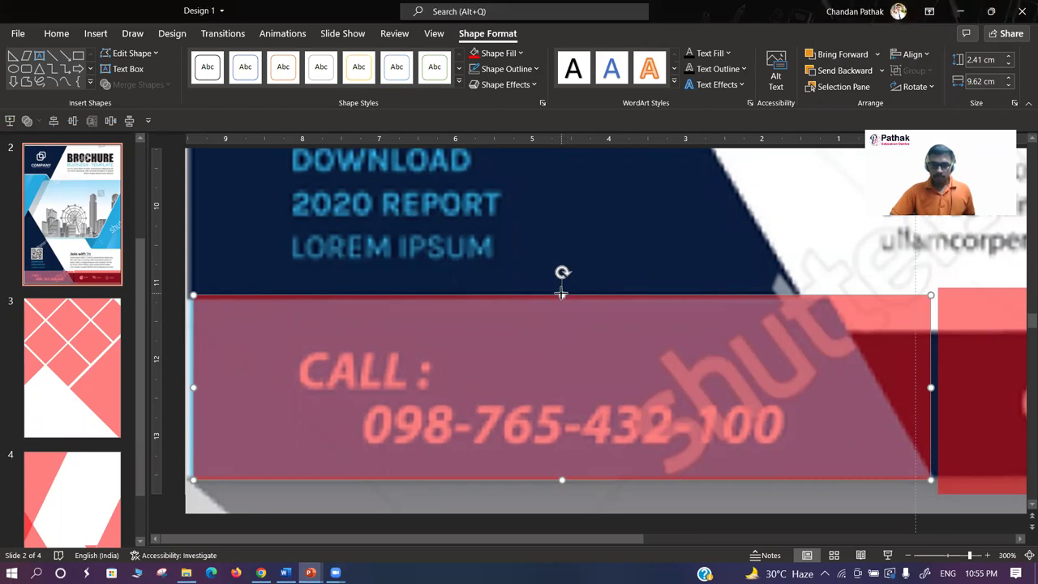
drag(561, 293, 560, 300)
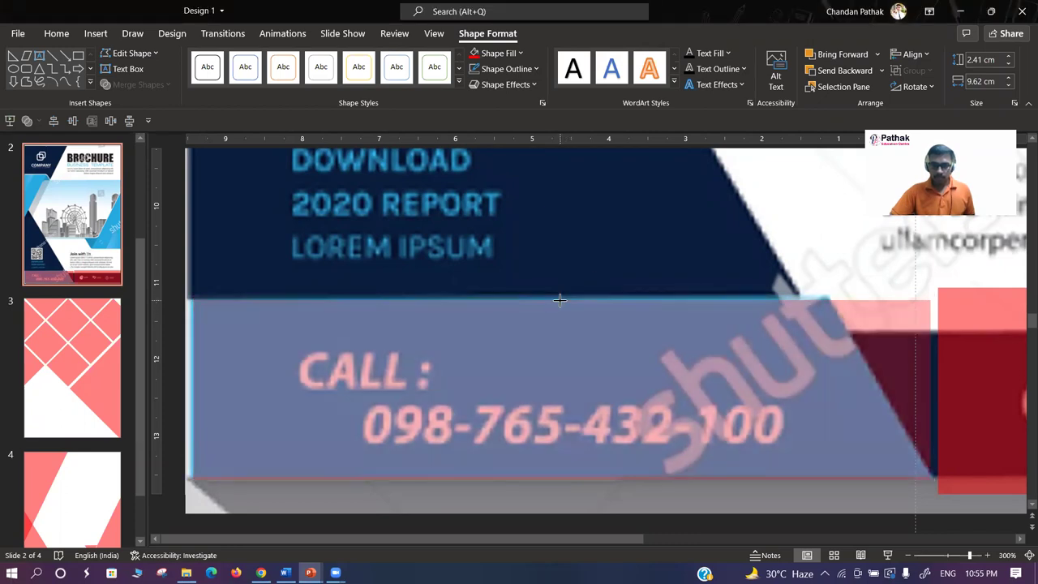
drag(560, 300, 560, 298)
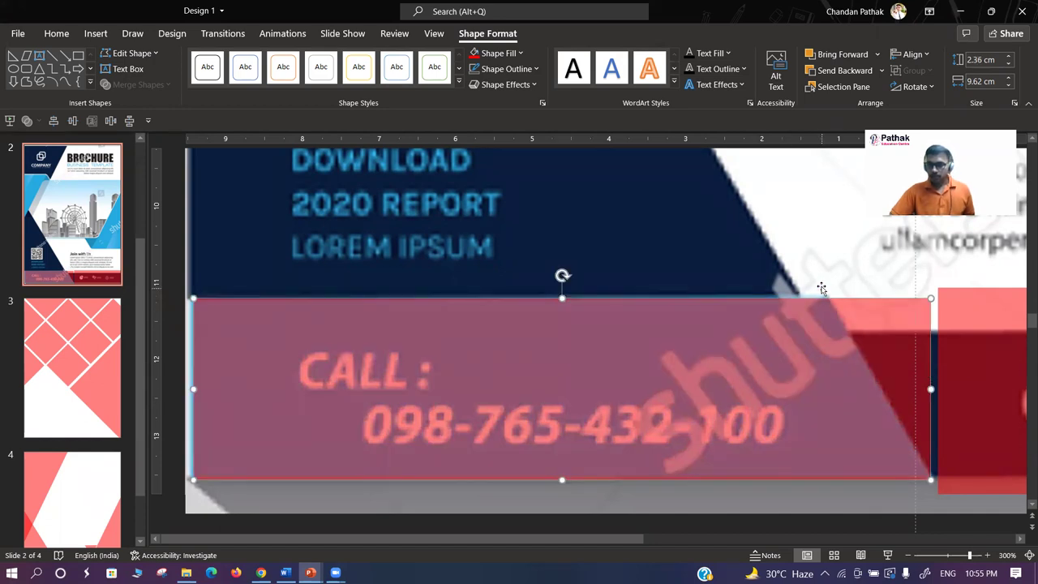
click(810, 260)
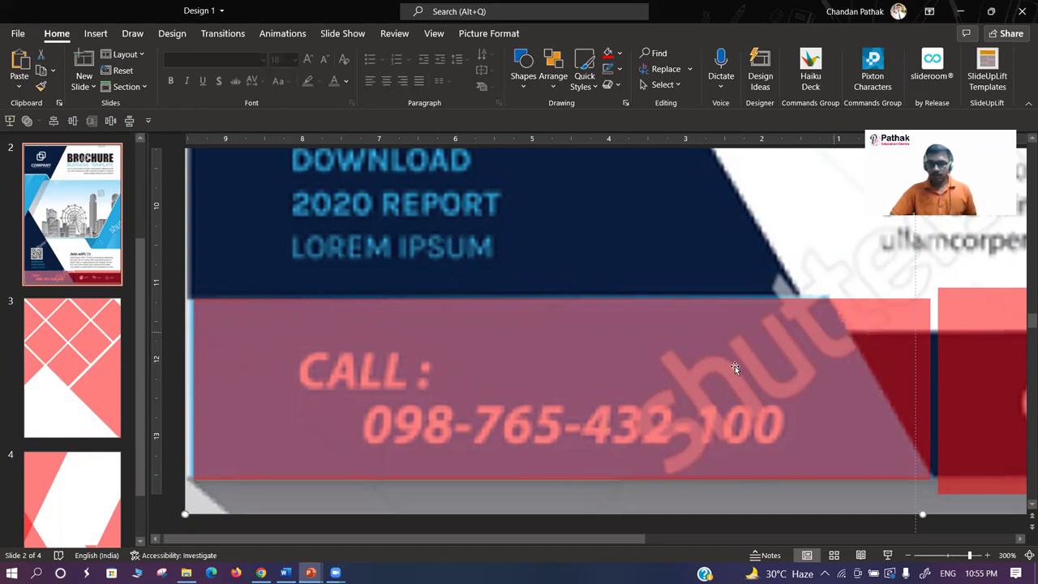
click(434, 381)
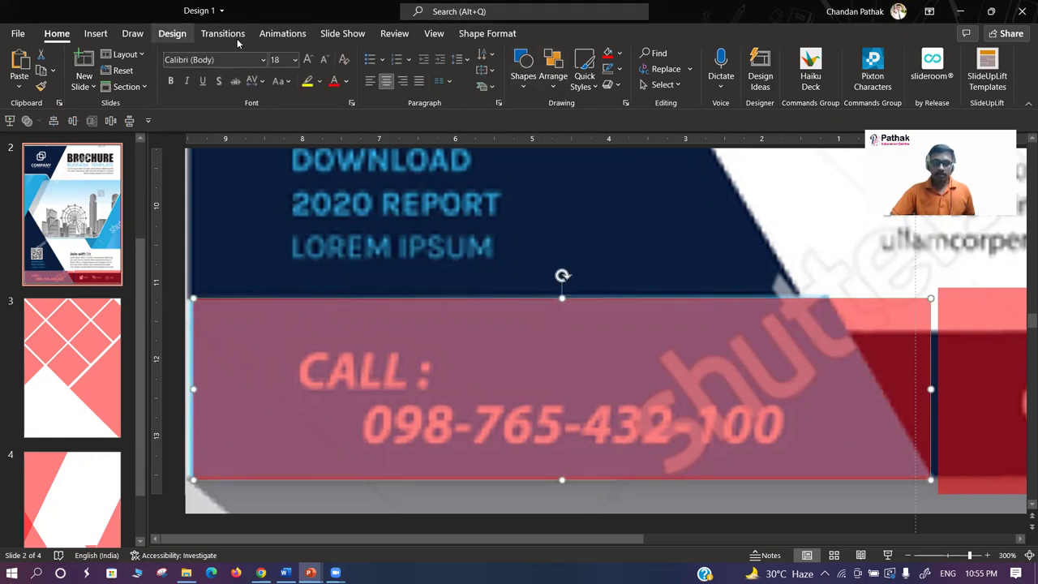
- Slant the CALL rectangle's right end along the blue diagonal by moving its right-hand corner points
click(488, 33)
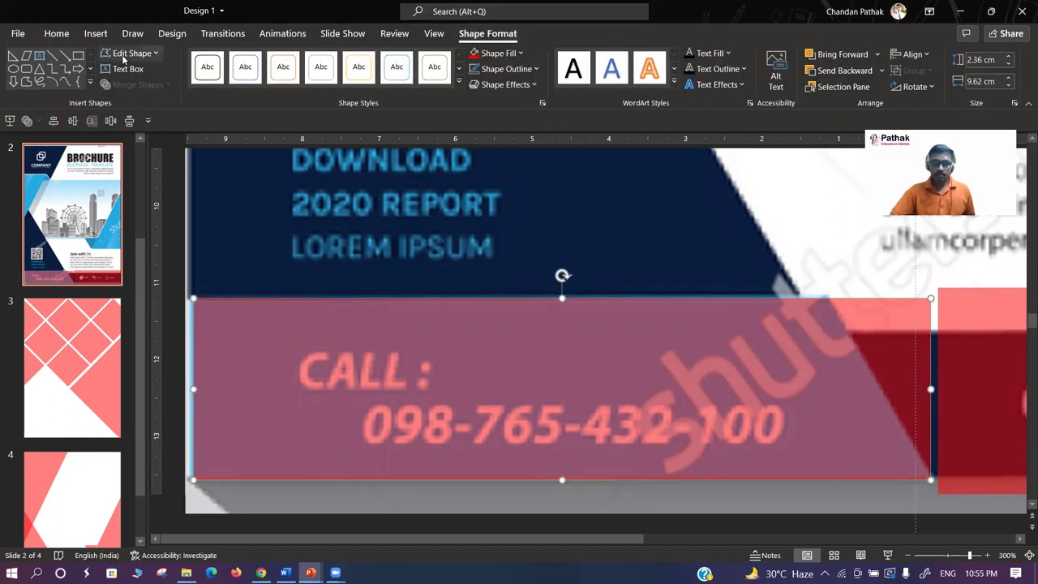
click(130, 52)
click(136, 90)
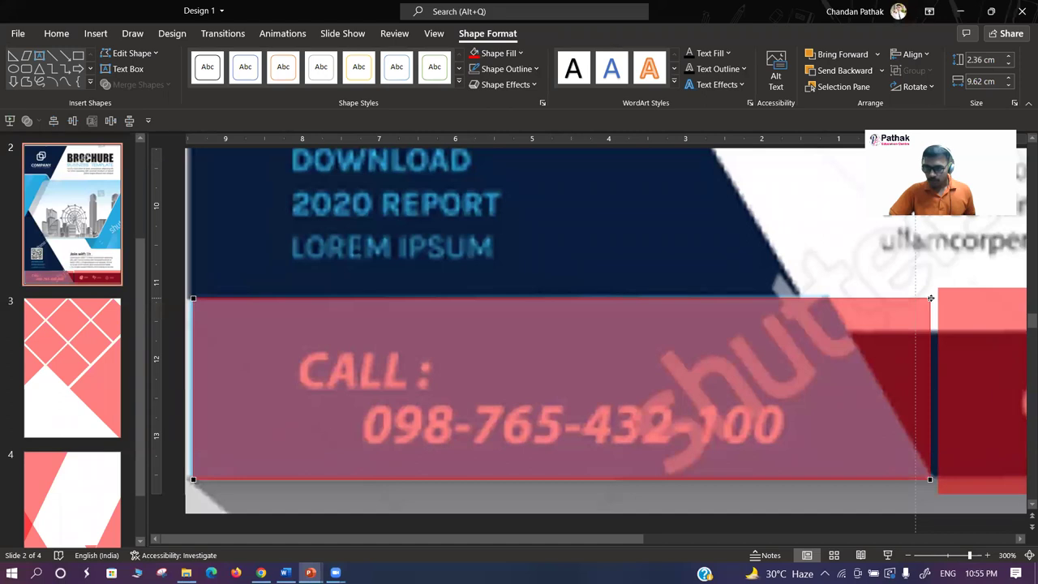
drag(930, 298, 828, 298)
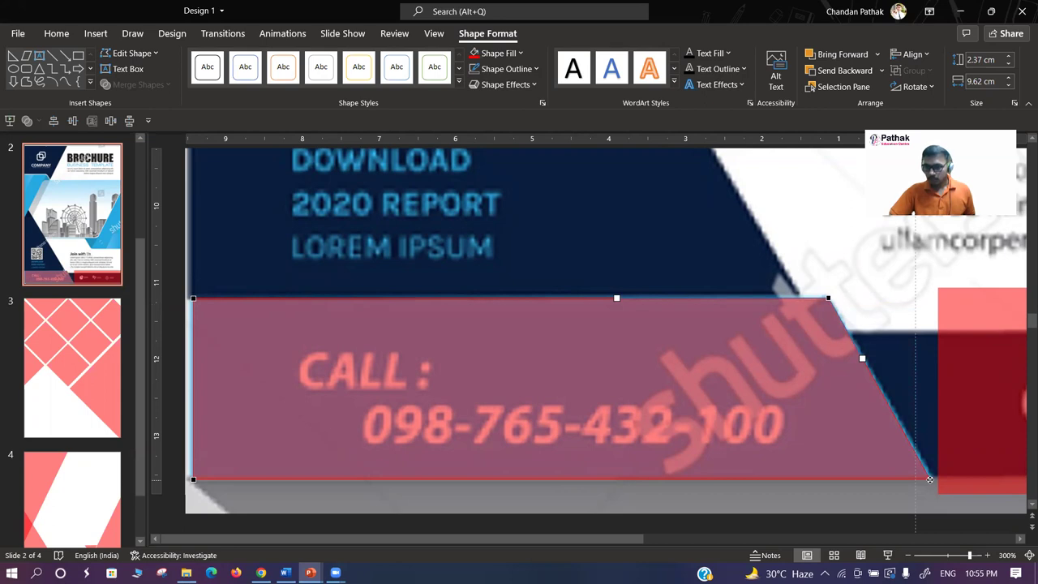
drag(929, 479, 931, 479)
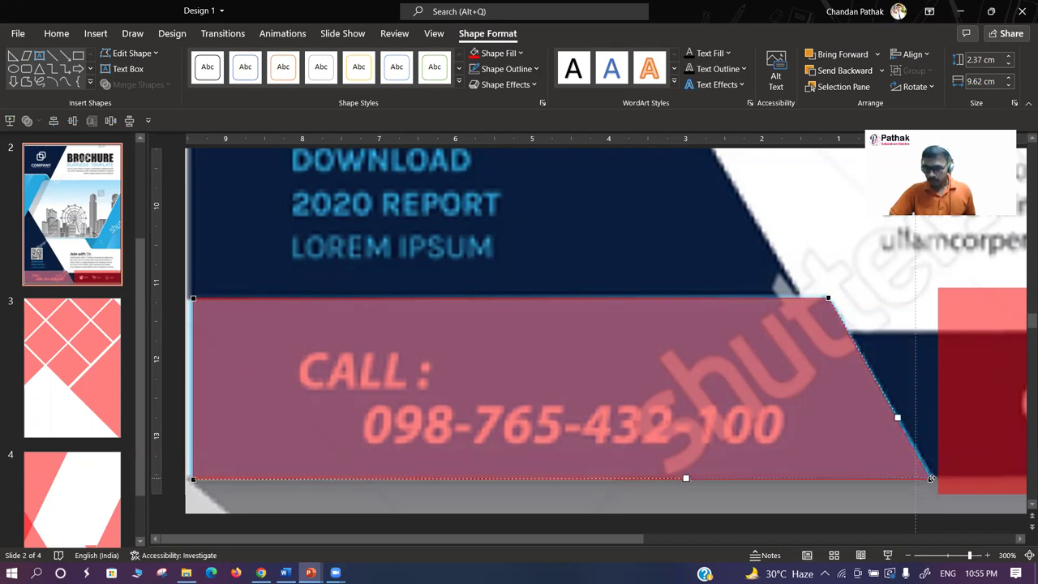
drag(931, 479, 931, 480)
drag(931, 480, 931, 479)
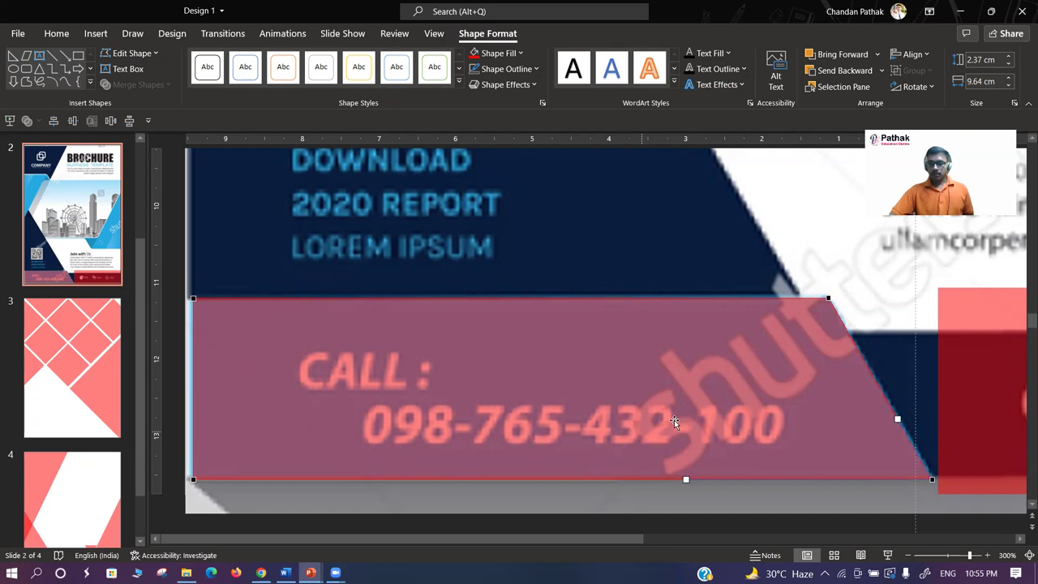
click(844, 233)
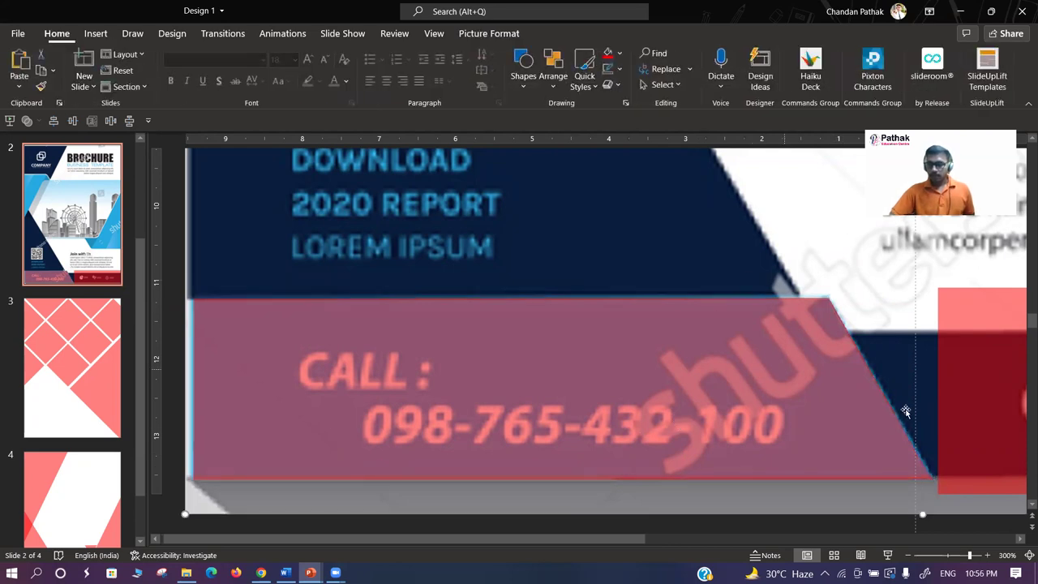
- Pull the right red rectangle's right edge inward and nudge its bottom edge down
ctrl+scroll(835, 404, down, 2)
ctrl+scroll(730, 405, down, 1)
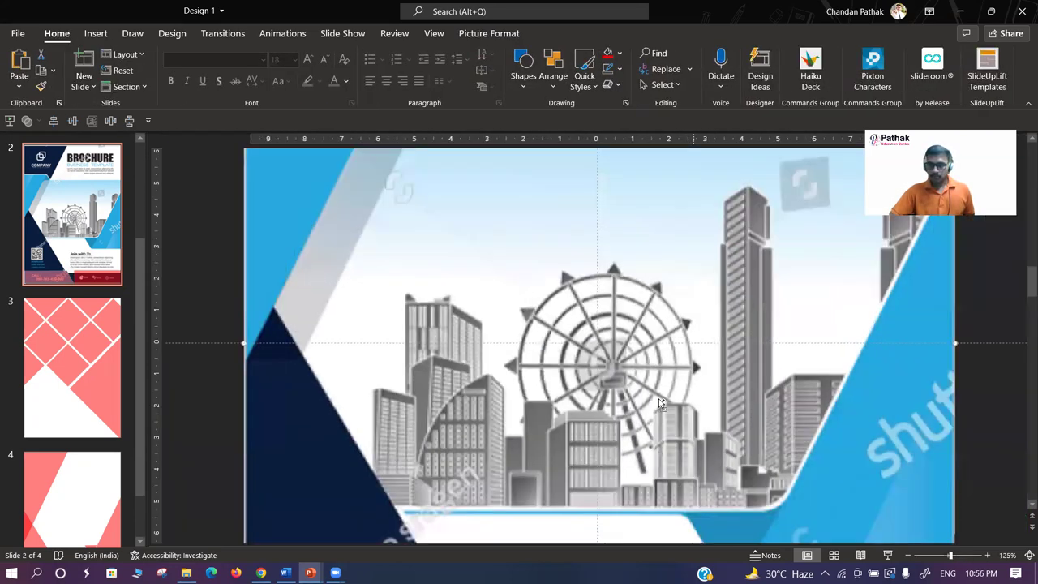
ctrl+scroll(594, 407, down, 1)
scroll(647, 430, down, 2)
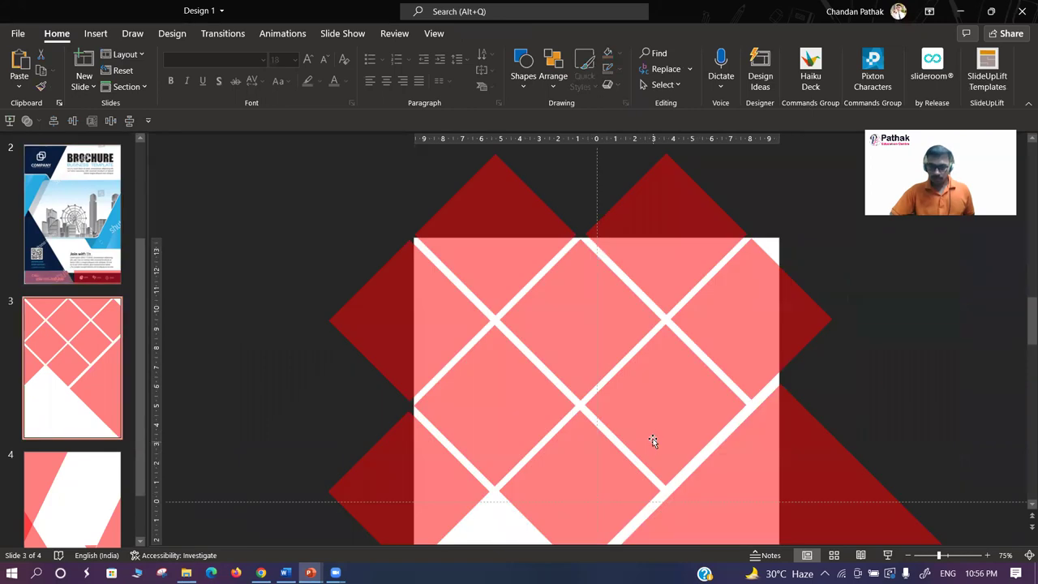
scroll(333, 355, up, 1)
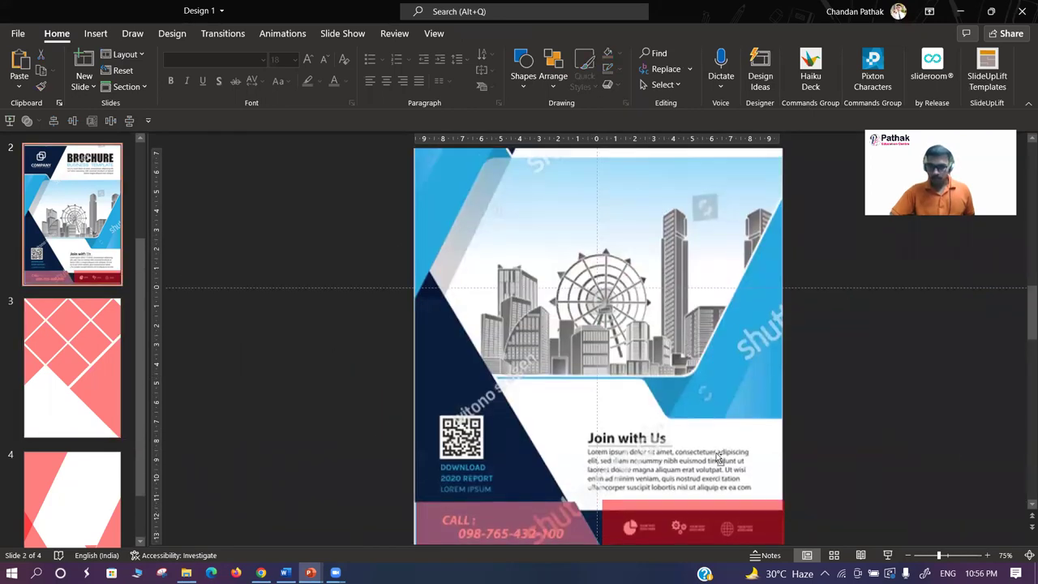
ctrl+scroll(718, 458, up, 3)
click(701, 446)
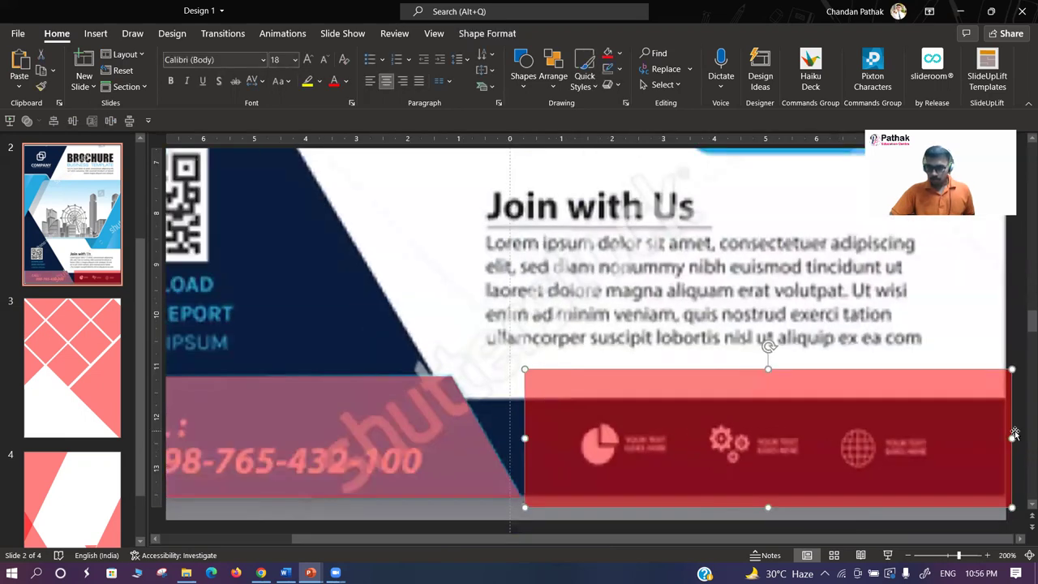
drag(1011, 438, 1003, 438)
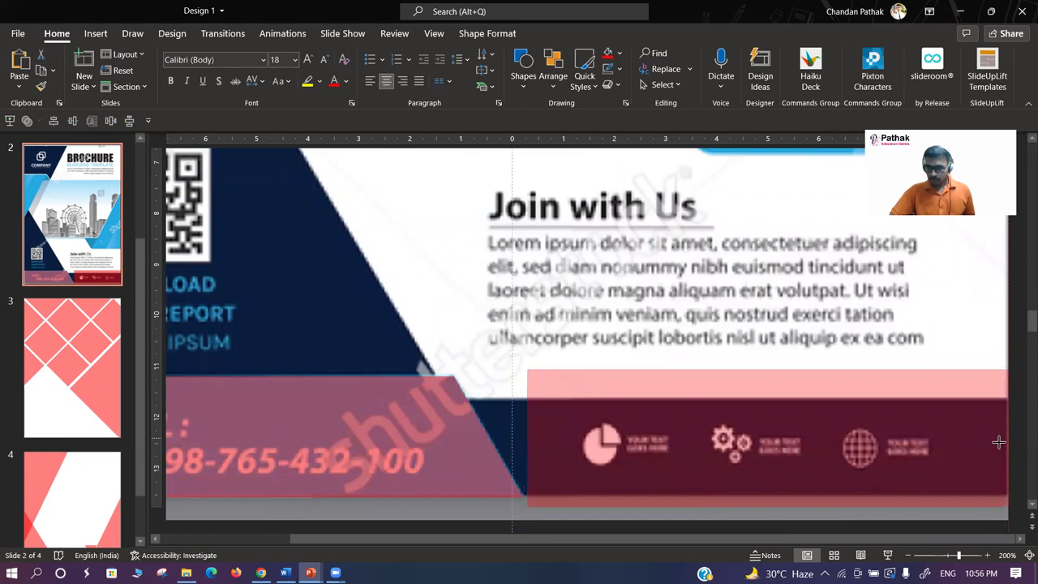
drag(1005, 437, 1006, 437)
click(773, 493)
drag(772, 493, 773, 498)
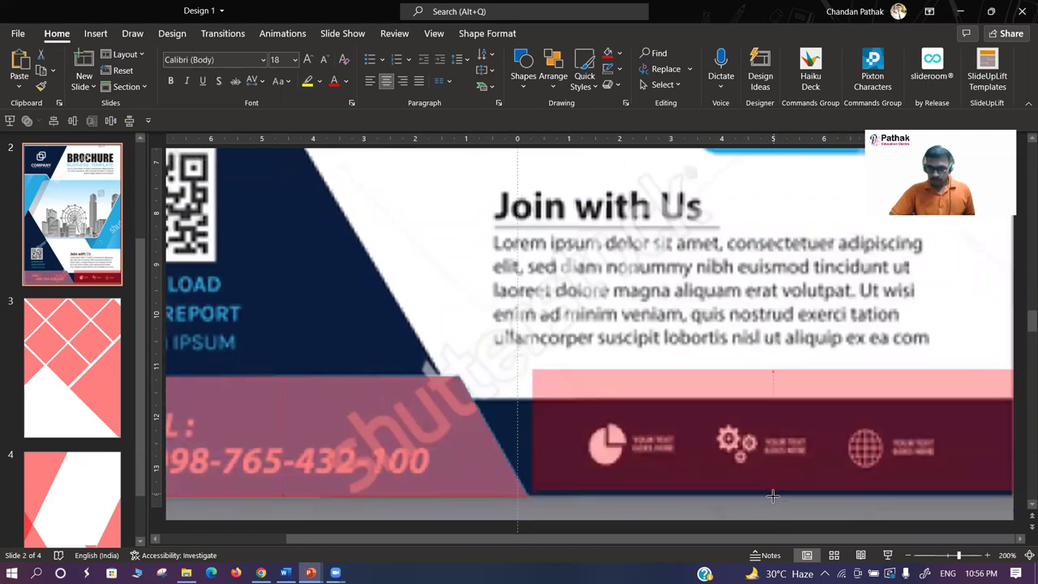
scroll(711, 492, up, 10)
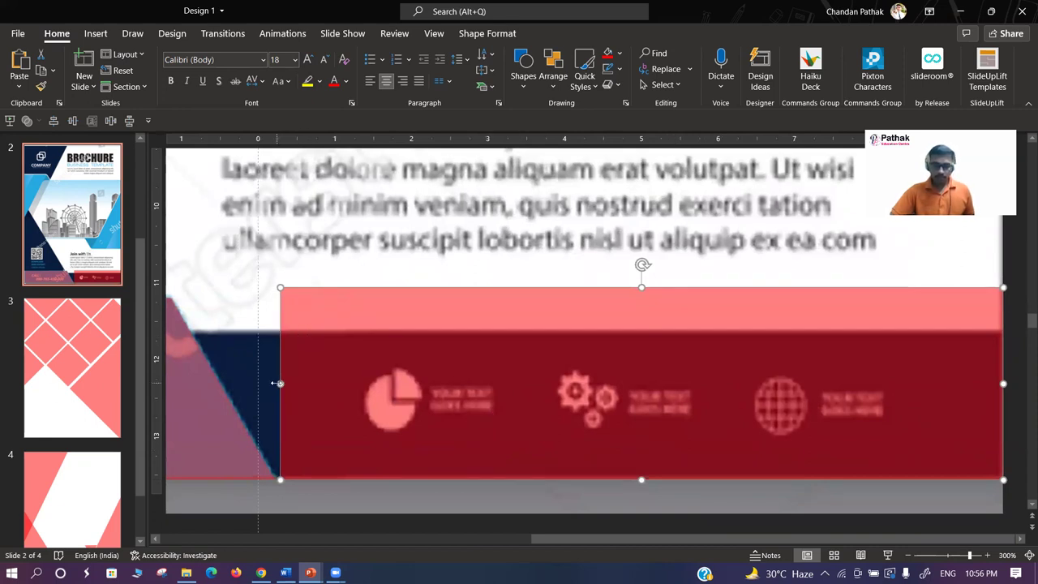
- Extend the rectangle's left edge under the slant and lower its top to the dark bar
mouse_move(277, 383)
mouse_down()
mouse_move(176, 369)
mouse_move(193, 370)
mouse_up()
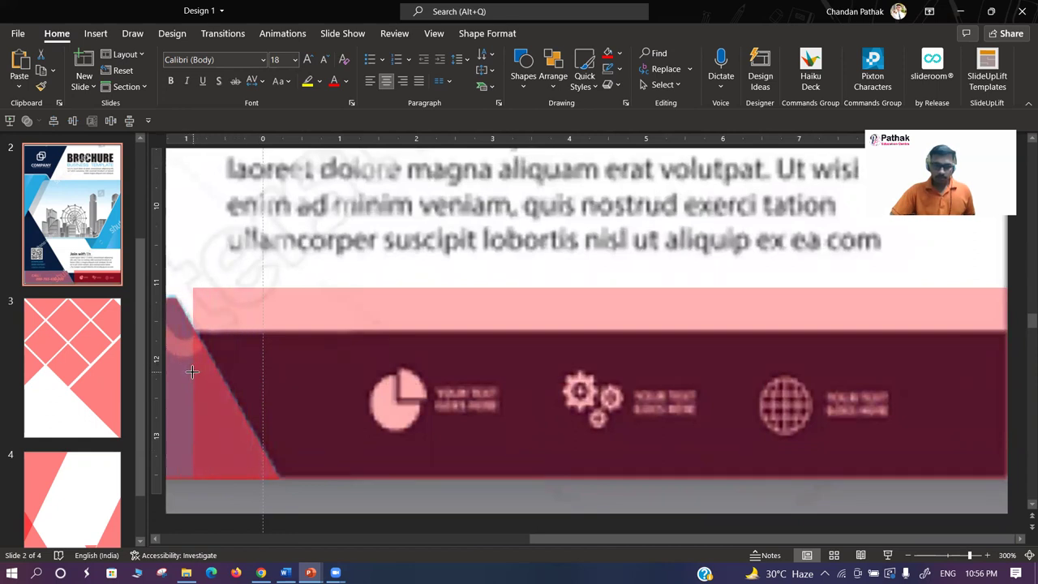
drag(600, 287, 593, 330)
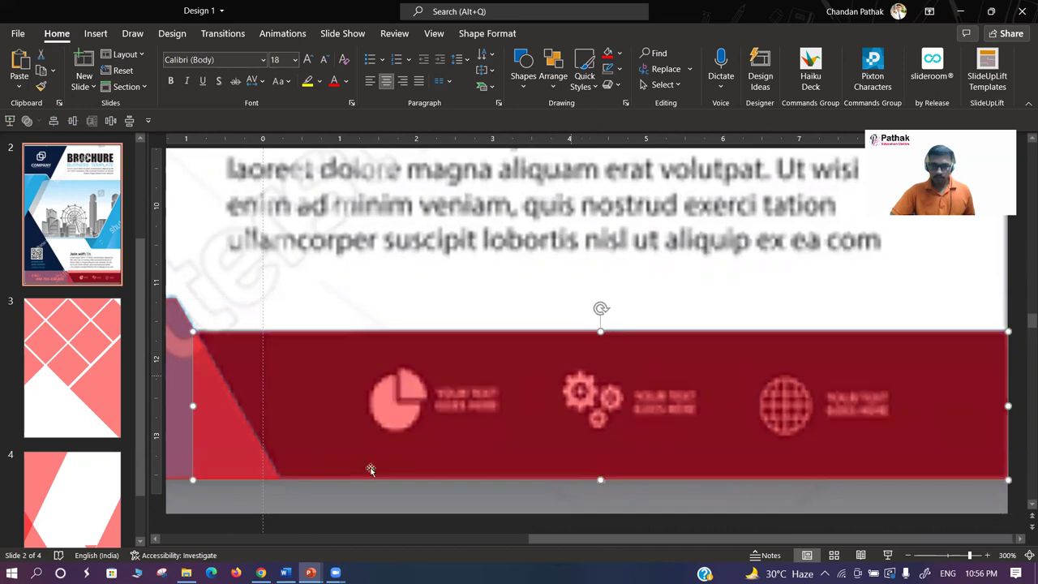
scroll(369, 402, down, 10)
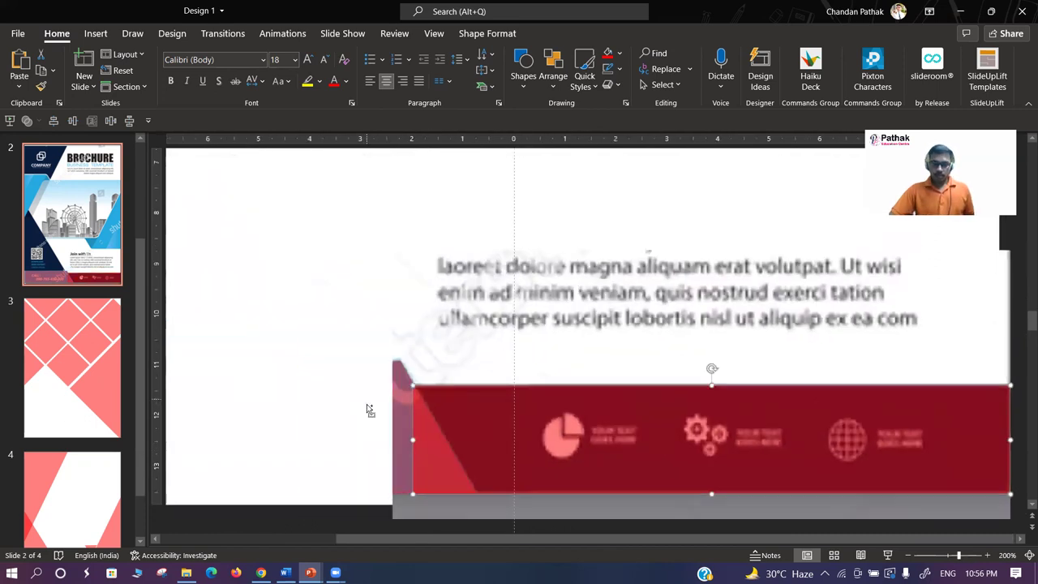
scroll(367, 404, down, 3)
- Move both red bar overlays from the brochure onto slide 4 and resize the bottom red band
scroll(328, 433, down, 2)
shift+click(369, 464)
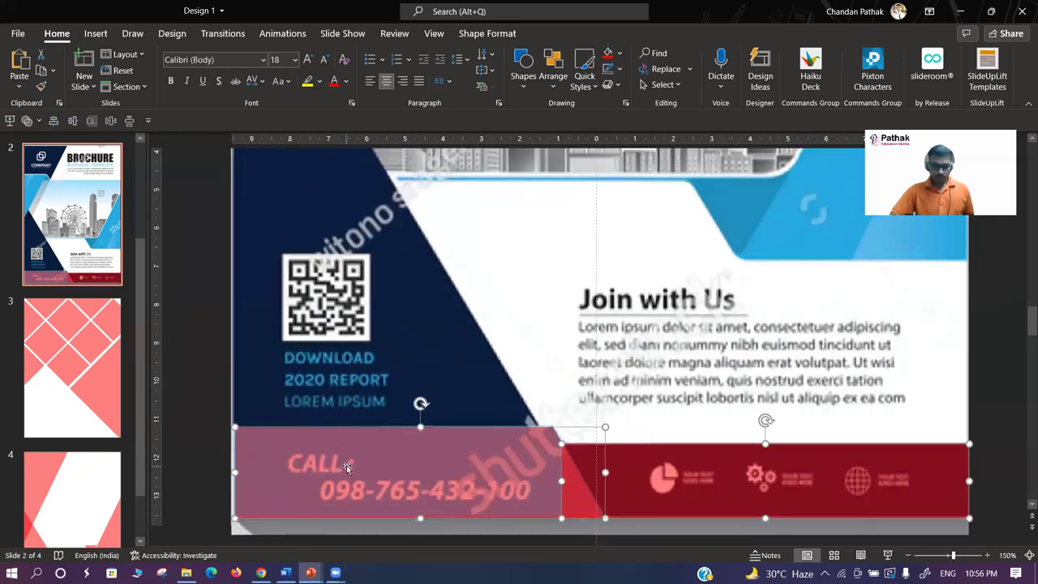
key(Delete)
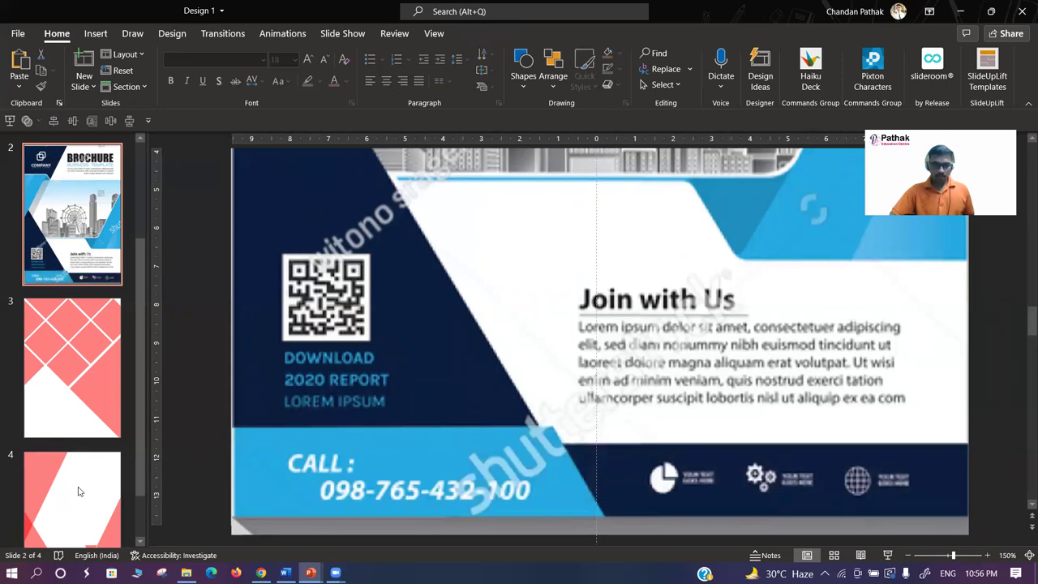
scroll(72, 463, down, 1)
click(73, 464)
key(ctrl+v)
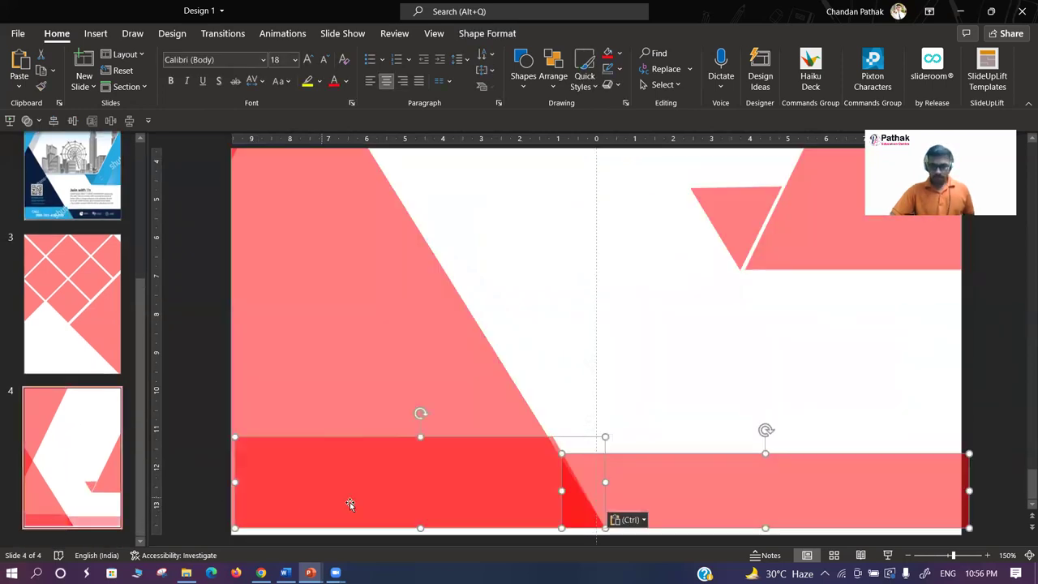
click(208, 467)
click(323, 486)
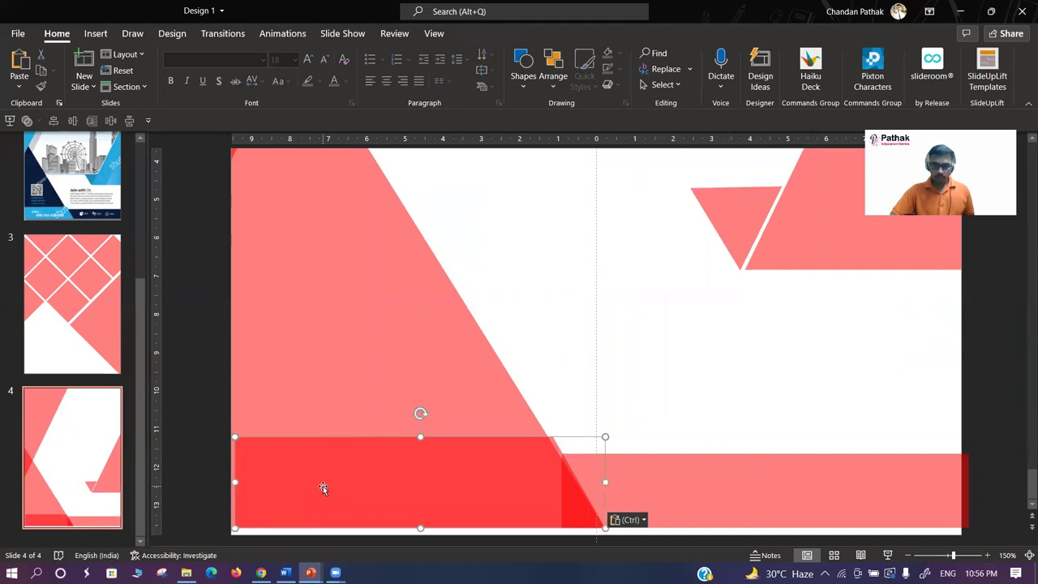
drag(234, 481, 230, 482)
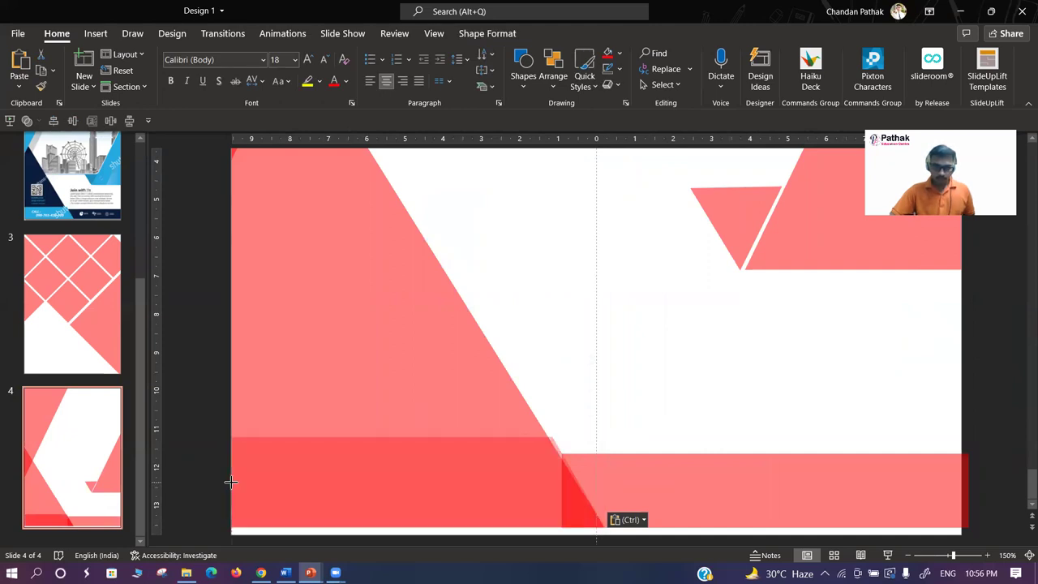
- Trim the pink bottom band's right edge so it ends at the slide edge
click(245, 484)
click(694, 489)
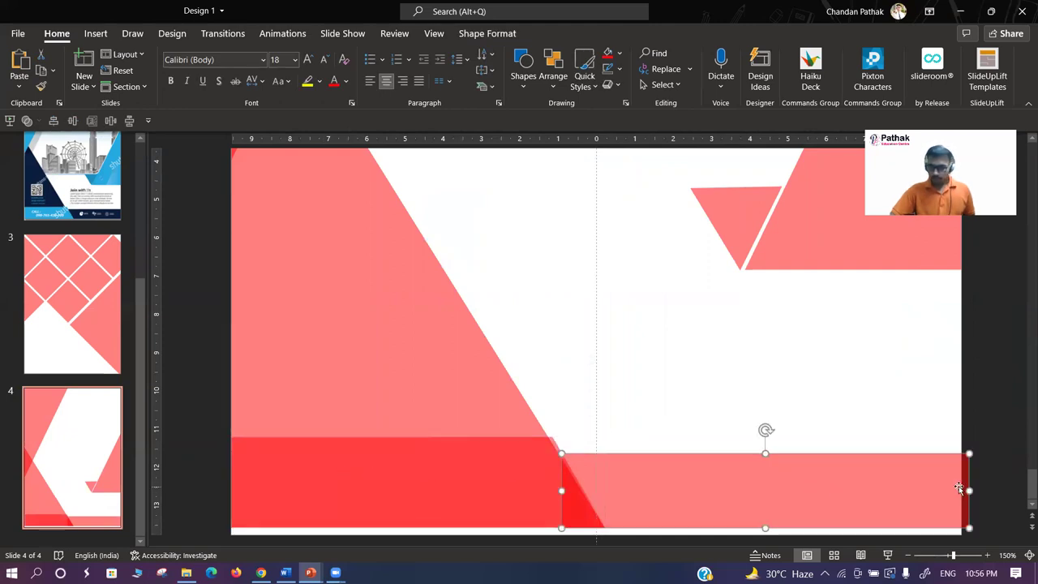
drag(968, 490, 961, 490)
click(541, 479)
scroll(517, 465, up, 10)
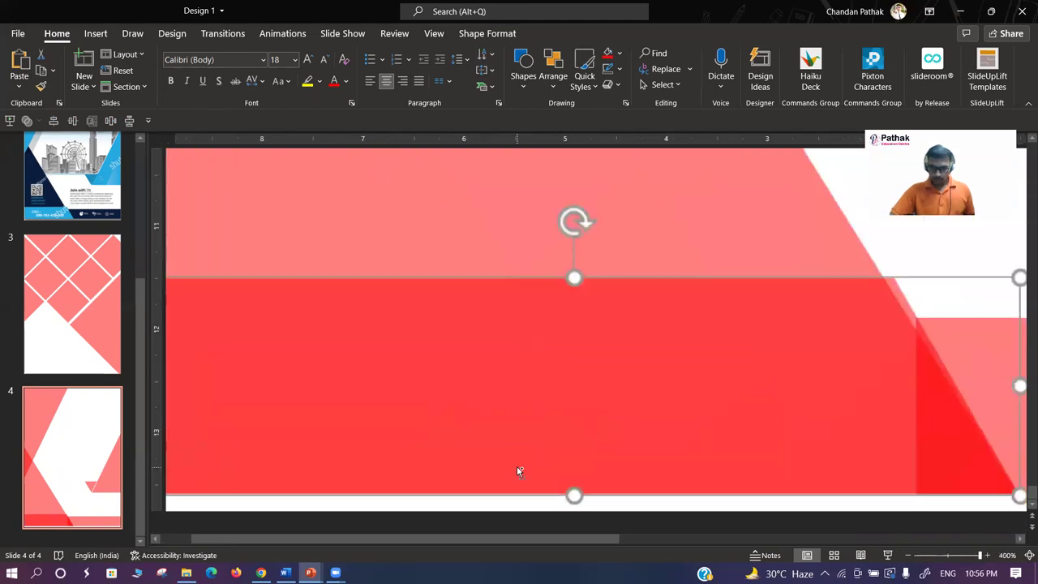
drag(474, 537, 558, 536)
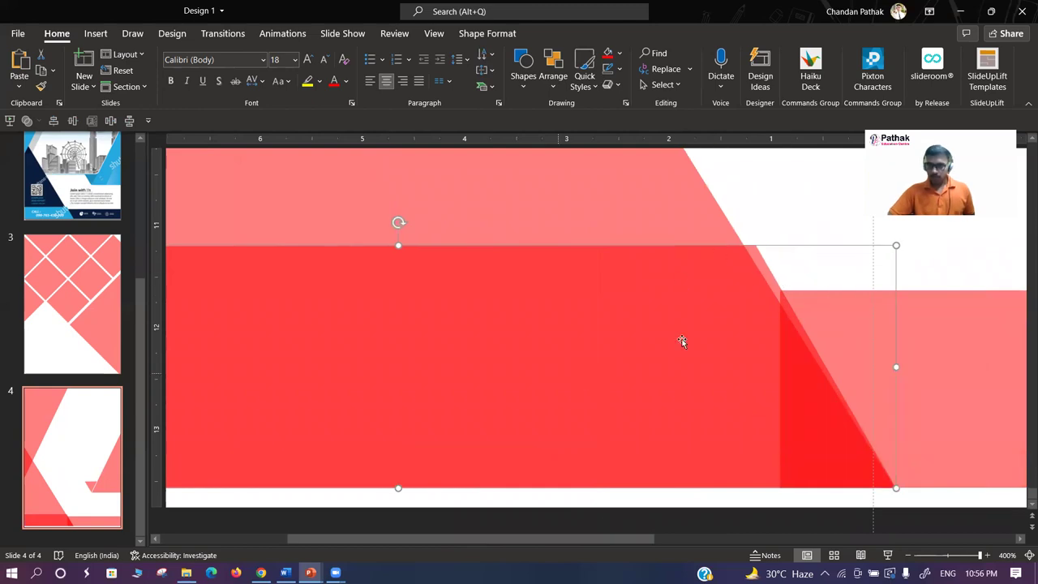
- Using Edit Points, shift the red band's top-right vertex along the slant
click(487, 34)
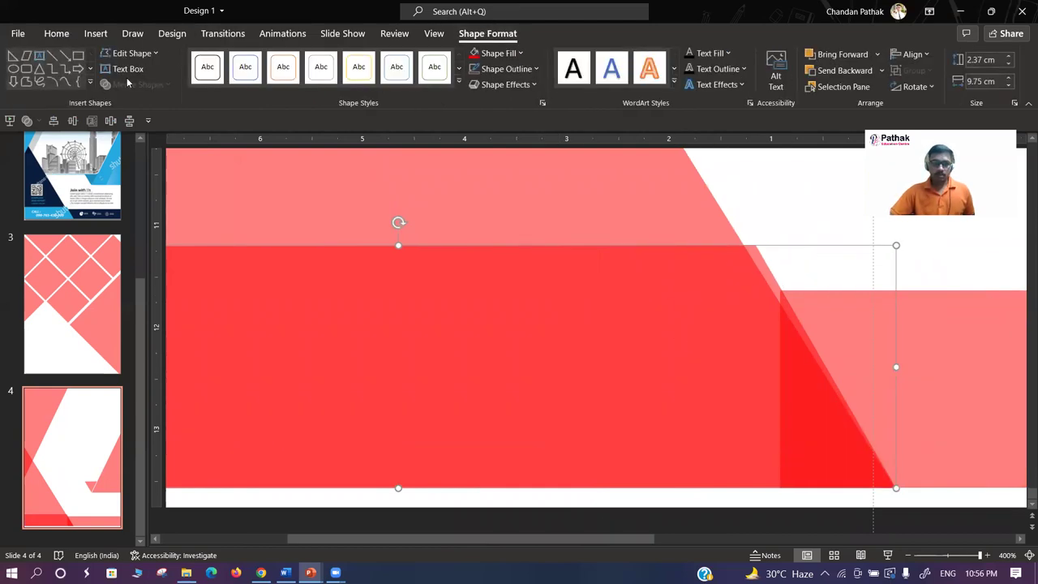
click(133, 53)
click(138, 93)
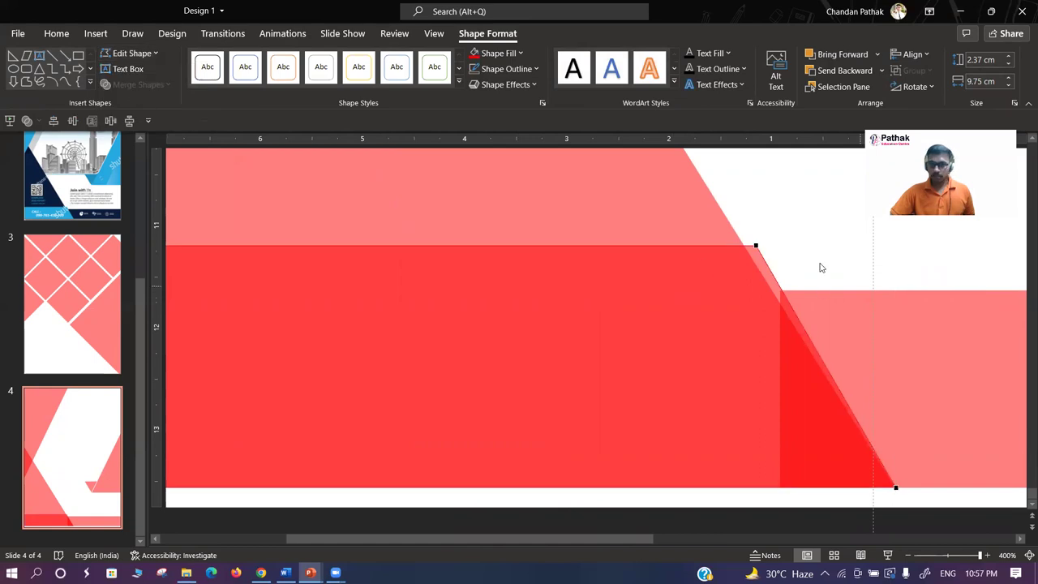
drag(757, 245, 743, 244)
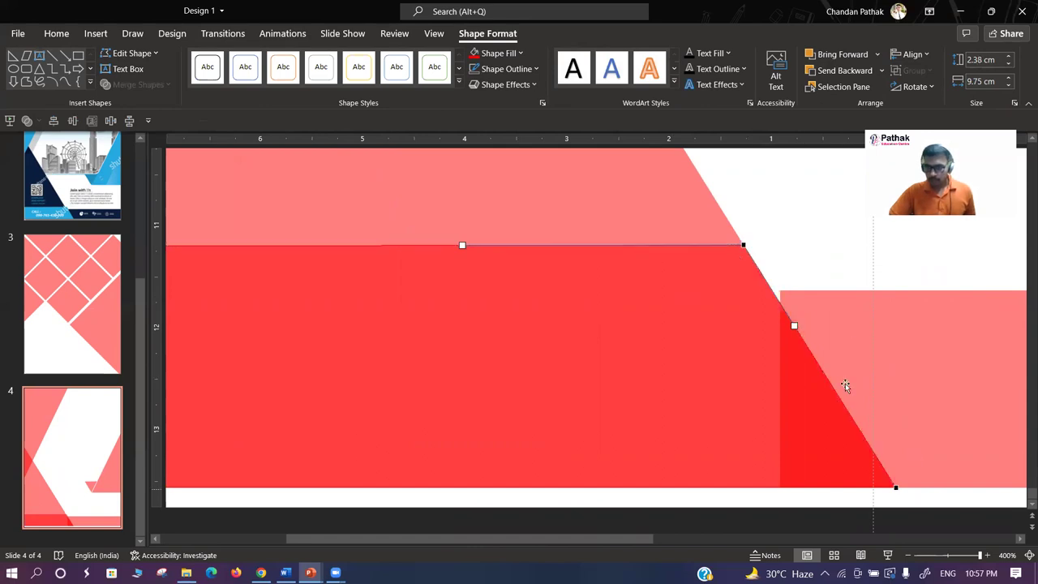
- Lower the right pink band's top edge so it measures 1.79 cm by 10.44 cm
click(867, 326)
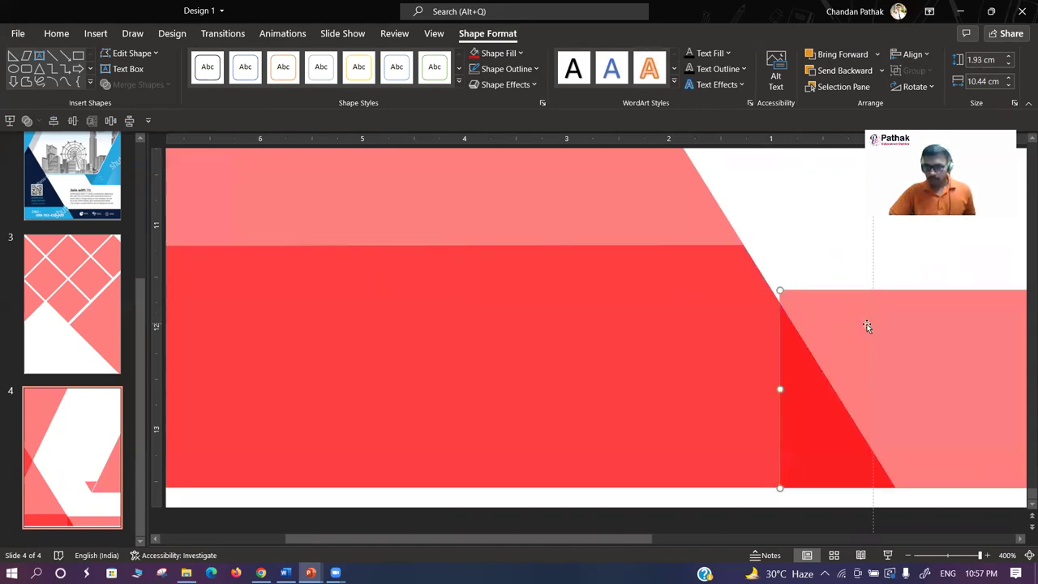
ctrl+scroll(849, 328, down, 5)
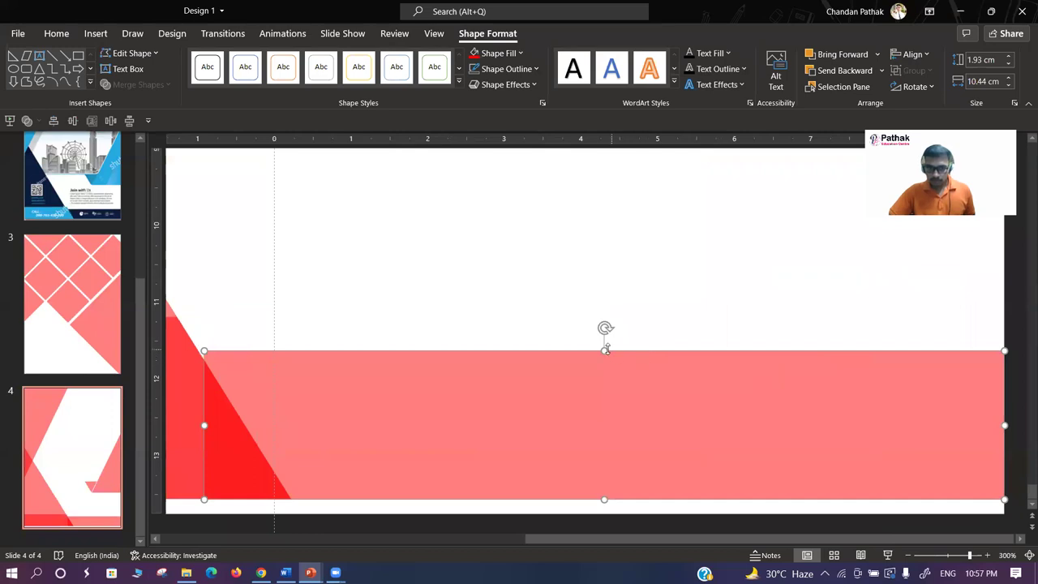
ctrl+scroll(317, 382, up, 5)
drag(663, 541, 589, 541)
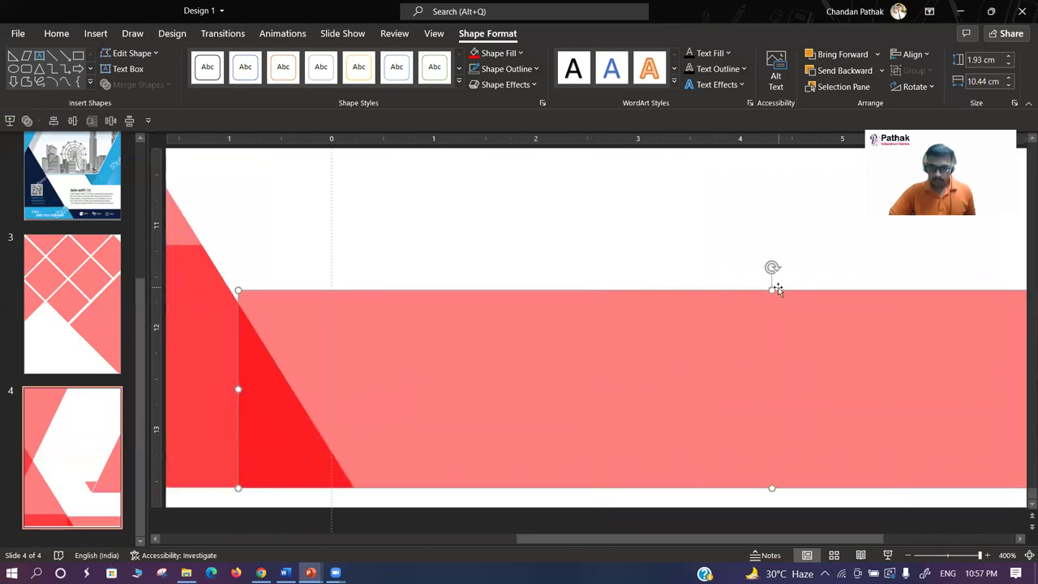
drag(772, 290, 770, 305)
ctrl+scroll(589, 287, down, 8)
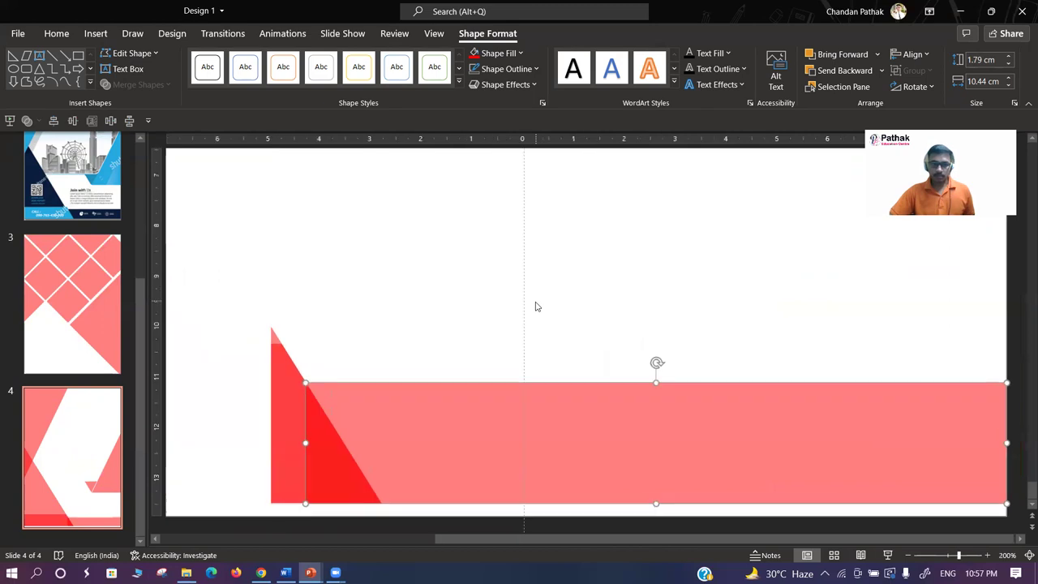
- Close the pink band's shortcut menu and go to the diamond-grid slide 3
right_click(683, 474)
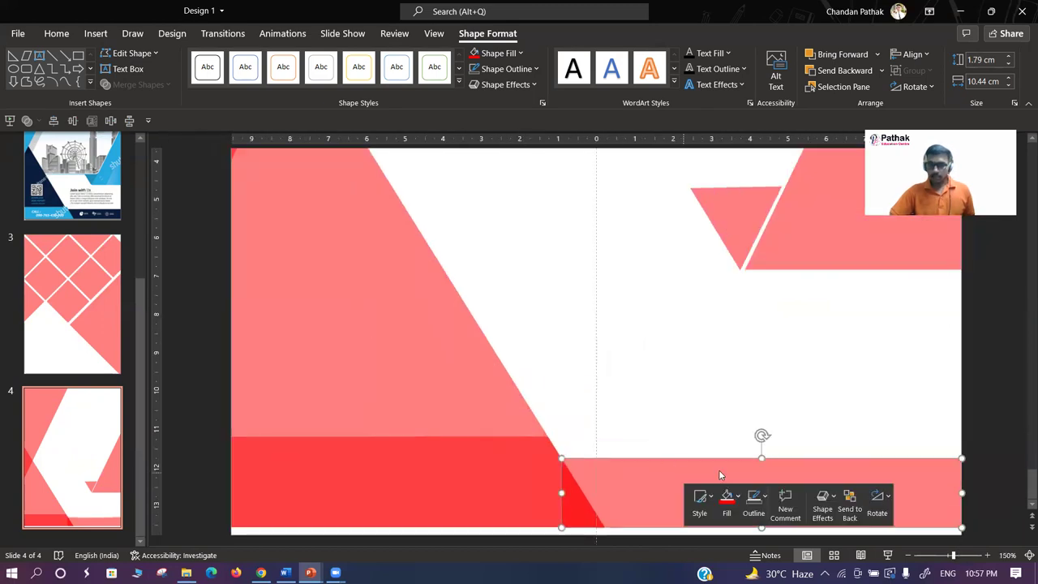
click(733, 257)
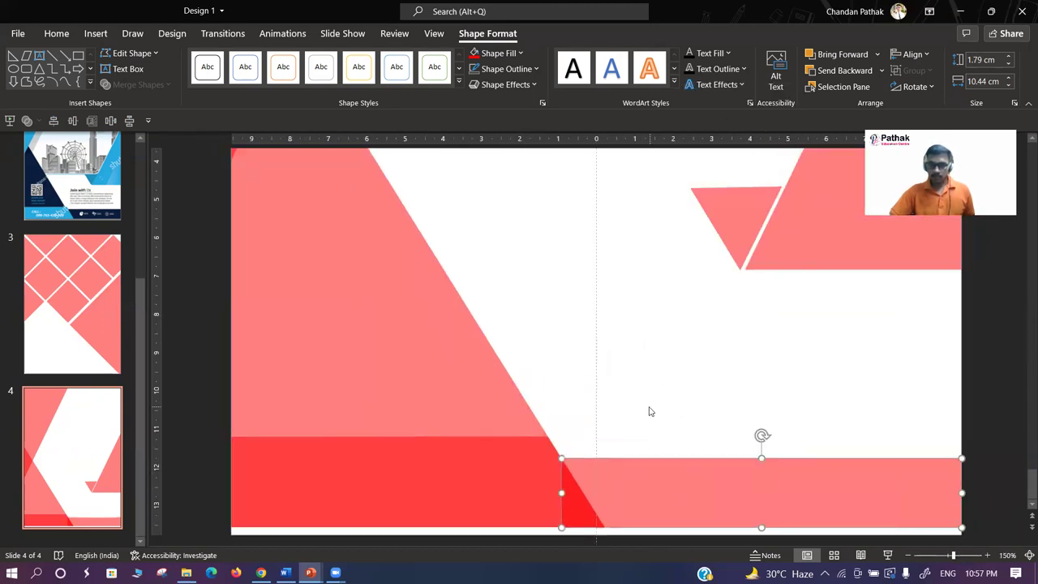
ctrl+scroll(649, 411, down, 3)
ctrl+scroll(600, 413, down, 3)
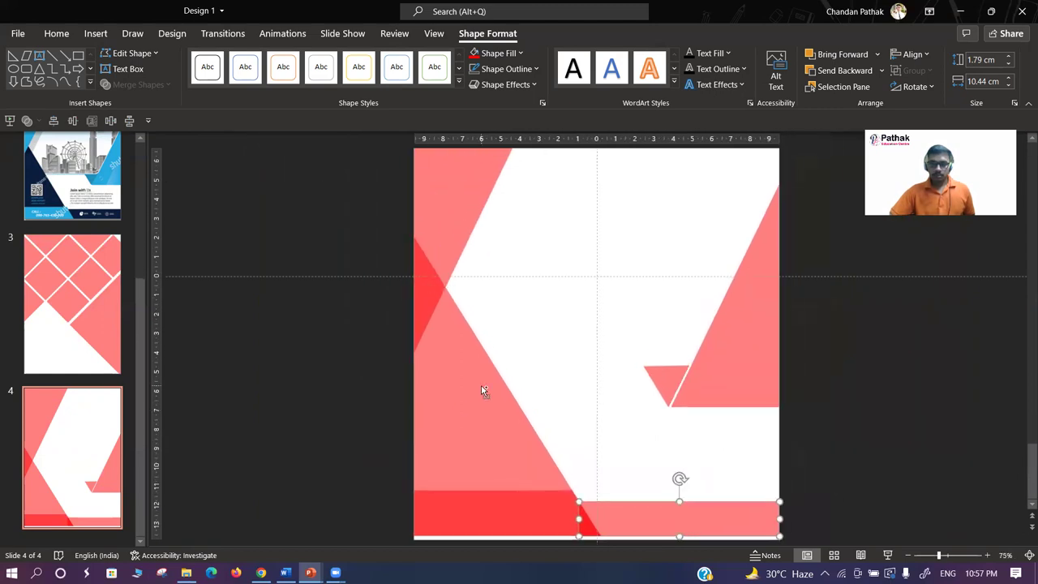
ctrl+scroll(481, 390, down, 1)
click(57, 323)
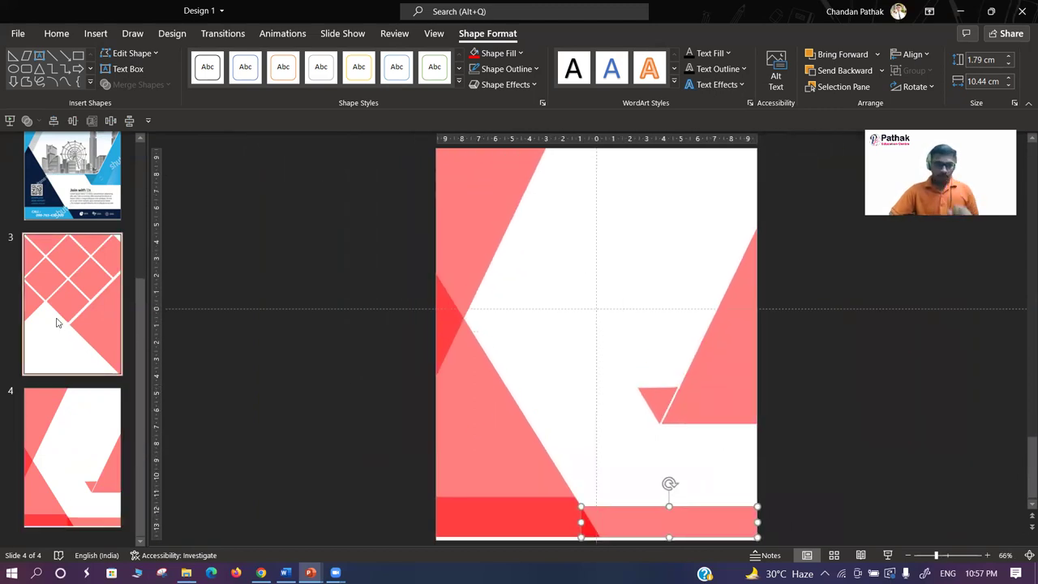
- Select pink slides 3 and 4 together in the slide list
ctrl+scroll(489, 466, down, 2)
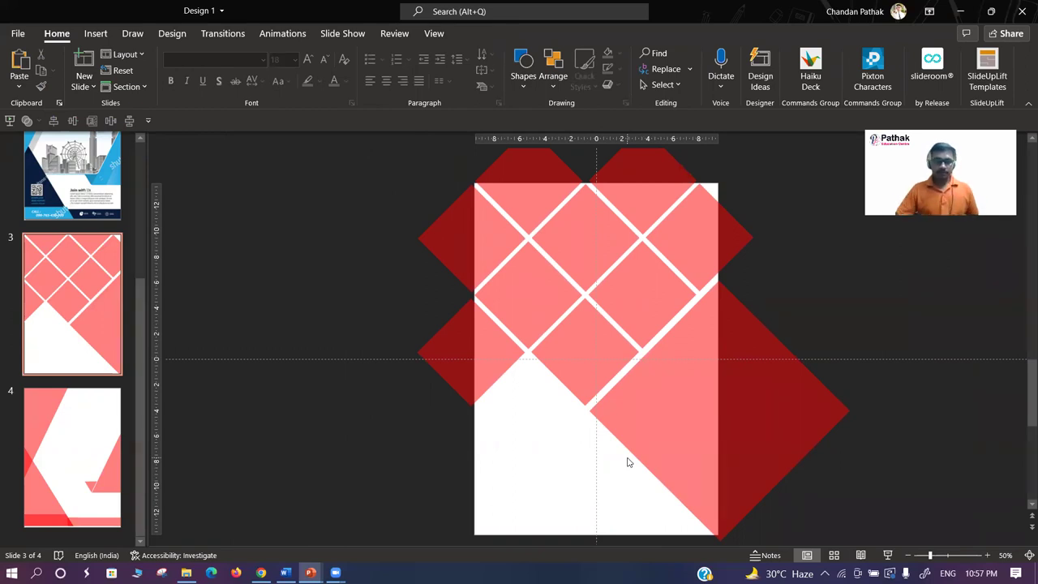
scroll(56, 331, up, 3)
scroll(57, 331, down, 3)
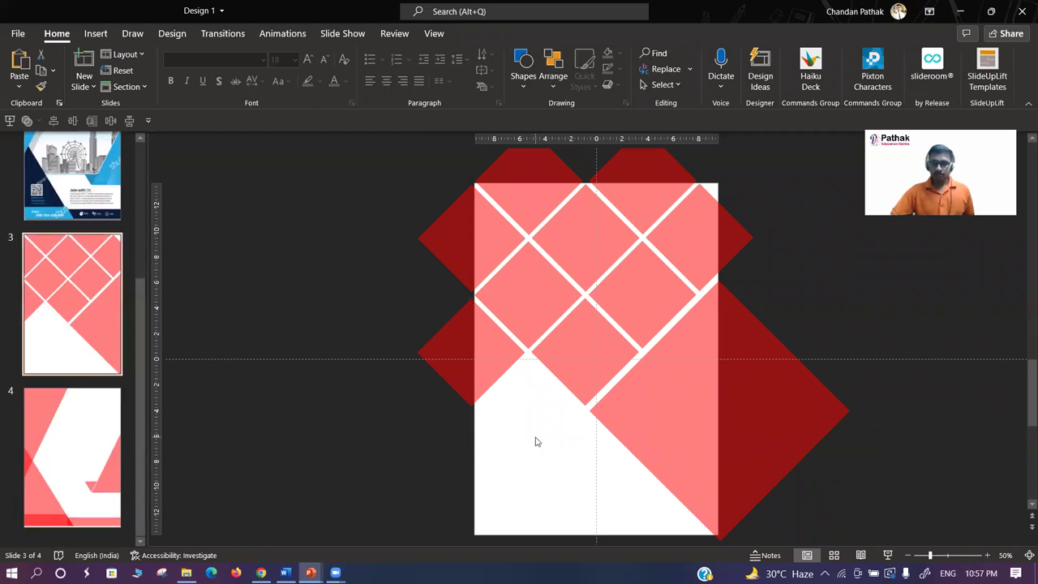
scroll(536, 441, down, 2)
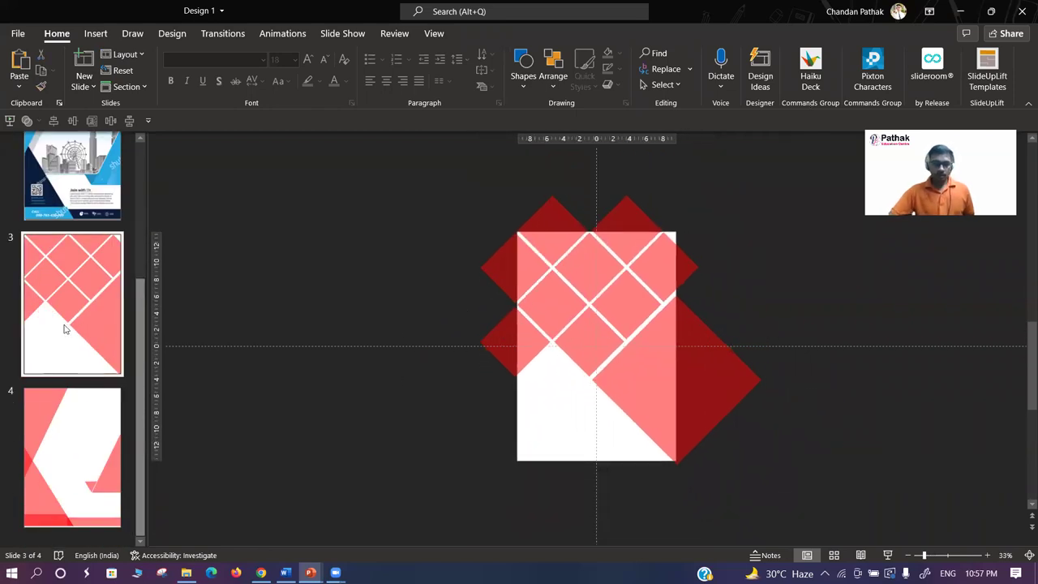
click(83, 453)
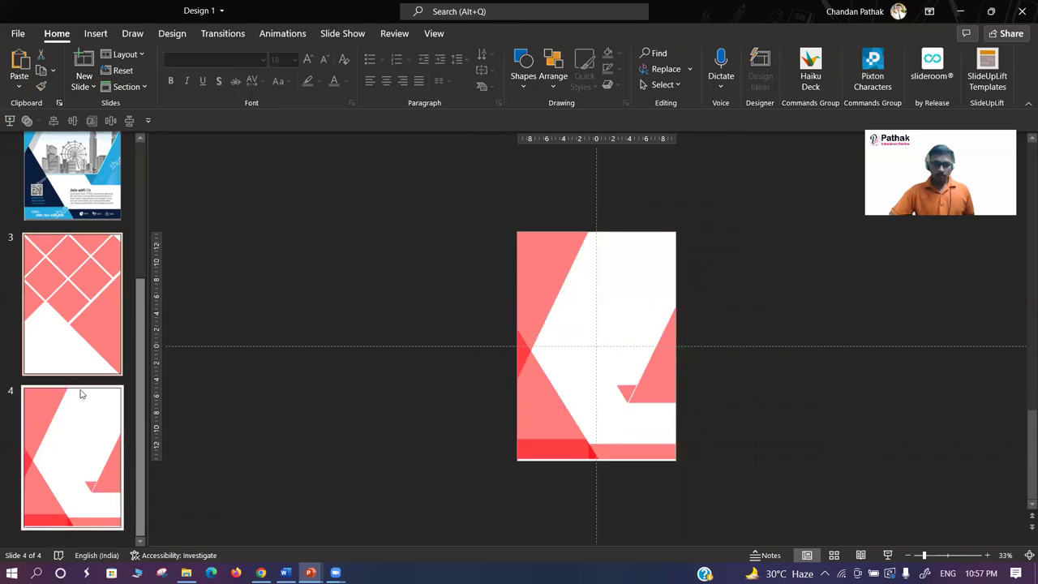
click(95, 323)
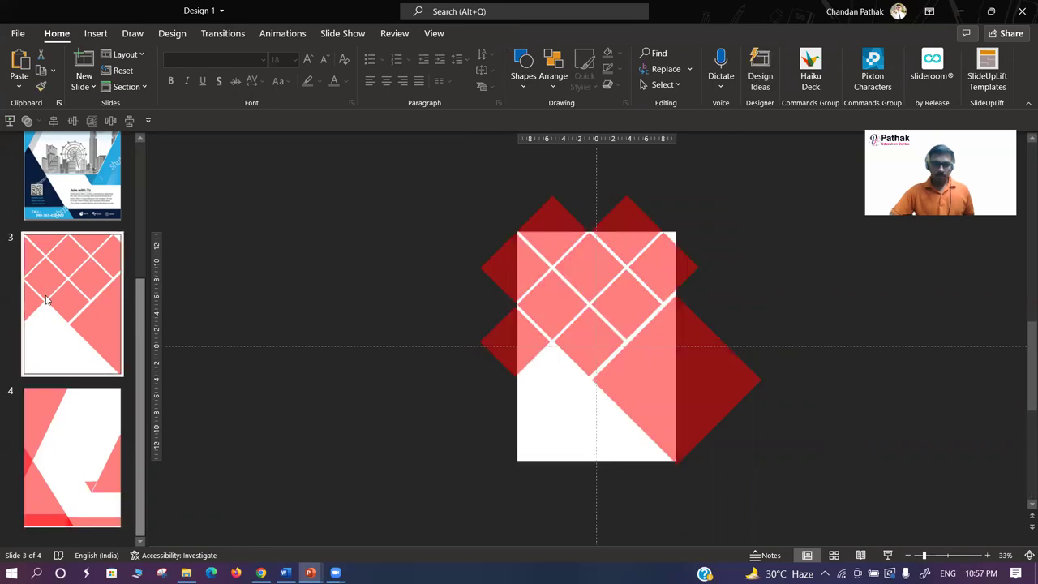
click(69, 433)
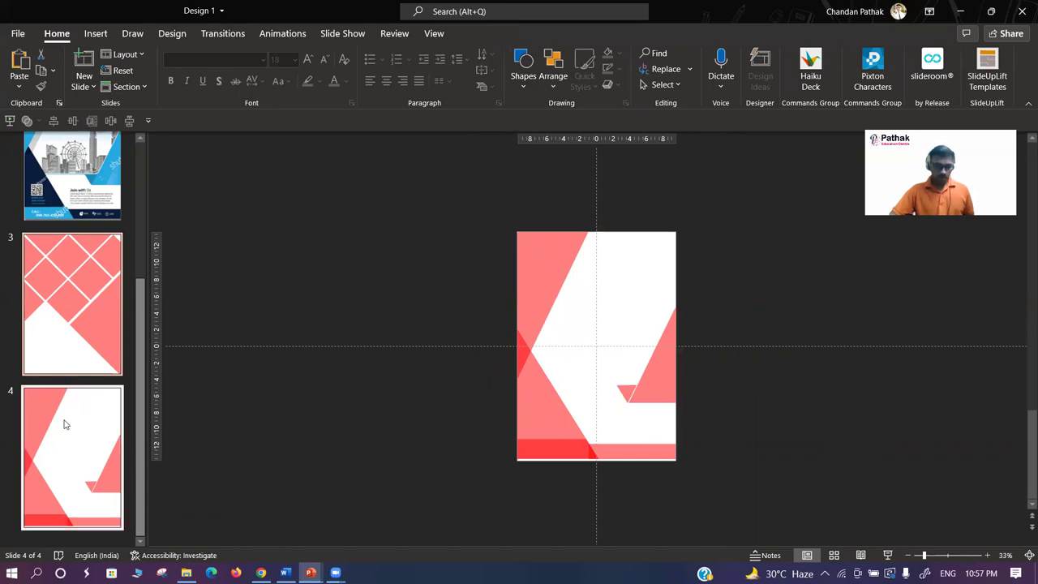
- Paste the copied pink slides as slides 5 and 6, then return to slide 3
key(ctrl+v)
scroll(65, 476, up, 5)
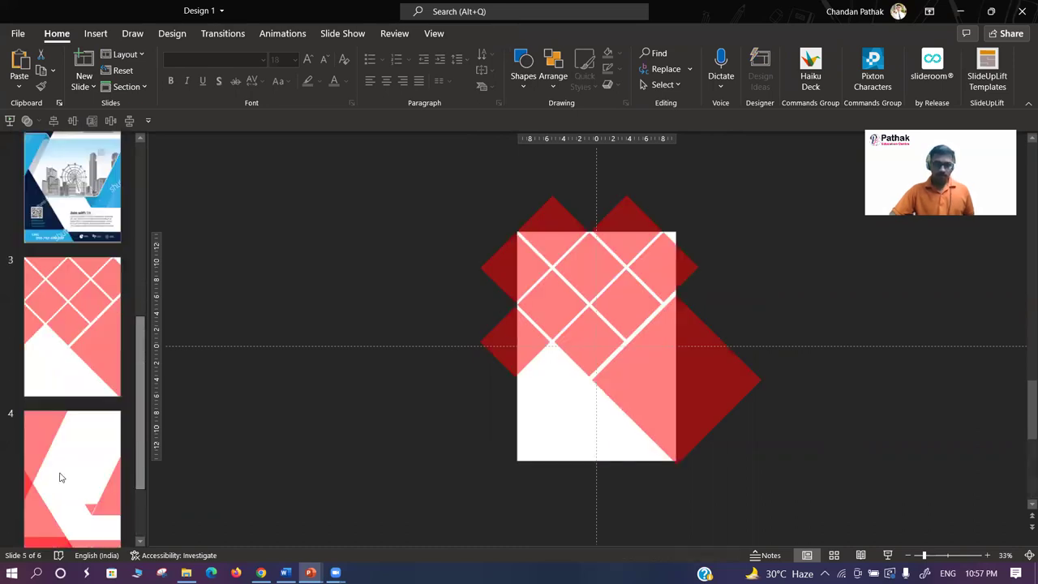
scroll(61, 449, down, 2)
click(53, 267)
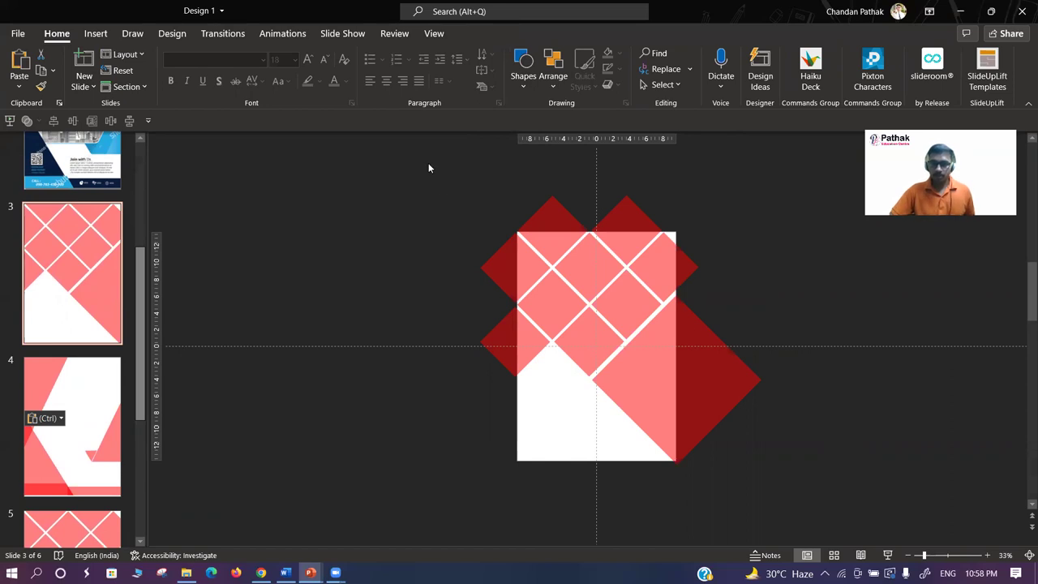
- Select every shape on slide 3 and unite them into one shape
drag(390, 159, 776, 525)
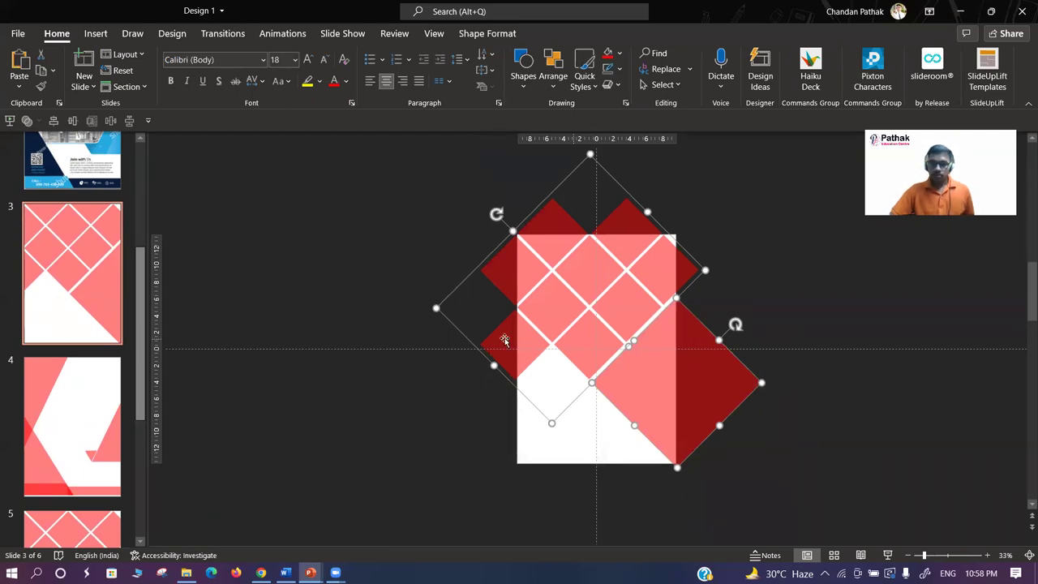
click(430, 235)
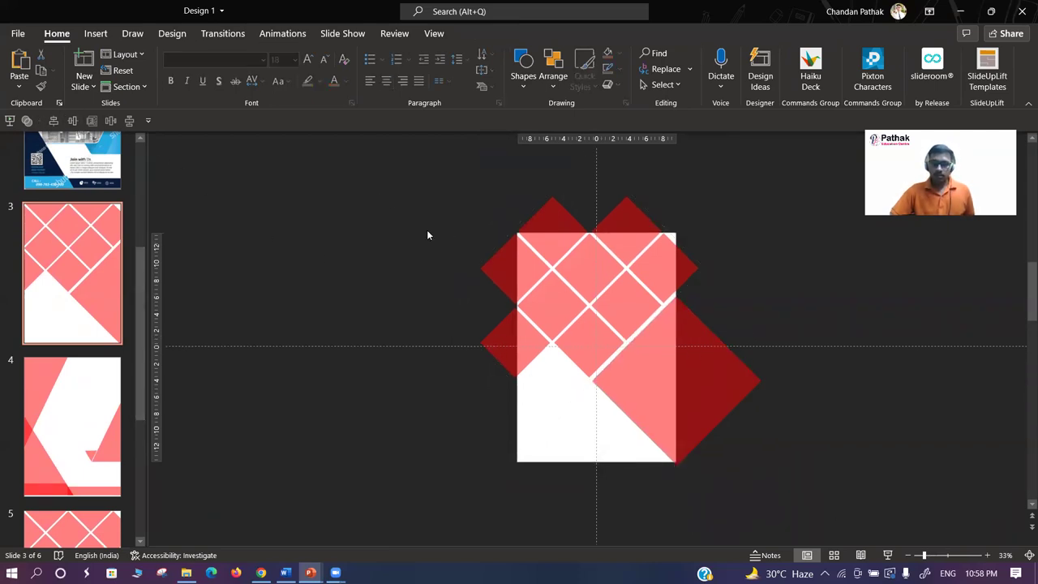
click(592, 273)
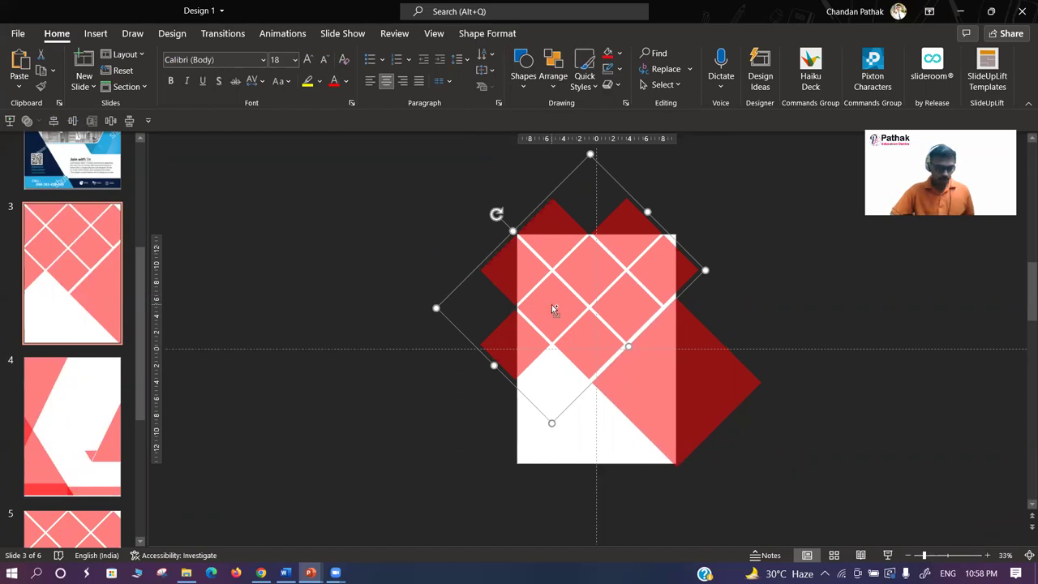
key(ctrl+a)
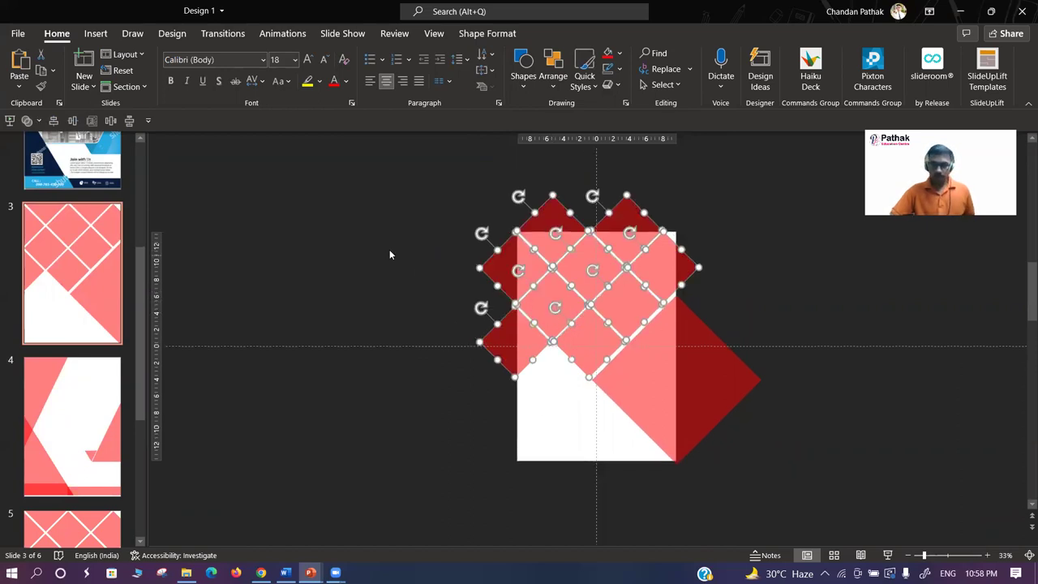
click(405, 258)
key(ctrl+a)
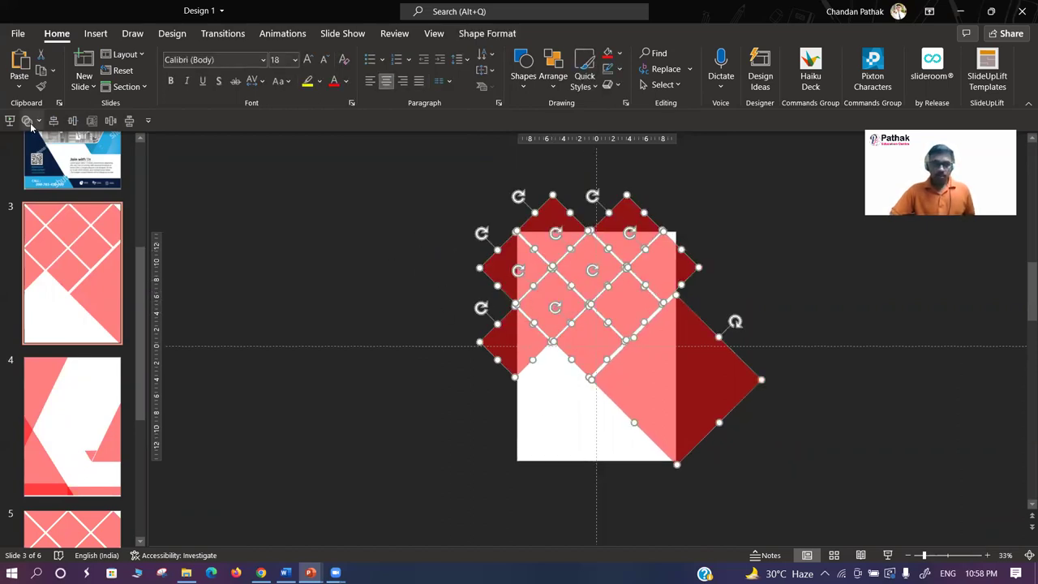
click(488, 33)
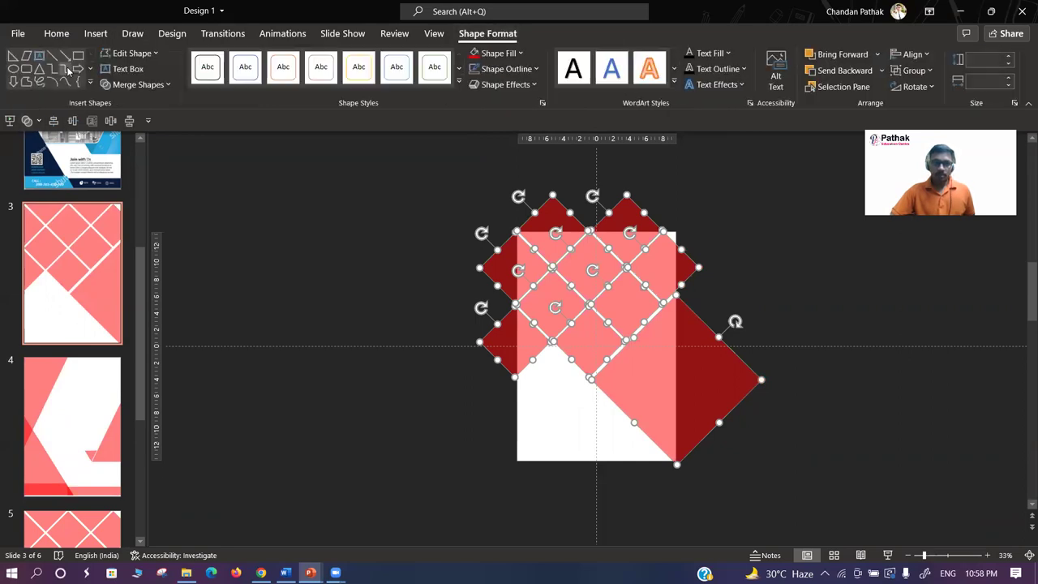
click(149, 85)
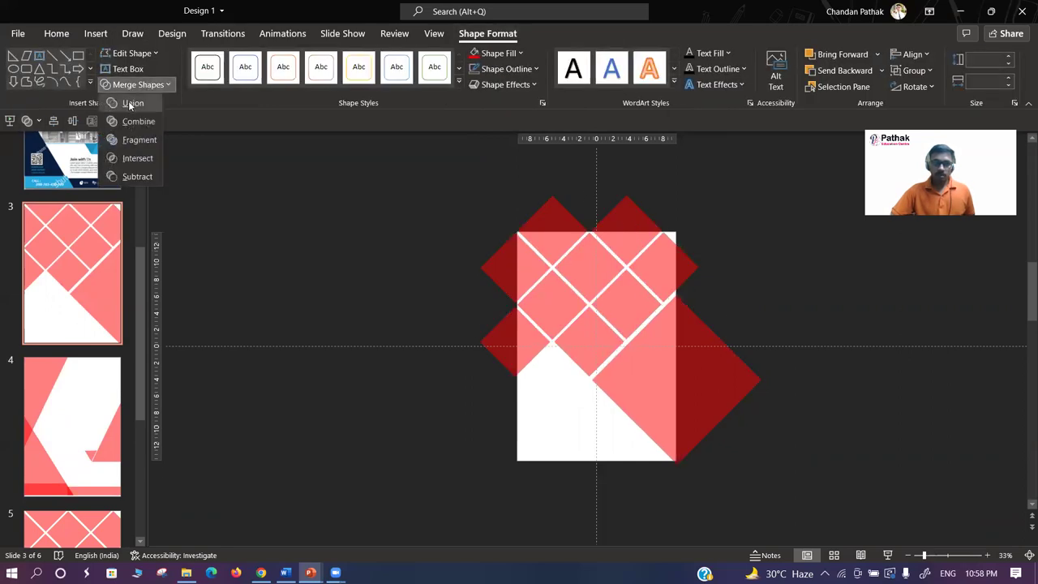
click(130, 103)
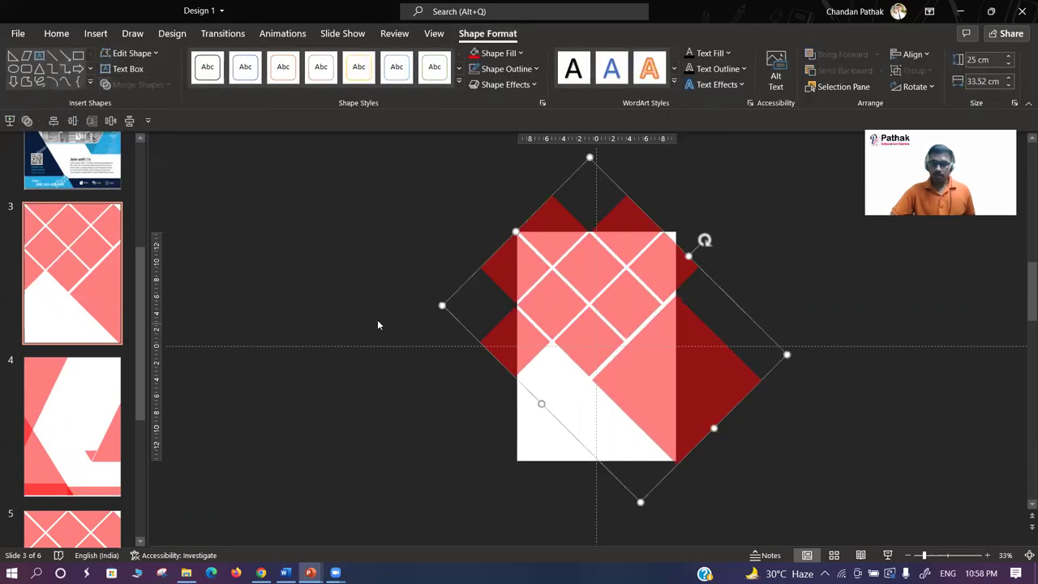
click(352, 257)
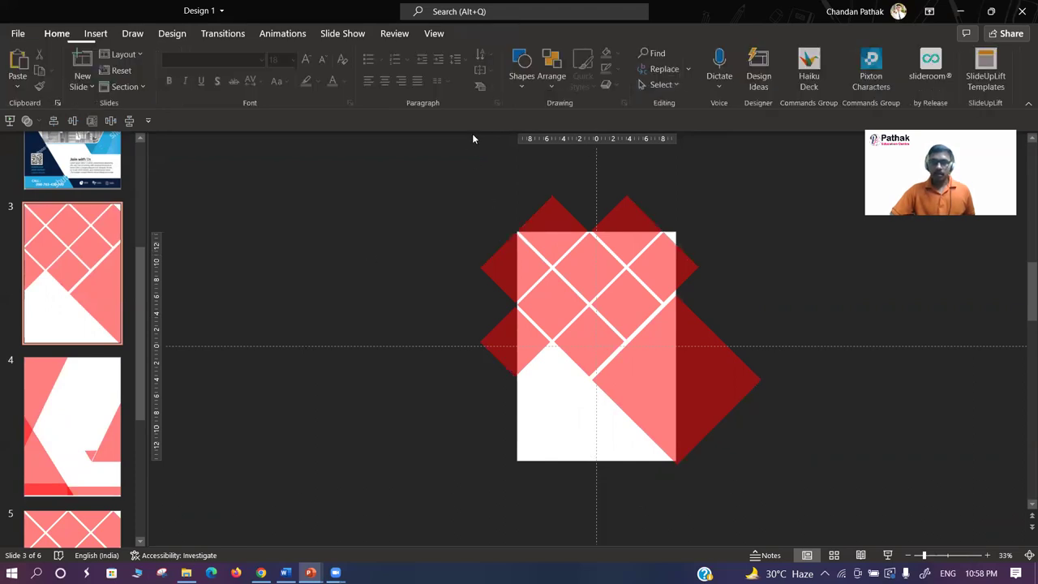
- Draw a rectangle over the left overflow and subtract it from the large rotated square
click(524, 66)
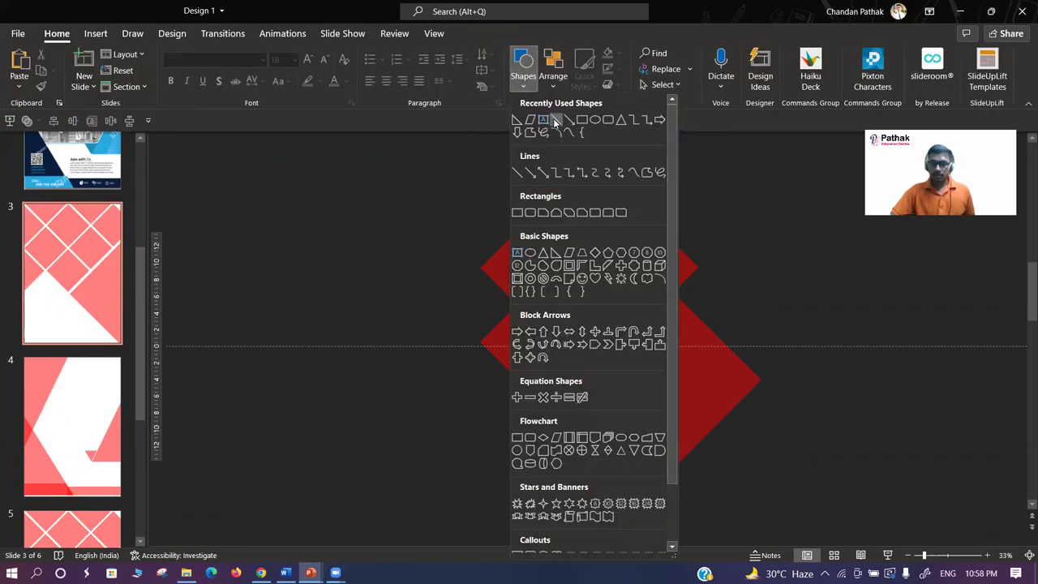
click(582, 120)
drag(437, 174, 522, 431)
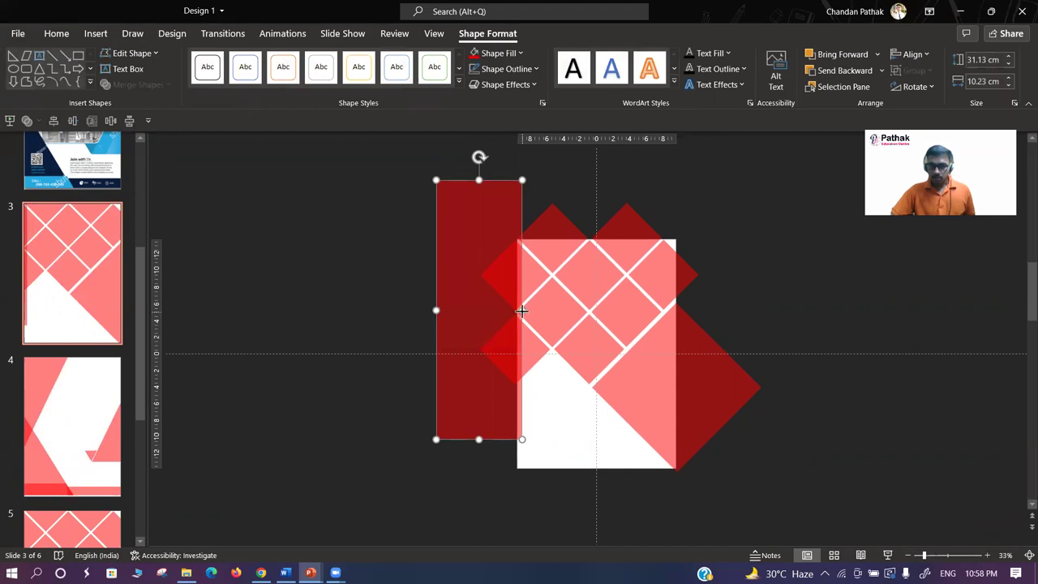
drag(522, 310, 518, 309)
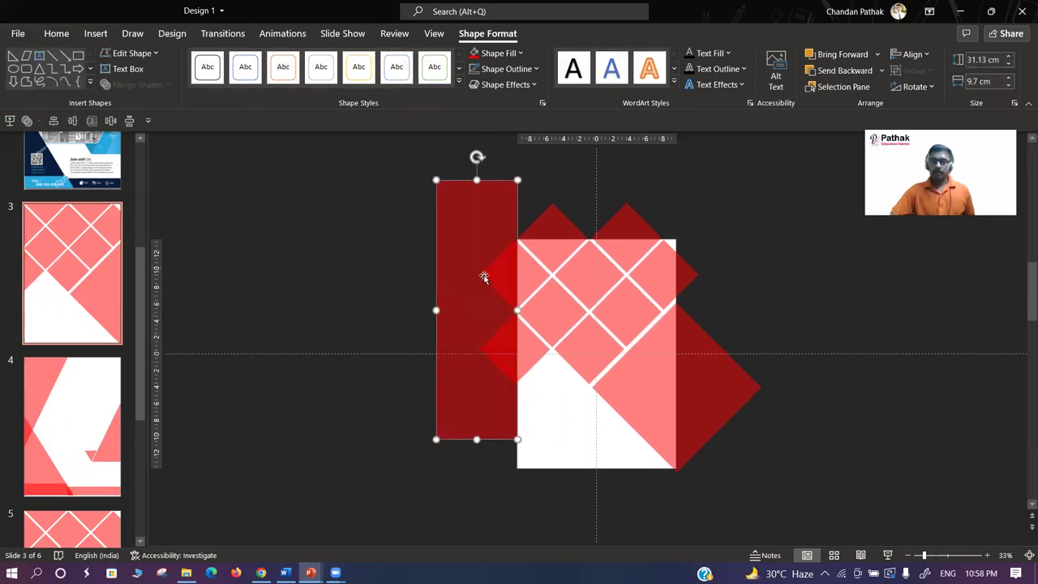
click(312, 258)
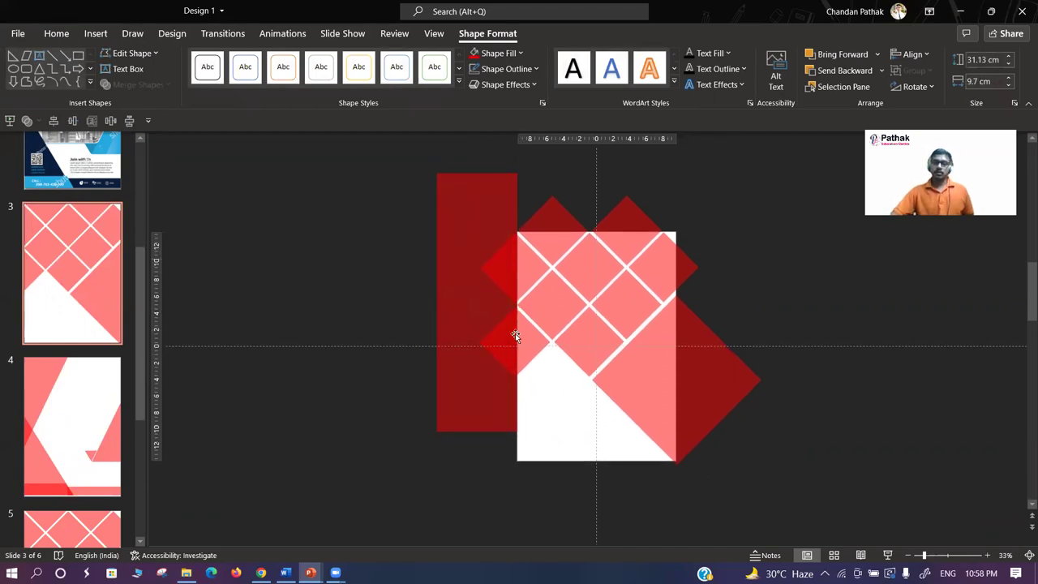
click(602, 285)
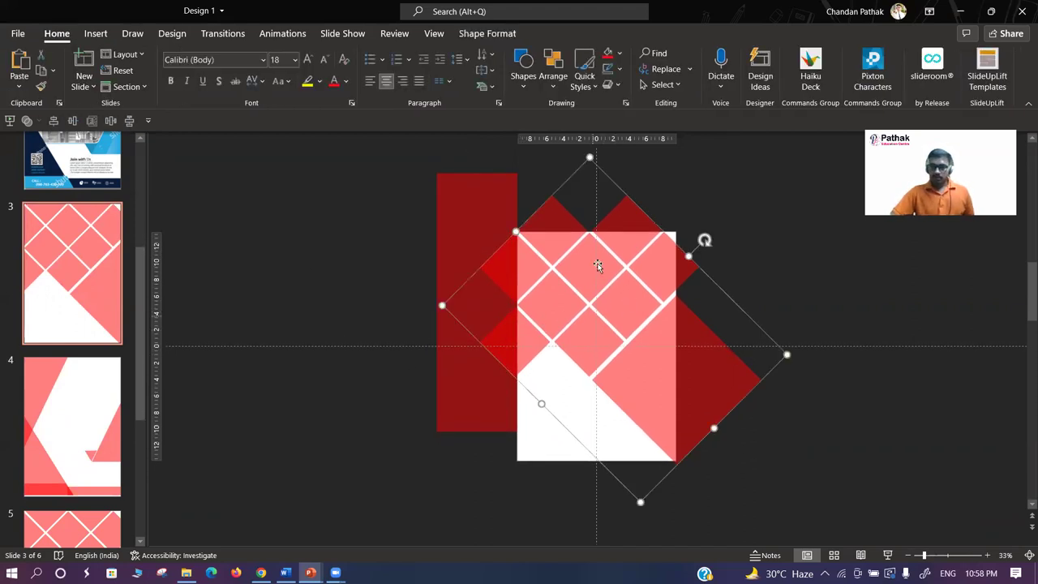
shift+click(468, 235)
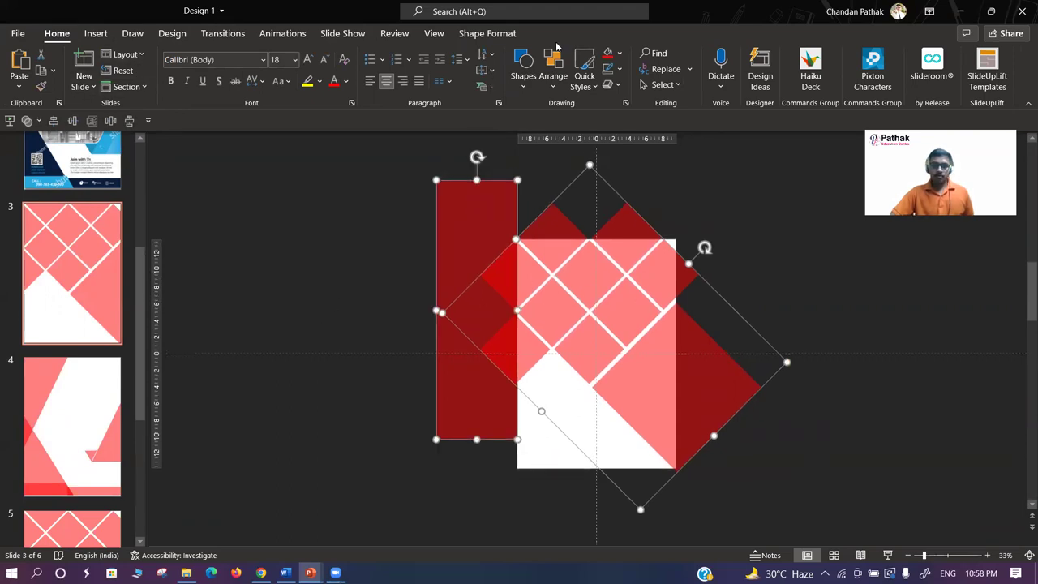
click(490, 33)
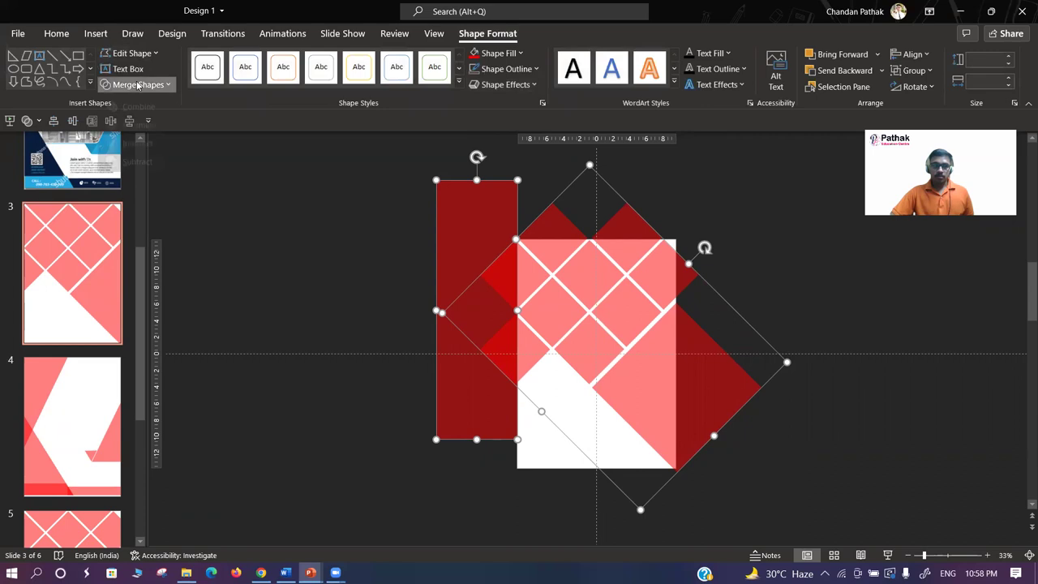
click(135, 85)
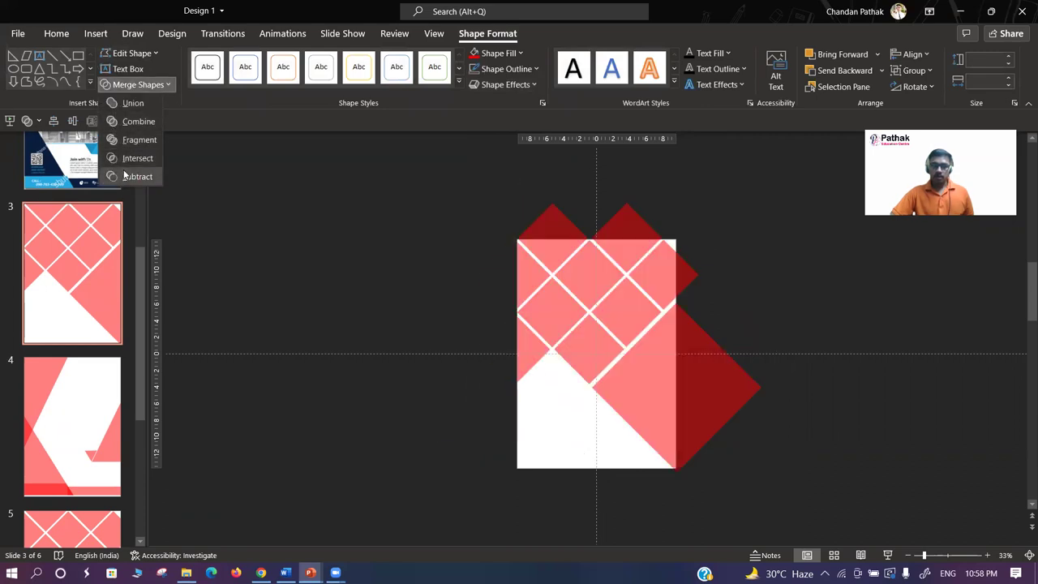
click(125, 177)
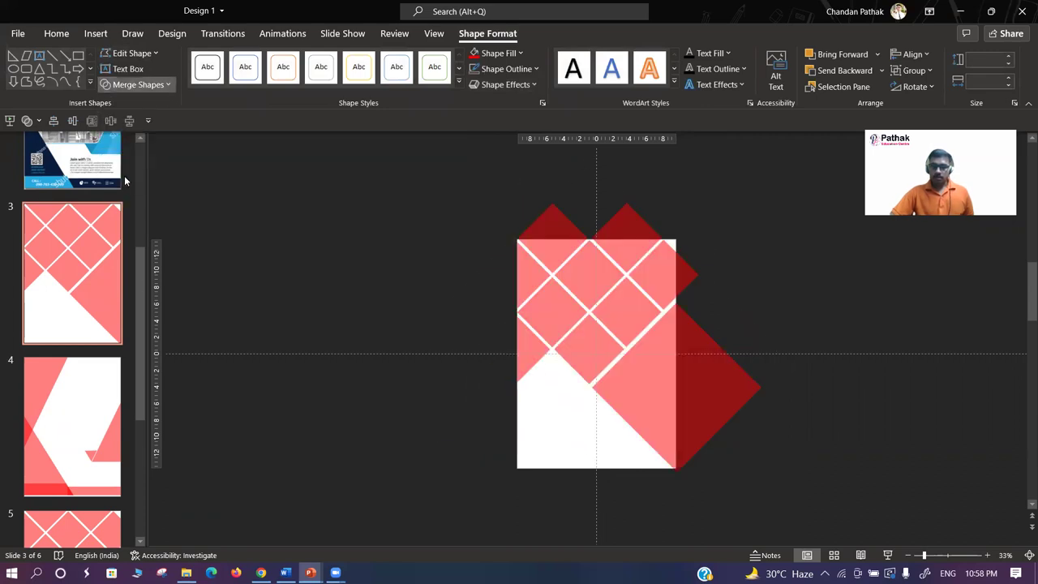
click(365, 294)
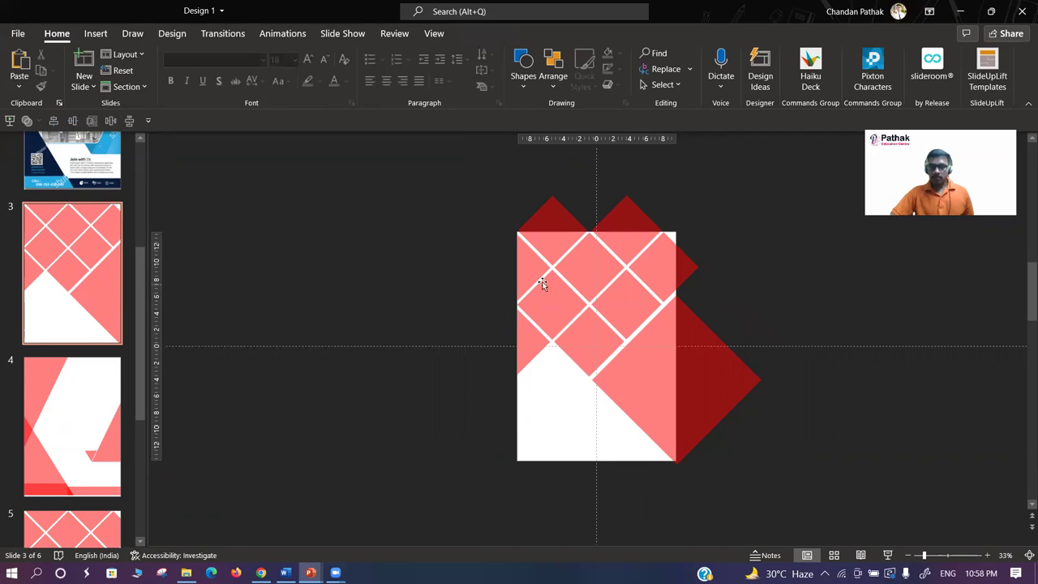
- Draw a rectangle over the top overflow and subtract it from the large diamond
click(515, 86)
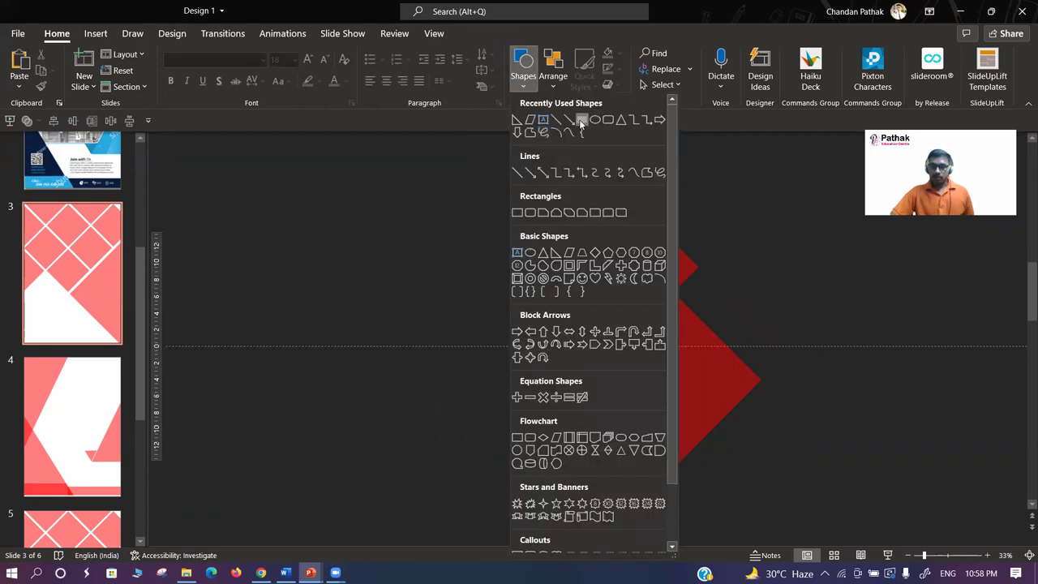
click(581, 120)
drag(430, 159, 735, 235)
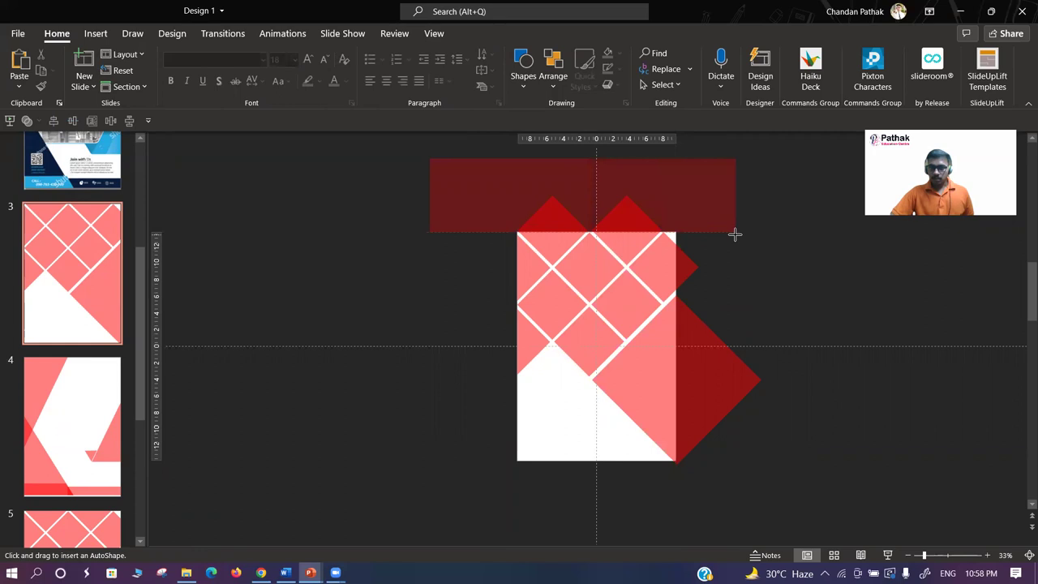
click(557, 186)
shift+click(482, 185)
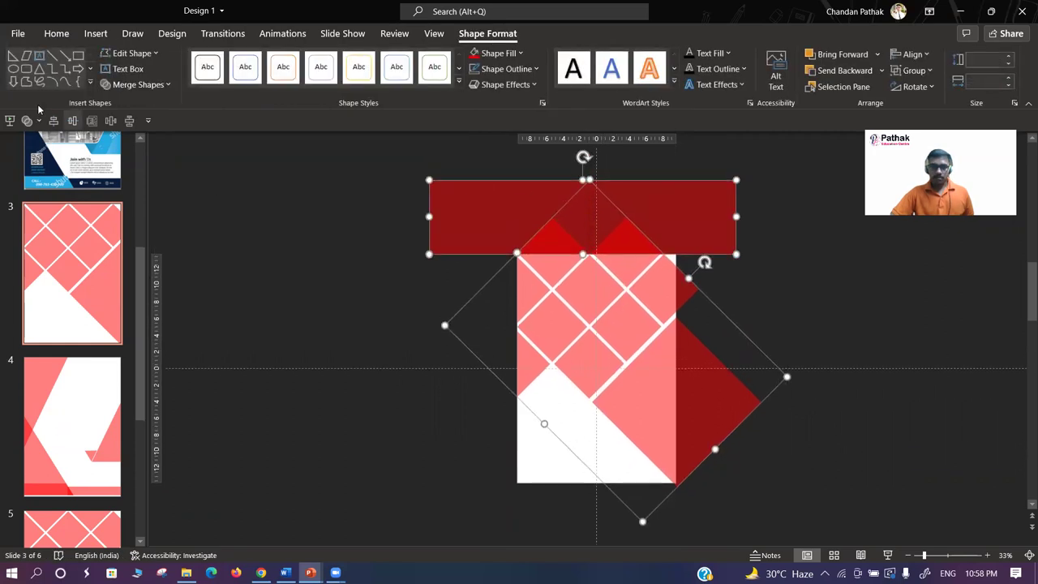
click(136, 84)
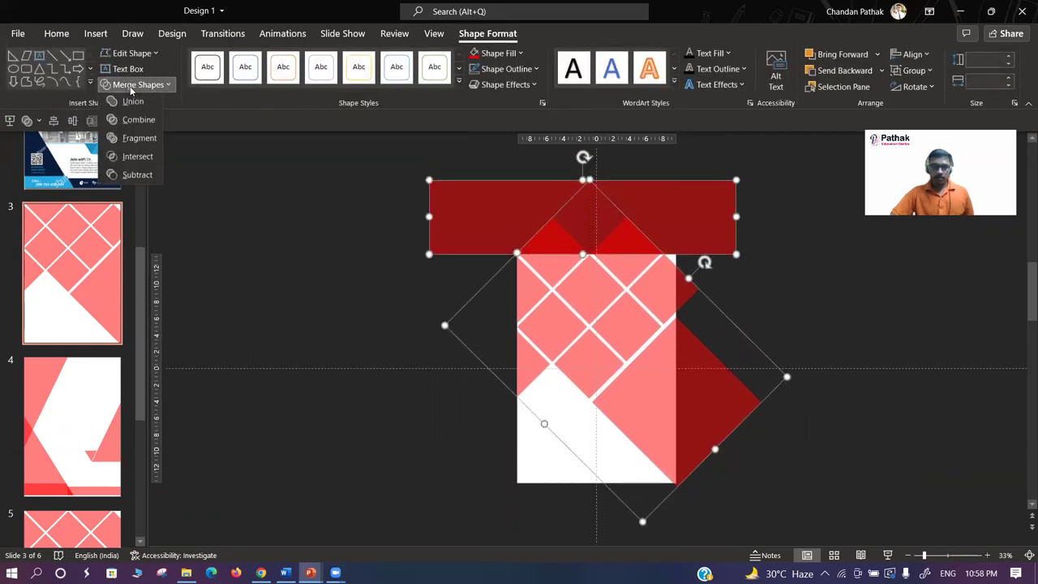
click(134, 176)
click(798, 300)
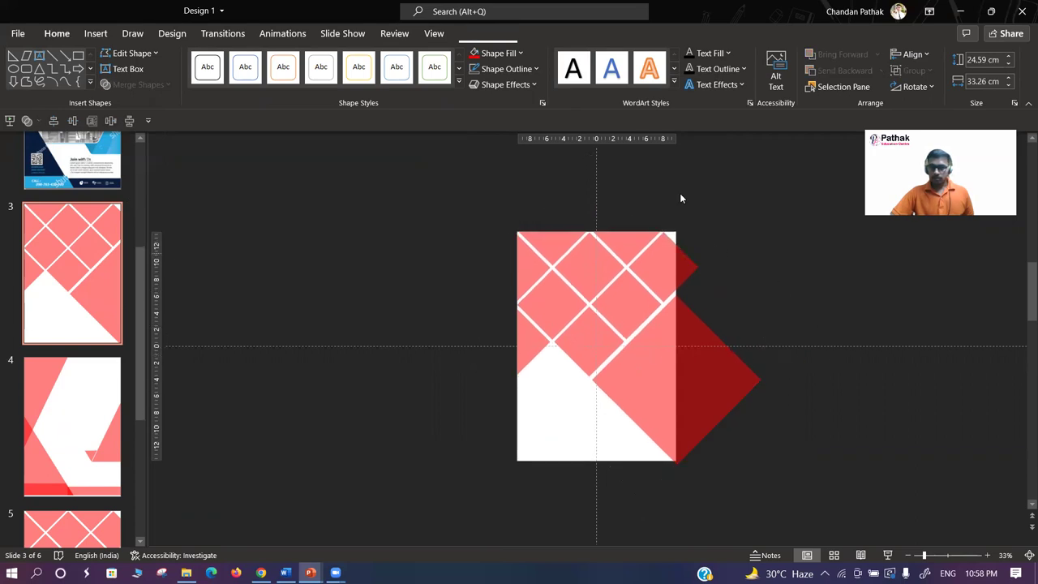
- Draw a rectangle along the right edge and fragment it with the diamond to cut the overflow
click(523, 67)
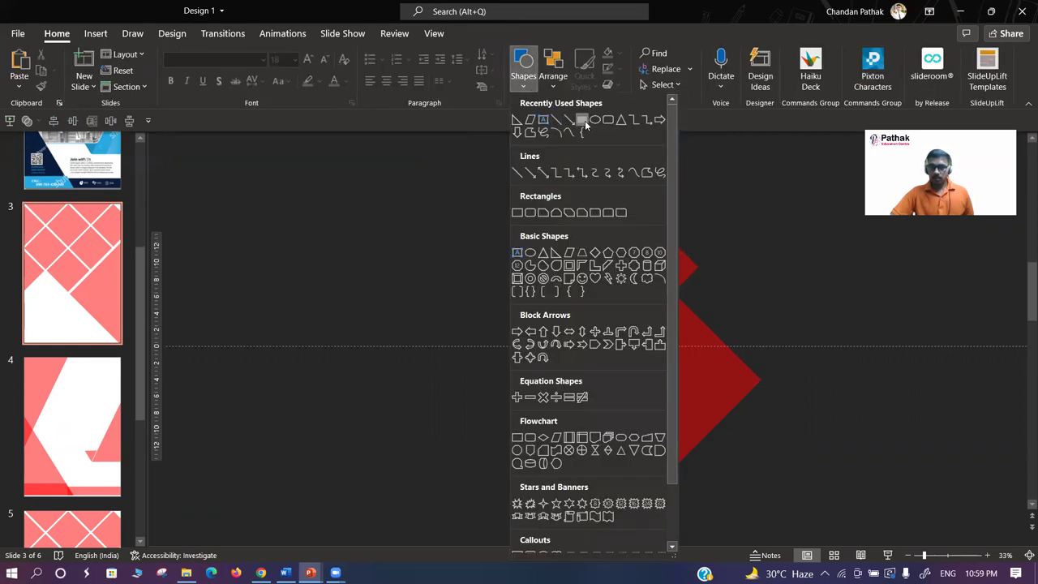
click(583, 119)
drag(688, 196, 828, 498)
drag(680, 346, 673, 345)
click(614, 342)
shift+click(762, 279)
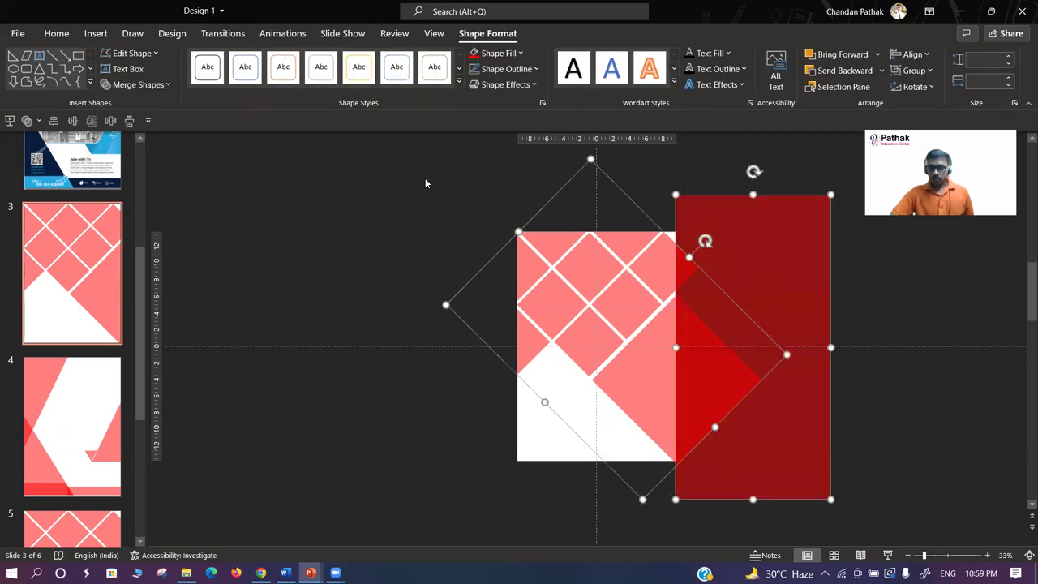
click(137, 85)
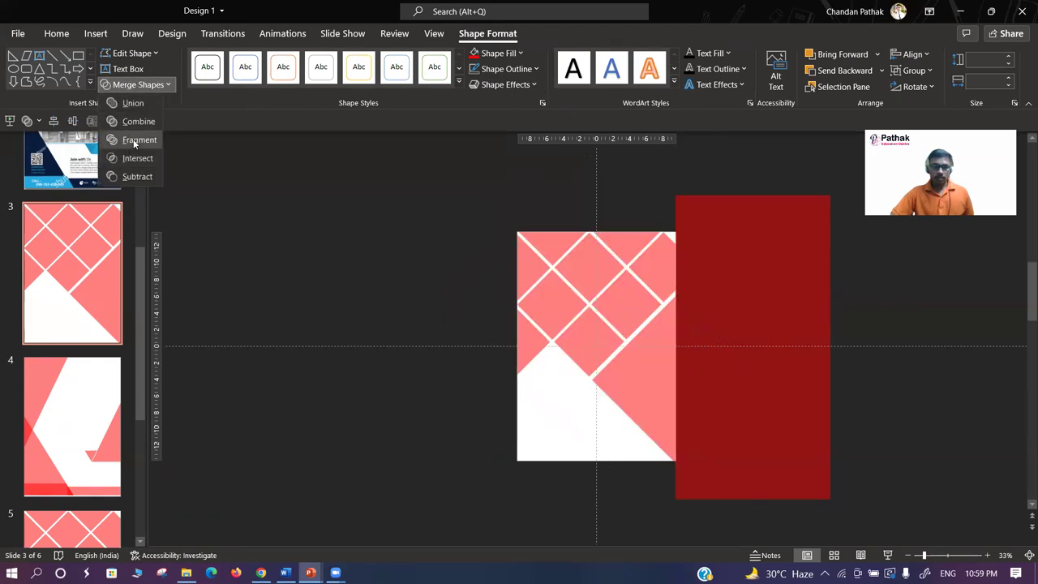
click(134, 141)
click(426, 343)
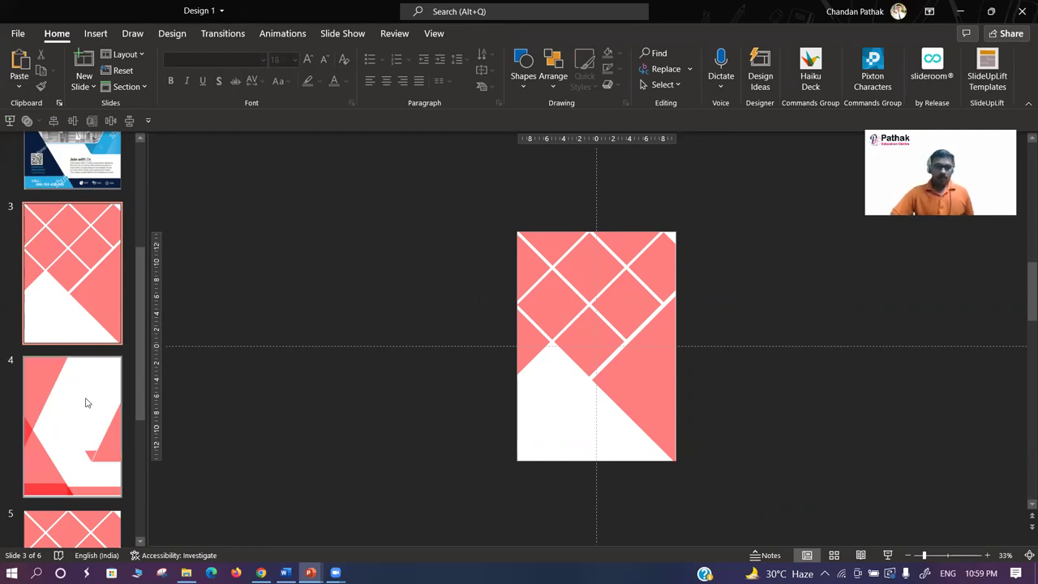
- On slide 5, ungroup the diamond pattern into separate tiles with Ctrl+Shift+G
scroll(86, 398, down, 3)
click(105, 373)
click(597, 280)
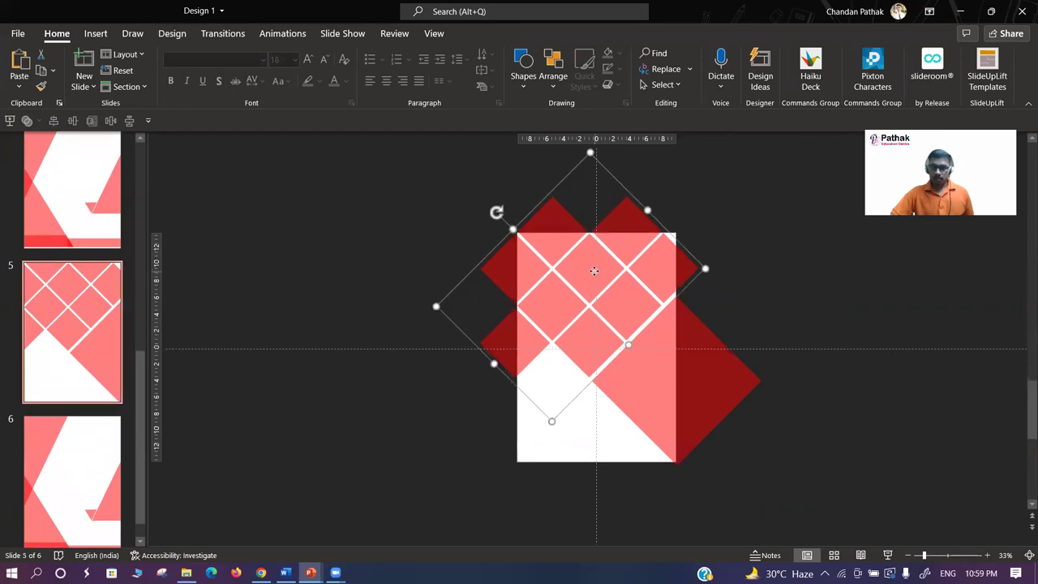
key(ctrl+shift+g)
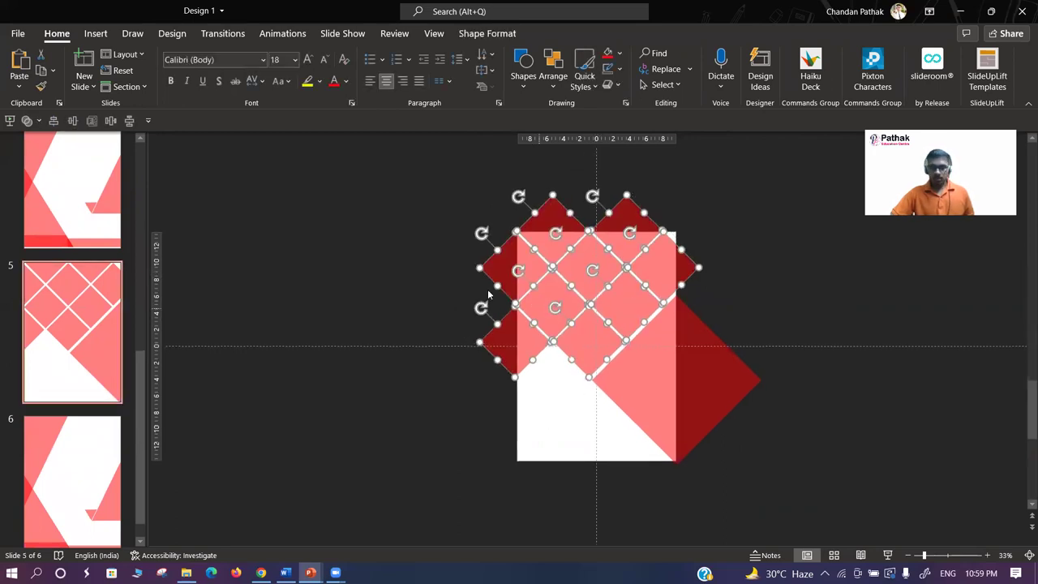
key(Escape)
- Select the upper diamond tiles and paste copies of them in place
click(598, 266)
shift+click(664, 267)
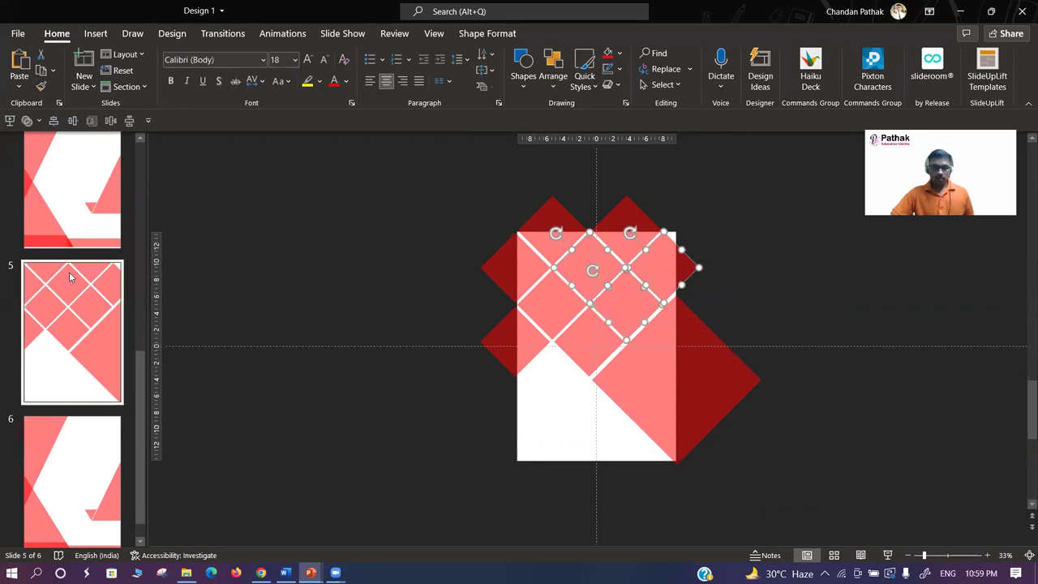
click(104, 332)
key(ctrl+v)
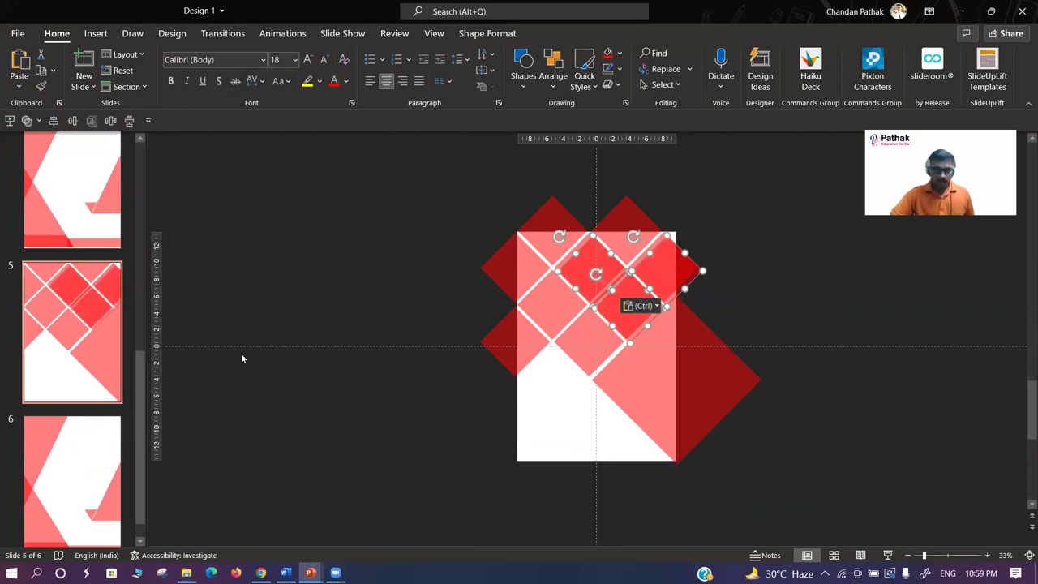
click(309, 387)
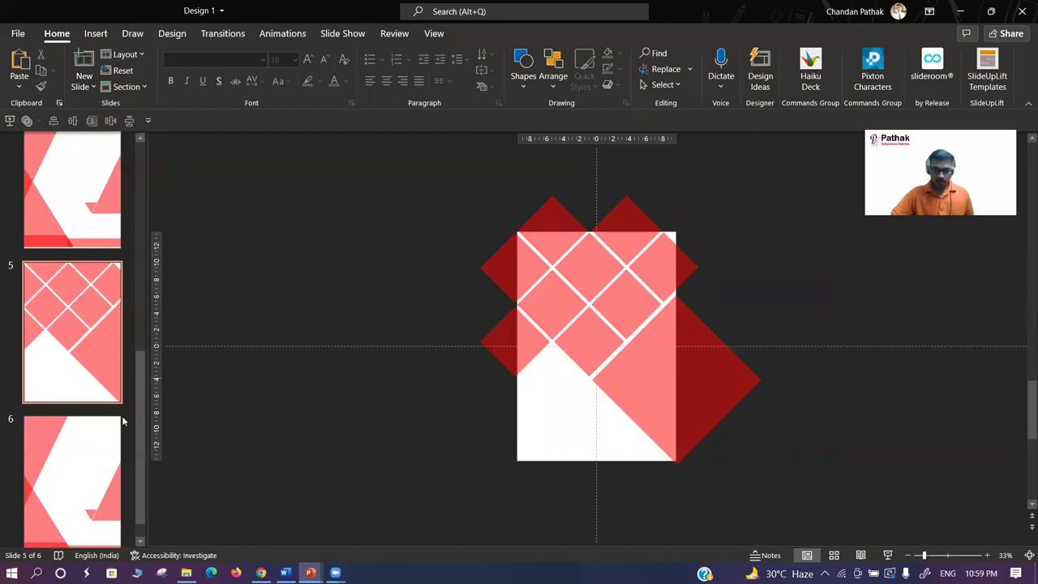
scroll(84, 436, up, 1)
scroll(83, 424, up, 1)
scroll(76, 394, up, 1)
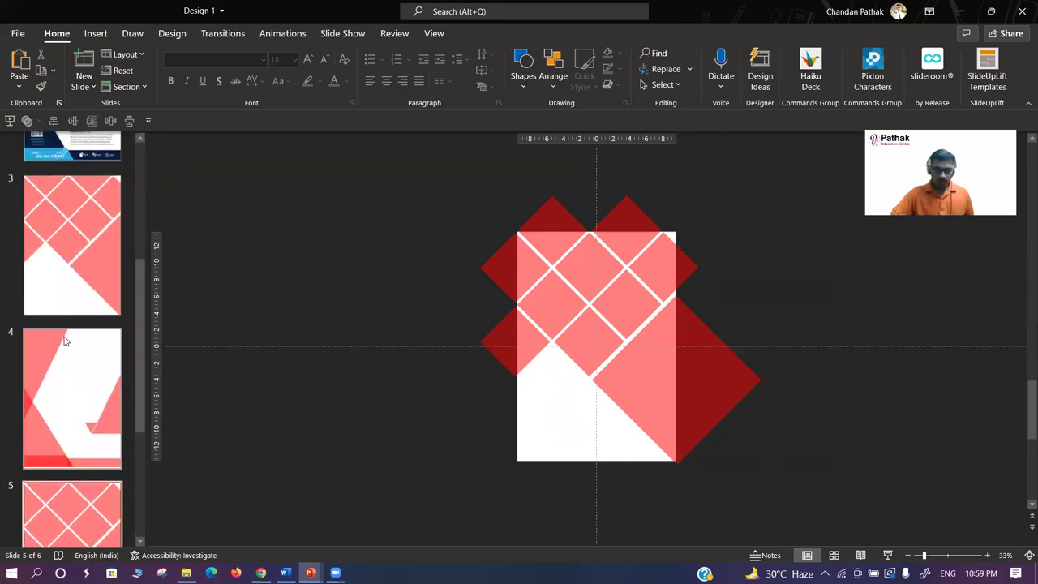
- Paste the diamonds onto slide 3 and unite three of the pasted tiles into one shape
click(72, 288)
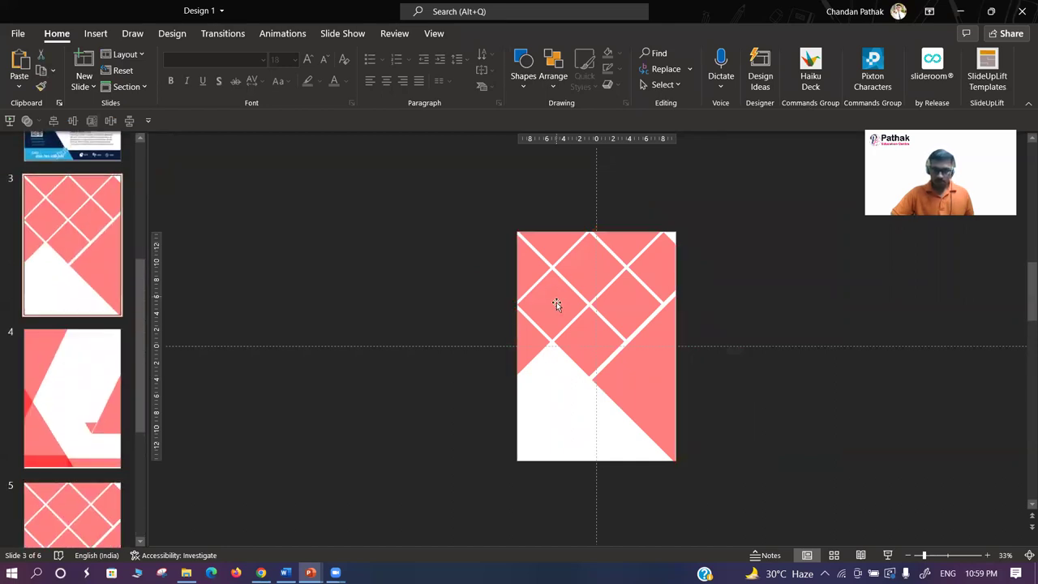
key(ctrl+v)
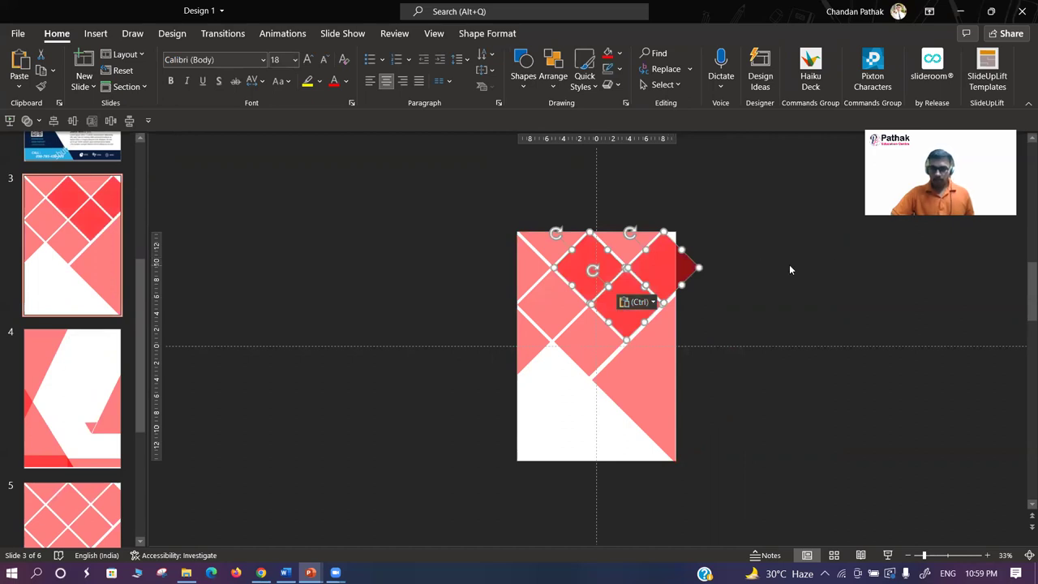
click(789, 266)
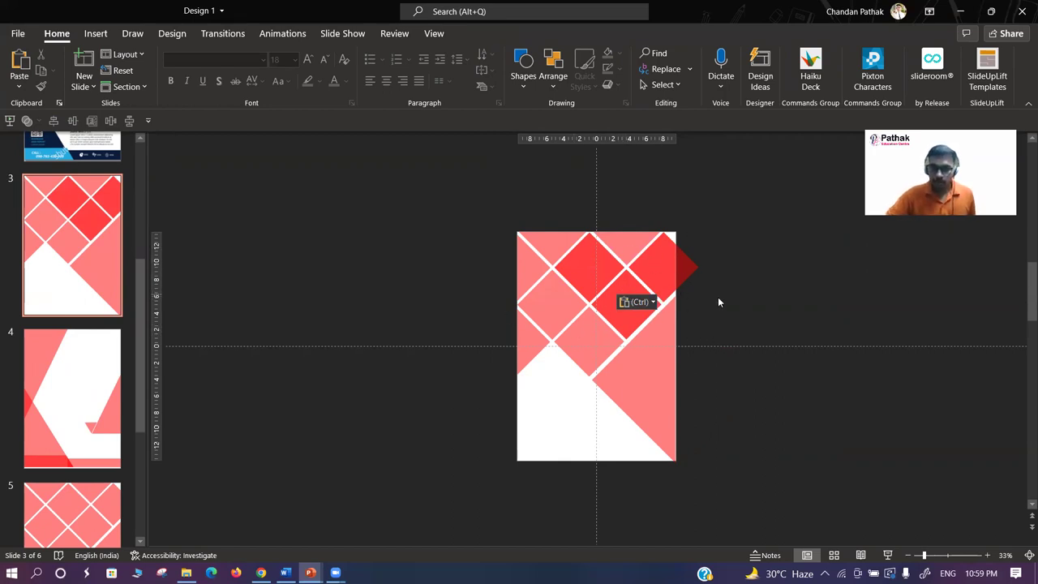
click(586, 266)
shift+click(622, 308)
shift+click(670, 274)
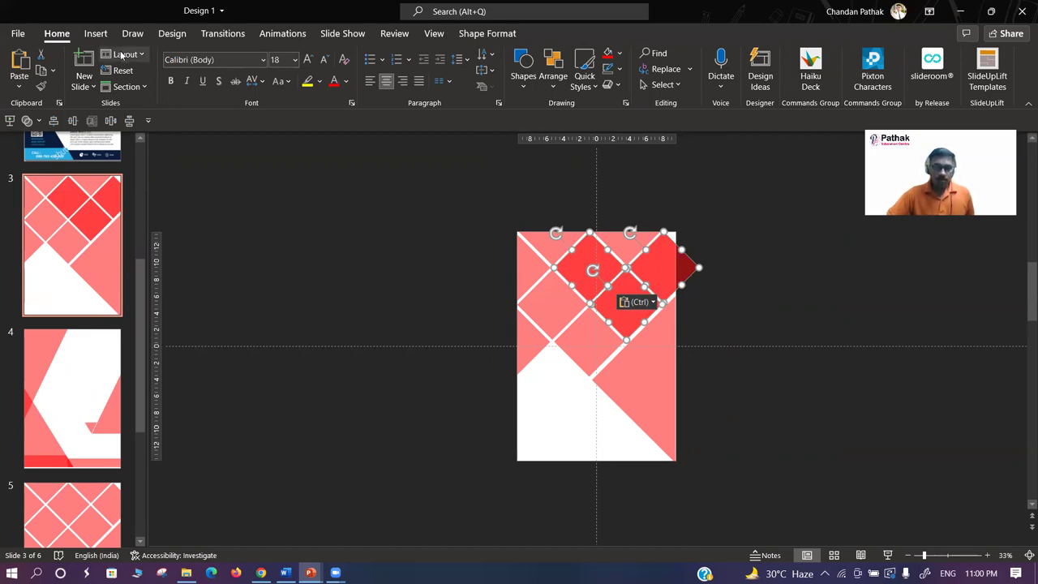
key(alt+j)
key(d)
click(129, 86)
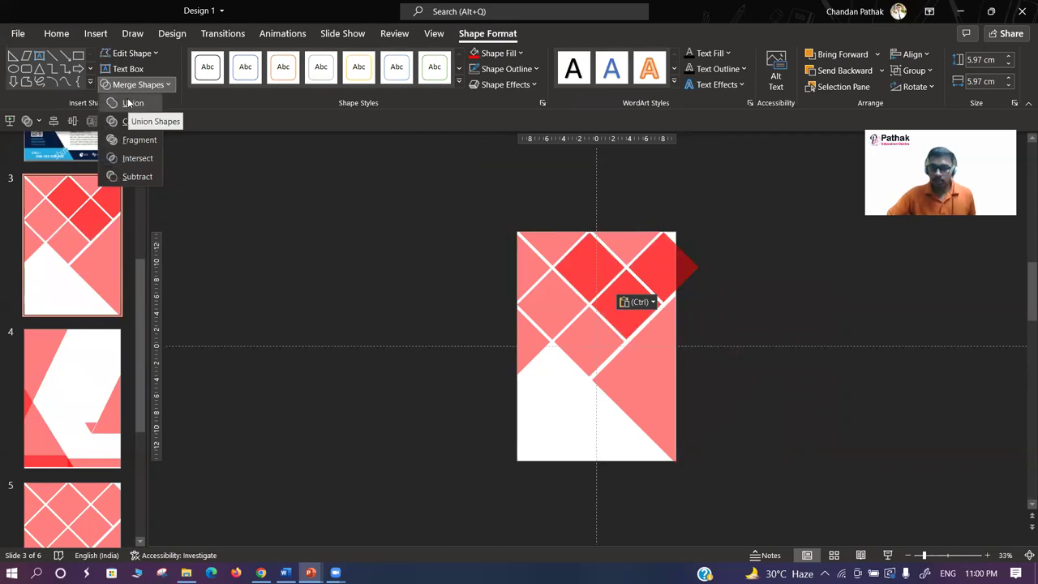
click(129, 103)
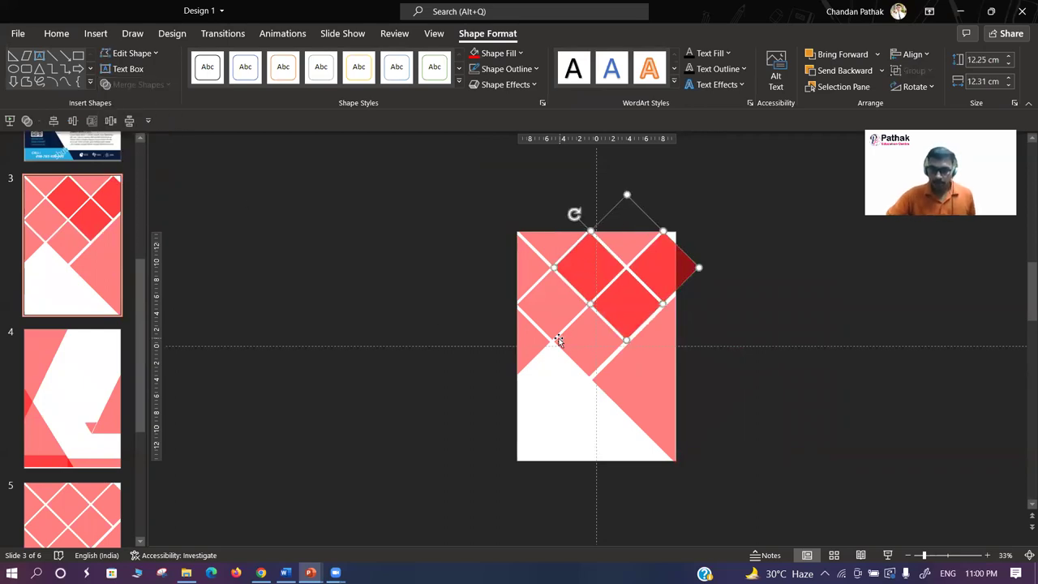
- Subtract the red overhanging diamond from the large rotated diamond
click(552, 337)
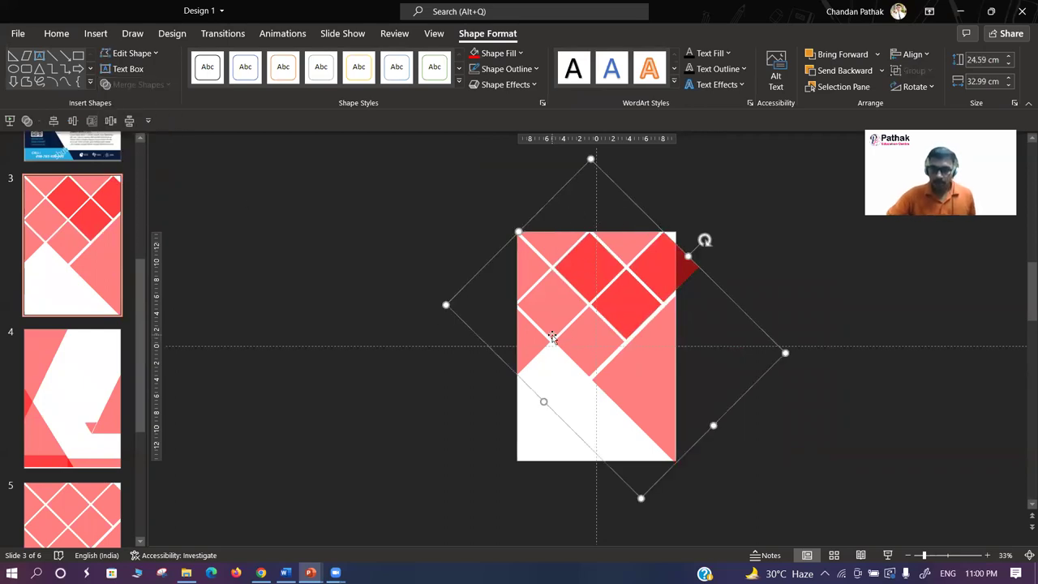
shift+click(630, 295)
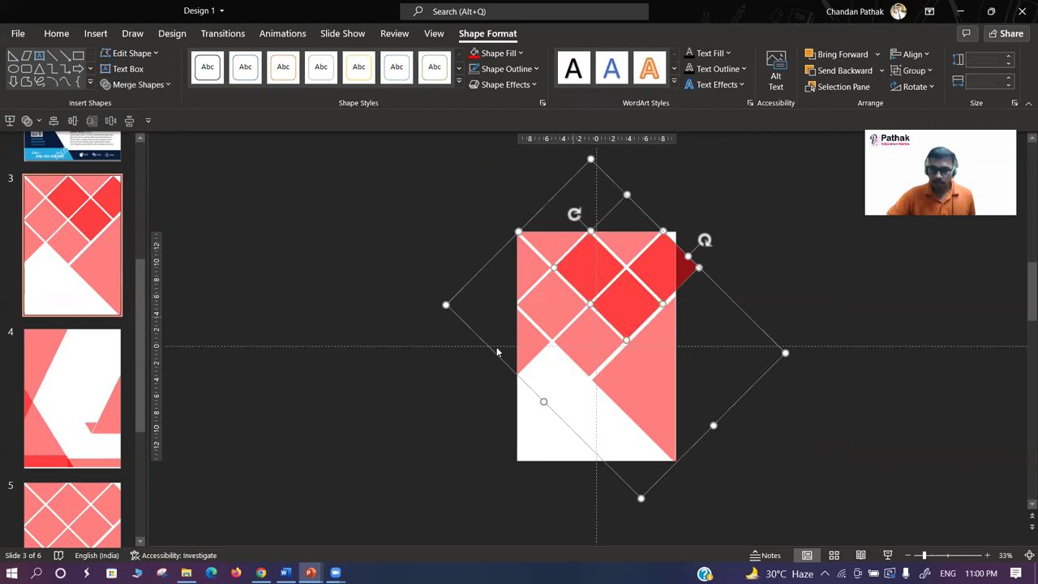
click(138, 84)
click(134, 177)
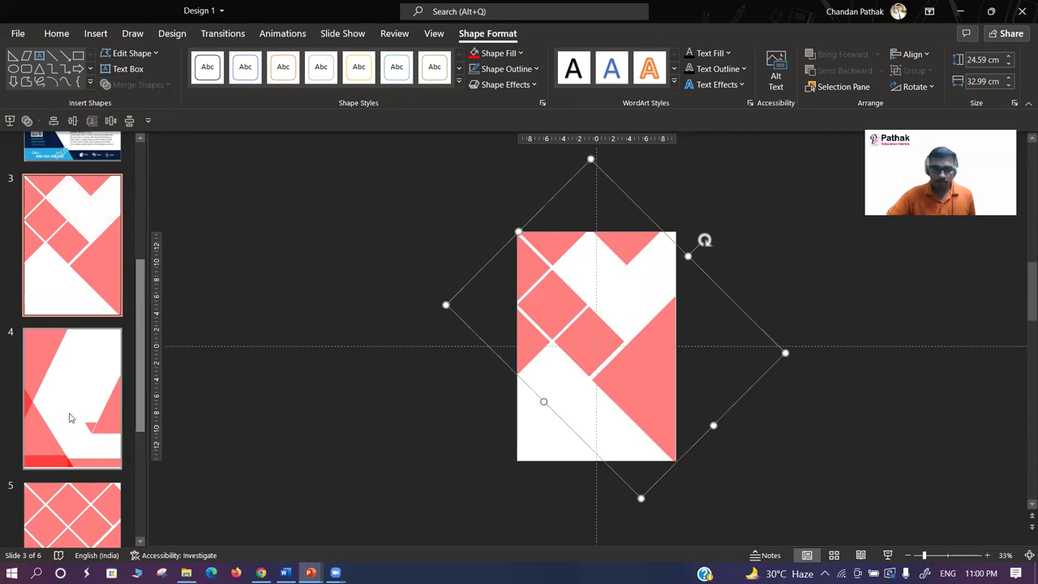
- Copy three diamond tiles from slide 5 and paste them onto slide 3
click(90, 498)
click(576, 286)
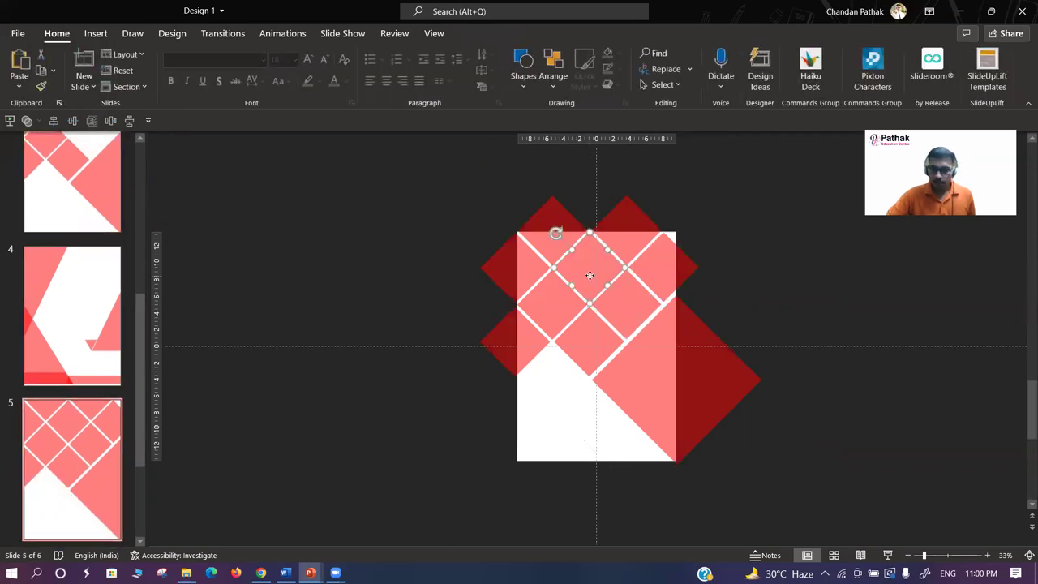
shift+click(637, 313)
shift+click(670, 274)
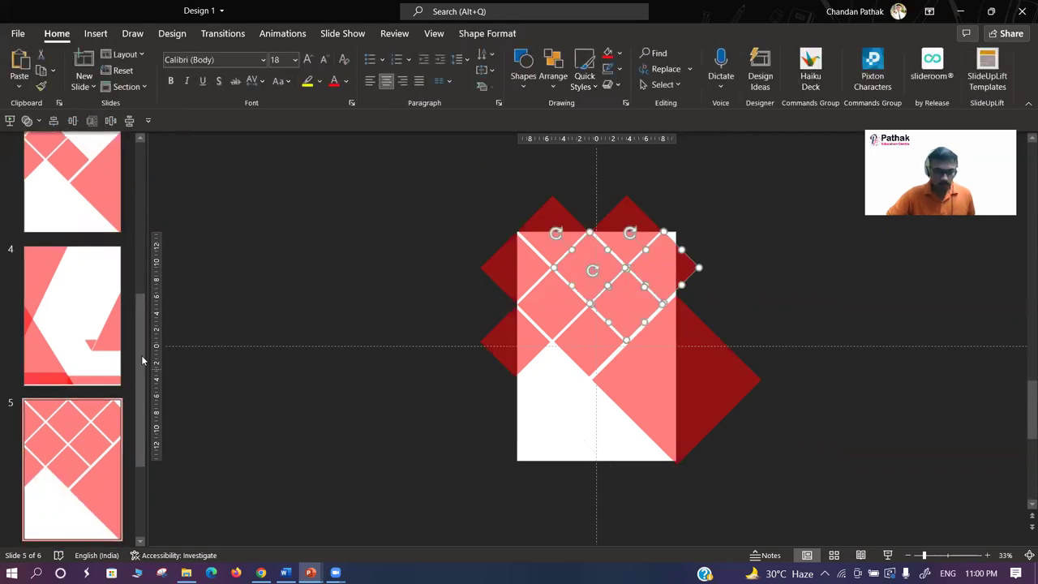
click(109, 283)
click(72, 203)
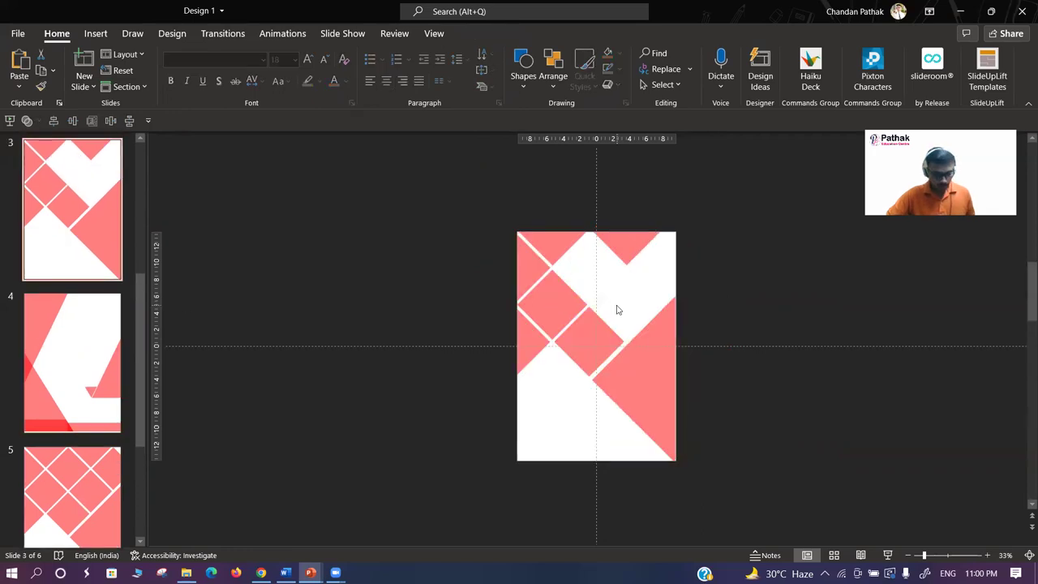
key(ctrl+v)
click(726, 278)
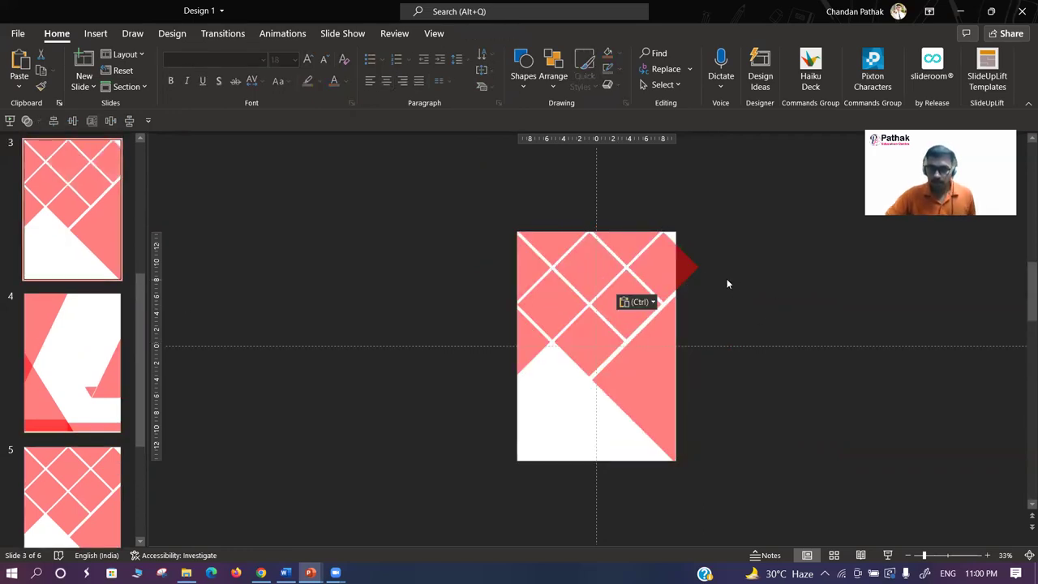
click(660, 294)
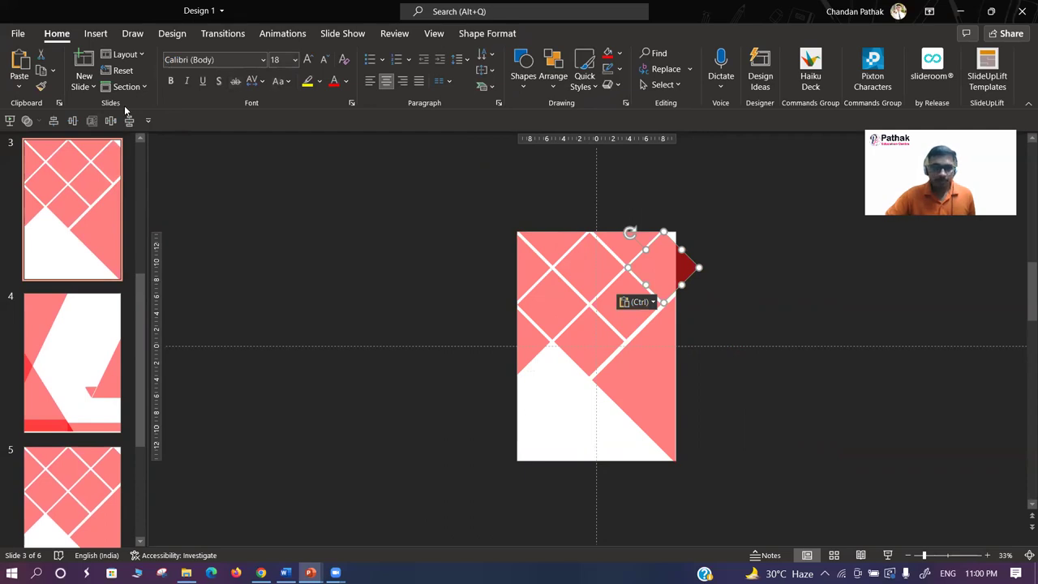
click(427, 184)
- Draw a rectangle over the right-edge overhang and subtract it from the diamond tile
click(523, 66)
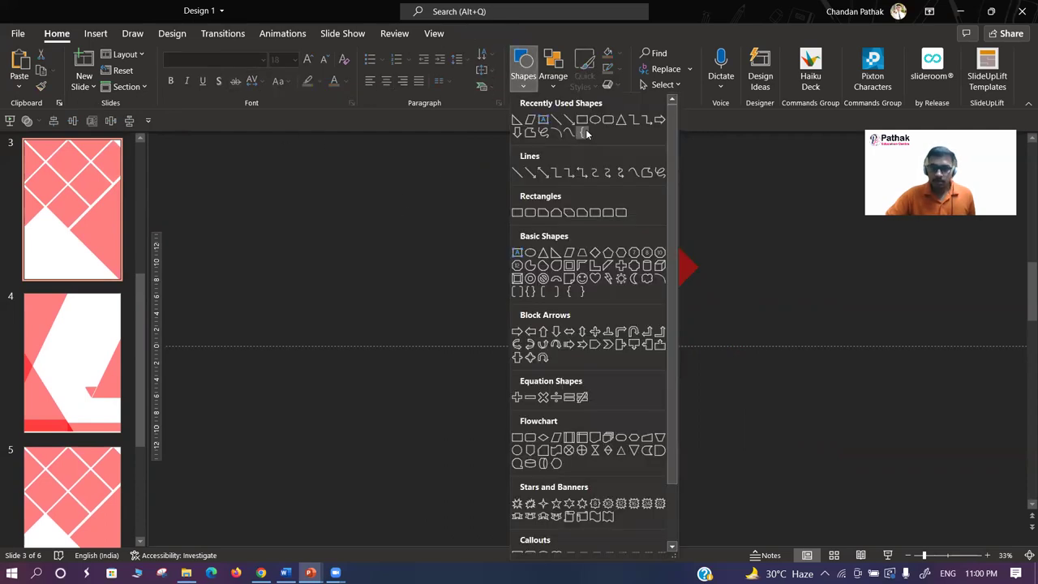
click(583, 127)
drag(677, 204, 744, 346)
click(815, 277)
click(657, 268)
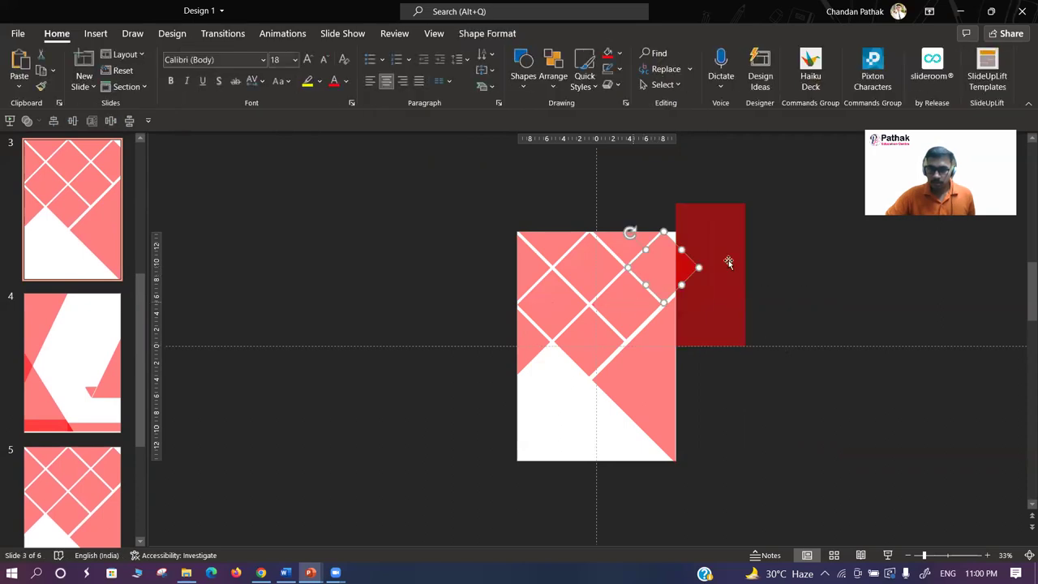
shift+click(728, 260)
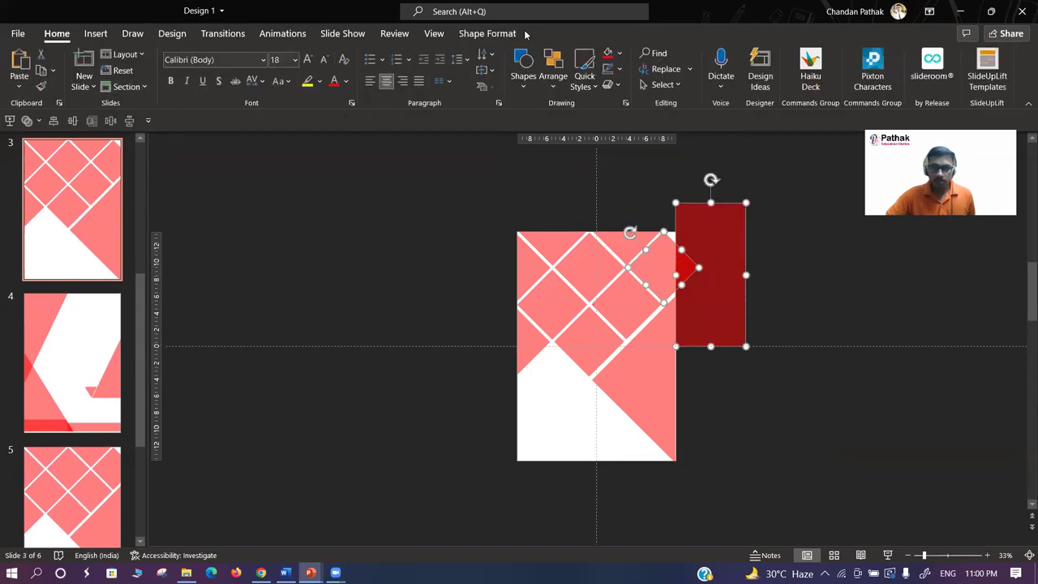
click(486, 33)
click(150, 86)
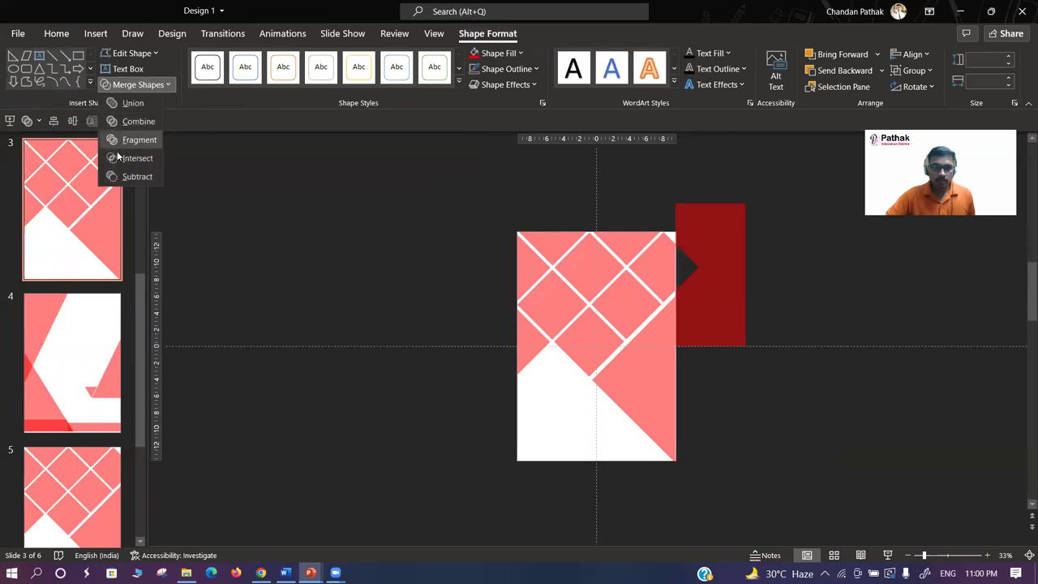
click(126, 177)
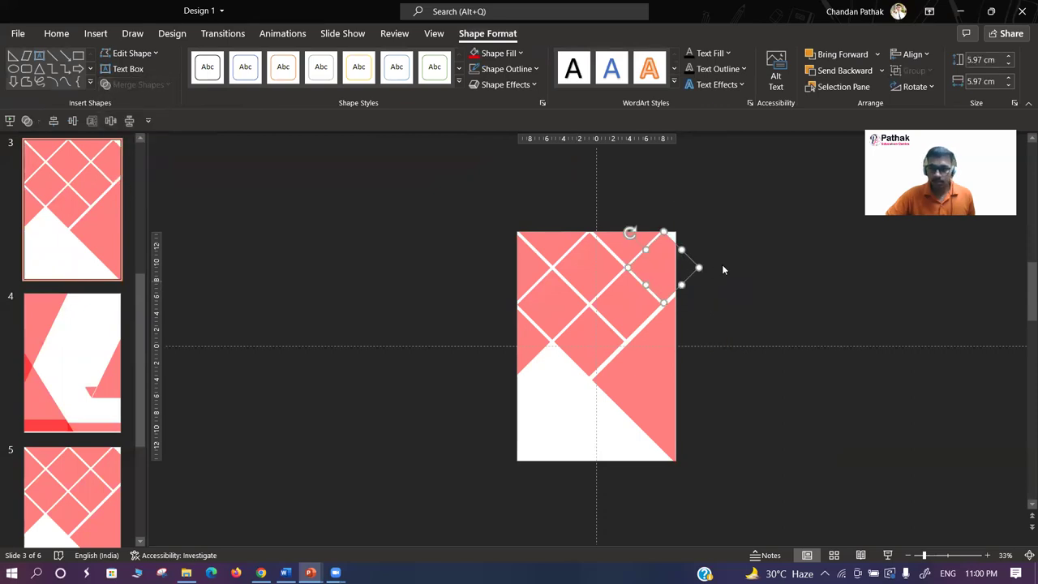
click(648, 256)
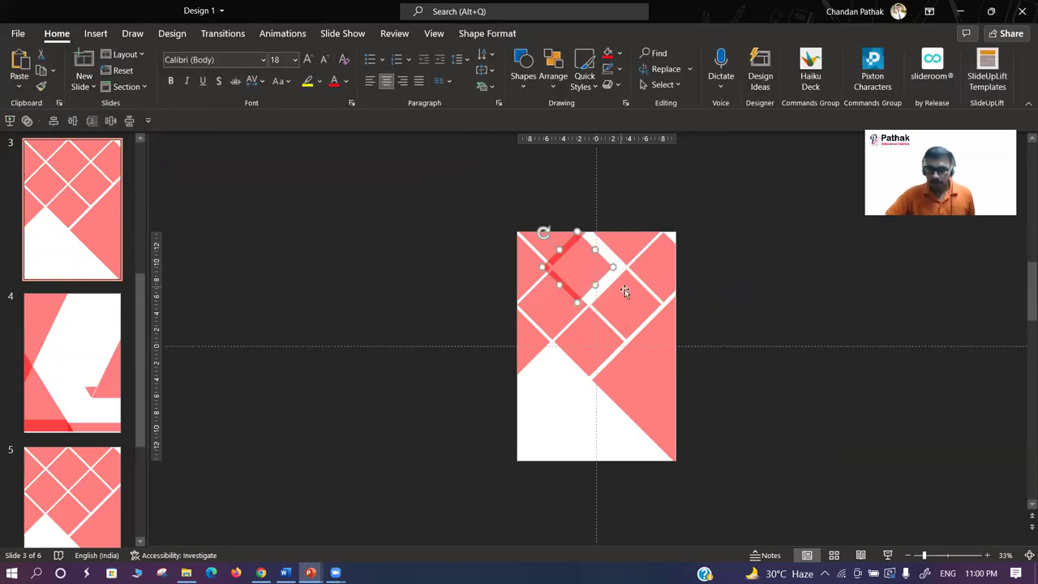
- Drag the diamond tiles around, then undo the moves
drag(592, 262, 633, 306)
drag(666, 266, 736, 268)
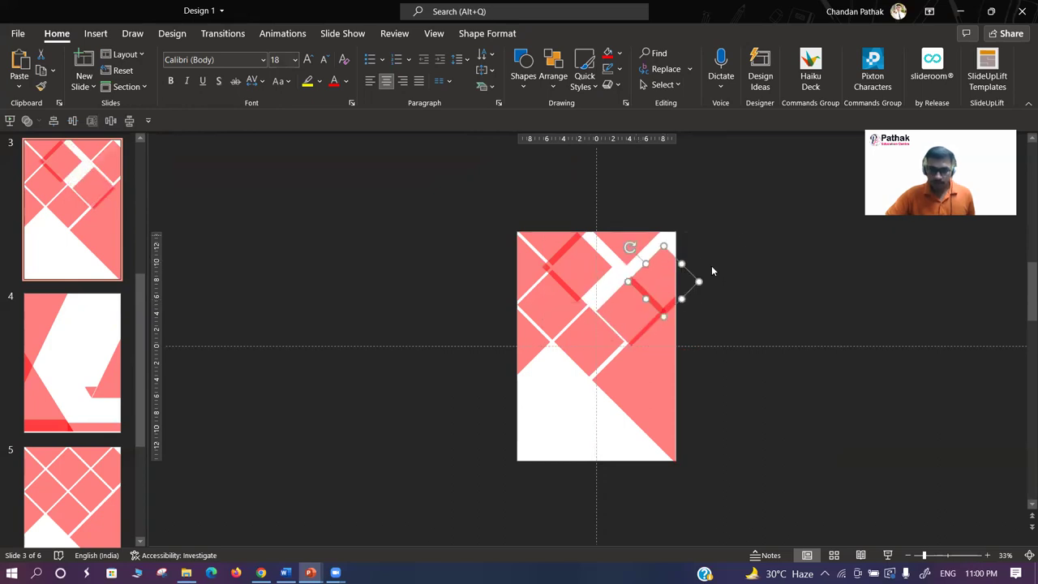
key(ctrl+z)
key(ctrl+z)
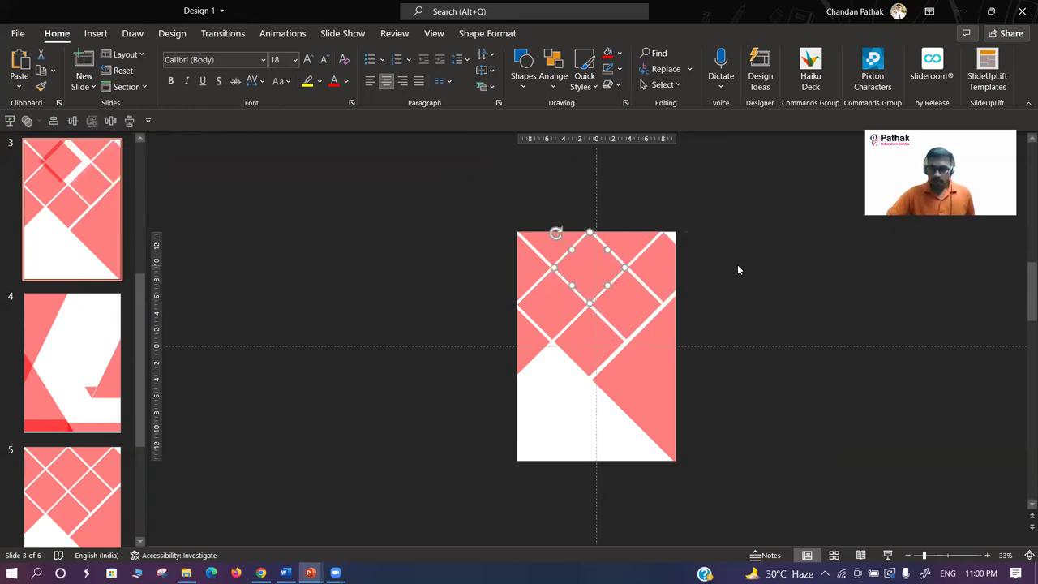
click(709, 261)
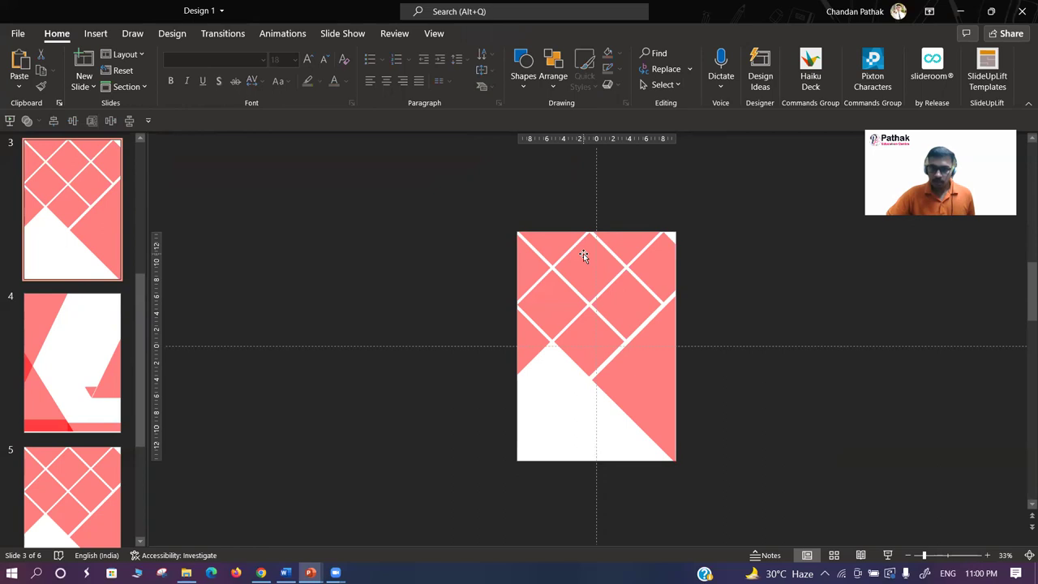
- Select the three top diamond tiles, delete them, then restore them with undo
click(591, 259)
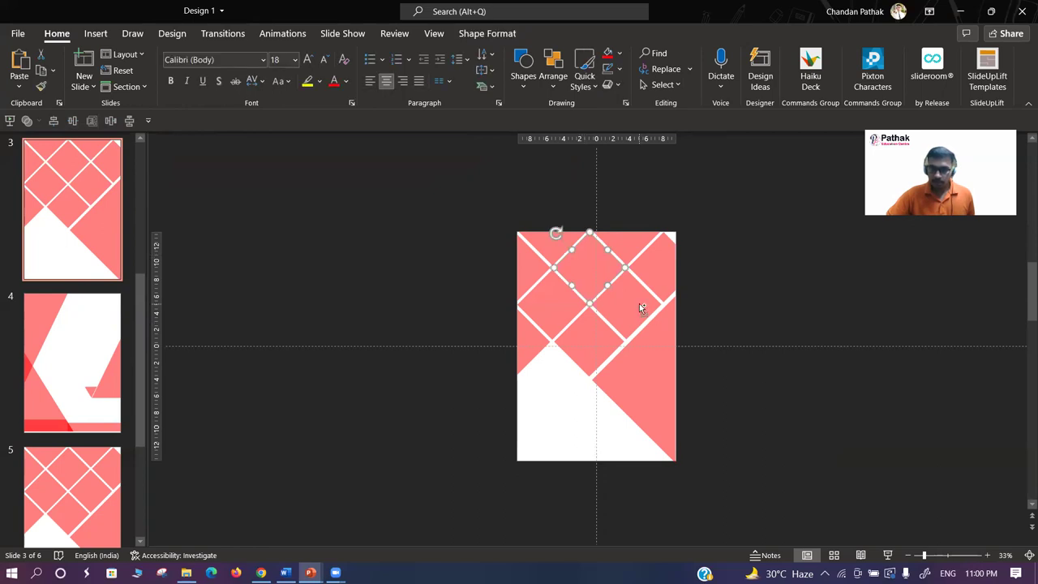
shift+click(640, 304)
shift+click(660, 274)
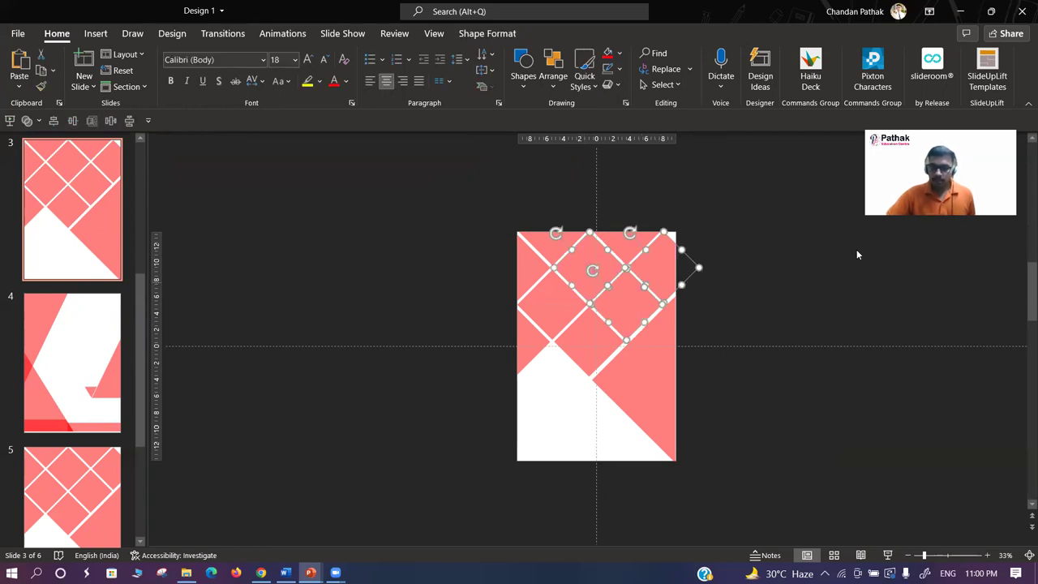
key(Delete)
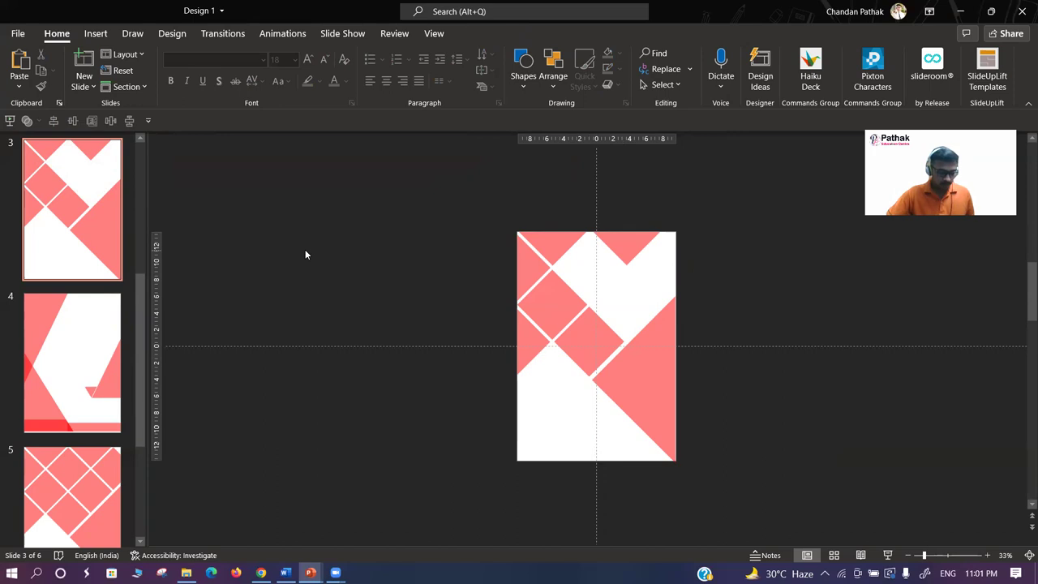
key(ctrl+z)
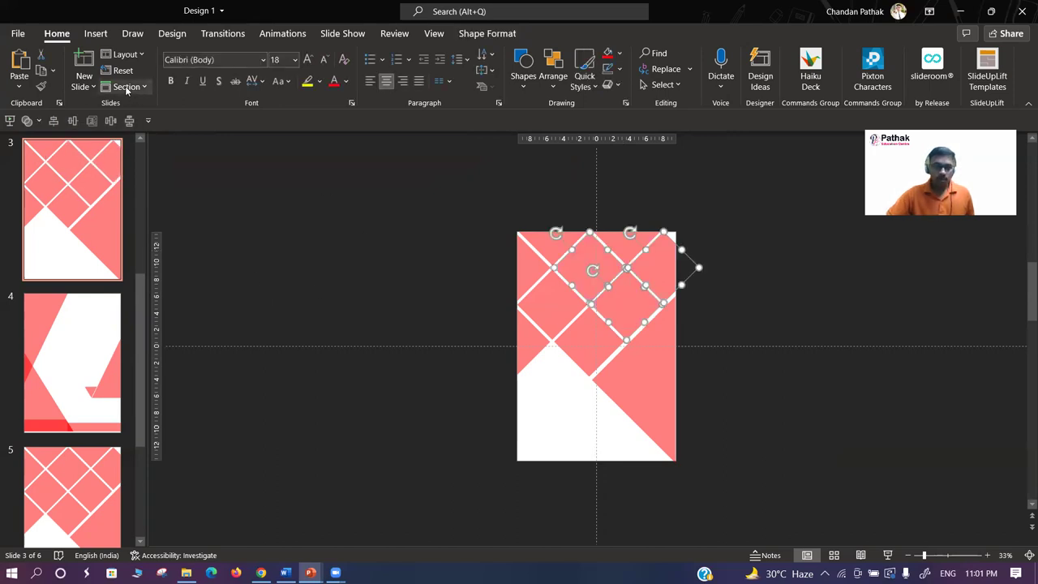
- Unite the three diamonds into one shape and remove it from the slide
click(485, 35)
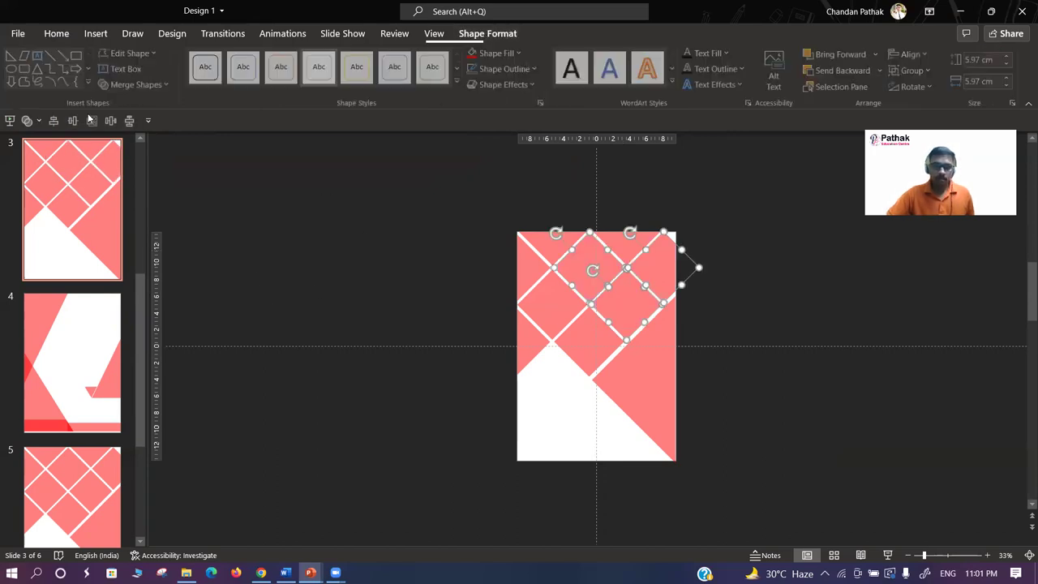
click(130, 84)
click(127, 103)
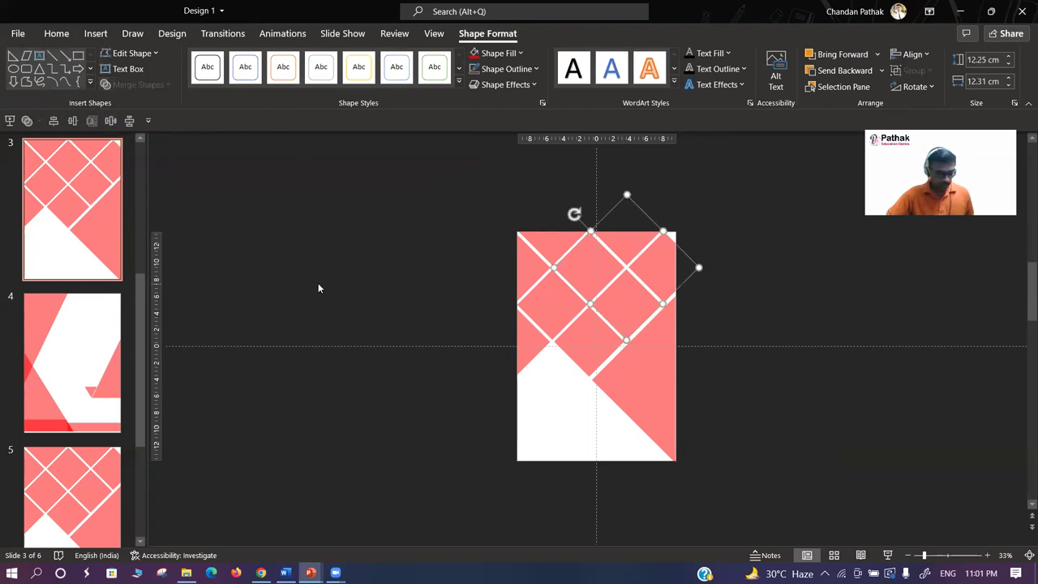
key(Delete)
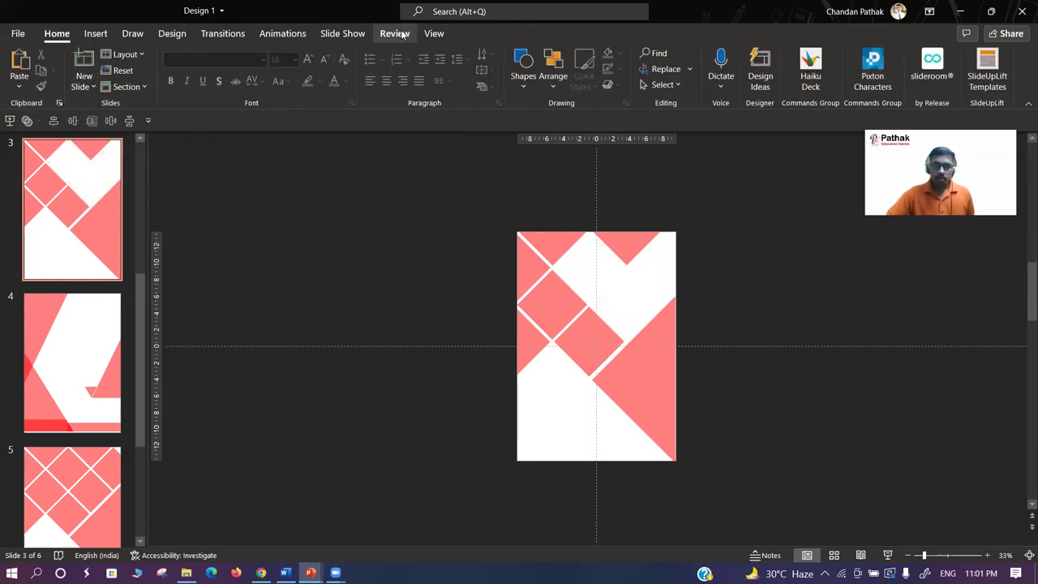
click(428, 33)
- In Slide Master, duplicate the blank layout and paste the merged diamond shape onto it
click(176, 77)
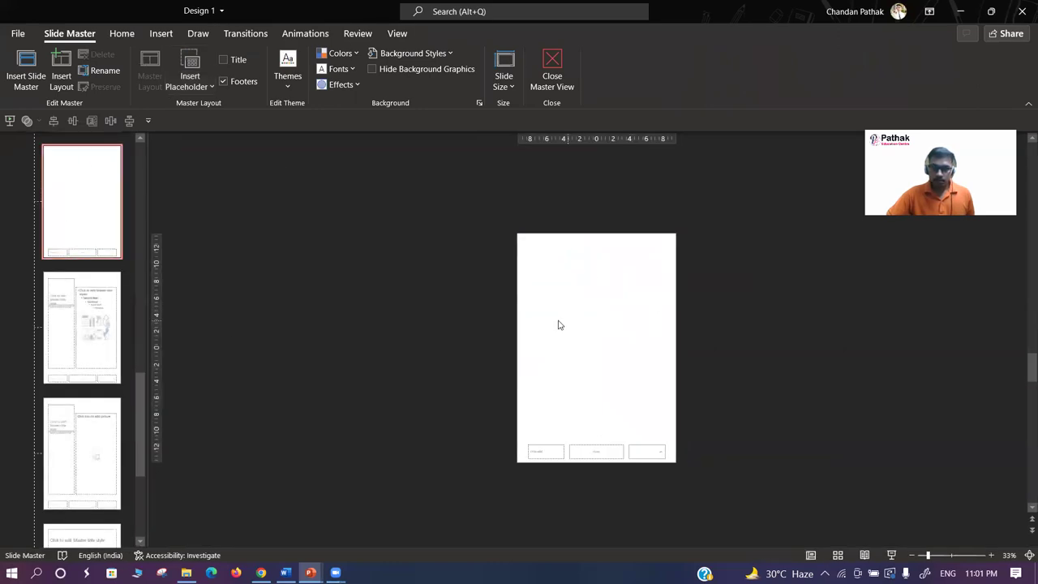
key(ctrl+d)
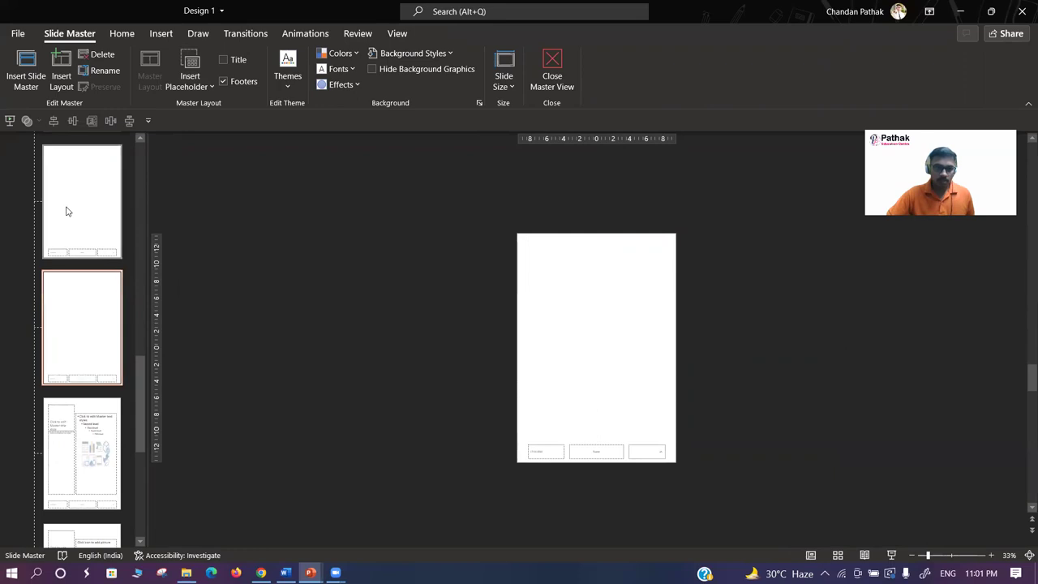
right_click(81, 216)
click(108, 343)
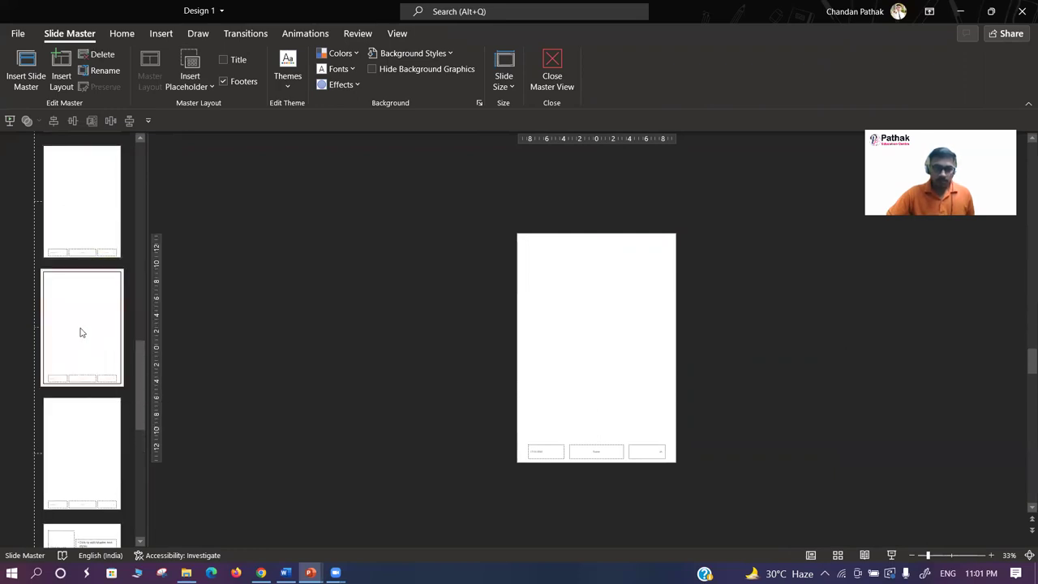
click(87, 444)
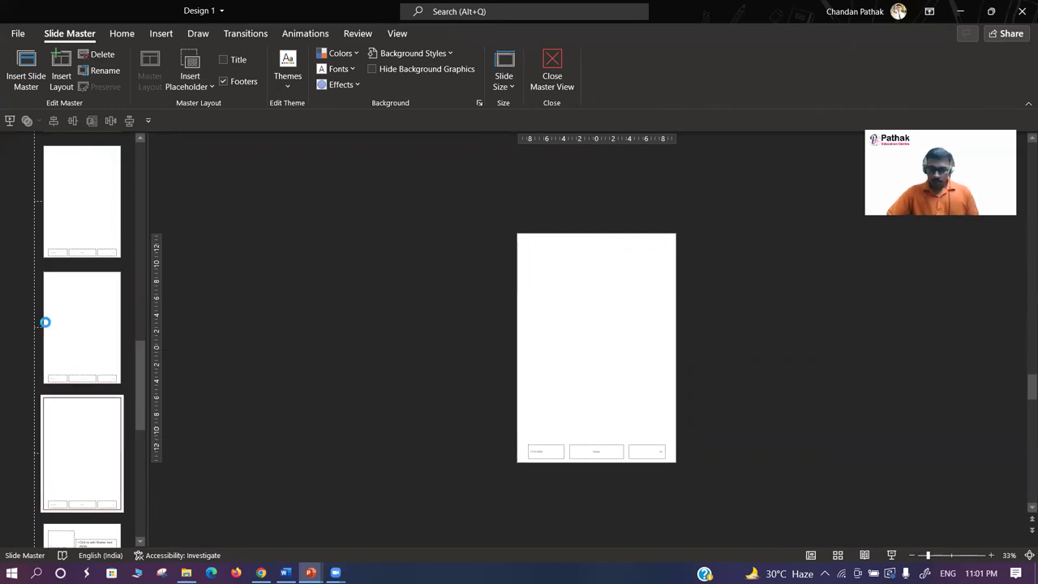
click(74, 315)
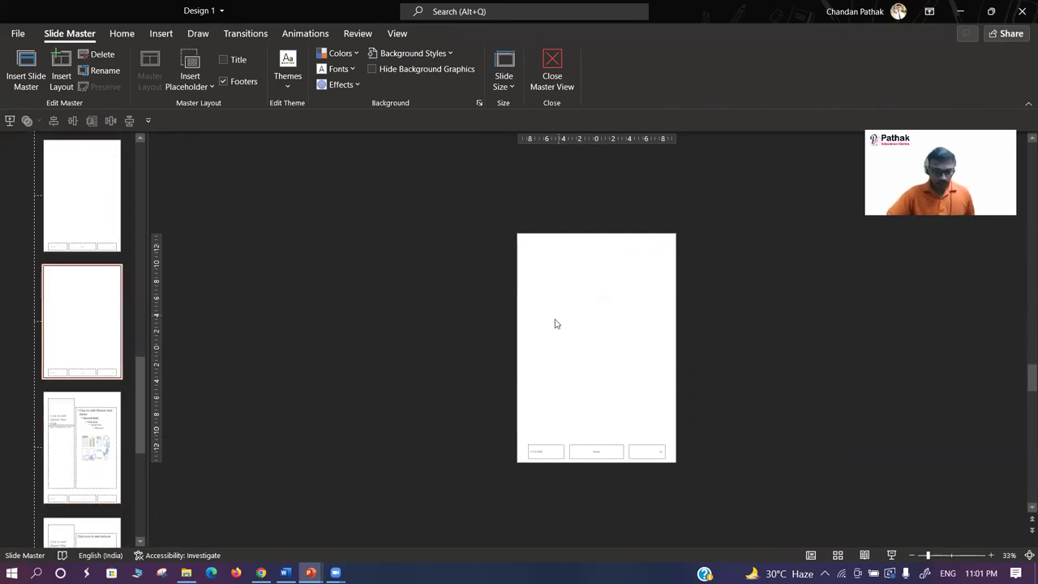
key(ctrl+v)
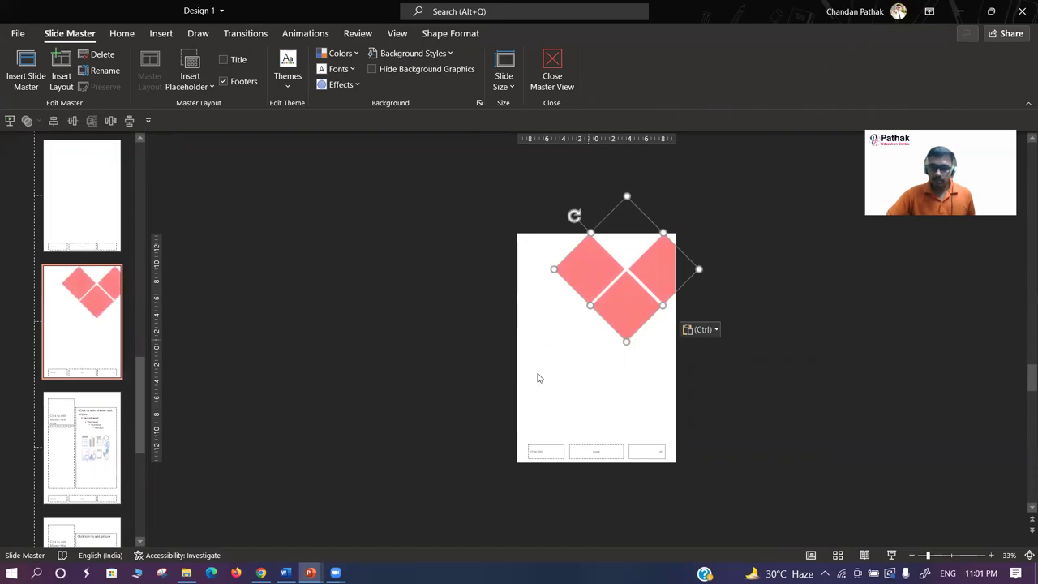
click(572, 382)
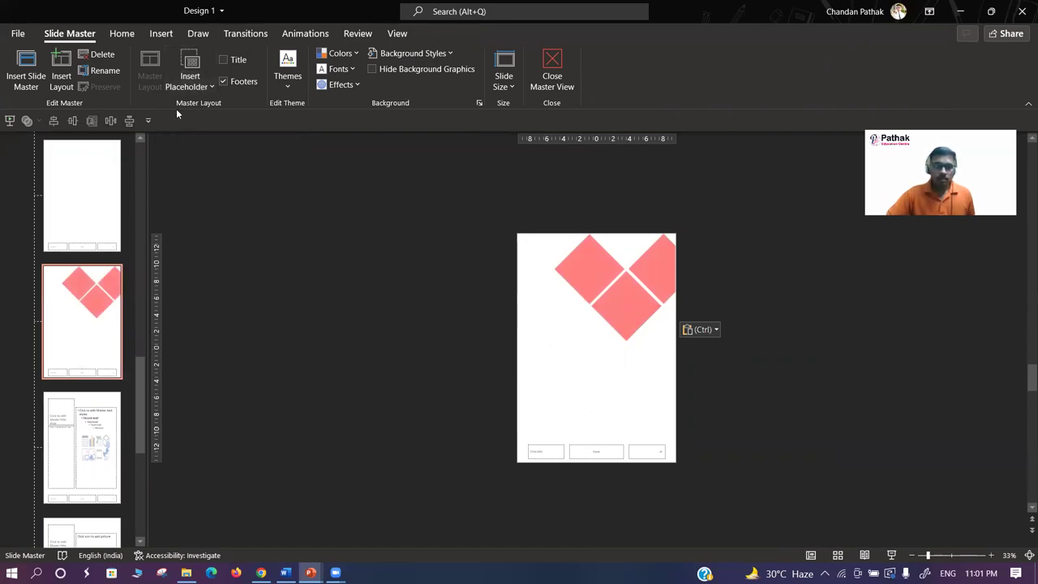
click(209, 78)
- Draw a Picture placeholder behind the diamonds, intersect it with them, then start renaming the layout
click(208, 176)
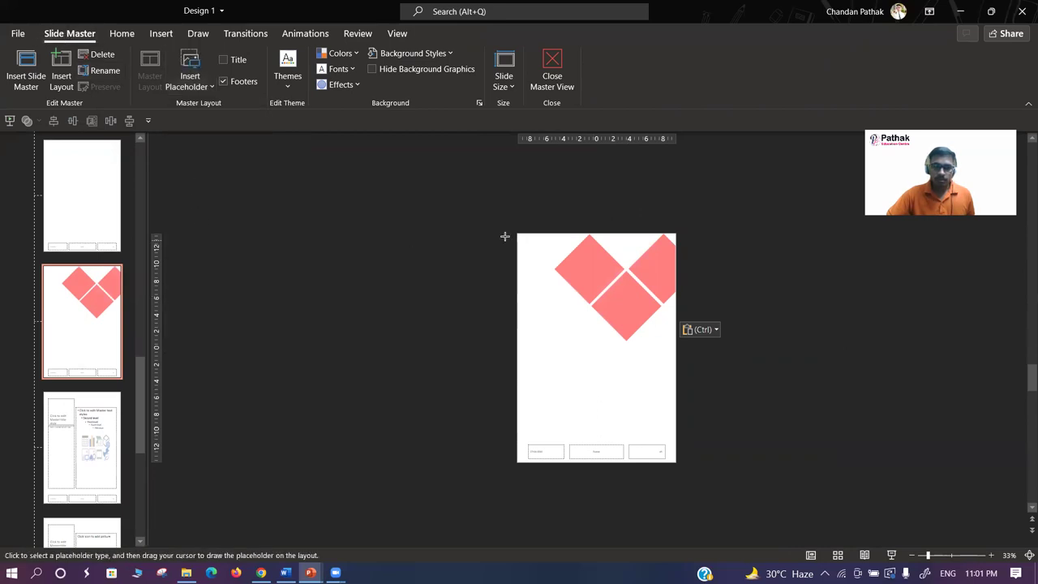
drag(517, 180, 752, 401)
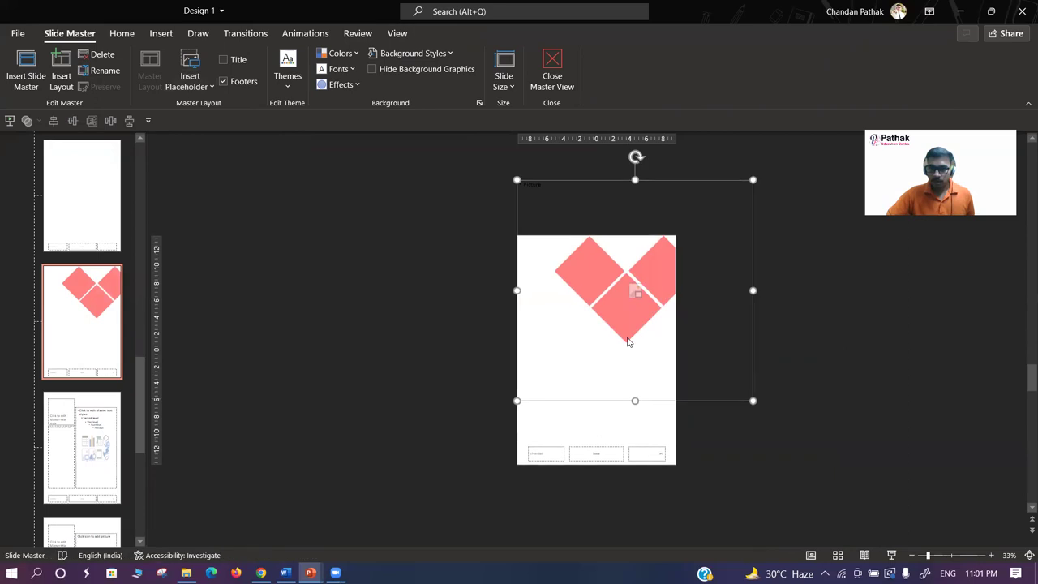
right_click(566, 206)
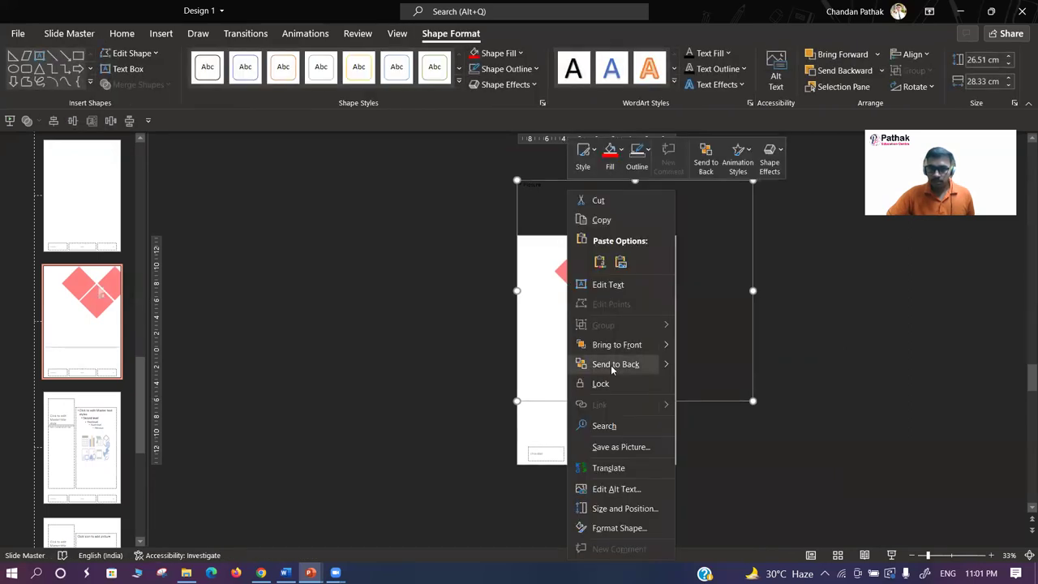
click(613, 363)
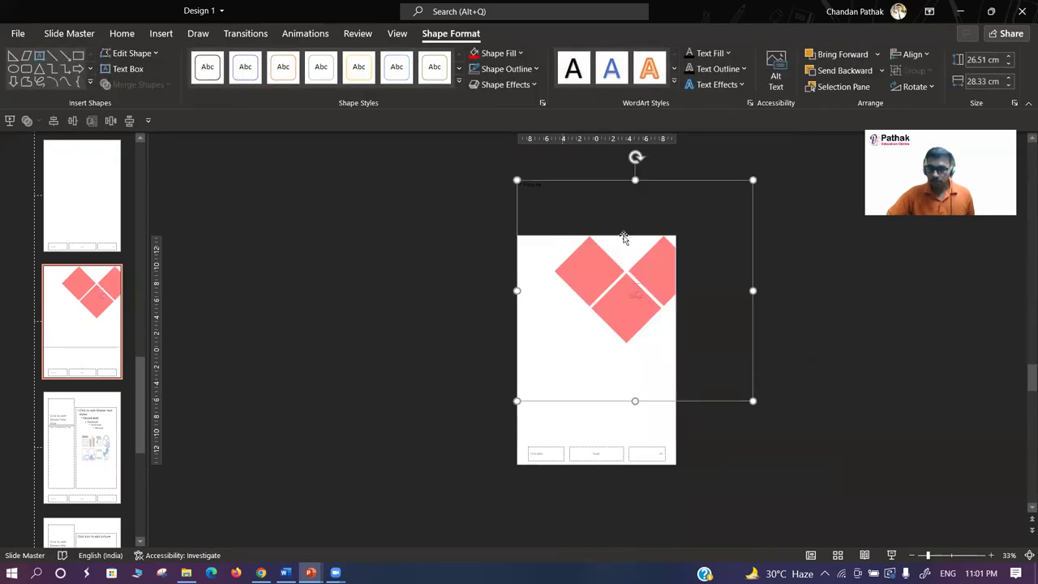
shift+click(620, 304)
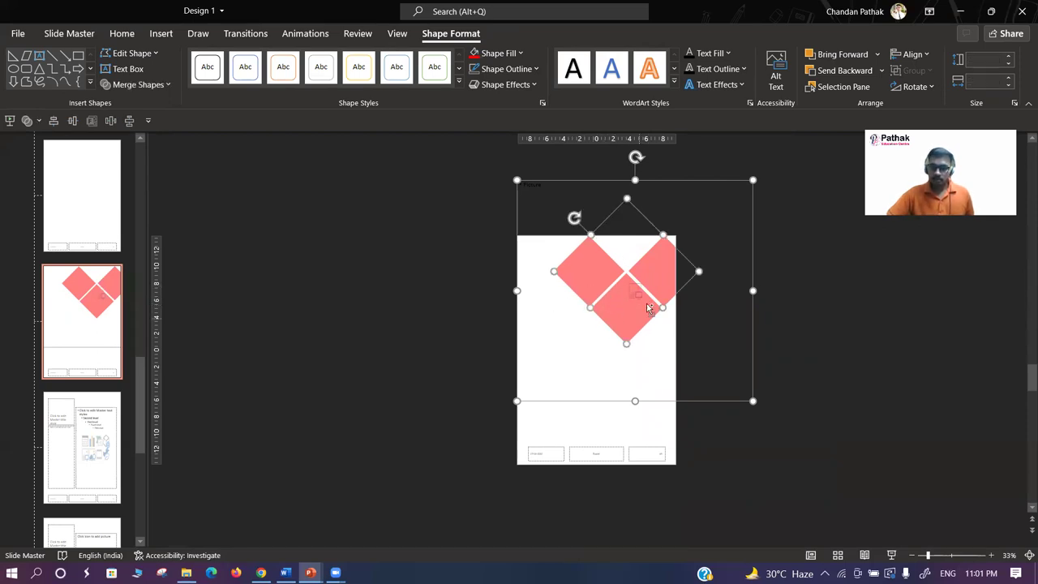
click(143, 87)
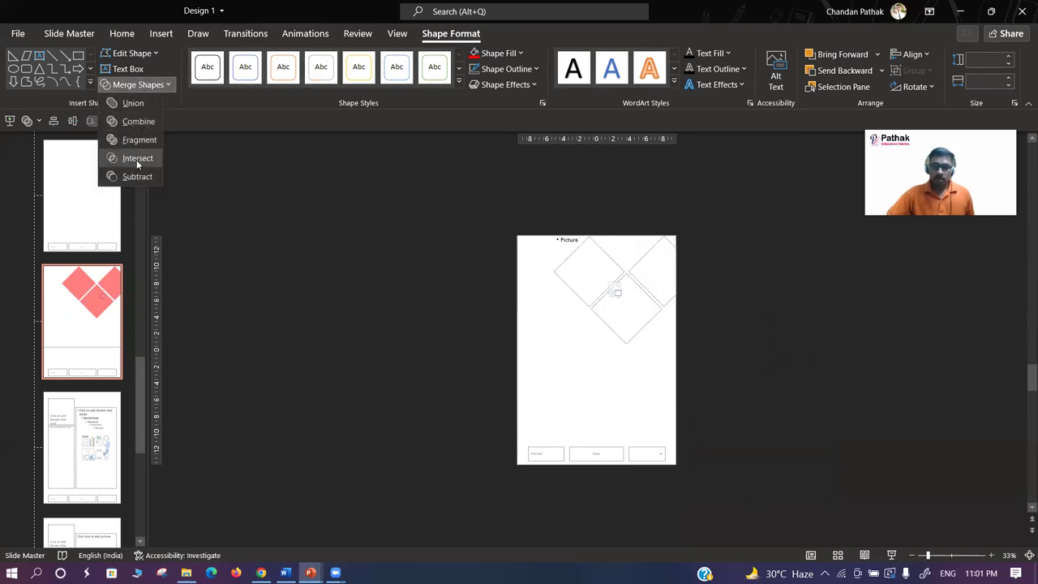
click(136, 158)
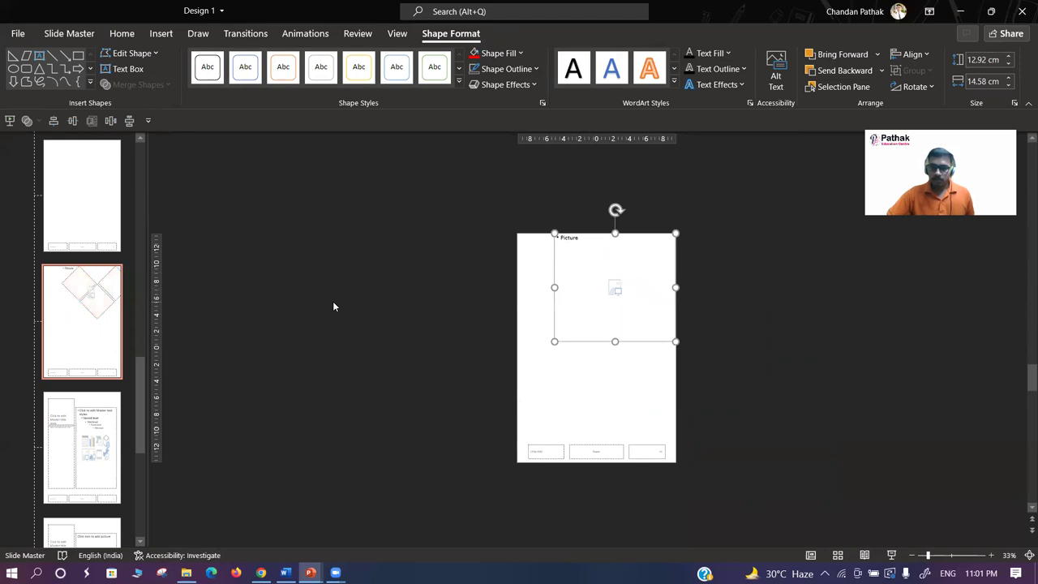
click(84, 318)
right_click(83, 319)
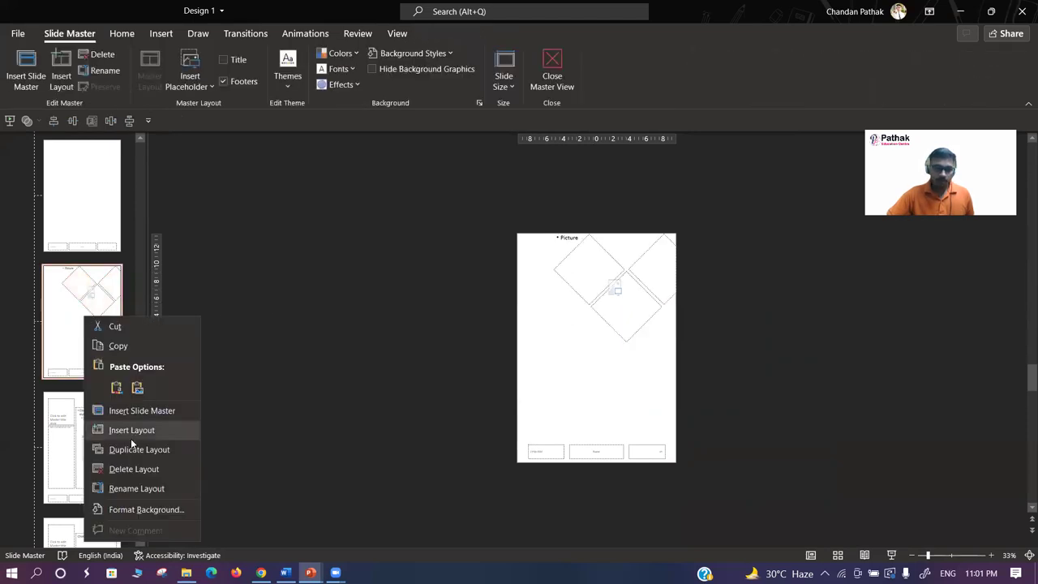
click(122, 488)
- Rename the diamond layout to 'Back Cover' and return to normal slide view
key(BackSpace)
text(Back Co)
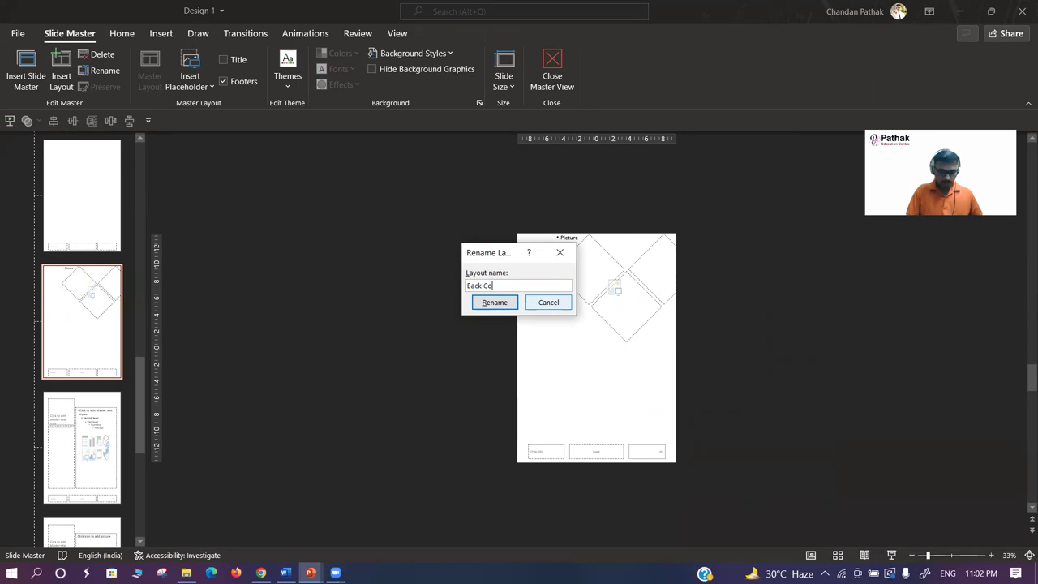
text(ver)
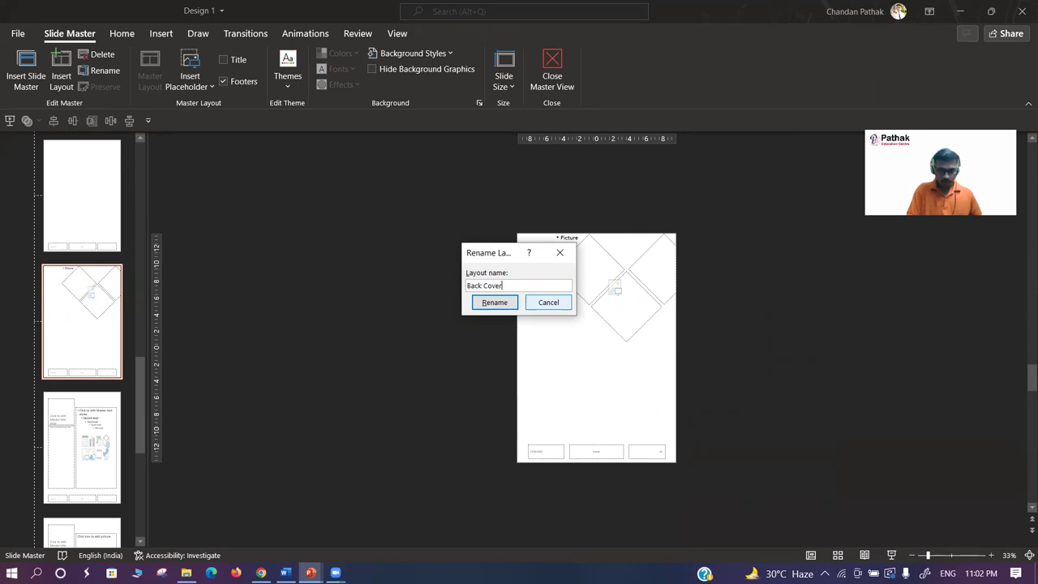
click(514, 304)
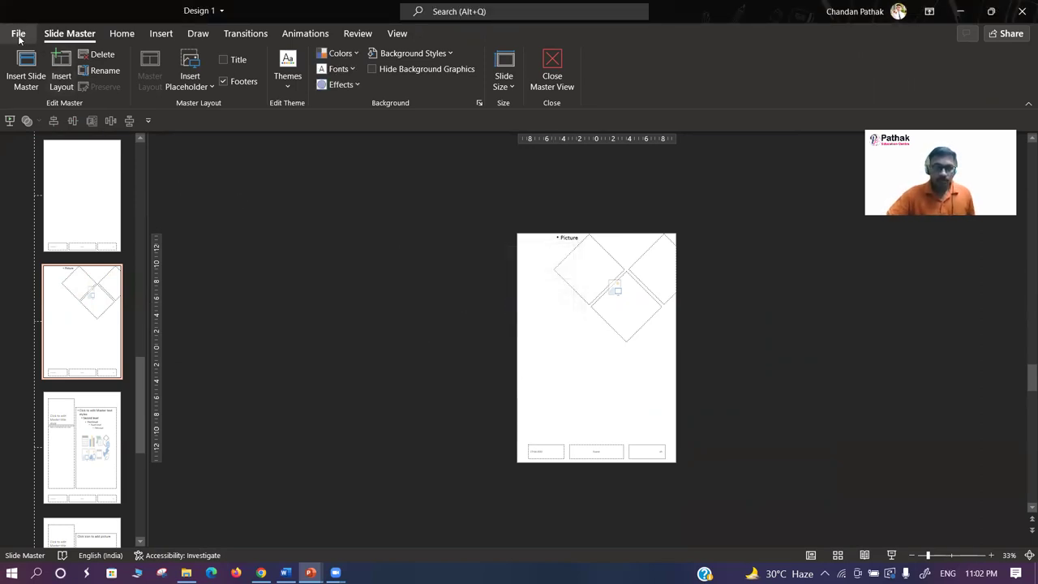
click(551, 77)
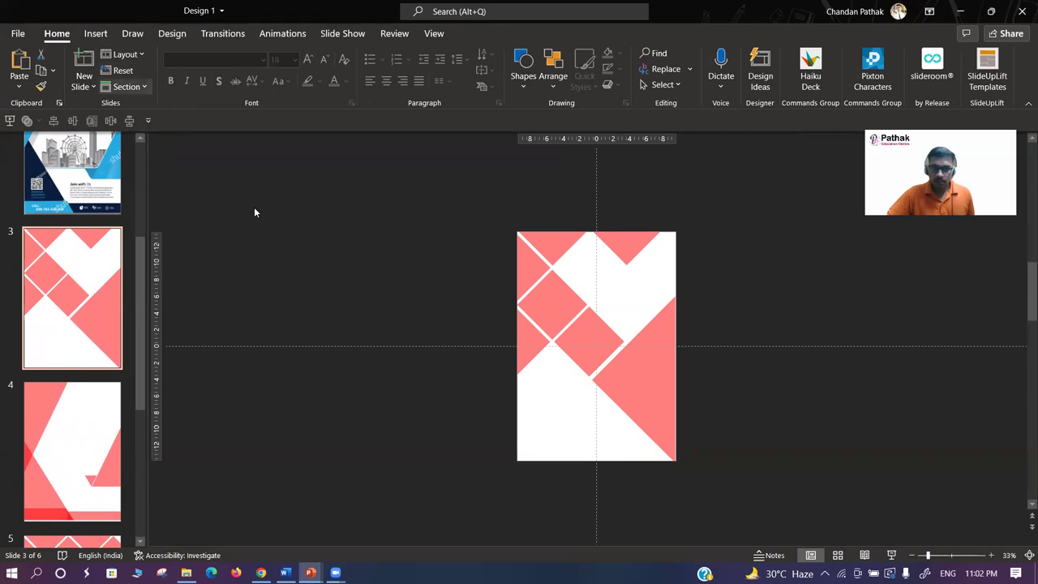
- Add a new slide 7 after slide 6 using the Back Cover layout
scroll(86, 348, down, 1)
scroll(63, 387, down, 3)
scroll(62, 388, down, 2)
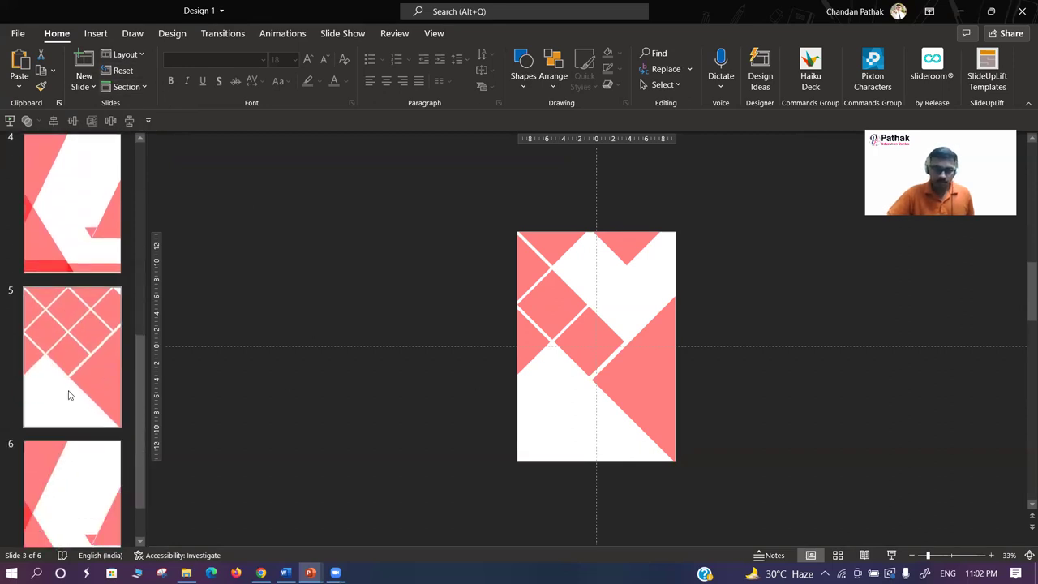
scroll(64, 428, down, 2)
scroll(65, 365, up, 3)
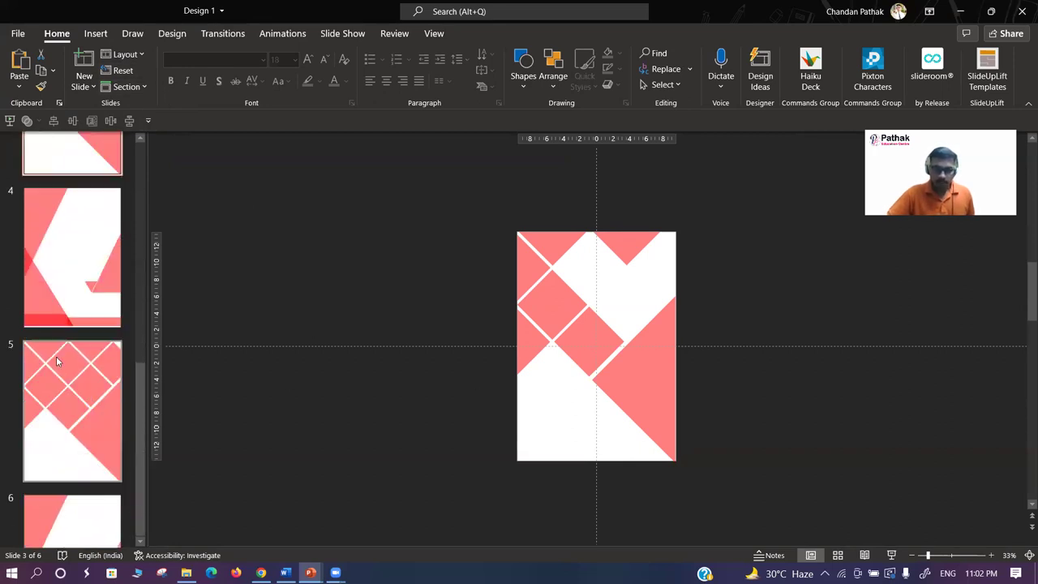
scroll(56, 356, up, 9)
scroll(57, 361, down, 2)
scroll(57, 361, down, 8)
scroll(61, 381, down, 3)
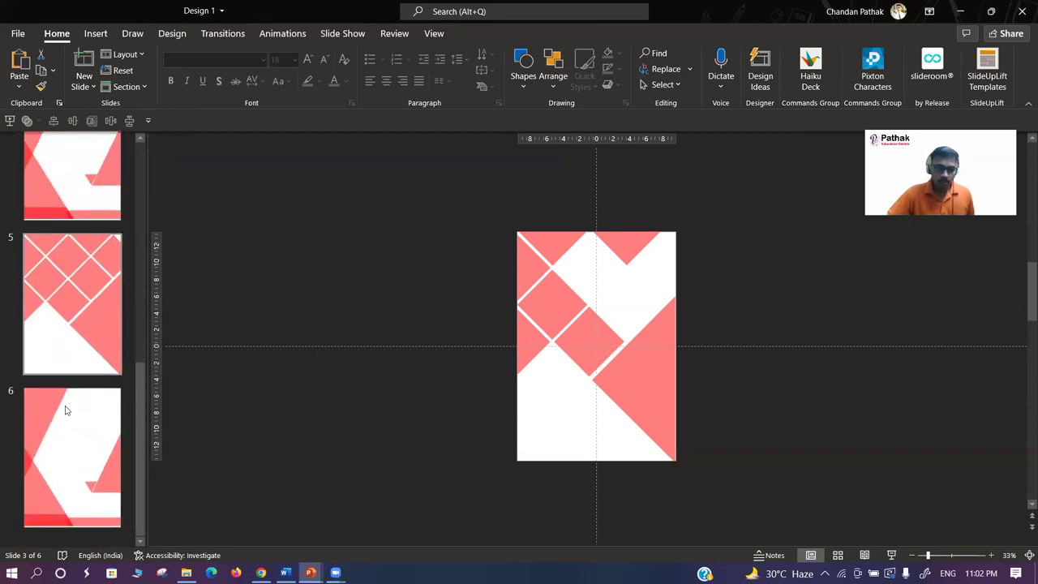
click(64, 406)
click(84, 86)
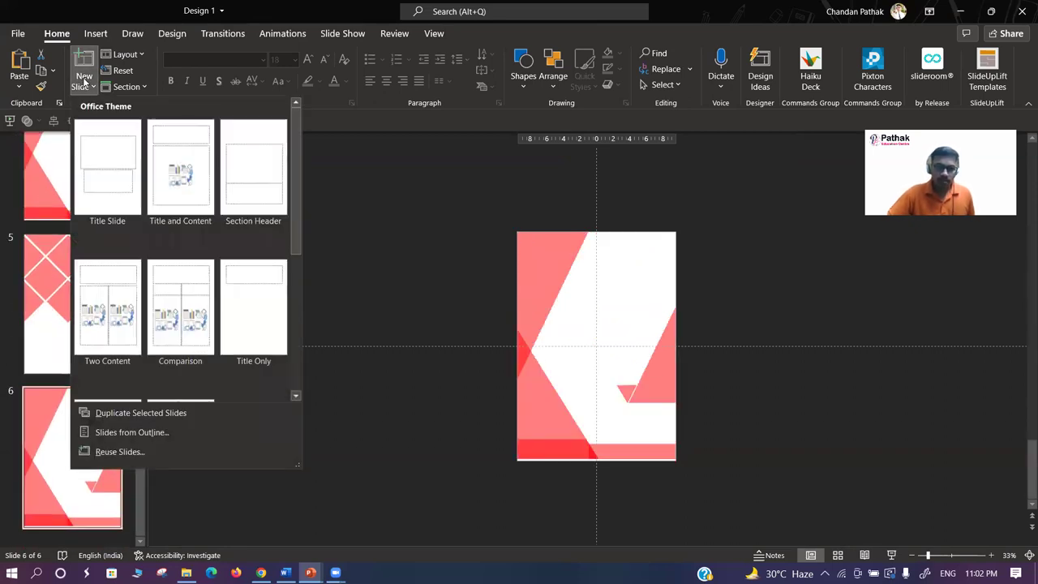
scroll(153, 283, down, 3)
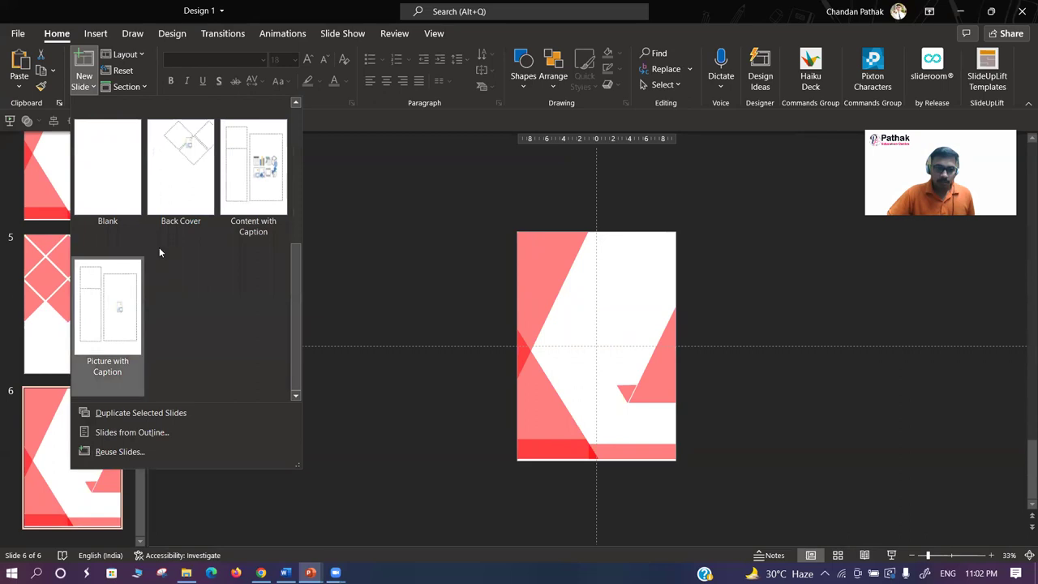
click(174, 188)
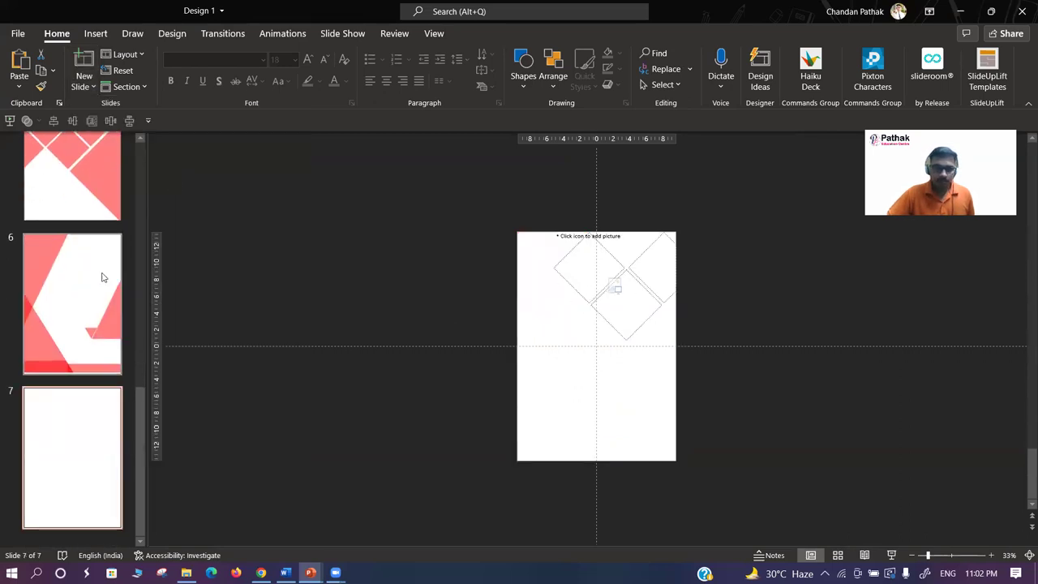
scroll(100, 273, up, 3)
scroll(83, 274, up, 3)
- Select the shapes on slide 3, including the large rotated pink square
click(66, 320)
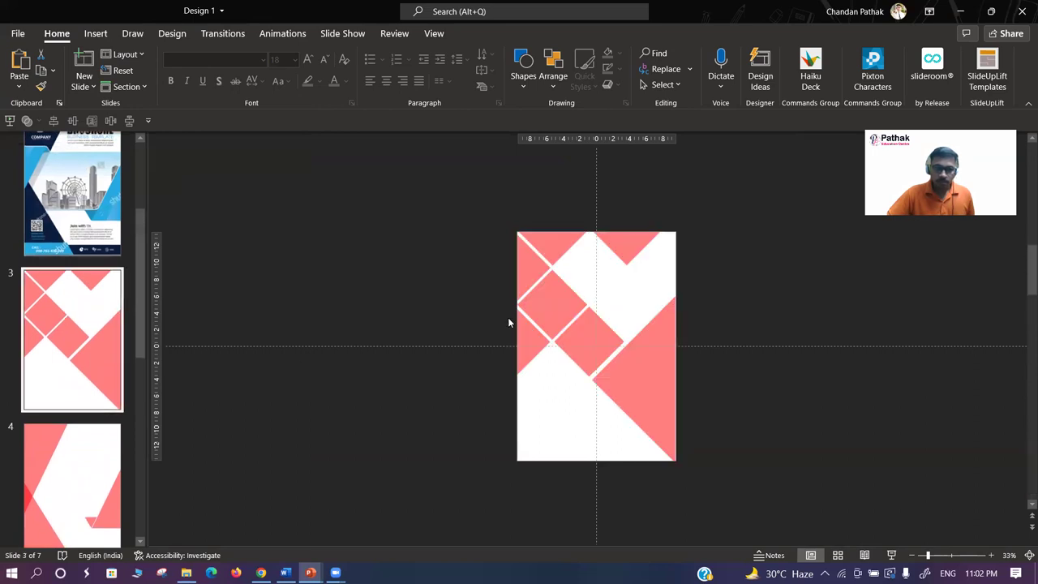
drag(788, 469, 769, 486)
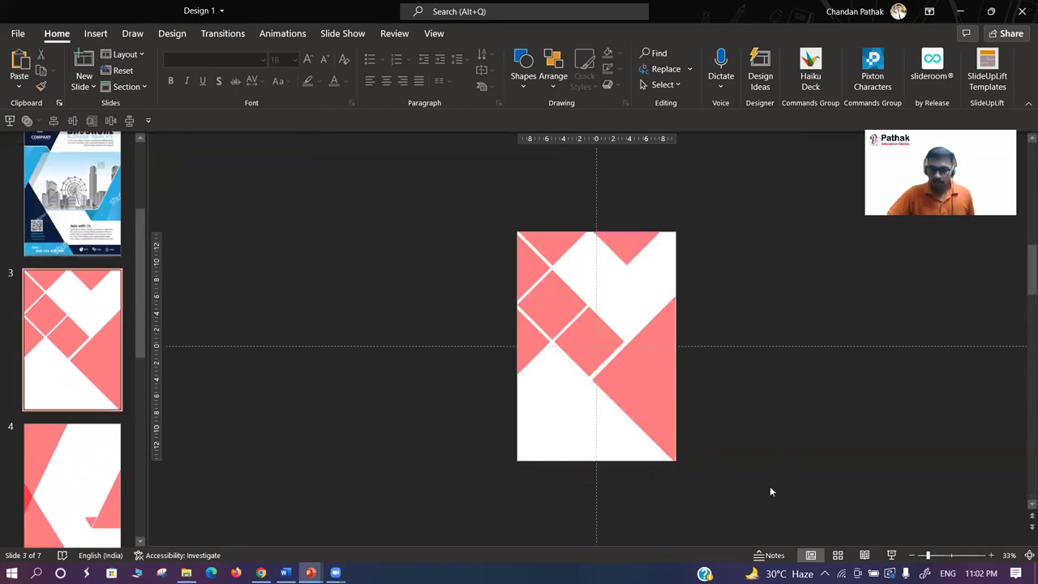
drag(442, 204, 779, 478)
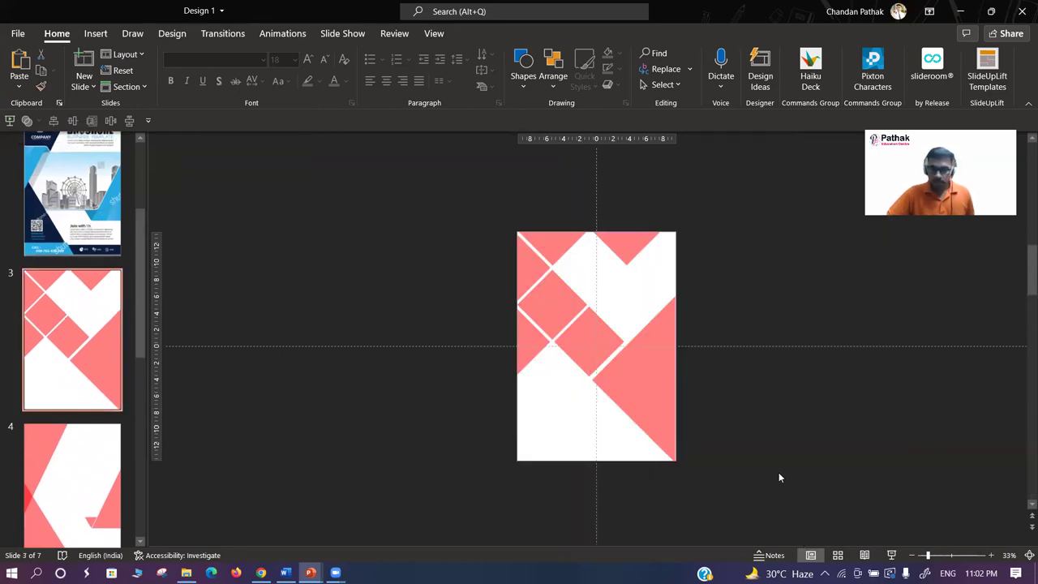
drag(396, 174, 840, 520)
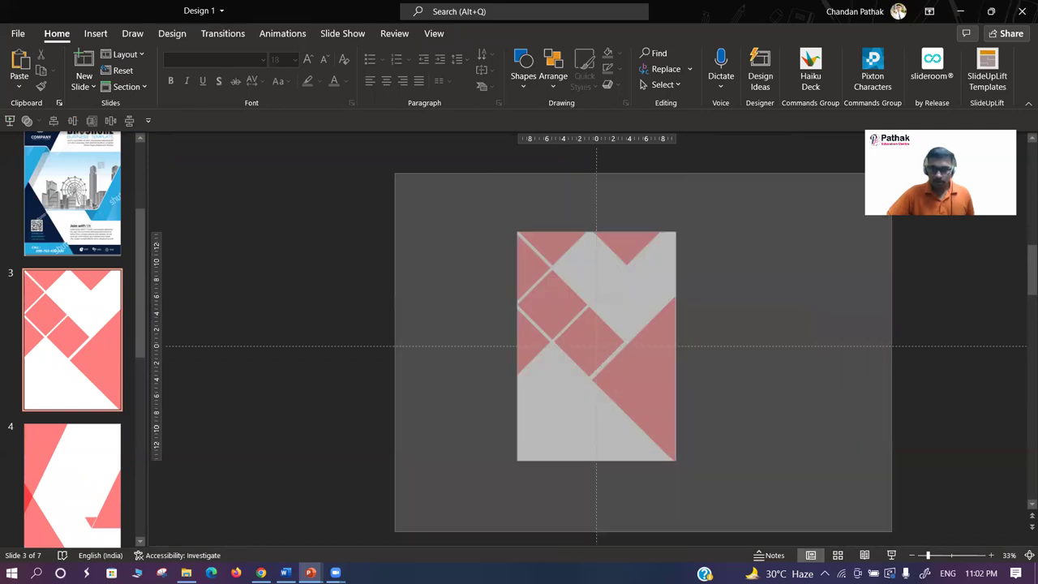
click(583, 353)
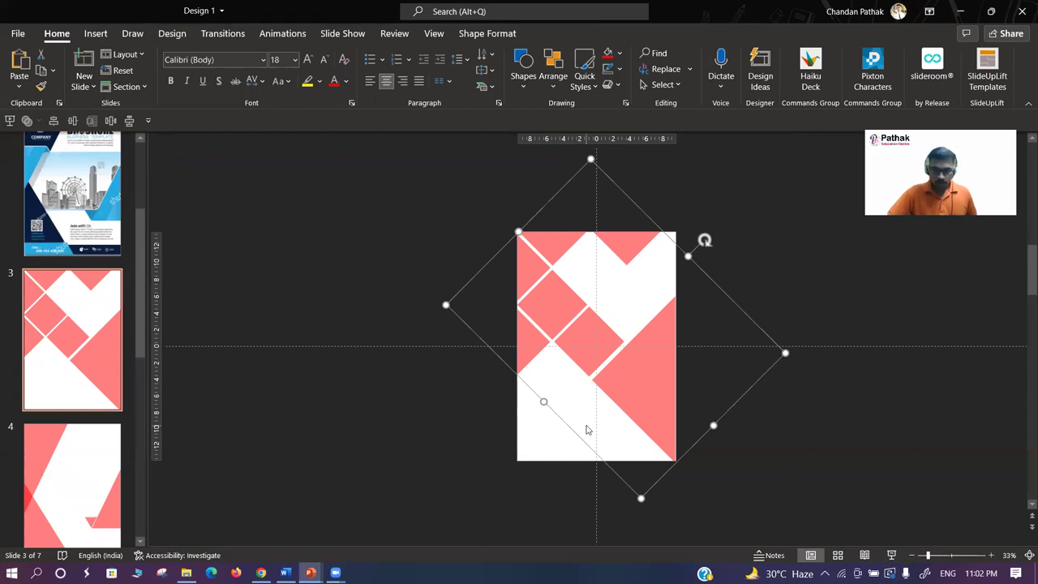
scroll(114, 402, down, 6)
- Paste the shapes onto slide 7, then delete the pasted large rotated square again
click(78, 431)
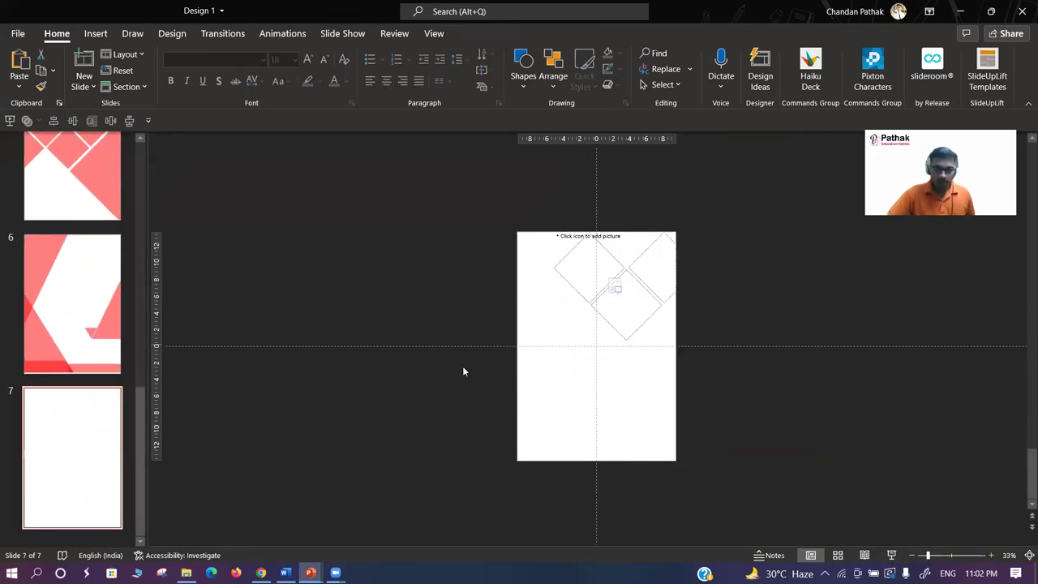
key(ctrl+v)
click(746, 344)
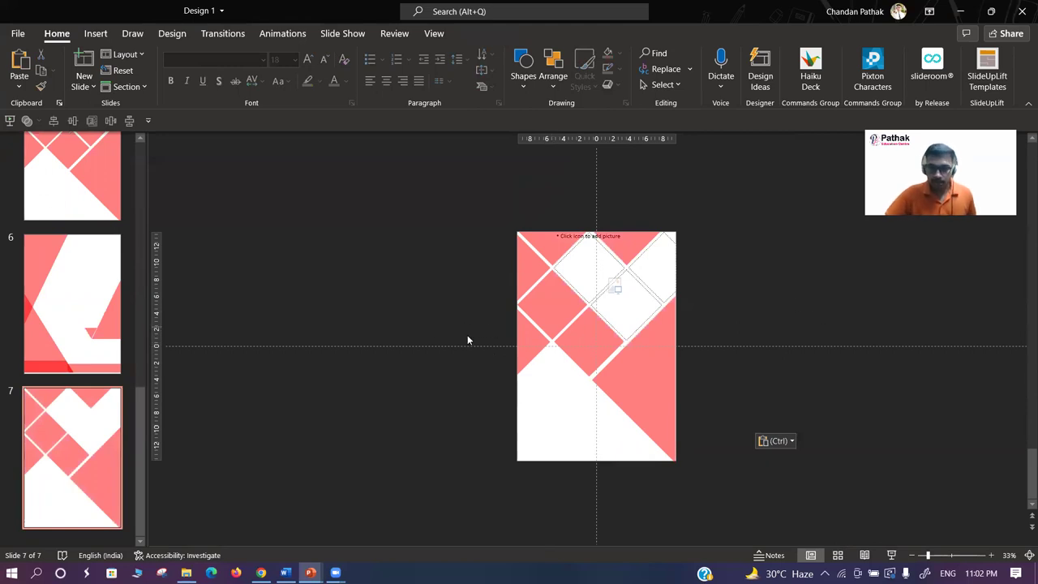
click(637, 378)
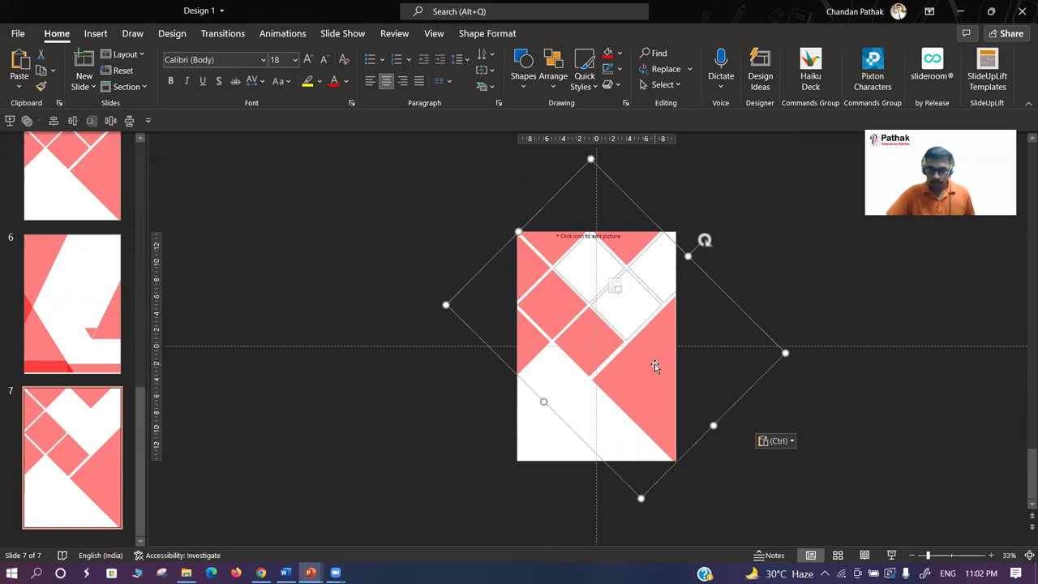
key(Delete)
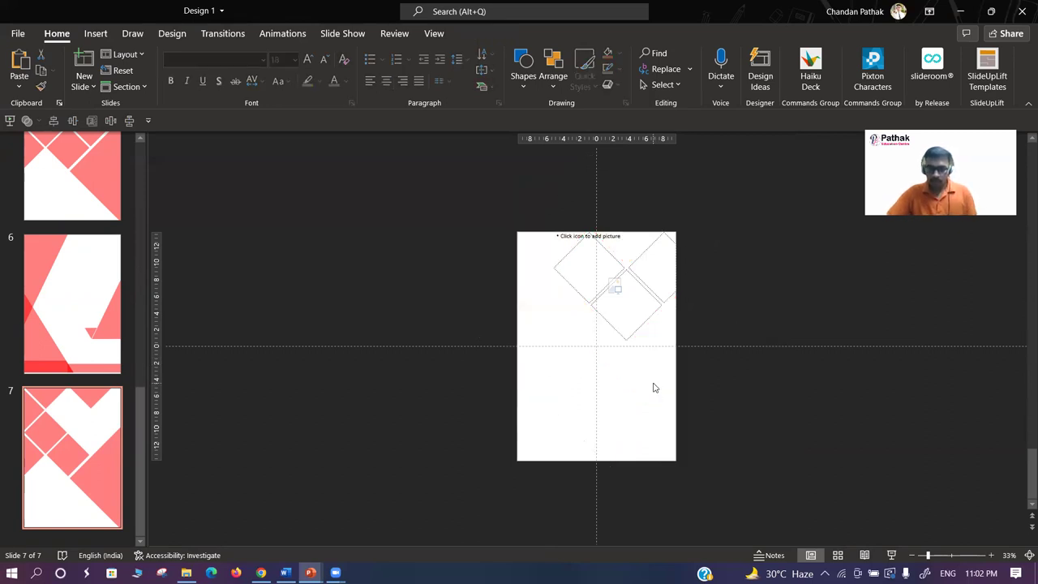
scroll(58, 283, up, 2)
- Select all the diamond shapes on slide 5 for copying
click(60, 314)
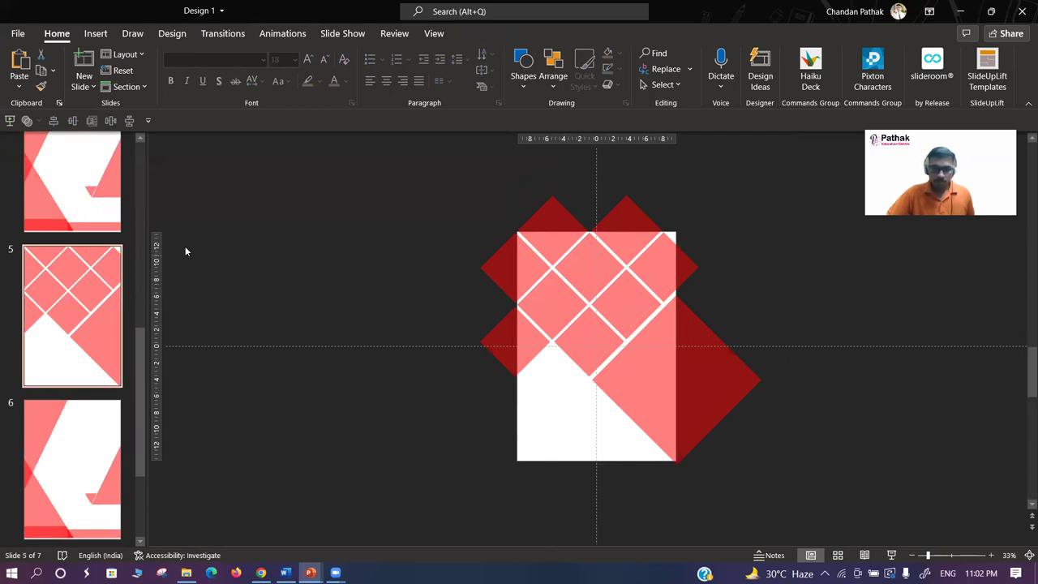
scroll(71, 316, up, 5)
scroll(76, 320, down, 3)
scroll(68, 311, up, 2)
scroll(67, 311, up, 3)
scroll(70, 292, down, 5)
scroll(70, 289, down, 2)
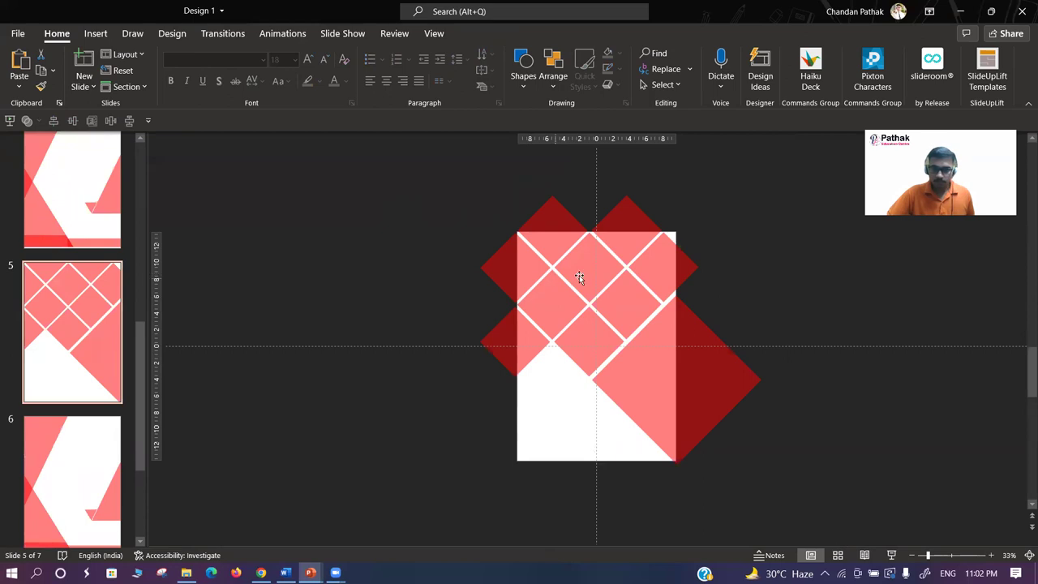
click(549, 312)
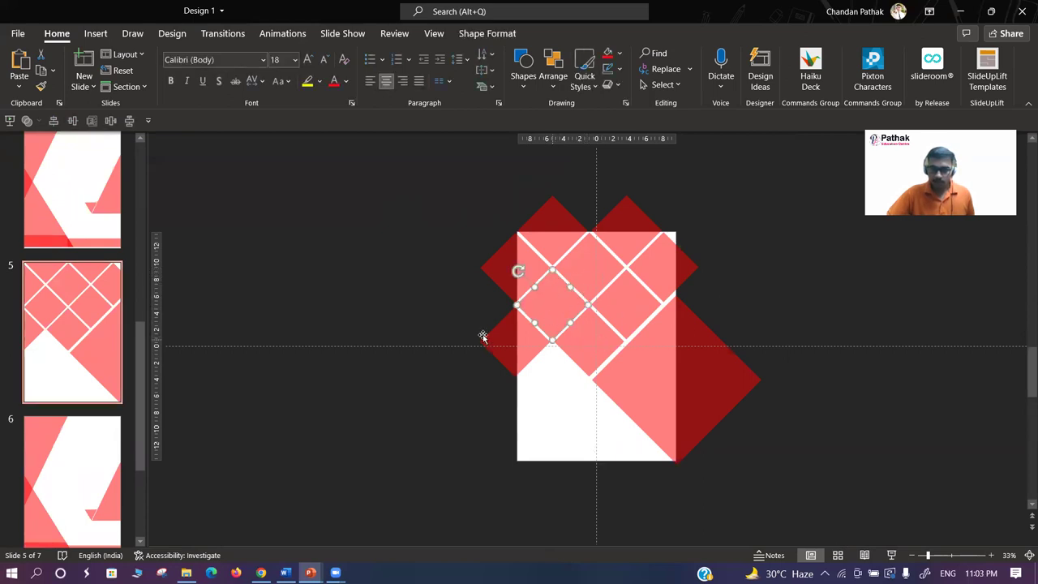
key(Escape)
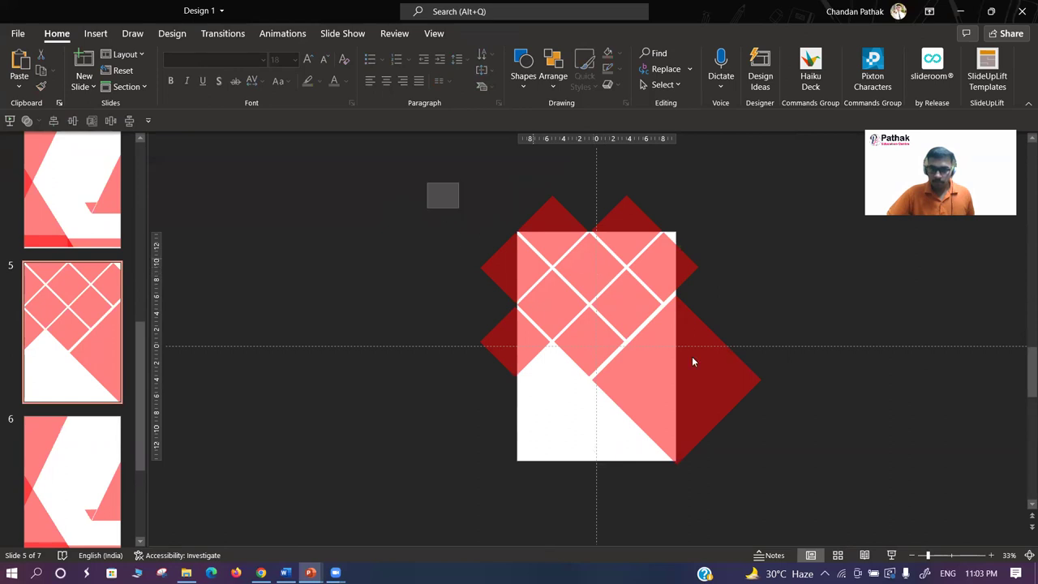
drag(691, 361, 800, 505)
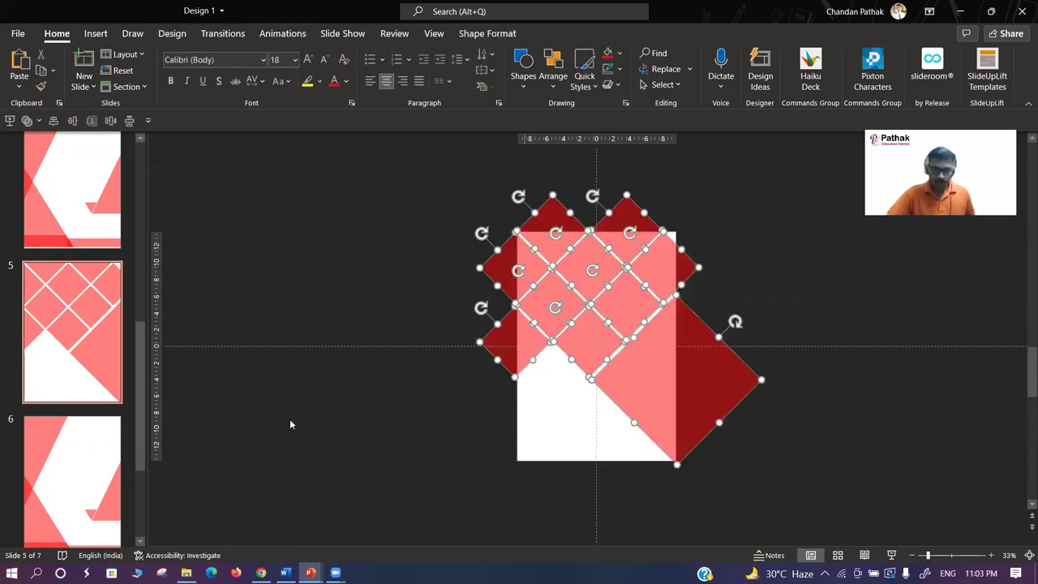
scroll(72, 397, down, 1)
scroll(72, 406, down, 2)
- Paste the diamonds onto slide 7 and delete the top-right, top-centre and centre diamonds
click(73, 413)
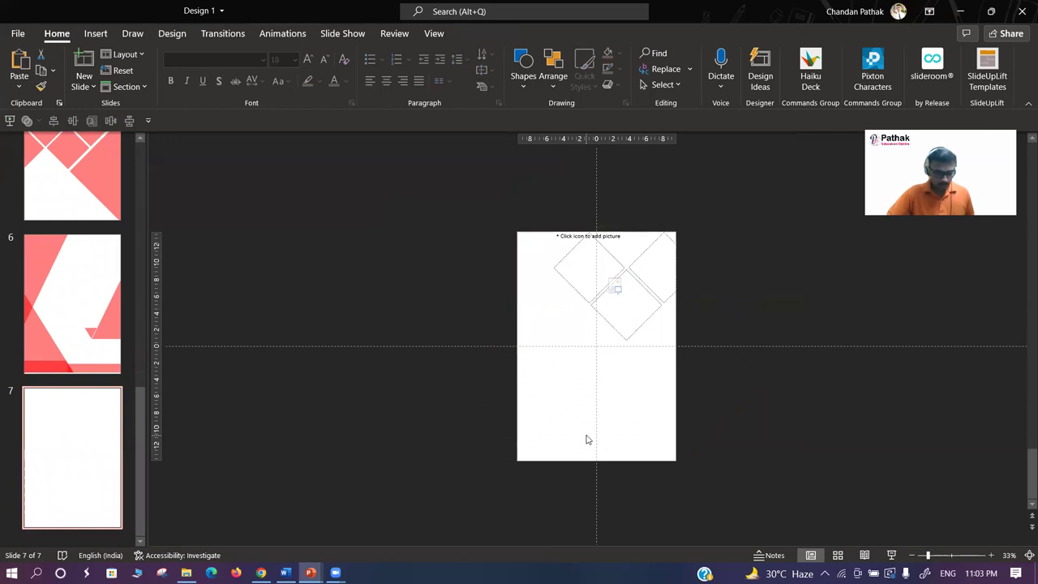
key(ctrl+v)
click(751, 293)
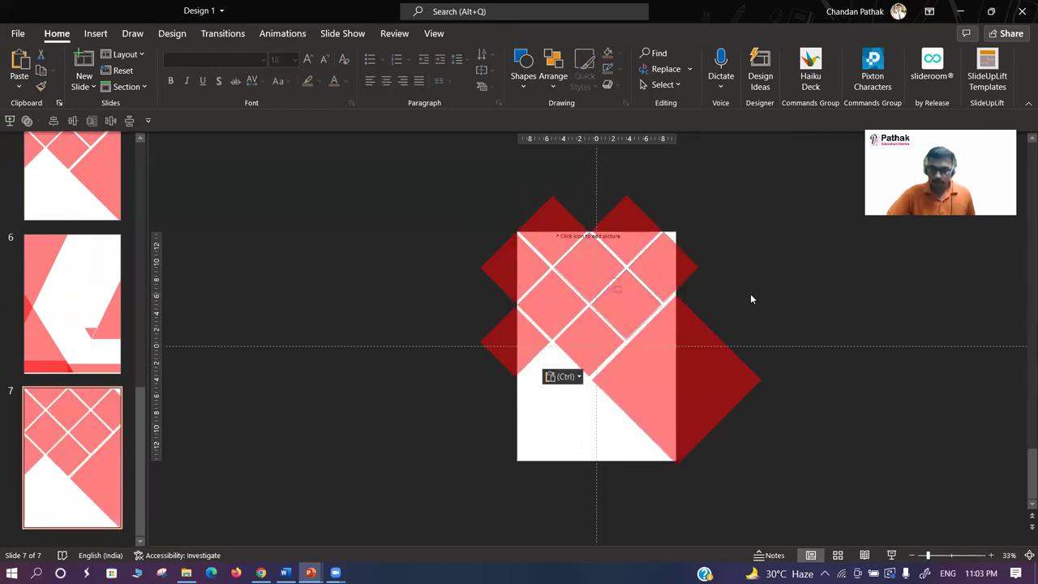
click(656, 280)
key(Delete)
click(614, 283)
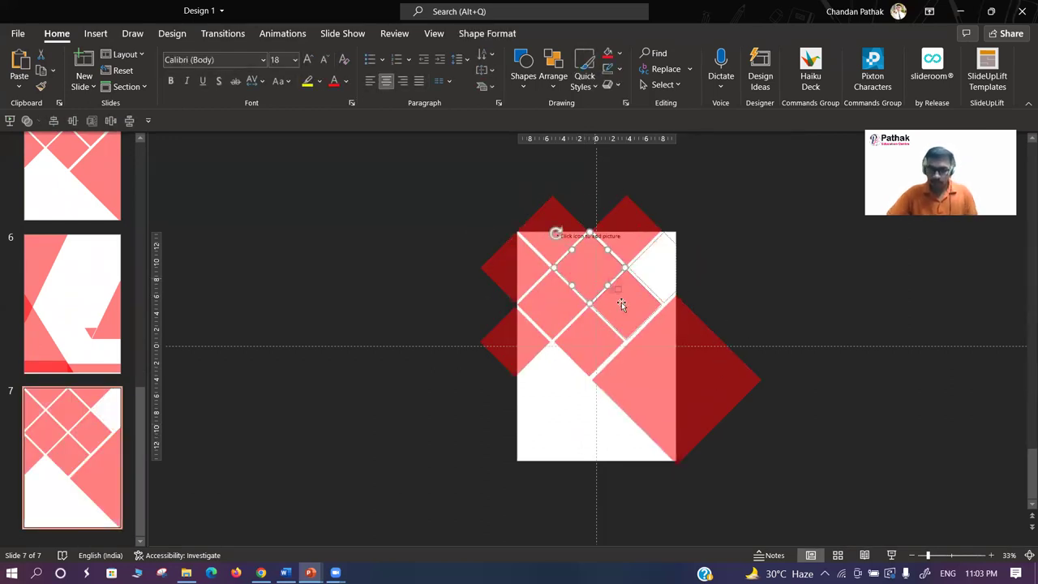
key(Delete)
click(631, 308)
key(Delete)
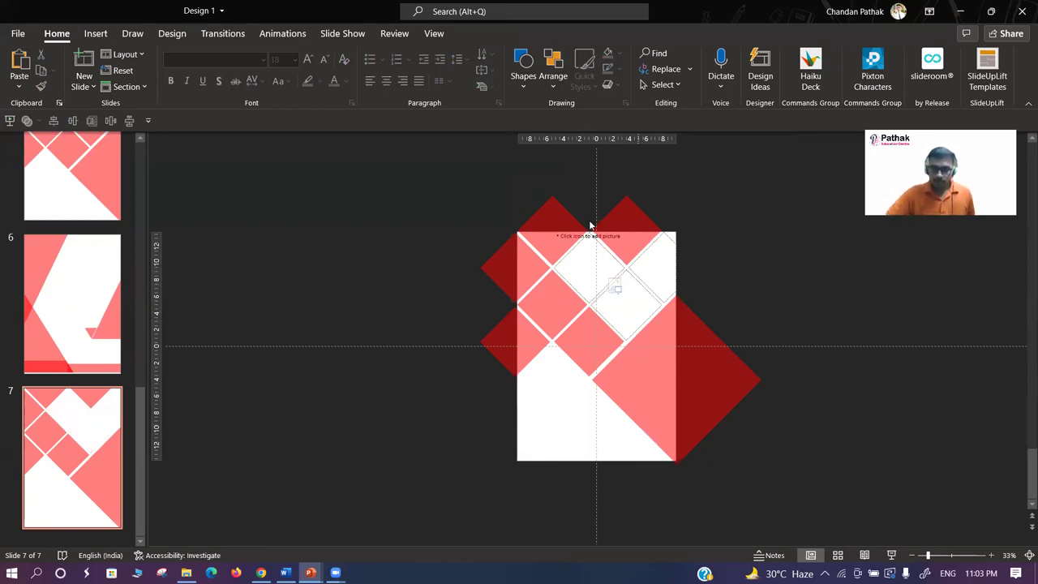
- Draw a rectangle over the top overflow and select it with the two top red diamonds
click(522, 72)
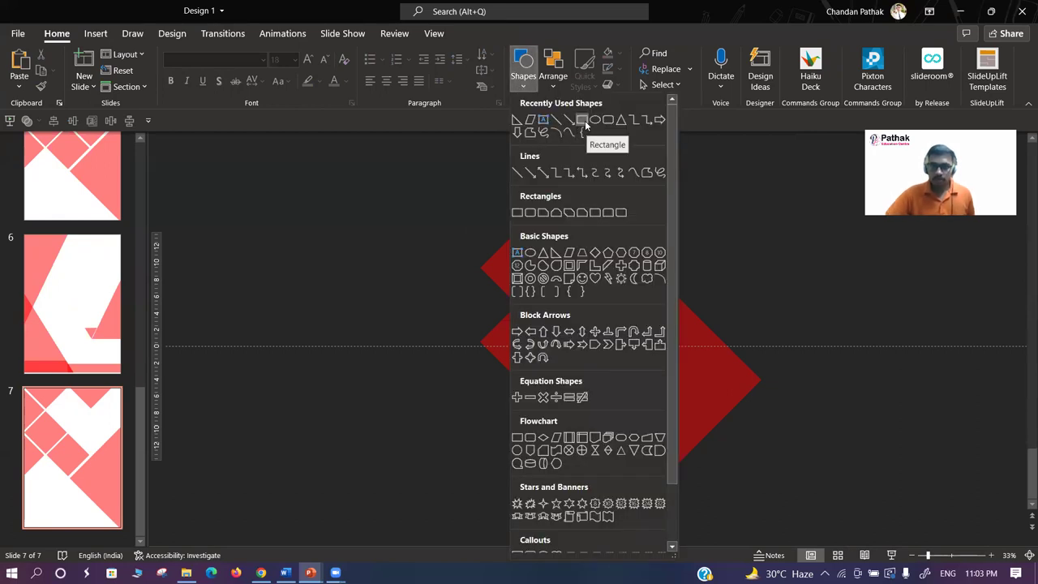
click(585, 123)
drag(443, 169, 709, 232)
click(552, 213)
shift+click(626, 212)
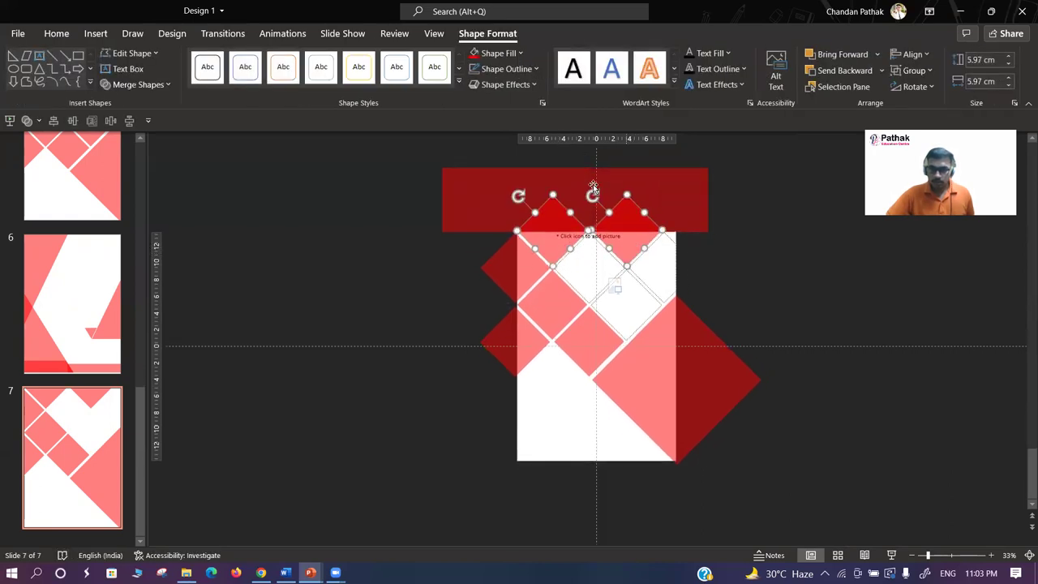
shift+click(582, 181)
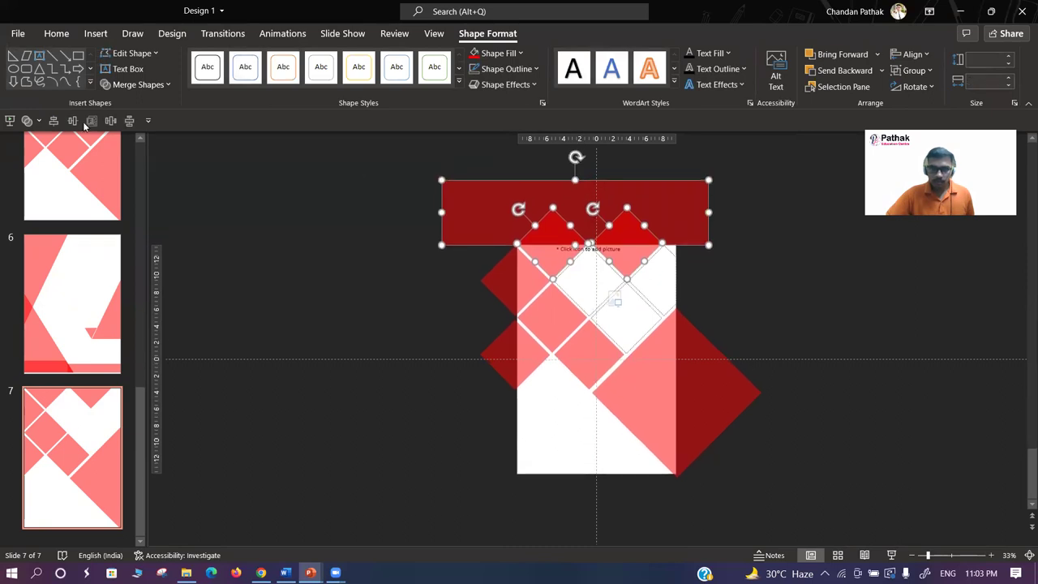
click(137, 85)
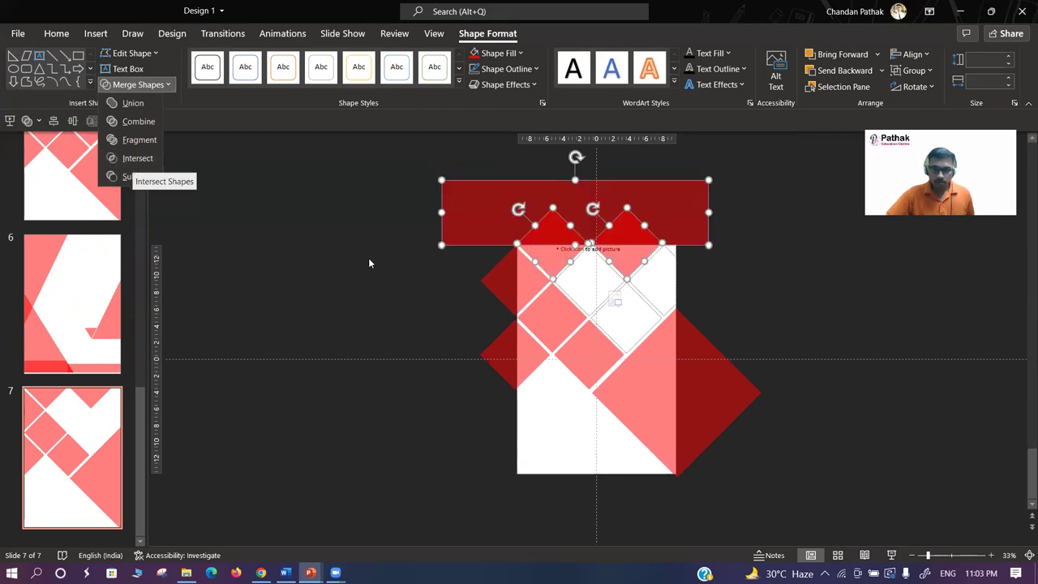
click(336, 314)
scroll(337, 319, down, 1)
click(348, 297)
- Subtract the rectangle from one top red diamond to trim its overflow
click(545, 234)
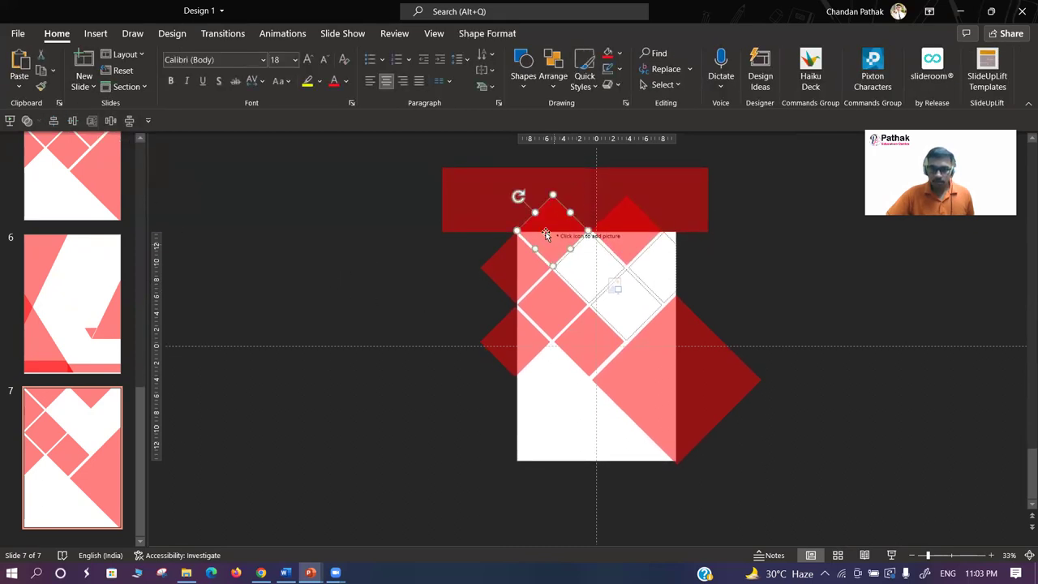
shift+click(489, 204)
scroll(388, 240, up, 1)
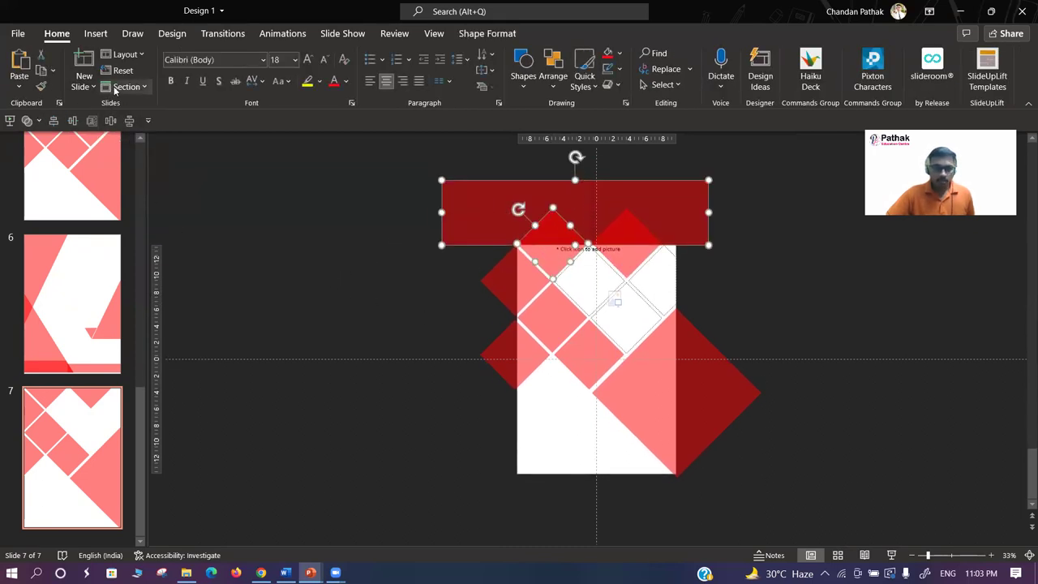
click(487, 33)
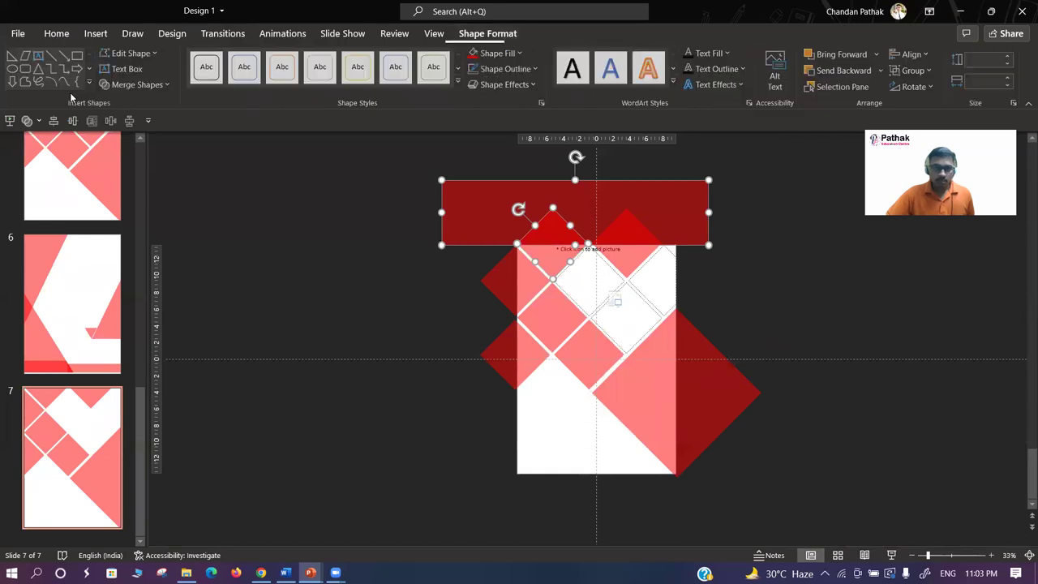
click(135, 84)
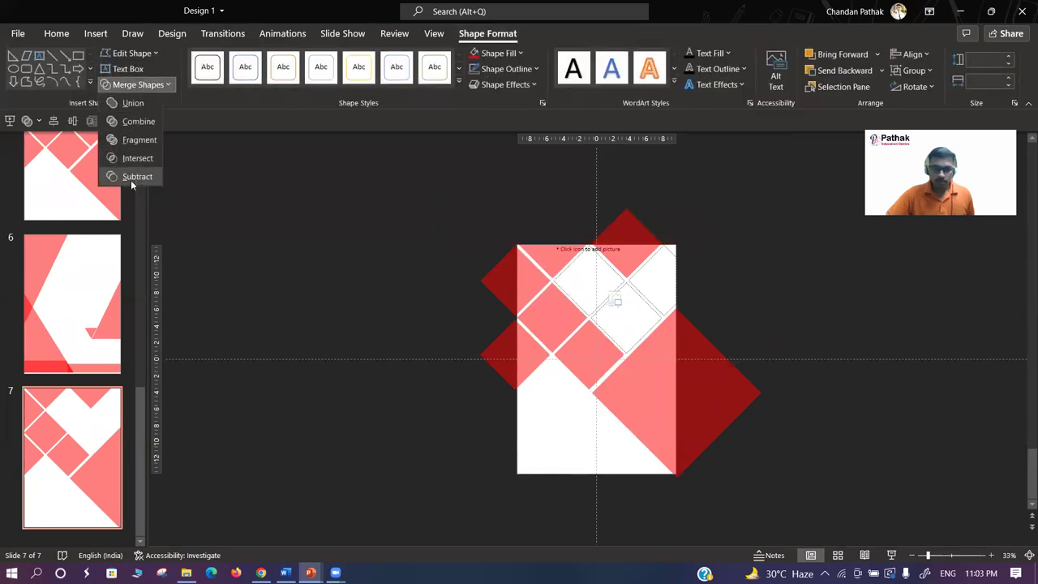
click(134, 178)
scroll(347, 236, down, 1)
click(463, 279)
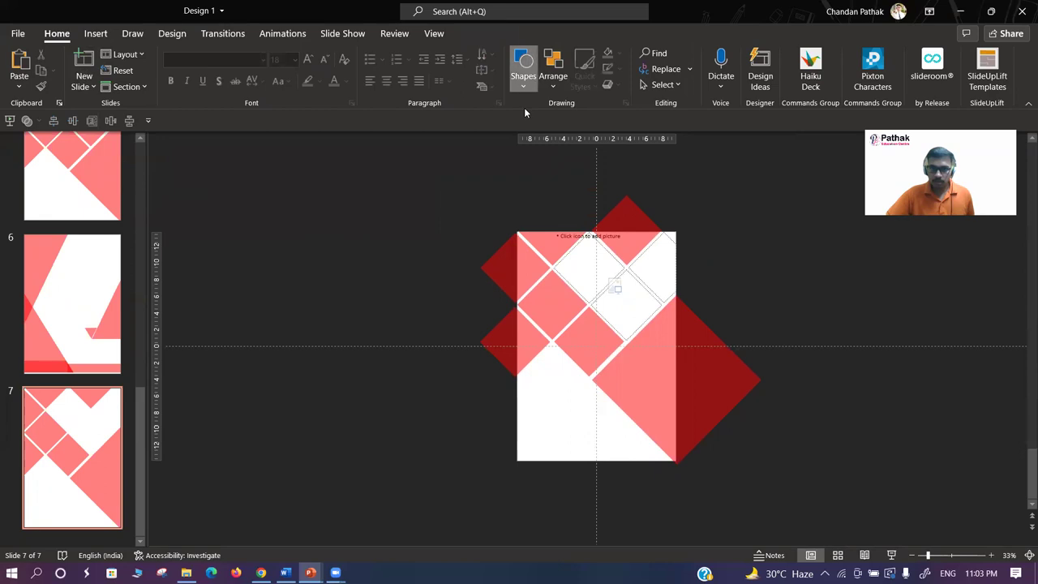
- Draw a second rectangle over the remaining top overflow, try Subtract, then undo it
click(524, 82)
click(581, 120)
drag(566, 158, 703, 236)
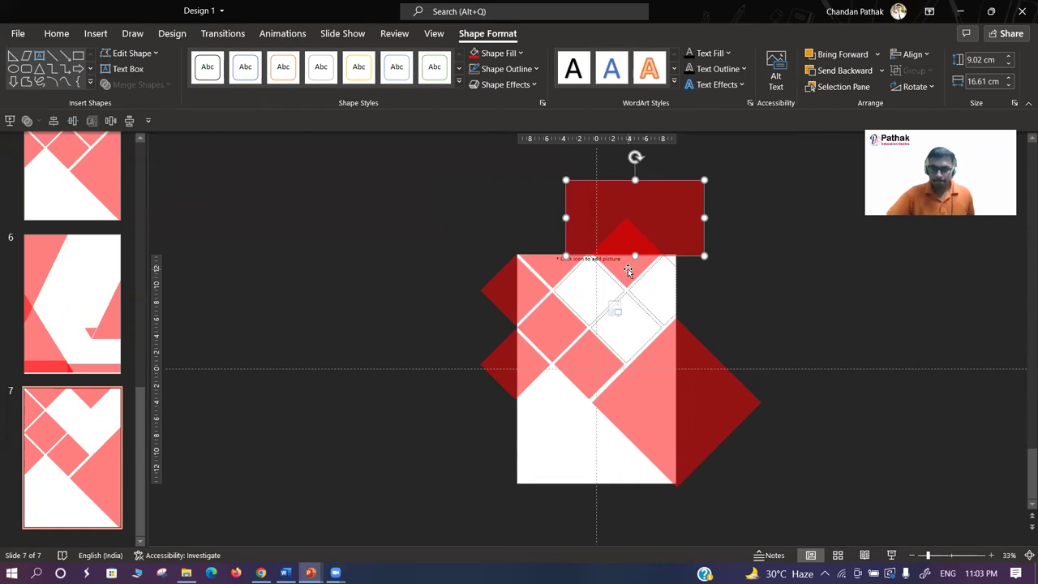
shift+click(631, 269)
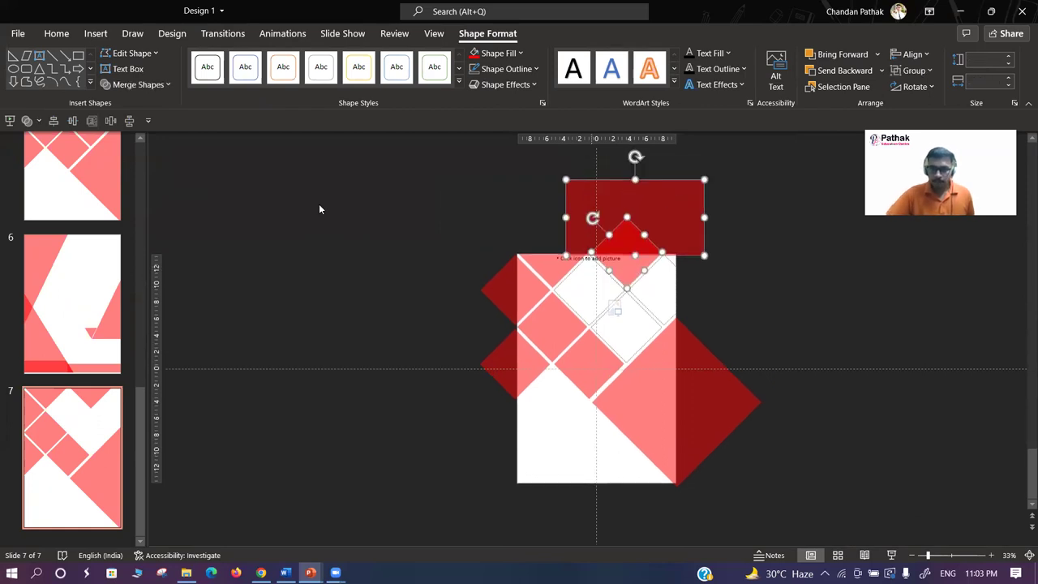
click(130, 85)
click(137, 176)
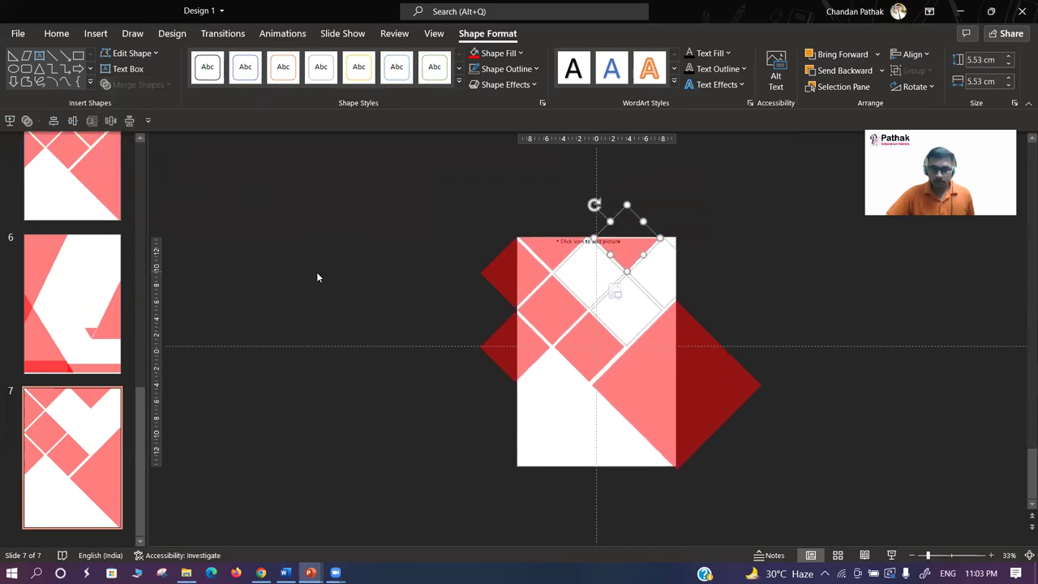
key(ctrl+z)
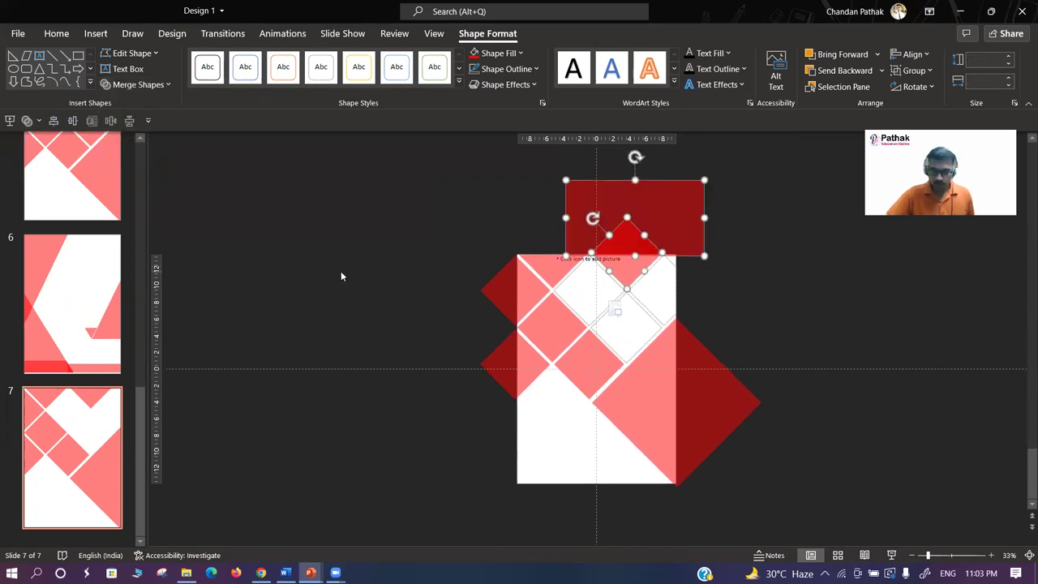
- Move the red rectangle down so it sits against the slide's top edge
click(343, 271)
click(625, 244)
scroll(643, 307, up, 3)
scroll(644, 307, up, 1)
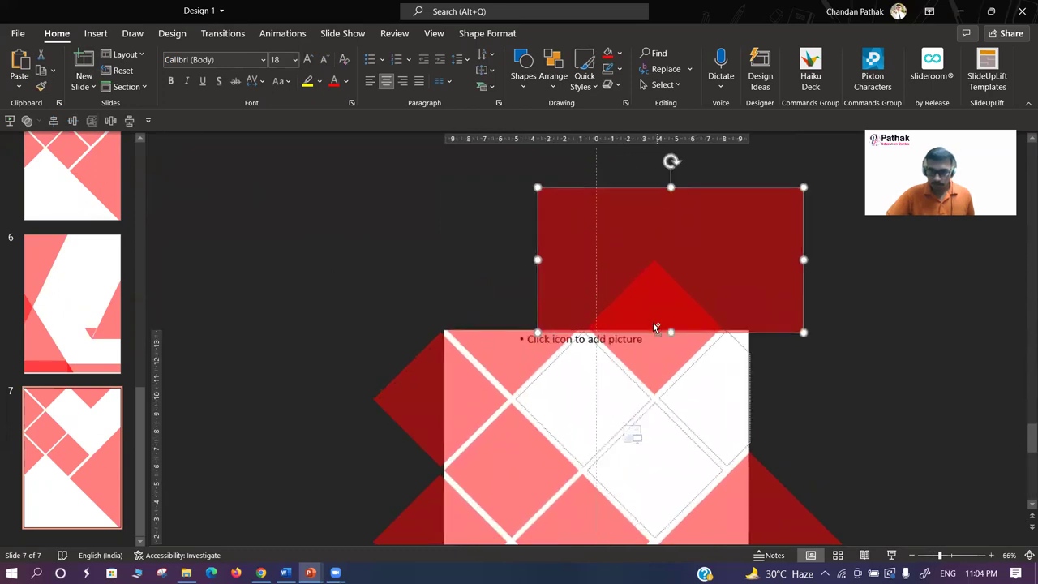
scroll(677, 335, down, 1)
drag(677, 334, 683, 303)
- Subtract the rectangle from the top-right red diamond, trimming it flush with the top edge
click(668, 309)
shift+click(573, 237)
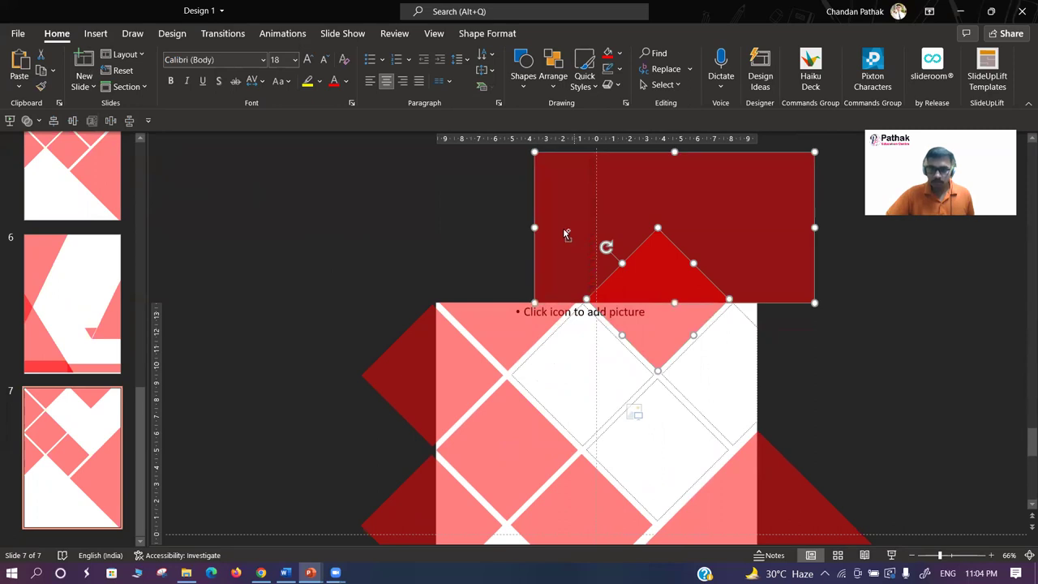
click(487, 33)
click(138, 84)
click(135, 176)
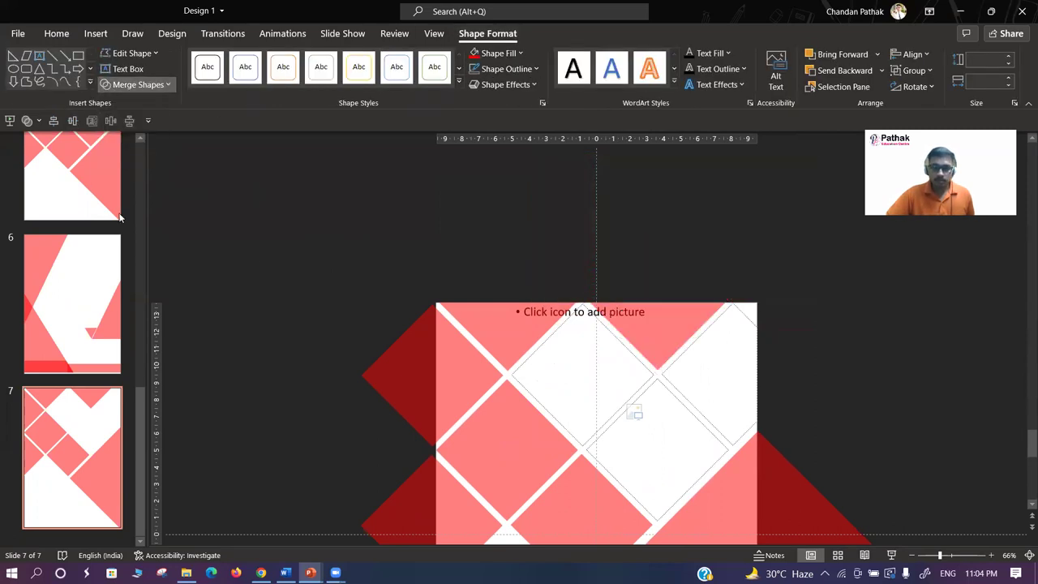
scroll(403, 296, down, 1)
scroll(331, 300, down, 1)
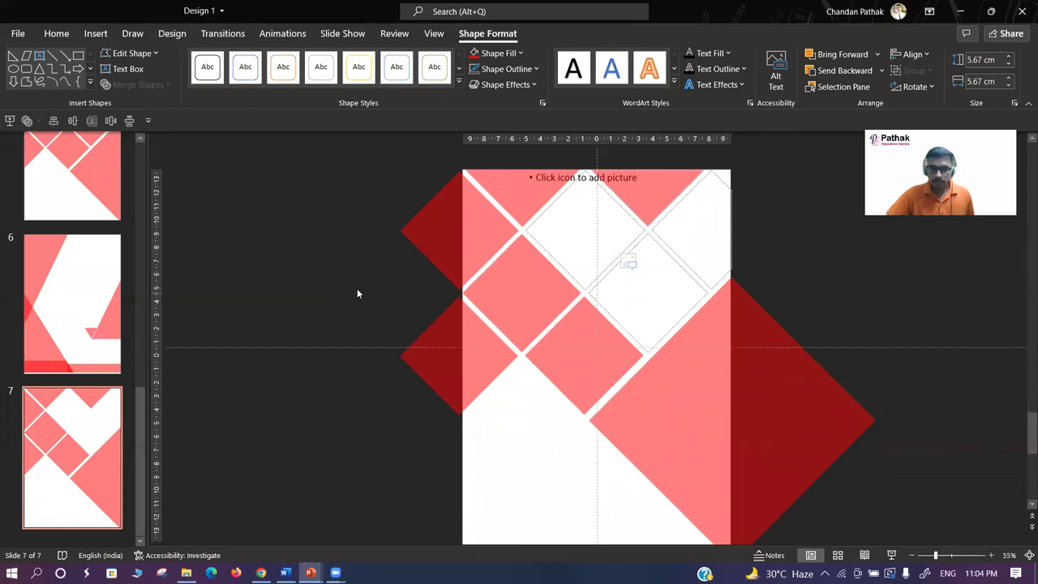
click(357, 291)
- Draw a tall 23.74 cm rectangle against the slide's left edge
click(523, 69)
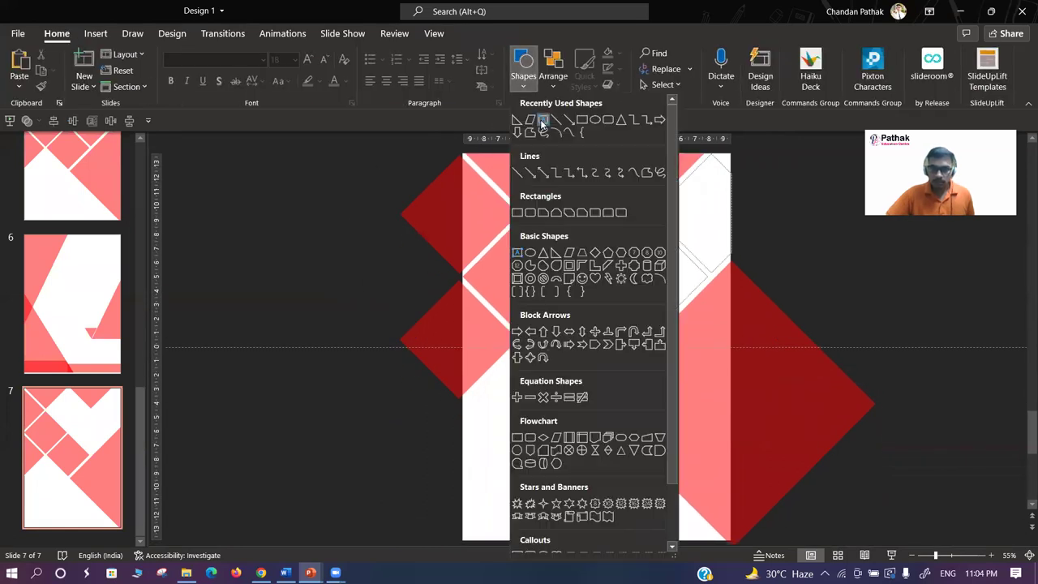
click(585, 122)
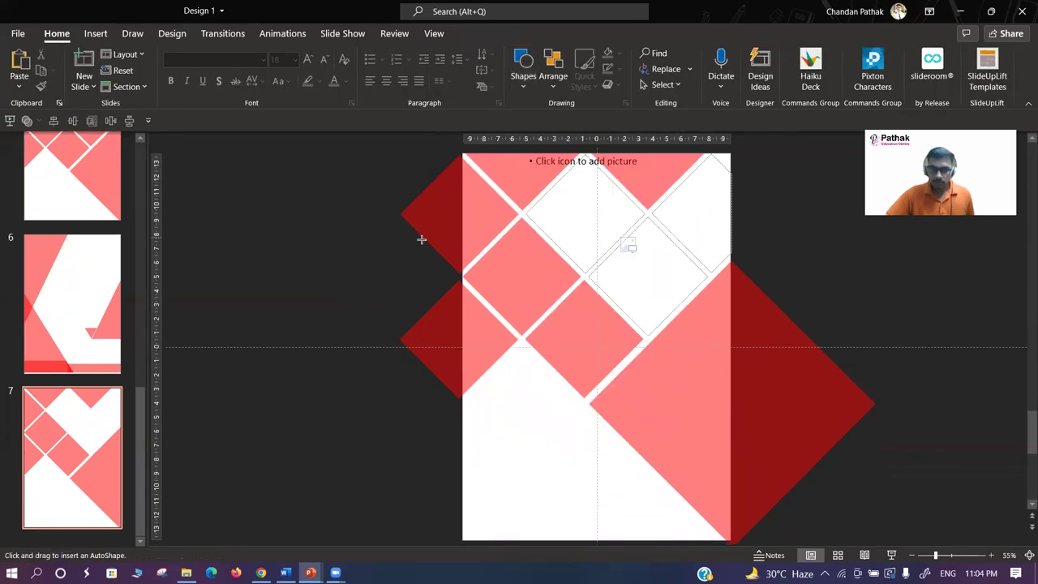
scroll(421, 239, down, 1)
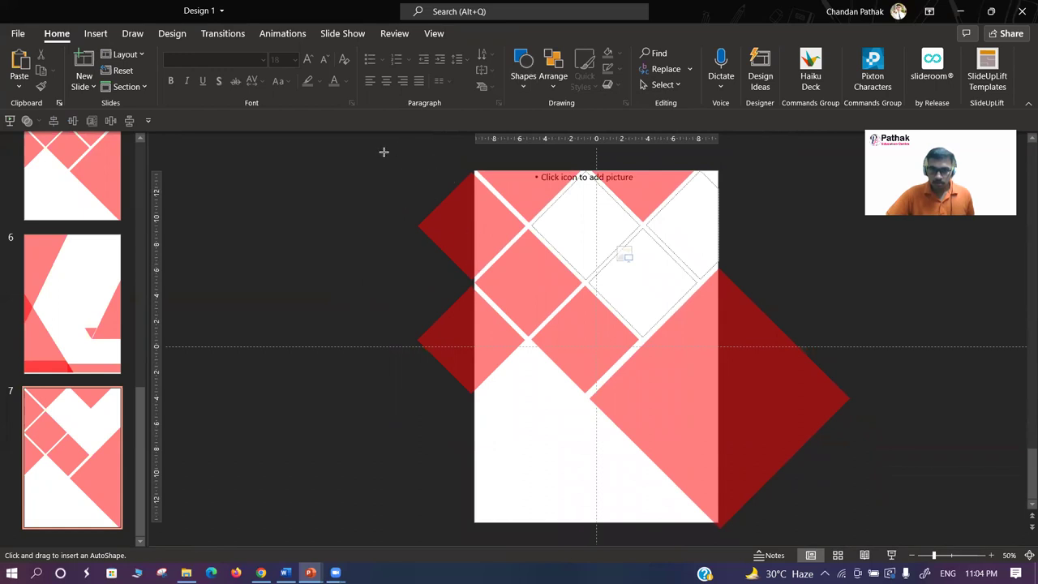
drag(430, 441, 407, 301)
mouse_move(417, 349)
mouse_down()
mouse_move(444, 214)
mouse_move(459, 210)
mouse_move(399, 236)
mouse_up()
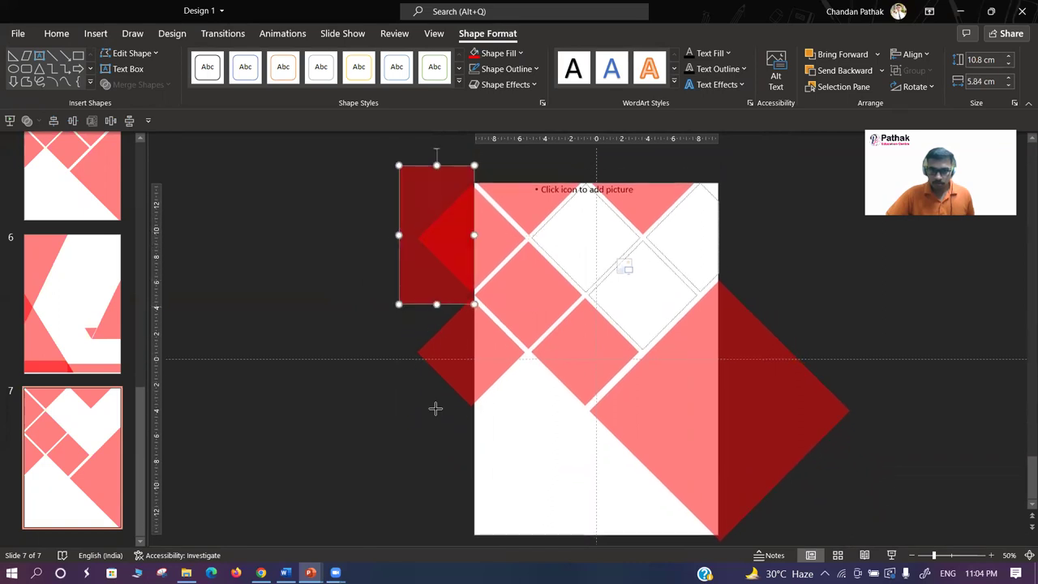
drag(436, 409, 441, 466)
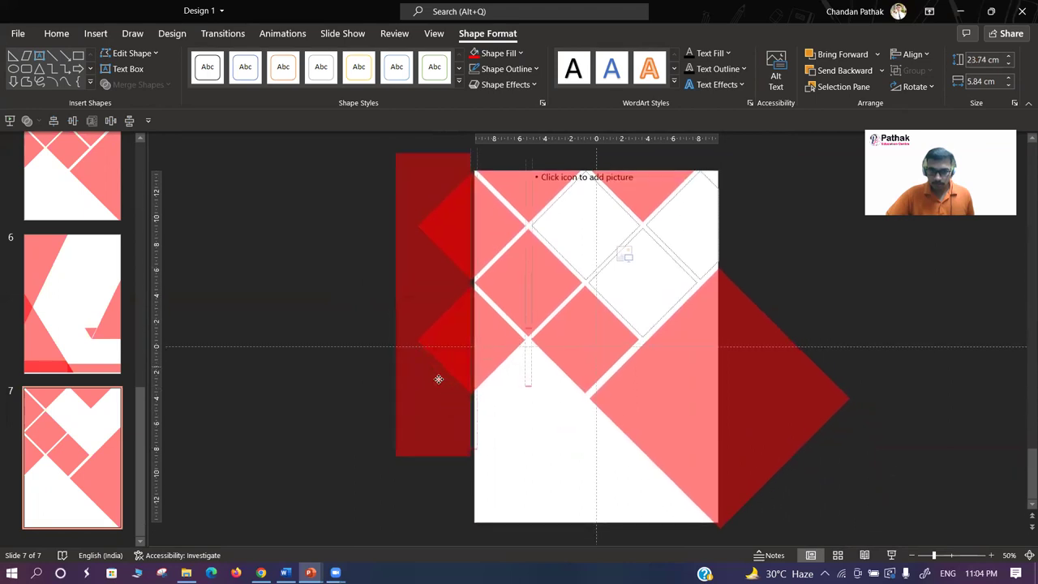
drag(438, 379, 442, 378)
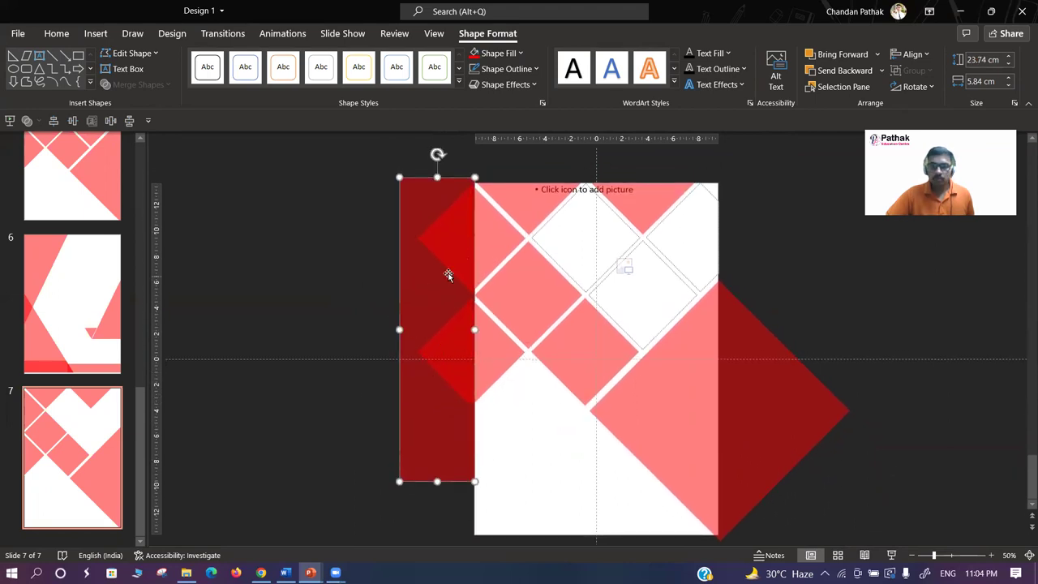
- Fragment the rectangle with the two left diamonds and delete the off-page pieces
shift+click(484, 246)
shift+click(499, 337)
click(136, 84)
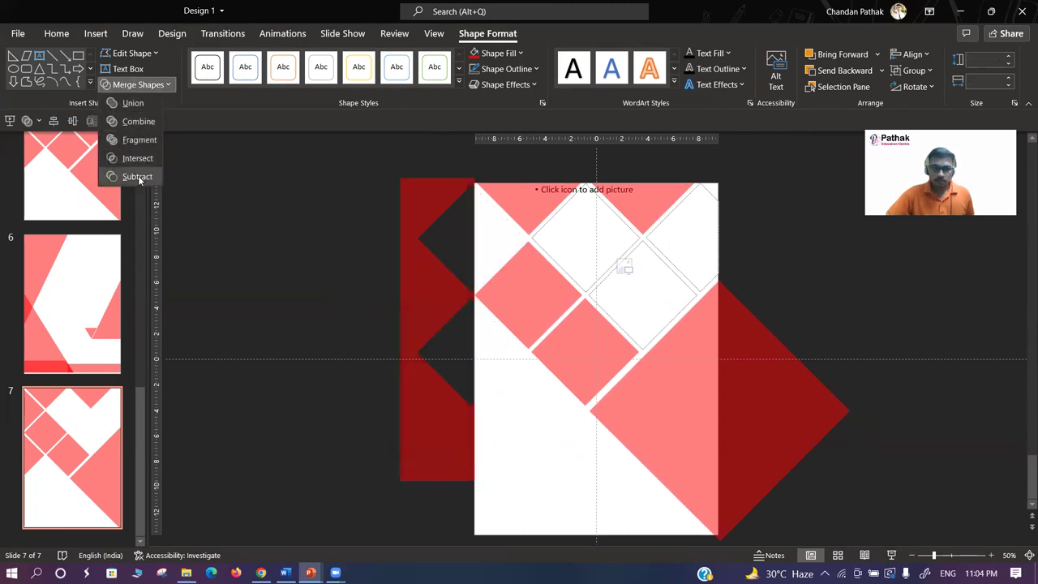
click(135, 142)
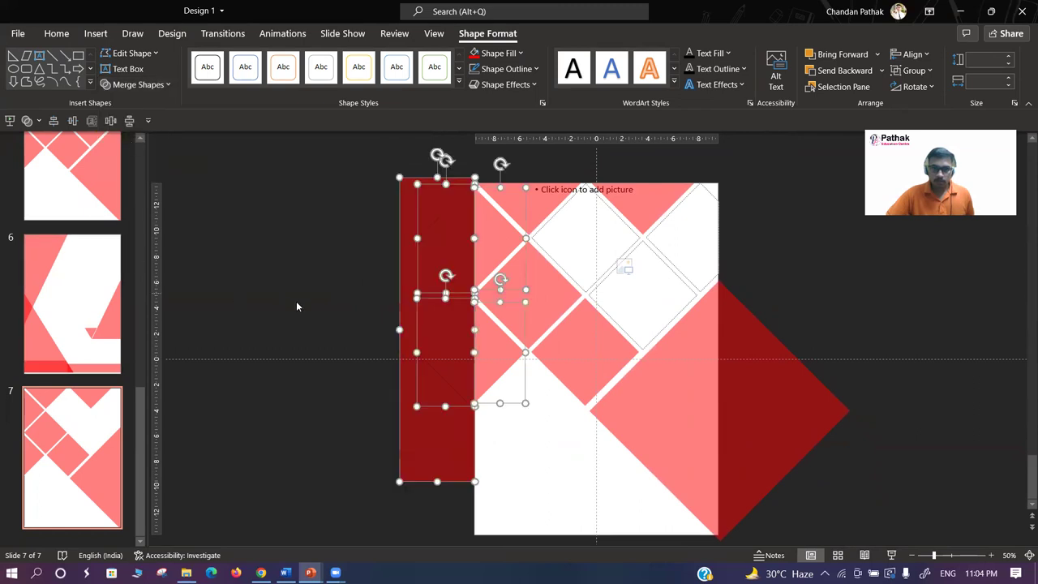
key(Delete)
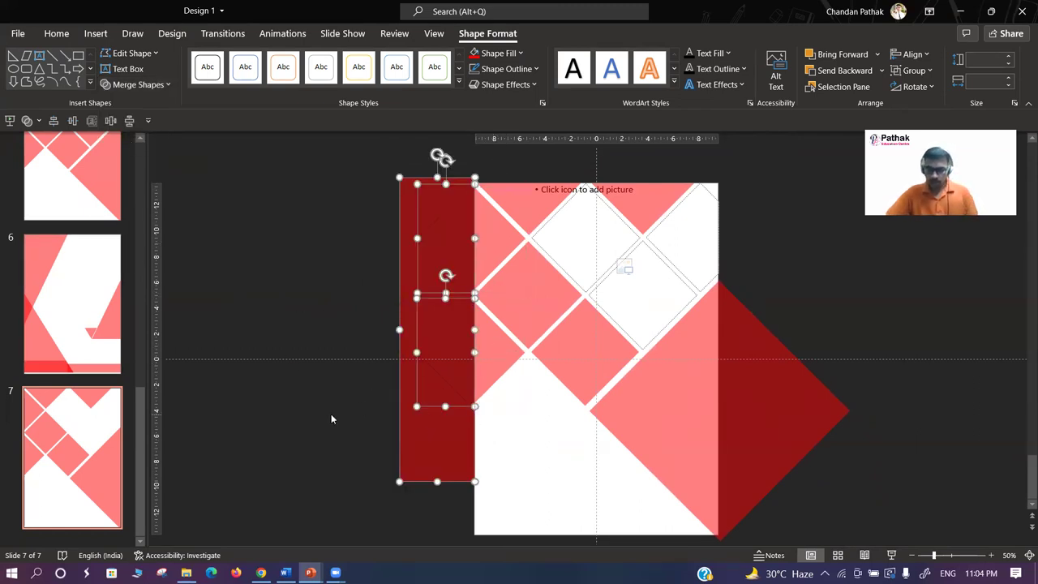
key(Delete)
click(324, 418)
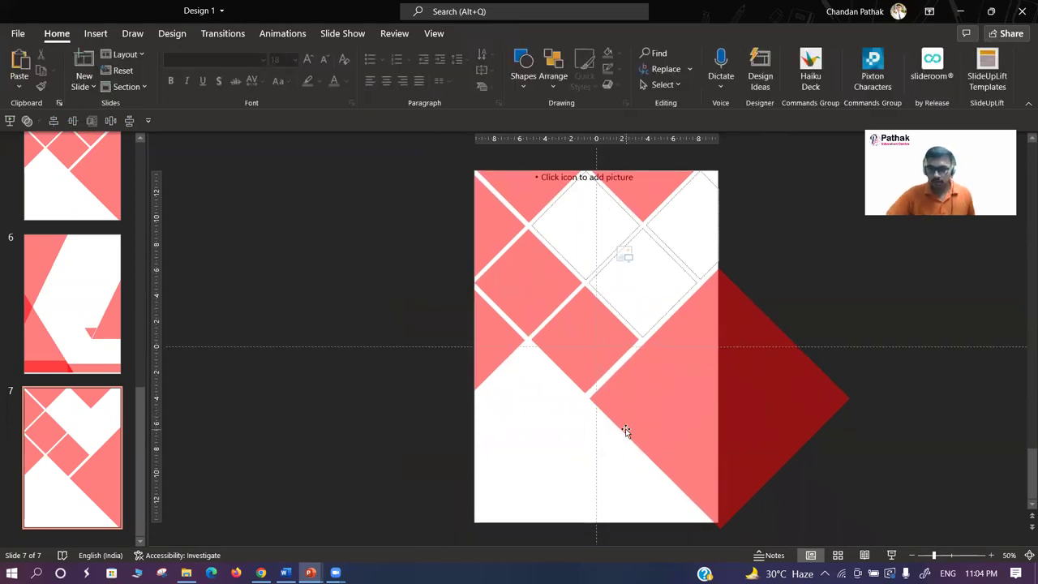
- Cover the right-edge overflow with a rectangle and subtract it from the large diamond
click(529, 81)
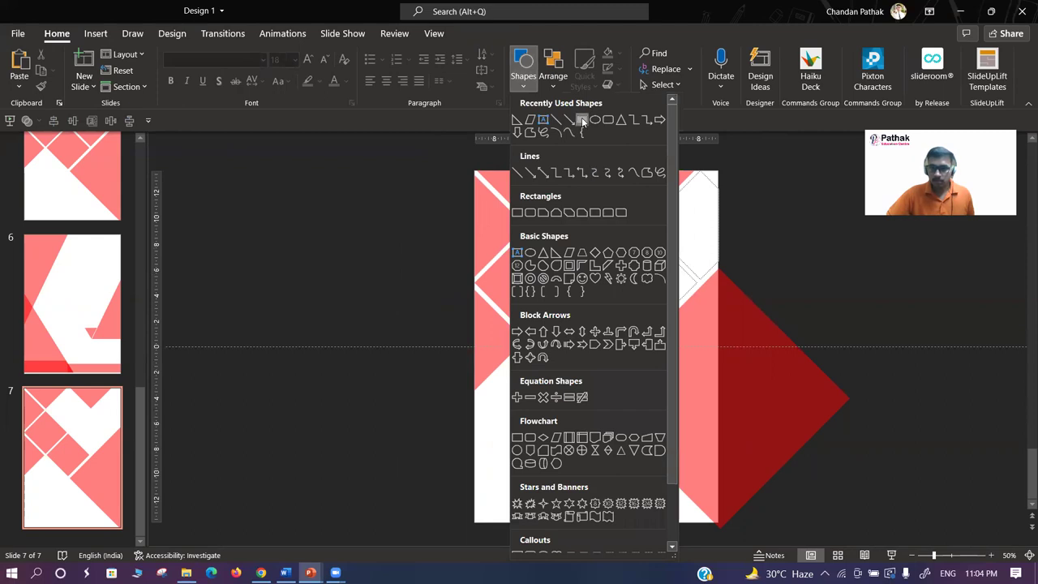
click(582, 120)
drag(840, 193, 718, 545)
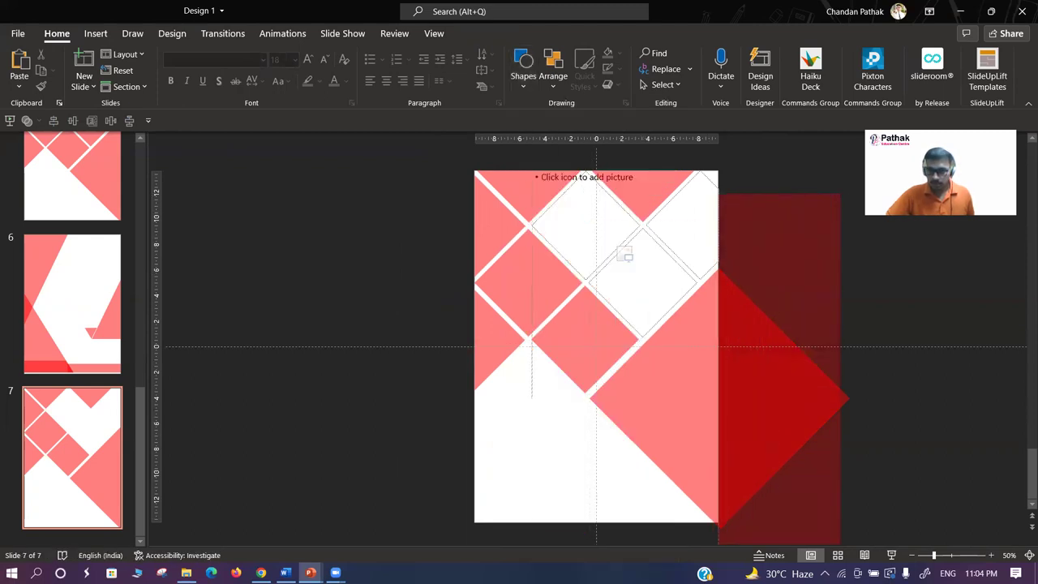
shift+click(690, 400)
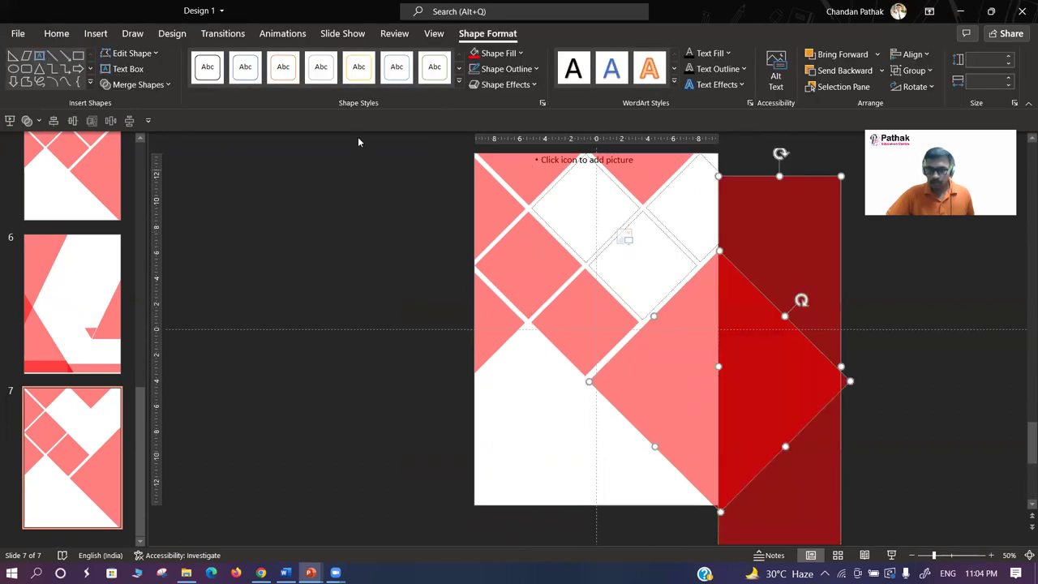
click(134, 85)
click(134, 178)
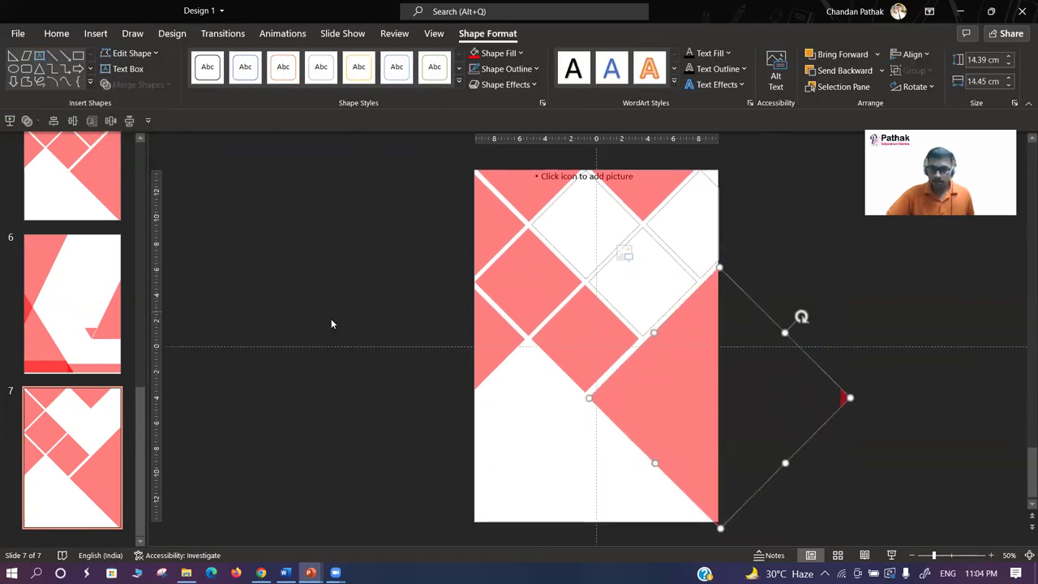
click(464, 341)
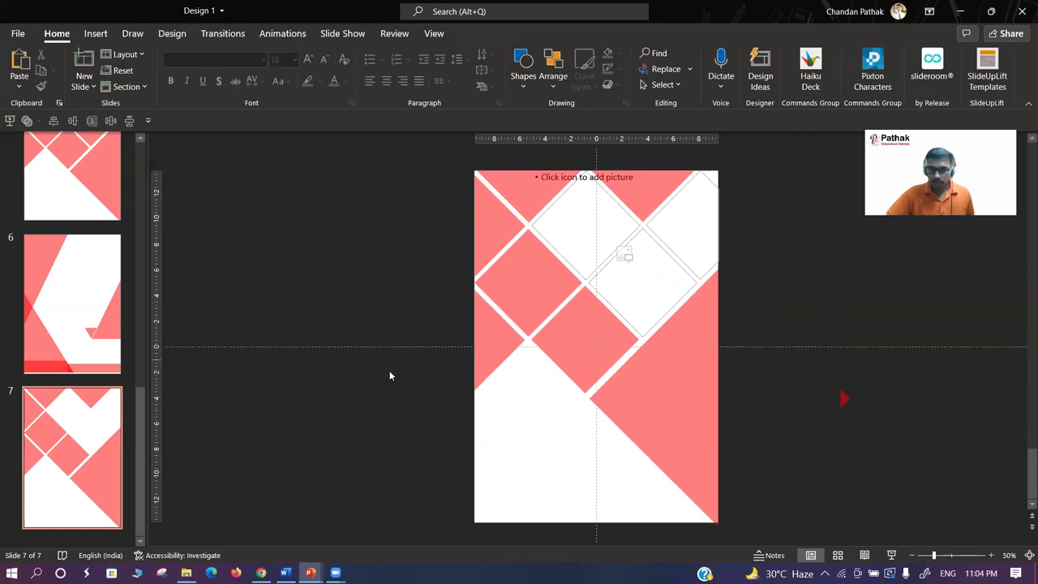
scroll(416, 256, down, 2)
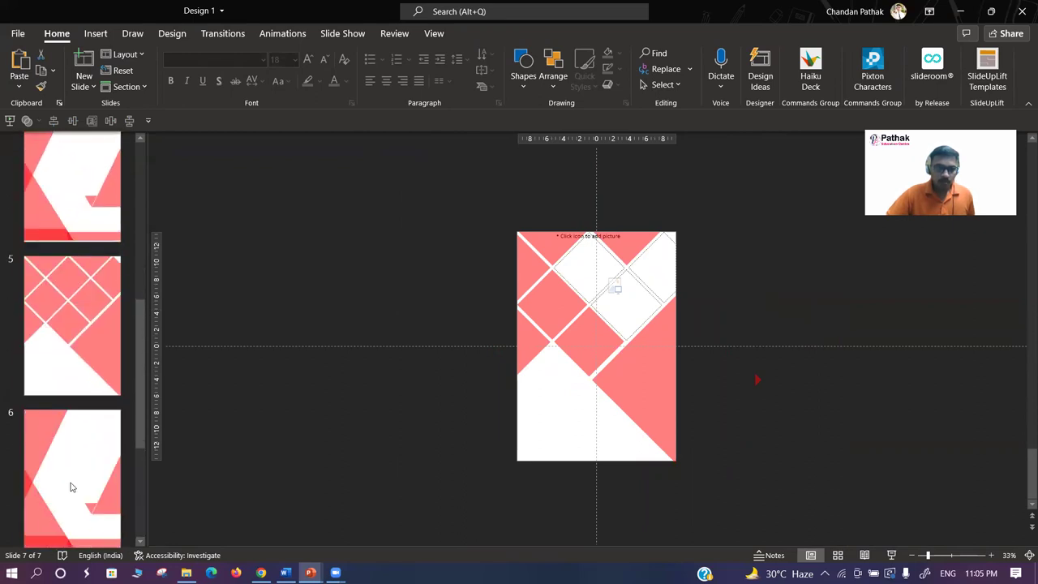
- On slide 4, union the two overlapping left pink shapes into one shape
scroll(71, 487, up, 2)
scroll(71, 486, up, 6)
scroll(81, 405, down, 2)
click(85, 398)
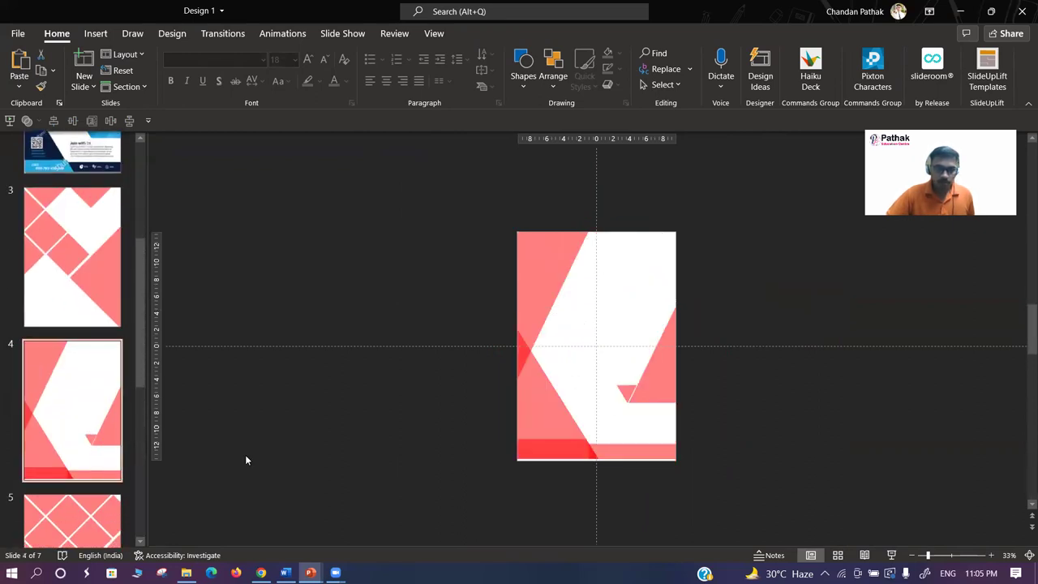
click(550, 282)
shift+click(533, 416)
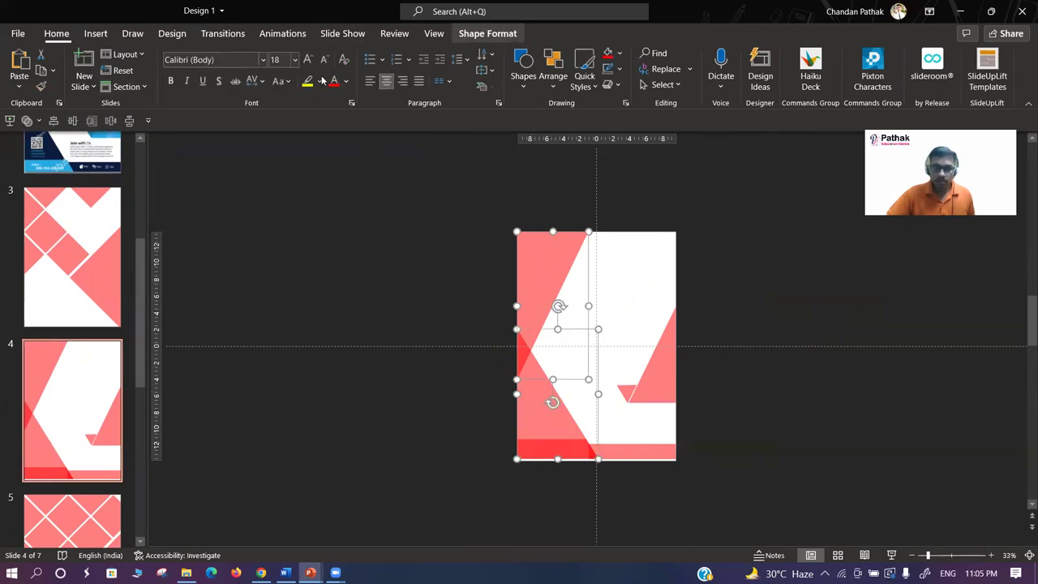
click(501, 34)
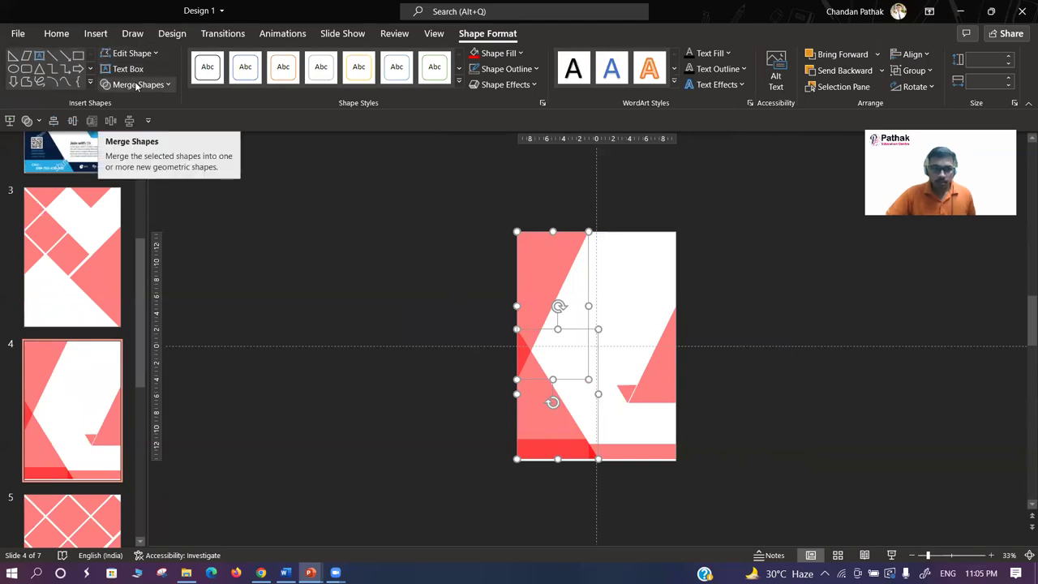
click(136, 85)
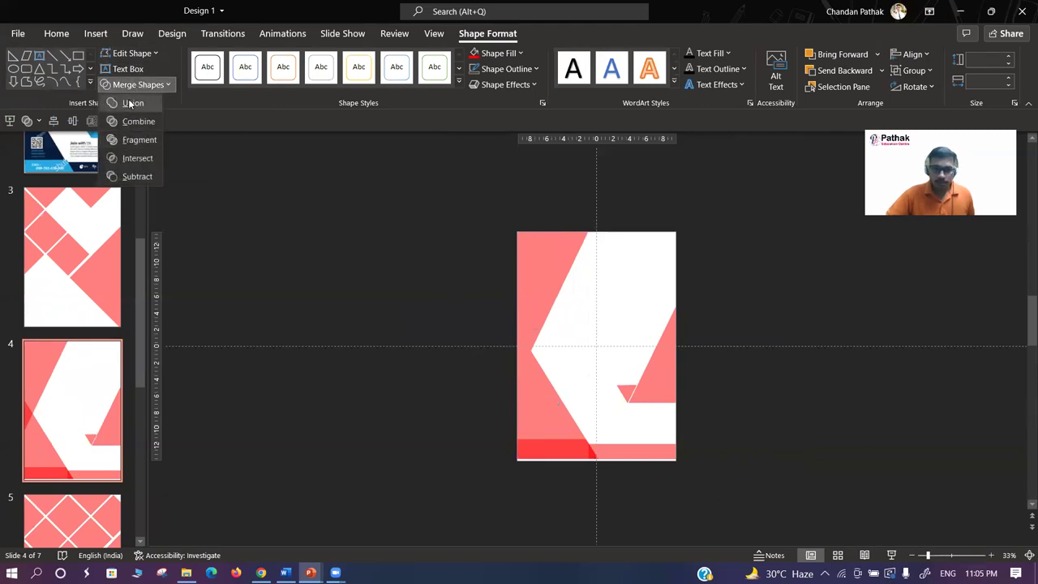
click(134, 104)
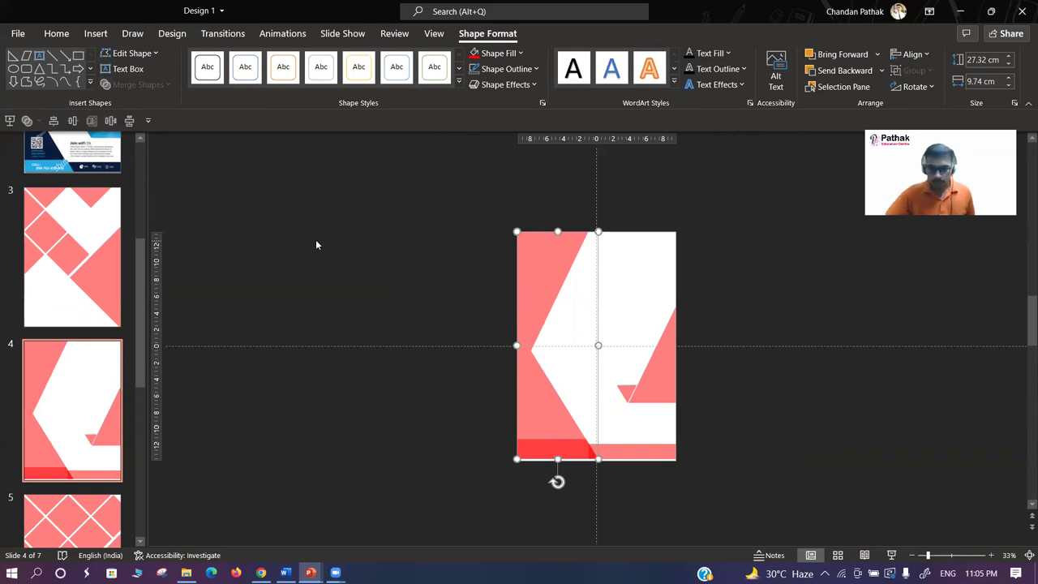
key(Escape)
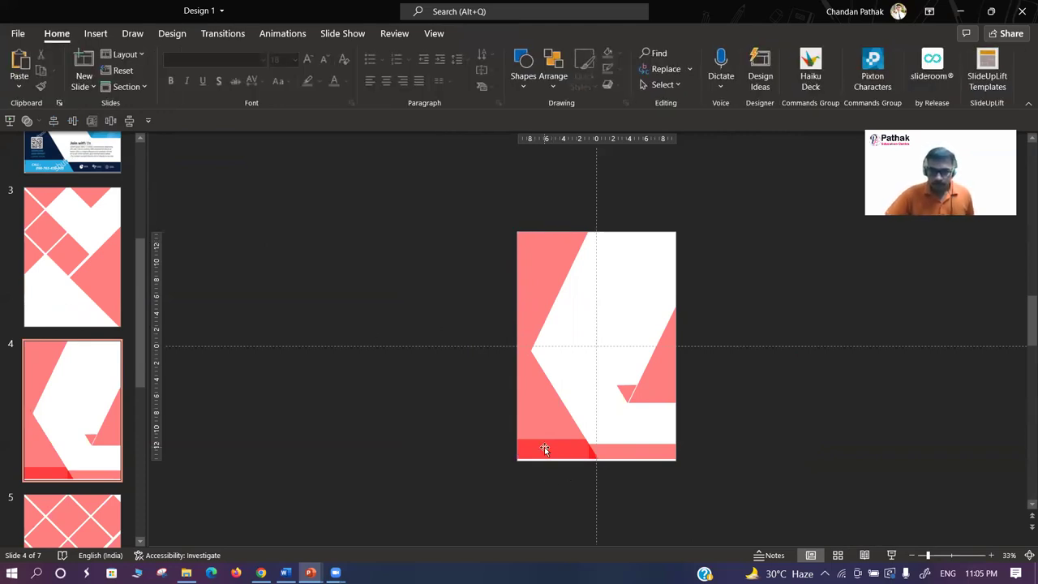
- Send the pink strip along the bottom right behind the other shapes
click(545, 449)
click(619, 450)
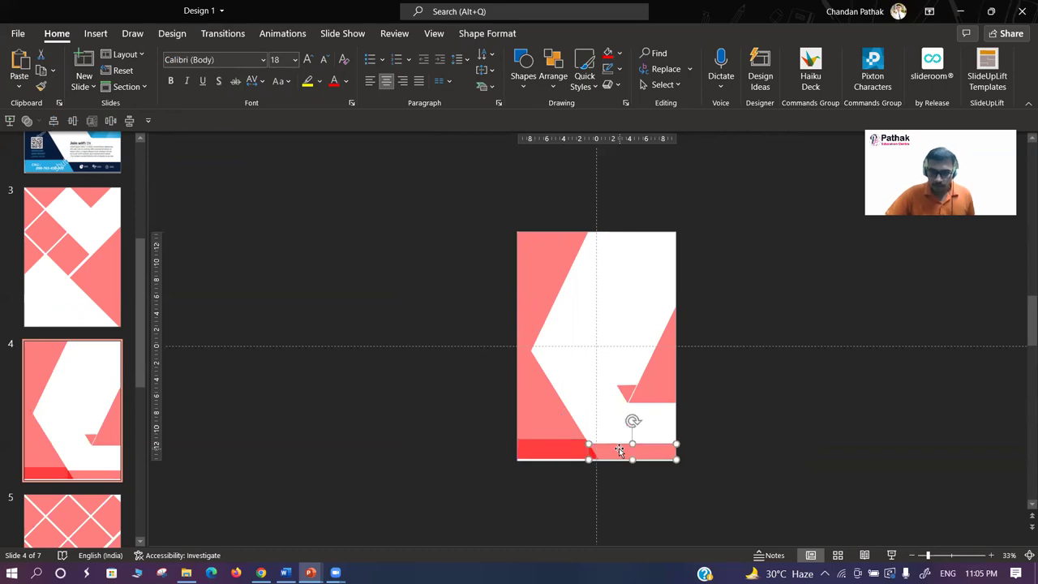
right_click(619, 450)
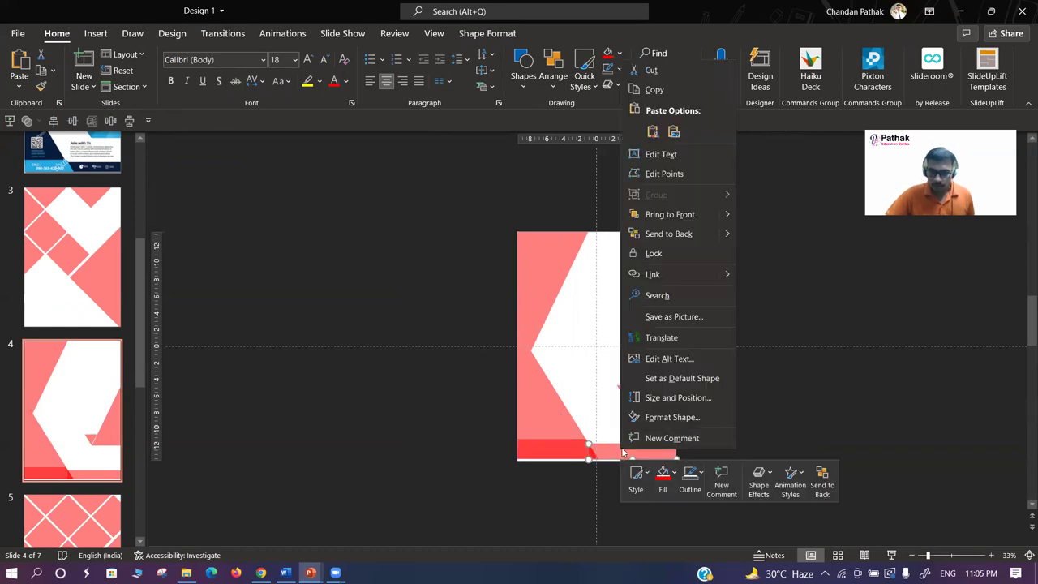
click(661, 236)
click(663, 376)
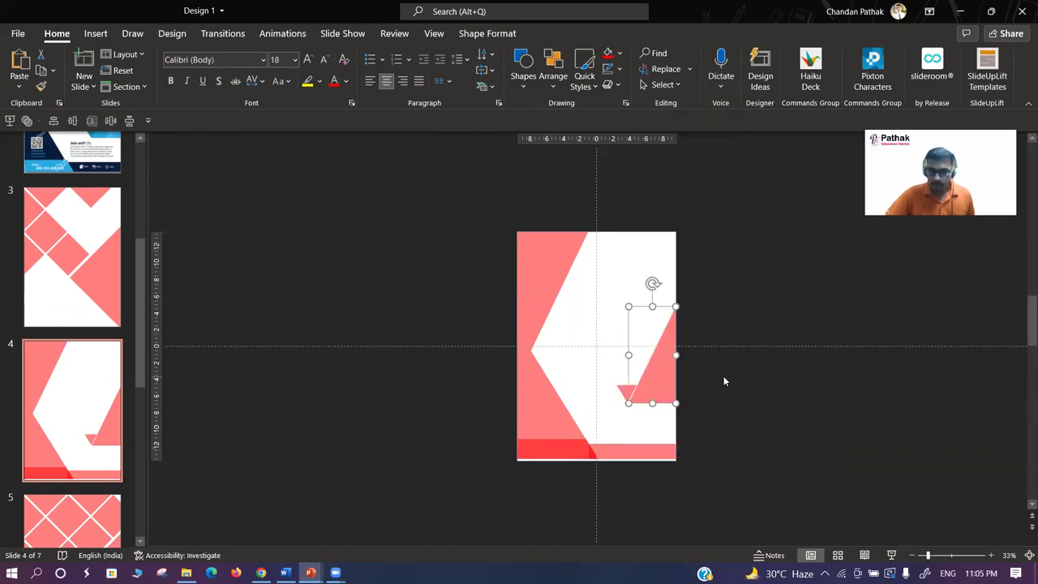
click(722, 378)
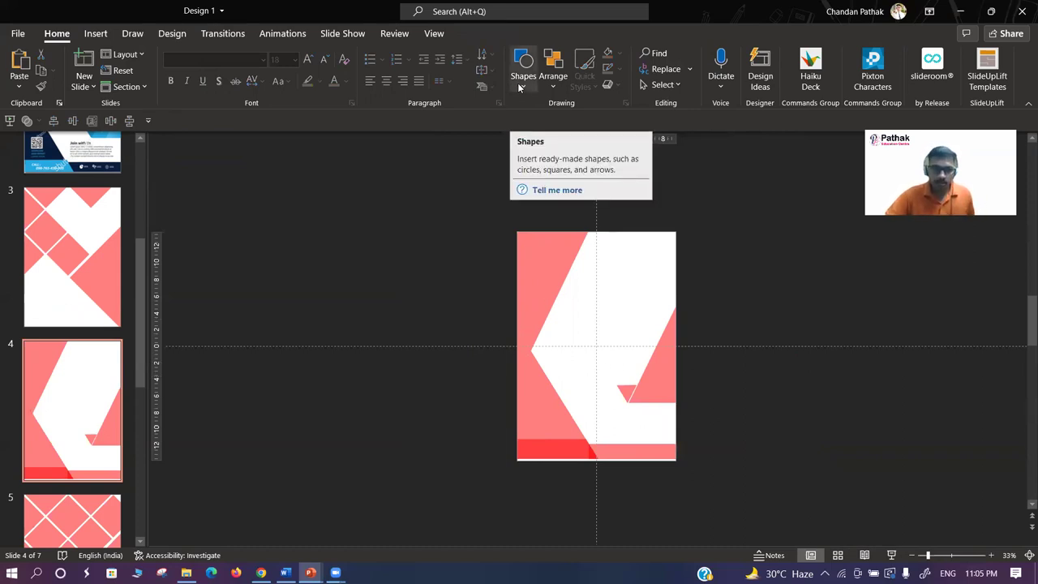
scroll(110, 235, up, 2)
scroll(110, 236, up, 1)
- On slide 2, draw a test rectangle over the city image
click(89, 348)
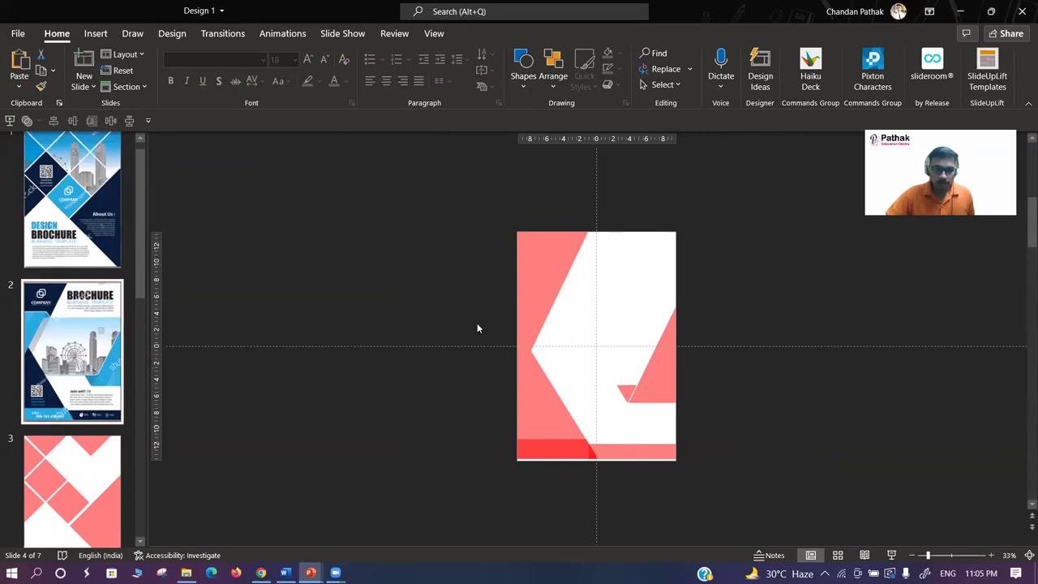
click(521, 86)
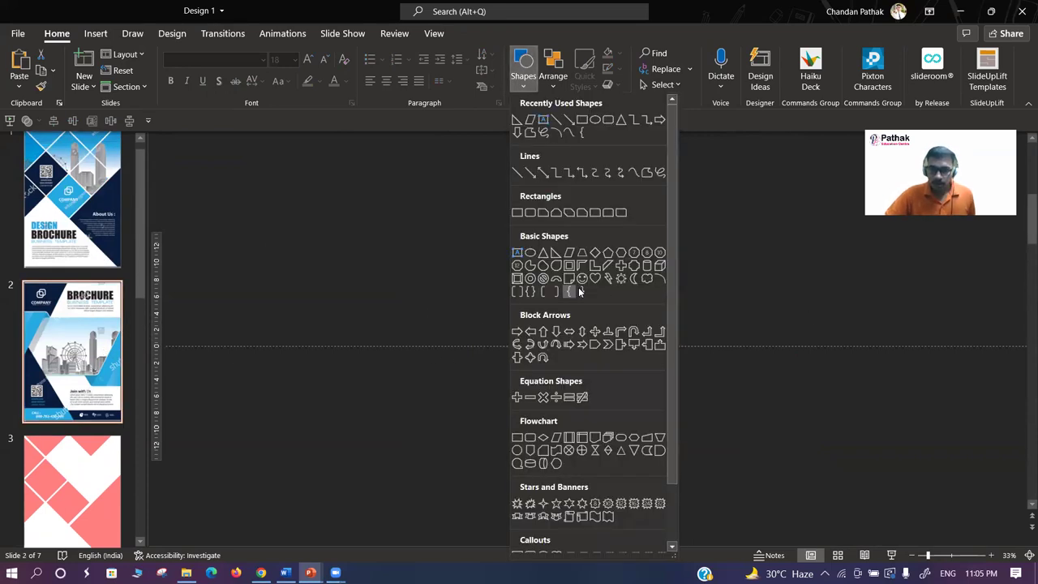
click(581, 121)
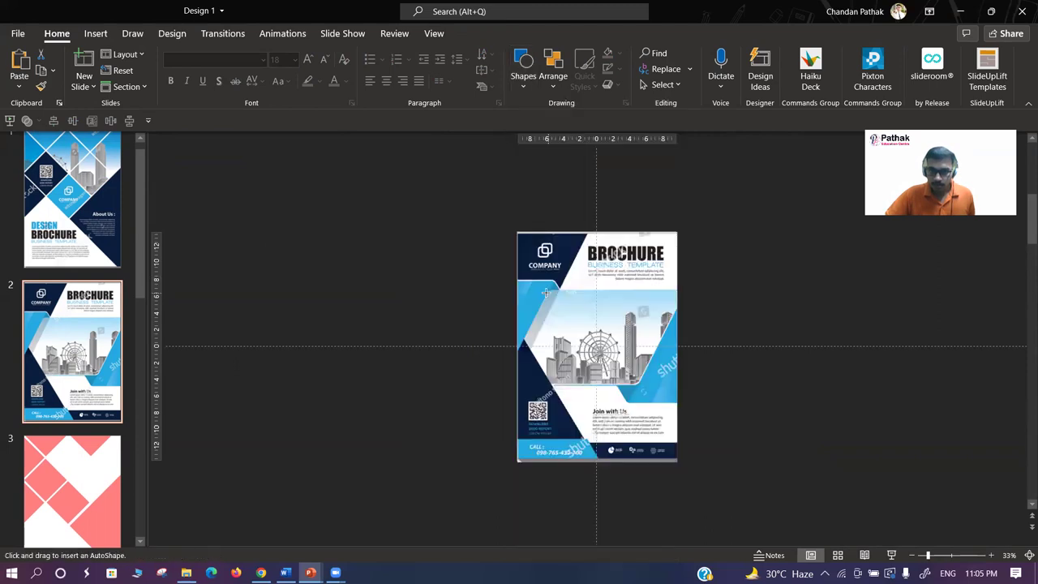
drag(545, 292, 650, 387)
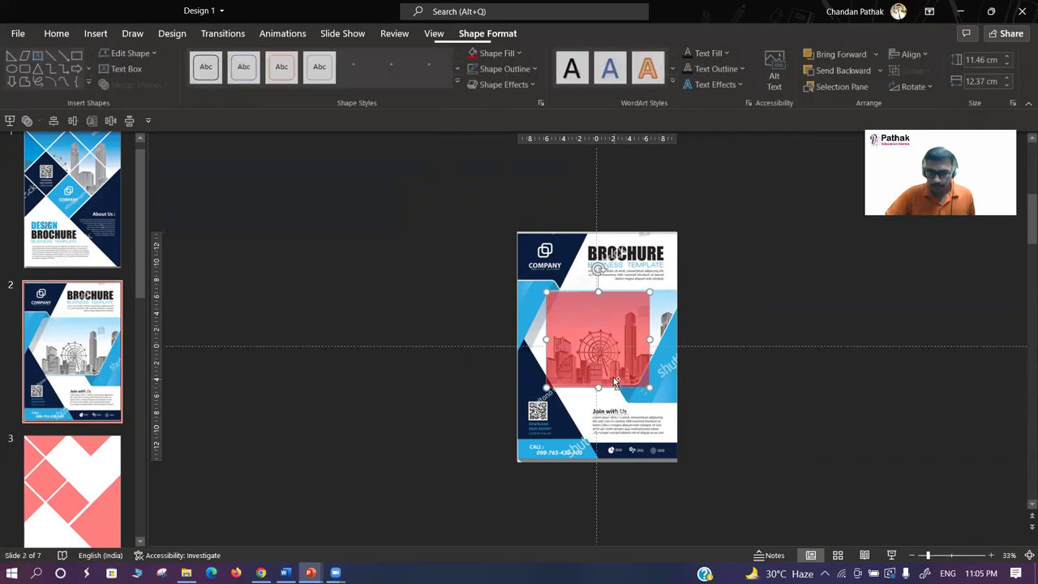
- Zoom the slide to 125% and delete the test rectangle
ctrl+scroll(612, 377, up, 2)
ctrl+scroll(610, 376, up, 1)
ctrl+scroll(609, 375, up, 2)
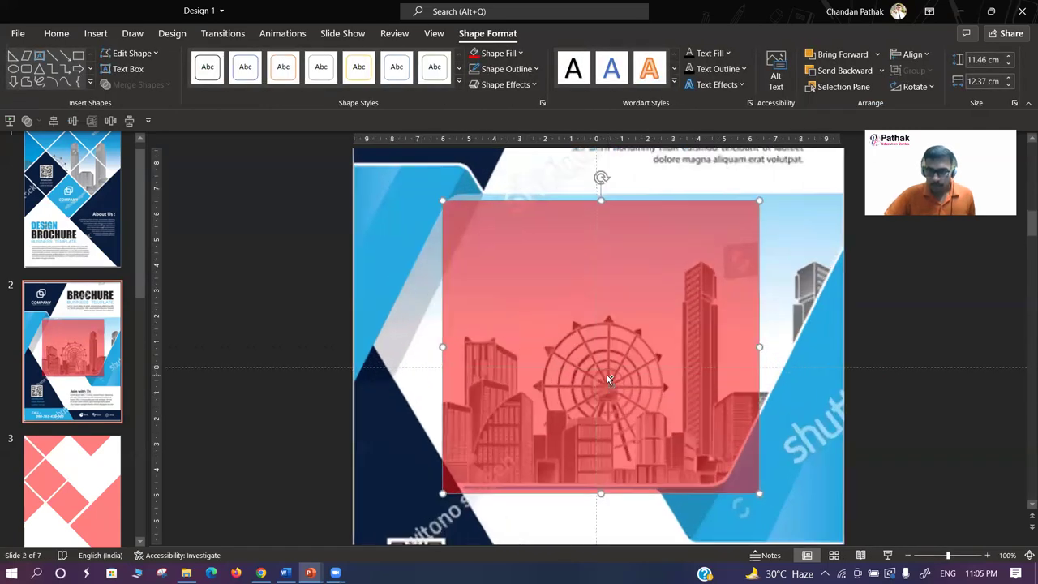
ctrl+scroll(606, 375, up, 2)
ctrl+scroll(607, 375, up, 2)
scroll(607, 375, down, 2)
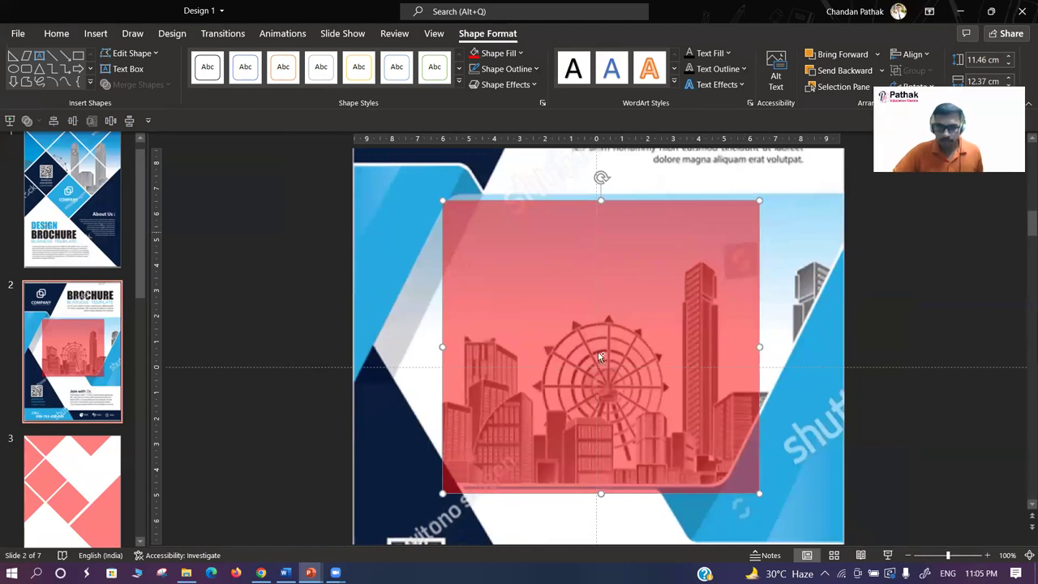
ctrl+scroll(600, 356, up, 2)
key(Delete)
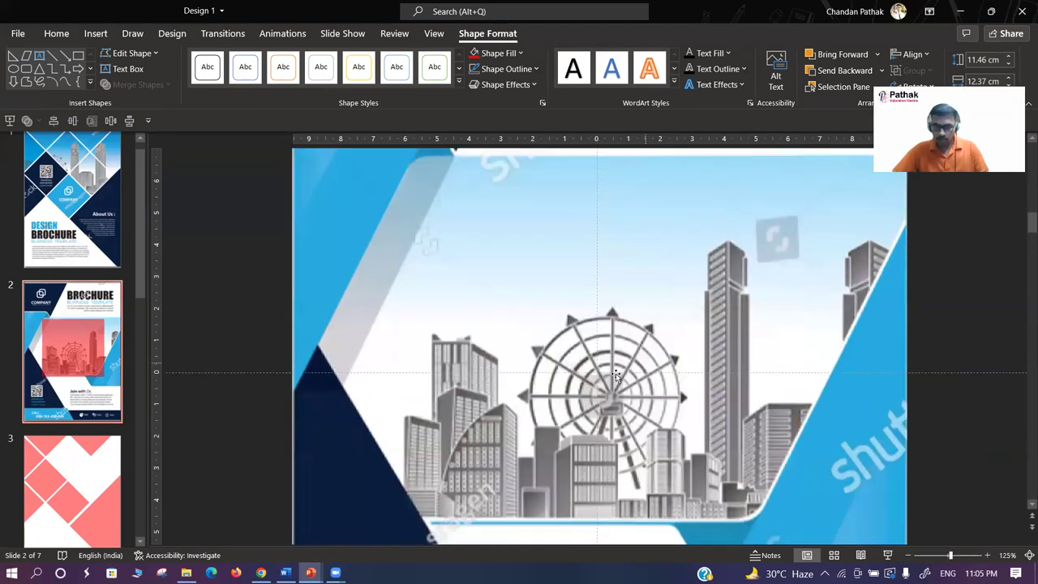
- Choose the Freeform: Shape tool to trace the brochure outlines
click(516, 81)
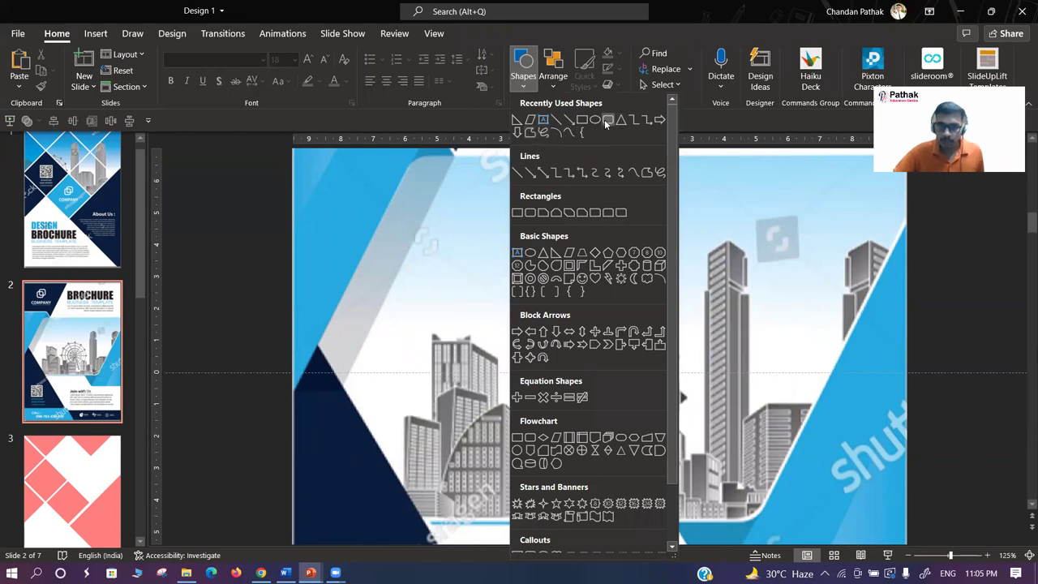
click(530, 134)
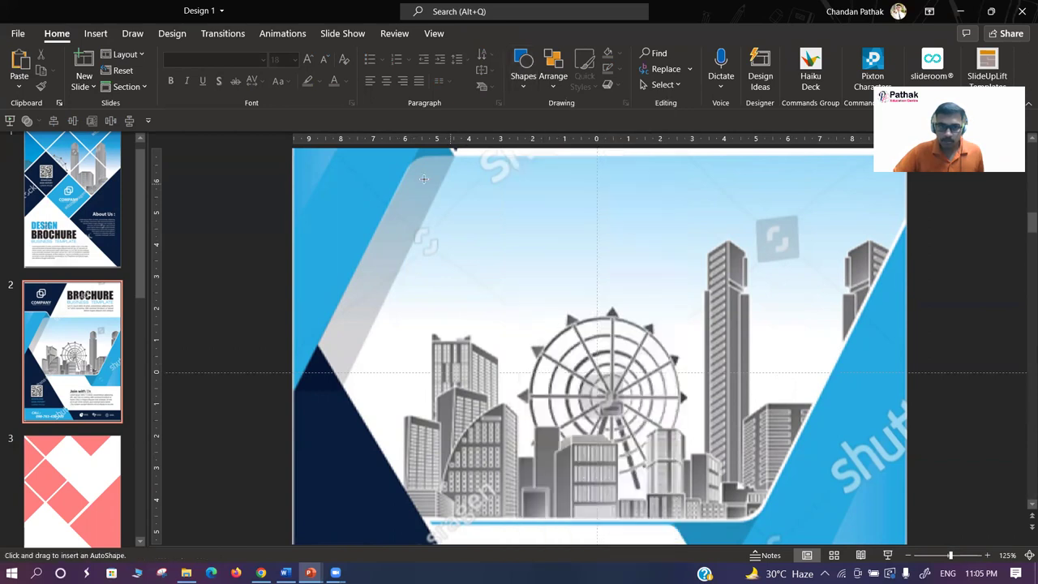
scroll(633, 202, up, 3)
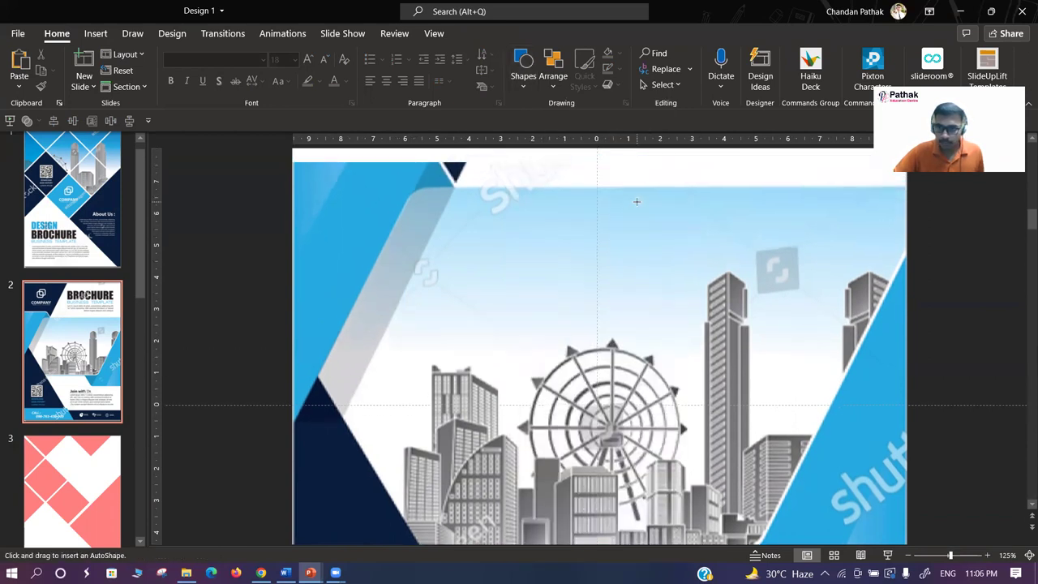
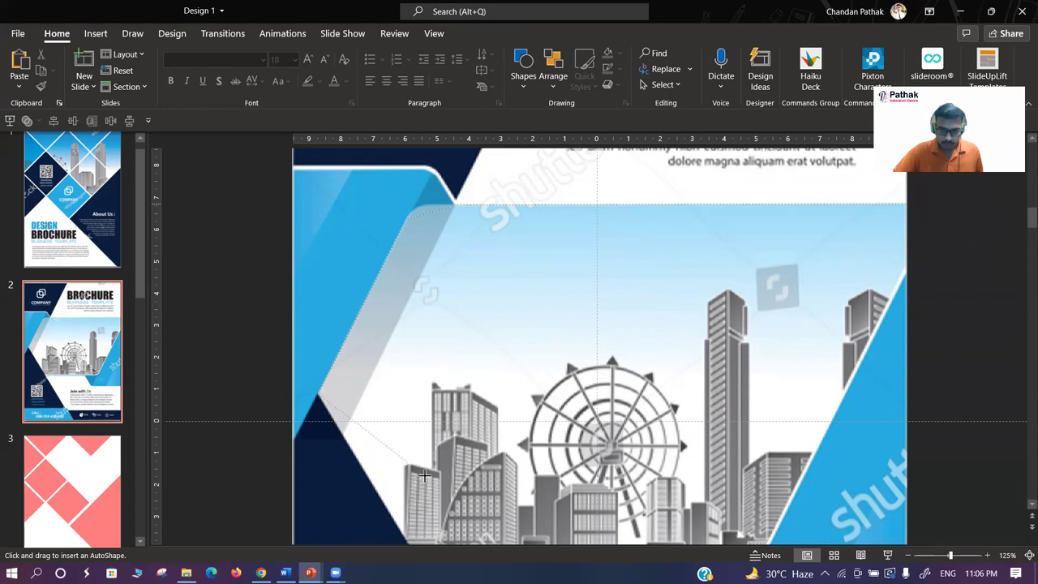
- Trace a trial freeform from the dark-blue corner across the image, then delete it
mouse_move(423, 474)
mouse_down()
mouse_move(430, 437)
mouse_move(412, 536)
mouse_move(440, 472)
mouse_up()
key(alt)
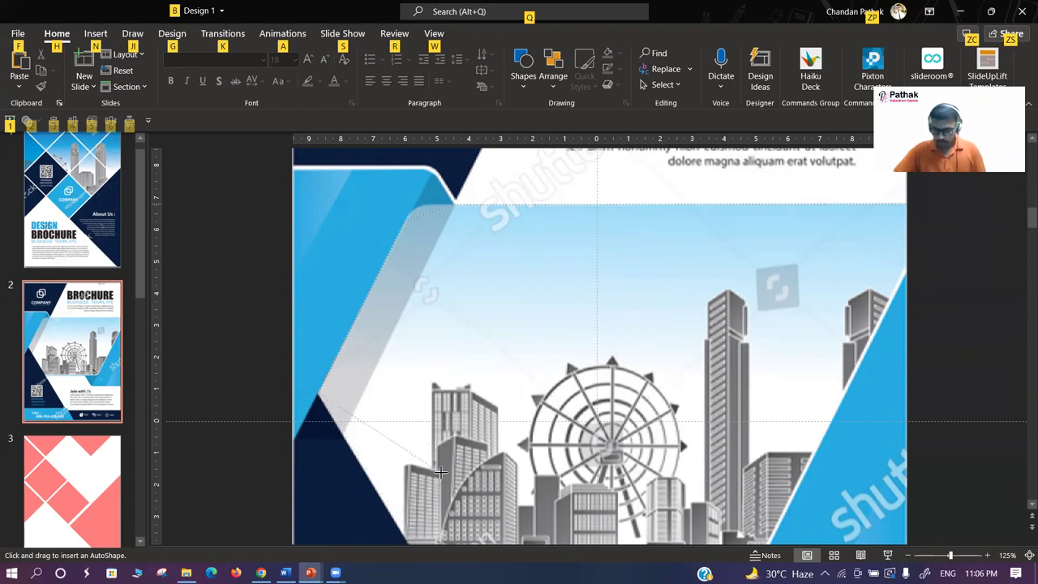
drag(441, 472, 511, 339)
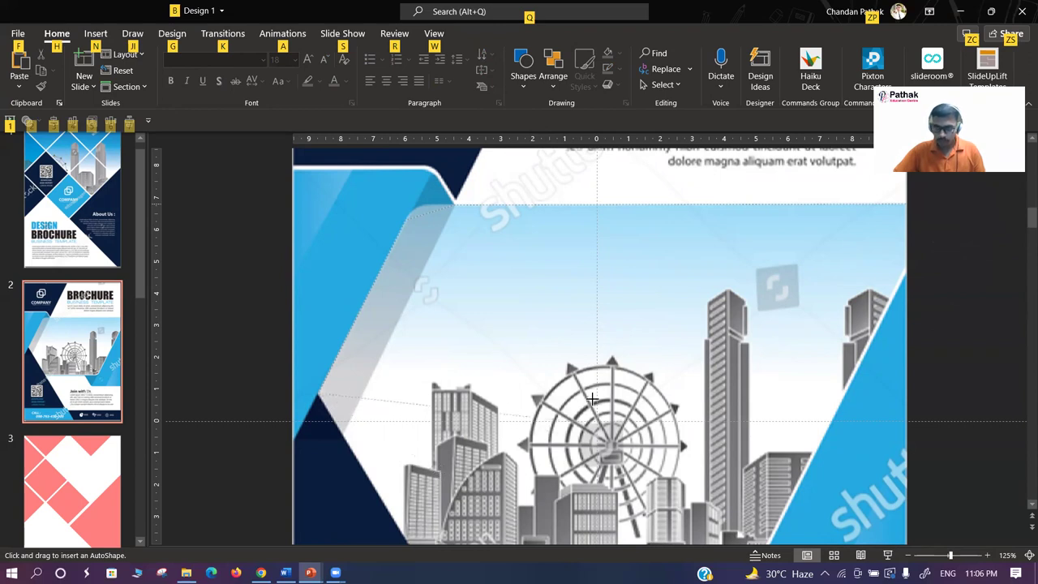
click(511, 339)
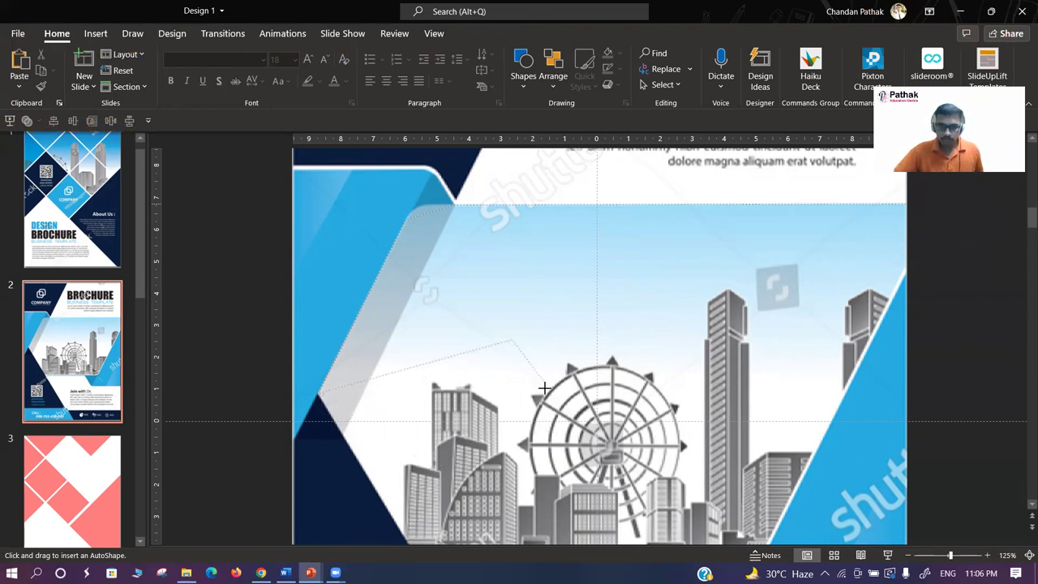
double_click(515, 383)
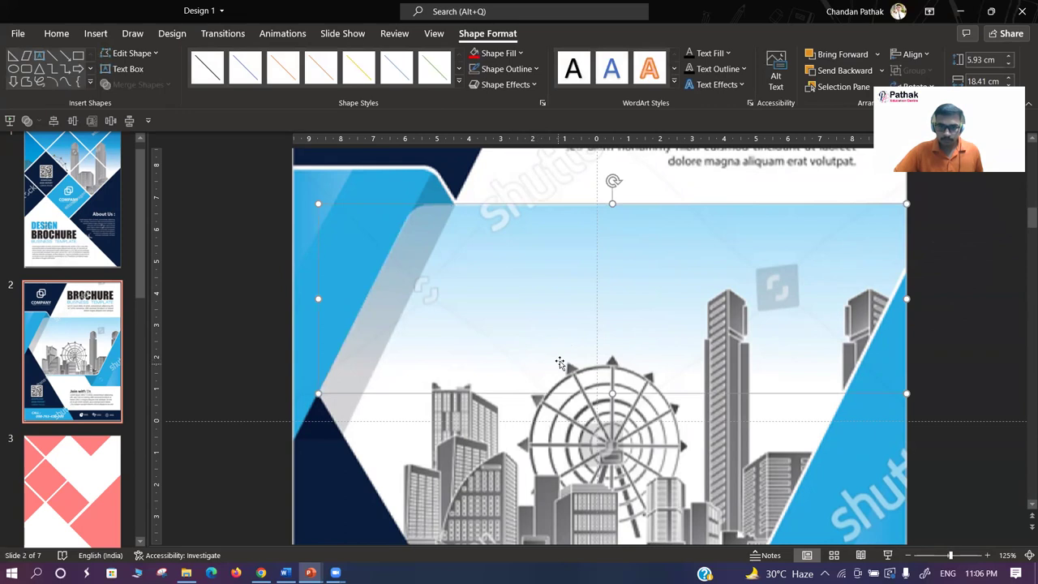
key(Delete)
scroll(539, 323, down, 2)
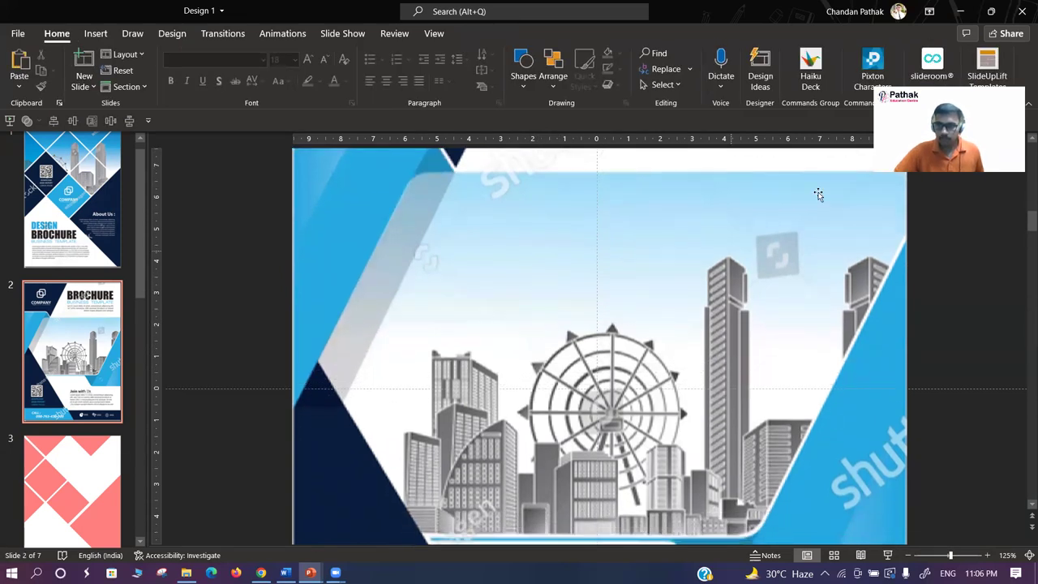
- Draw a freeform around the photo frame's corners and turn on Edit Points
click(523, 77)
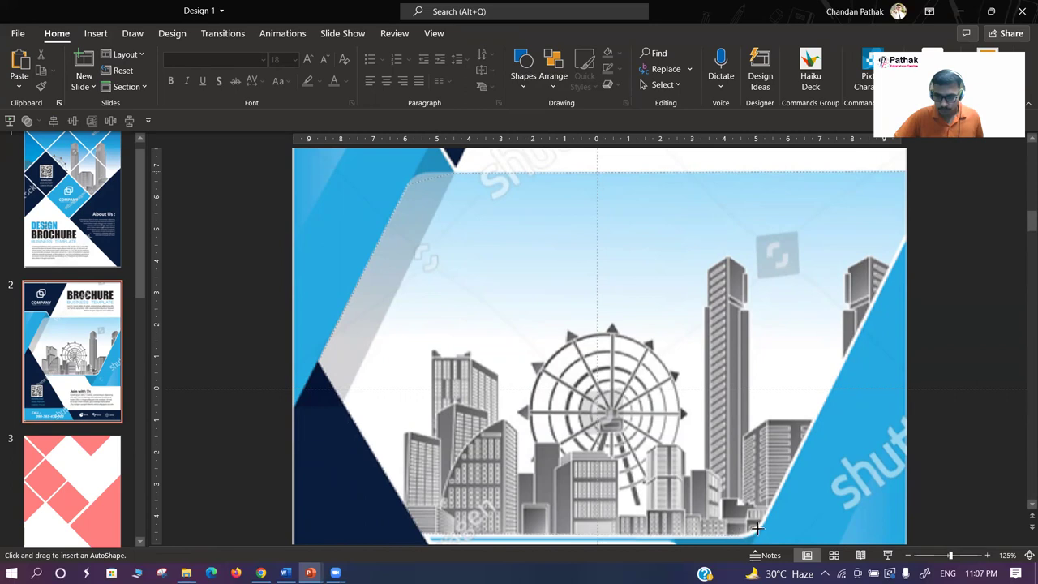
click(762, 515)
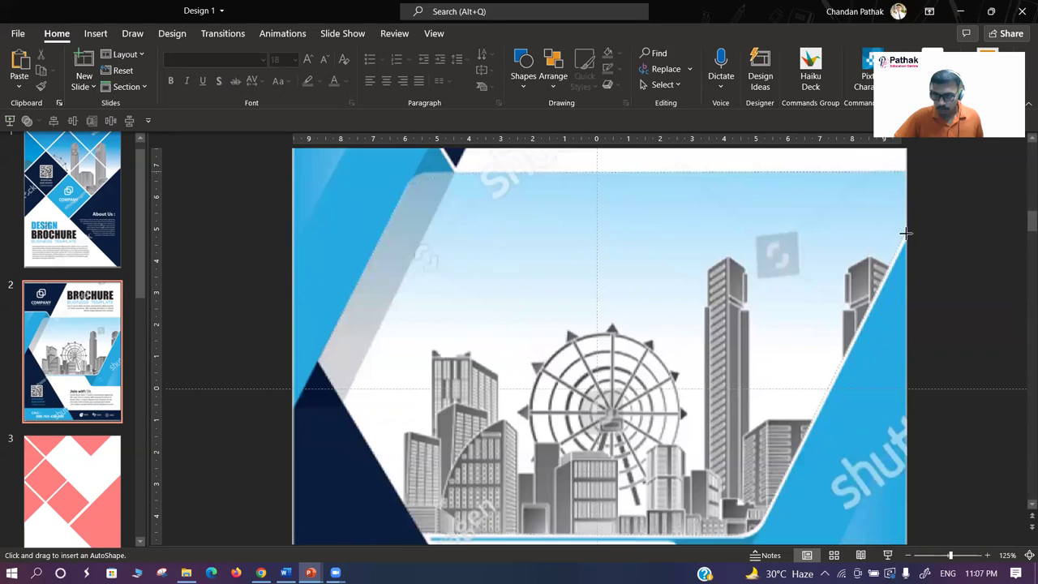
click(907, 171)
click(907, 172)
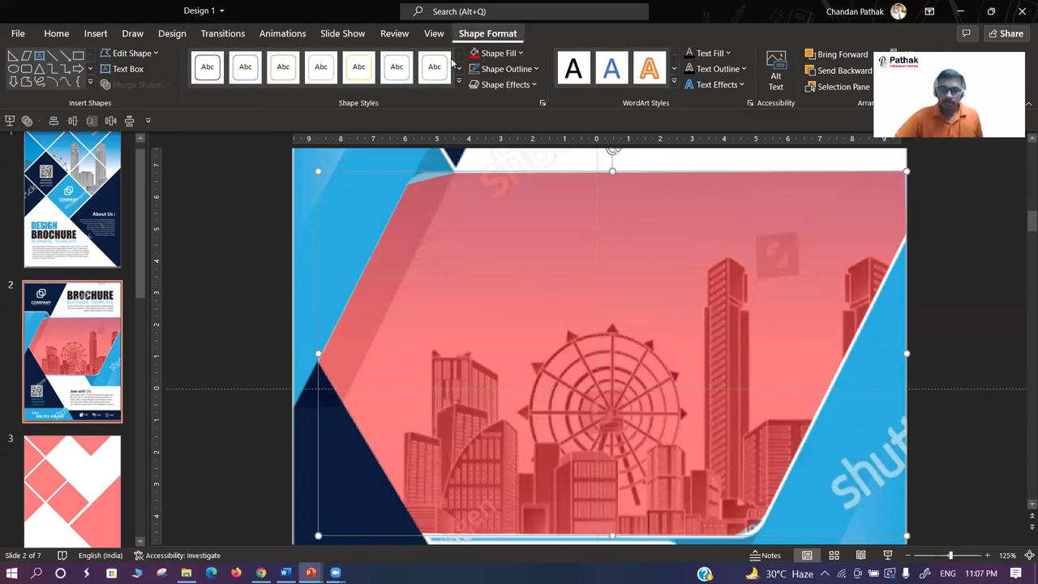
click(128, 55)
click(142, 89)
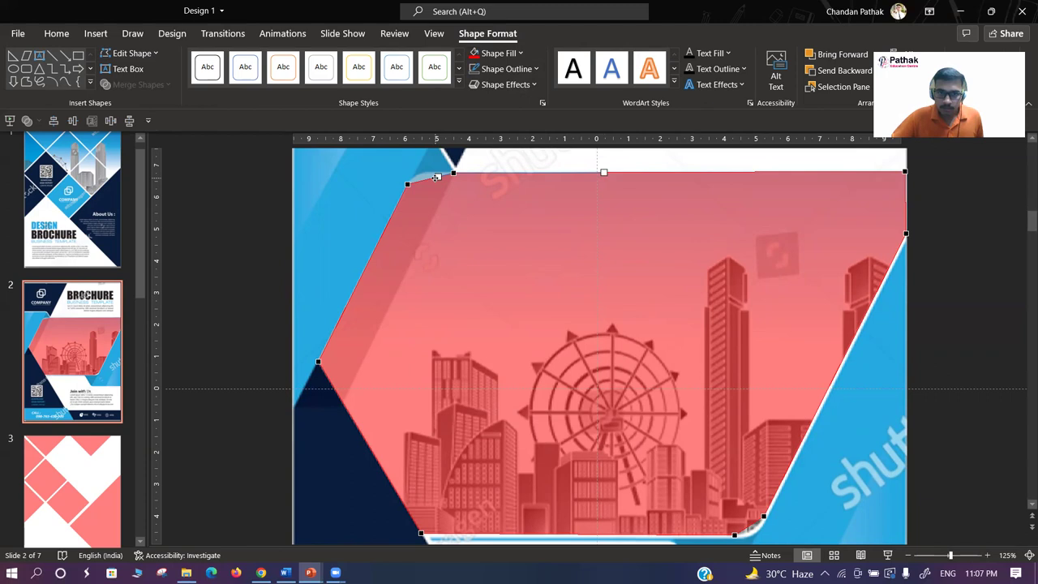
- Bend the freeform's top-left edge and vertex handle into a smooth curve, then exit point editing
drag(436, 176, 399, 169)
drag(396, 172, 429, 170)
click(408, 183)
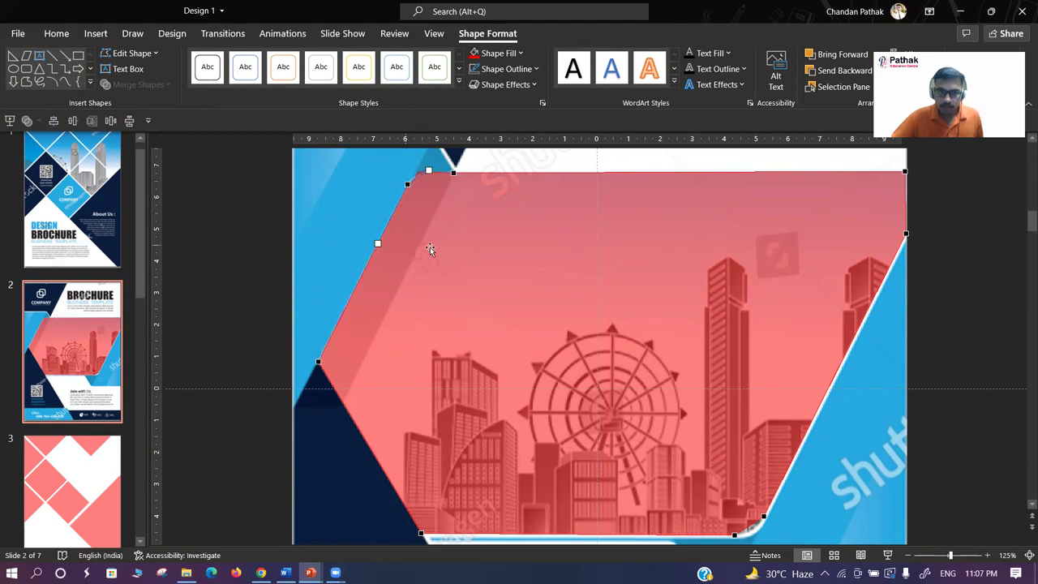
click(454, 173)
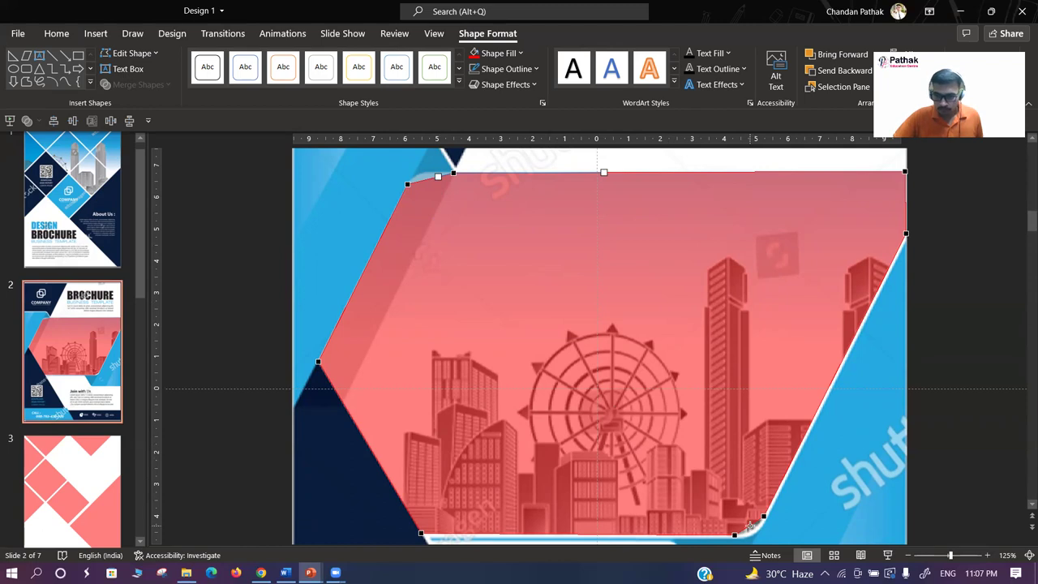
click(407, 184)
drag(421, 180, 426, 163)
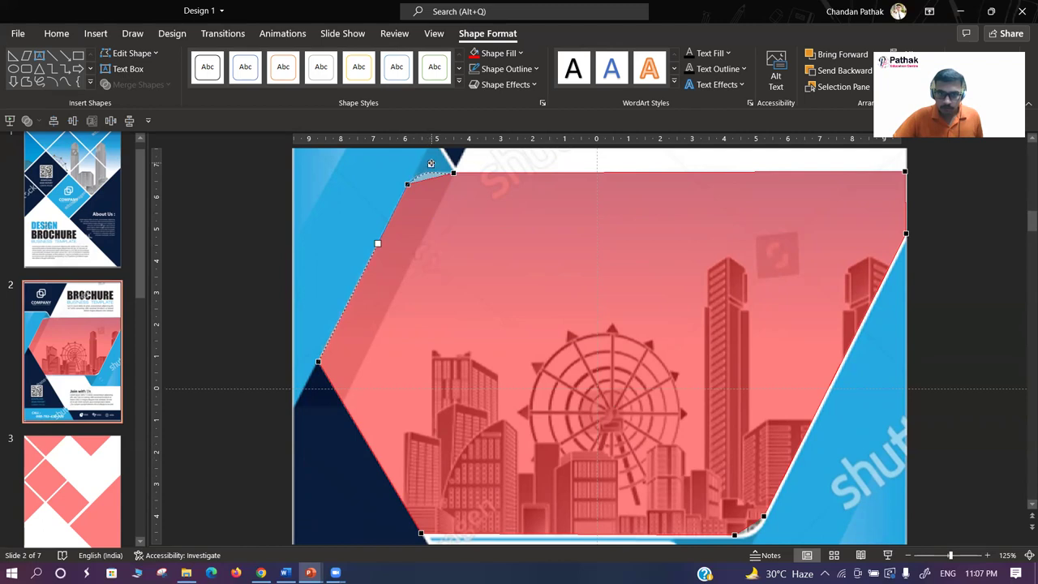
drag(432, 164, 431, 165)
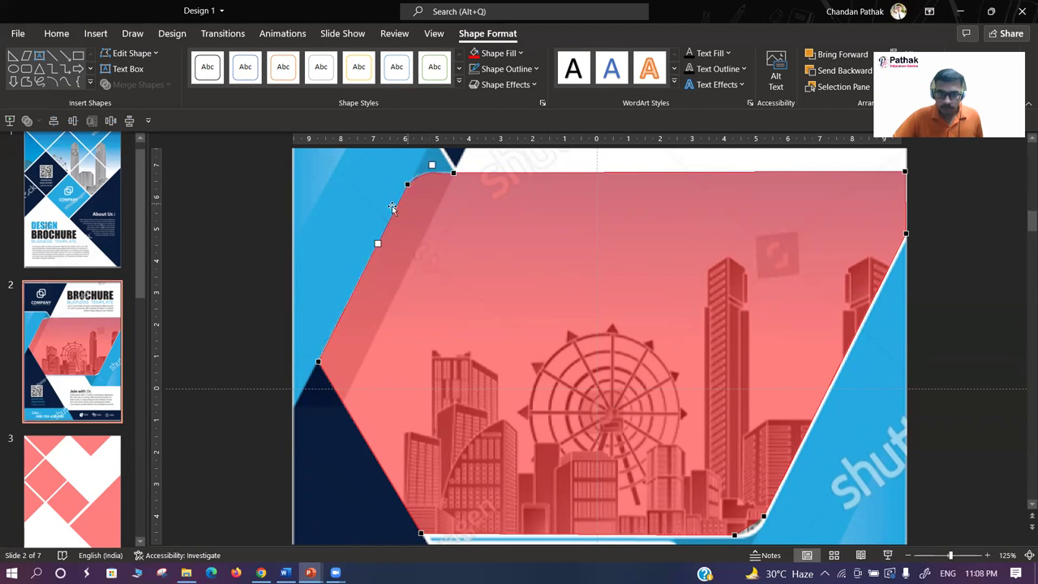
click(253, 214)
click(437, 204)
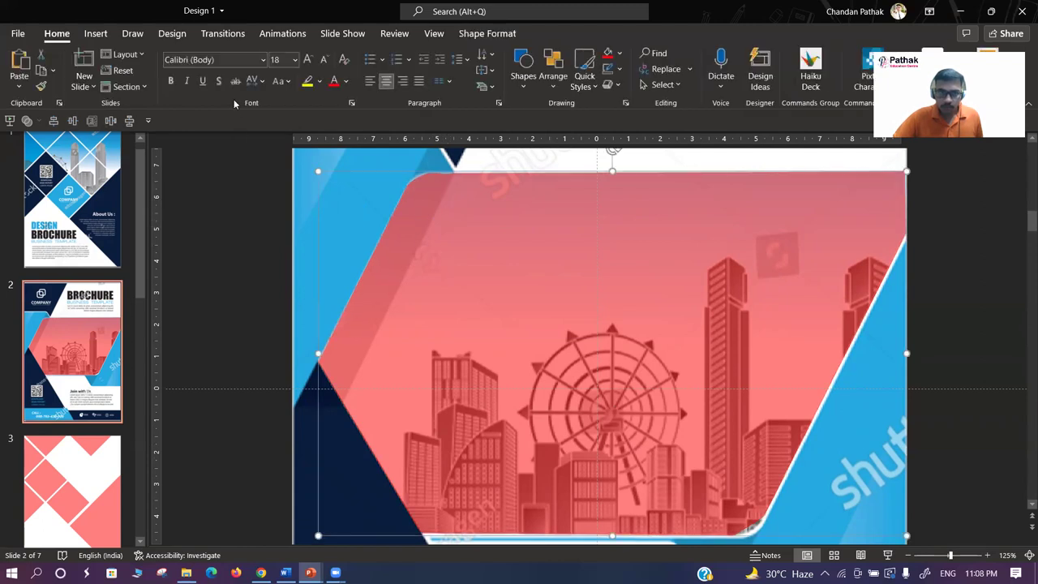
- Re-enter Edit Points and smooth the bottom-right vertex into a curve
click(487, 33)
click(134, 53)
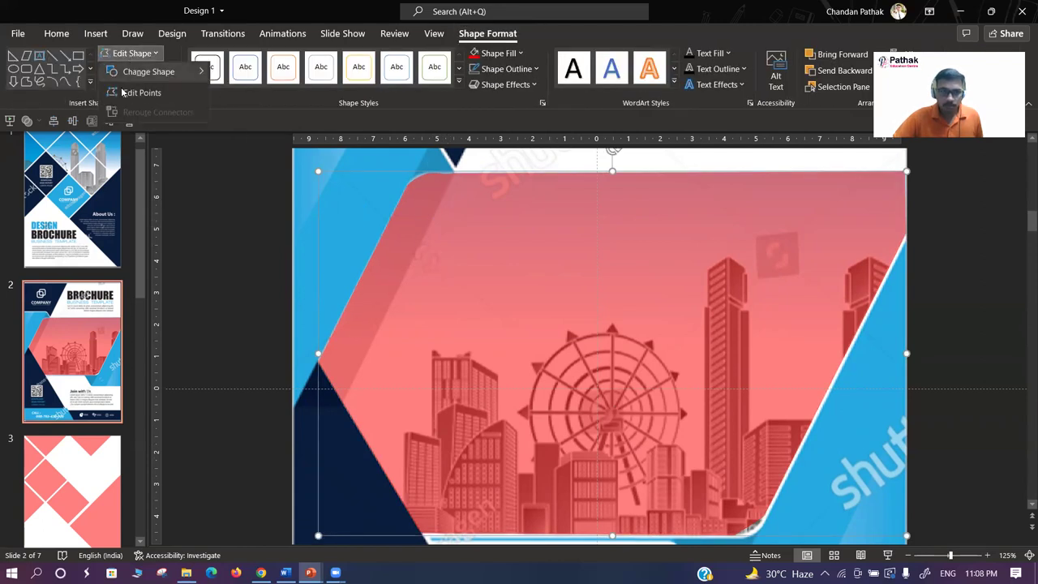
click(131, 93)
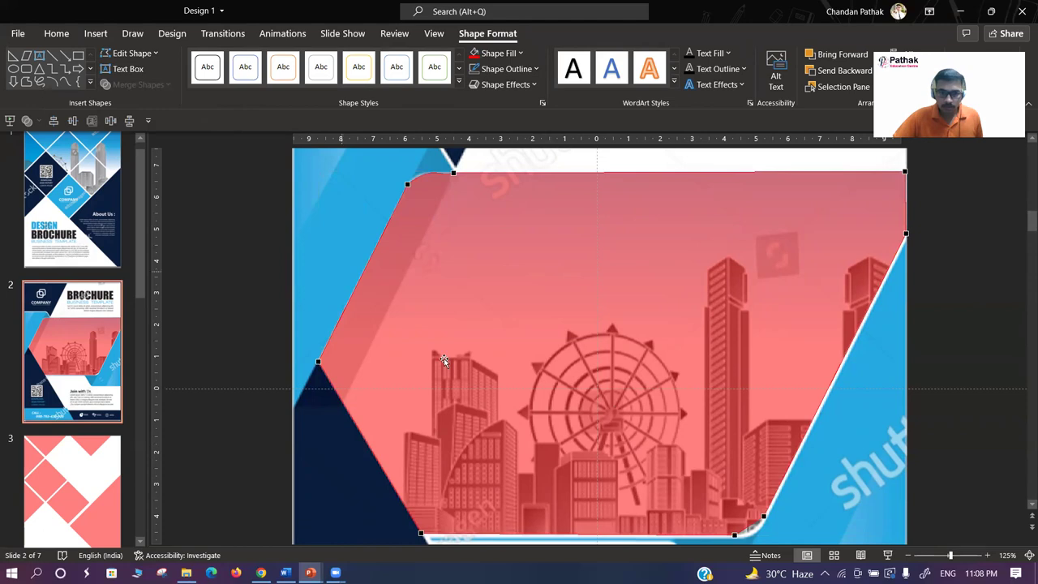
click(735, 534)
drag(745, 529, 755, 531)
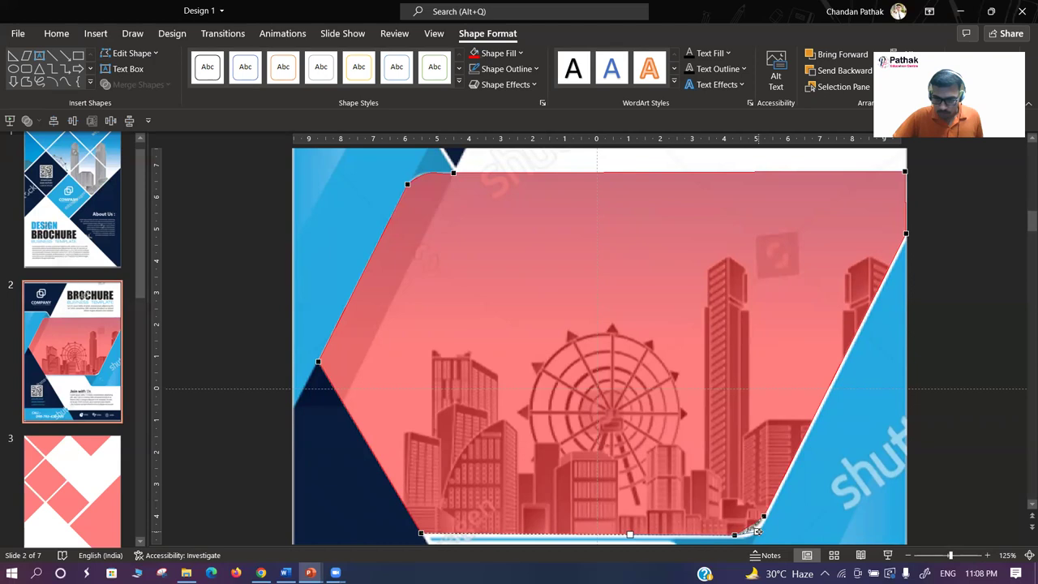
drag(762, 531, 760, 530)
- Refine the top-left edge curve to hug the frame's rounded corner, then finish editing
click(444, 173)
drag(438, 176, 437, 175)
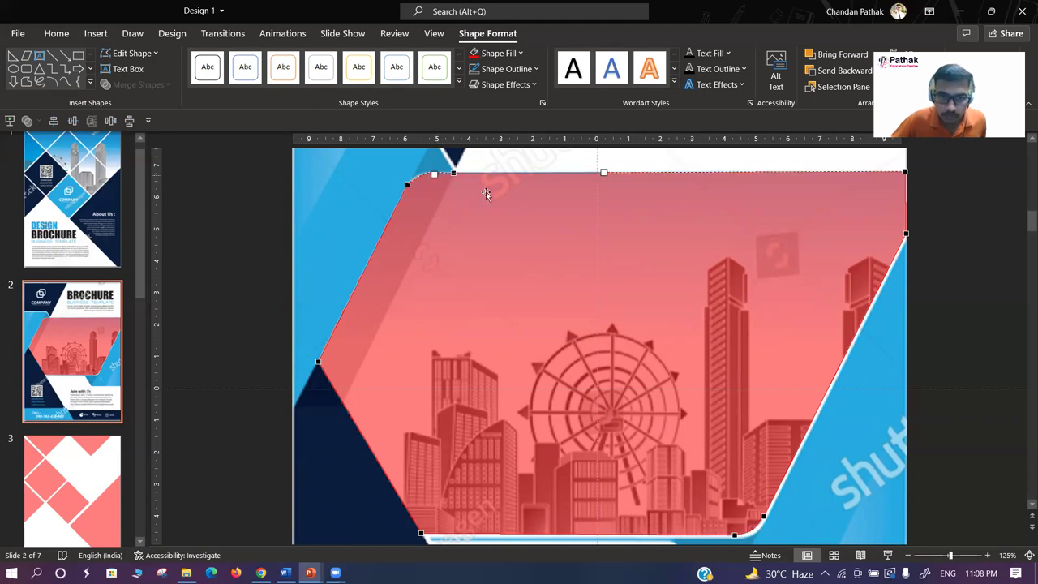
drag(429, 176, 444, 169)
drag(439, 171, 409, 184)
click(433, 248)
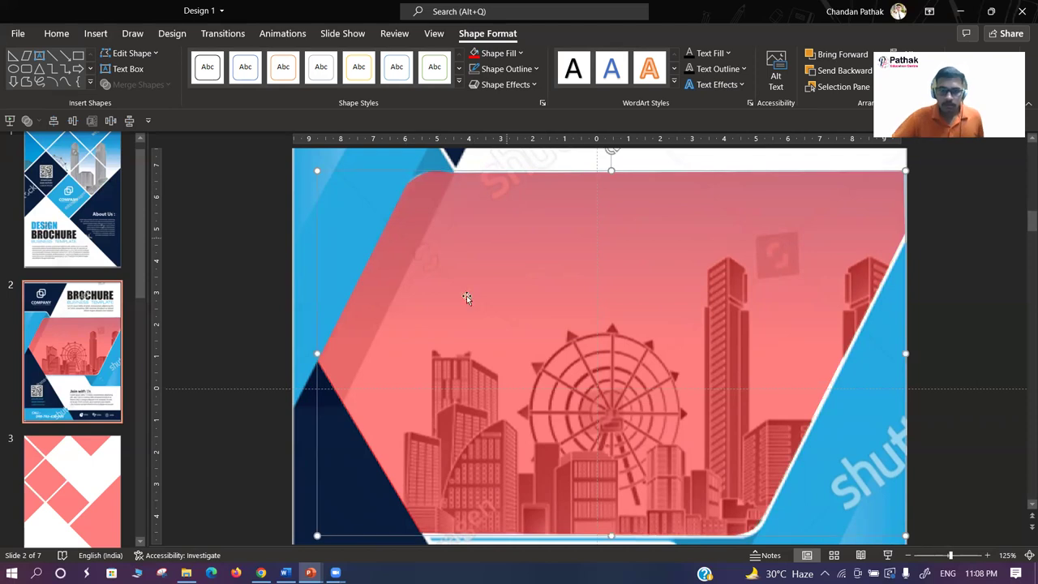
ctrl+scroll(523, 314, down, 2)
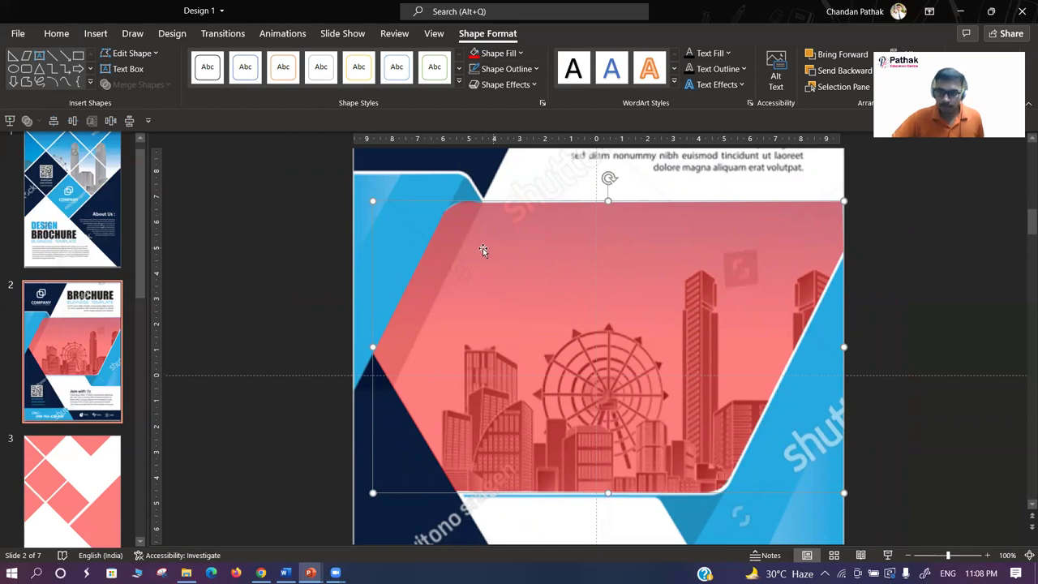
- Fill the freeform red and draw a small rounded rectangle on the photo
click(506, 53)
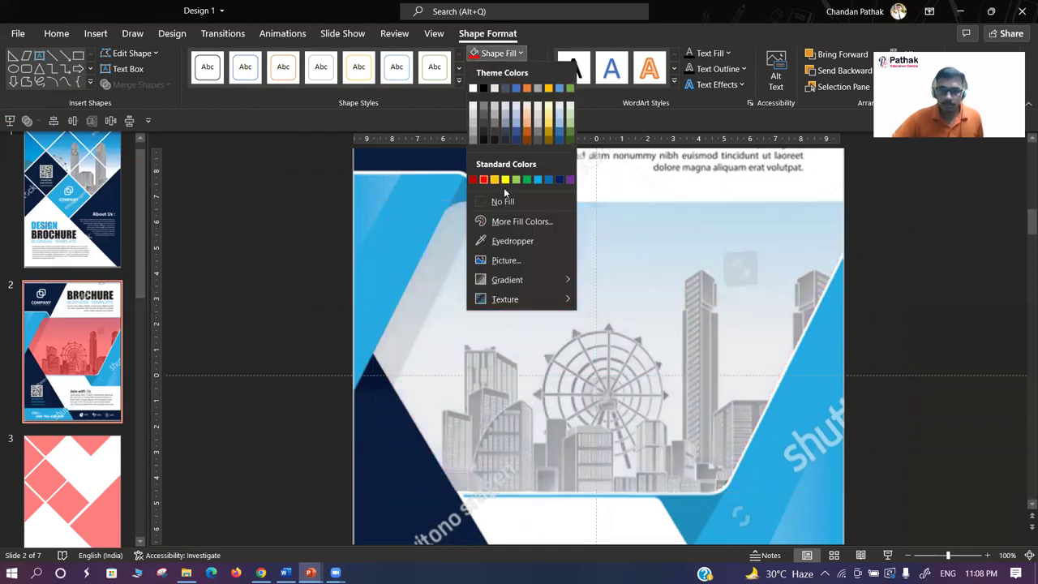
click(484, 179)
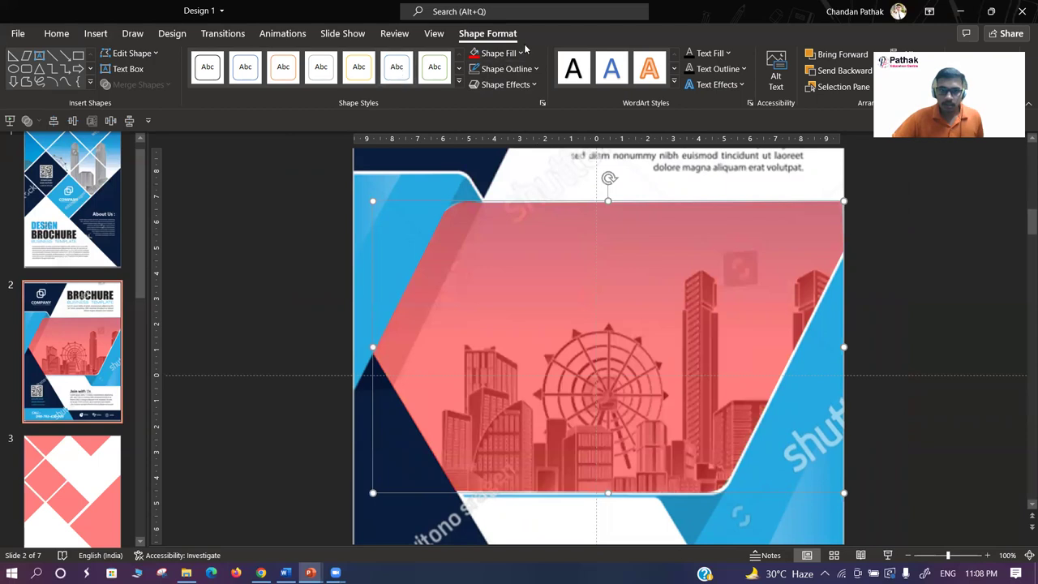
click(28, 73)
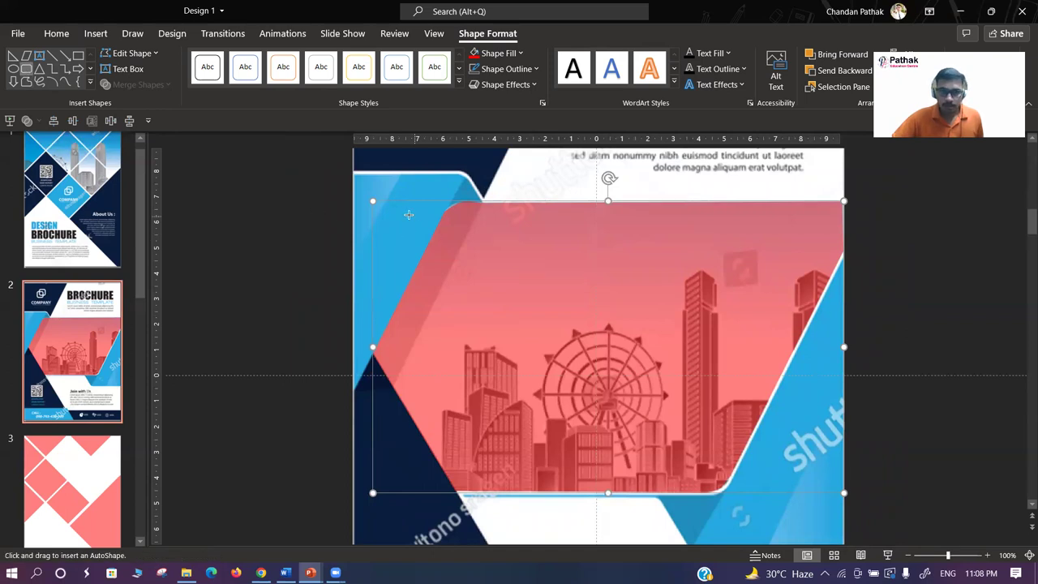
mouse_move(440, 225)
mouse_down()
mouse_move(504, 290)
mouse_move(493, 260)
mouse_up()
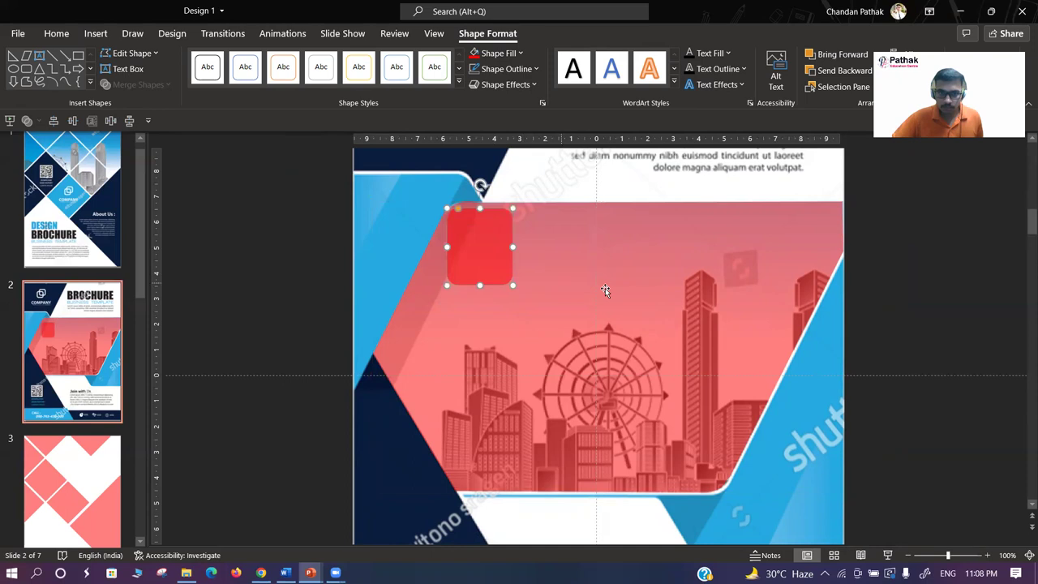
- Shift the red freeform down-right and place the rounded square just above the red band
drag(605, 287, 771, 398)
click(481, 247)
ctrl+scroll(275, 327, up, 2)
ctrl+scroll(275, 326, up, 1)
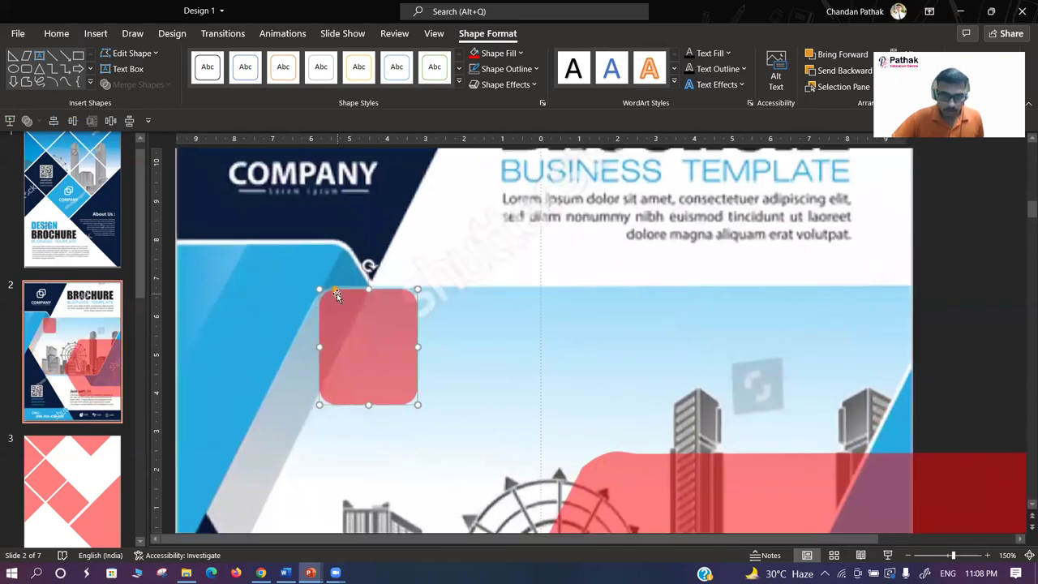
key(Delete)
key(ctrl+z)
drag(366, 349, 359, 350)
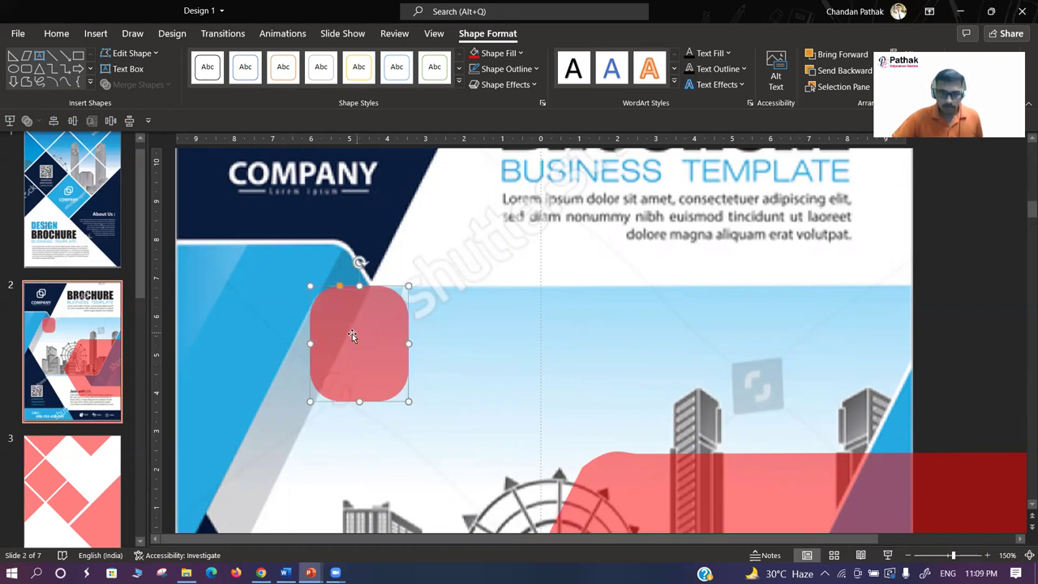
drag(359, 348, 621, 507)
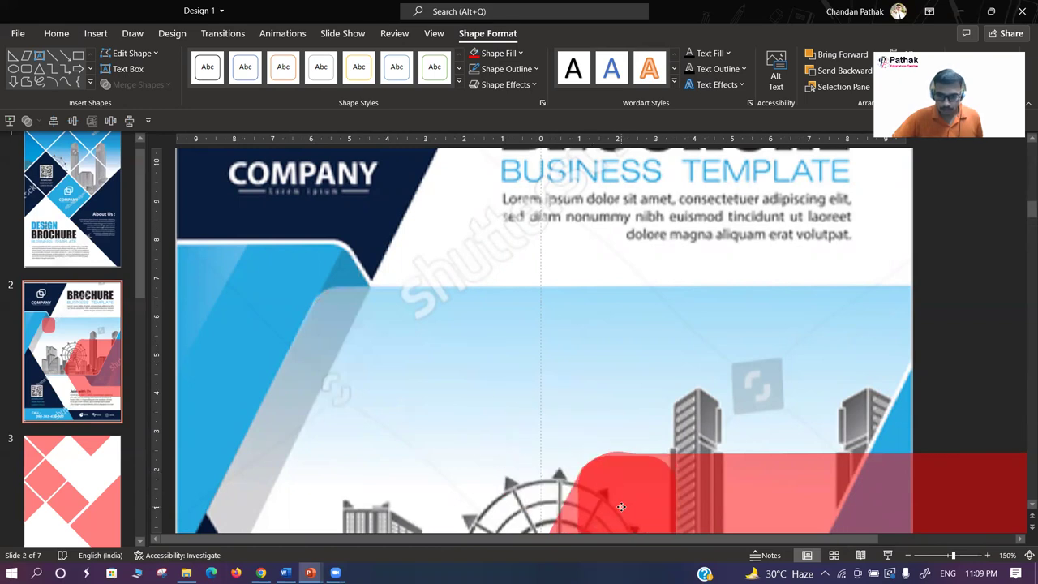
drag(621, 507, 576, 386)
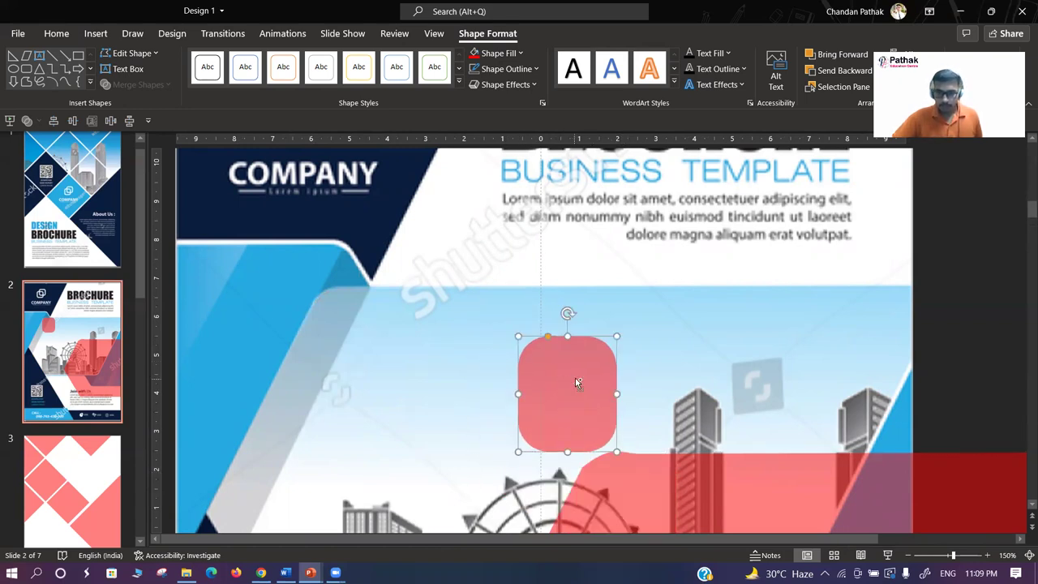
- Position the rounded red square over the band's top-left corner
scroll(480, 358, down, 2)
scroll(480, 358, down, 2)
scroll(521, 347, down, 2)
drag(608, 336, 644, 388)
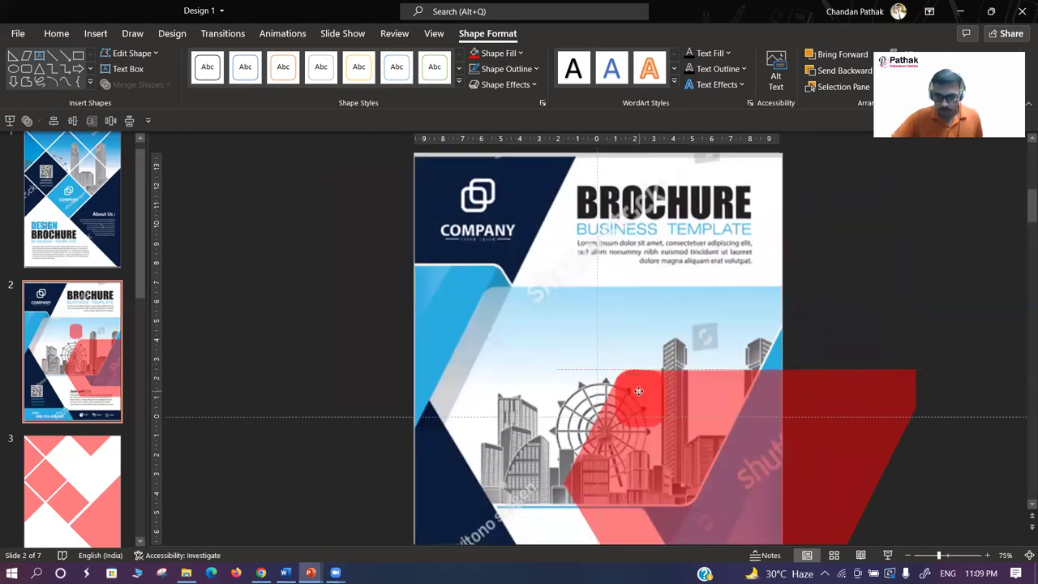
drag(638, 391, 636, 388)
scroll(636, 388, up, 2)
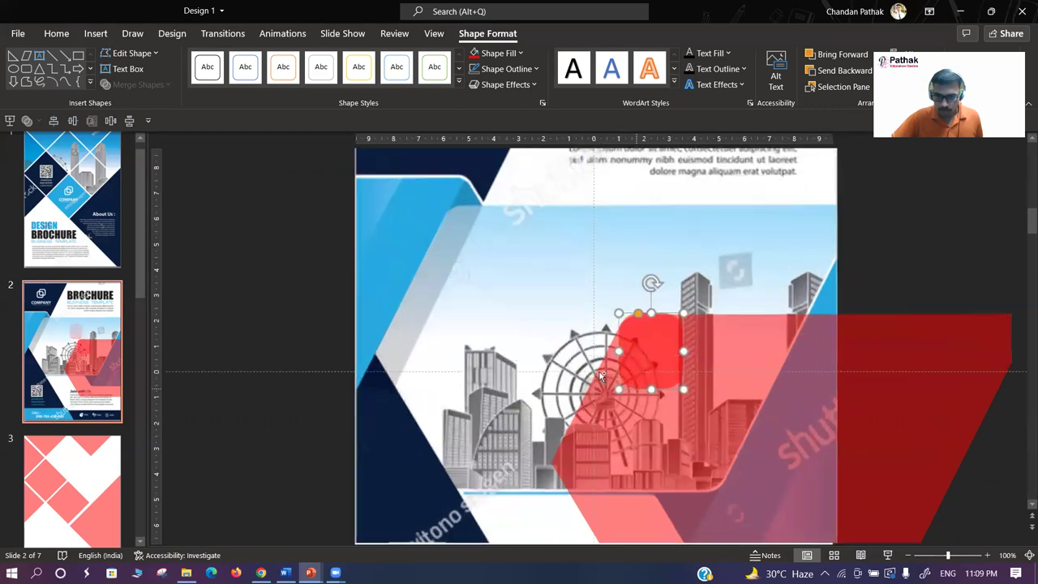
scroll(601, 375, up, 3)
scroll(595, 368, up, 3)
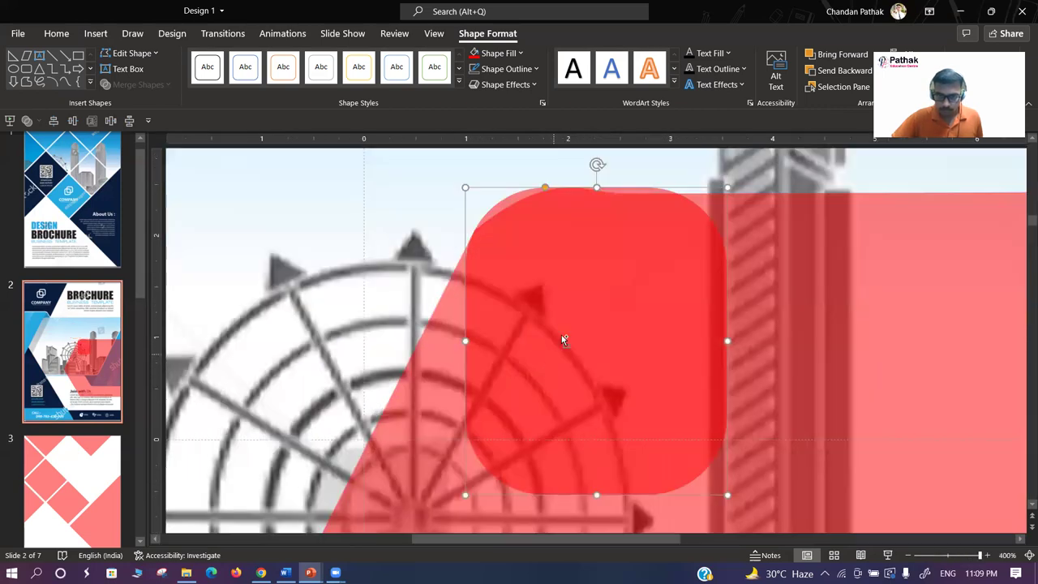
drag(578, 322, 590, 326)
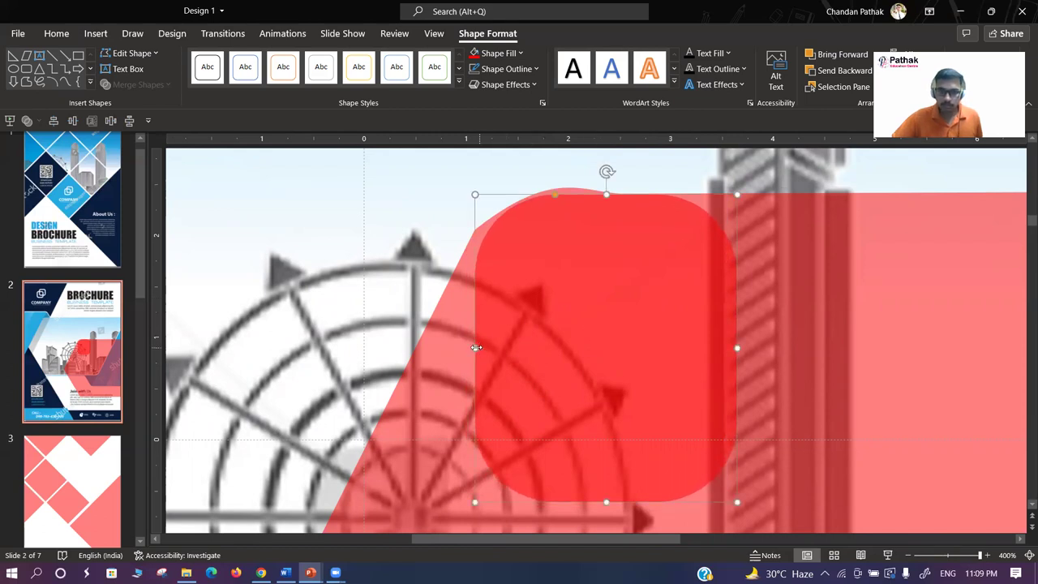
- Curve the angled band's top-left corner with Edit Points to match the rounded square
click(459, 283)
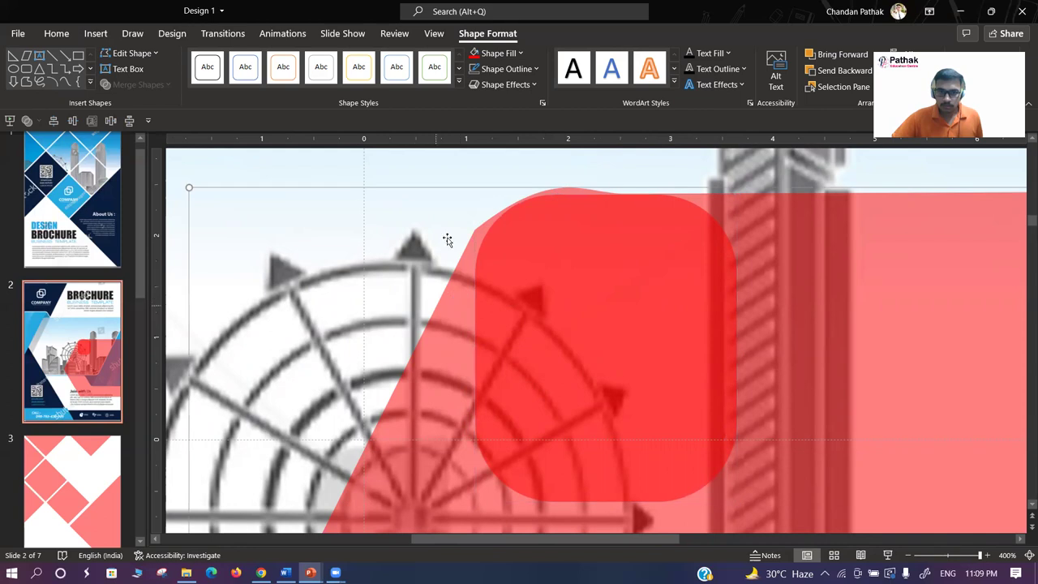
click(125, 52)
click(134, 87)
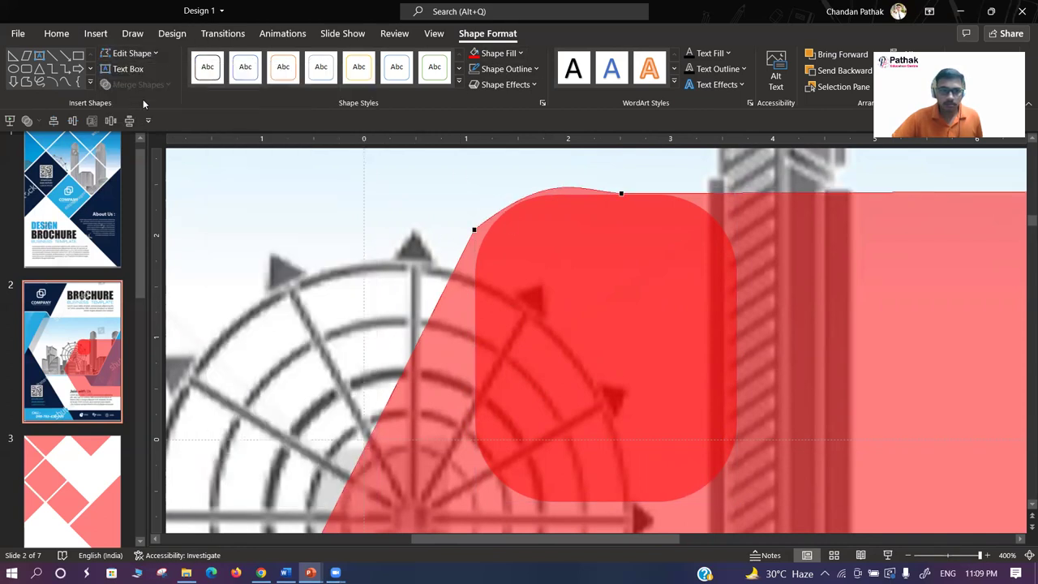
click(473, 229)
drag(552, 167, 488, 187)
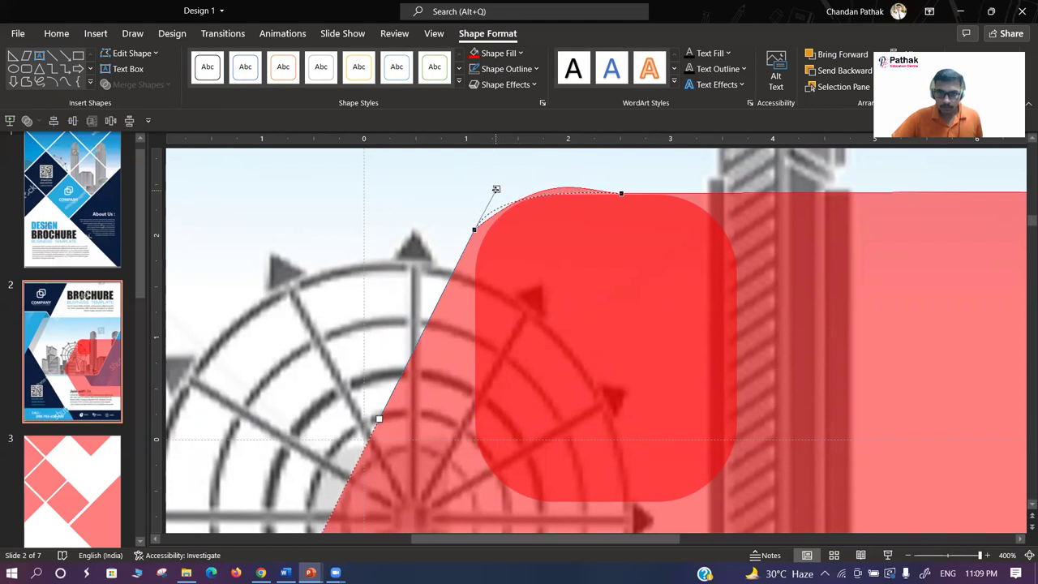
drag(489, 188, 491, 189)
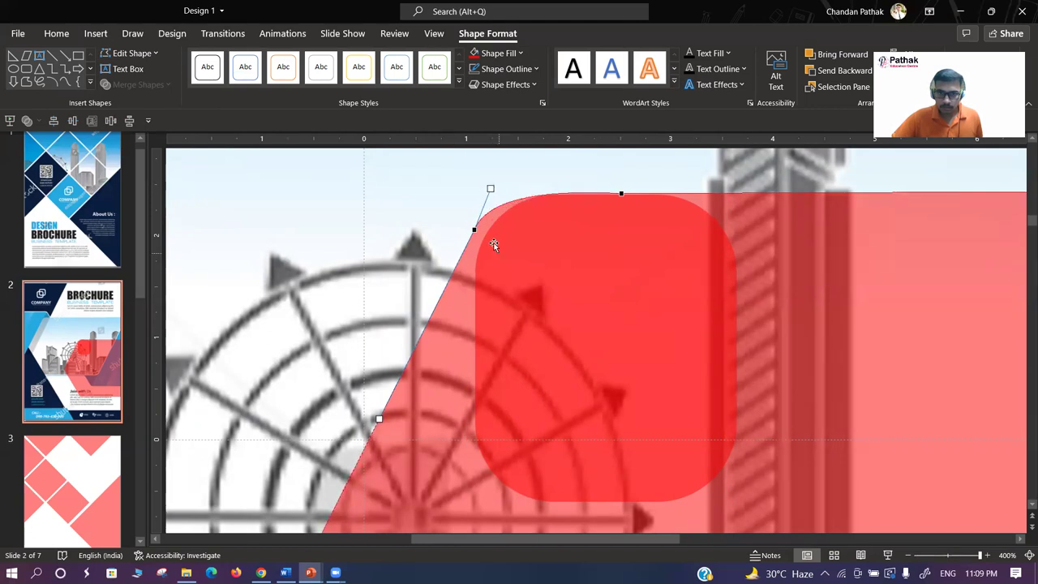
click(622, 193)
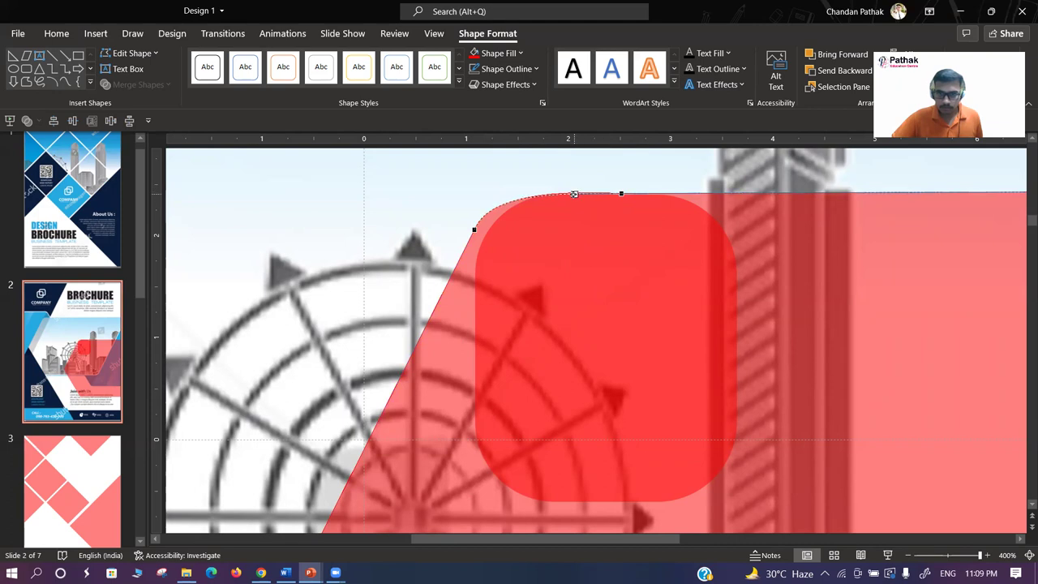
click(371, 248)
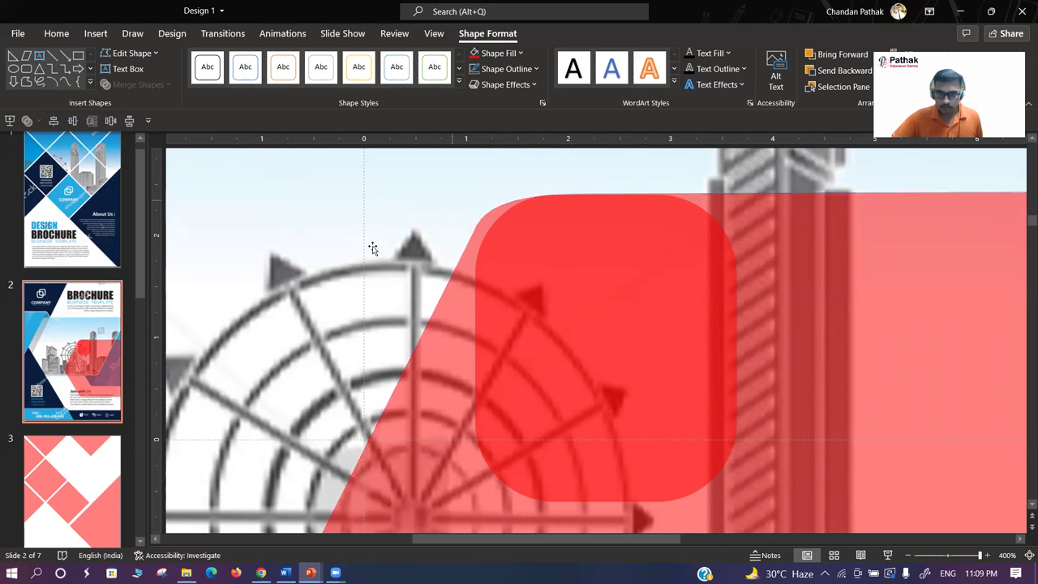
click(575, 289)
- Delete the rounded square, drag the red overlay over the city photo, then remove it
key(Delete)
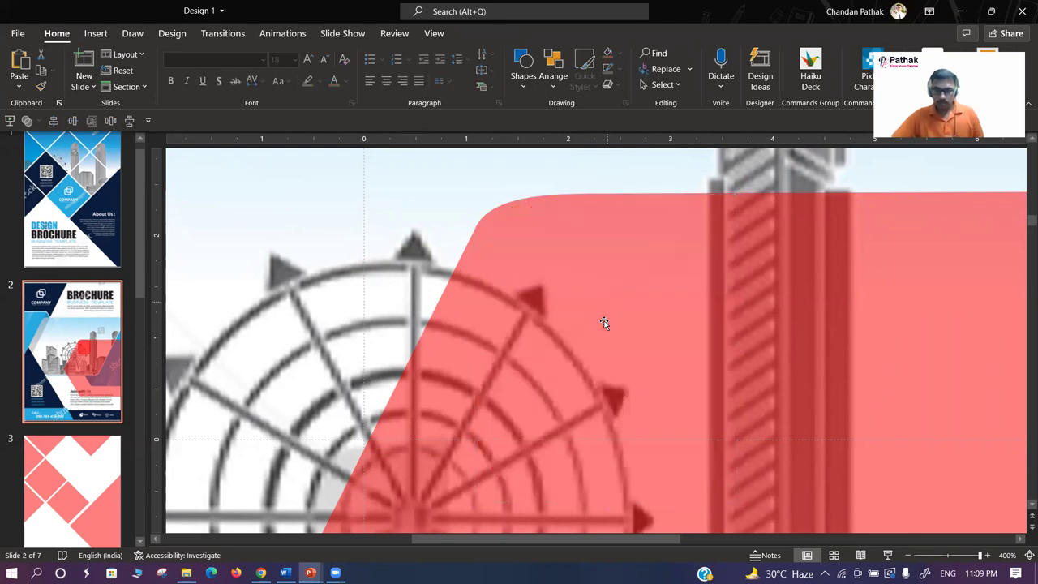
scroll(600, 330, down, 10)
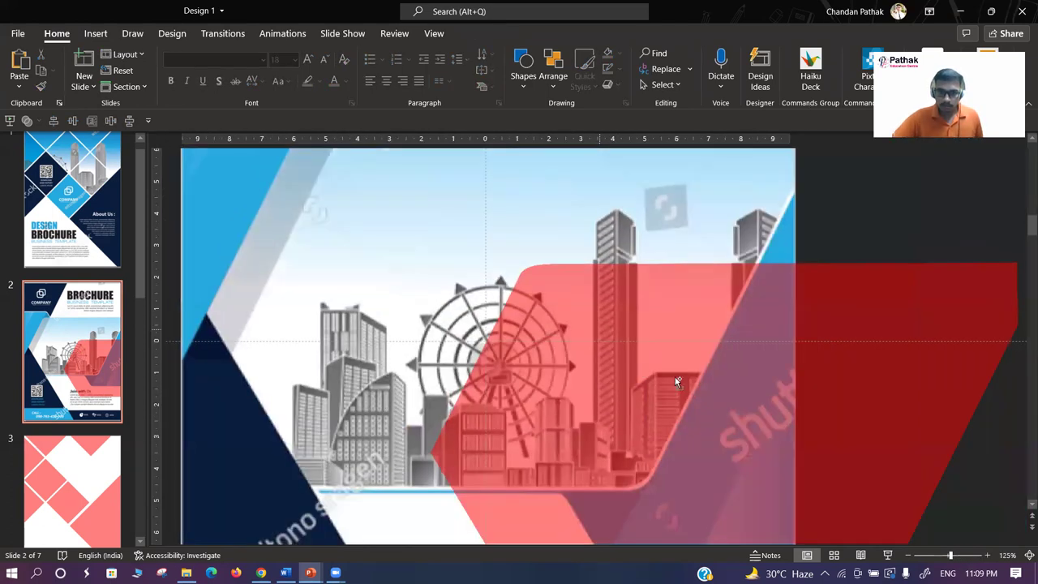
drag(677, 381, 453, 243)
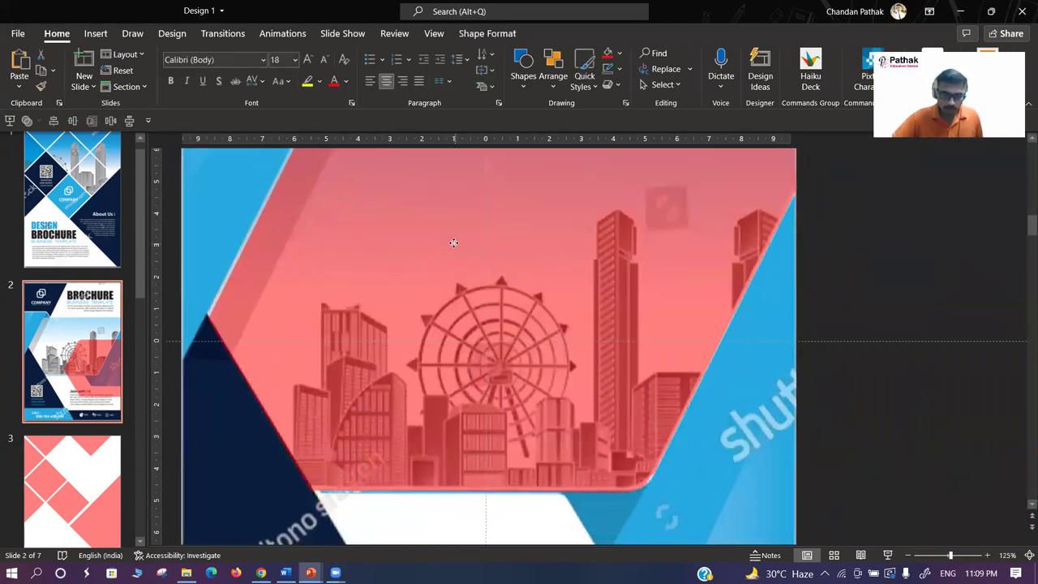
drag(454, 243, 456, 241)
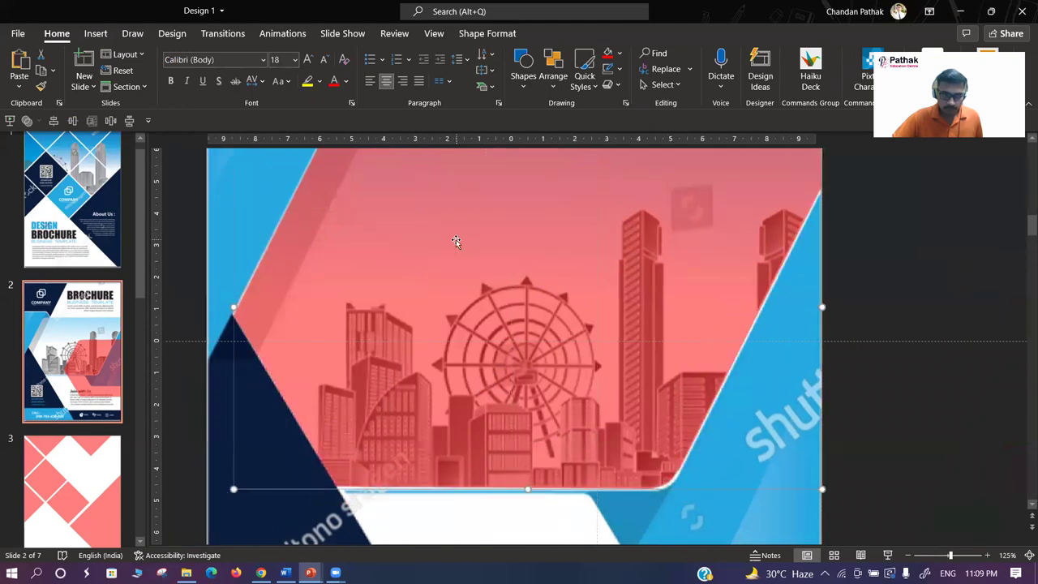
scroll(456, 241, down, 2)
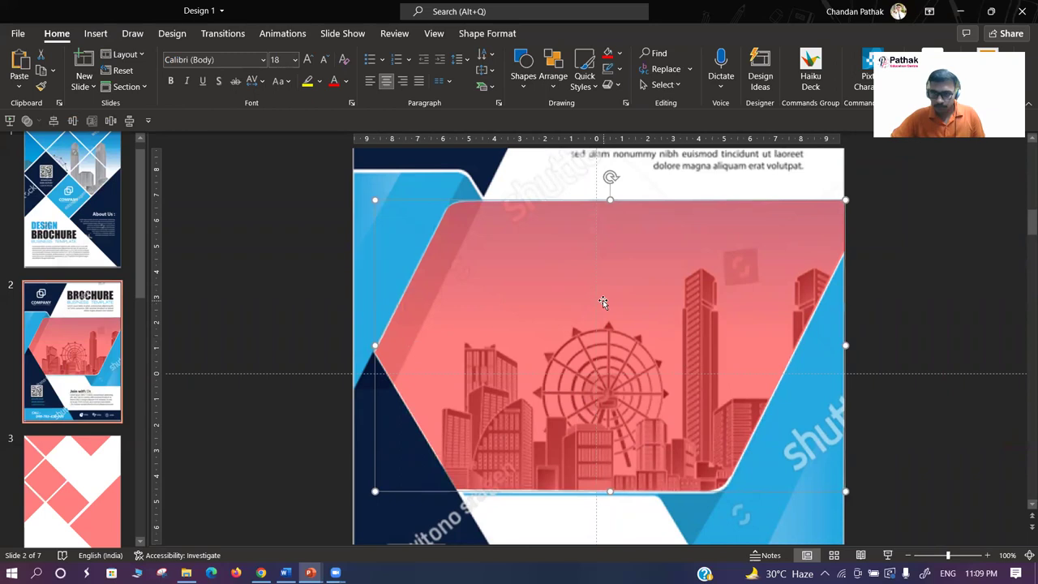
key(Delete)
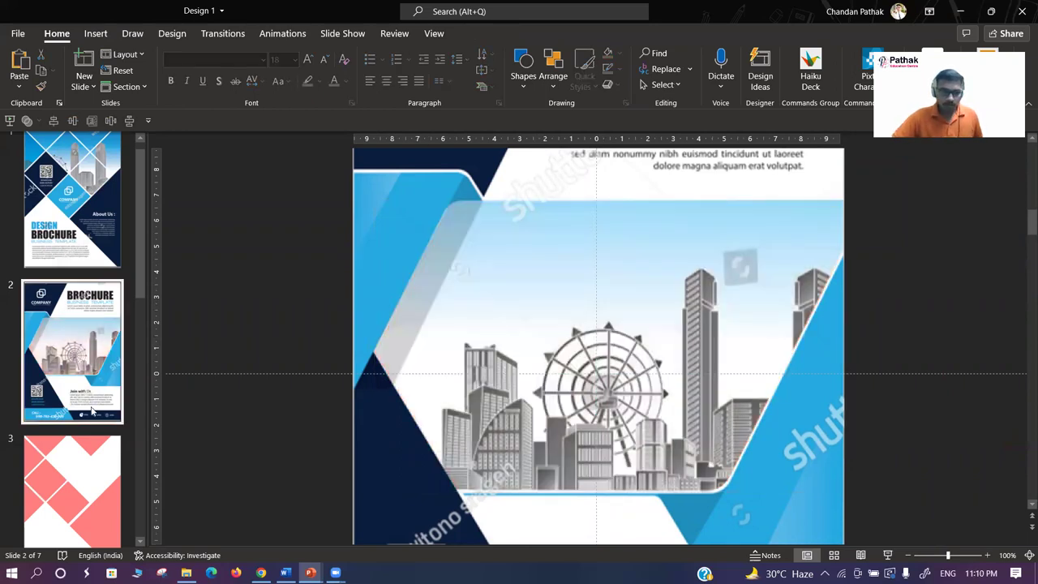
scroll(92, 412, down, 3)
scroll(70, 394, down, 2)
scroll(74, 430, down, 2)
- Paste the red overlay onto slide 6, then delete it again
scroll(67, 341, down, 1)
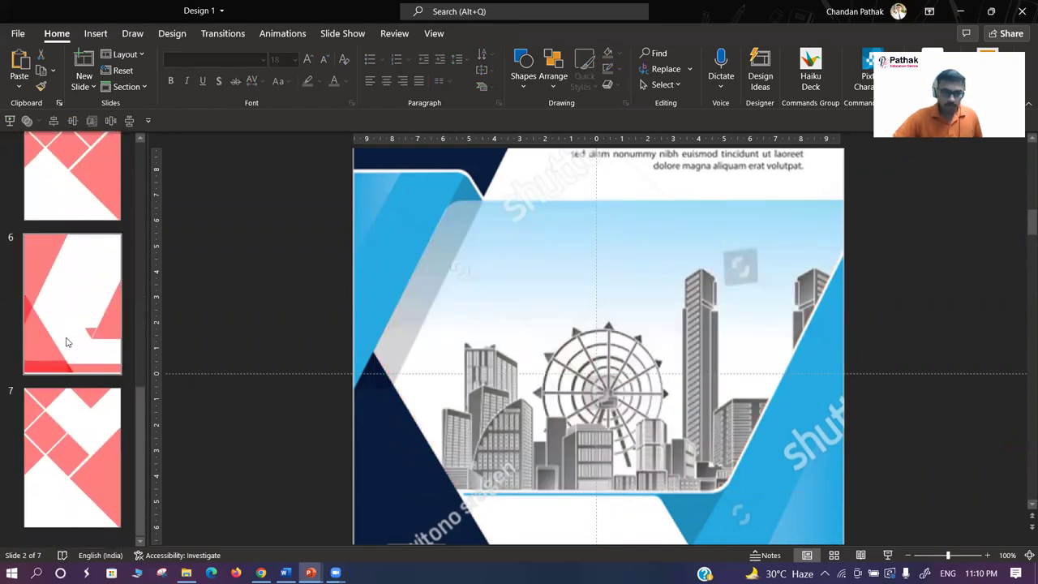
click(67, 341)
key(ctrl+v)
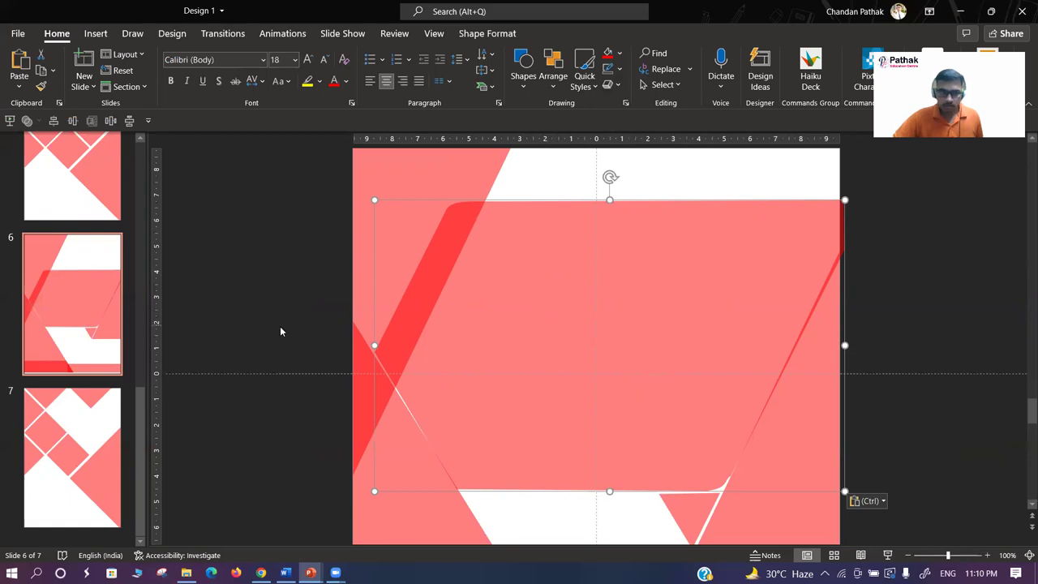
key(Delete)
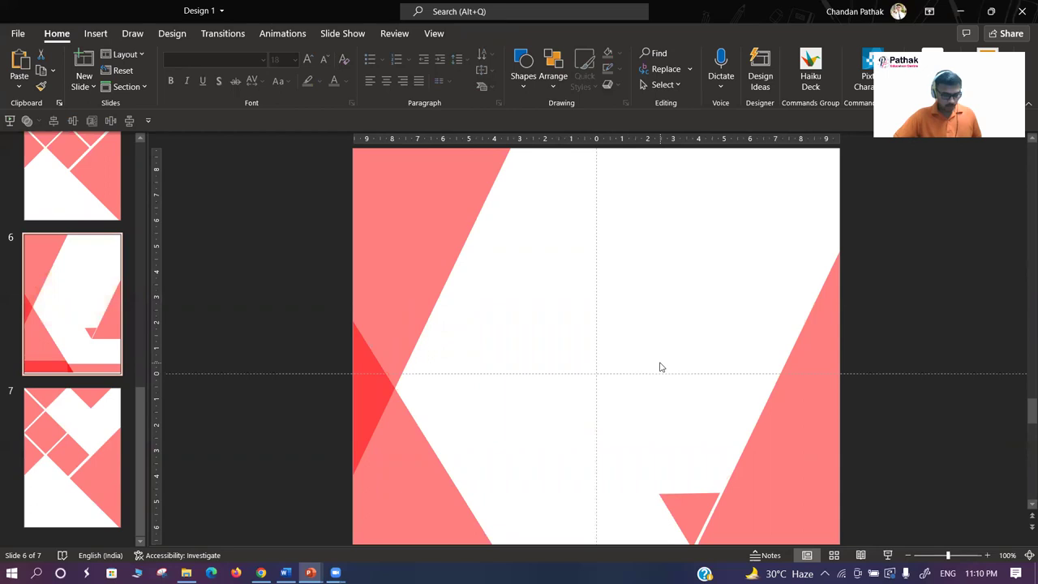
- Paste the overlay onto slide 4 and undo an accidental duplicate of slide 6
scroll(73, 259, up, 5)
click(72, 406)
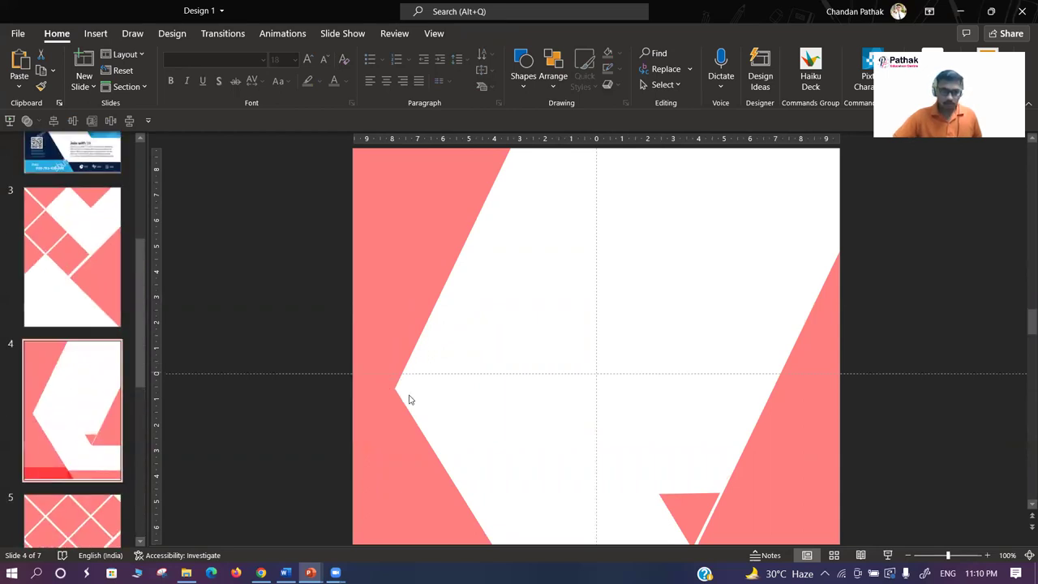
key(ctrl+v)
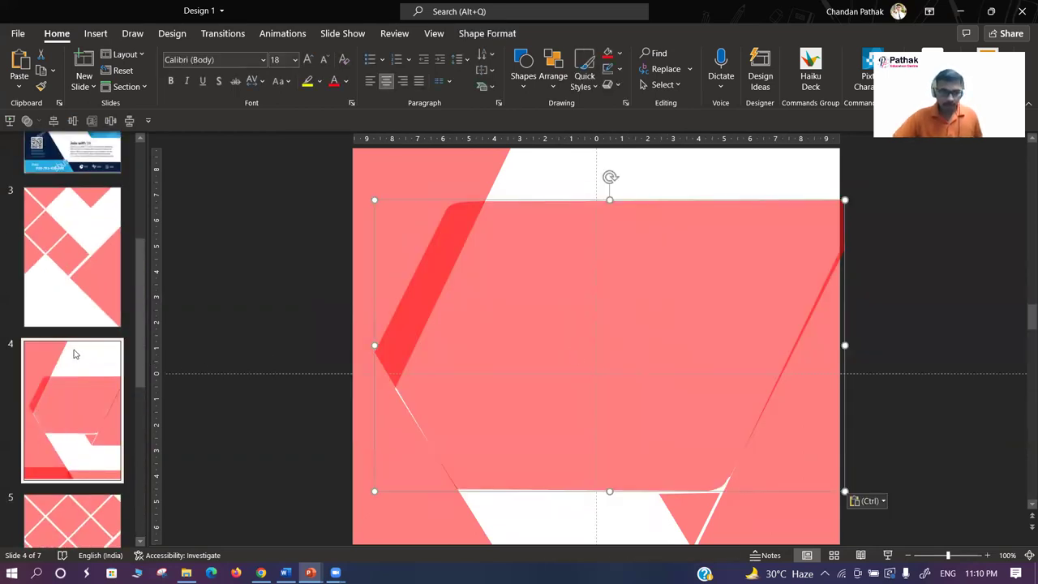
scroll(72, 335, down, 5)
click(72, 335)
key(ctrl+c)
key(ctrl+v)
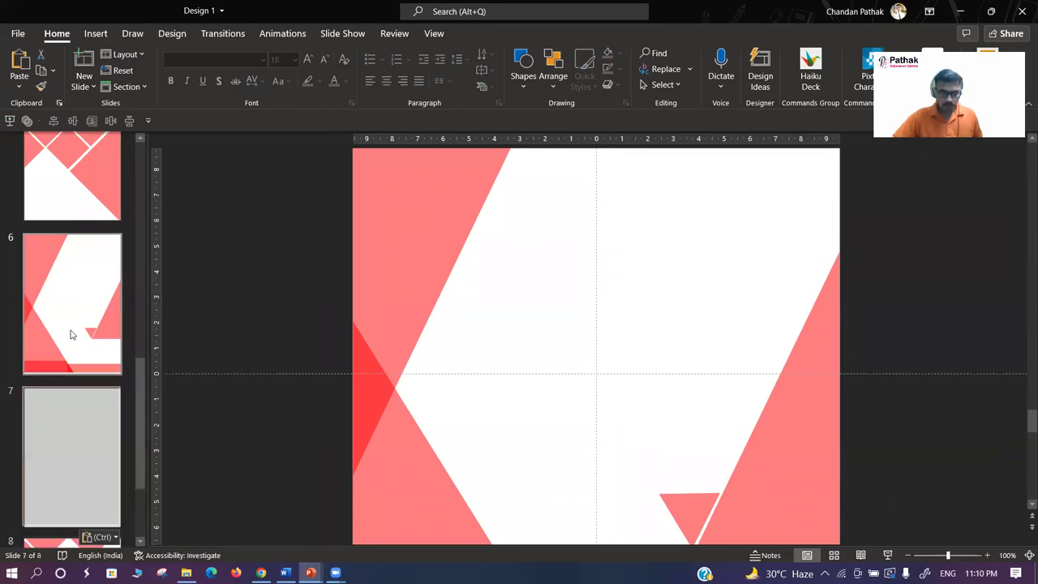
key(ctrl+z)
- Narrow the overlay on slide 4 to fit the slide edge, then delete it
scroll(58, 312, up, 3)
click(63, 308)
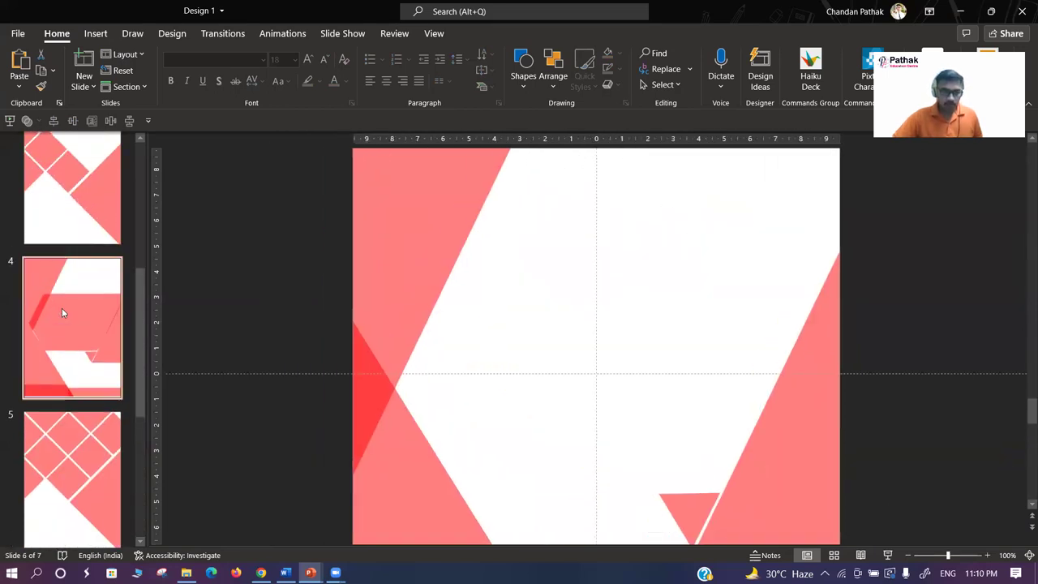
click(570, 351)
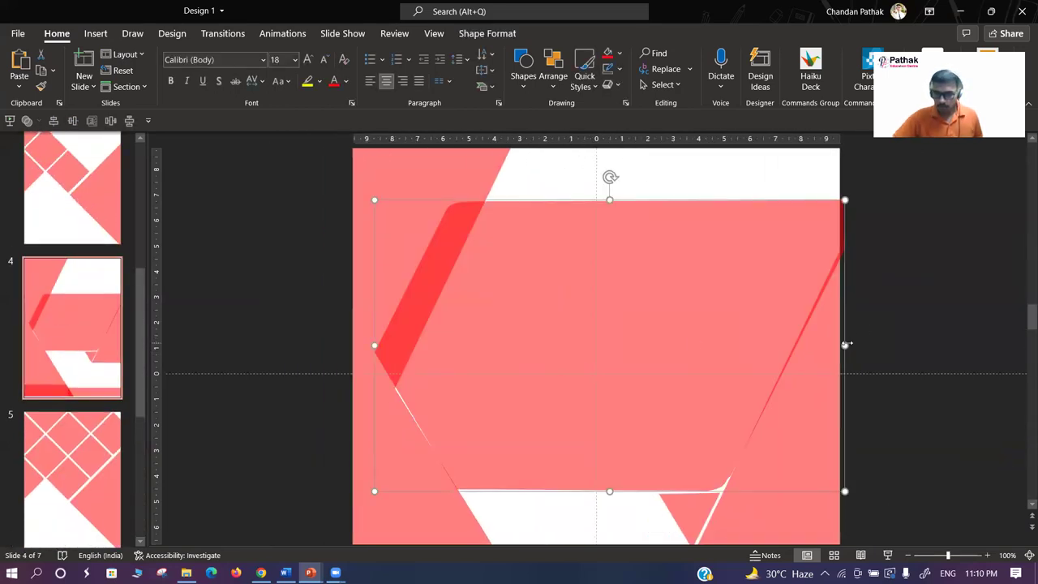
drag(845, 344, 840, 345)
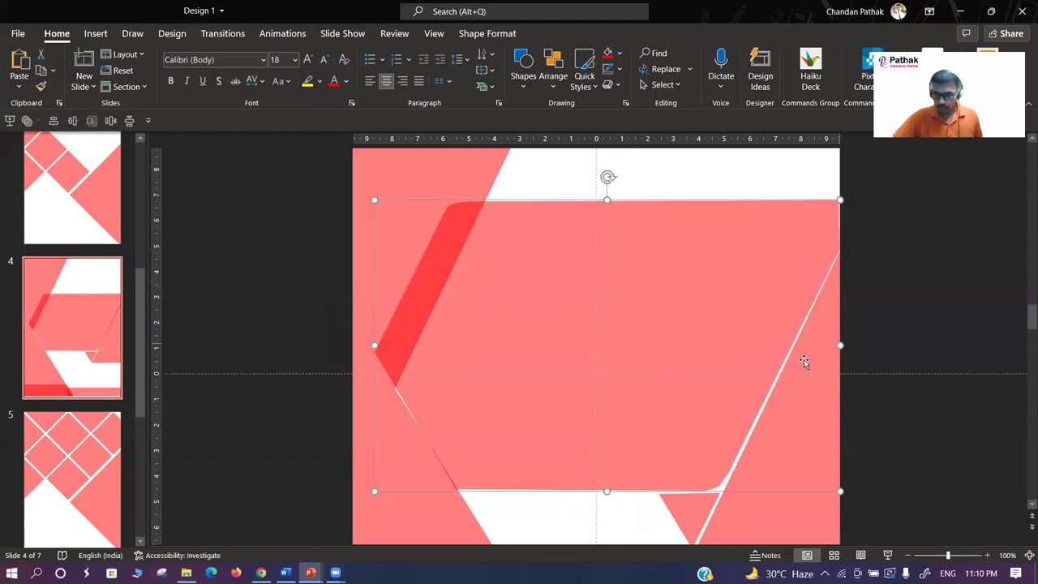
click(925, 330)
click(709, 378)
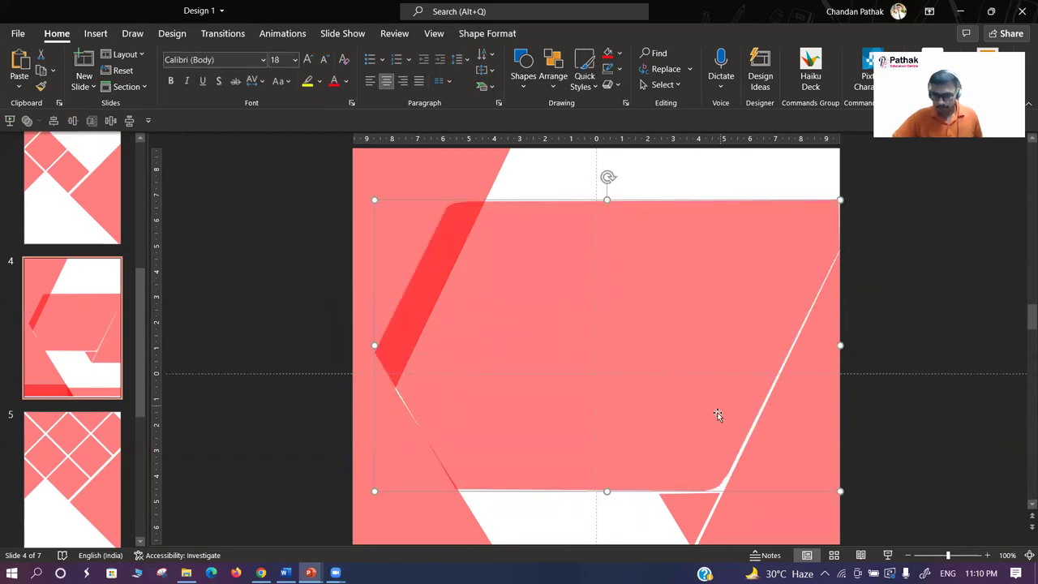
scroll(714, 438, up, 5)
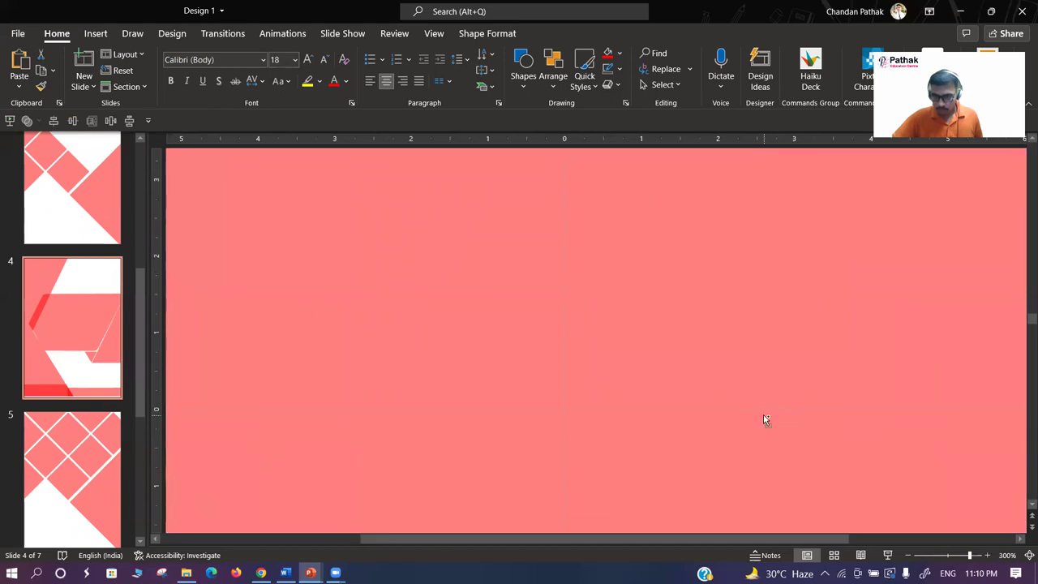
scroll(760, 421, down, 6)
scroll(686, 419, down, 2)
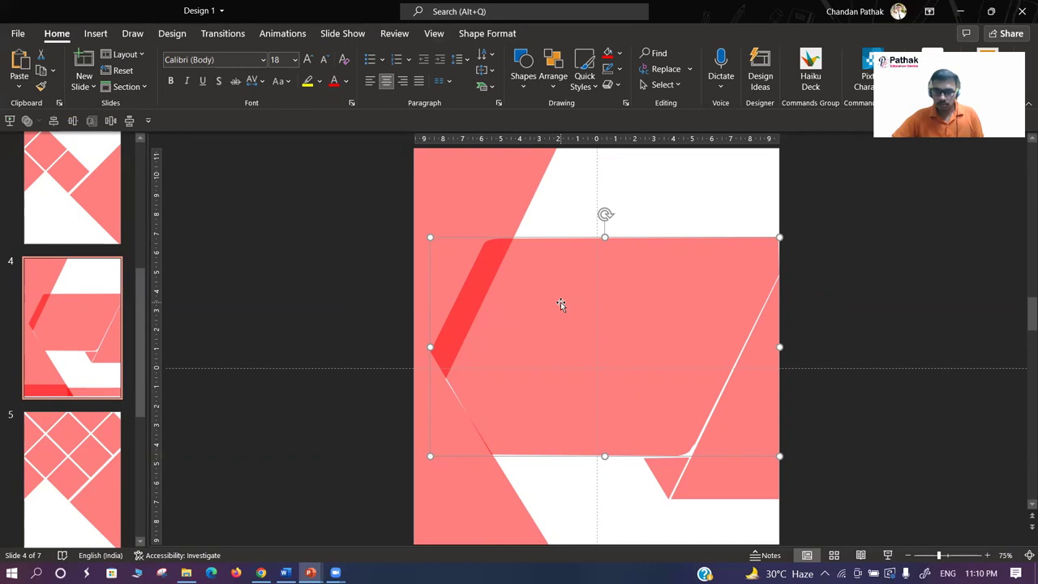
key(Delete)
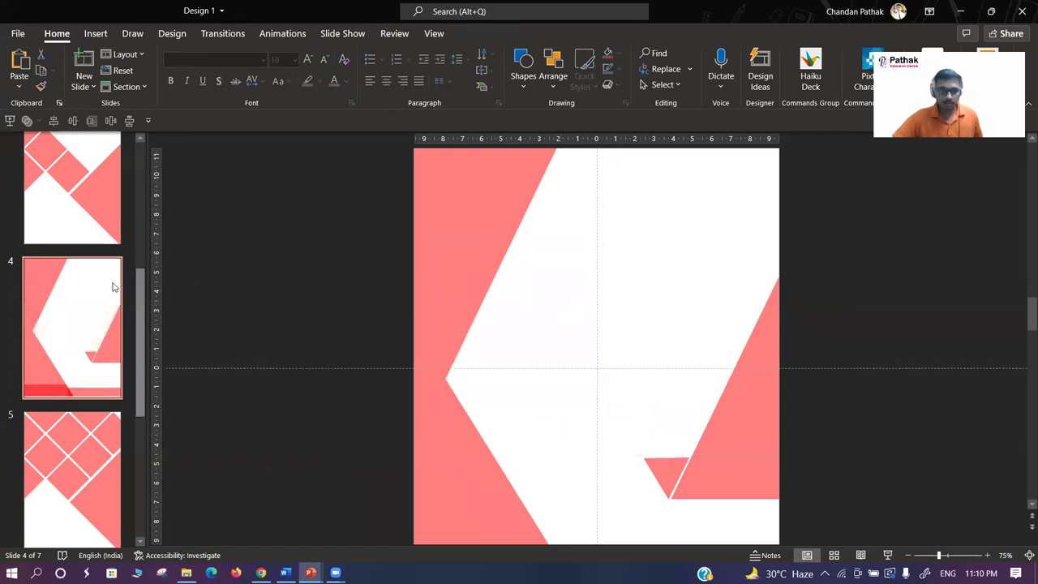
scroll(93, 314, up, 2)
scroll(93, 314, down, 4)
scroll(89, 308, up, 3)
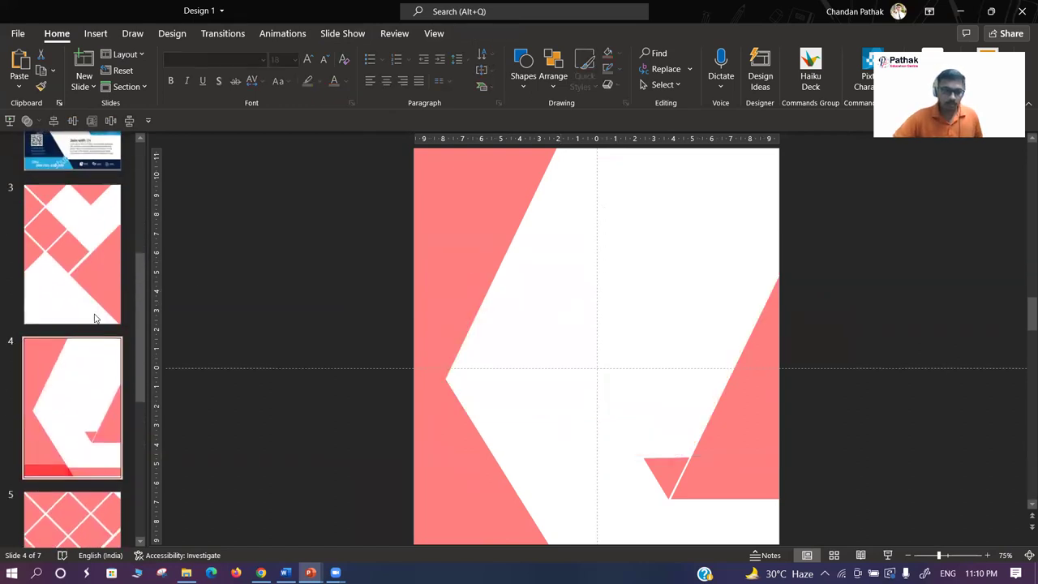
scroll(81, 296, up, 4)
scroll(79, 288, down, 2)
scroll(77, 292, down, 3)
scroll(73, 298, down, 2)
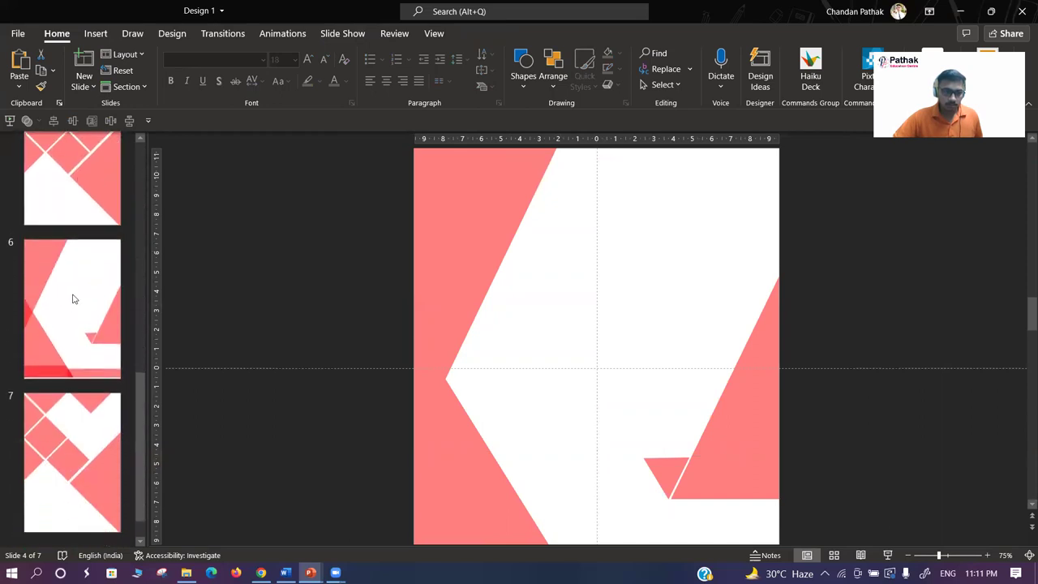
click(71, 303)
scroll(70, 302, up, 2)
scroll(70, 302, down, 1)
scroll(71, 303, down, 1)
scroll(71, 303, up, 4)
scroll(71, 302, down, 1)
click(79, 301)
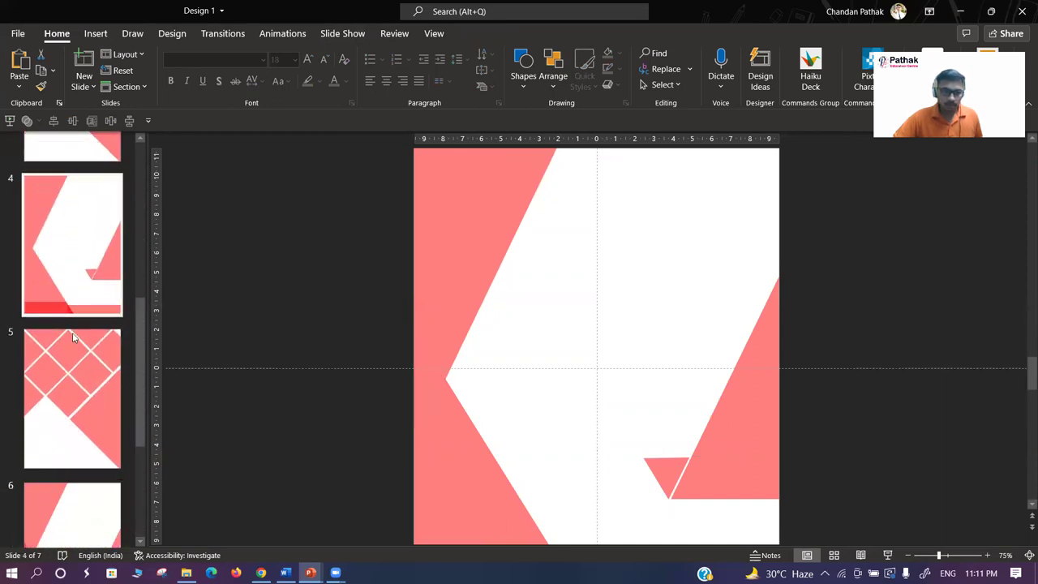
scroll(50, 312, up, 3)
click(50, 312)
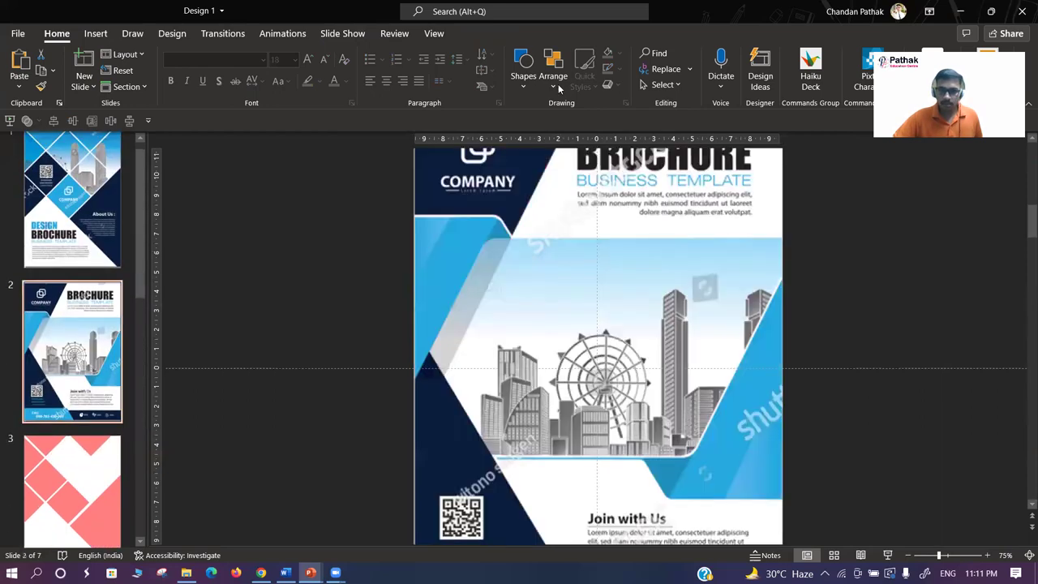
click(521, 90)
click(583, 120)
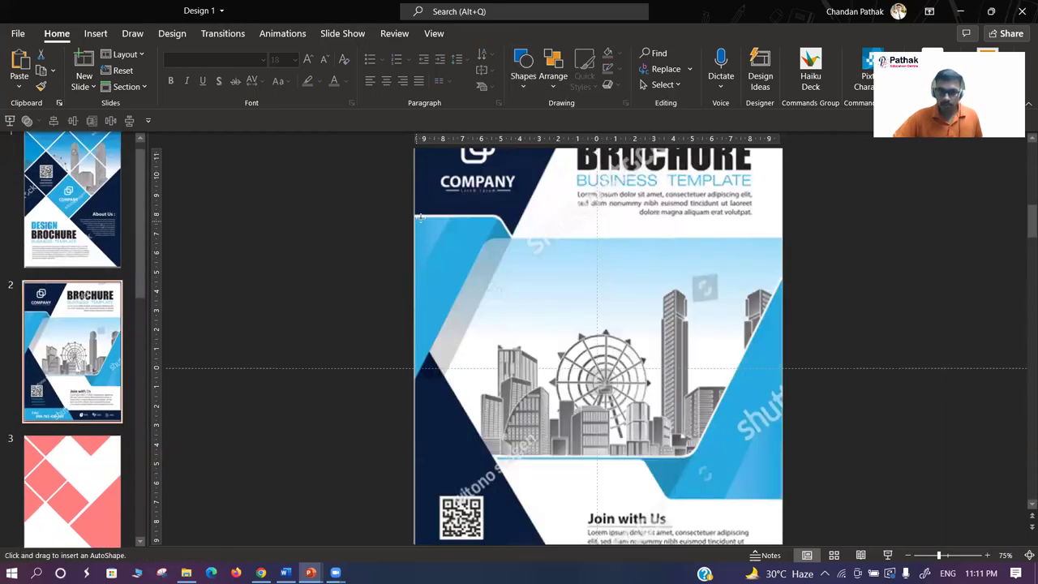
mouse_move(431, 237)
mouse_down()
mouse_move(785, 445)
mouse_move(779, 458)
mouse_up()
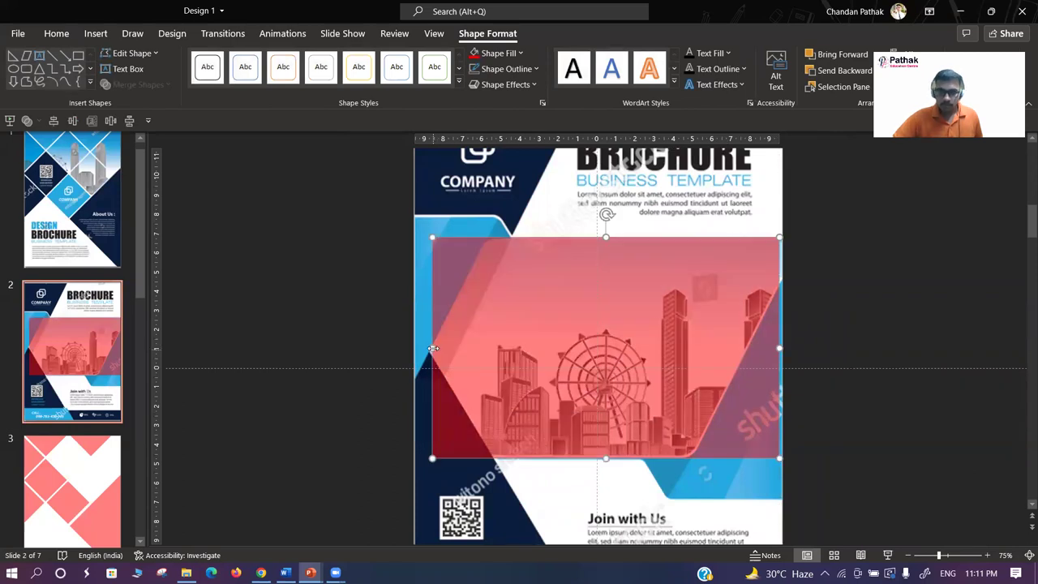
drag(432, 348, 412, 348)
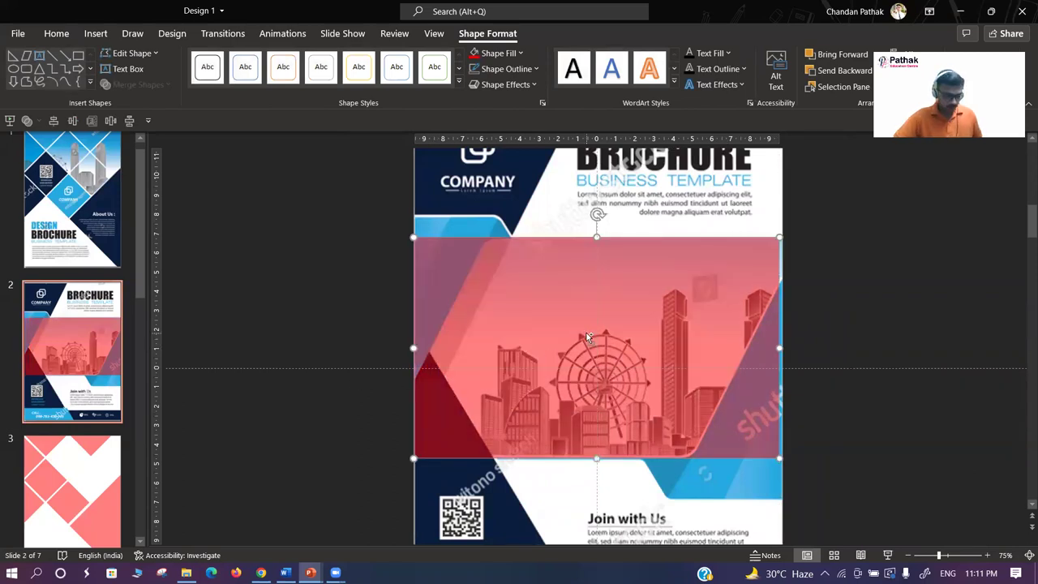
key(Delete)
scroll(73, 308, down, 5)
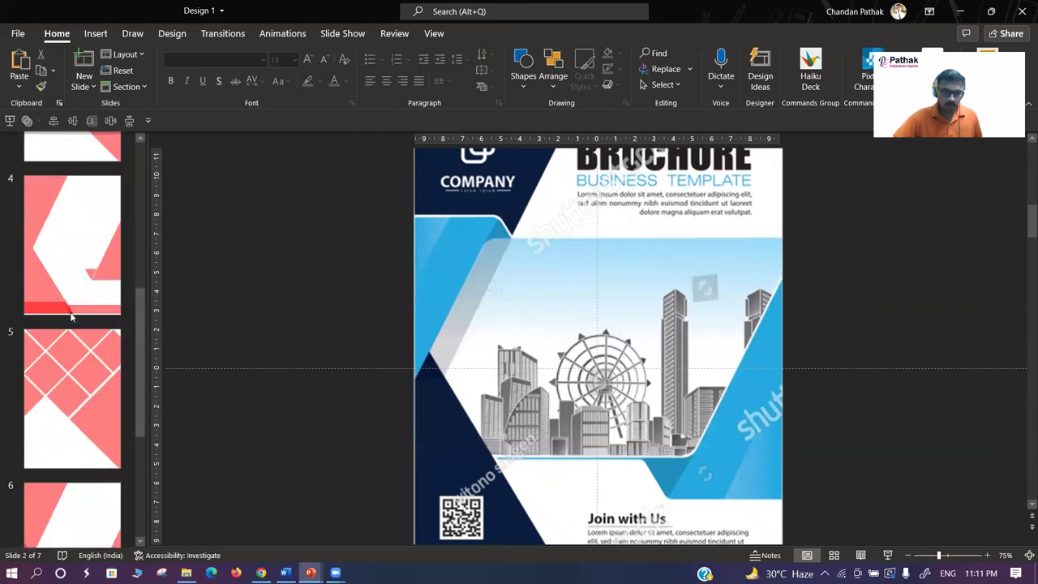
- Paste the rectangle onto slide 4 and send it to the back
click(79, 294)
key(ctrl+v)
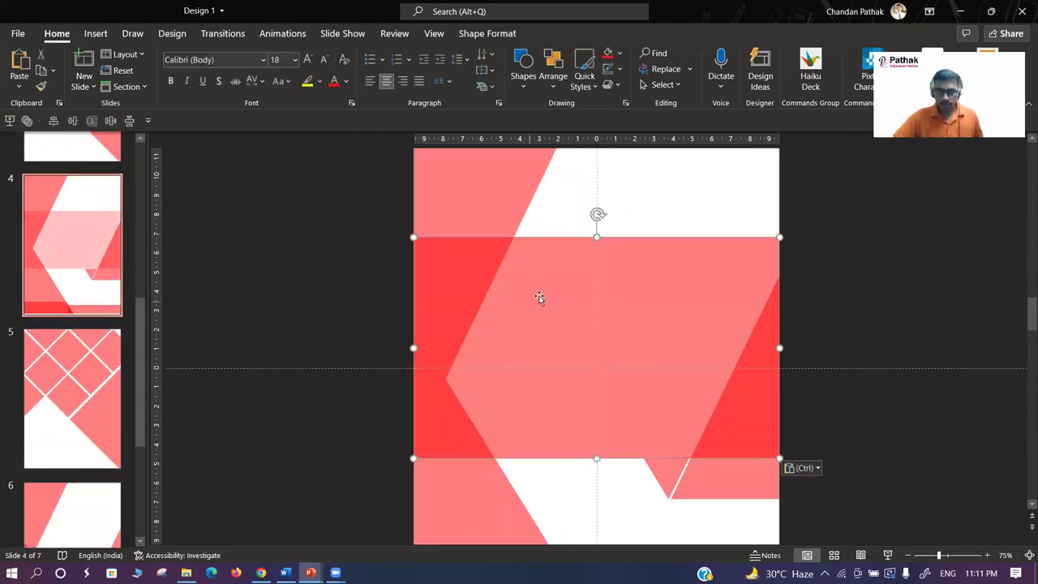
right_click(573, 292)
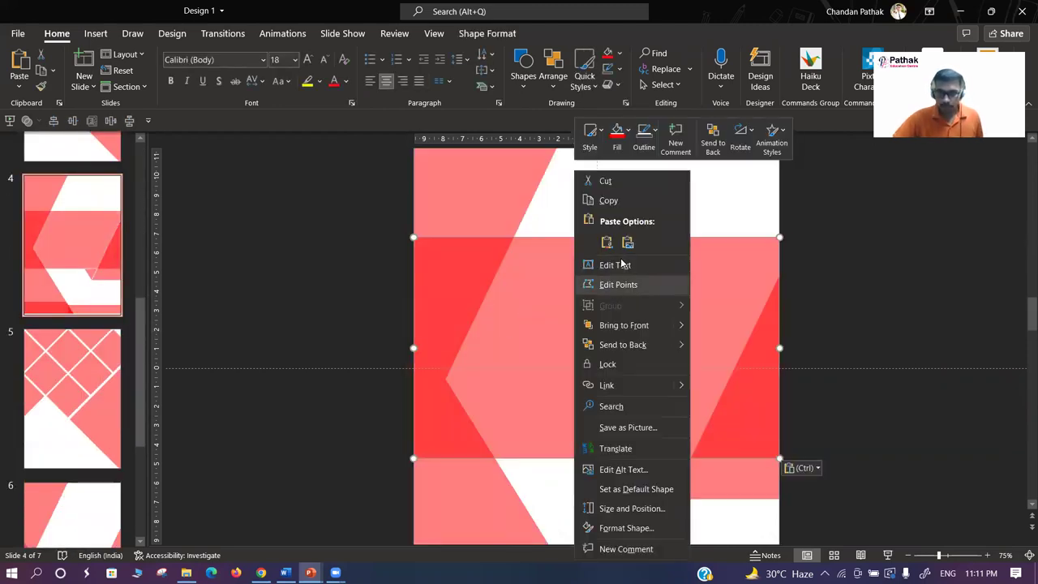
click(596, 345)
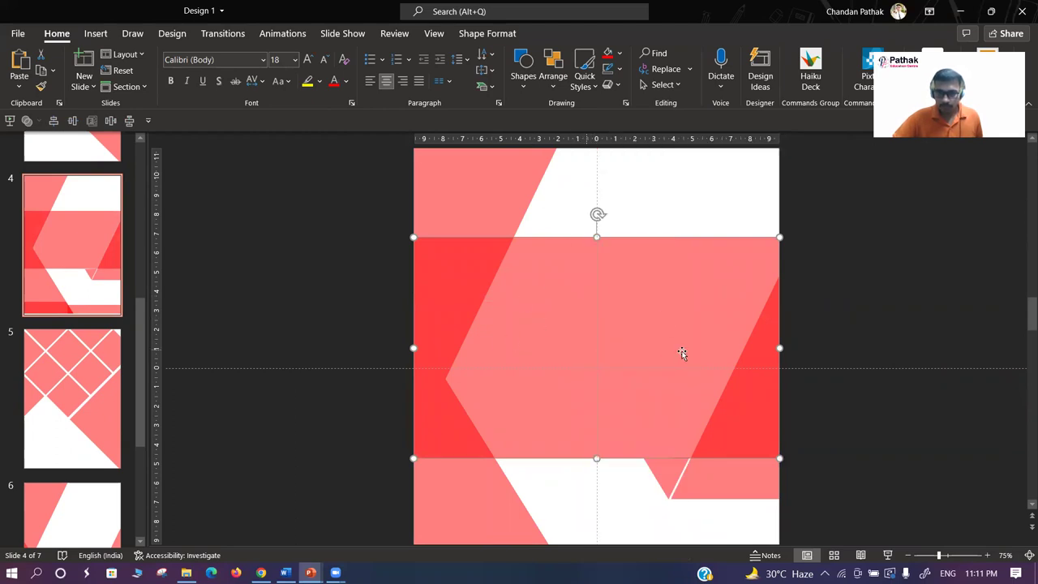
- Duplicate the right-hand parallelogram and select it with the pink band for merging
click(725, 491)
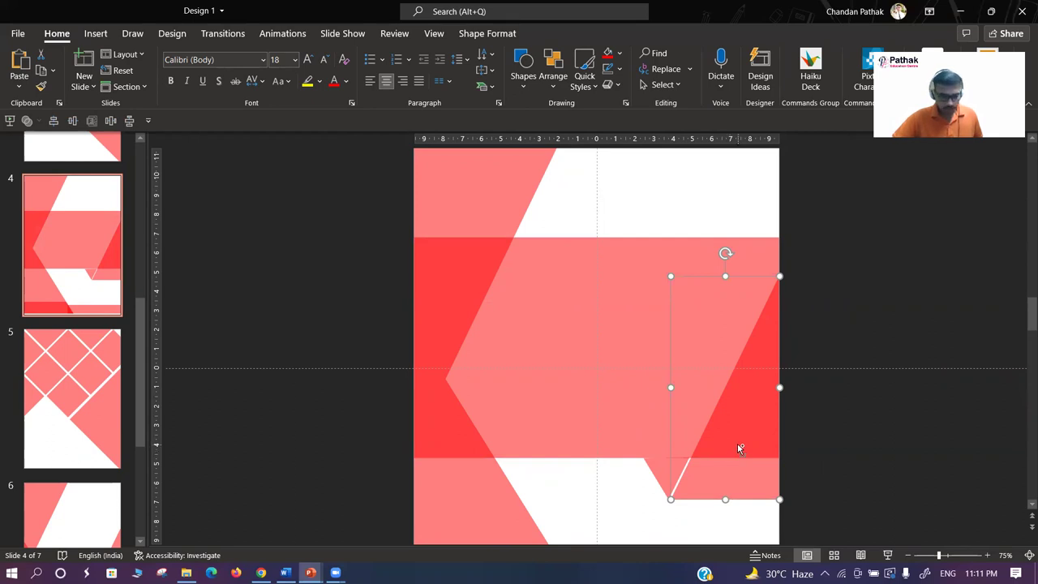
key(ctrl+v)
drag(739, 449, 739, 443)
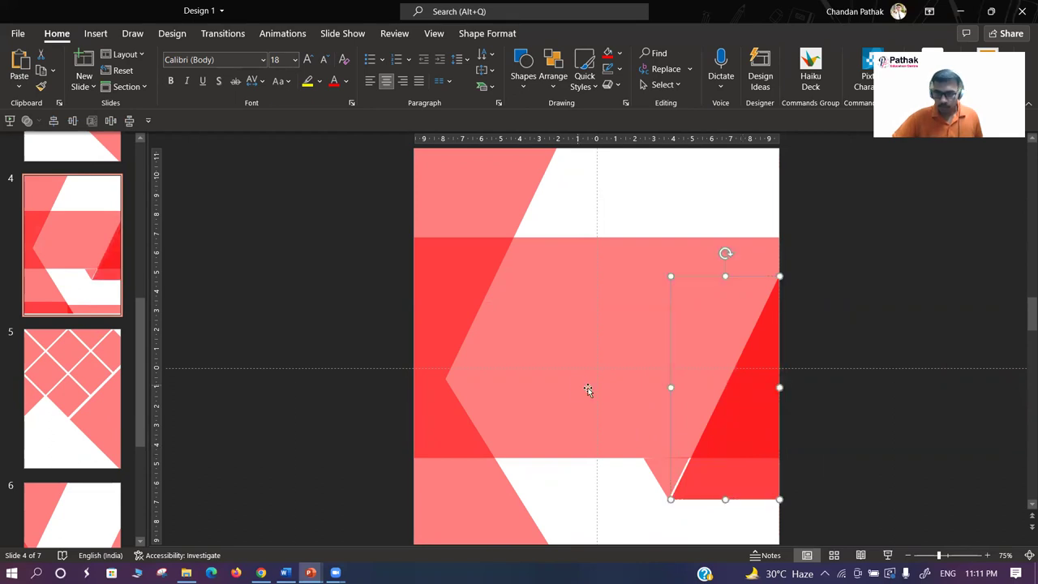
shift+click(541, 358)
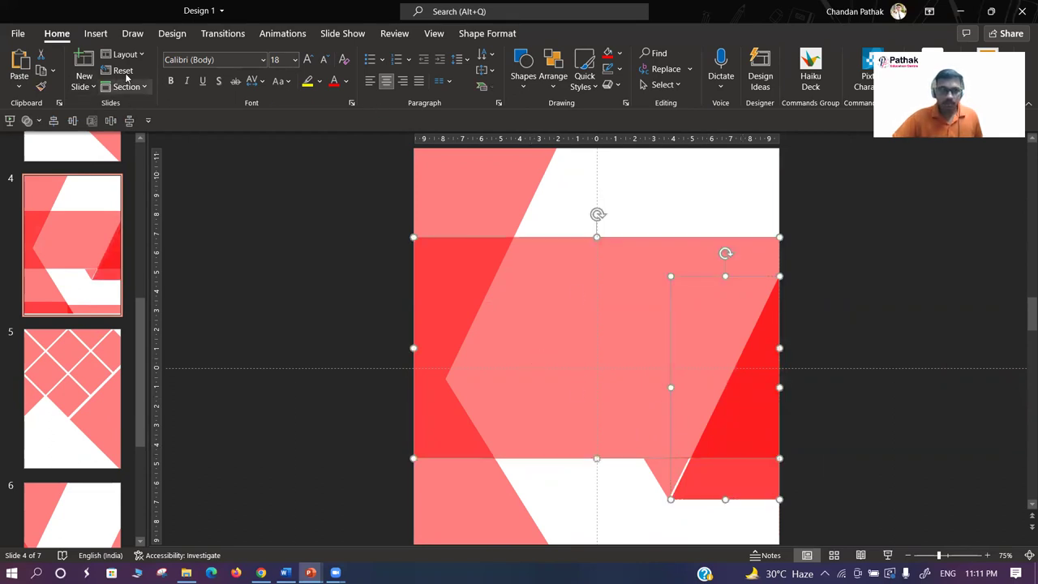
click(487, 33)
click(157, 86)
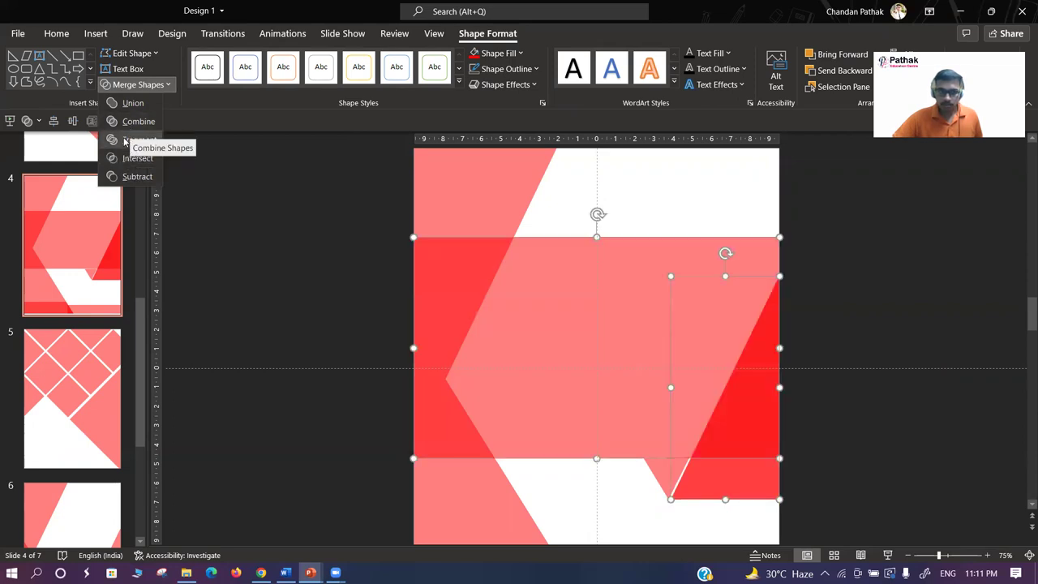
- Try merging the band with the parallelogram copy, delete the pieces, then undo the deletions
click(124, 139)
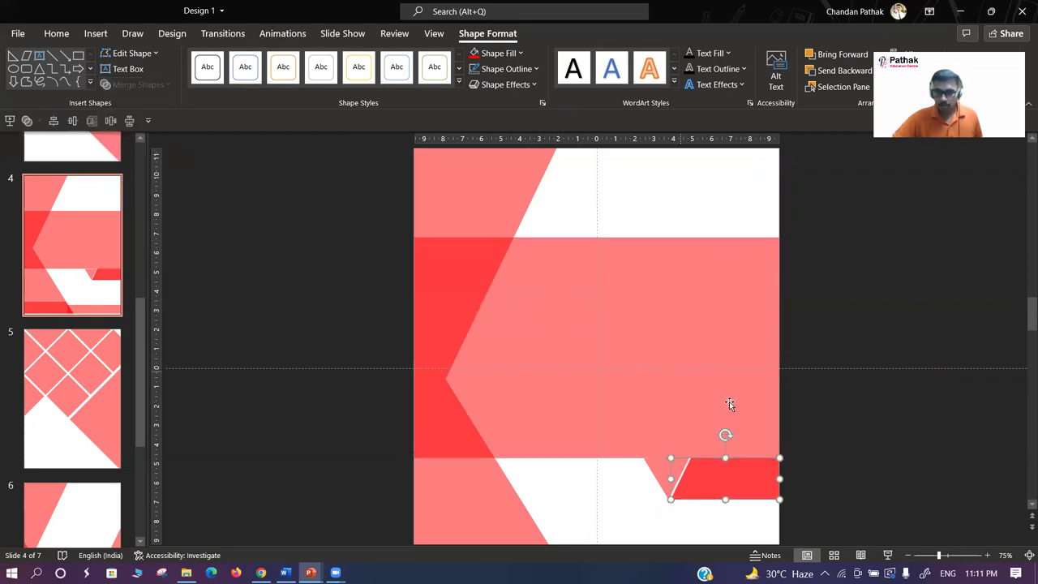
key(Delete)
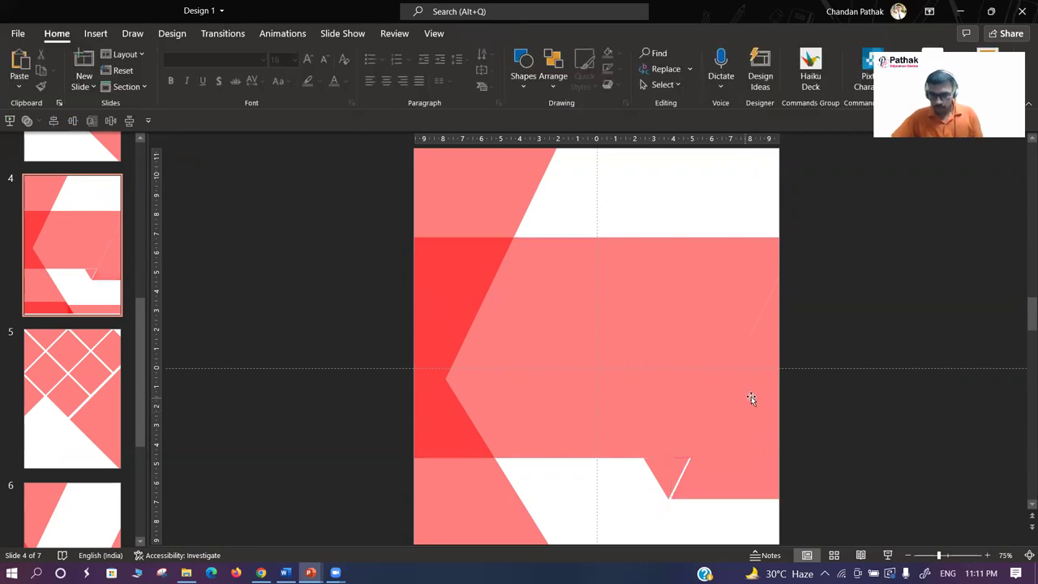
click(751, 397)
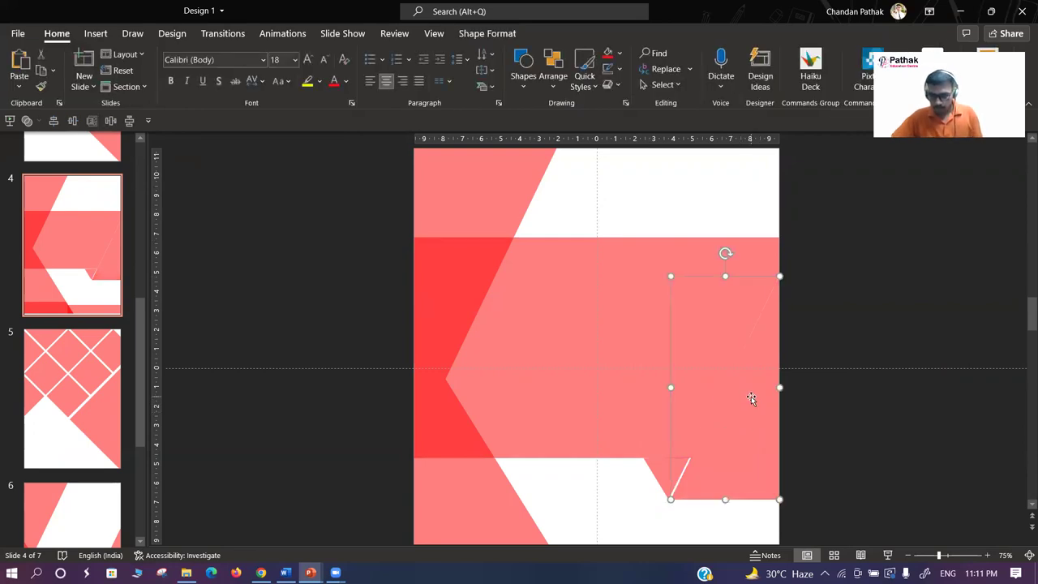
key(Delete)
key(ctrl+z)
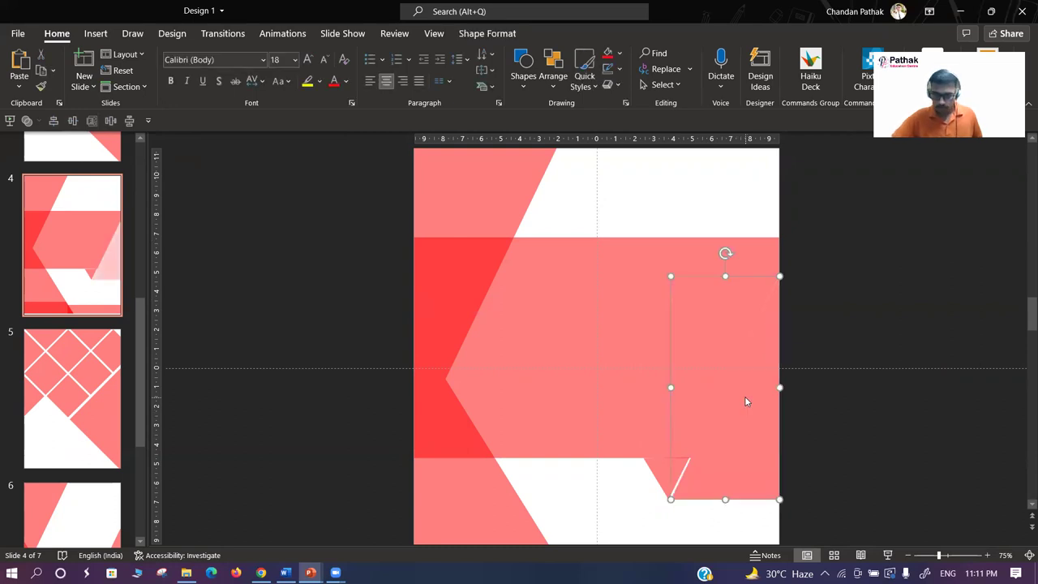
key(ctrl+z)
key(ctrl+z)
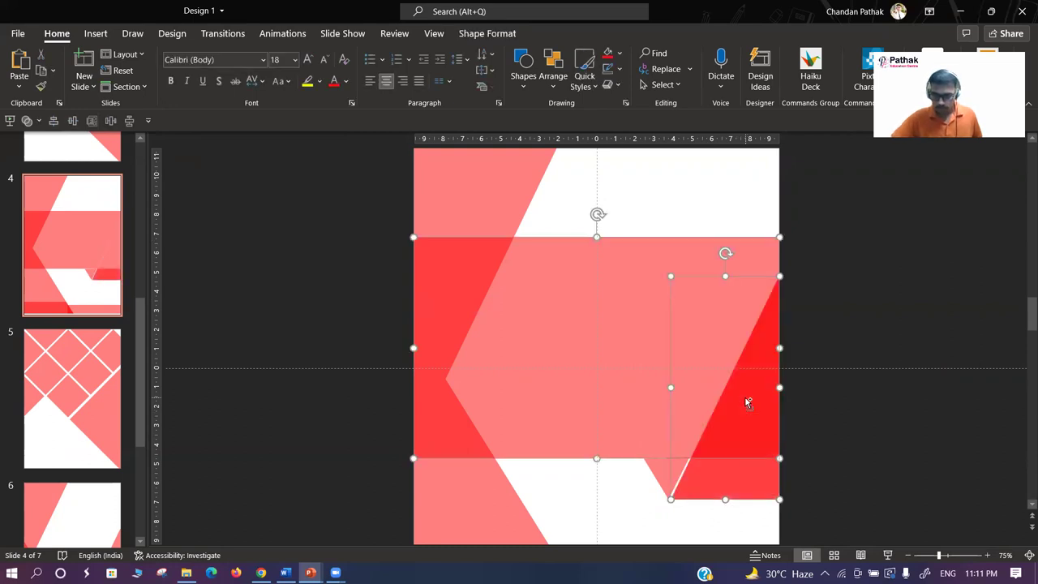
click(804, 409)
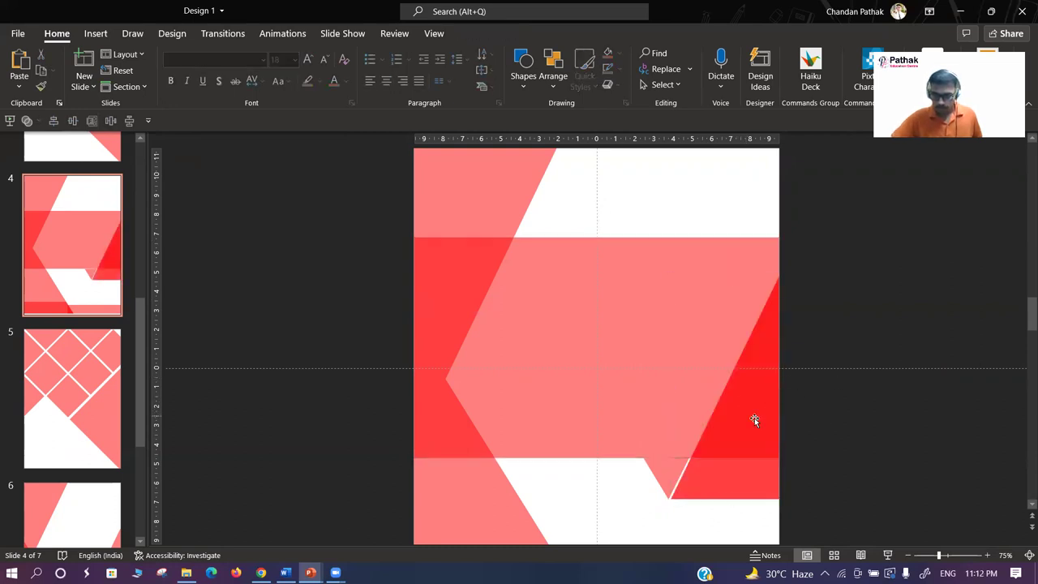
- Subtract the red parallelogram from the pink band, then reposition the band and right parallelogram
click(737, 474)
mouse_move(730, 483)
mouse_down()
mouse_move(773, 484)
mouse_move(733, 470)
mouse_up()
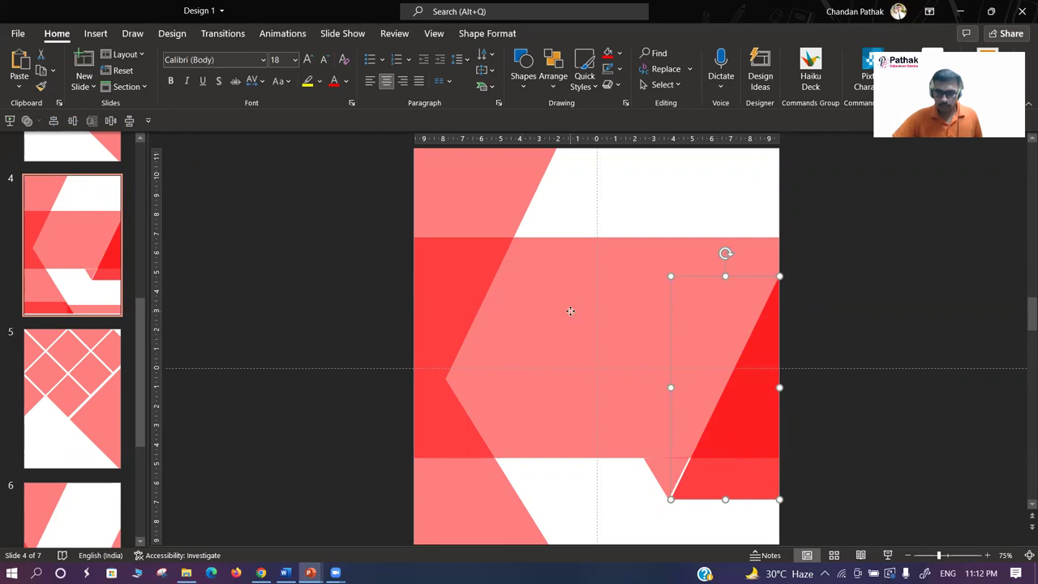
click(571, 311)
shift+click(738, 475)
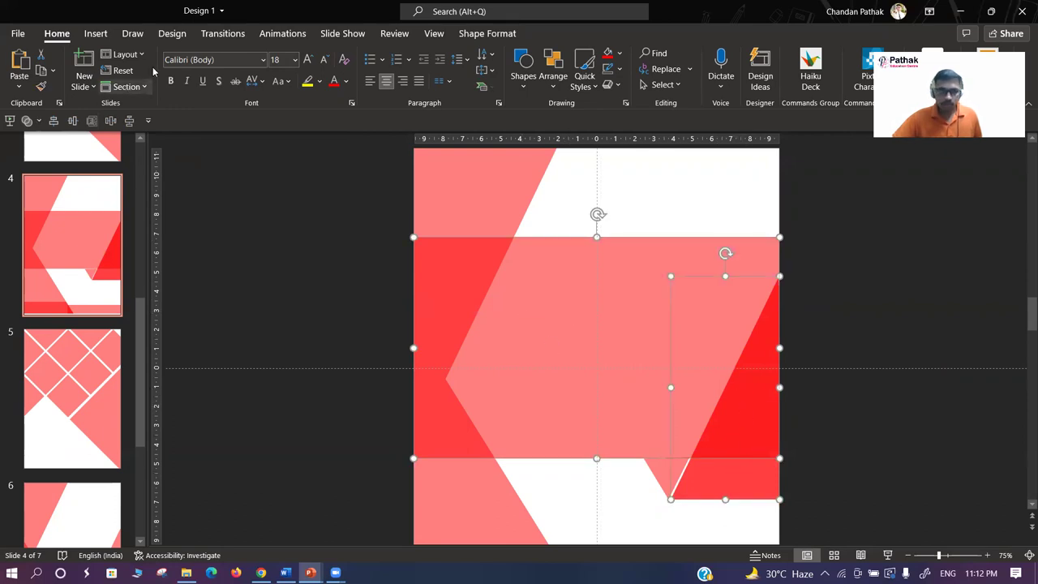
click(132, 84)
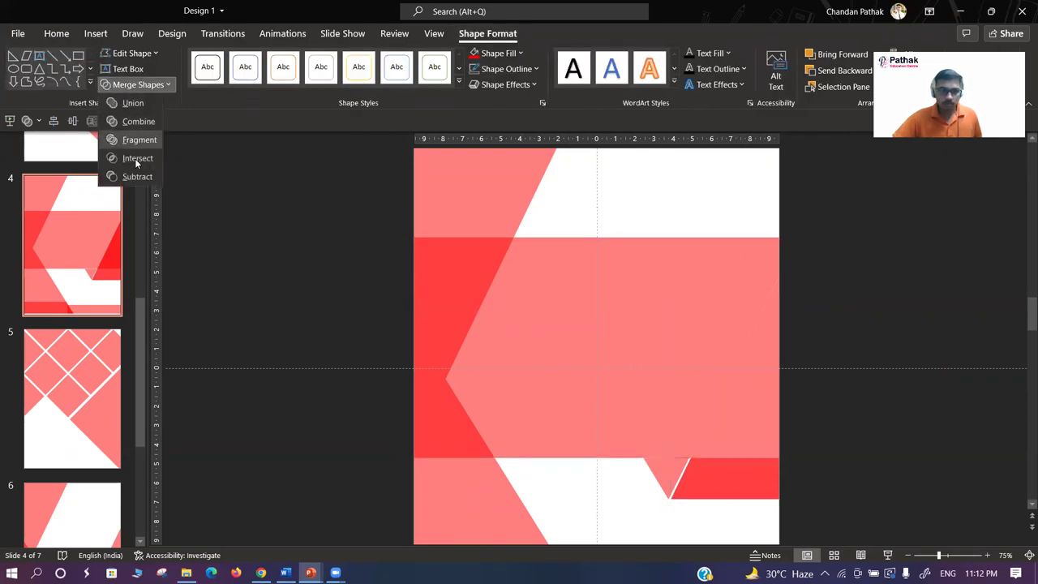
click(130, 178)
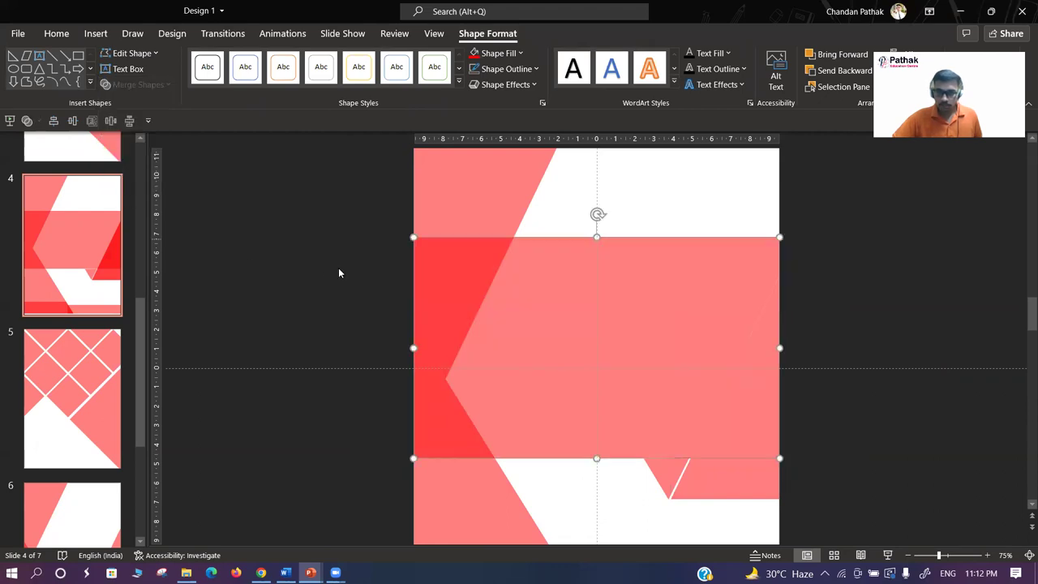
drag(621, 339, 615, 317)
mouse_move(735, 457)
mouse_down()
mouse_move(763, 478)
mouse_move(683, 454)
mouse_up()
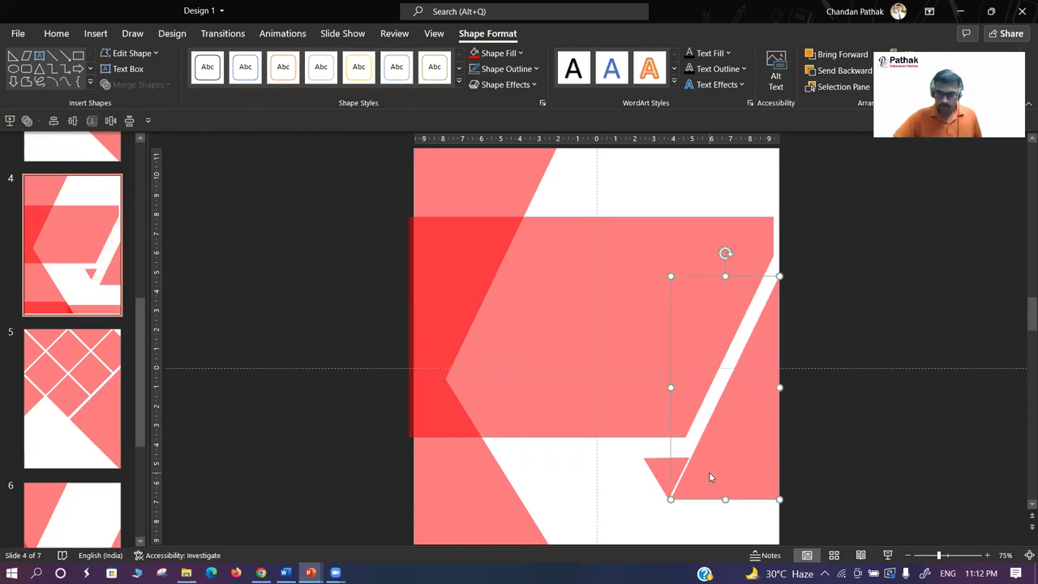
- Nudge the cut pink band down until it snaps flush with slide 4's edges
click(589, 344)
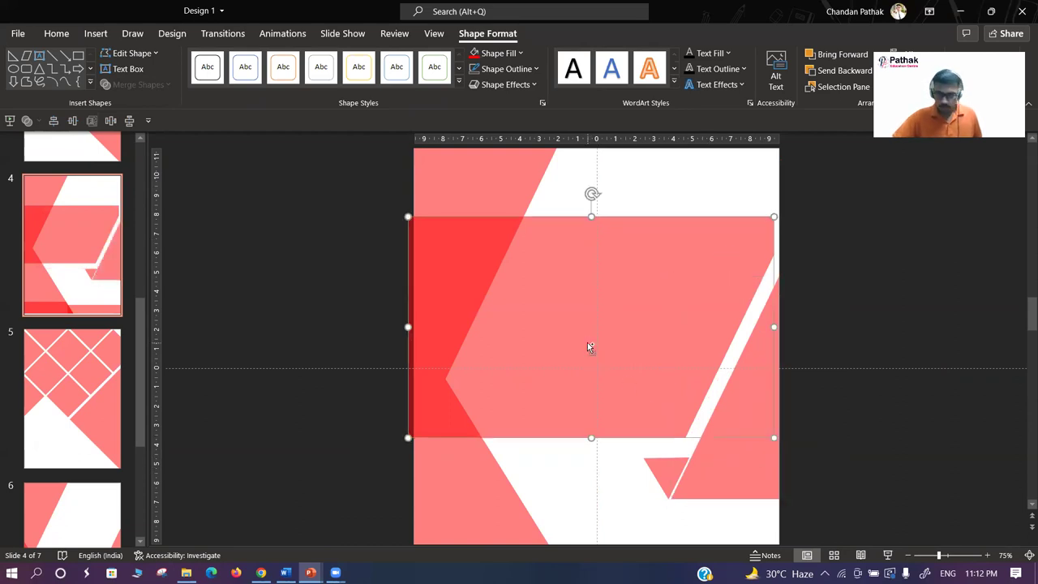
drag(589, 347, 594, 367)
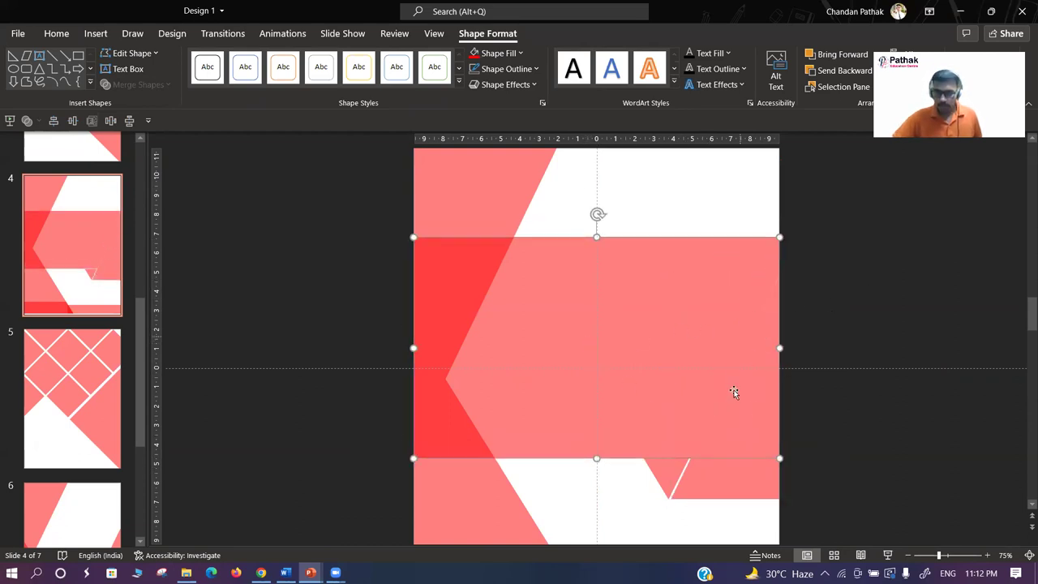
click(718, 478)
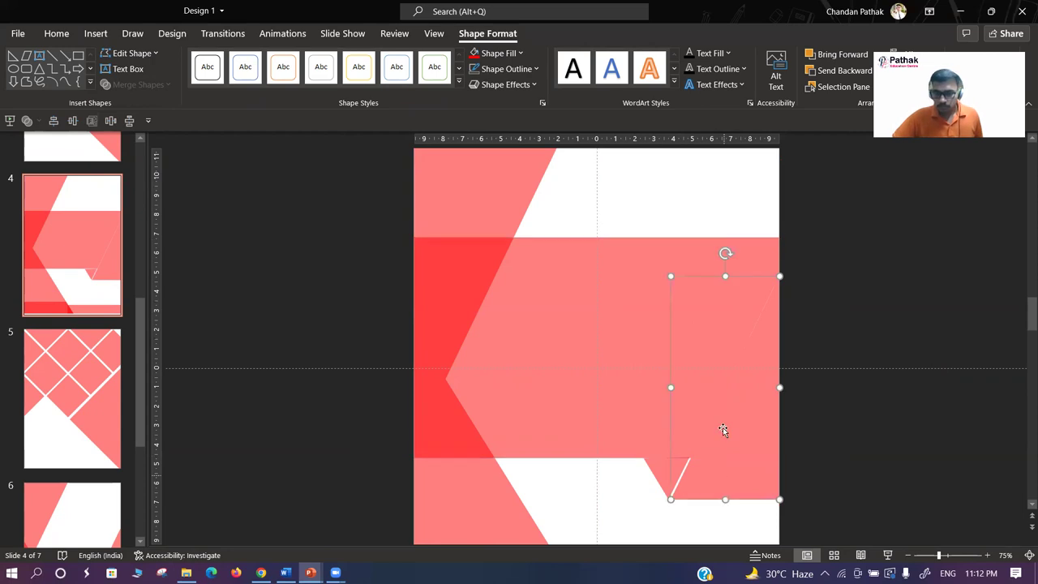
click(582, 353)
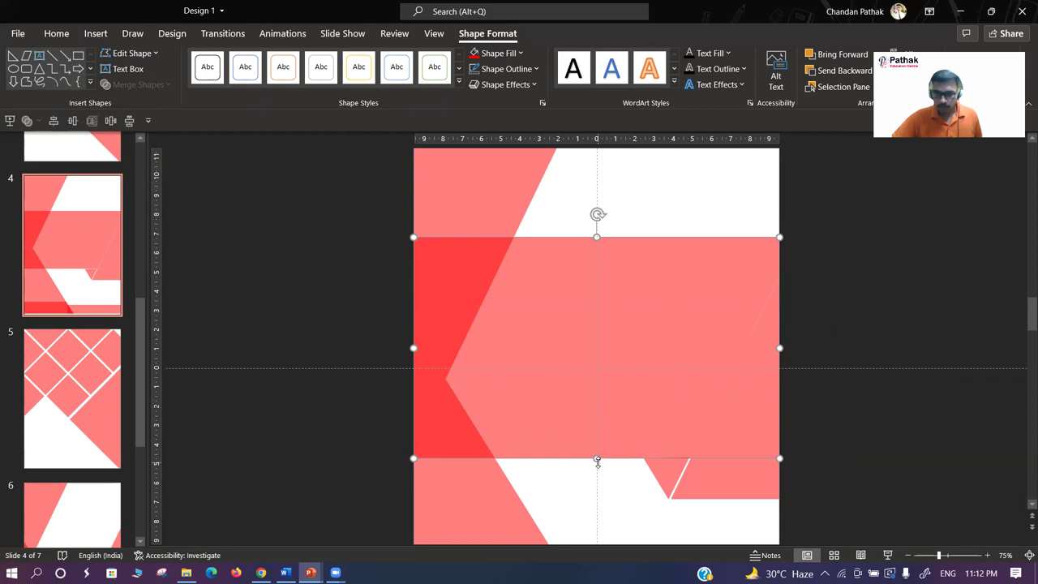
drag(624, 379, 622, 379)
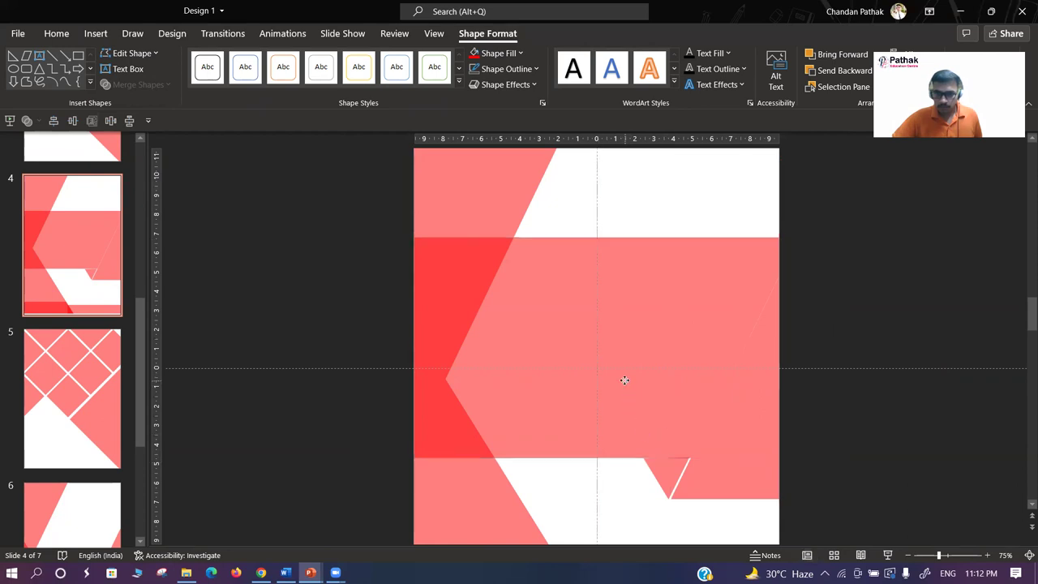
drag(620, 379, 622, 377)
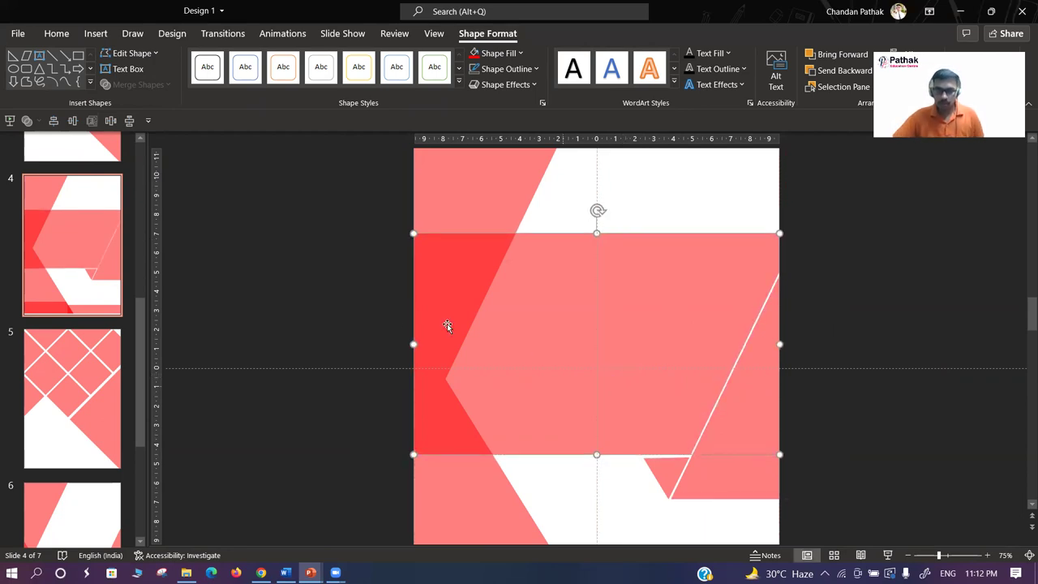
- Move slide 4's pink band up and select it with the red chevron shape
click(343, 314)
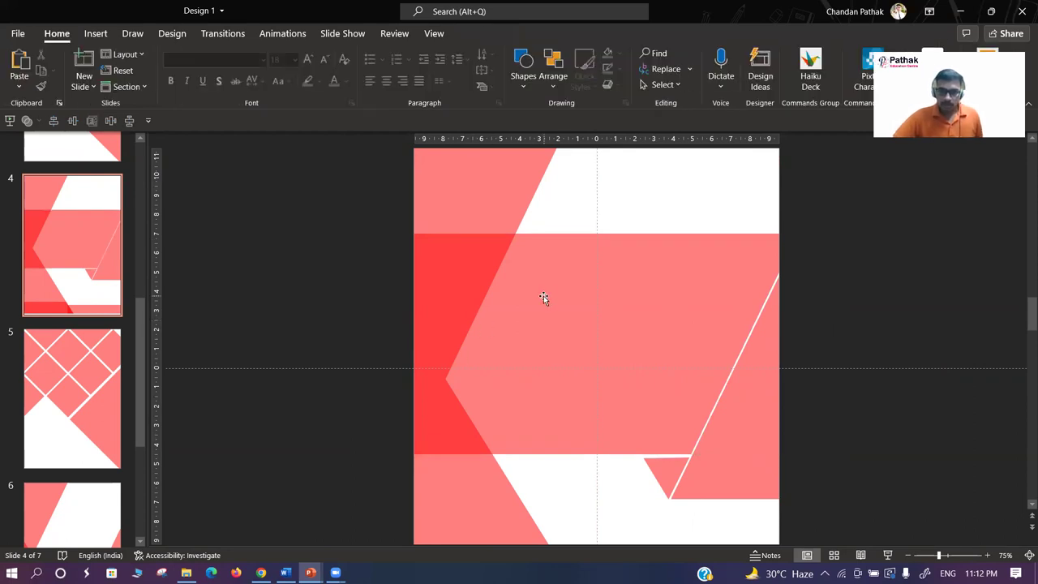
click(502, 193)
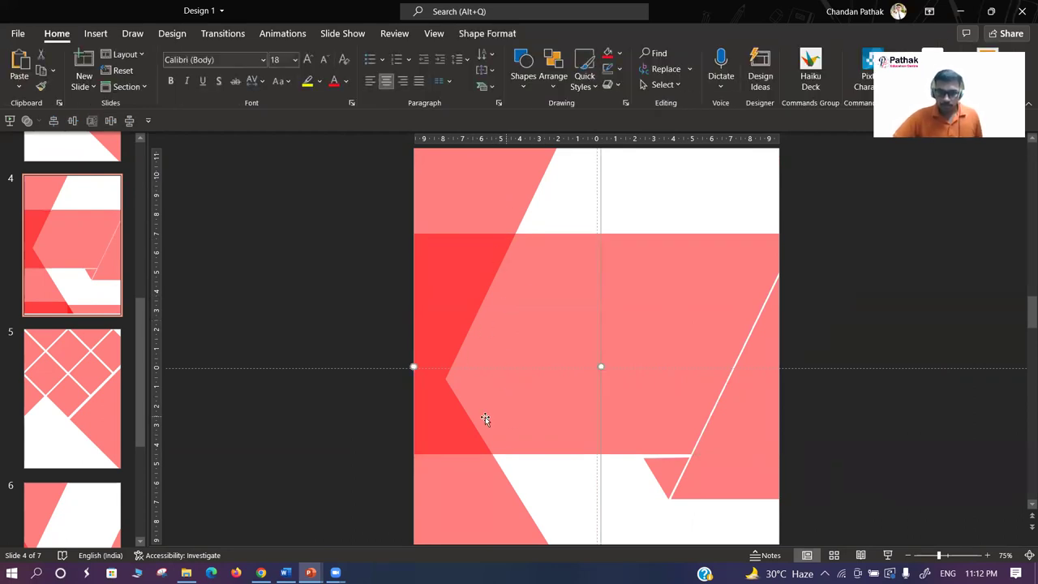
drag(486, 417, 443, 309)
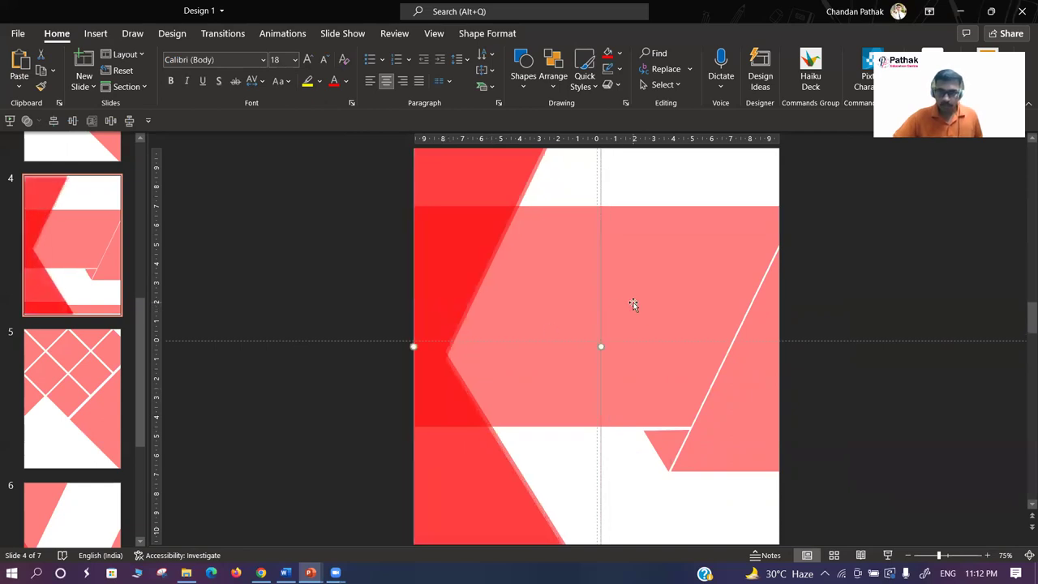
ctrl+scroll(630, 302, down, 2)
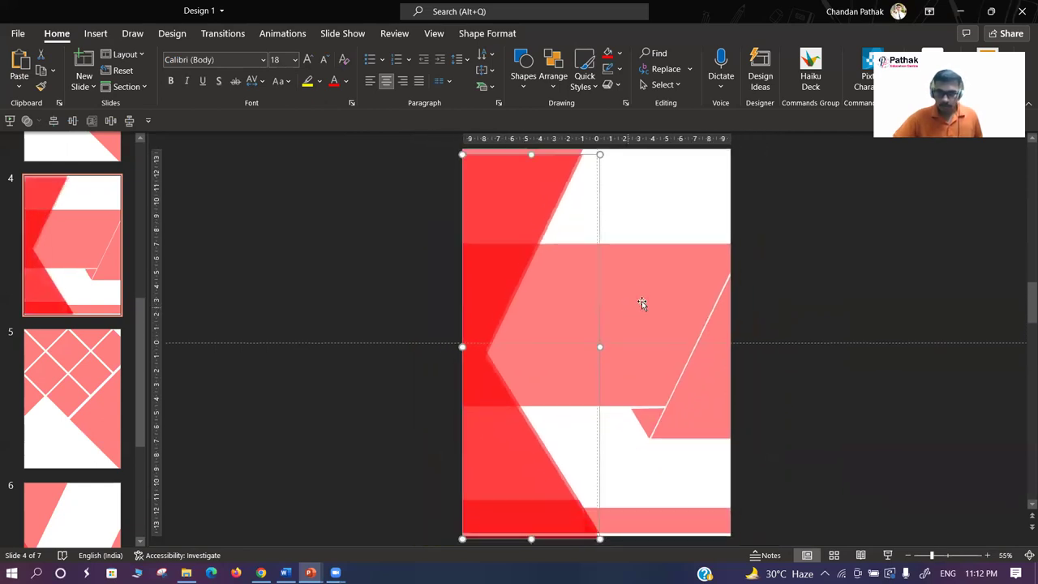
shift+click(560, 299)
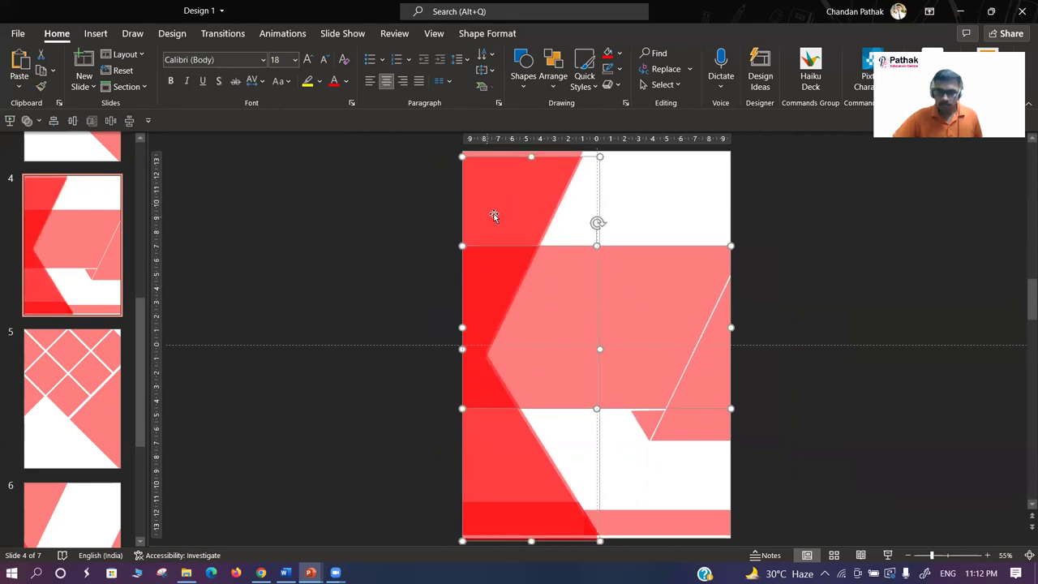
click(365, 271)
click(508, 206)
drag(510, 202, 502, 197)
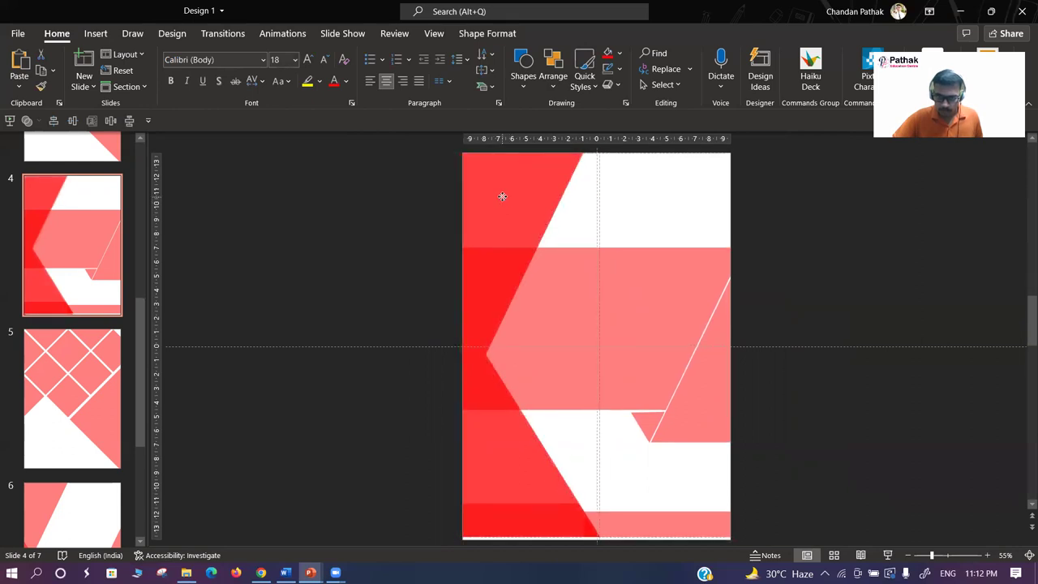
- Select the tall red shape and pink band and open Merge Shapes, then undo an accidental move
drag(491, 237, 492, 237)
click(637, 316)
shift+click(509, 315)
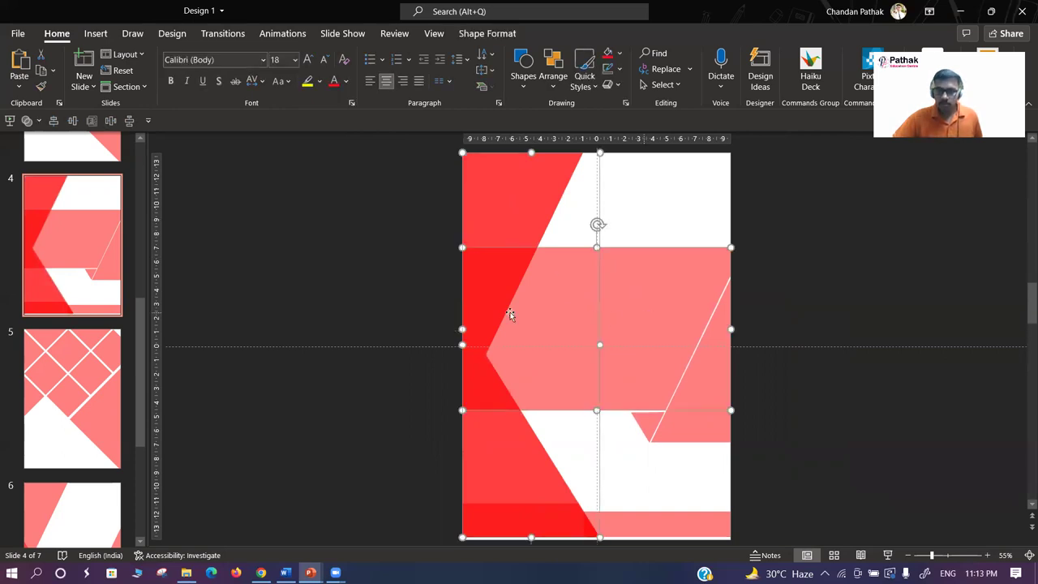
click(485, 33)
click(136, 84)
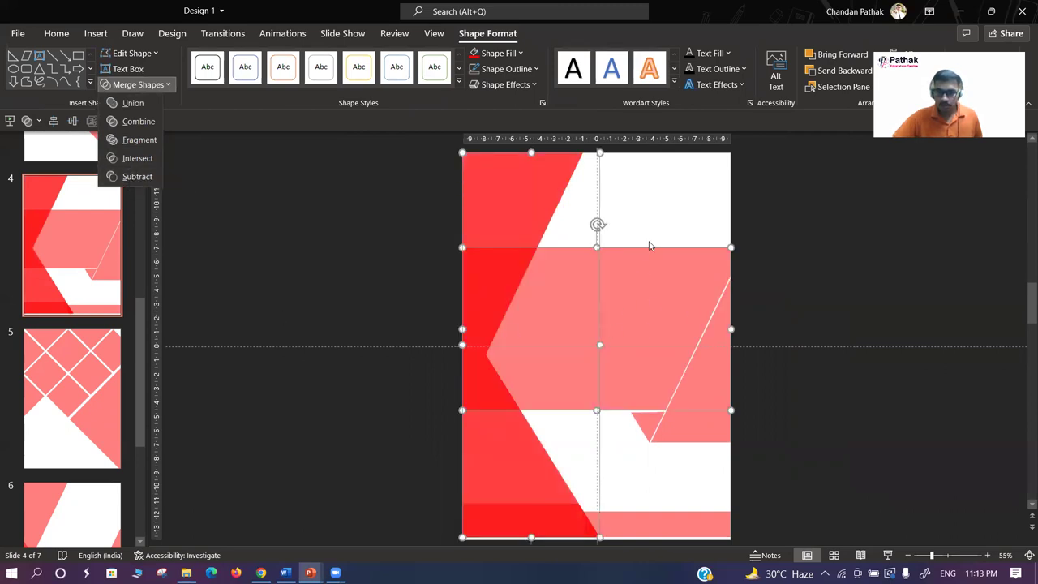
click(621, 288)
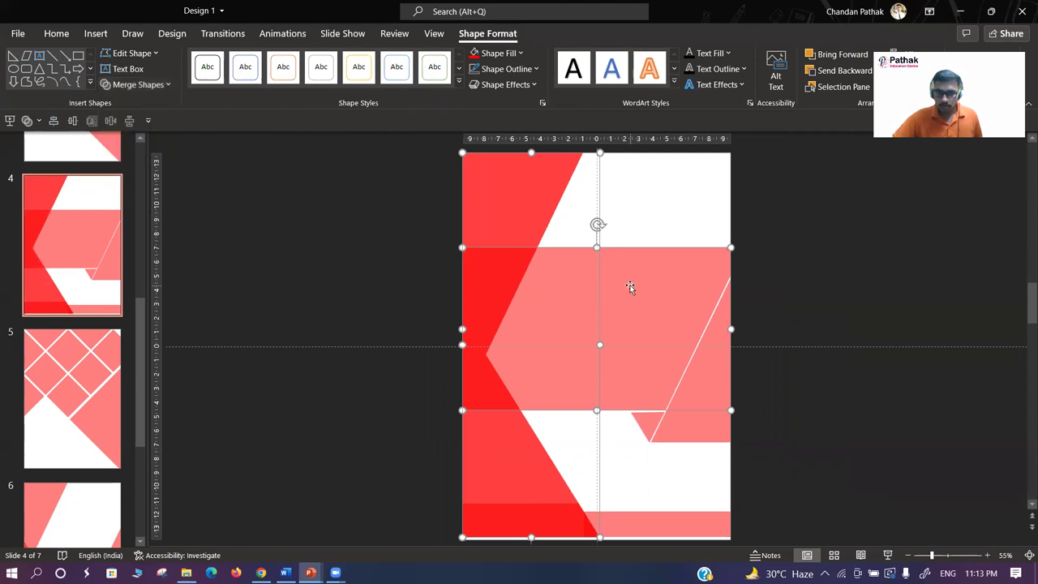
drag(650, 297, 540, 334)
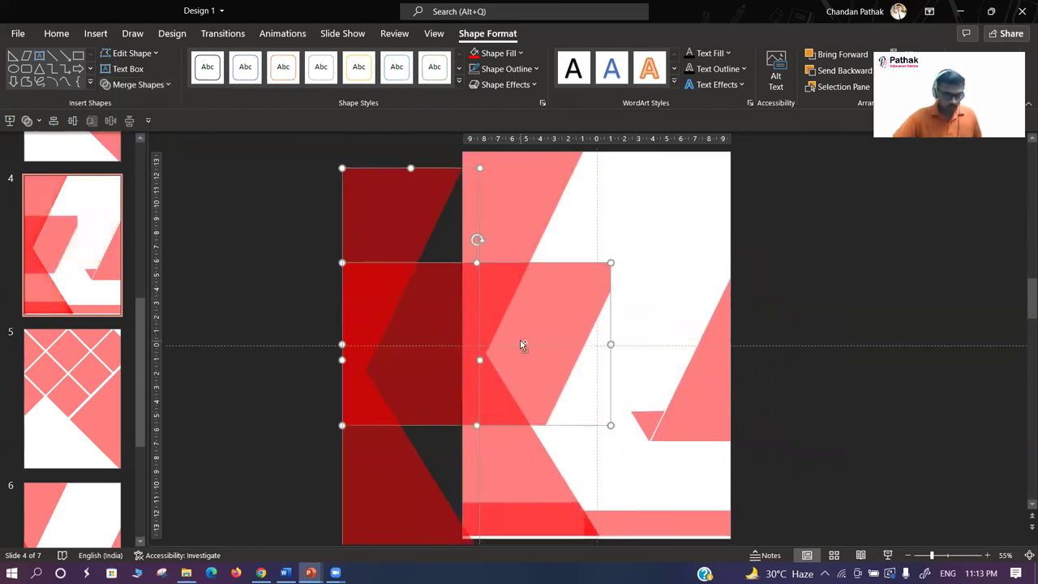
key(ctrl+z)
click(788, 267)
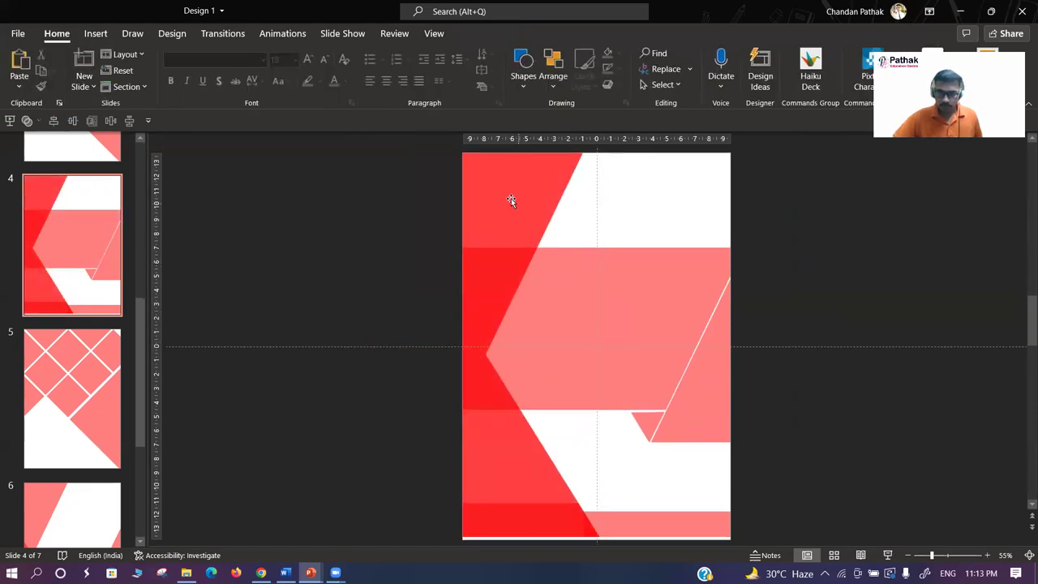
- Fragment the red shape and pink band, then delete the red fragments and the central pink hexagon
click(481, 222)
shift+click(603, 307)
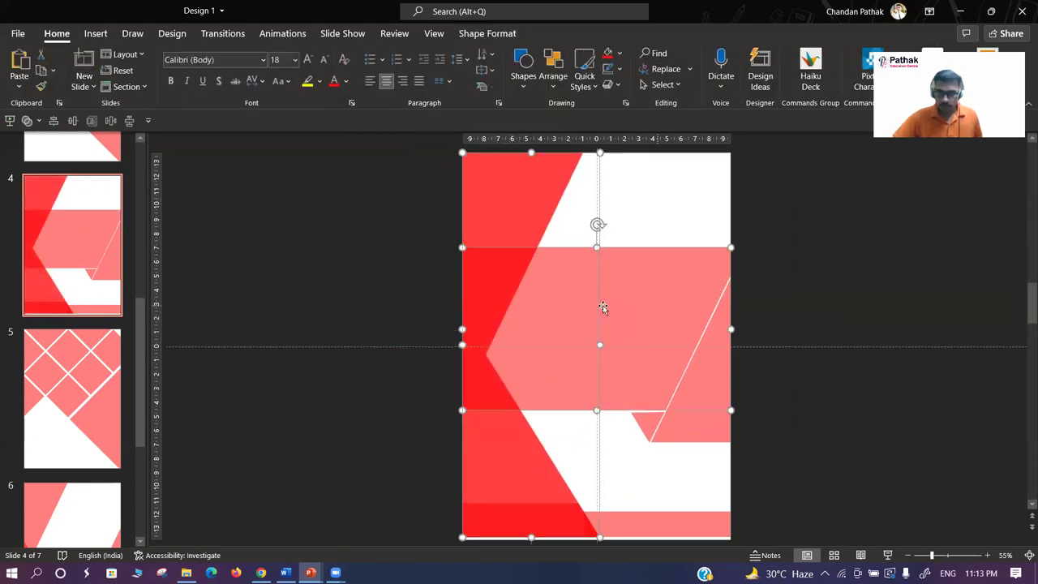
click(487, 33)
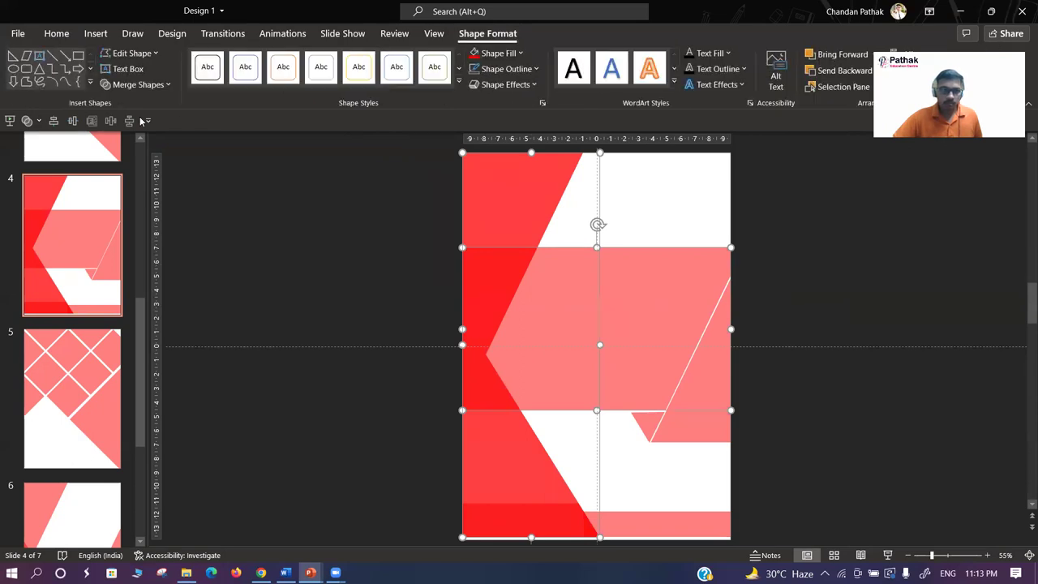
click(130, 86)
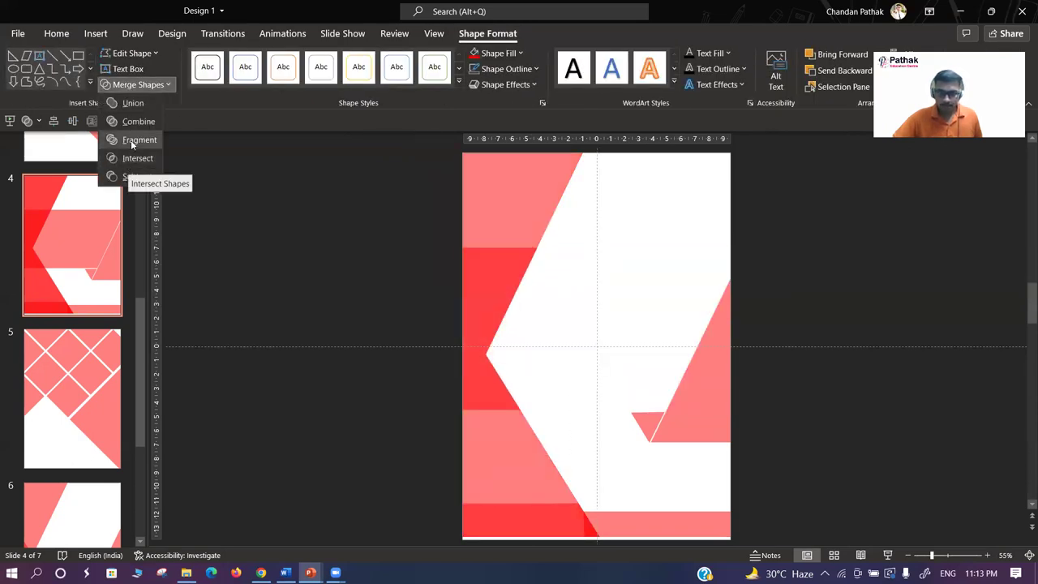
click(130, 140)
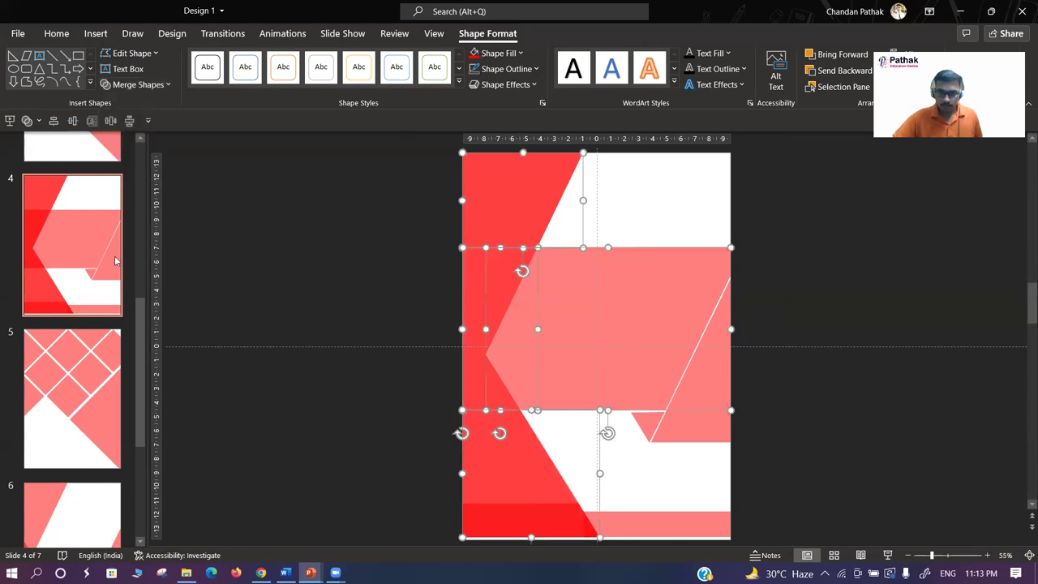
shift+click(645, 312)
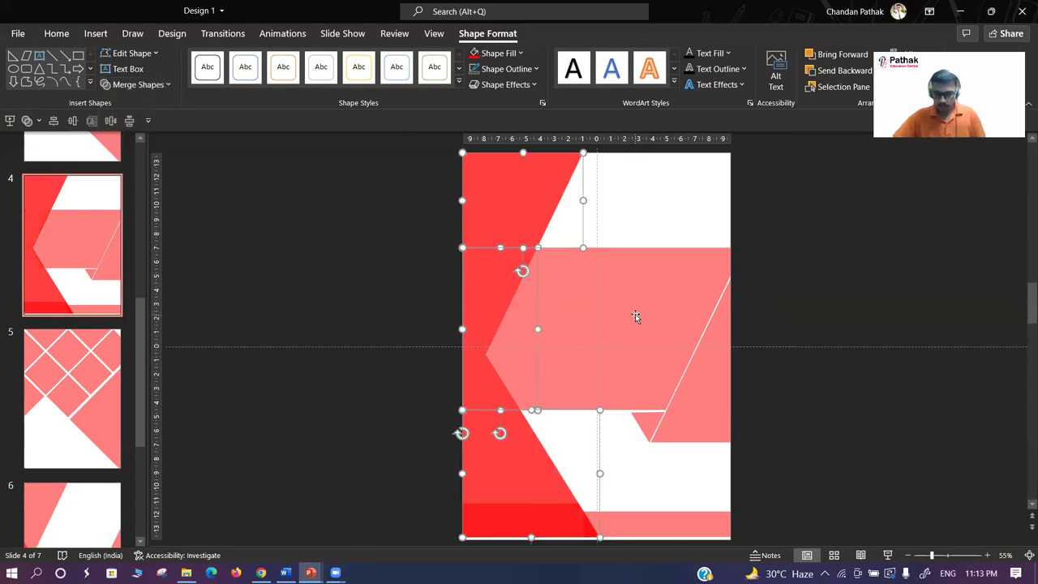
key(Delete)
click(552, 324)
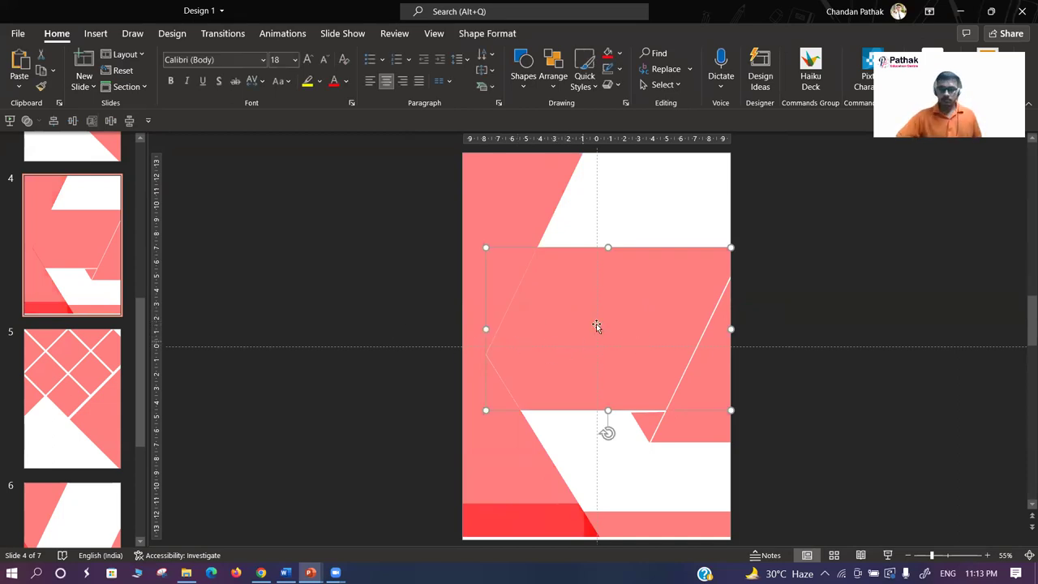
key(Delete)
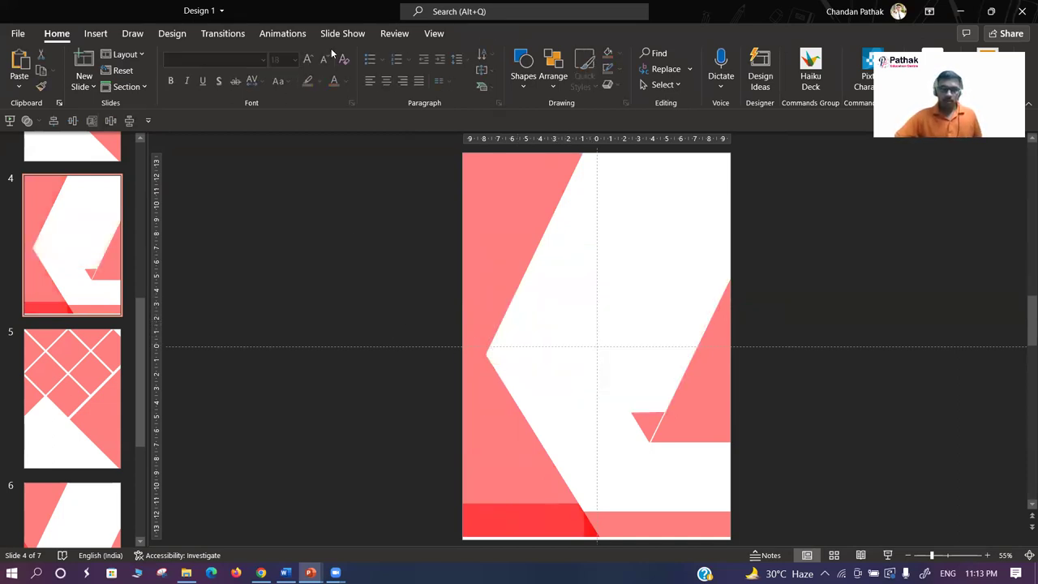
- In Slide Master view, duplicate the Picture layout and delete its diamond placeholder
click(437, 35)
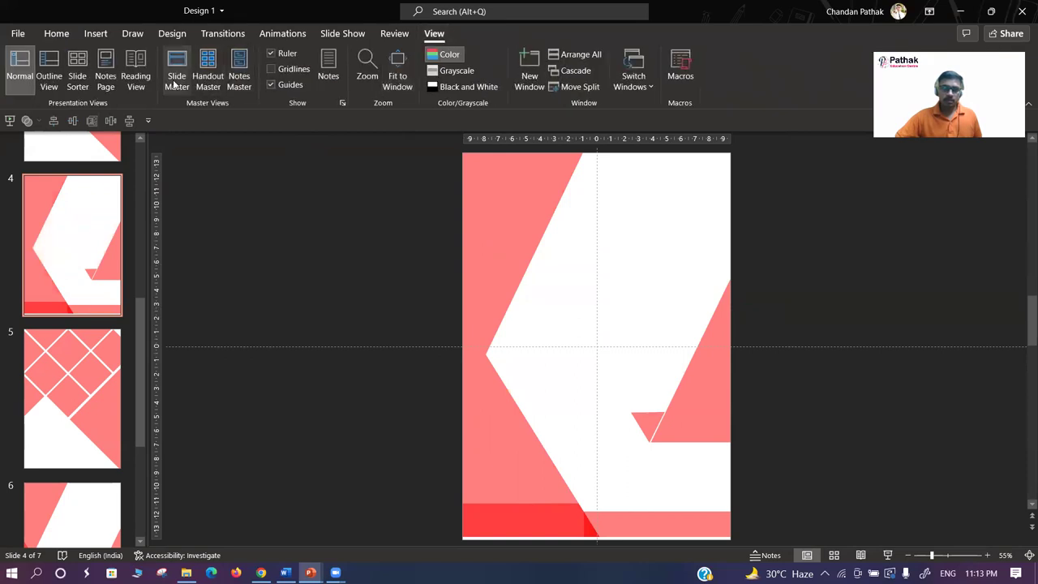
click(175, 69)
click(76, 327)
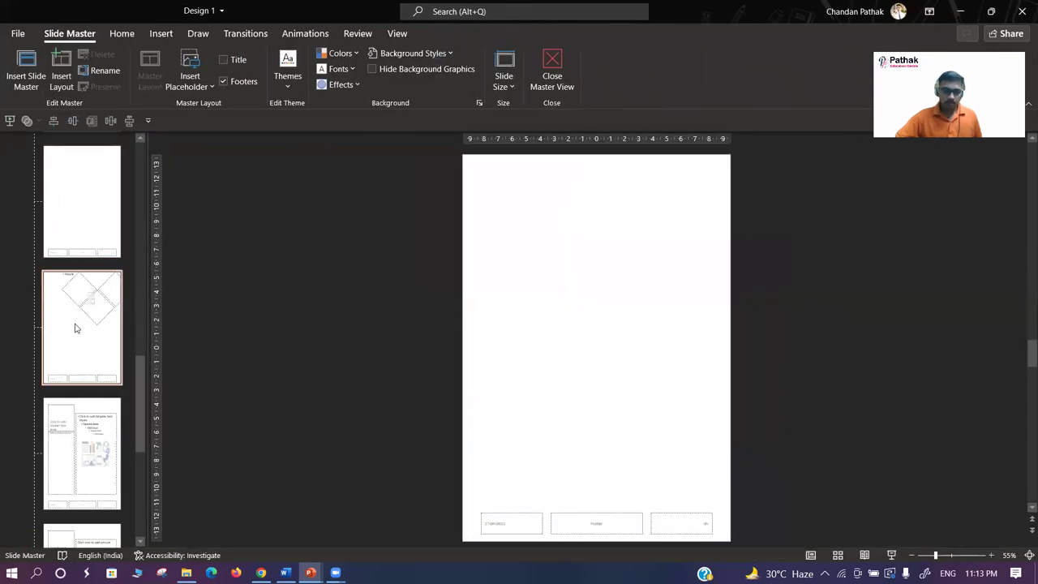
key(ctrl+d)
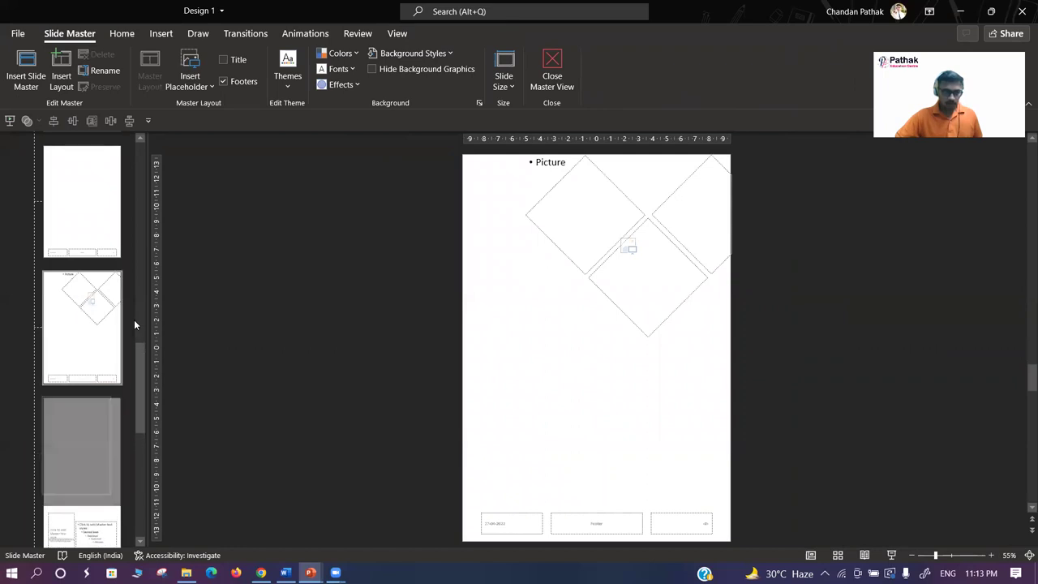
click(640, 287)
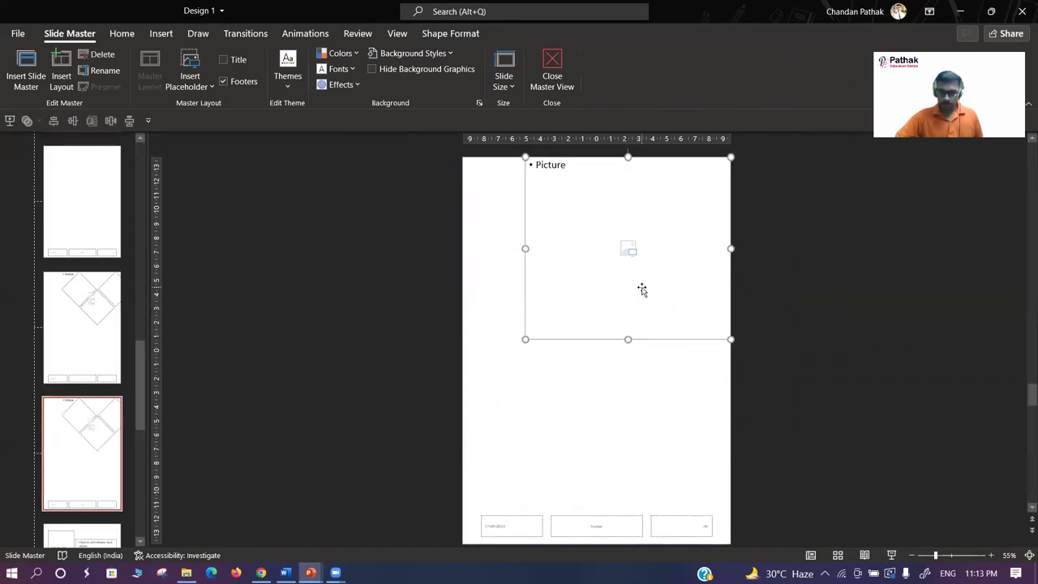
key(Delete)
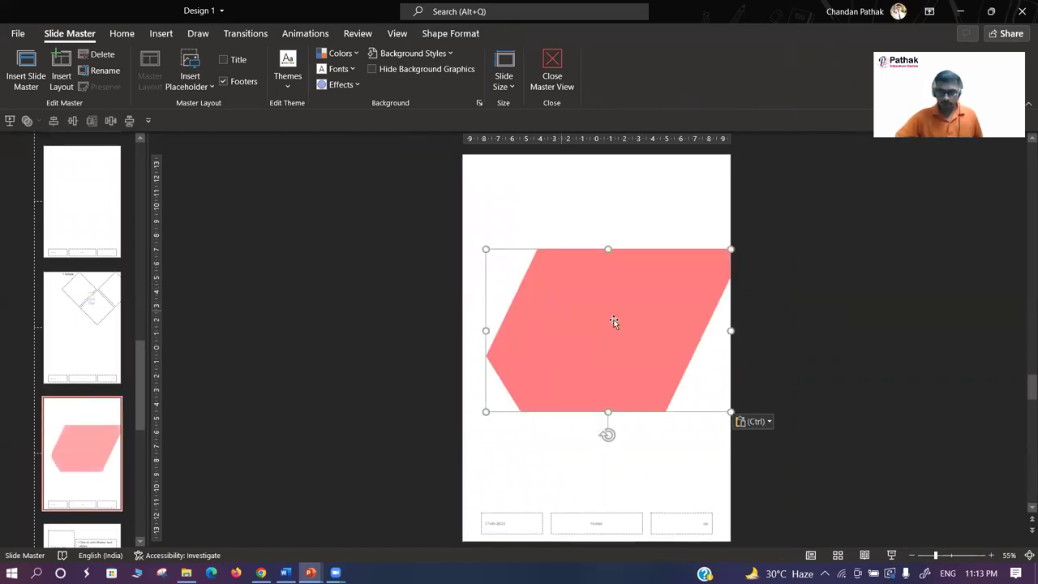
- Draw a Picture placeholder behind the hexagon and Intersect them into a hexagonal placeholder
click(204, 88)
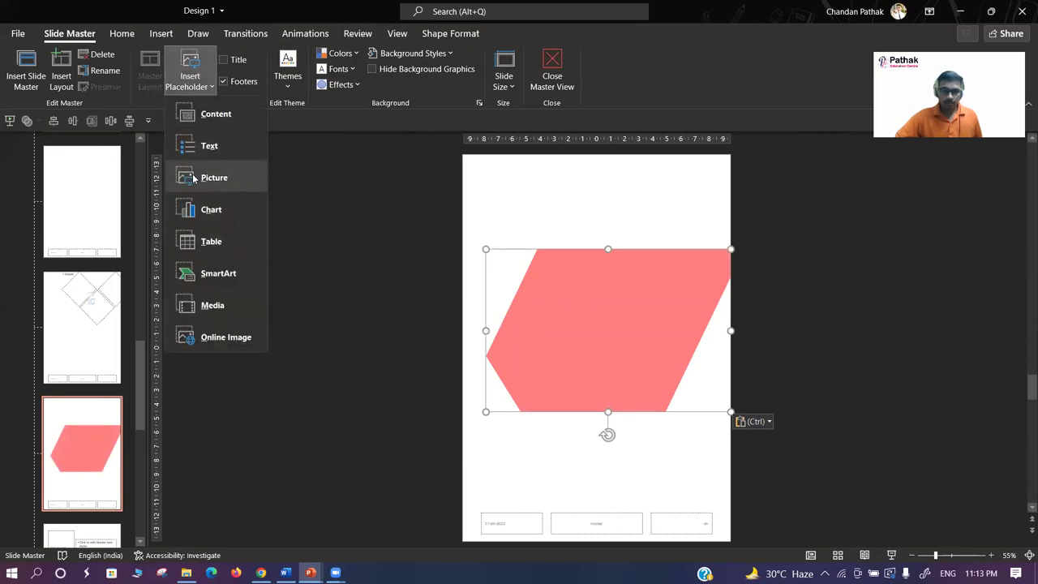
click(193, 178)
drag(400, 186, 812, 475)
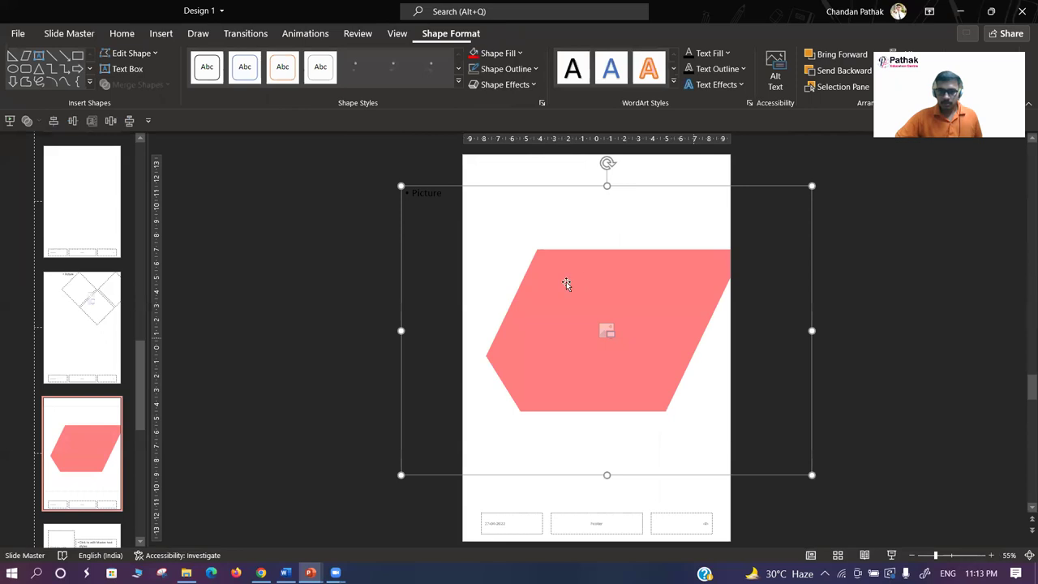
right_click(505, 212)
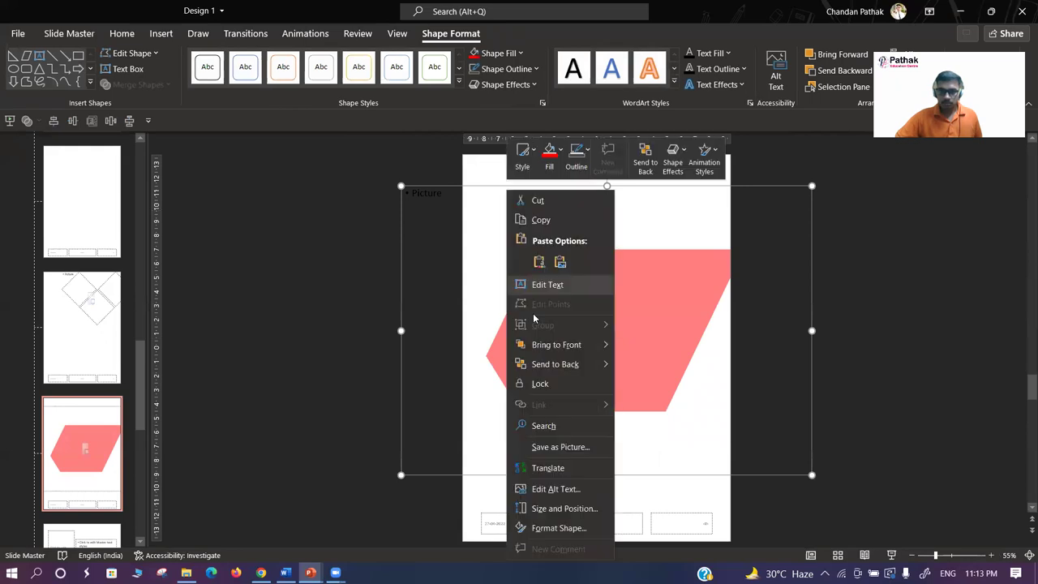
click(561, 367)
click(594, 309)
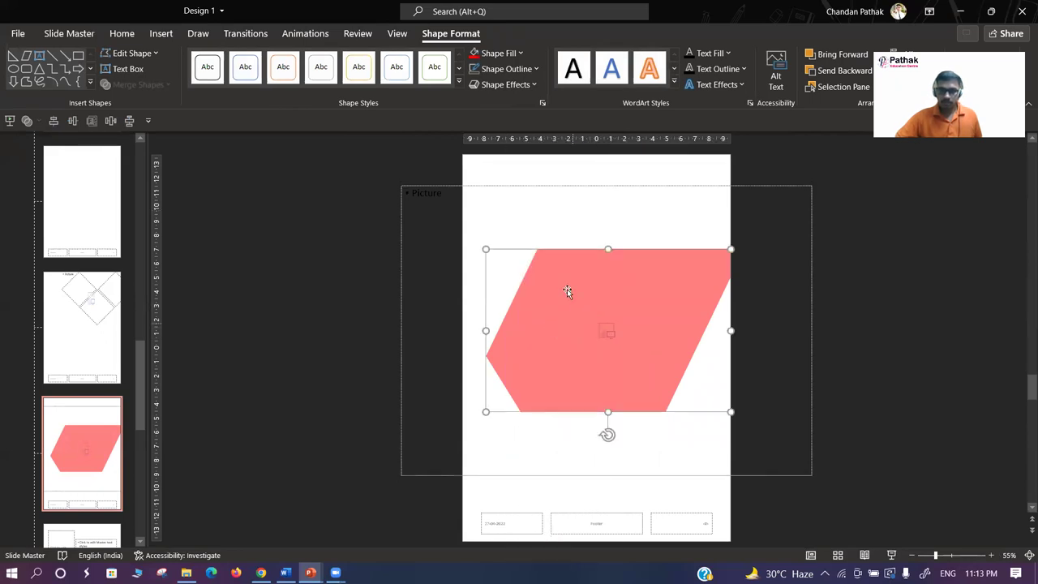
click(548, 198)
shift+click(605, 313)
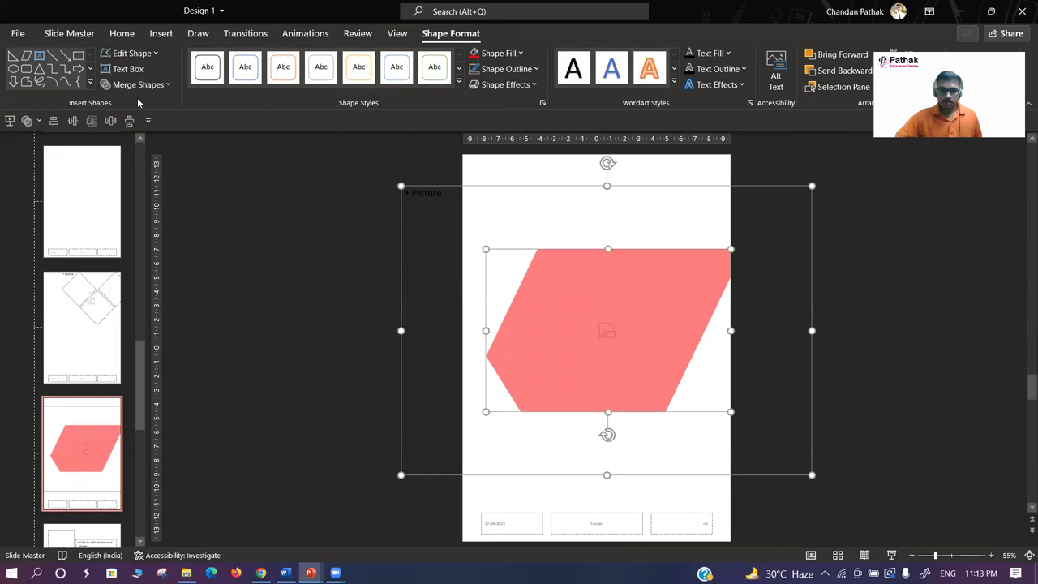
click(138, 84)
click(136, 165)
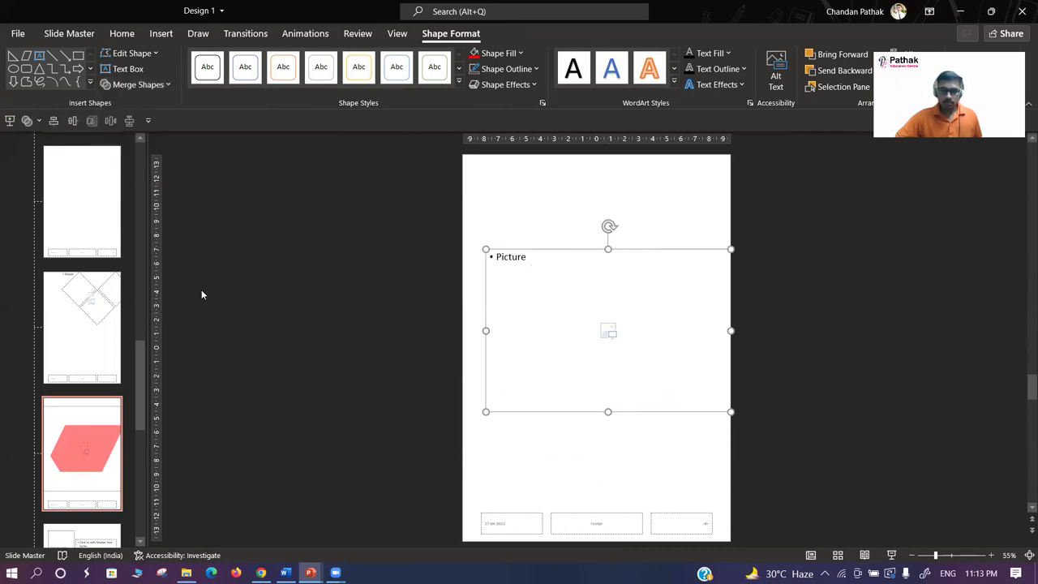
- Rename the duplicated layout to 'Front page'
right_click(86, 424)
click(126, 370)
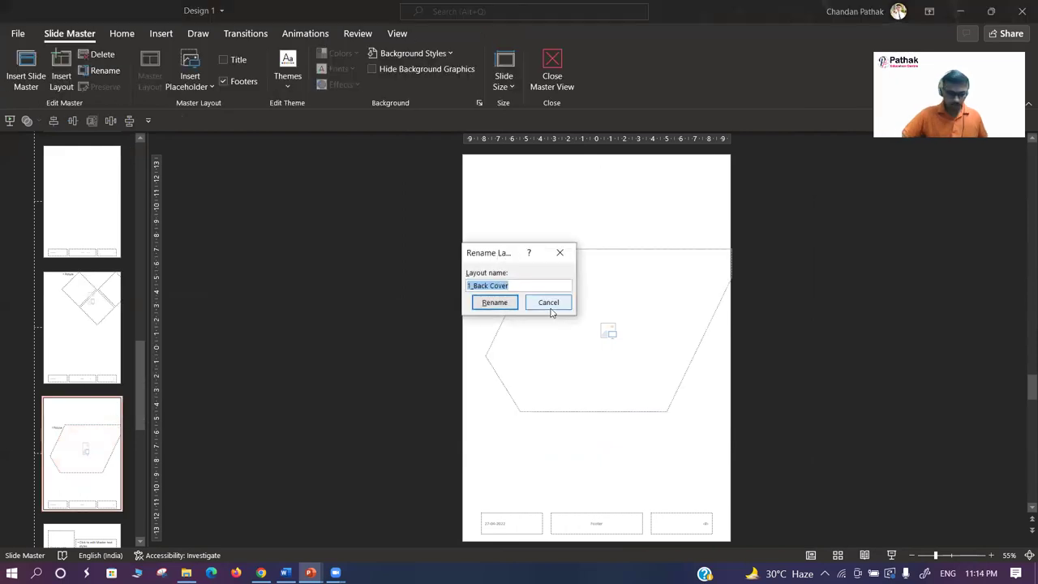
text(Front page)
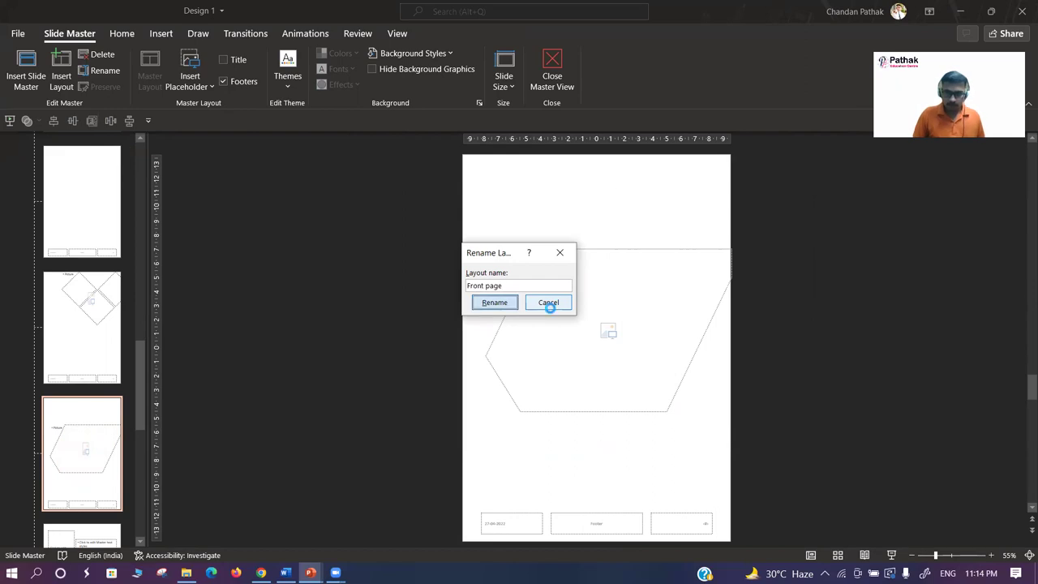
click(549, 302)
- Close Master View and add slide 8 after slide 7 using the Front page layout
click(560, 85)
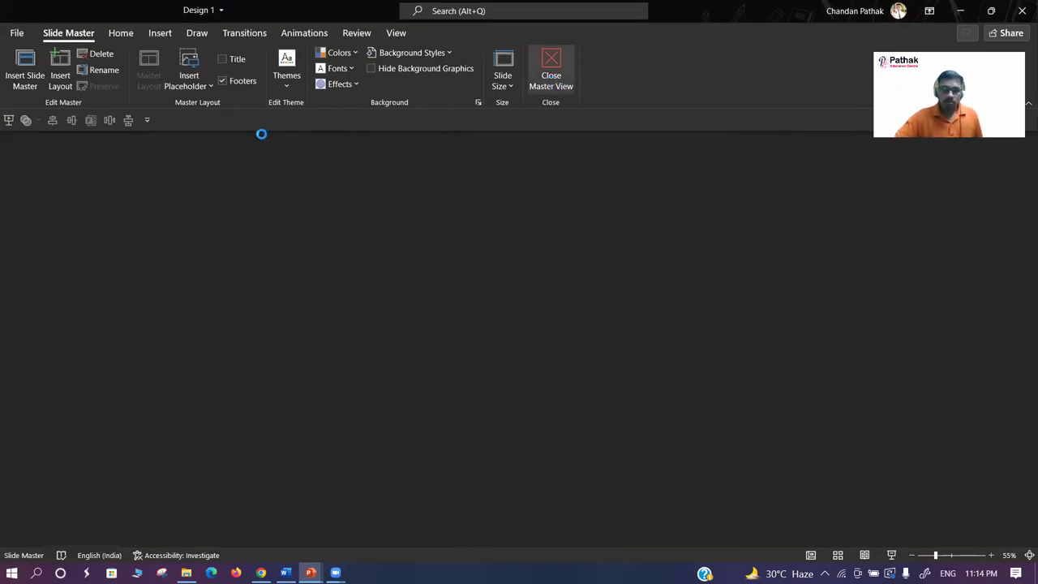
scroll(72, 272, down, 1)
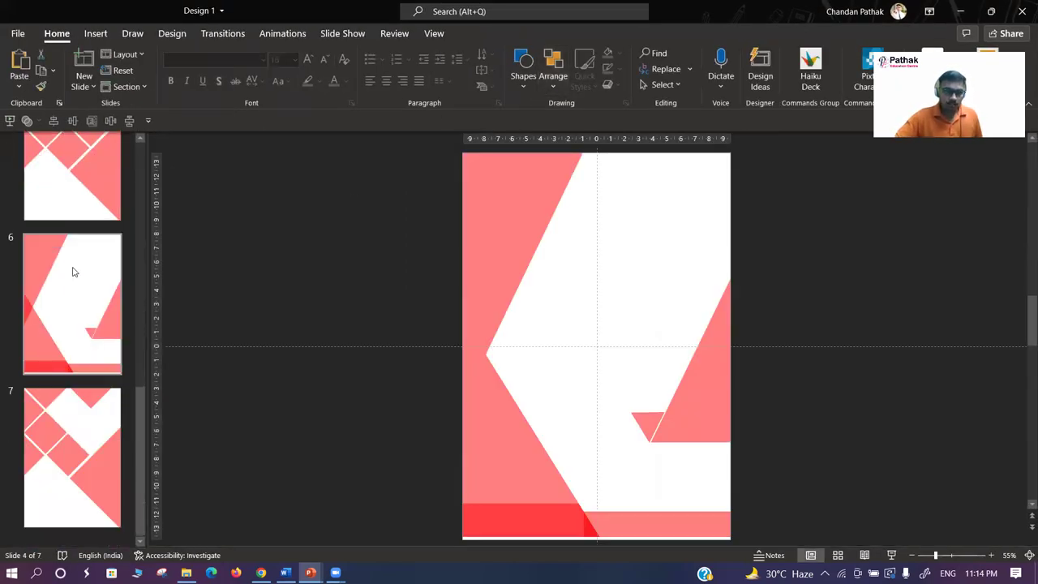
click(89, 456)
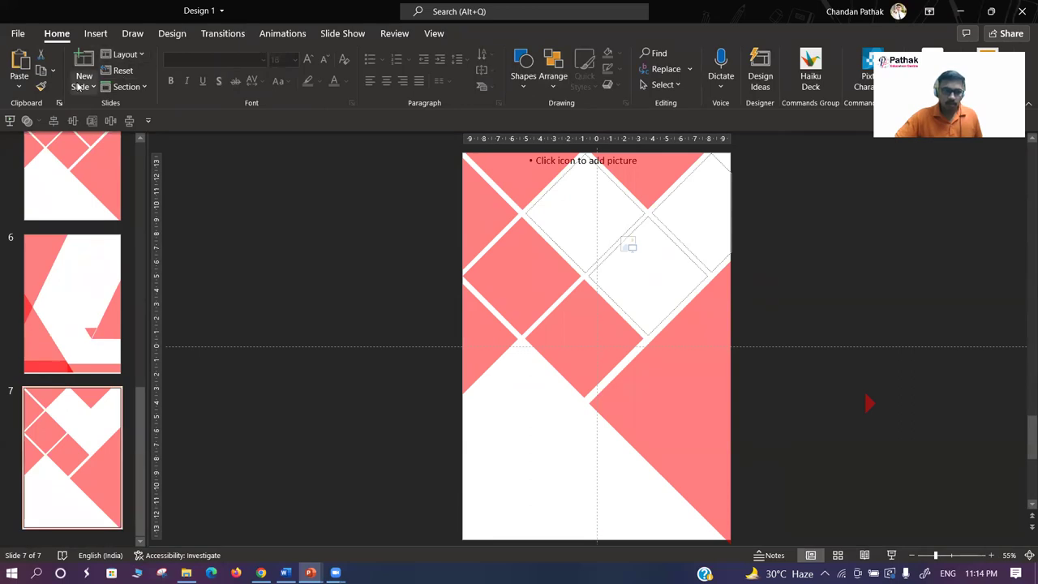
click(84, 86)
scroll(167, 264, down, 3)
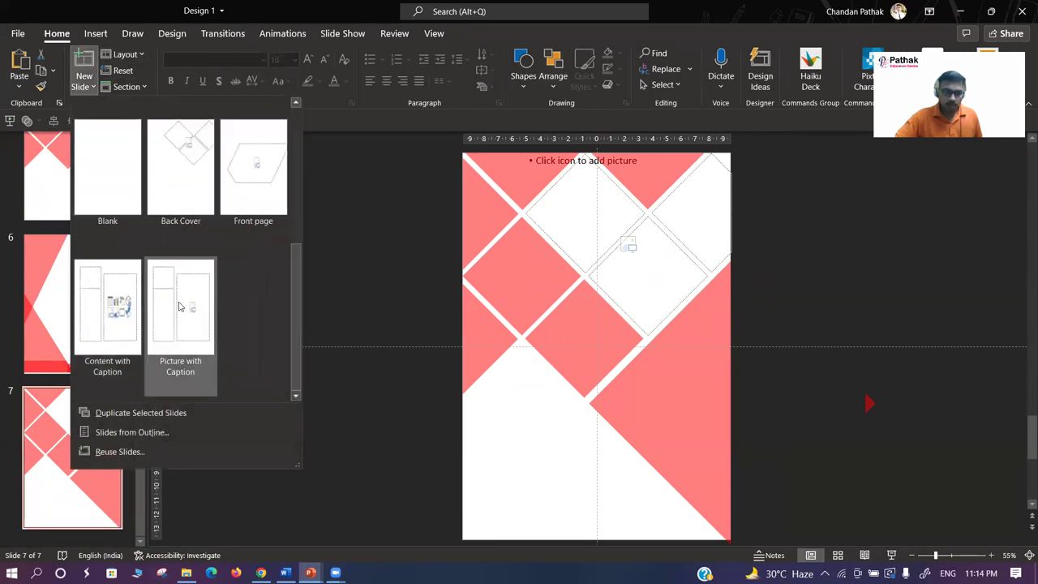
click(262, 185)
- Copy all of slide 4's pink angled shapes and paste them onto slide 8
scroll(70, 301, up, 3)
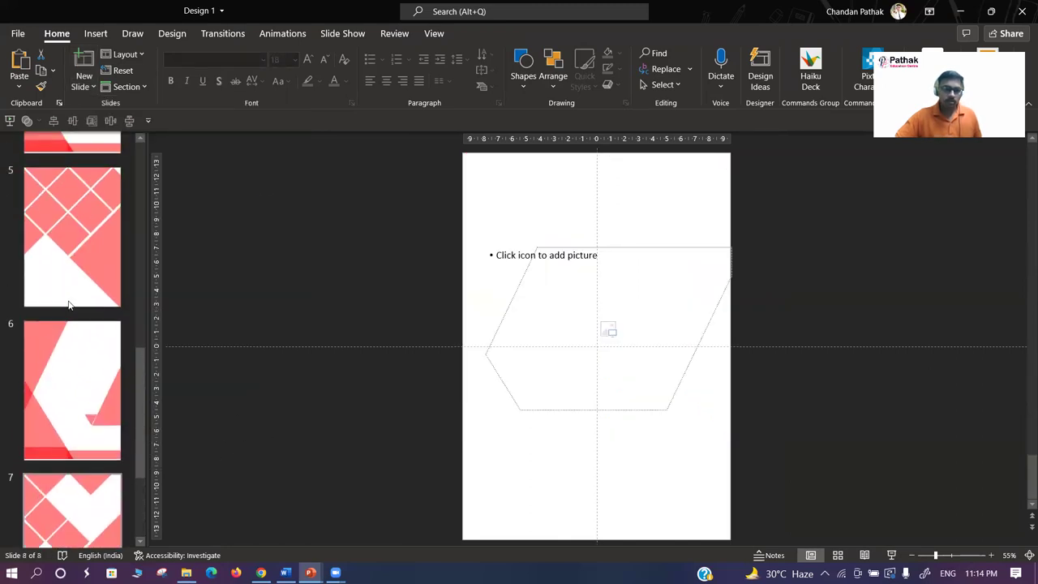
click(70, 400)
scroll(63, 378, down, 1)
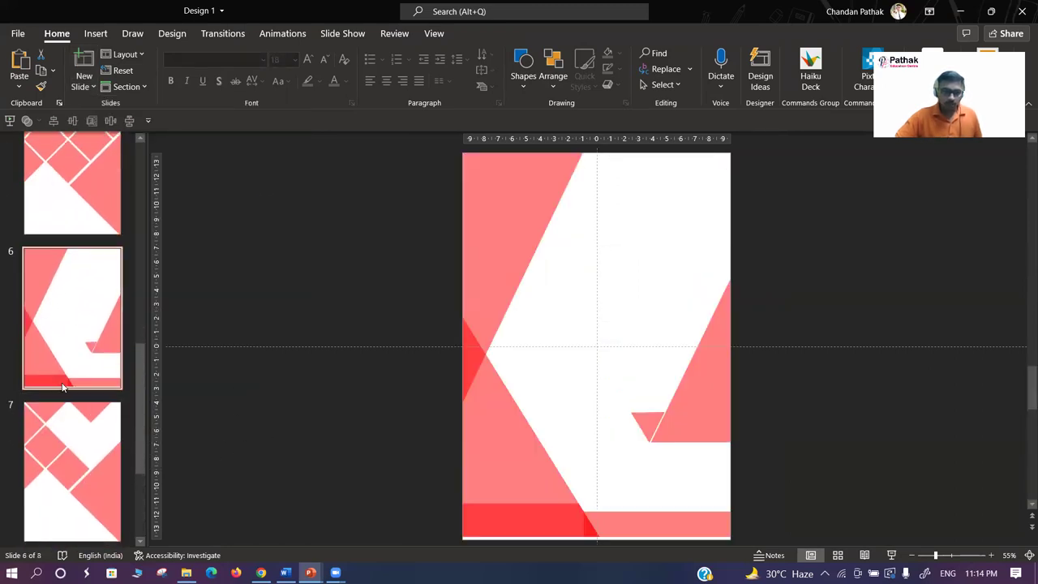
scroll(62, 378, up, 2)
click(62, 238)
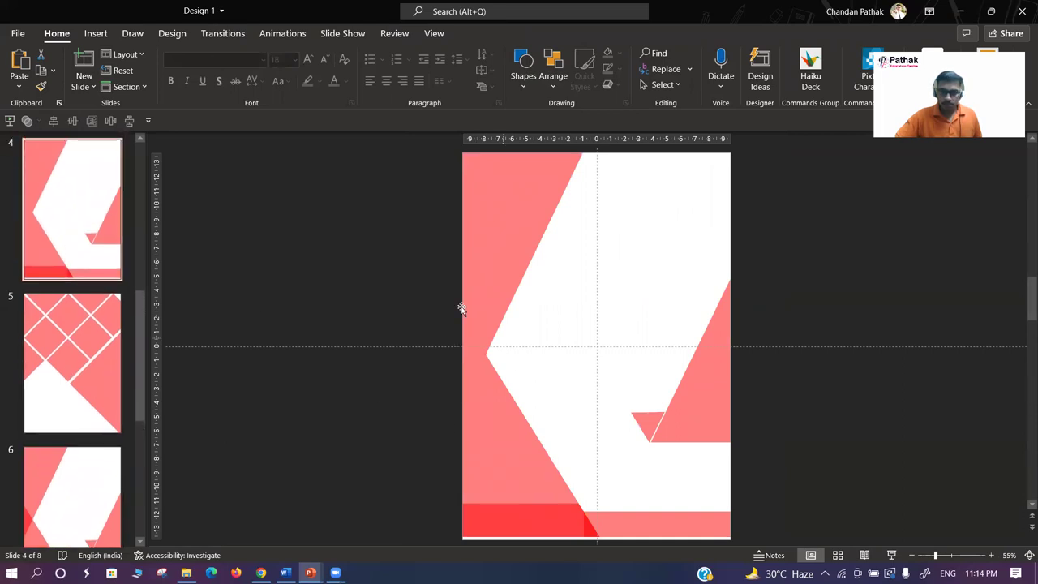
click(470, 239)
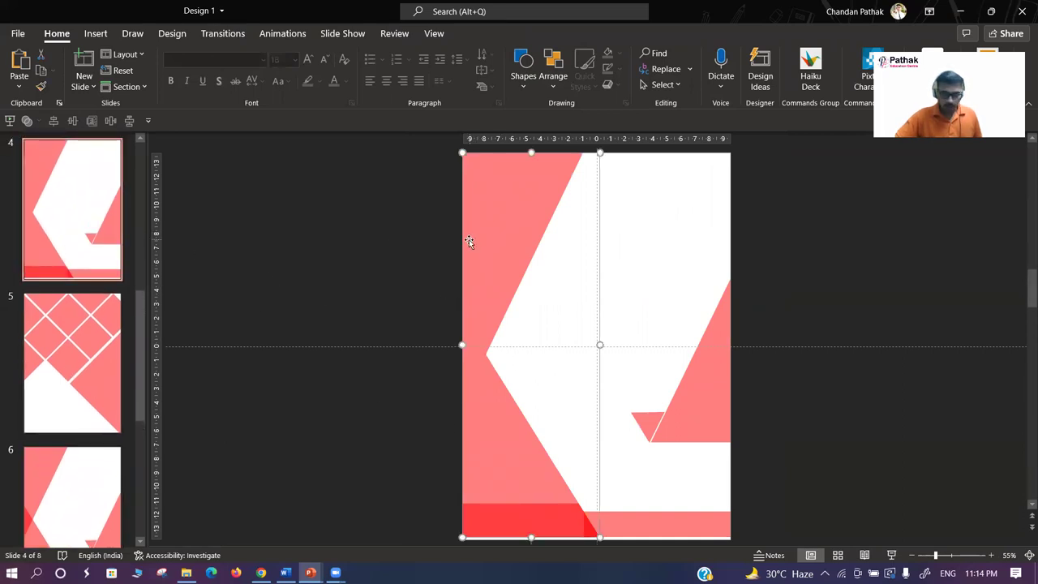
key(ctrl+a)
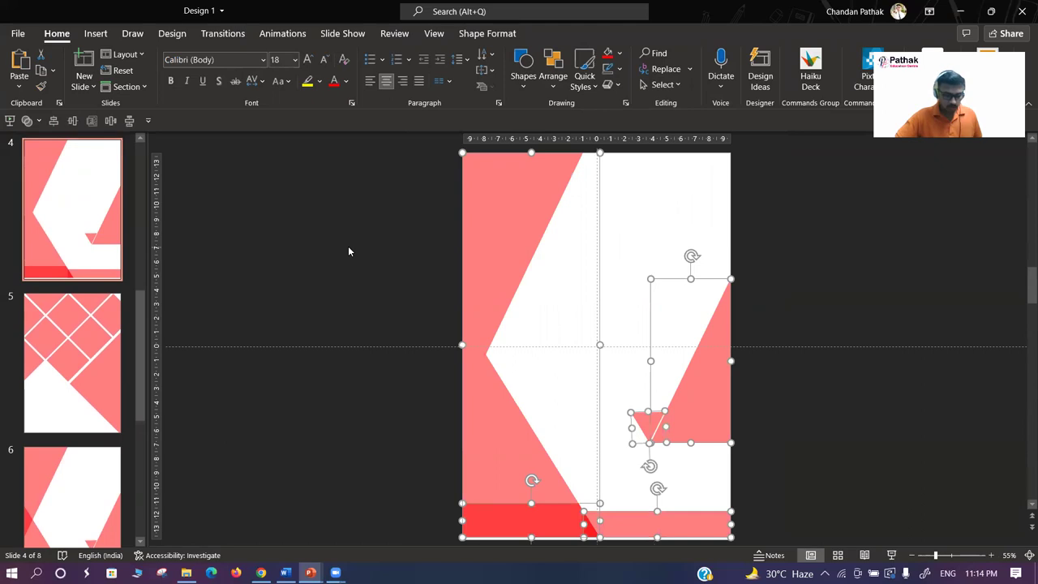
scroll(73, 364, down, 5)
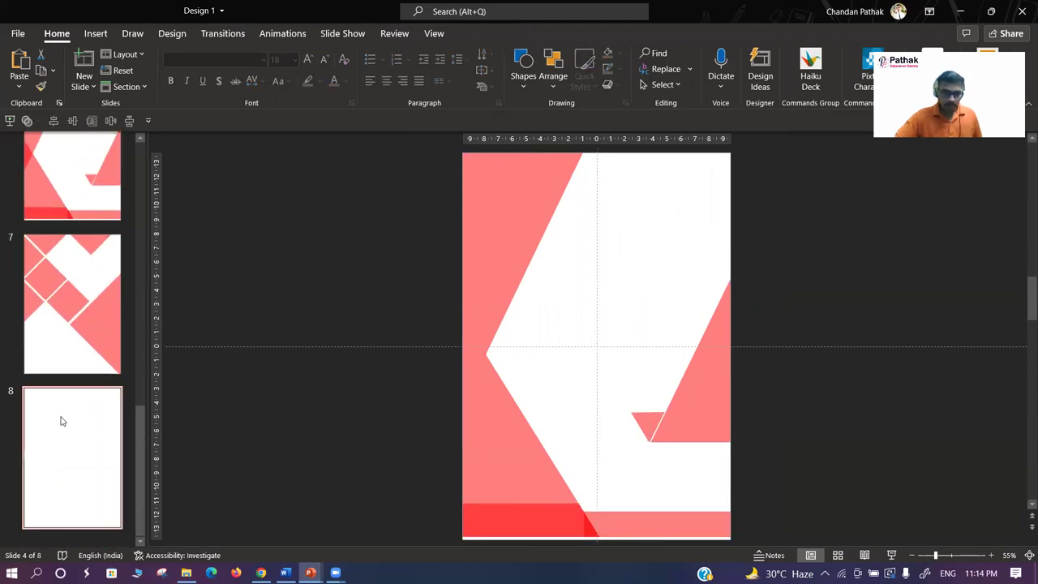
click(60, 421)
key(ctrl+v)
click(389, 293)
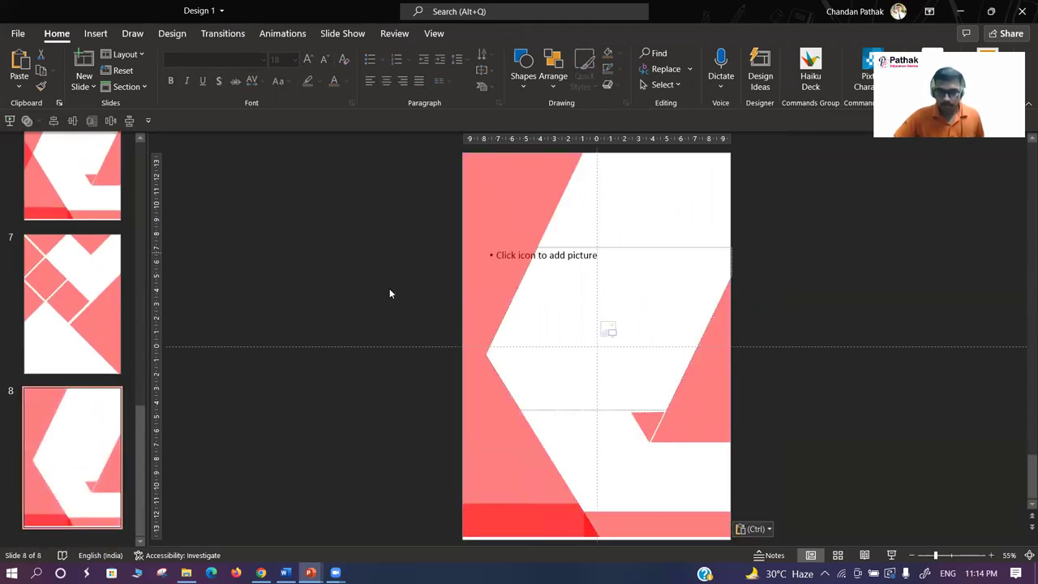
click(608, 330)
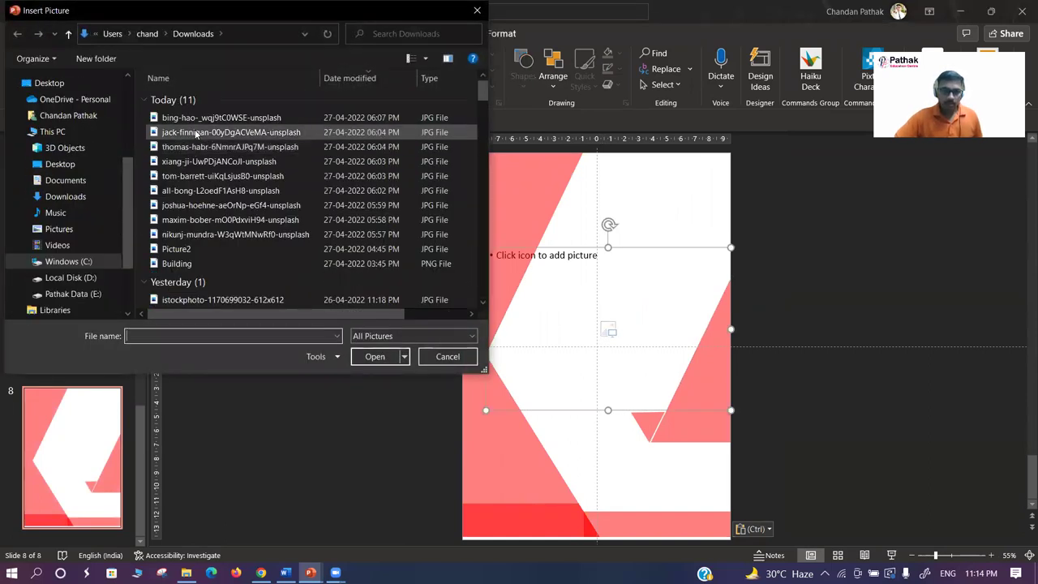
- Insert the jack-finnigan city-night photo into slide 8's hexagon picture placeholder
click(196, 133)
click(366, 357)
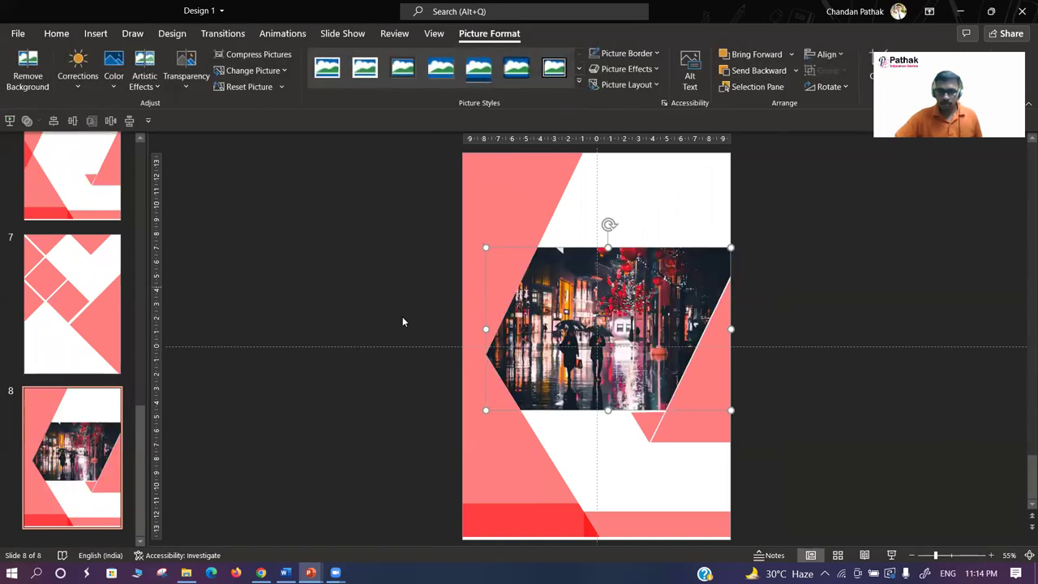
click(847, 267)
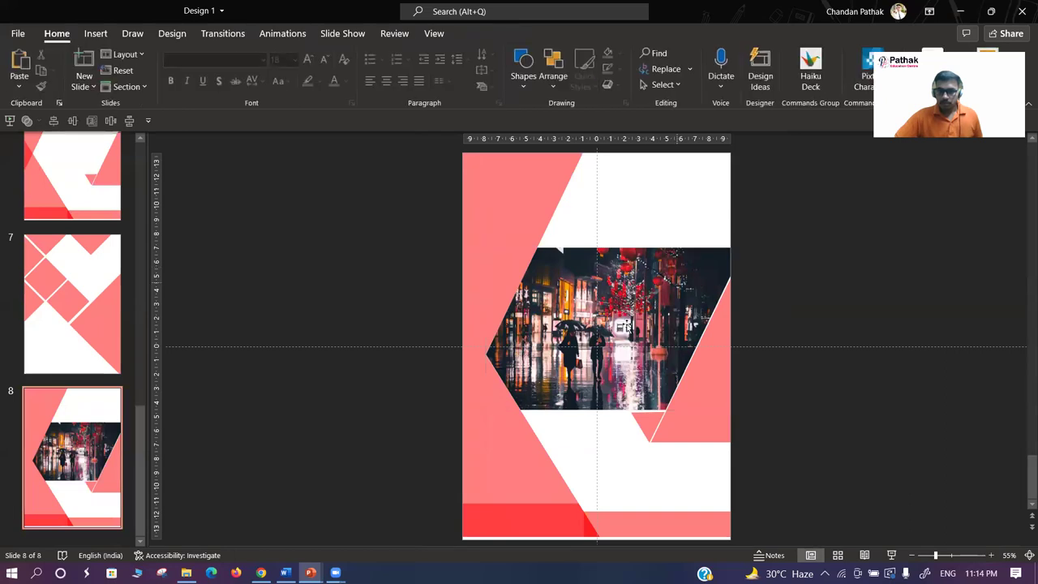
click(494, 212)
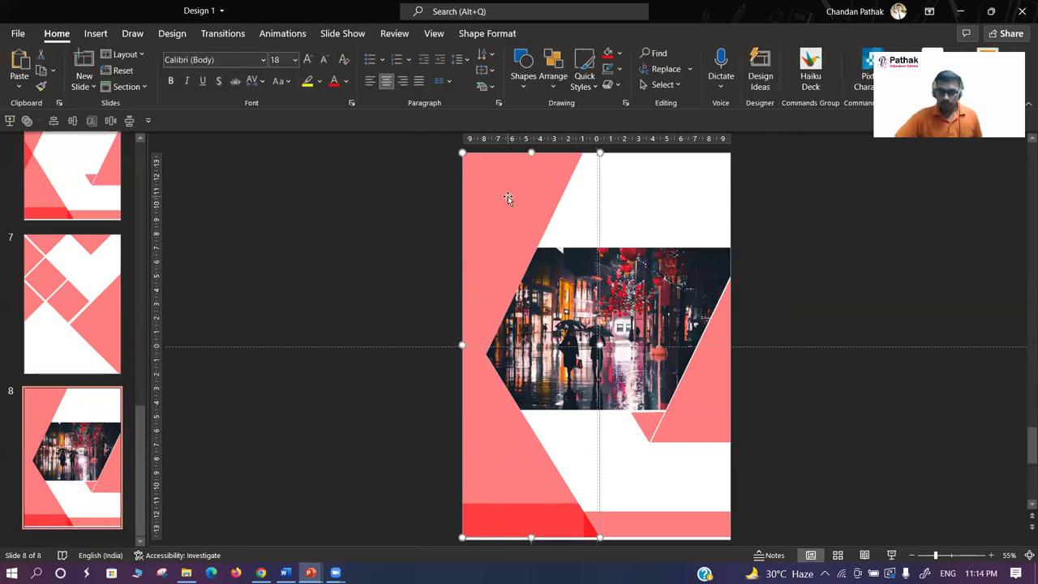
- Fill slide 8's large left angled shape with blue-grey
click(524, 80)
click(403, 161)
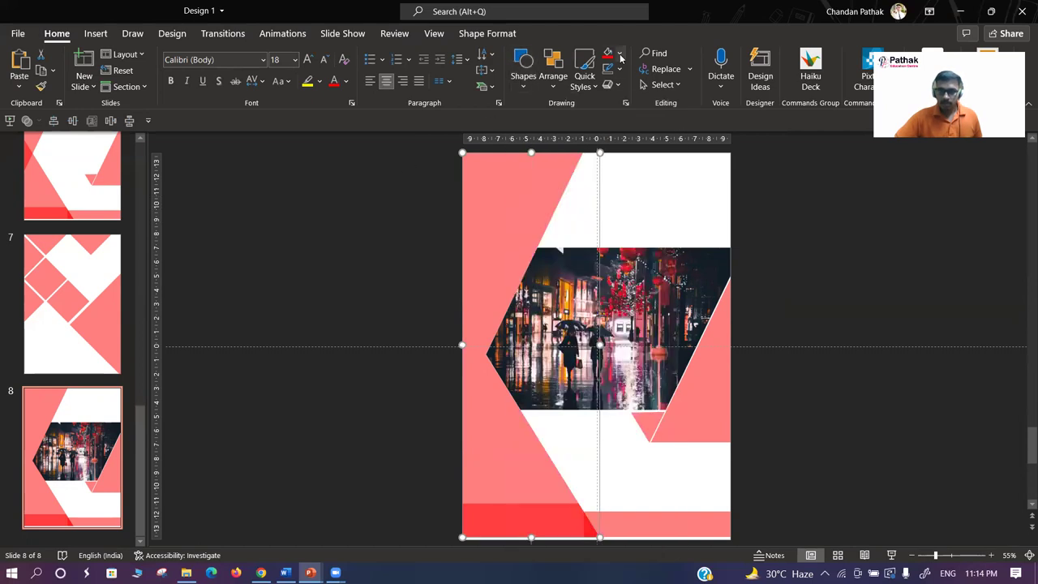
click(618, 53)
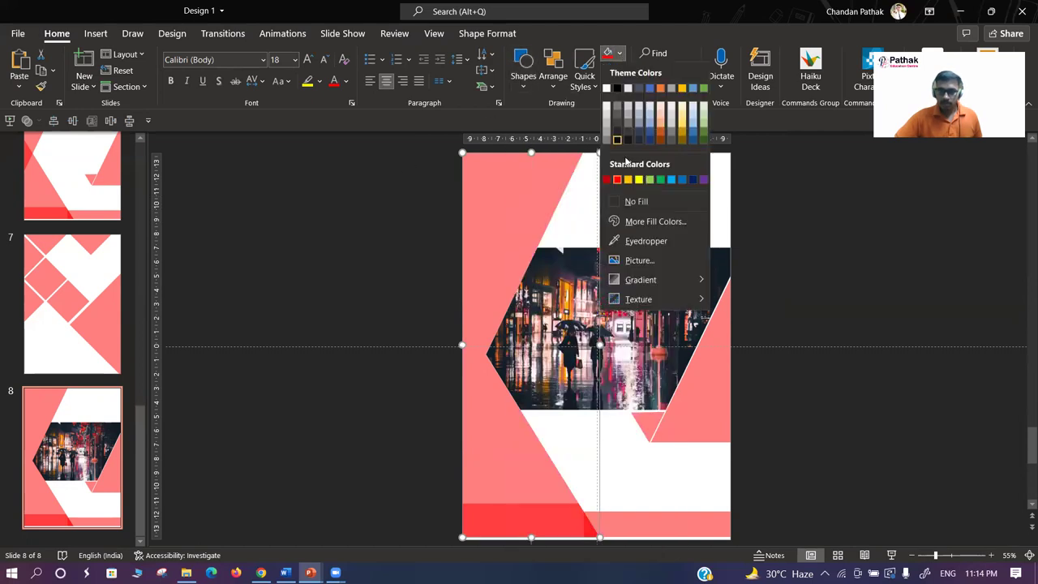
click(695, 180)
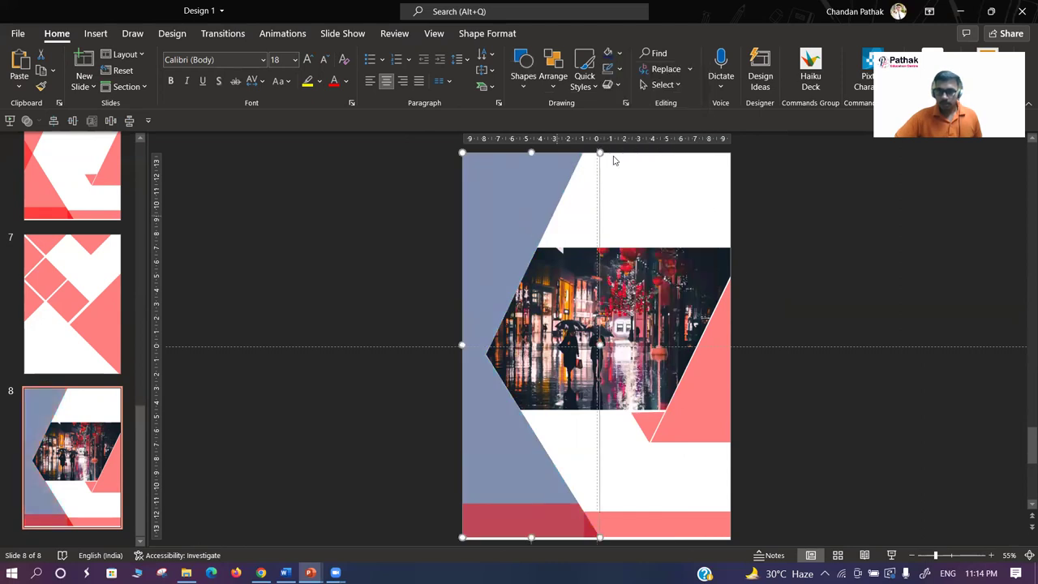
click(59, 438)
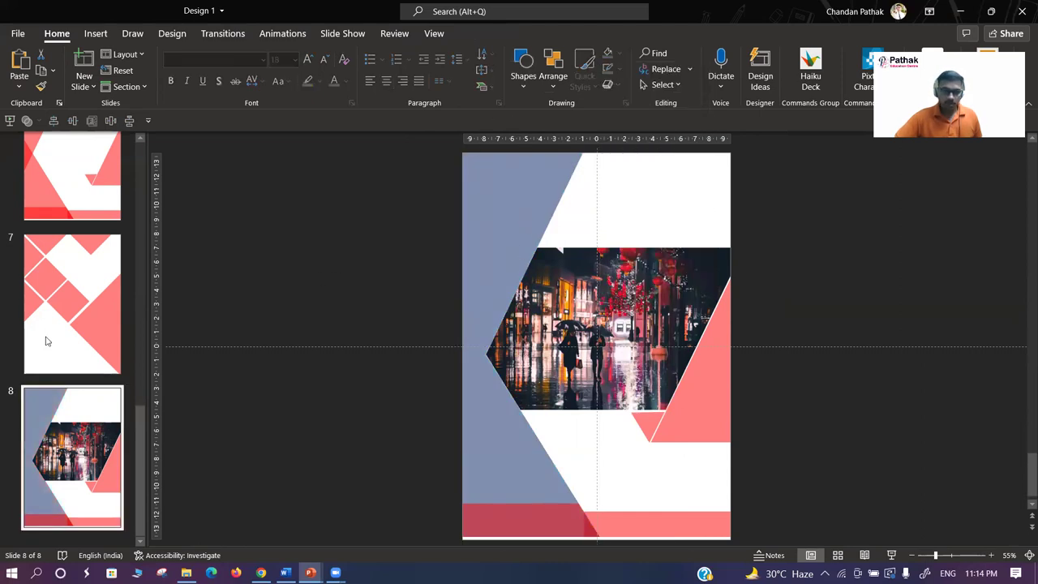
- Select all of slide 8's objects and open the Format pane's Fill & Line settings
key(ctrl+a)
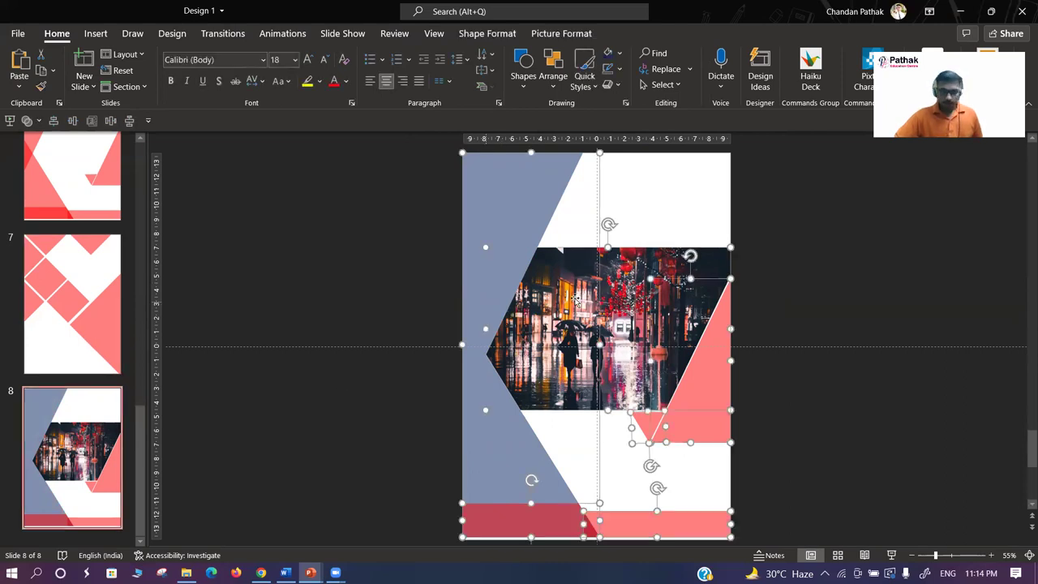
click(570, 34)
click(483, 34)
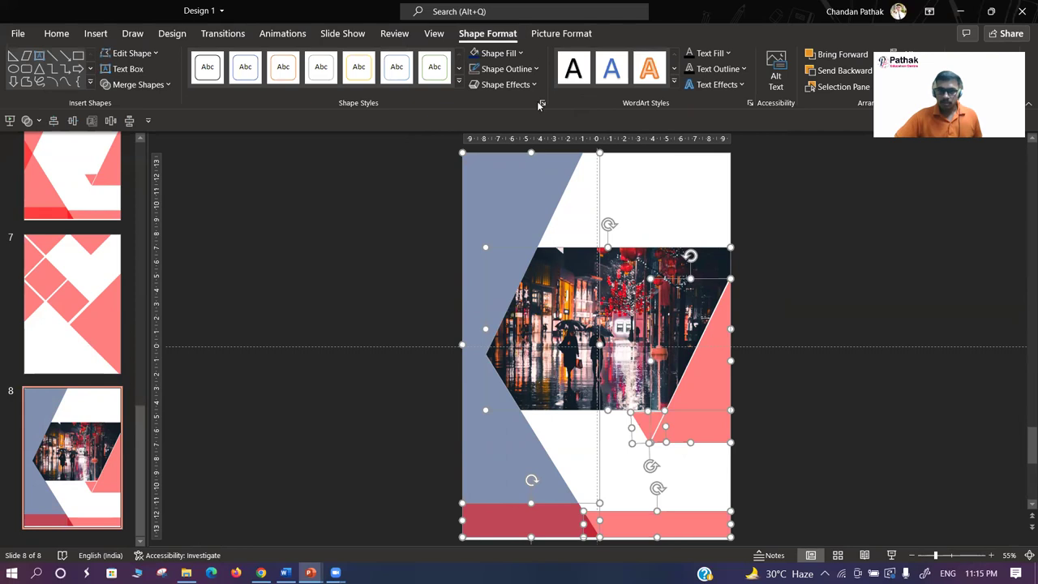
key(ctrl+1)
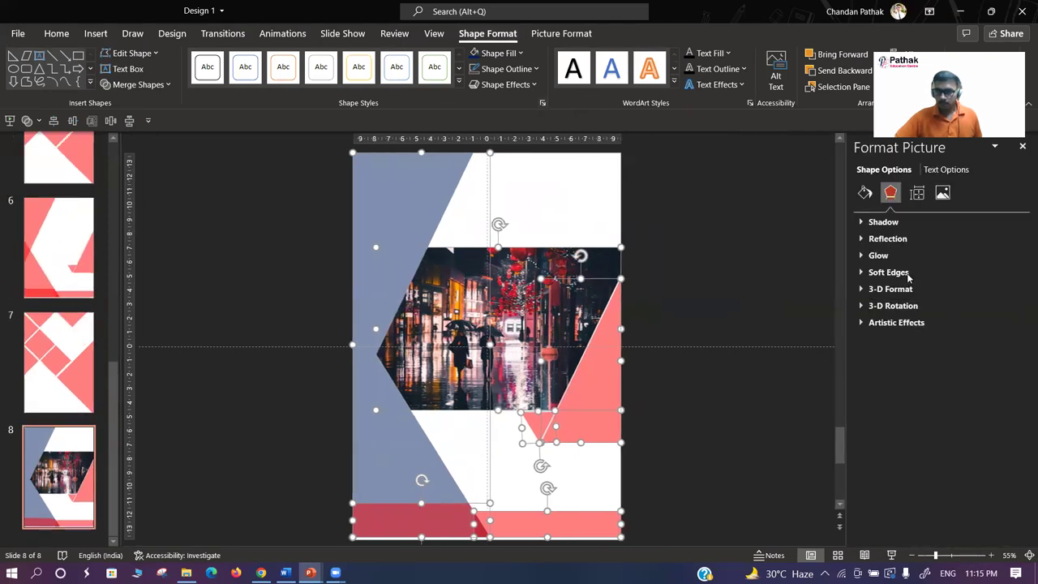
click(864, 195)
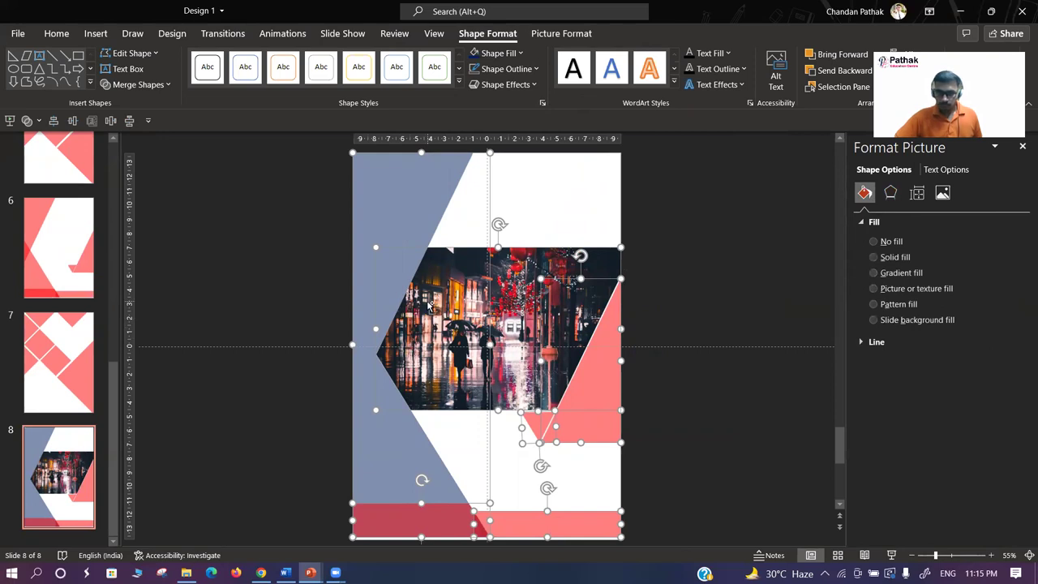
shift+click(429, 304)
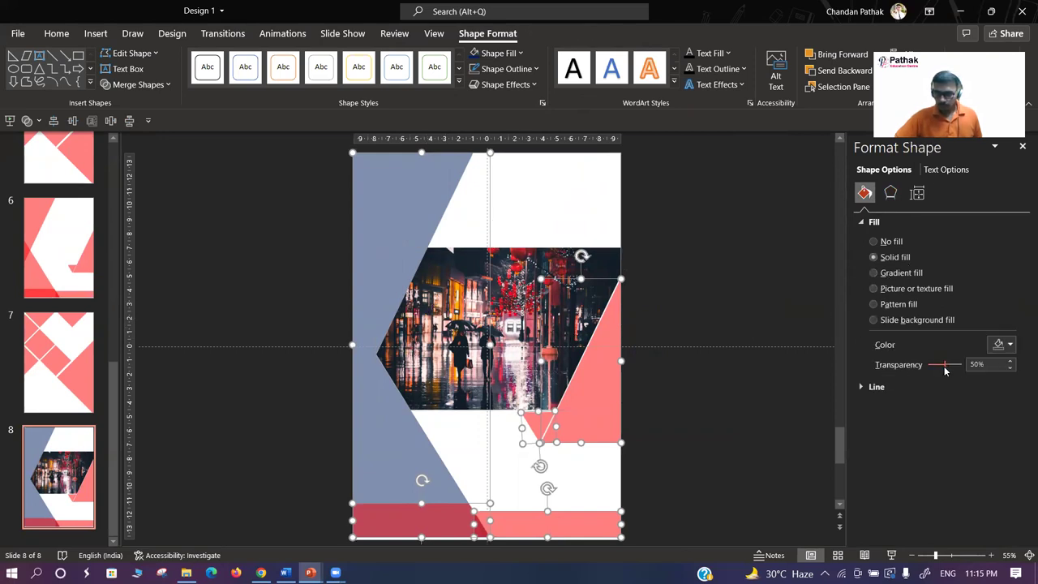
- Make slide 8's angled shapes solid navy and red
click(734, 293)
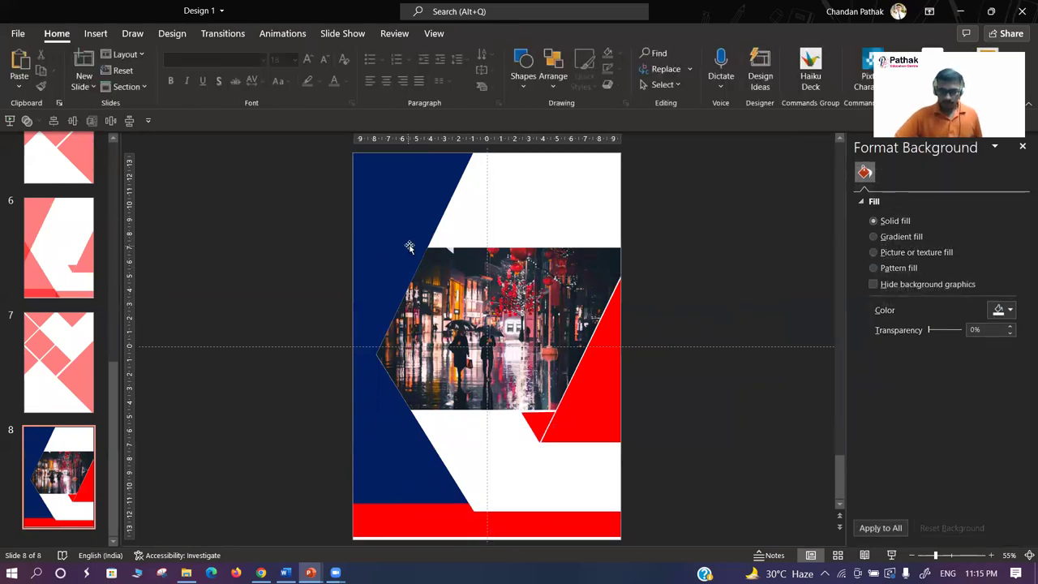
scroll(73, 271, up, 3)
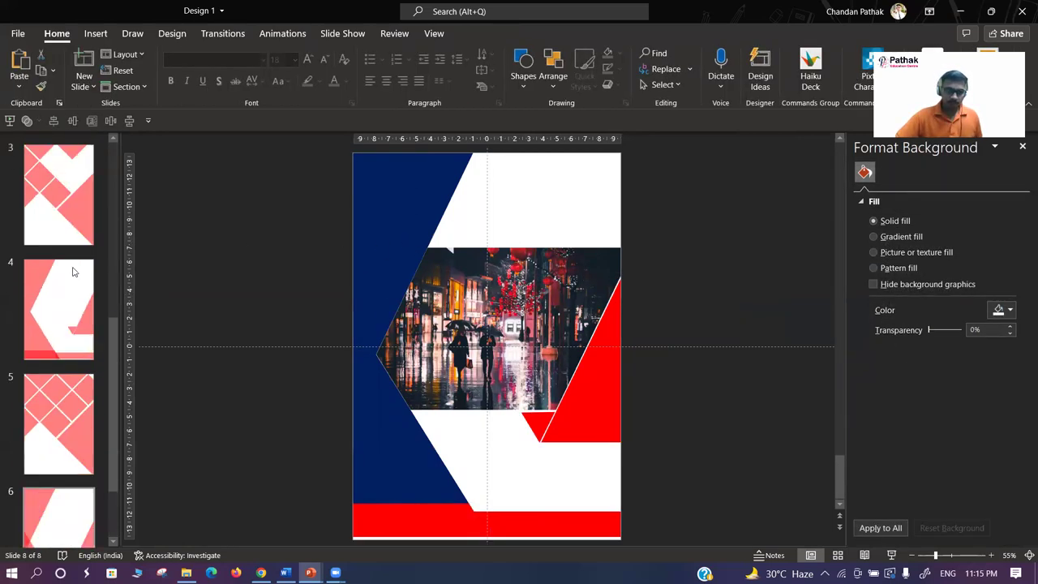
scroll(65, 280, up, 4)
scroll(55, 293, up, 2)
click(55, 294)
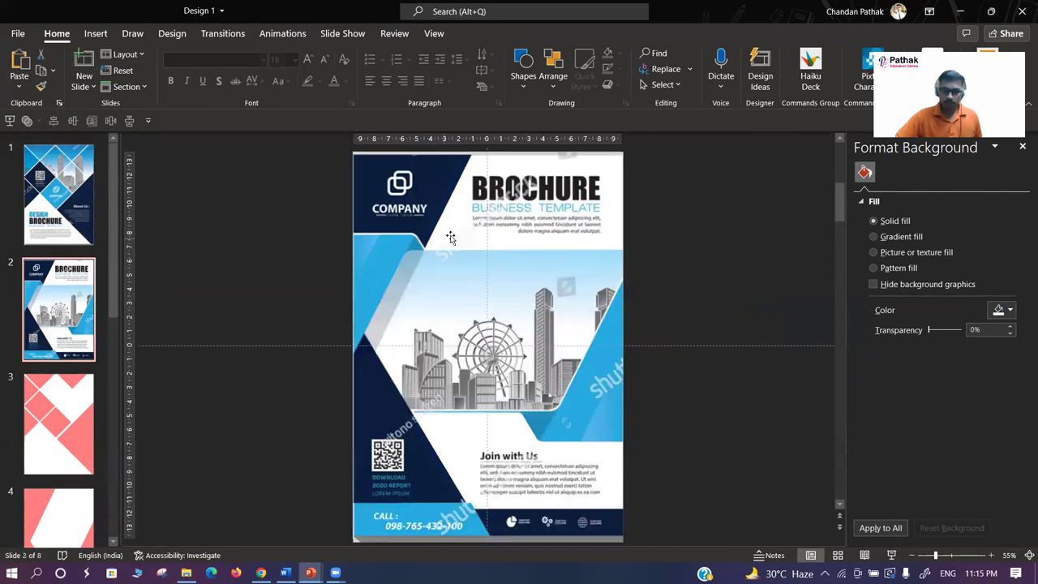
- On slide 2, draw a small outline-free navy rectangle left of the brochure
click(525, 83)
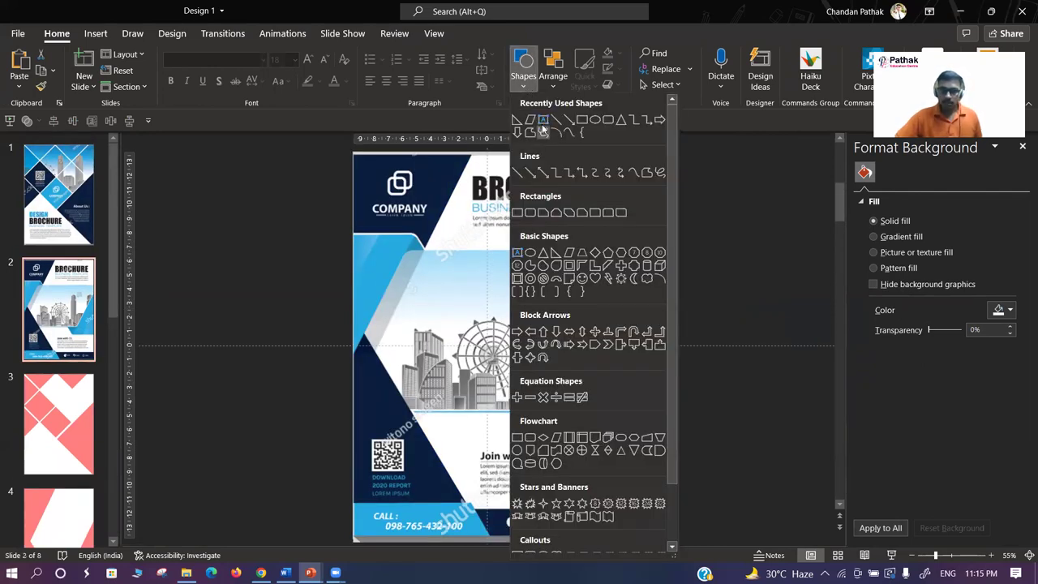
click(584, 122)
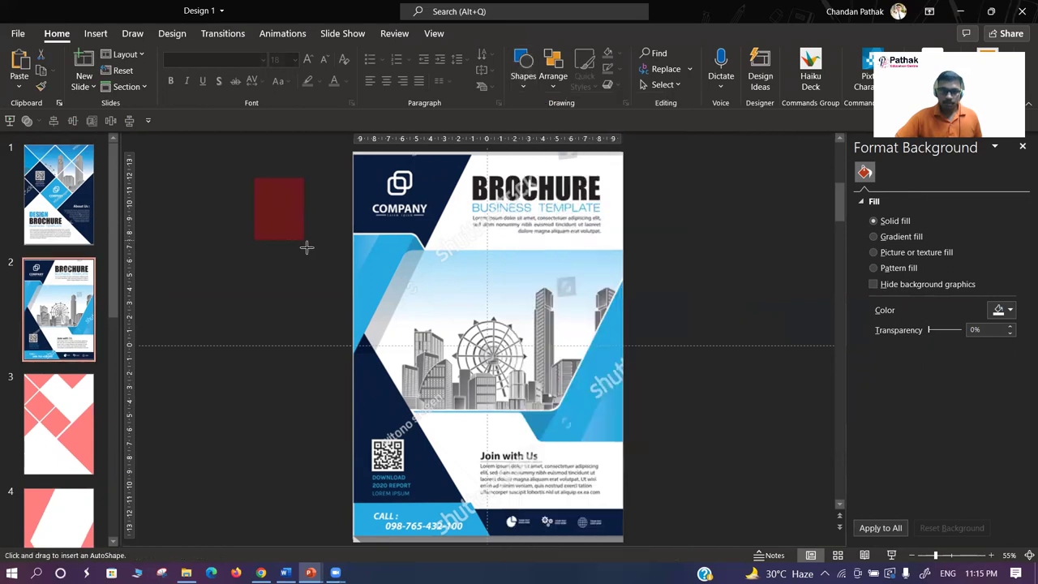
drag(254, 176, 306, 247)
click(508, 69)
click(497, 202)
click(418, 193)
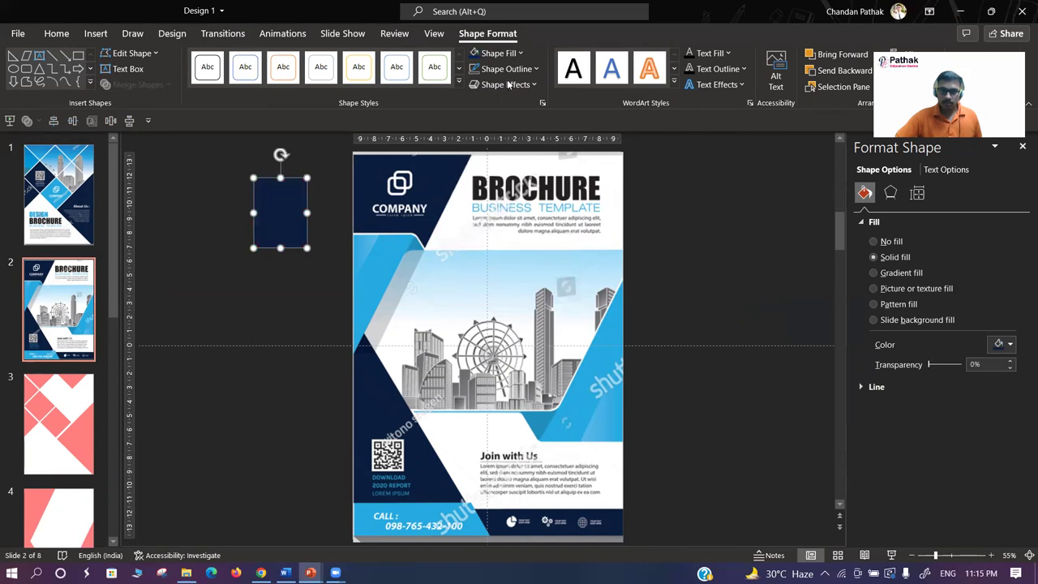
- Eyedrop the brochure's lighter blue into the rectangle's fill
click(498, 53)
click(504, 276)
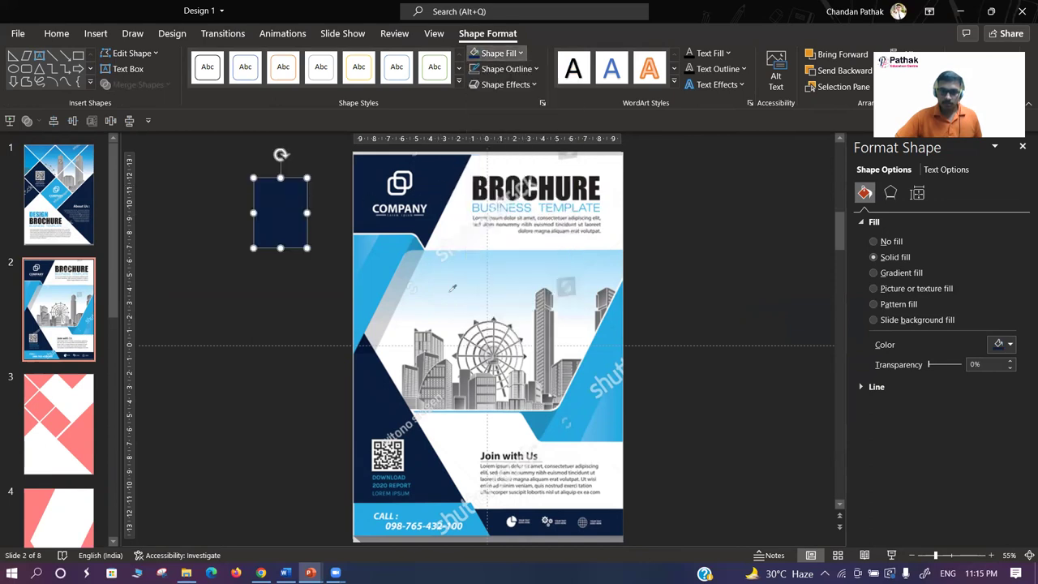
click(391, 248)
click(498, 52)
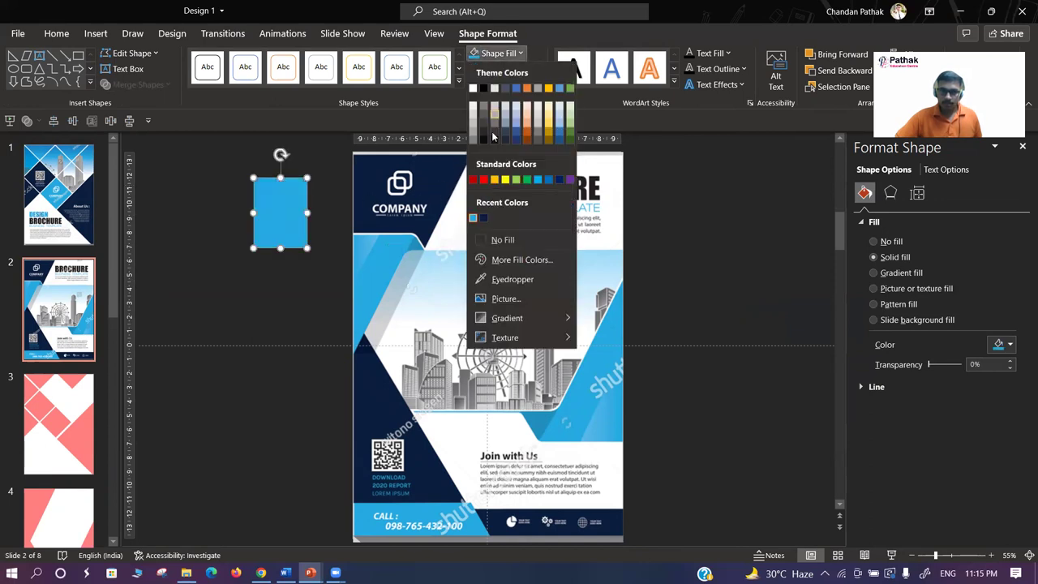
click(504, 279)
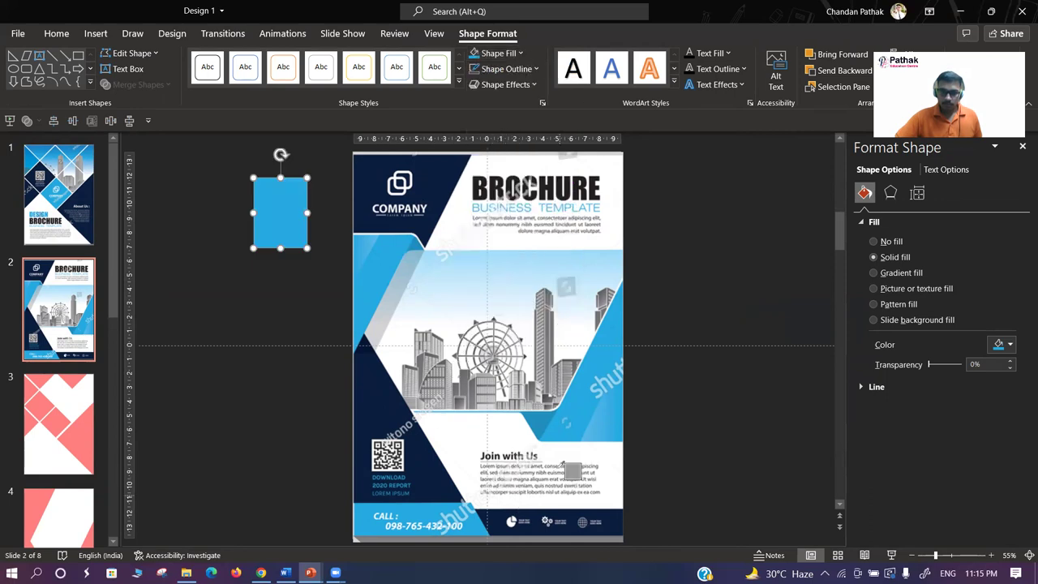
click(600, 423)
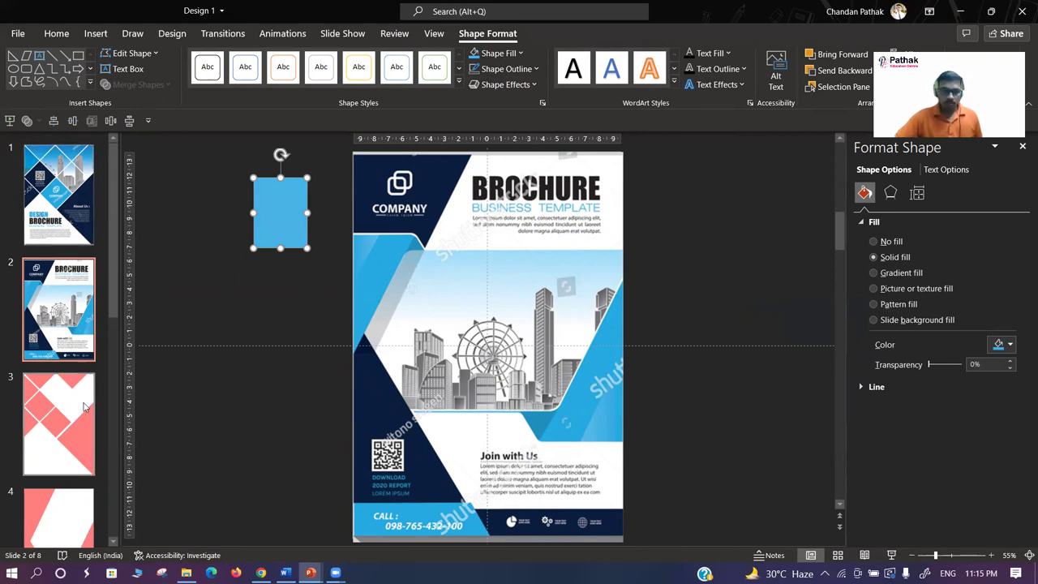
click(194, 317)
scroll(56, 369, down, 4)
scroll(55, 369, down, 1)
- Make all of slide 7's shapes fully opaque red at 0% transparency
click(56, 369)
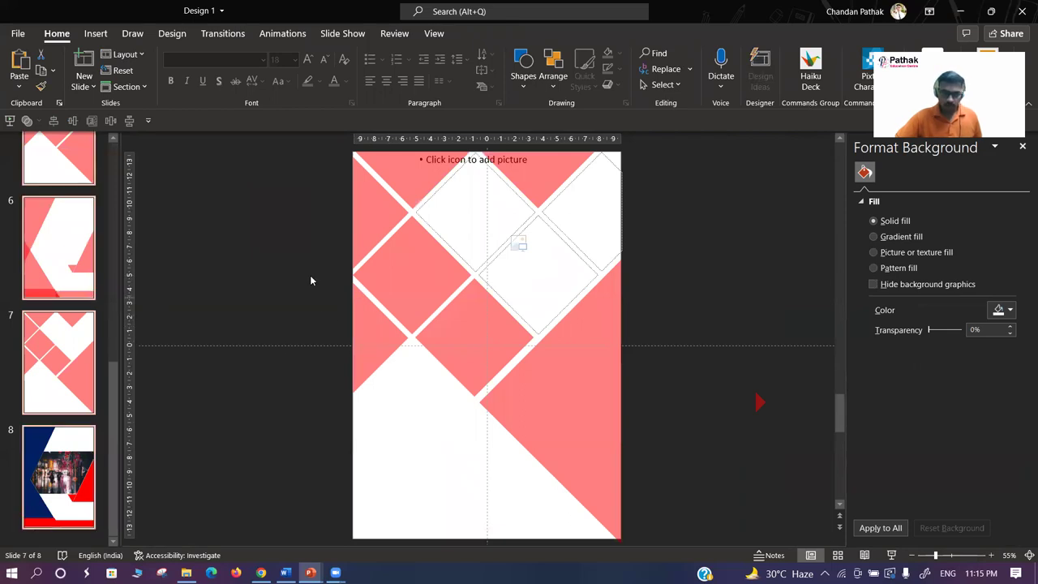
key(ctrl+a)
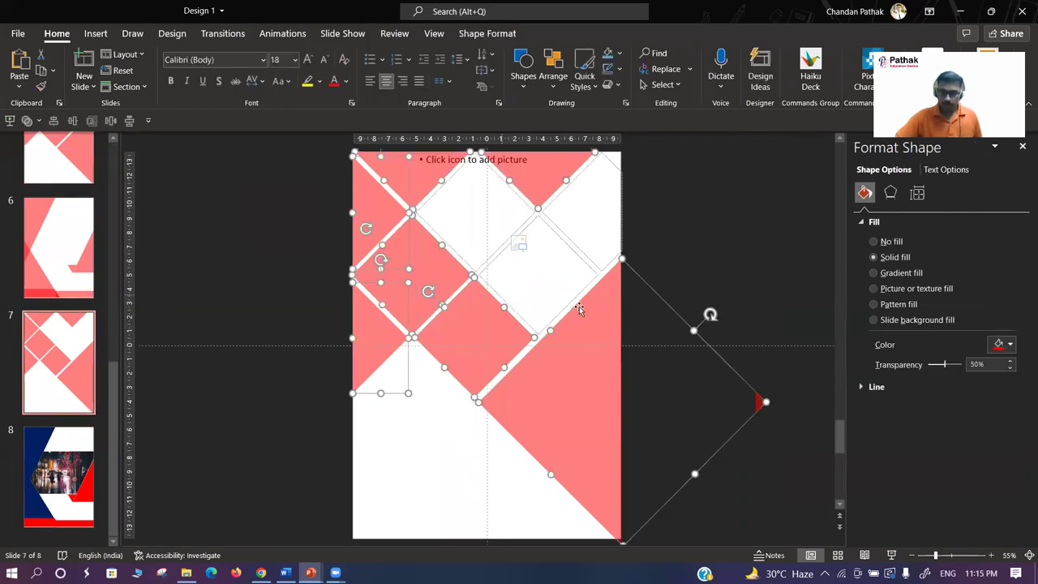
drag(946, 370, 905, 369)
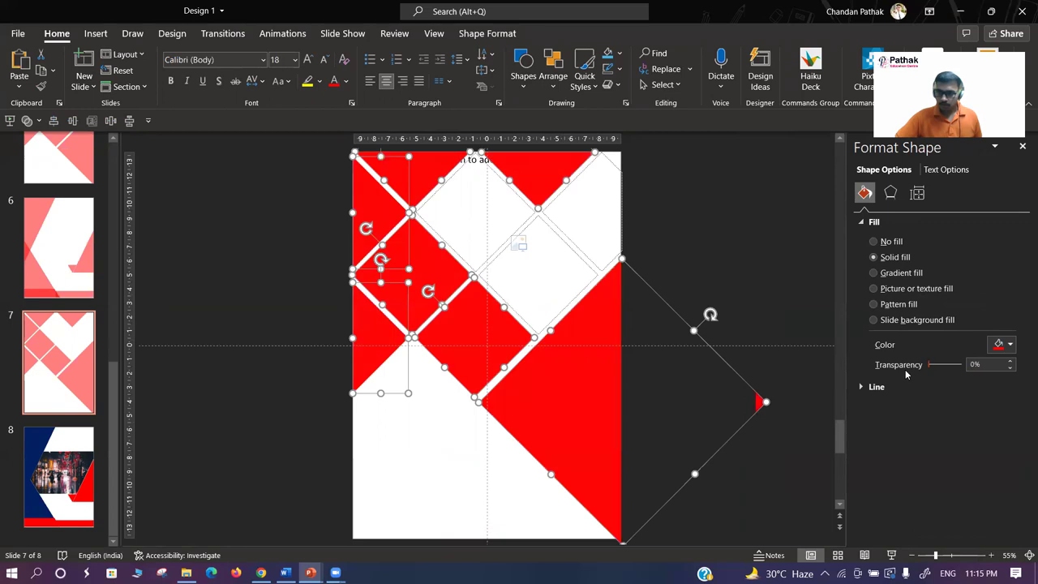
click(811, 308)
click(757, 403)
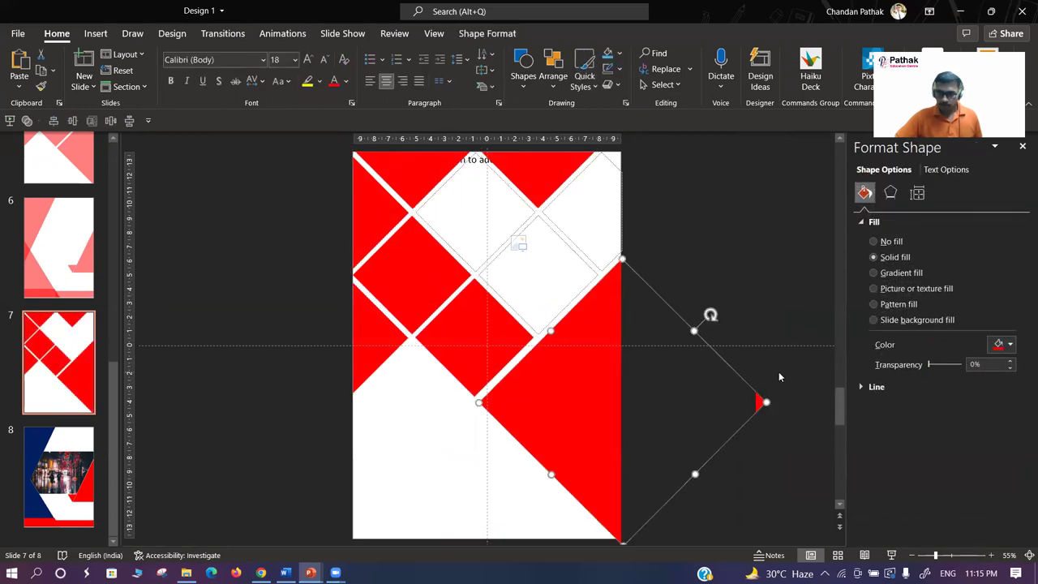
click(779, 376)
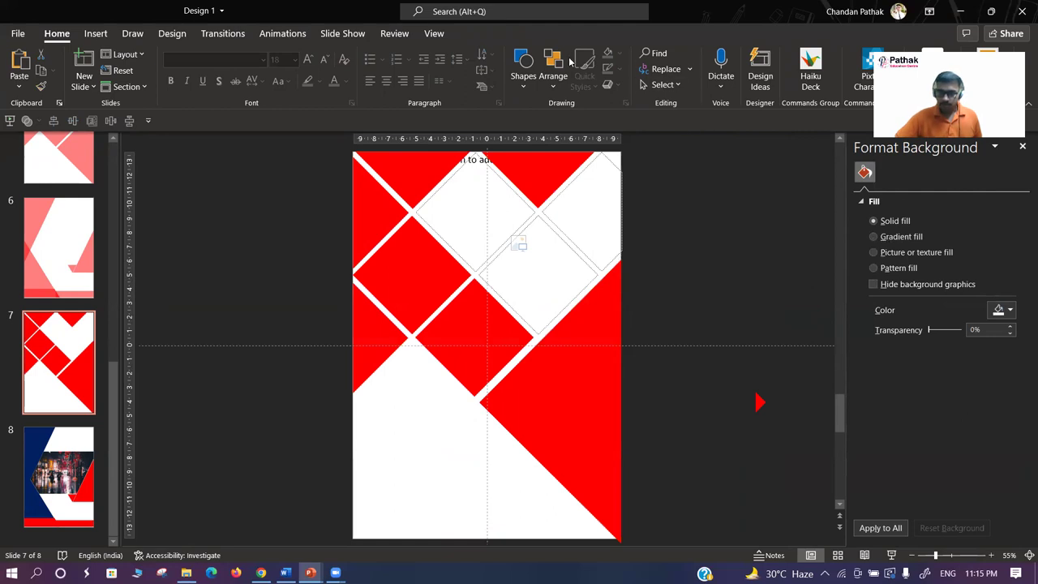
- Draw a rectangle covering the diamond's overhang beyond the slide's right edge
click(579, 392)
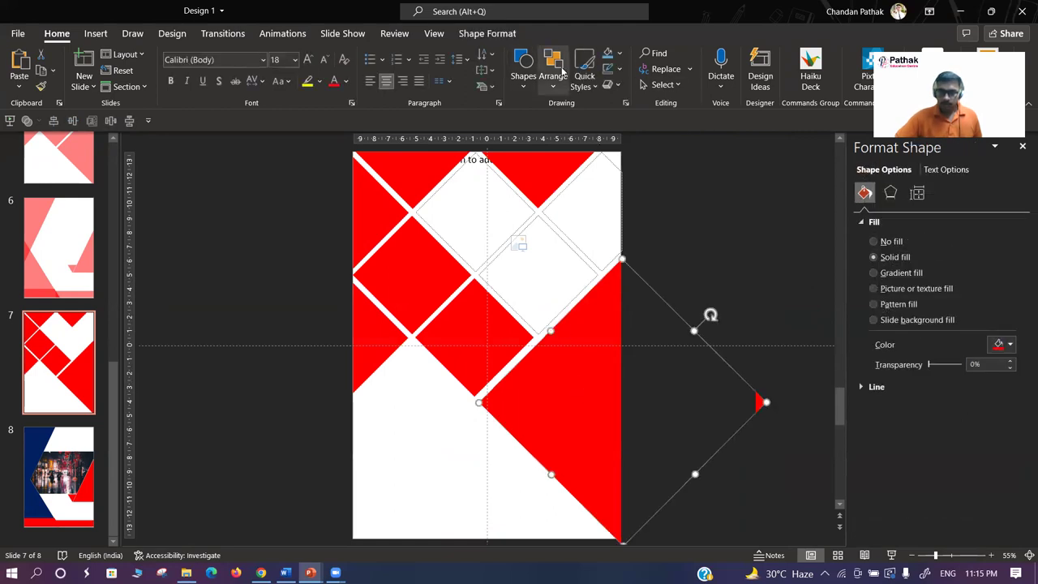
click(523, 69)
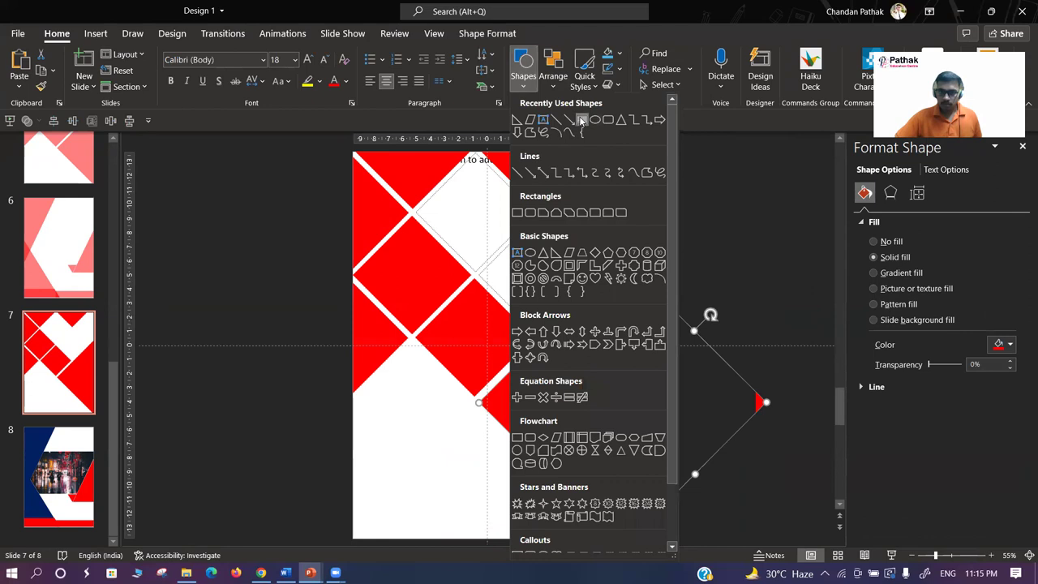
click(581, 120)
drag(630, 172, 780, 527)
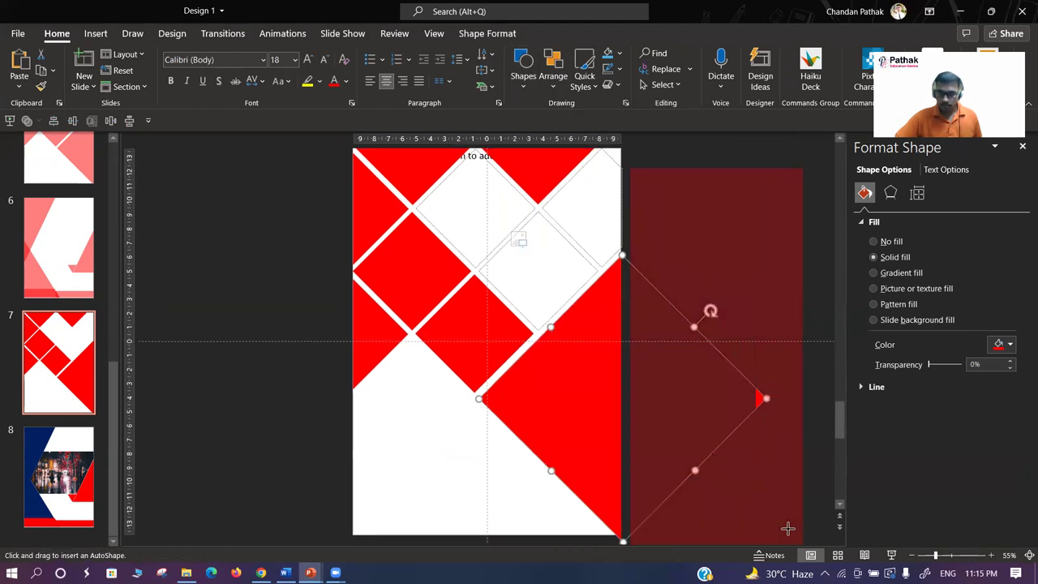
drag(630, 373, 621, 372)
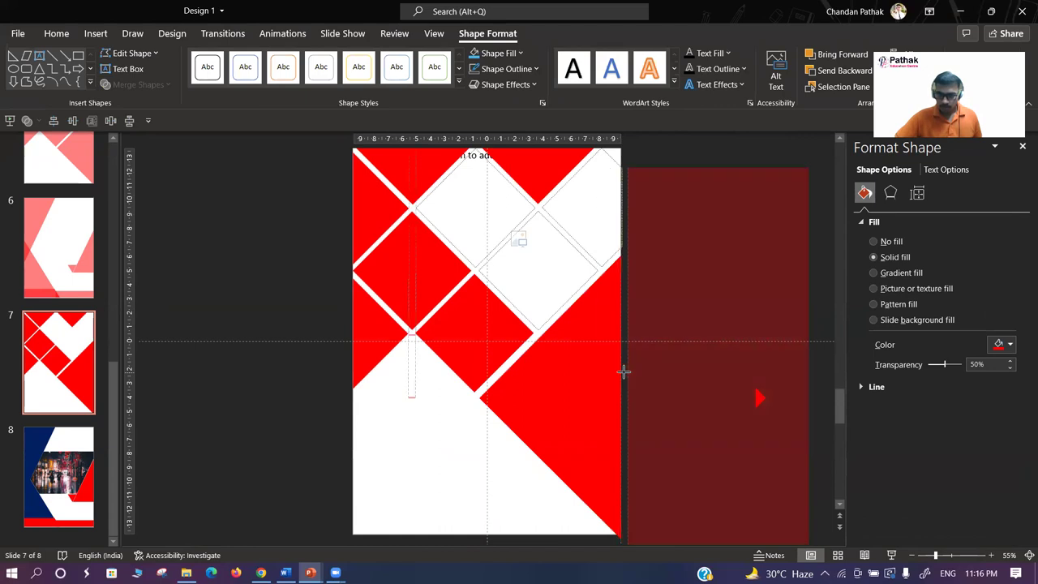
- Subtract the rectangle from the diamond so it sits flush with the slide edge
click(582, 387)
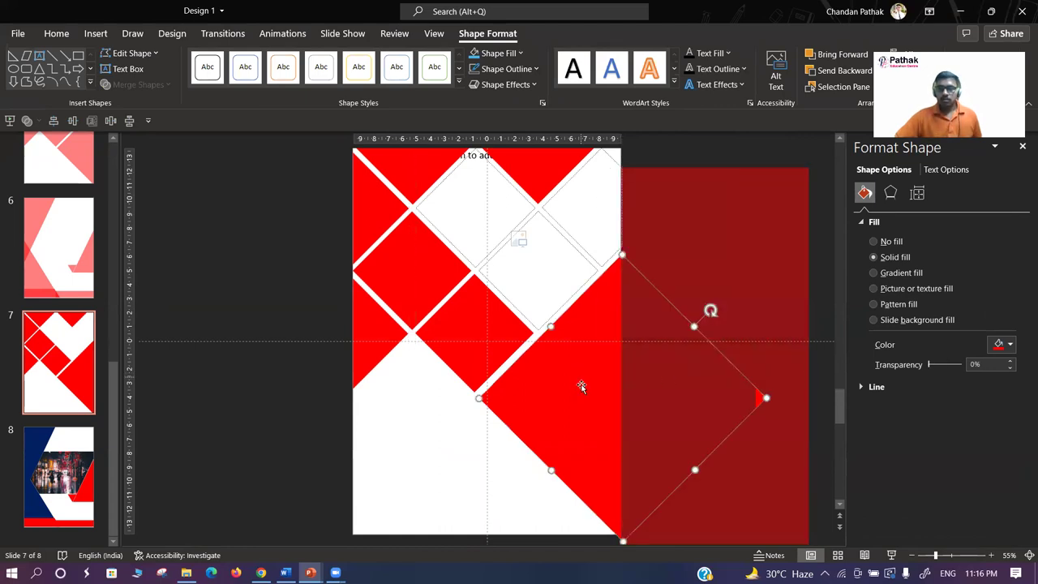
shift+click(746, 330)
click(138, 84)
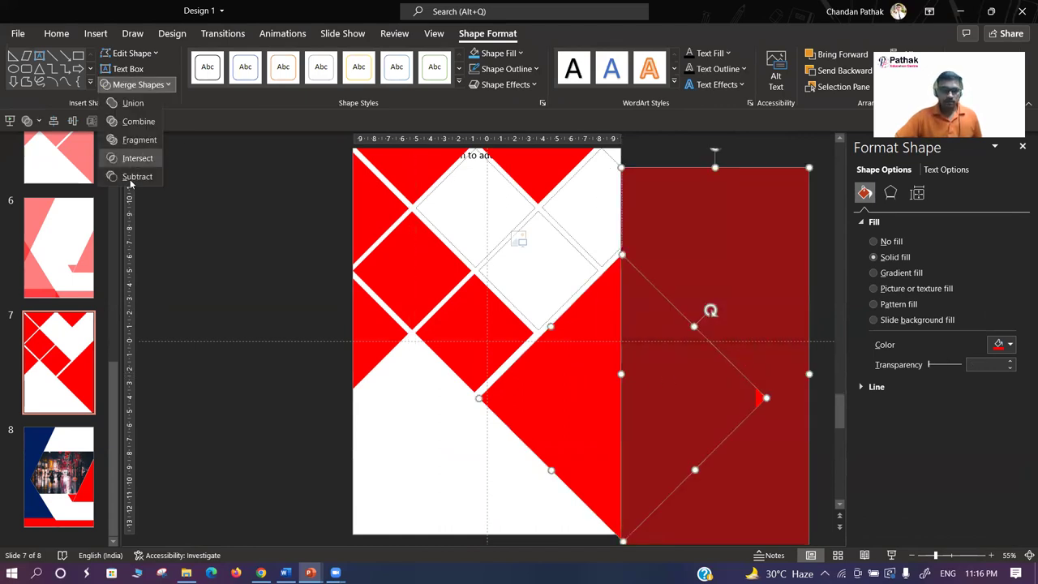
click(126, 177)
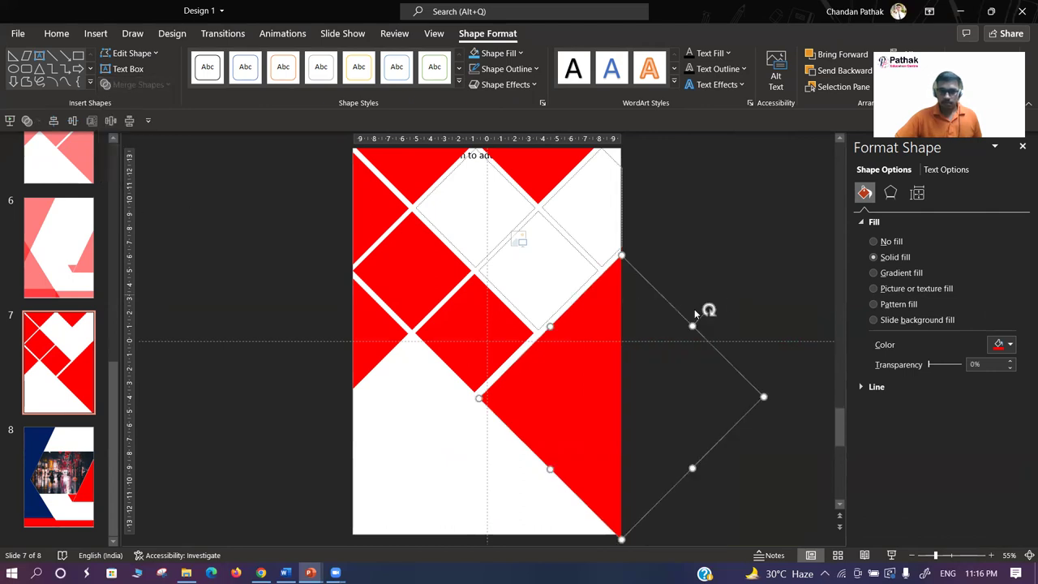
click(701, 251)
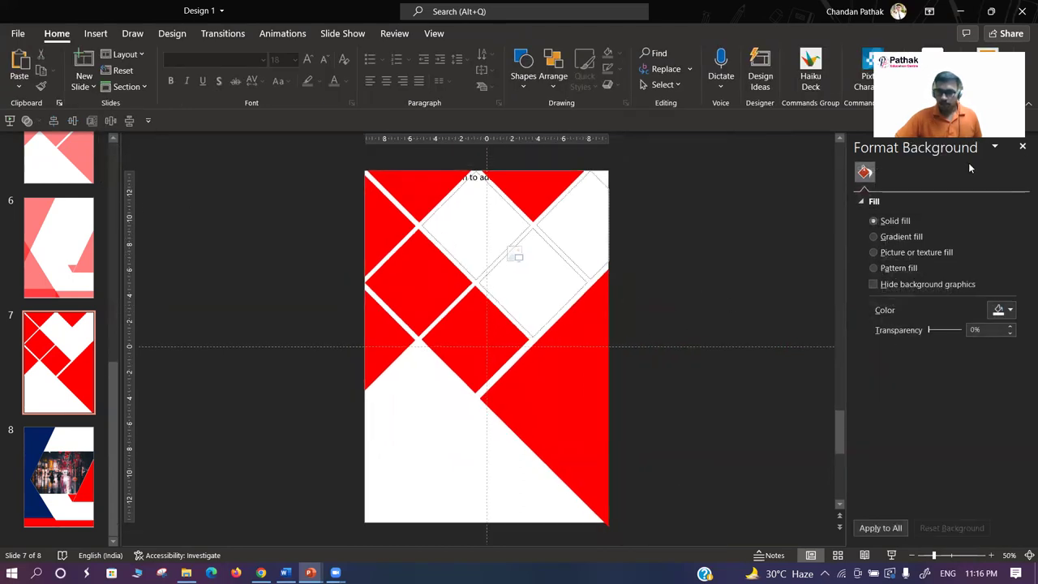
click(1022, 146)
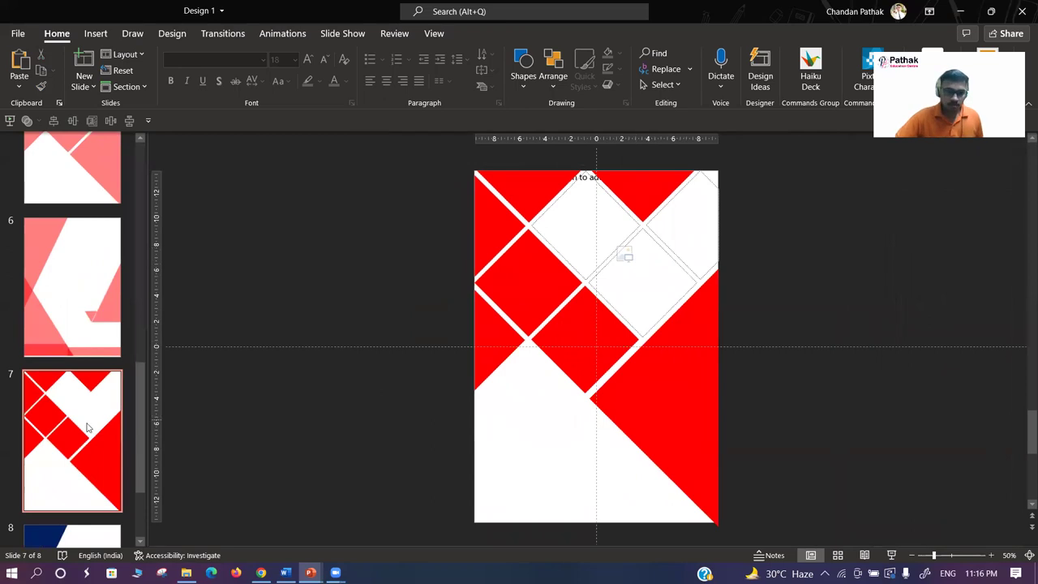
scroll(87, 428, down, 1)
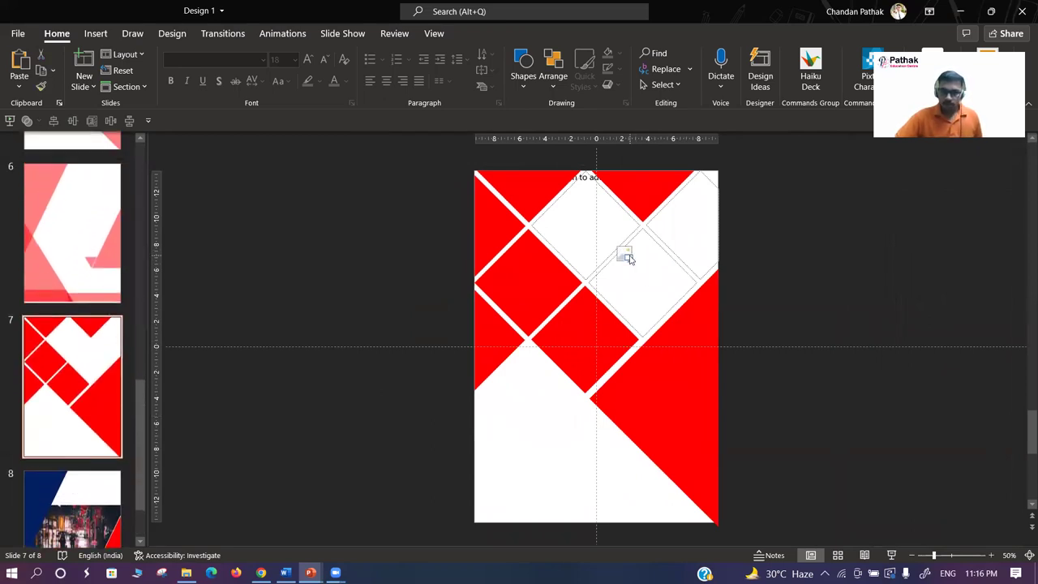
- On slide 8, fill the bottom-left red band with light blue
scroll(81, 454, down, 2)
click(73, 454)
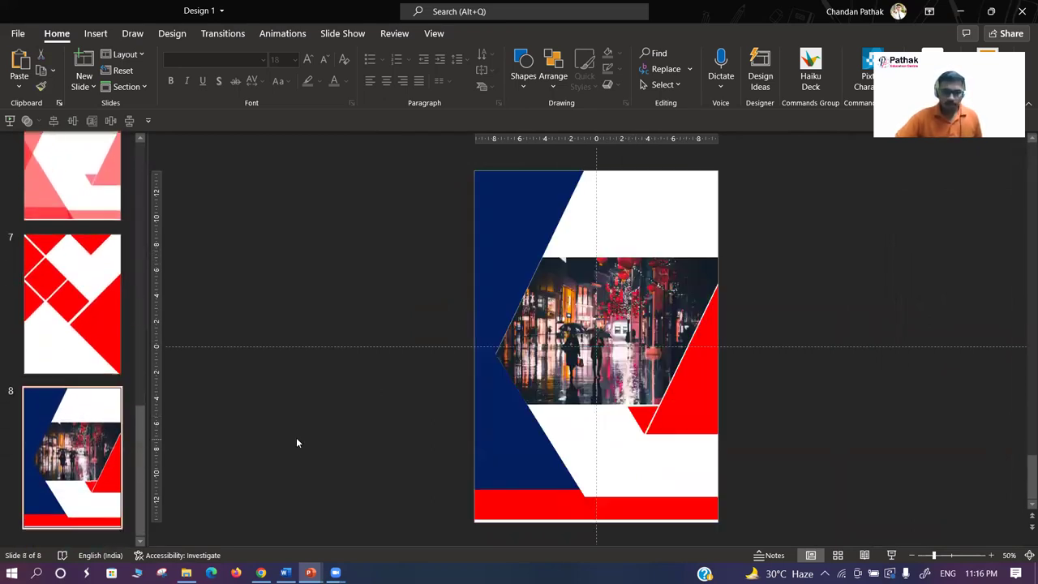
click(489, 503)
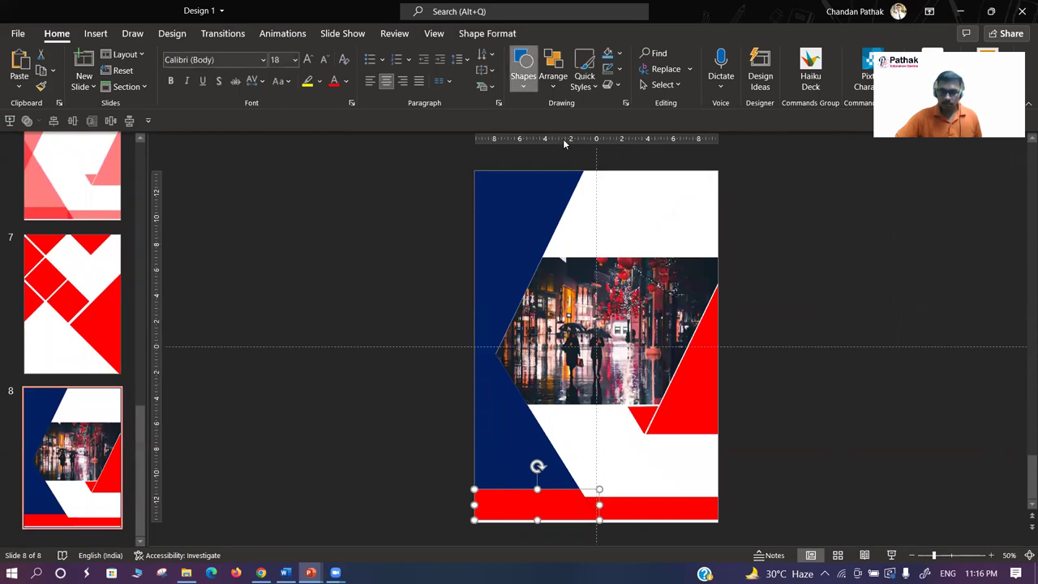
click(523, 66)
click(486, 33)
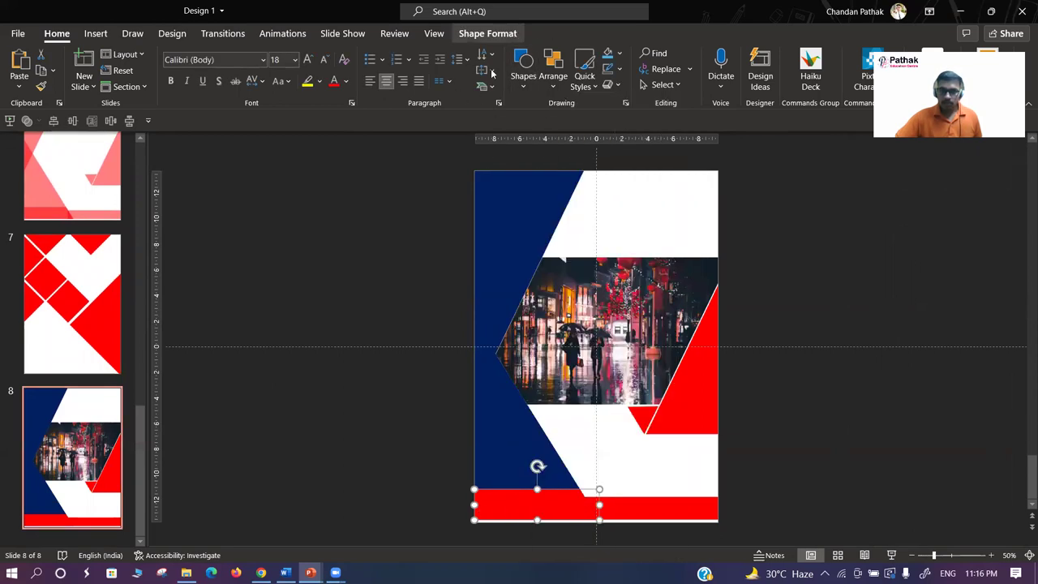
click(486, 33)
click(497, 53)
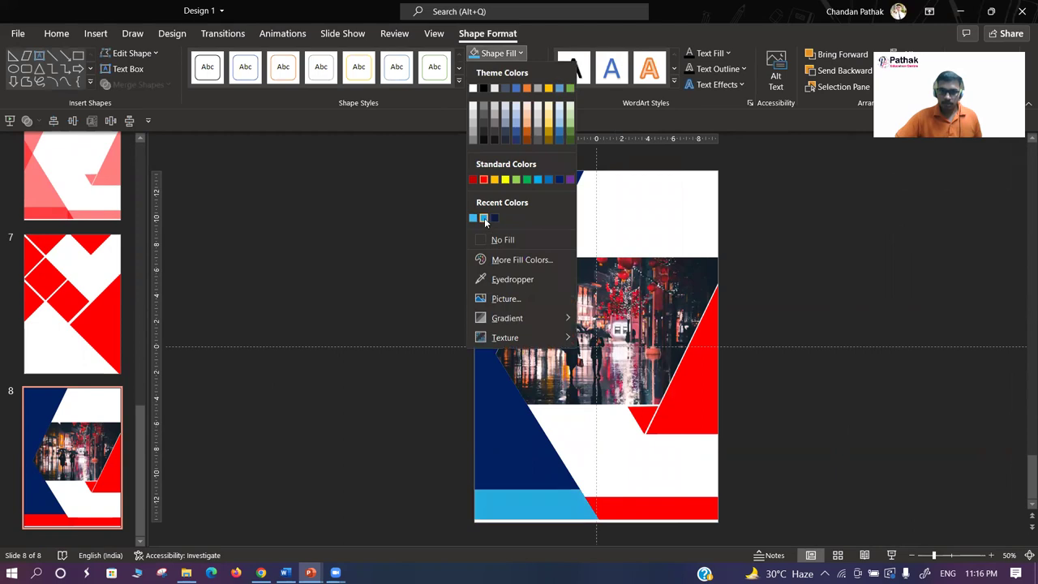
click(484, 219)
- Make the red strip along the bottom of the cover navy
click(651, 511)
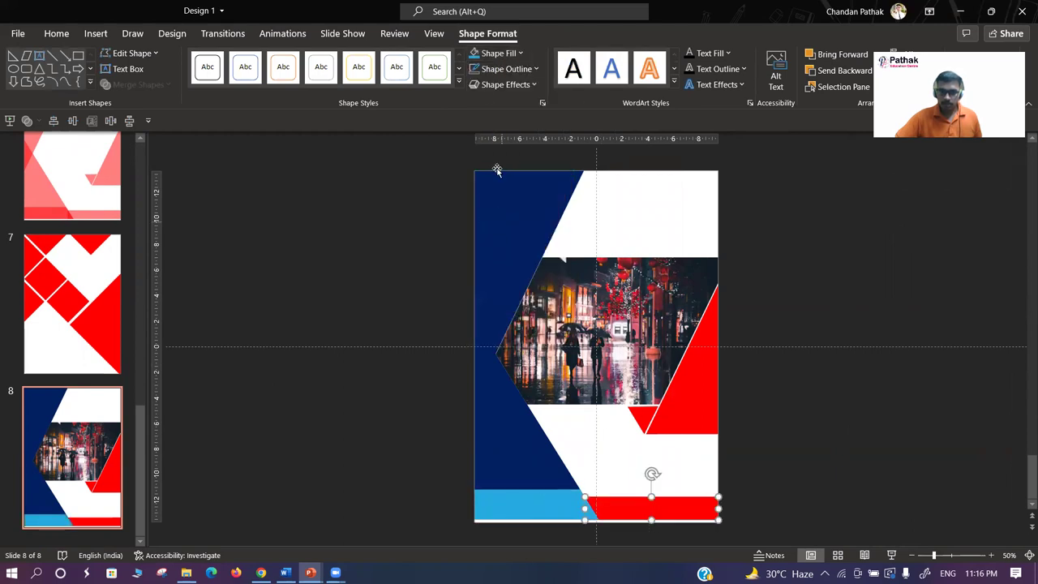
click(498, 52)
click(494, 219)
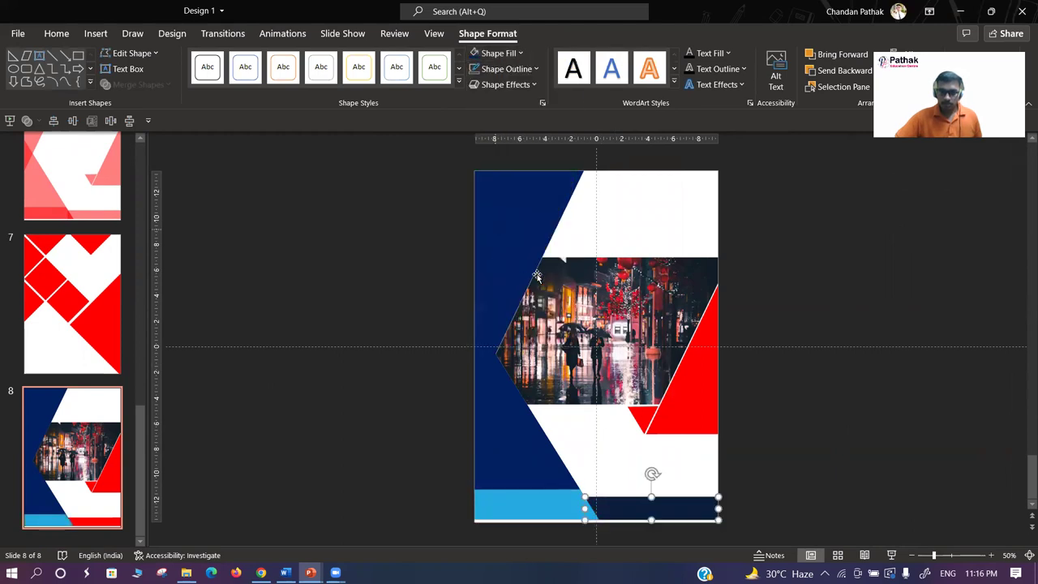
click(538, 276)
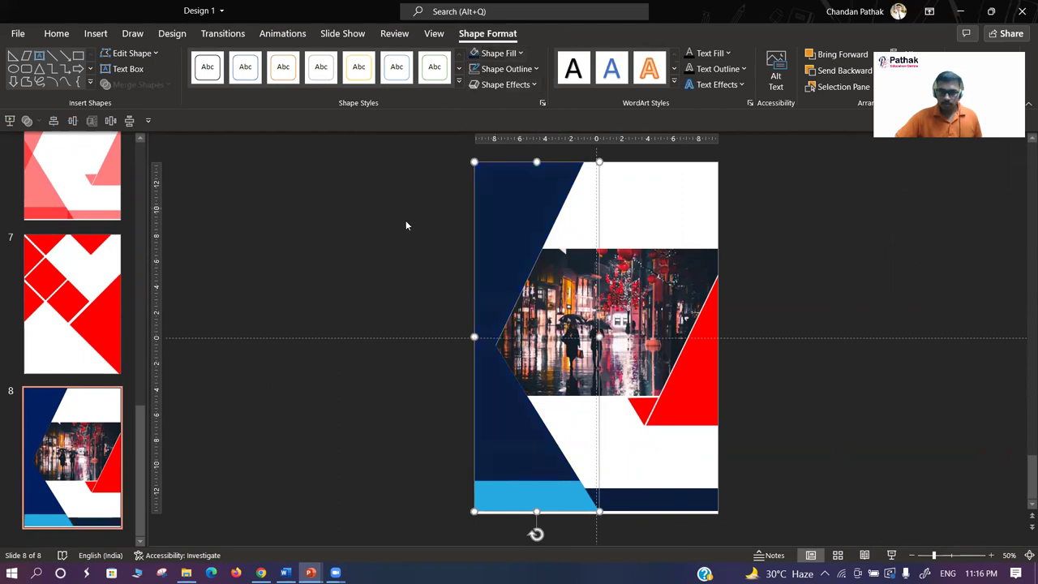
click(362, 230)
- Recolour the red triangle beside the photo with the recent light blue
click(688, 392)
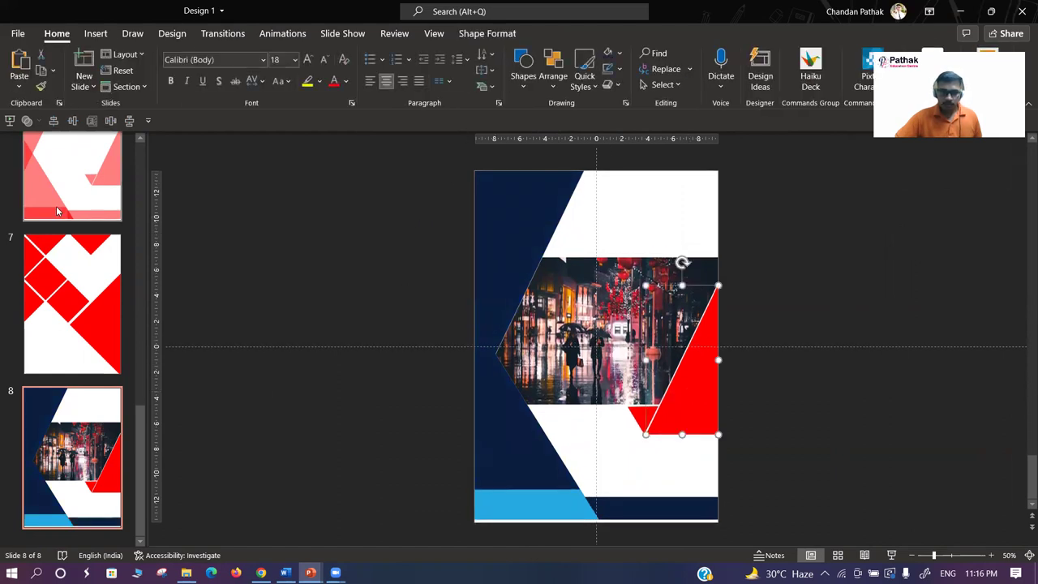
scroll(56, 211, up, 10)
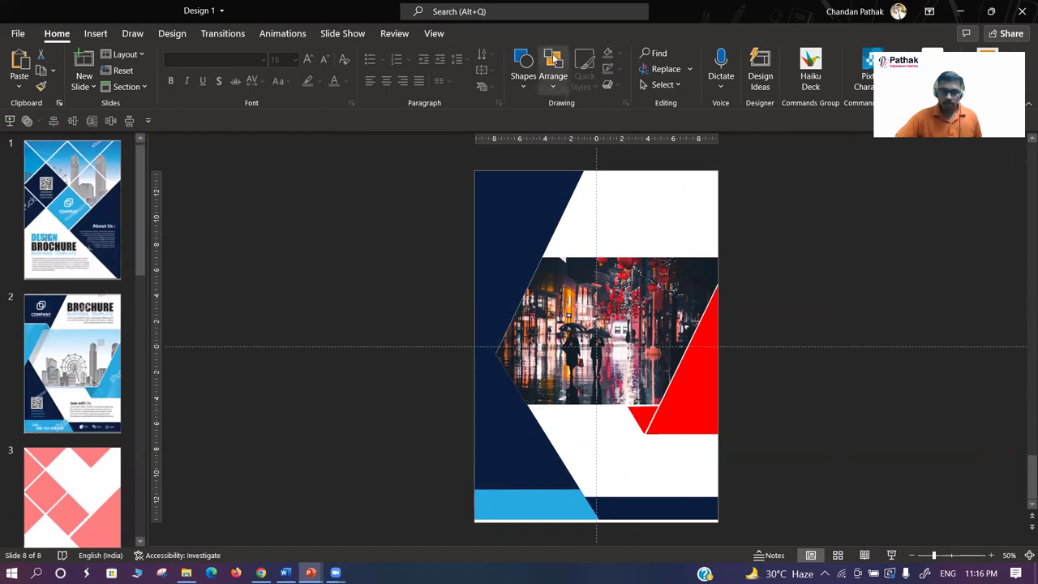
click(704, 364)
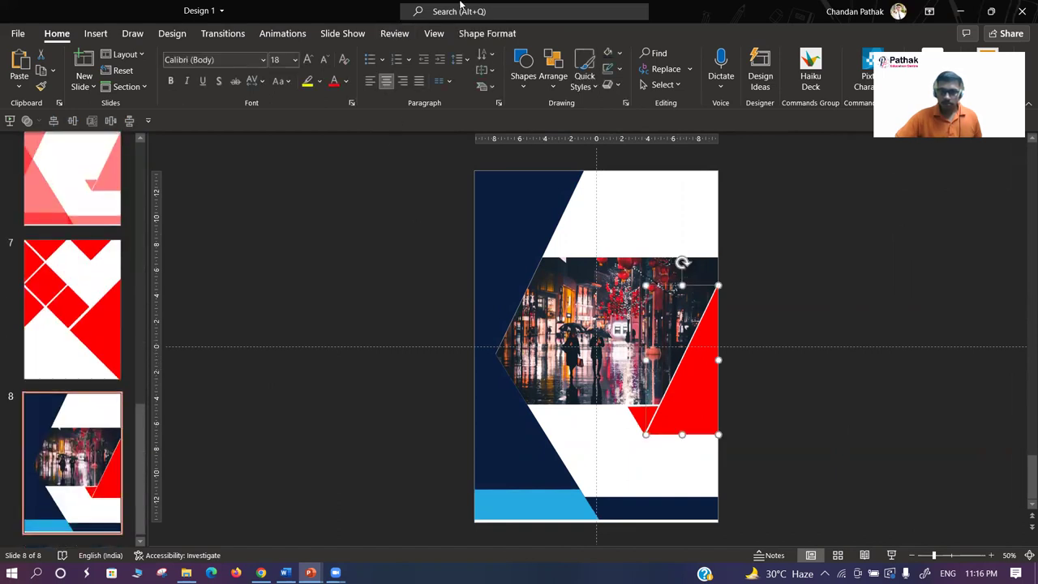
click(489, 34)
click(496, 53)
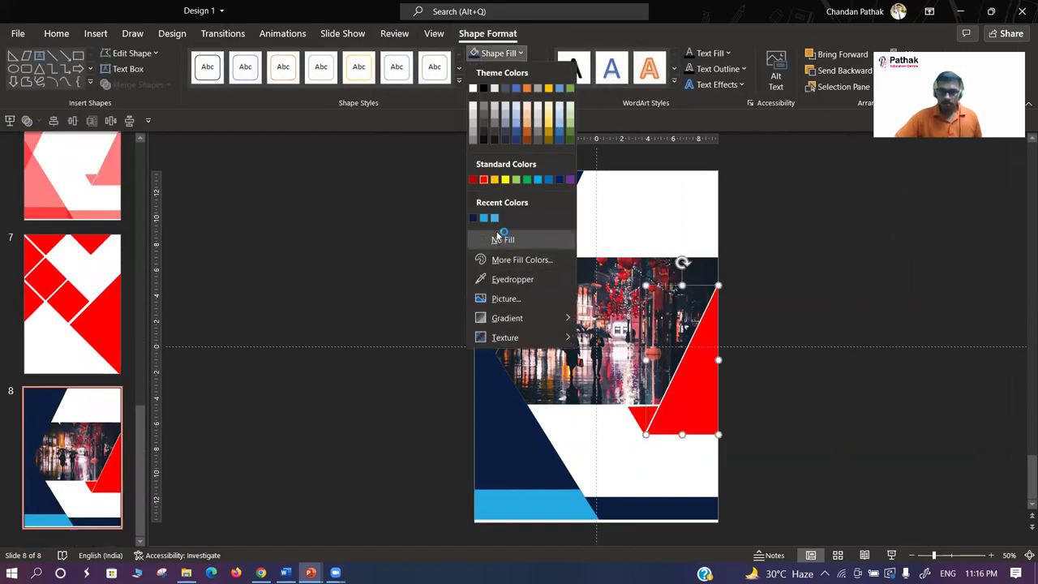
key(Escape)
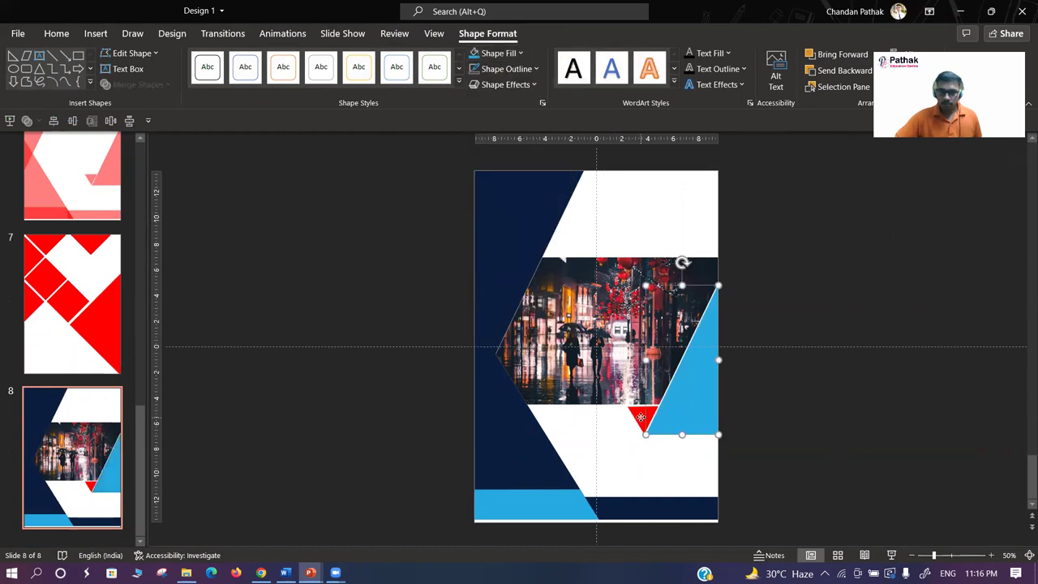
click(498, 54)
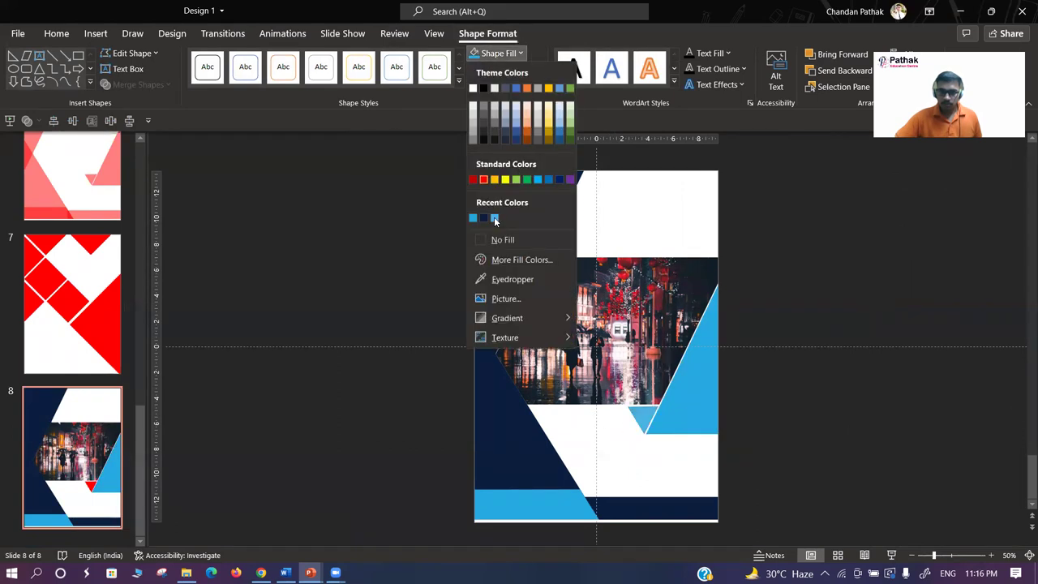
click(496, 219)
click(327, 295)
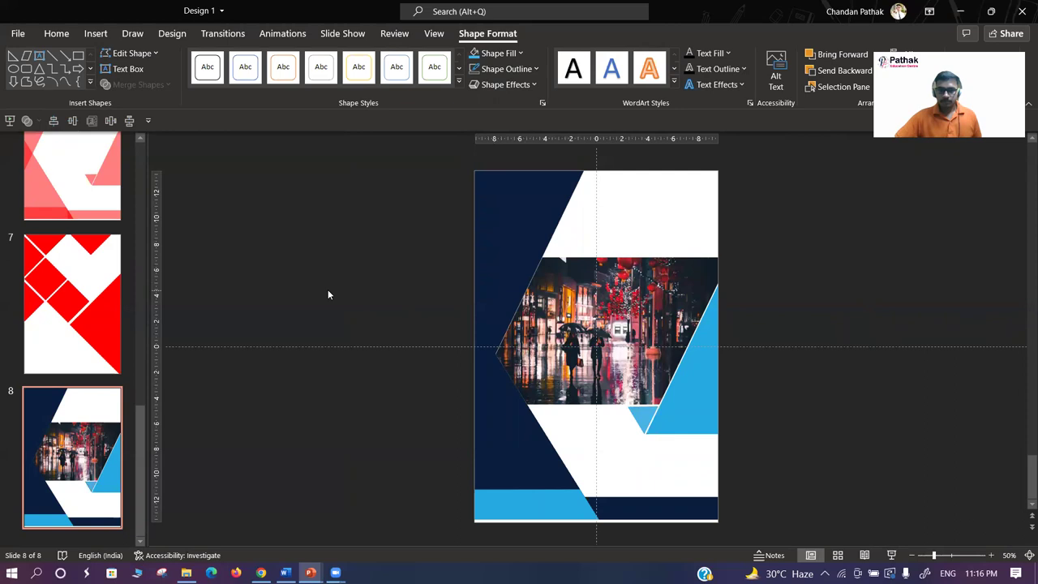
scroll(80, 301, up, 3)
scroll(80, 302, up, 4)
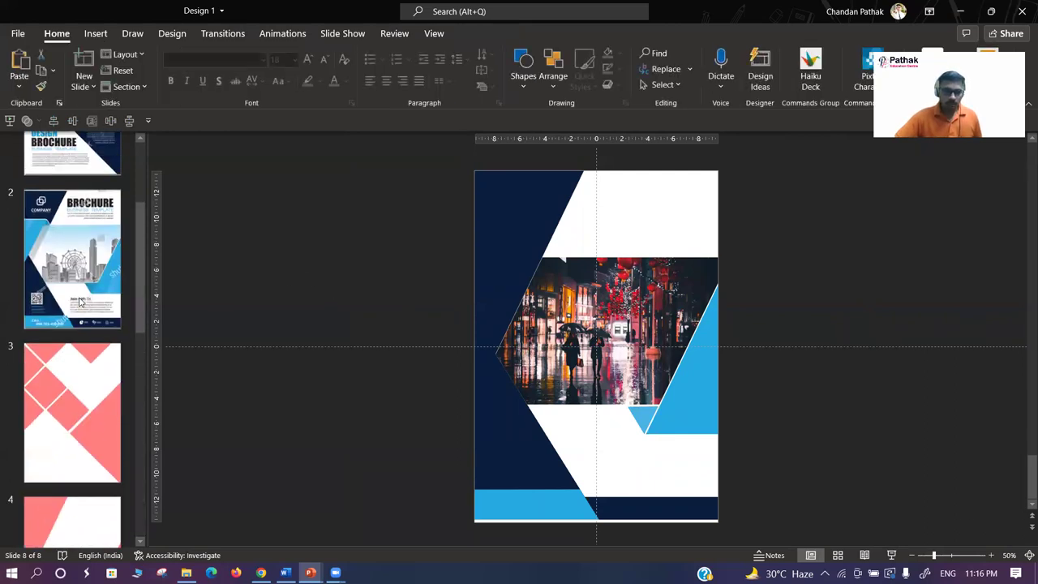
- Go to slide 2 and browse the shapes gallery without drawing anything
click(78, 286)
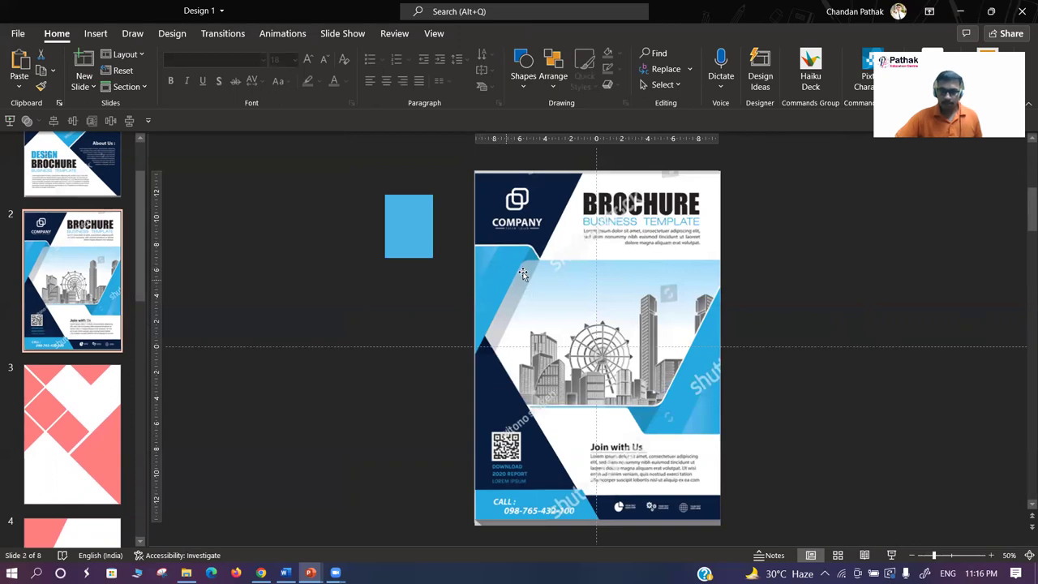
click(523, 72)
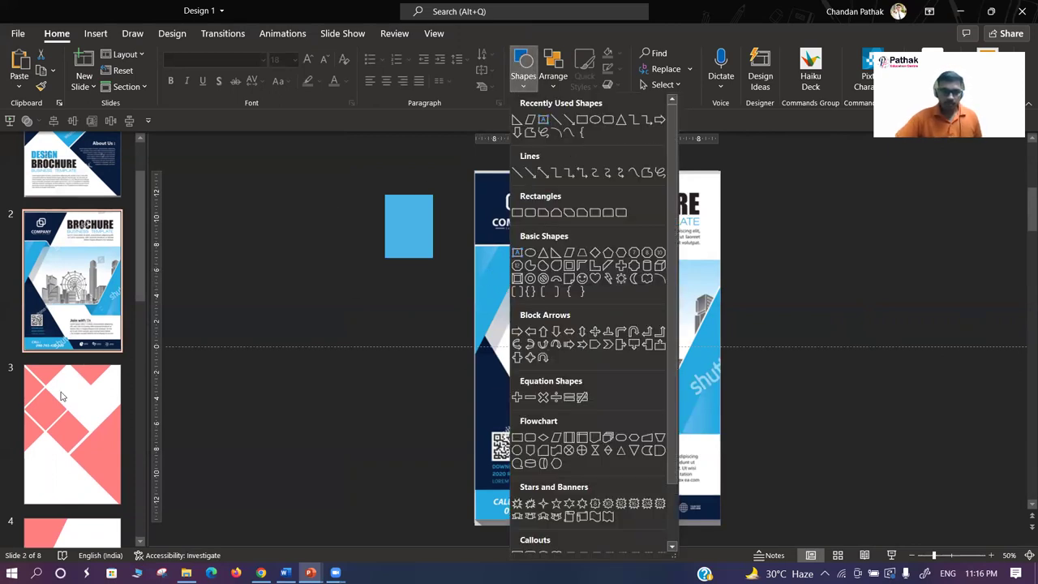
scroll(60, 395, down, 4)
scroll(57, 365, down, 2)
scroll(42, 273, down, 2)
click(315, 357)
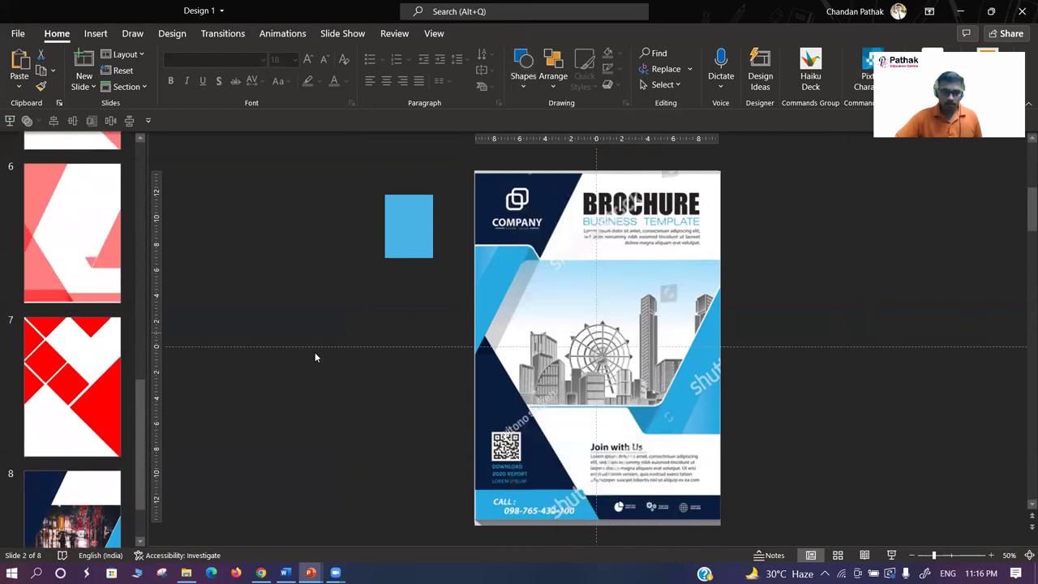
- Take the pink angled shape from slide 6 and paste it onto slide 2
click(73, 199)
click(534, 209)
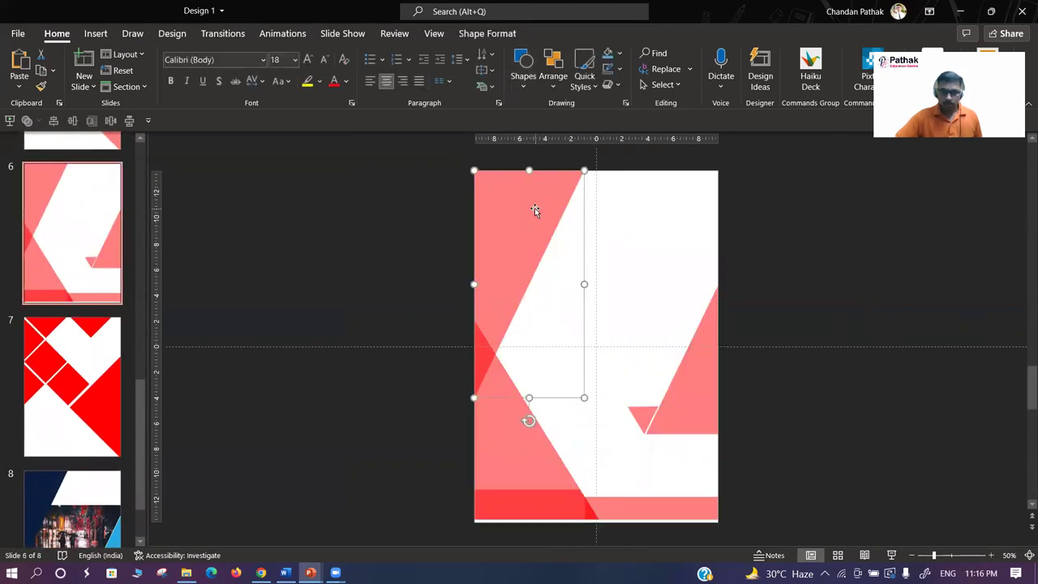
scroll(68, 209, up, 8)
scroll(53, 204, up, 2)
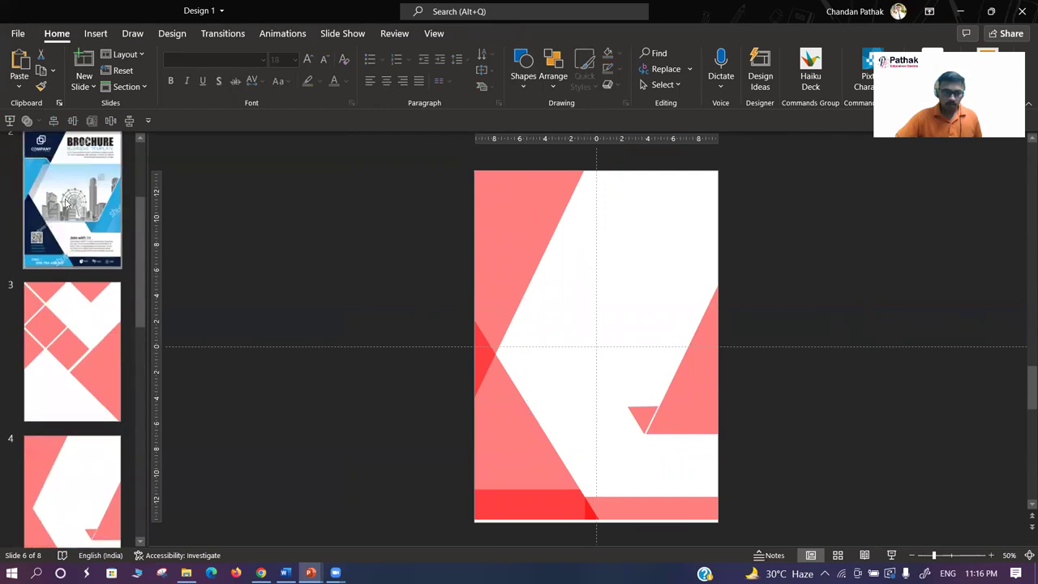
click(57, 210)
key(ctrl+v)
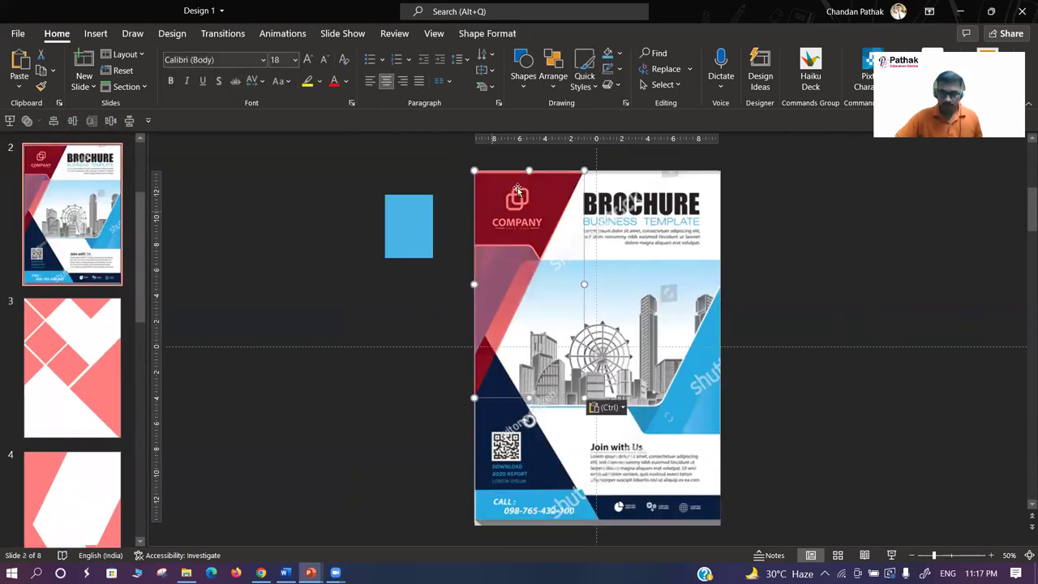
- Move the pasted shape over the left blue band and trim its height
drag(527, 176, 517, 243)
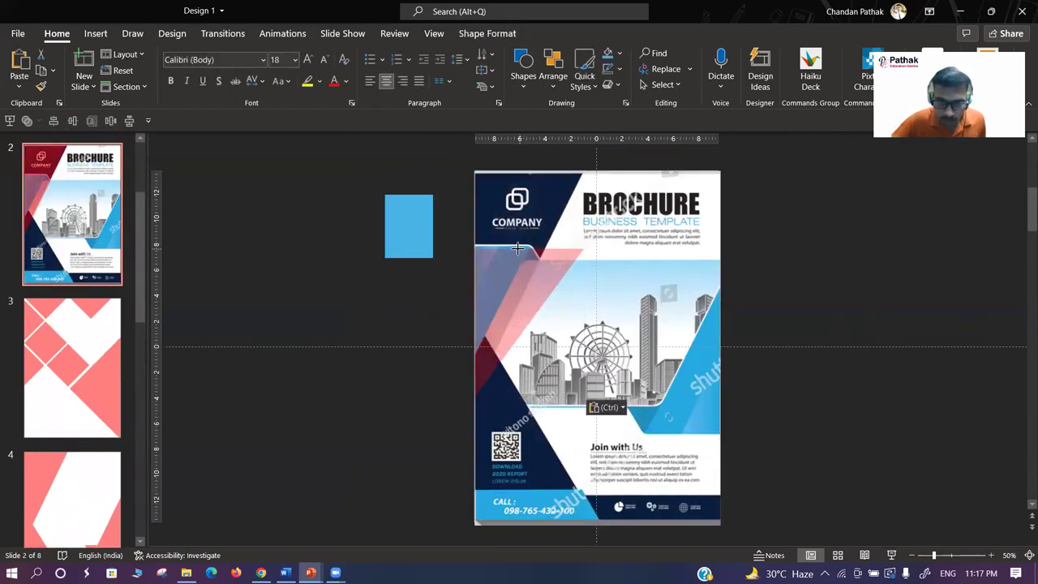
mouse_move(588, 321)
mouse_down()
mouse_move(548, 314)
mouse_move(504, 359)
mouse_up()
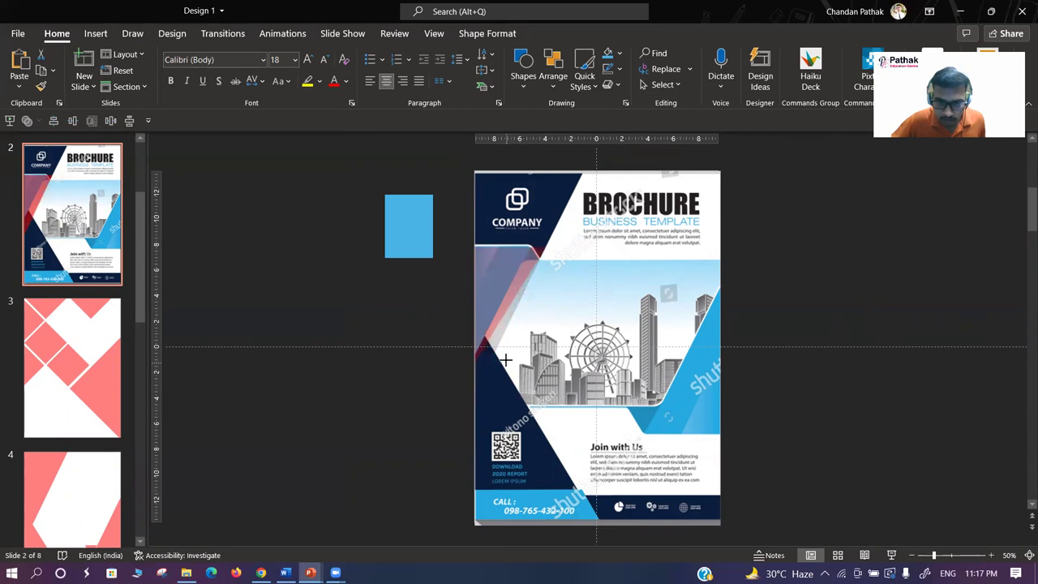
mouse_move(508, 355)
mouse_down()
mouse_move(534, 274)
mouse_move(533, 298)
mouse_up()
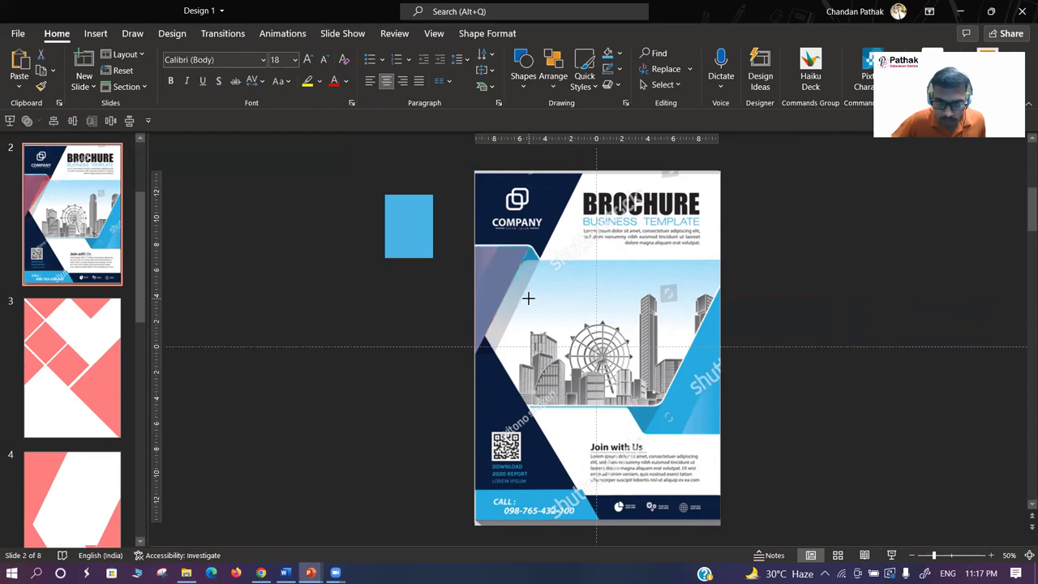
drag(531, 299, 531, 298)
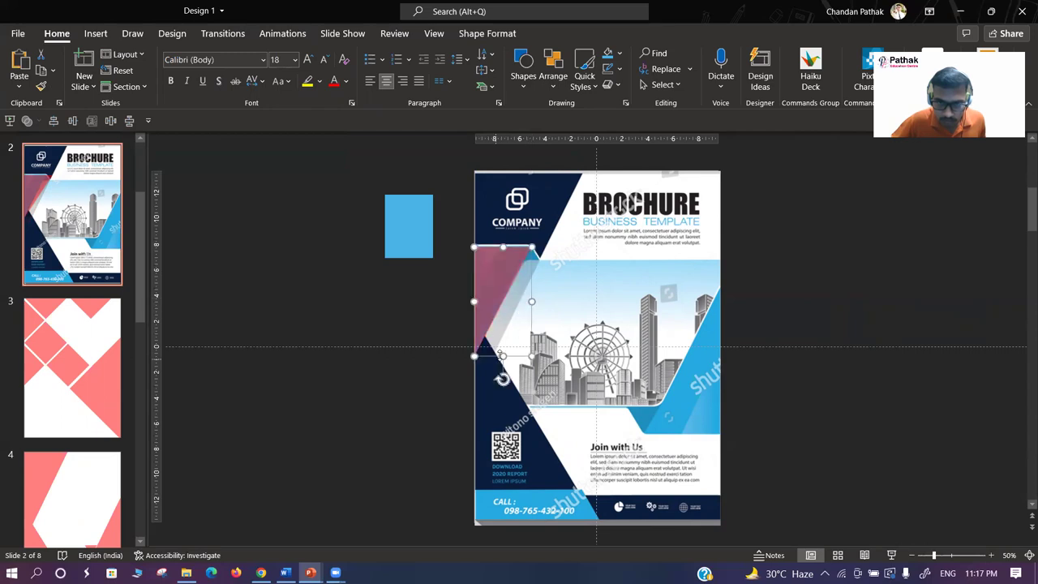
scroll(489, 332, up, 5)
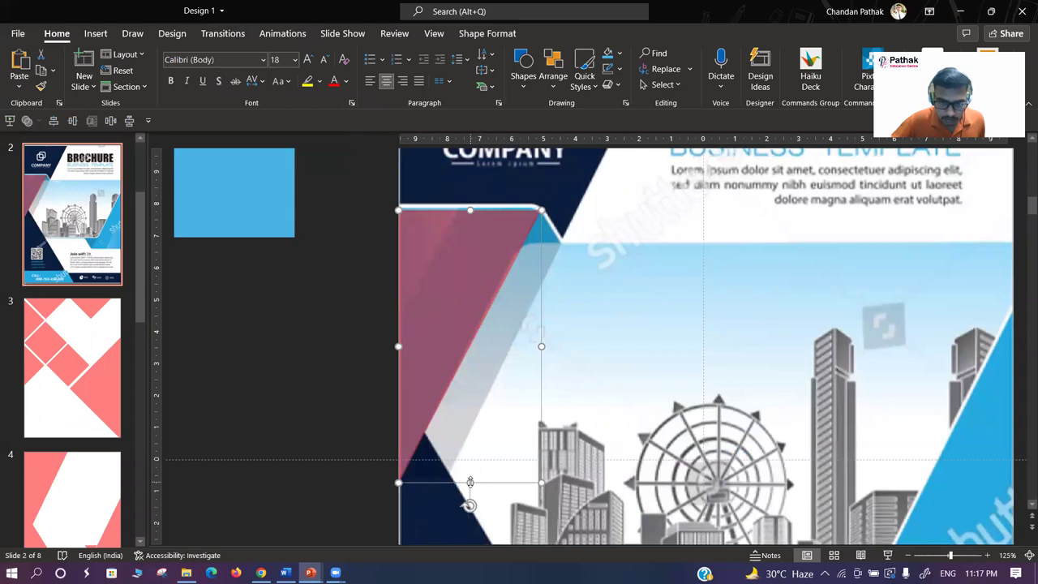
drag(470, 482, 470, 480)
drag(540, 346, 537, 346)
drag(468, 211, 464, 209)
drag(449, 248, 448, 248)
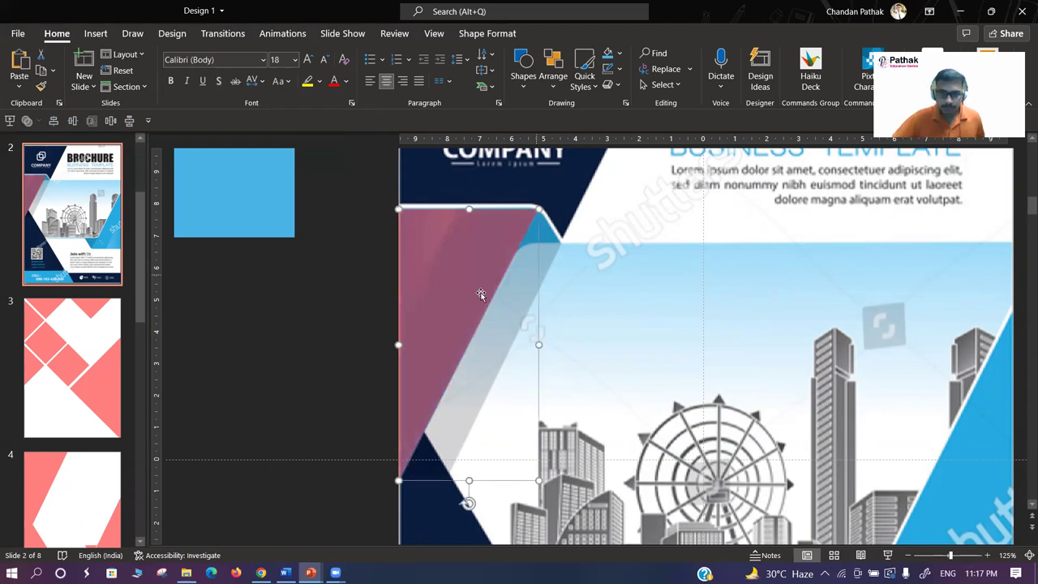
- Delete the trial red shape from slide 2
key(Delete)
scroll(69, 377, down, 2)
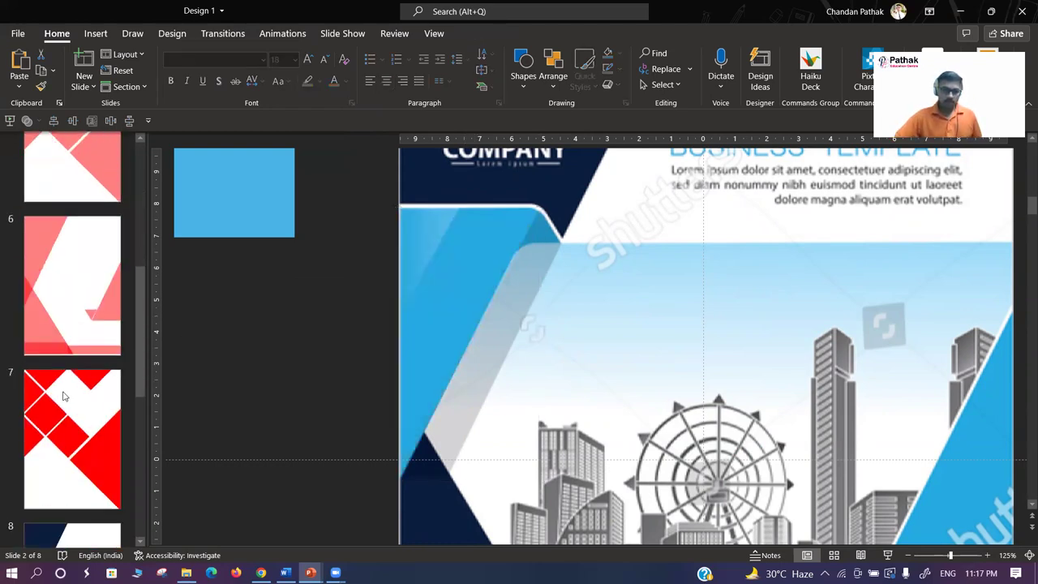
scroll(69, 377, down, 1)
scroll(67, 375, down, 1)
scroll(67, 374, up, 2)
scroll(67, 374, down, 4)
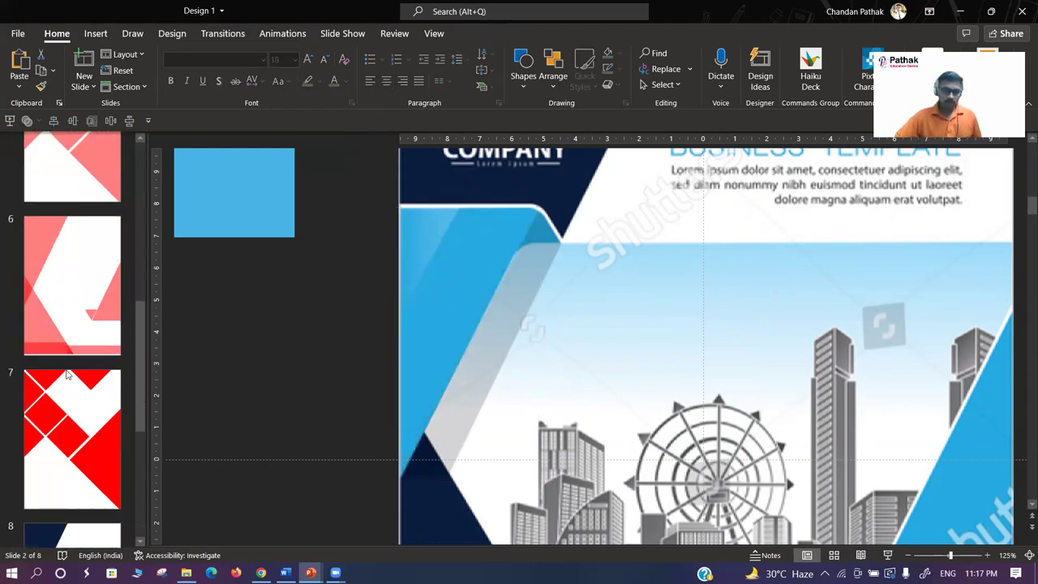
- Paste the angled shape onto slide 8 and set its fill transparency to 0%
click(68, 414)
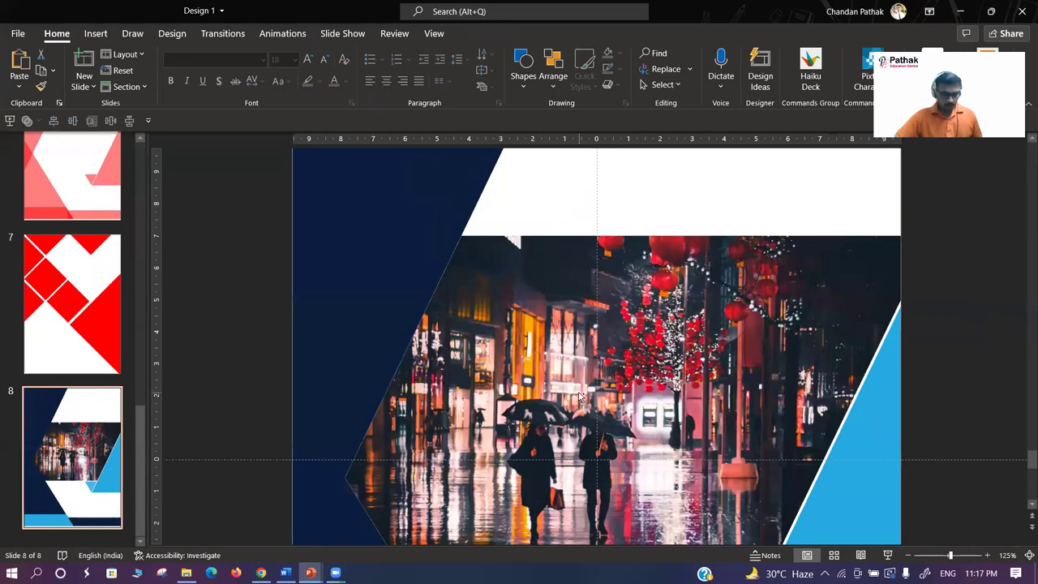
key(ctrl+v)
scroll(422, 353, down, 2)
scroll(422, 353, down, 2)
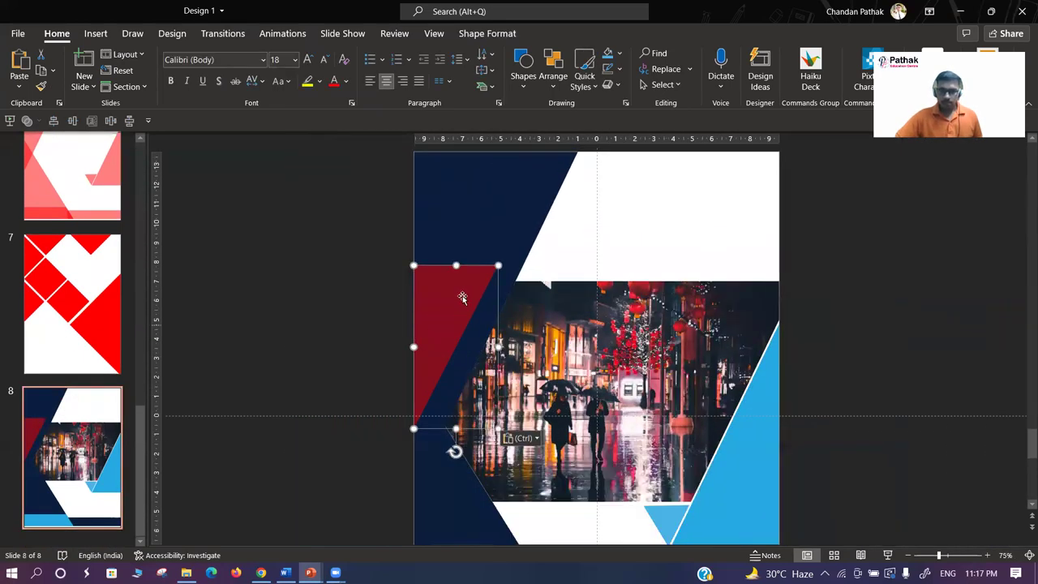
click(487, 33)
click(542, 103)
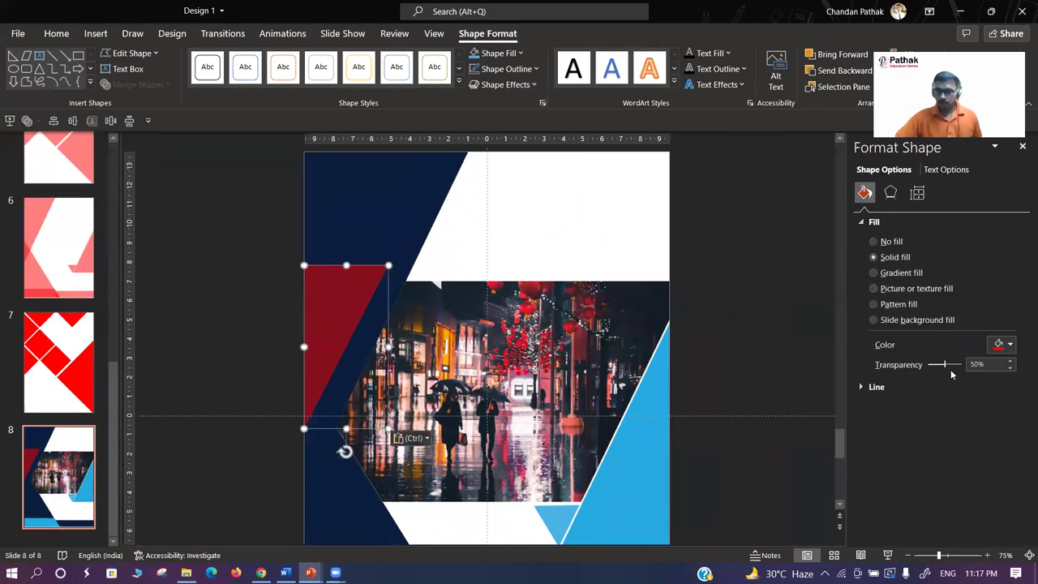
key(Up)
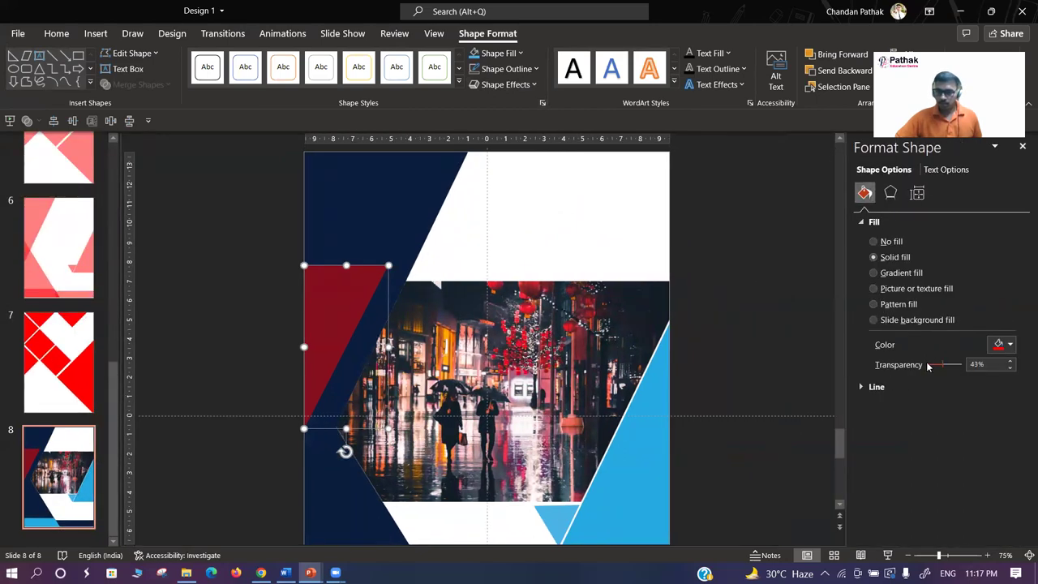
drag(928, 367, 898, 369)
click(1022, 146)
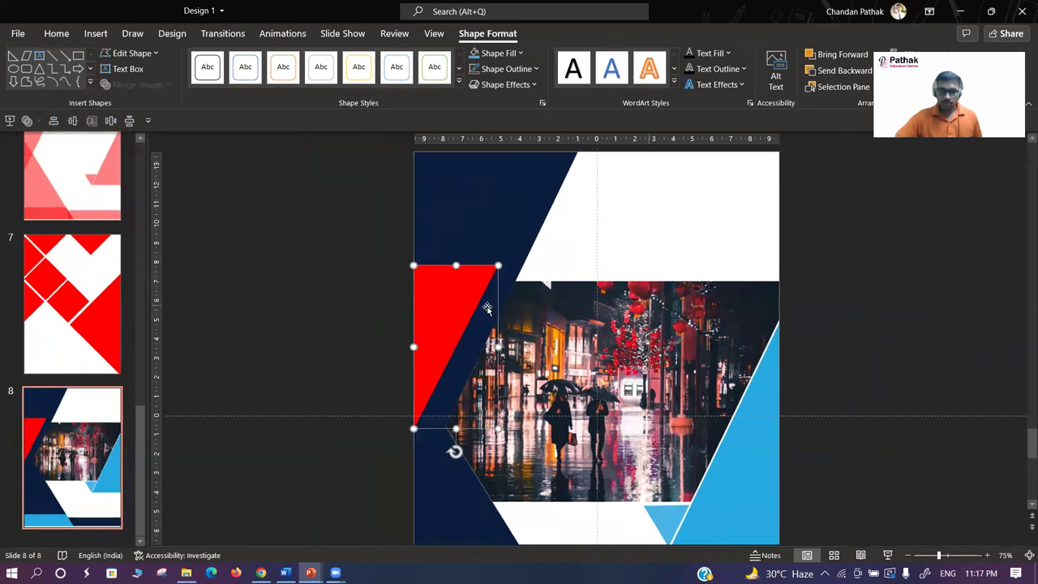
- Fill the pasted angled shape with the recent light blue
click(506, 55)
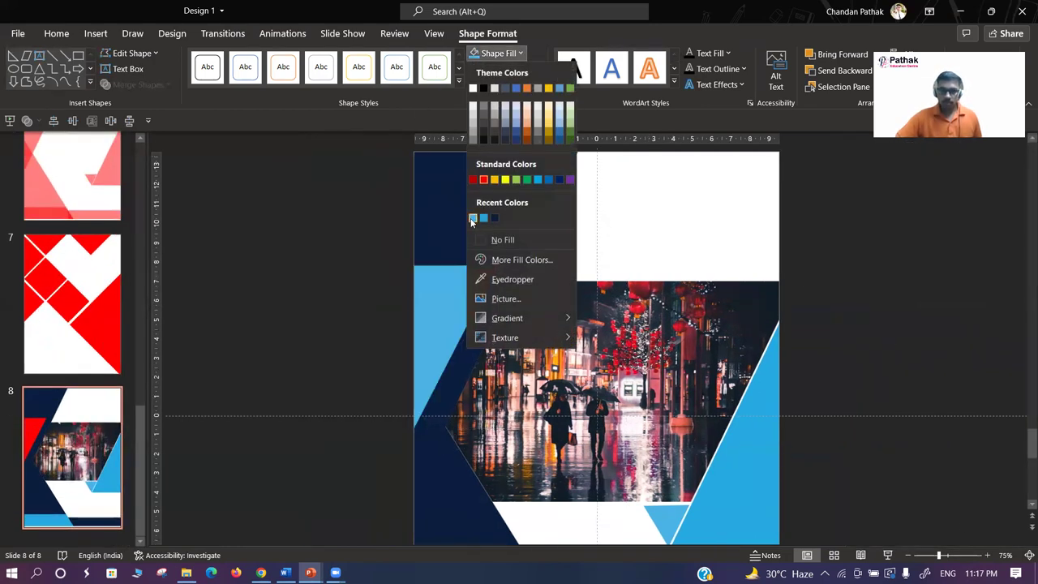
click(474, 220)
ctrl+scroll(297, 313, down, 1)
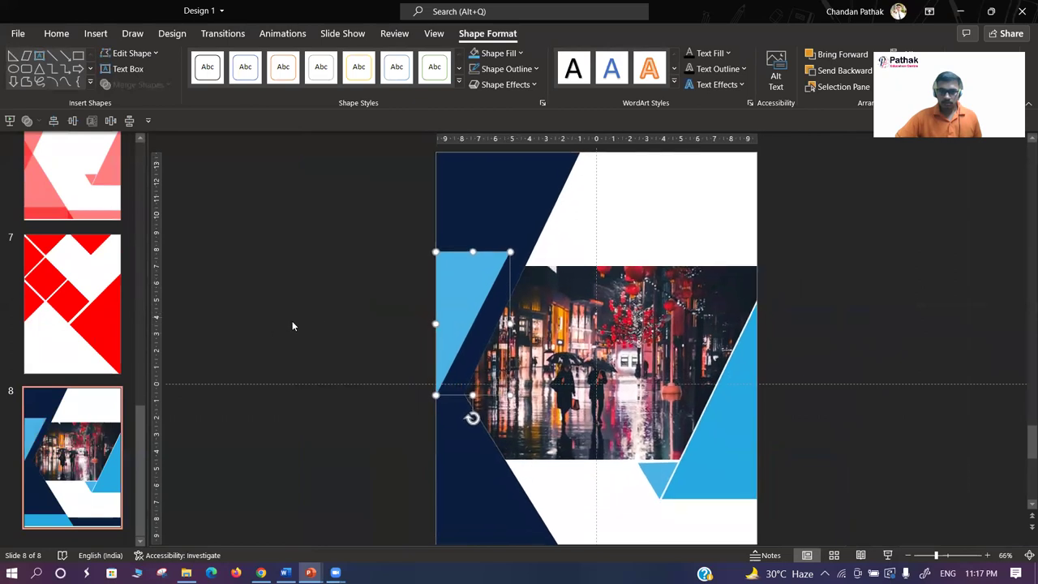
ctrl+scroll(301, 312, down, 1)
click(312, 296)
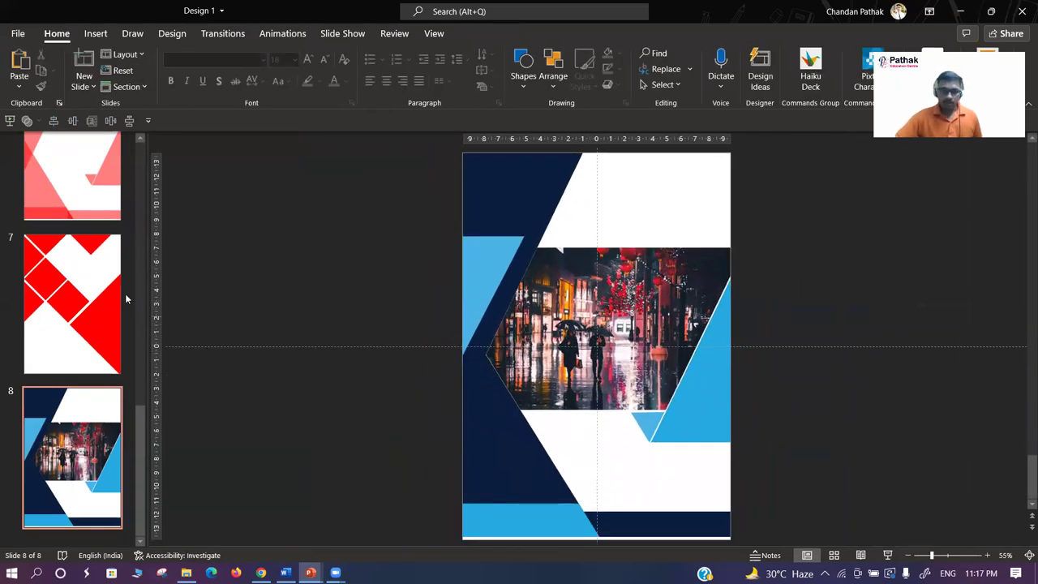
scroll(67, 428, up, 3)
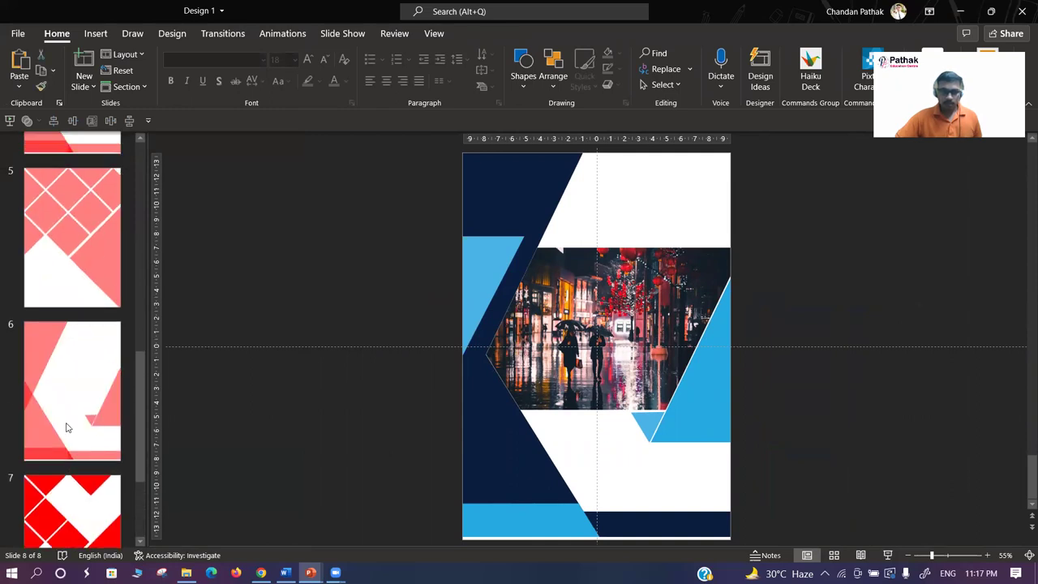
scroll(67, 427, up, 3)
scroll(68, 427, up, 3)
scroll(68, 428, up, 3)
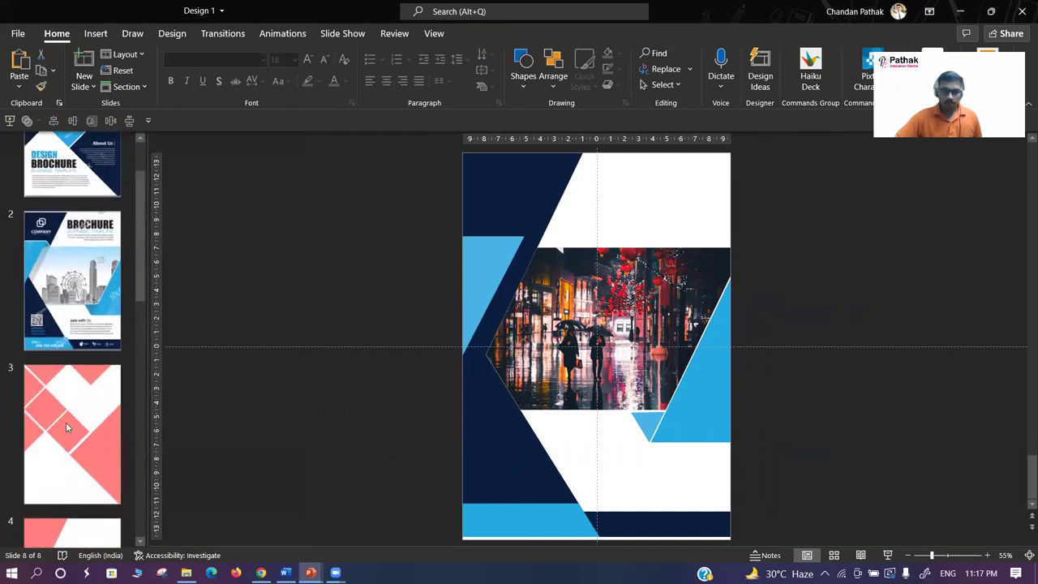
scroll(66, 424, down, 2)
scroll(66, 425, up, 2)
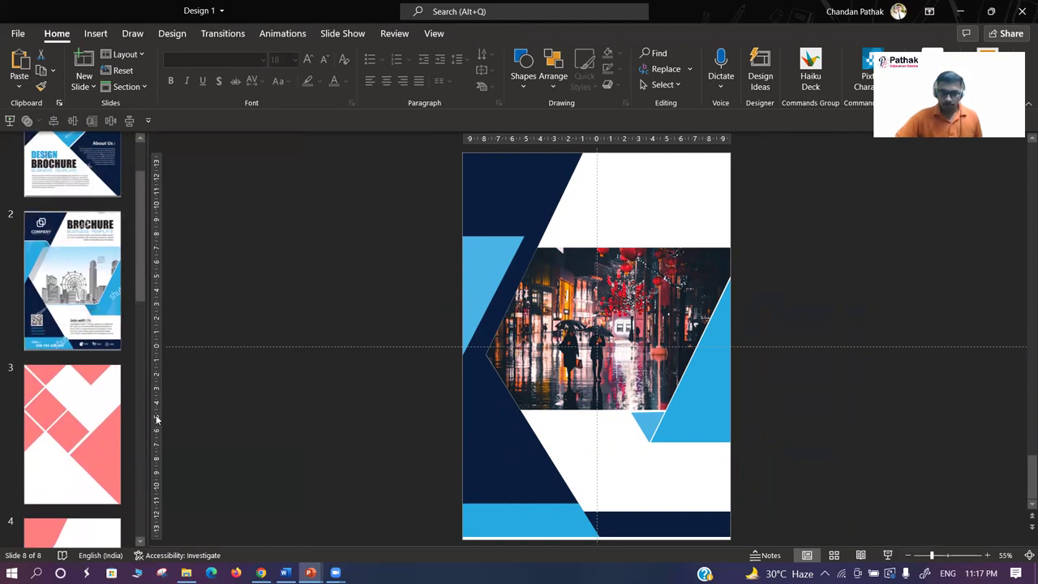
- Draw a red rectangle over the left side of the city-night photo
click(523, 69)
click(583, 121)
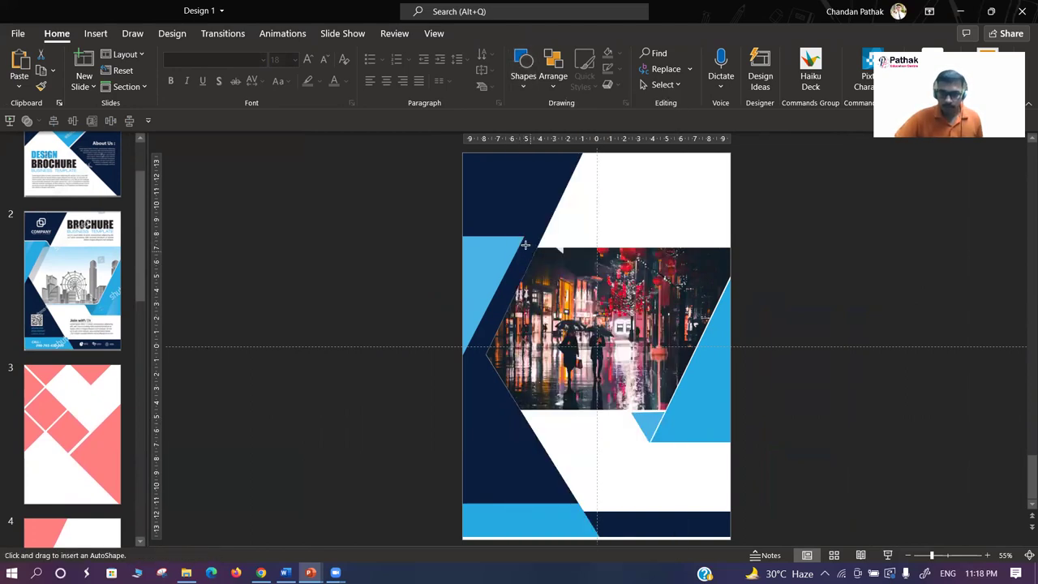
scroll(73, 284, up, 2)
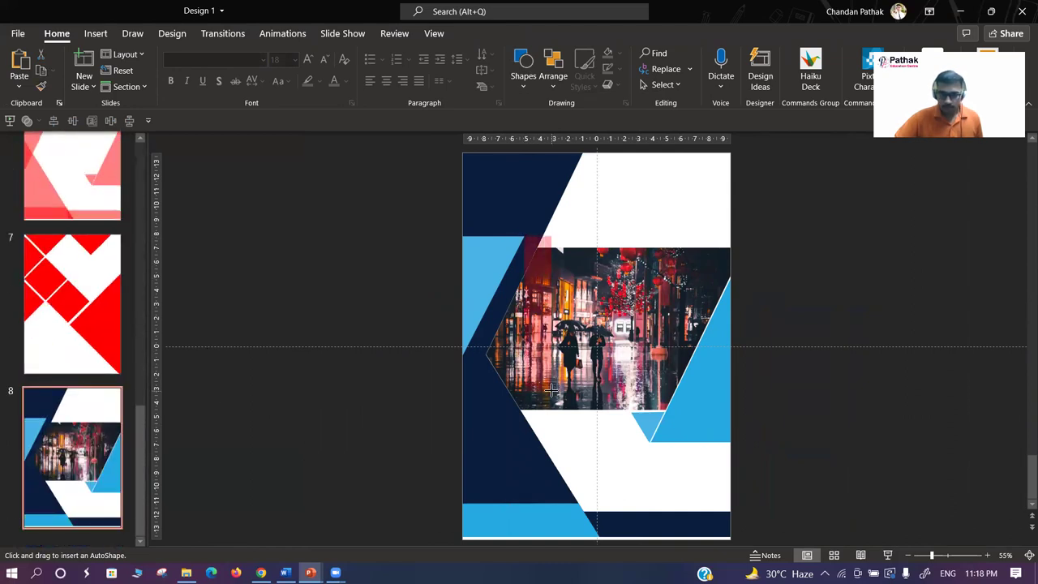
drag(525, 392, 552, 236)
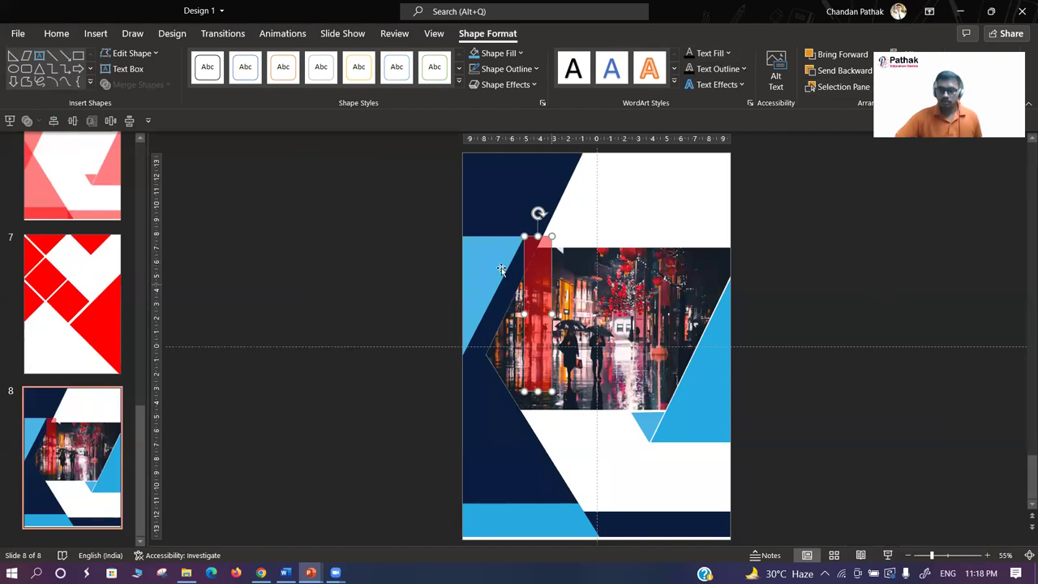
scroll(533, 295, up, 7)
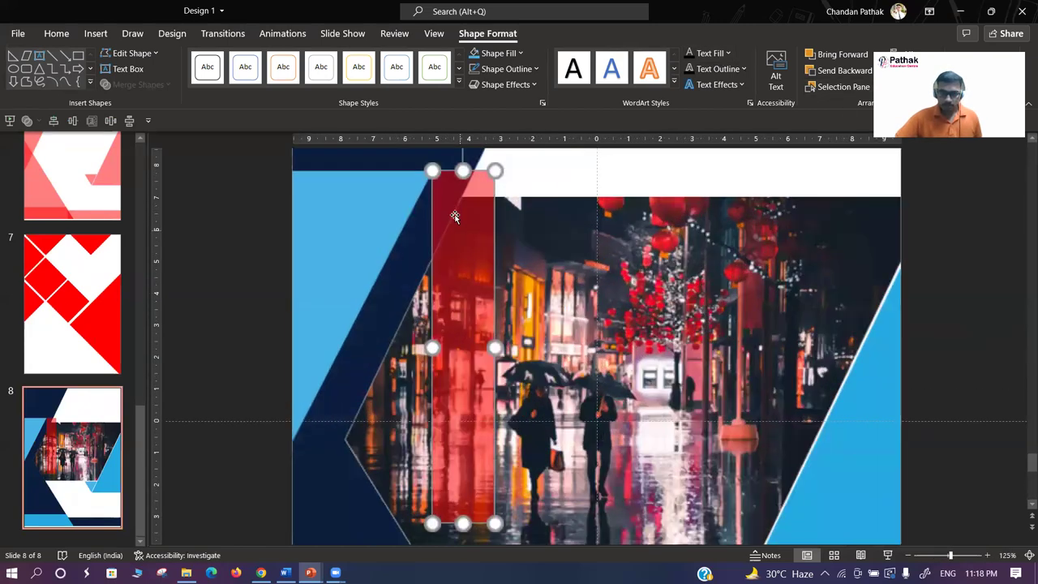
- Rotate the red rectangle and move it onto the navy diagonal edge
drag(464, 165, 544, 199)
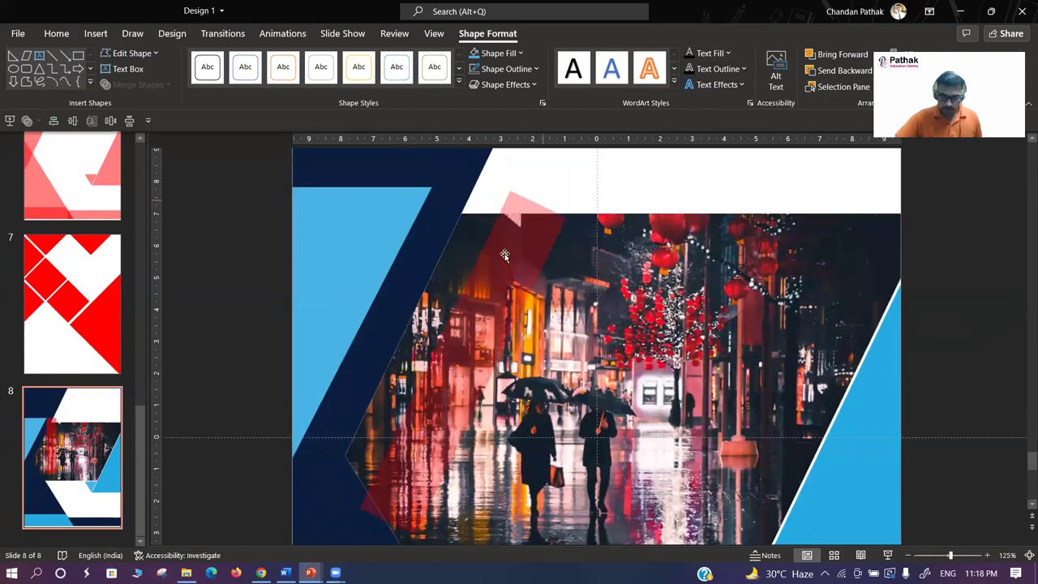
drag(504, 256, 410, 305)
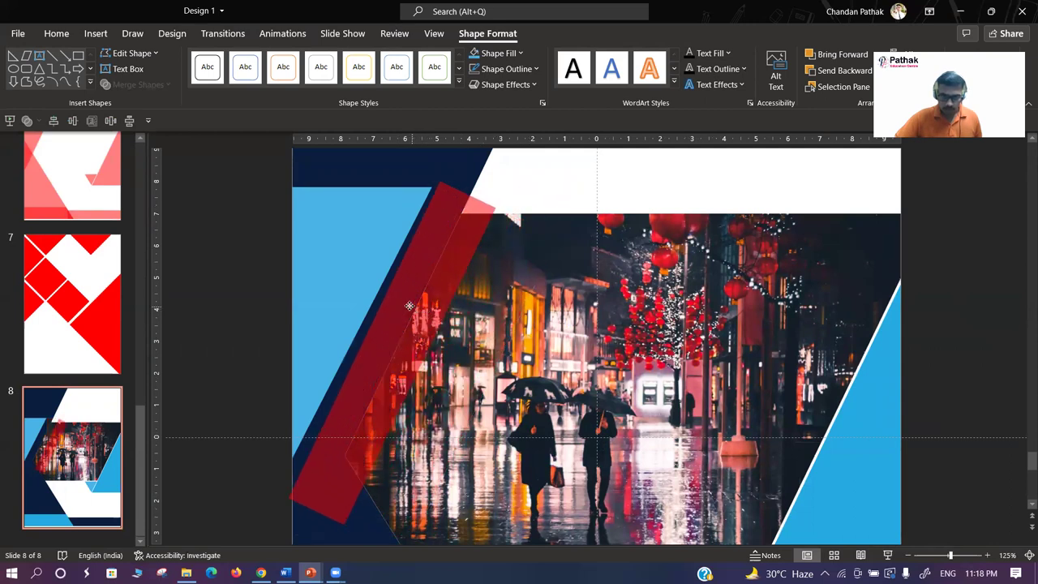
drag(410, 305, 403, 313)
drag(470, 181, 479, 186)
drag(422, 264, 423, 265)
scroll(422, 265, up, 1)
scroll(423, 265, up, 4)
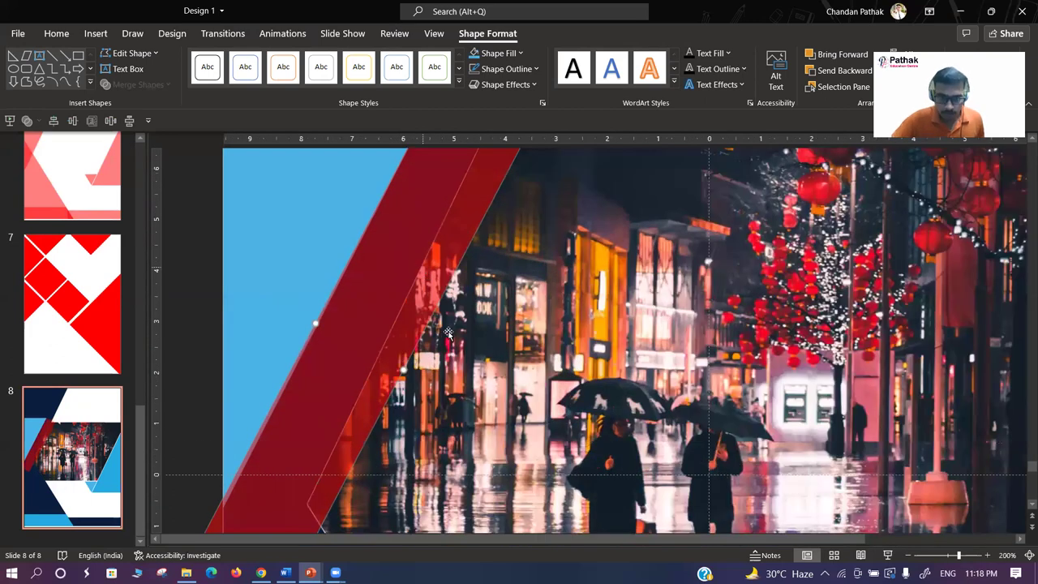
scroll(448, 333, up, 2)
scroll(441, 345, up, 2)
scroll(441, 345, up, 1)
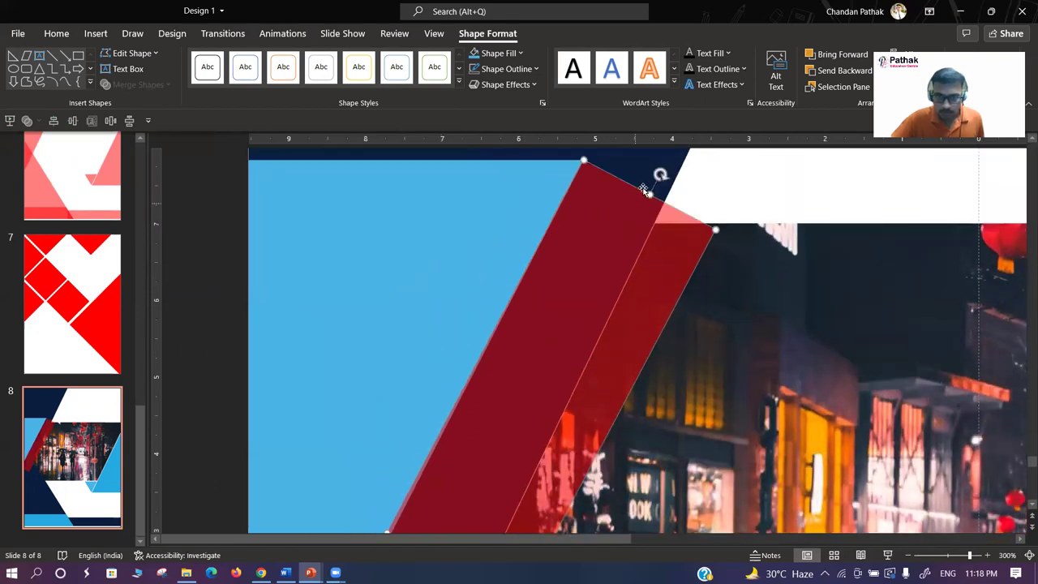
drag(661, 174, 661, 173)
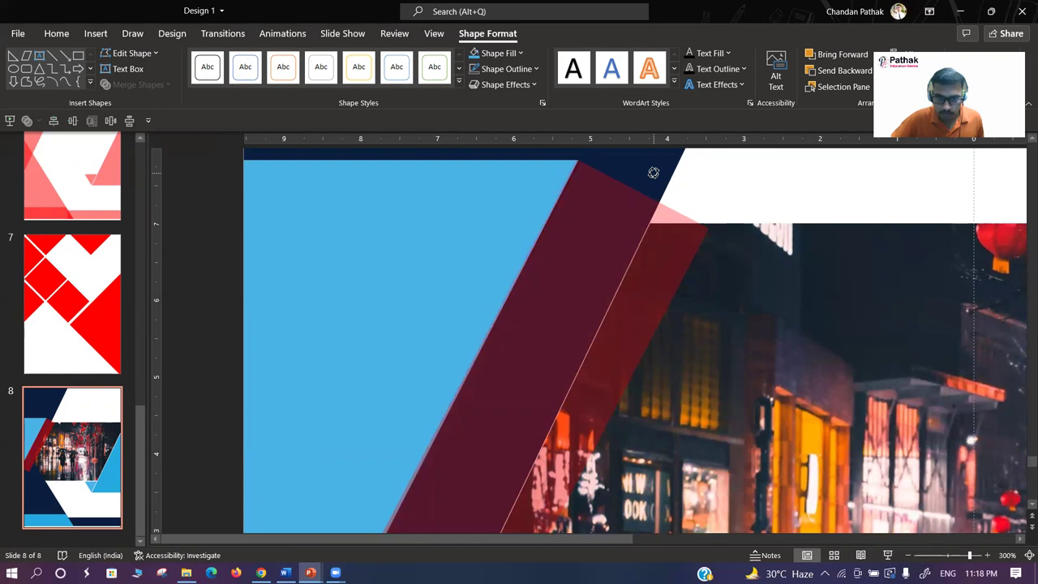
drag(652, 172, 653, 173)
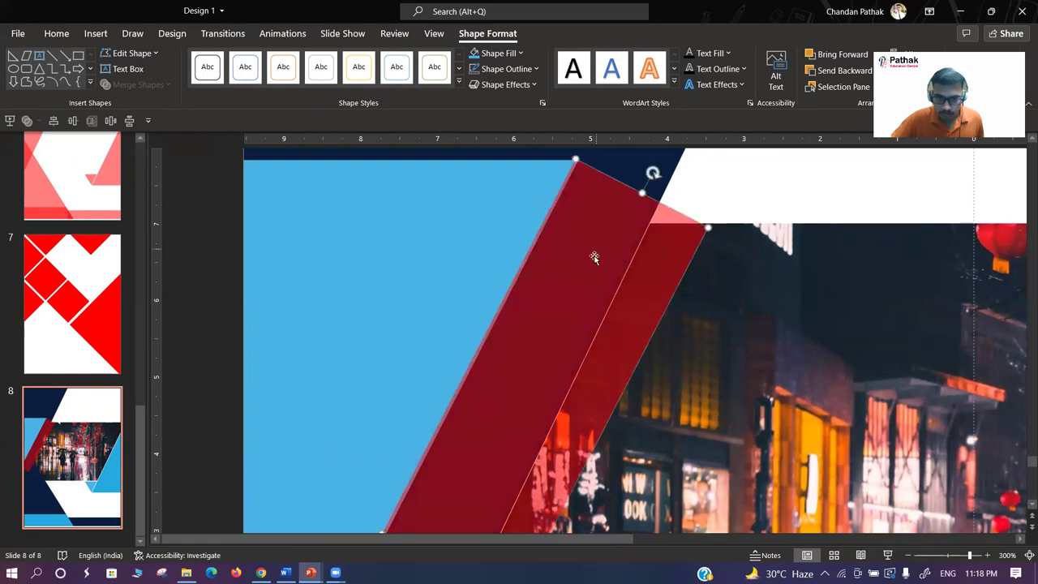
scroll(549, 317, down, 3)
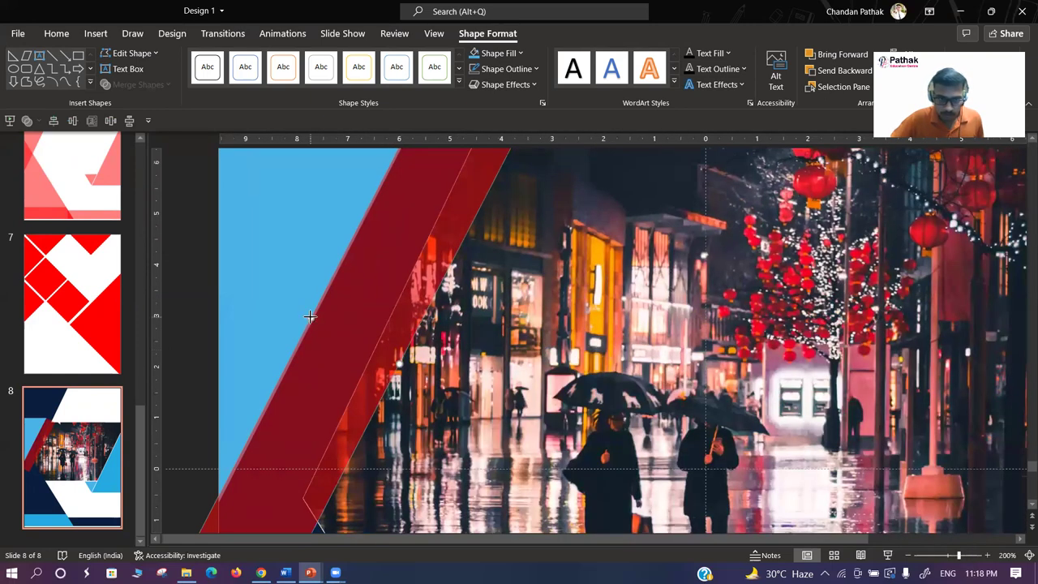
- Delete and restore the bar, keeping its darker maroon version selected
key(Delete)
key(ctrl+z)
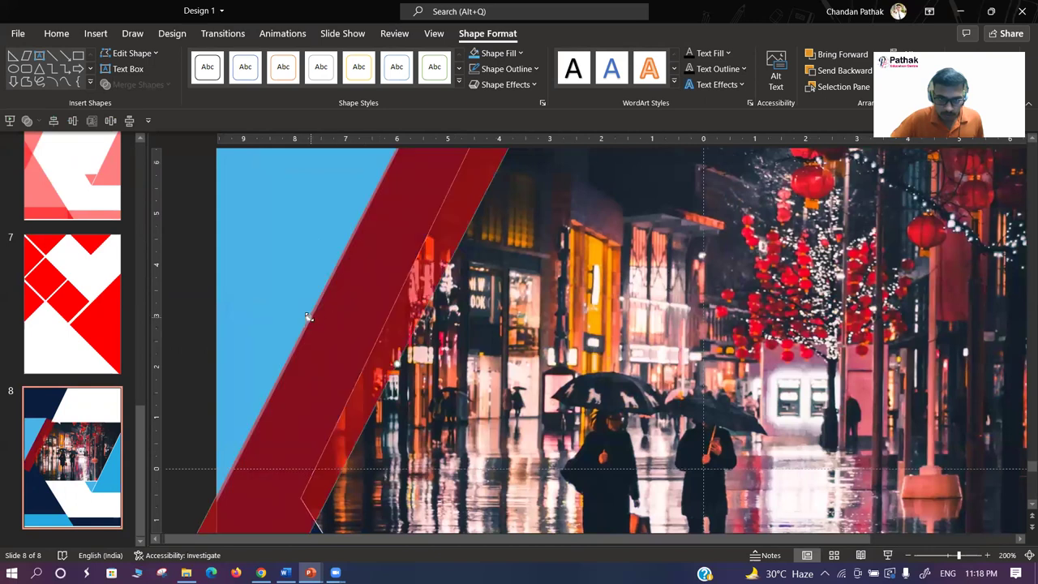
key(Delete)
key(ctrl+z)
click(312, 316)
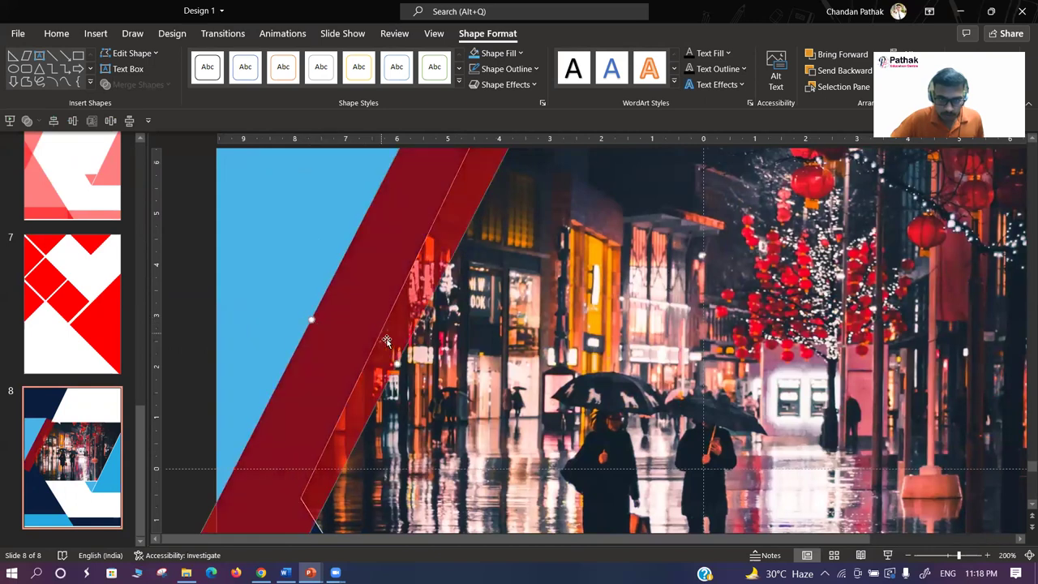
key(Delete)
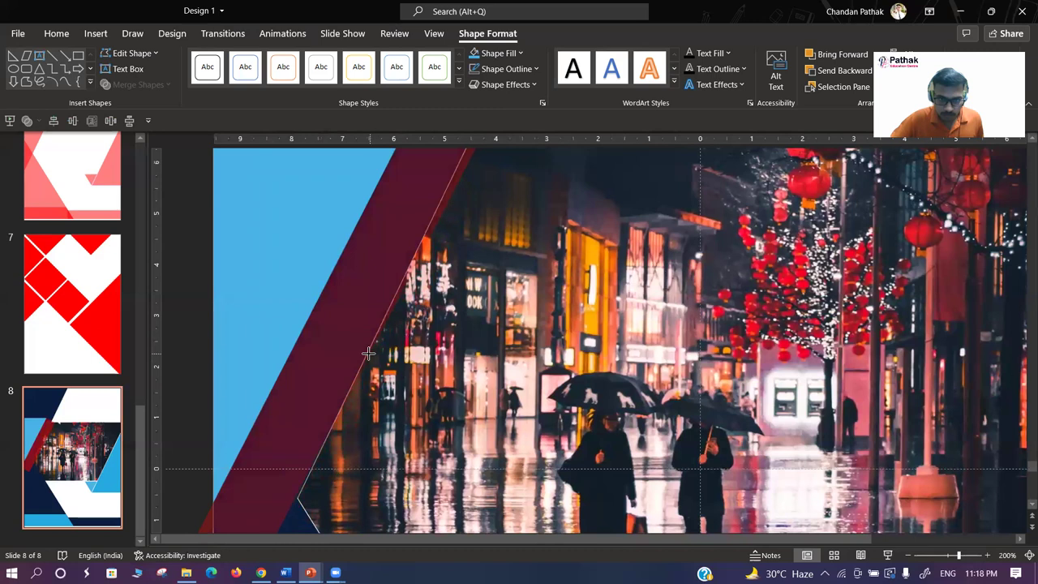
click(369, 351)
- Shorten the maroon bar by dragging its bottom corner upward
scroll(381, 354, up, 3)
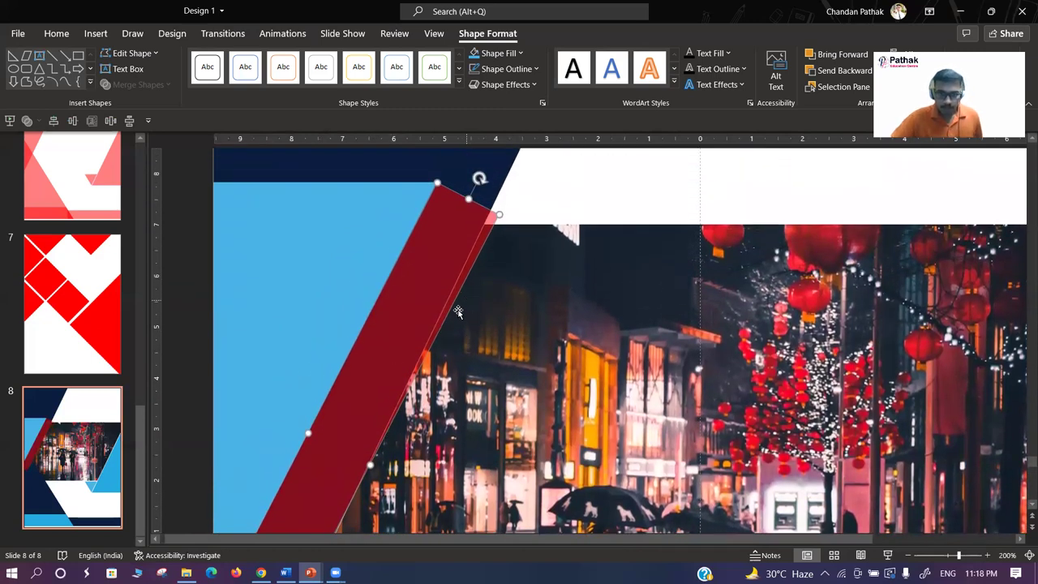
scroll(456, 316, down, 3)
scroll(455, 316, down, 2)
scroll(365, 389, down, 1)
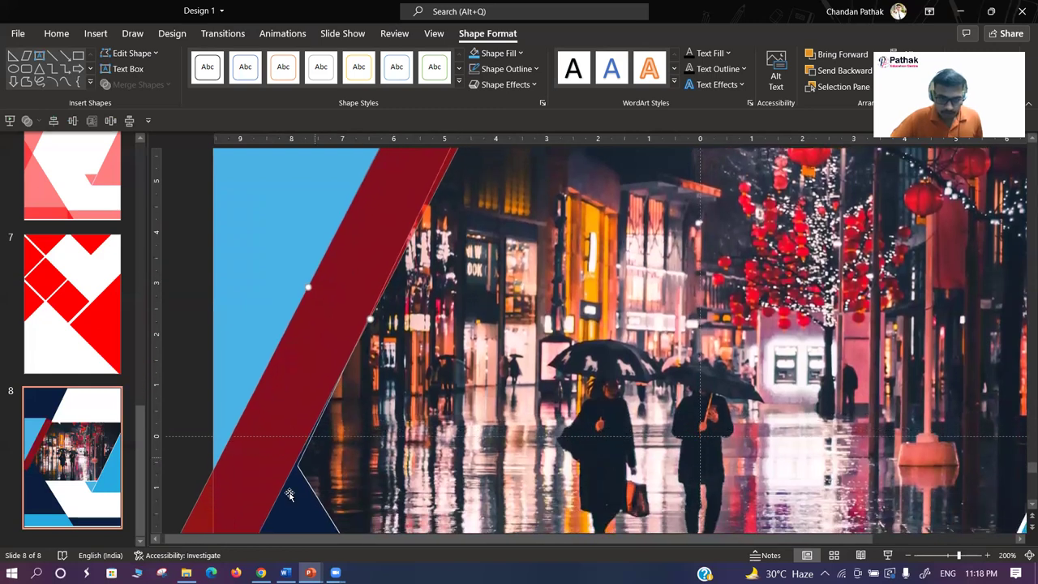
scroll(264, 484, down, 2)
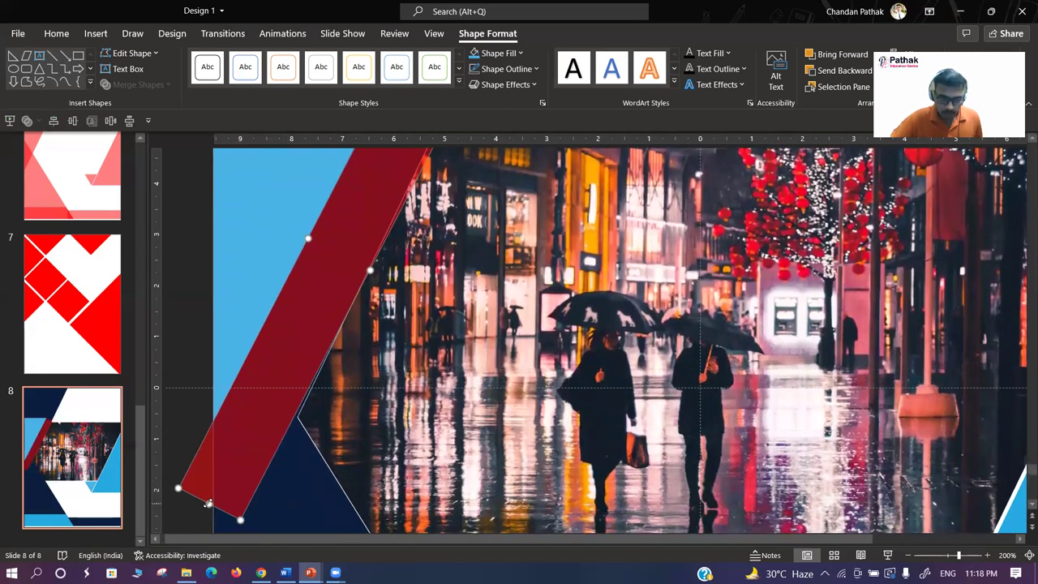
drag(208, 504, 238, 435)
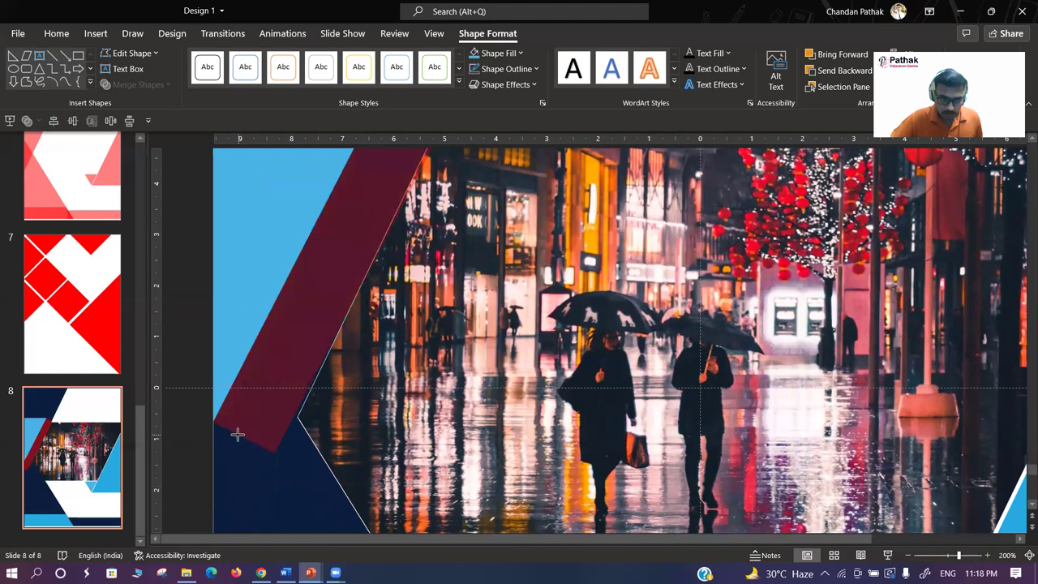
click(308, 340)
scroll(328, 282, up, 3)
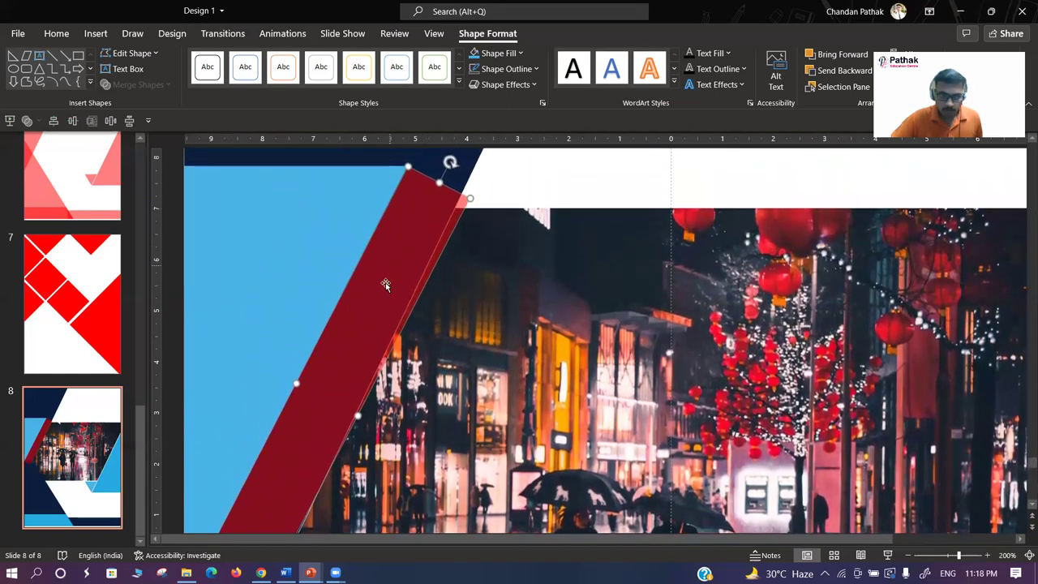
scroll(385, 283, down, 2)
scroll(357, 308, up, 2)
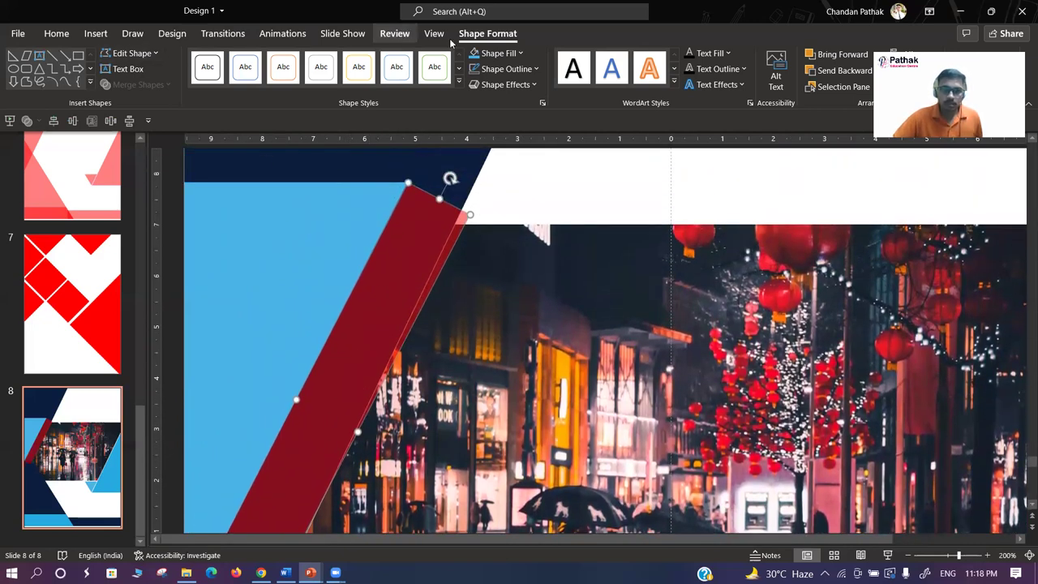
- With Edit Points, snap the band's top corner to the photo edge and bottom point onto the navy shape
click(139, 54)
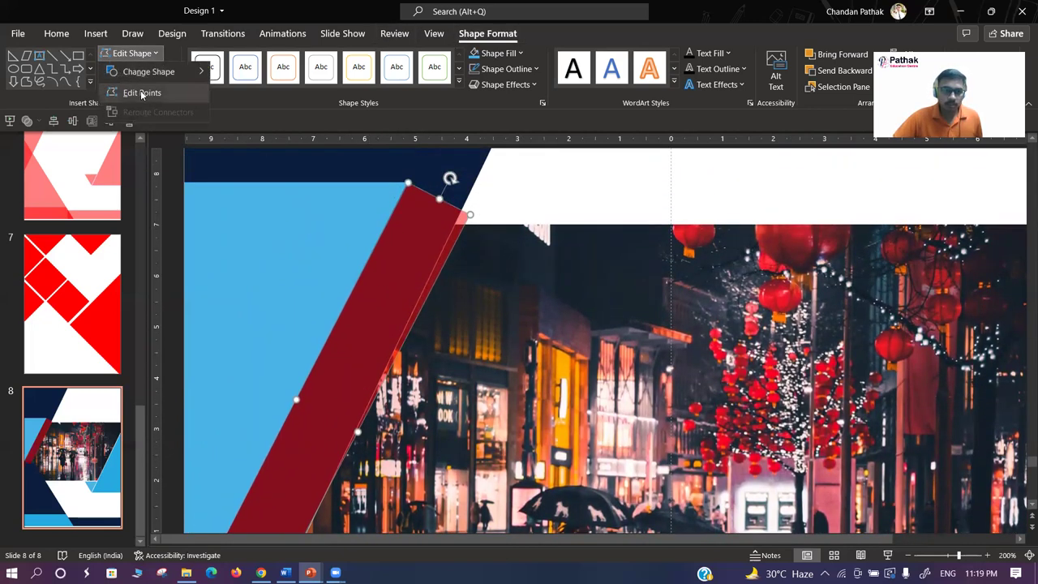
click(141, 91)
mouse_move(468, 214)
mouse_down()
mouse_move(444, 244)
mouse_move(454, 224)
mouse_up()
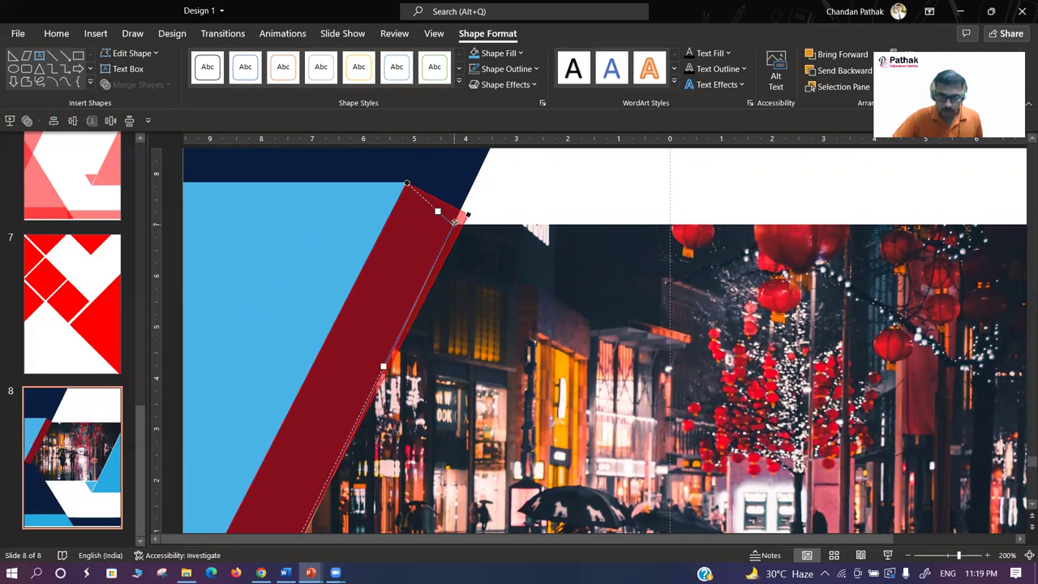
drag(454, 222, 453, 224)
drag(452, 225, 452, 224)
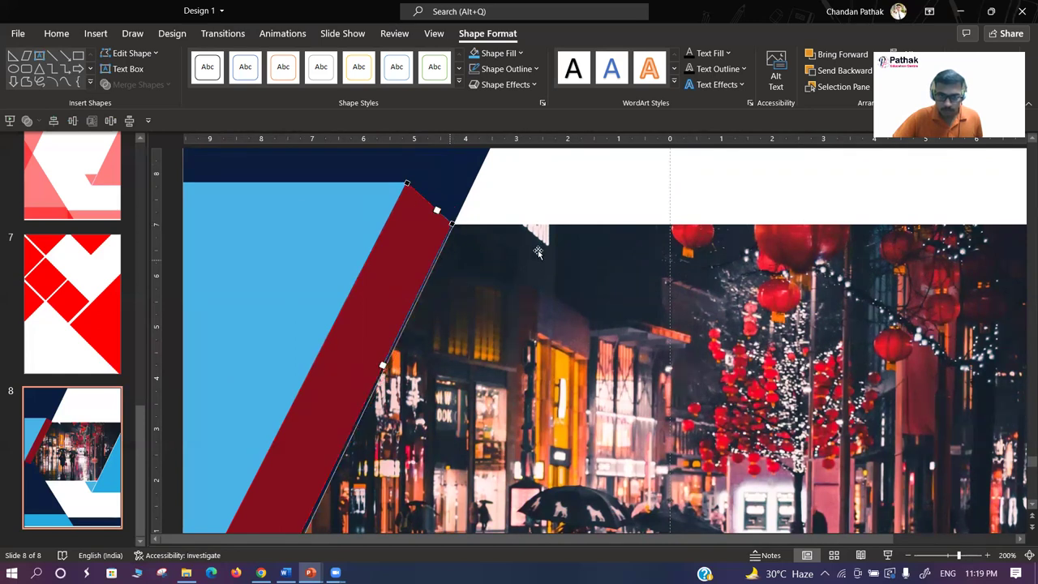
scroll(381, 357, down, 1)
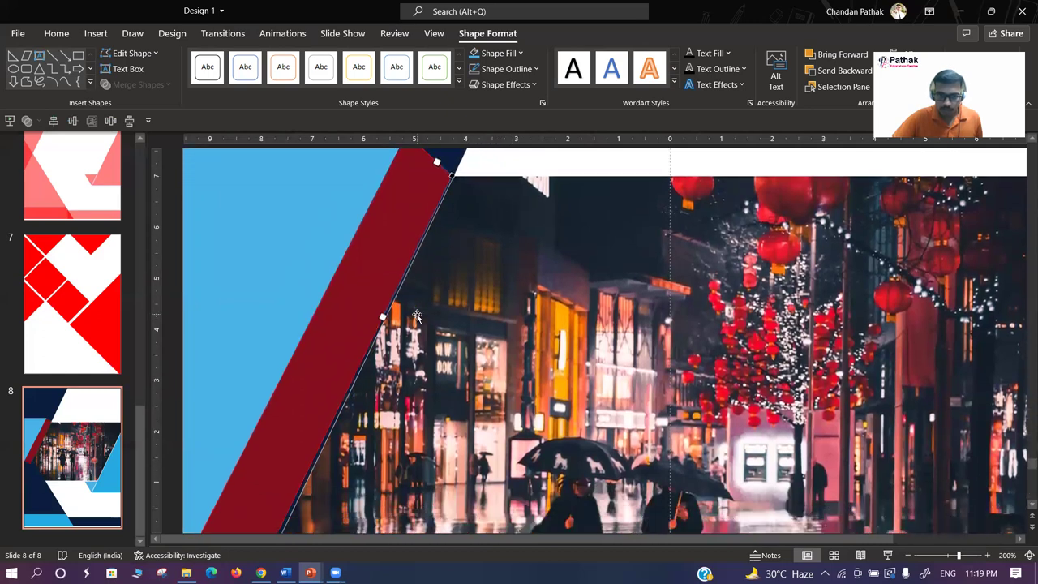
scroll(341, 398, down, 1)
scroll(300, 438, down, 1)
scroll(259, 480, down, 1)
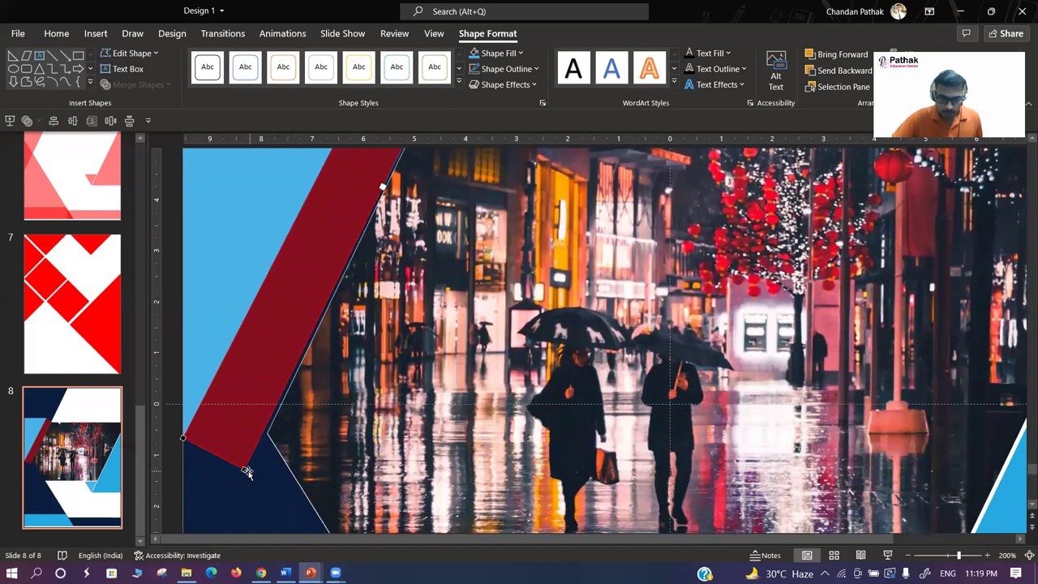
drag(243, 470, 267, 436)
ctrl+scroll(311, 445, down, 5)
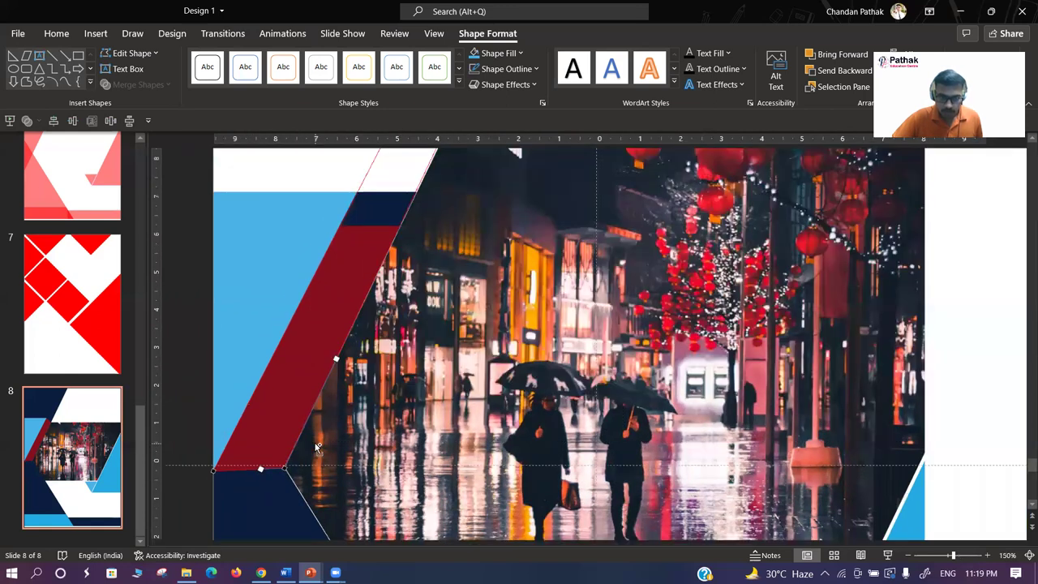
- End point editing, reselect the dark-red band and bring up its Shape Fill colours
ctrl+scroll(316, 447, down, 3)
click(264, 369)
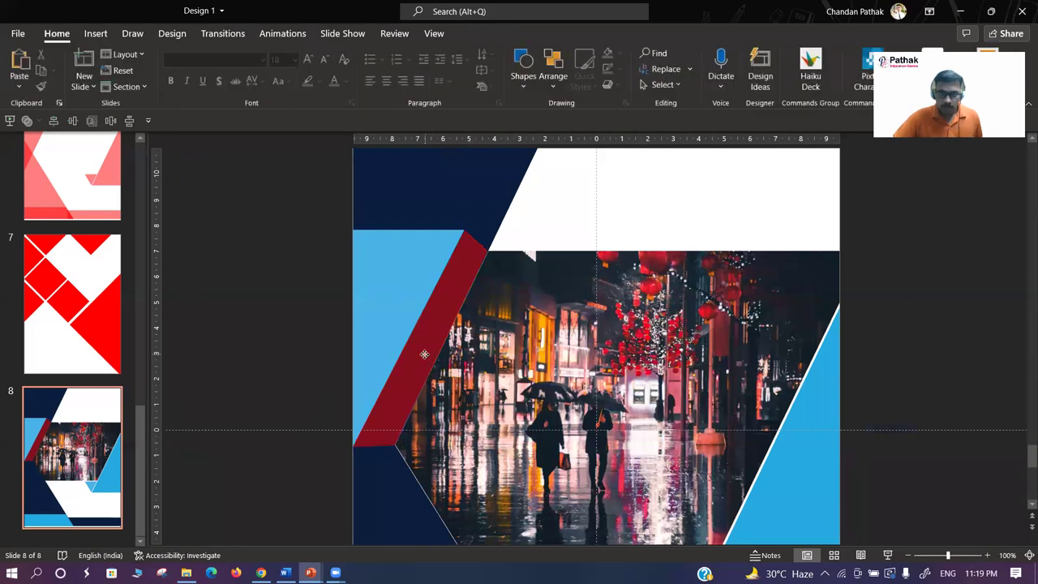
click(428, 359)
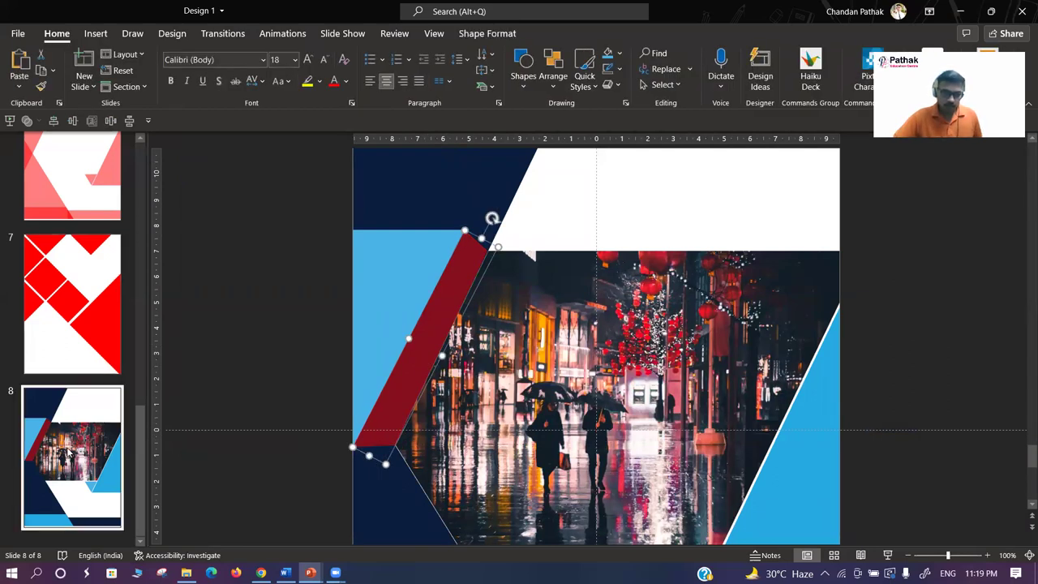
click(71, 452)
click(398, 368)
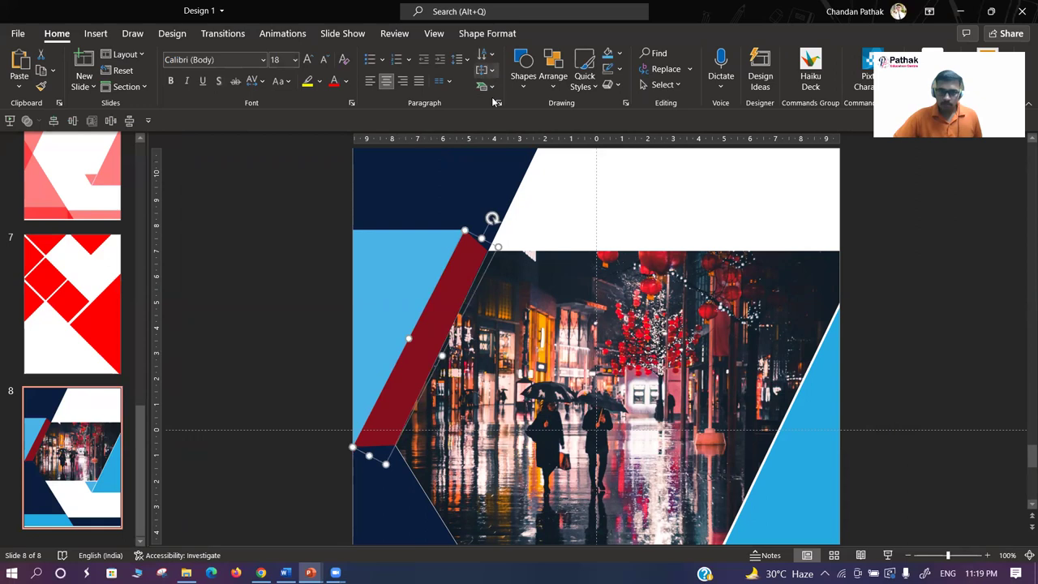
click(488, 34)
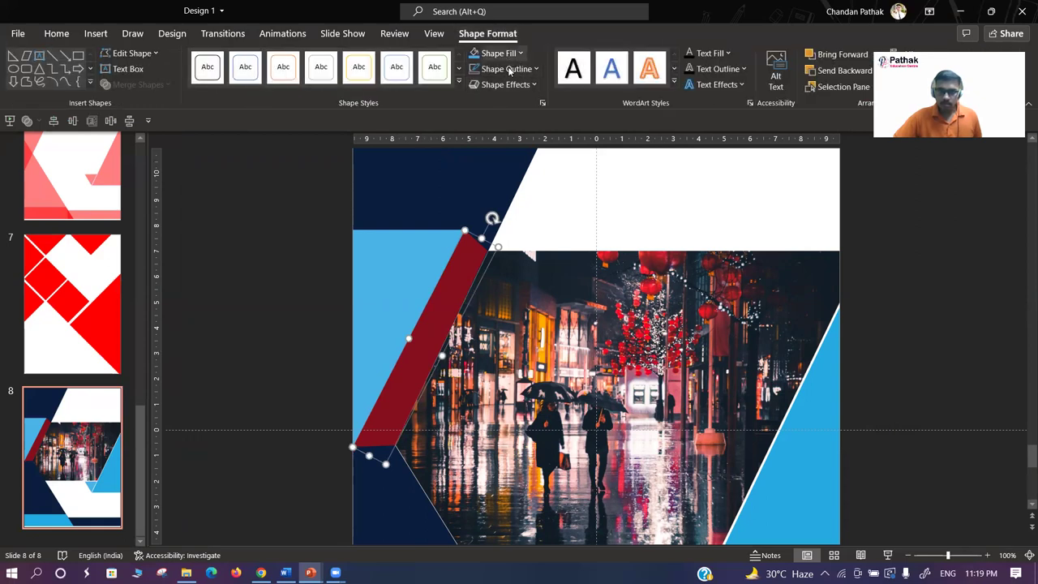
click(502, 54)
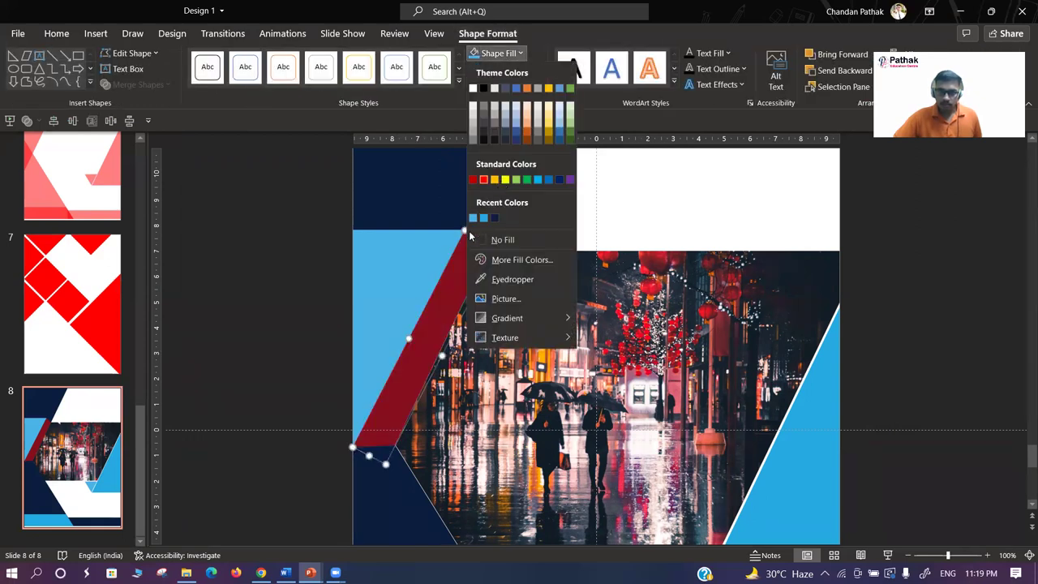
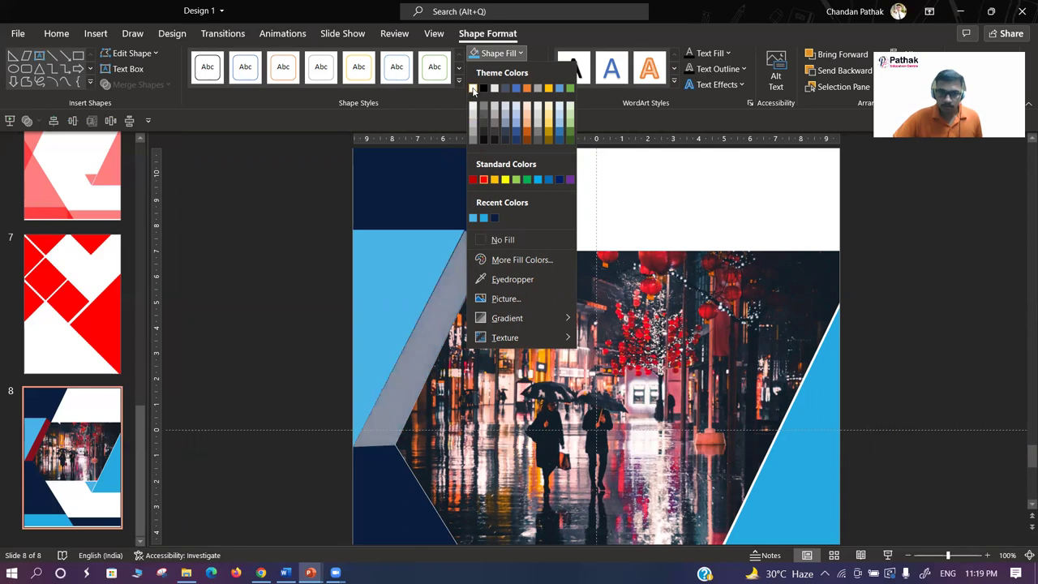
- Set the slanted strip's fill transparency to 0% so it is solid white
click(473, 90)
scroll(554, 236, down, 2)
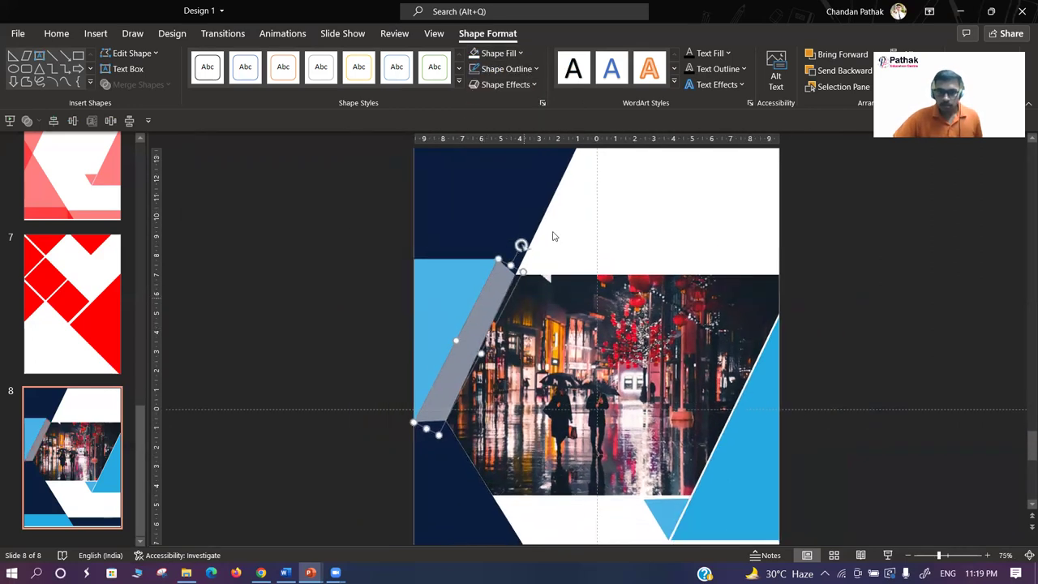
click(543, 103)
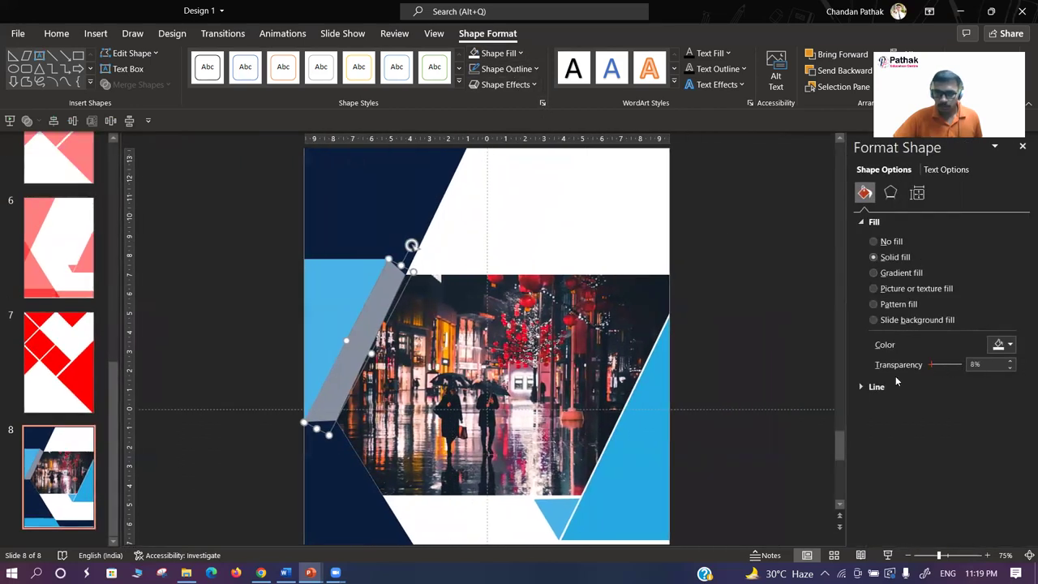
drag(896, 381, 744, 408)
scroll(483, 350, down, 1)
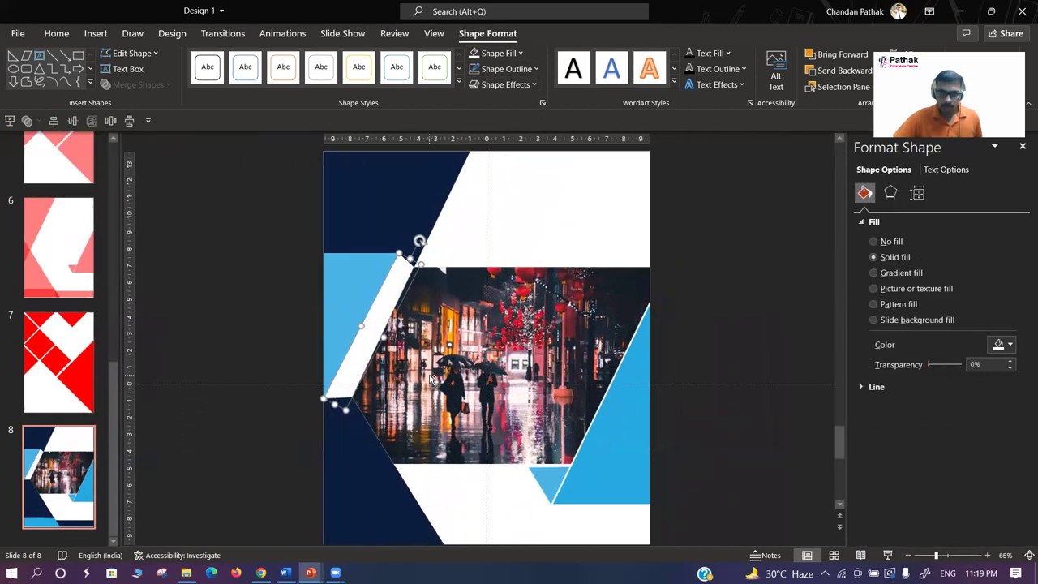
click(264, 317)
- Check the reference brochures on slides 2 and 6, then go back to slide 8
scroll(47, 220, up, 3)
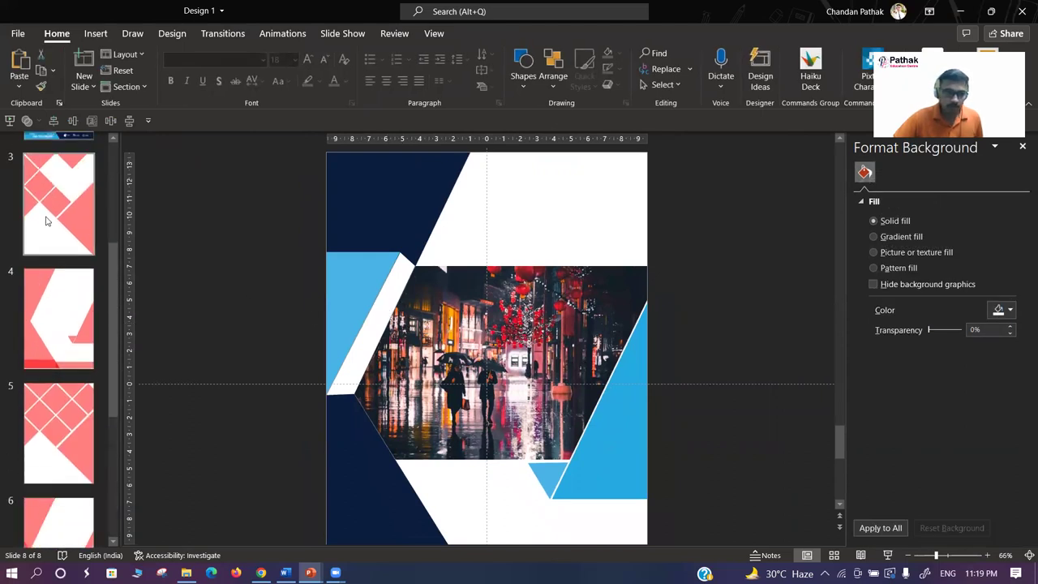
scroll(56, 207, up, 2)
click(58, 259)
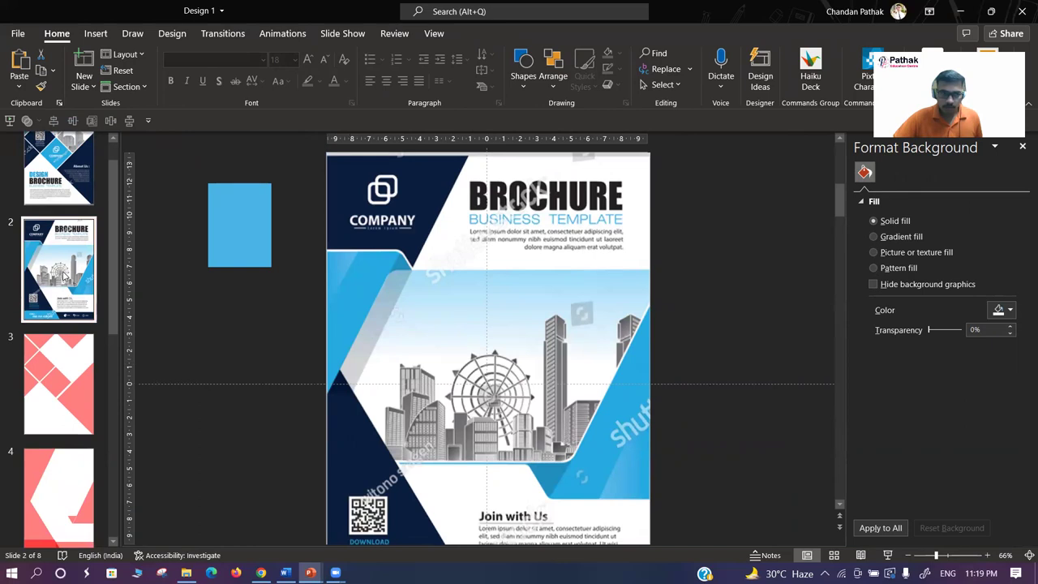
scroll(35, 424, down, 3)
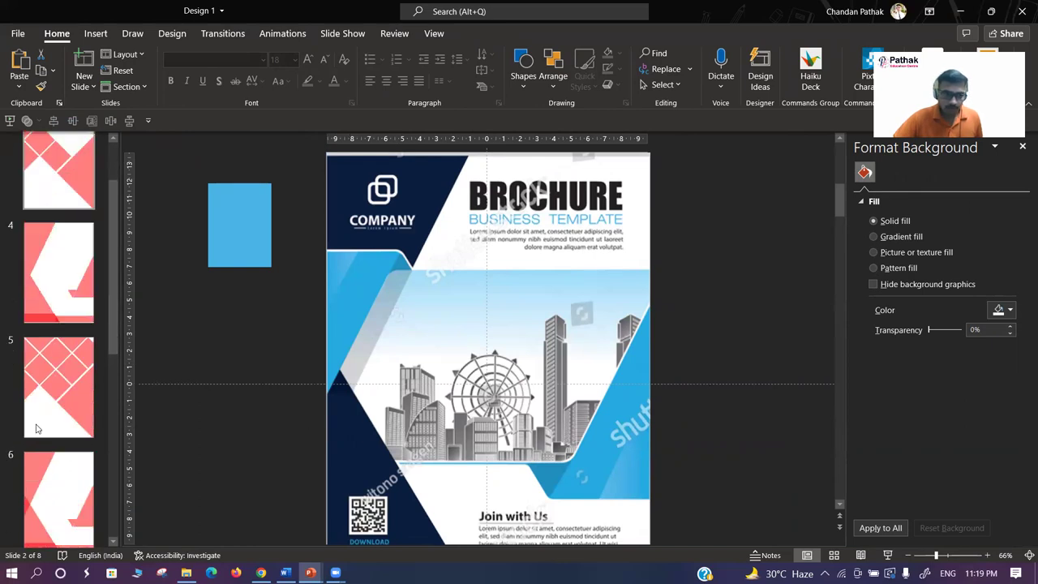
scroll(47, 389, down, 2)
click(68, 364)
scroll(65, 341, up, 3)
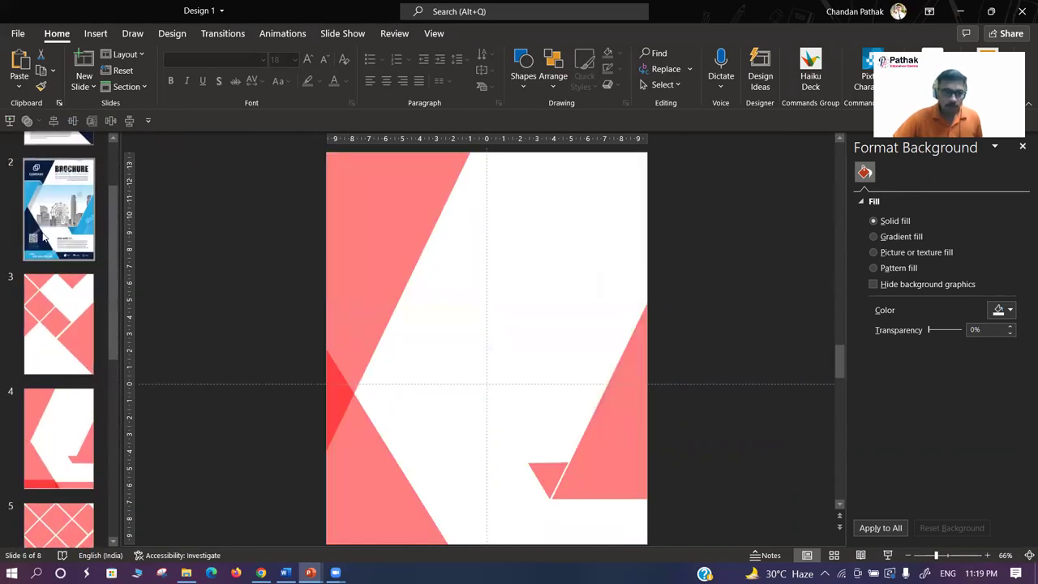
scroll(58, 268, up, 1)
scroll(53, 200, down, 4)
scroll(49, 208, up, 1)
scroll(49, 348, down, 1)
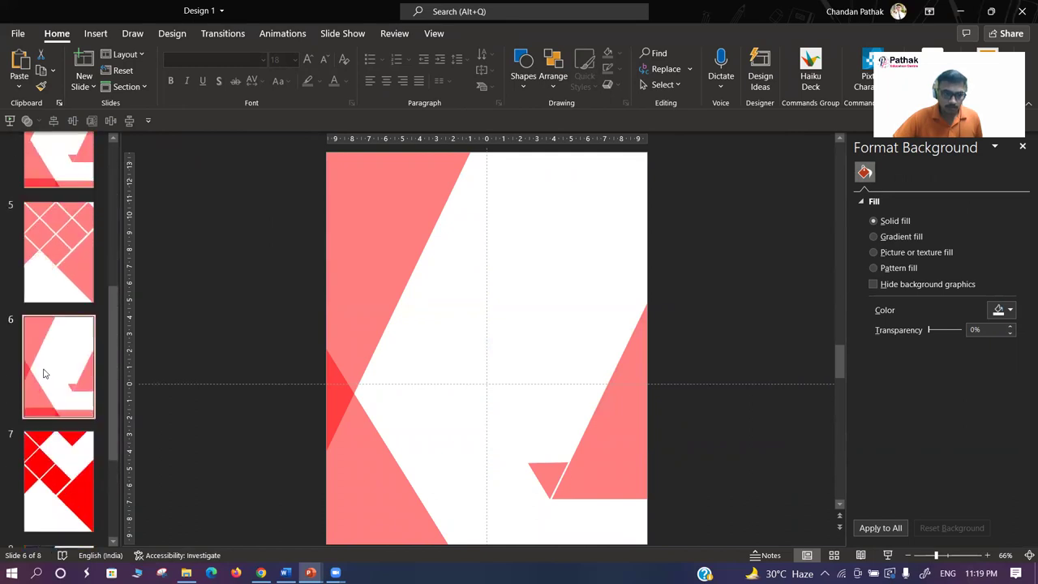
scroll(73, 454, down, 2)
click(89, 526)
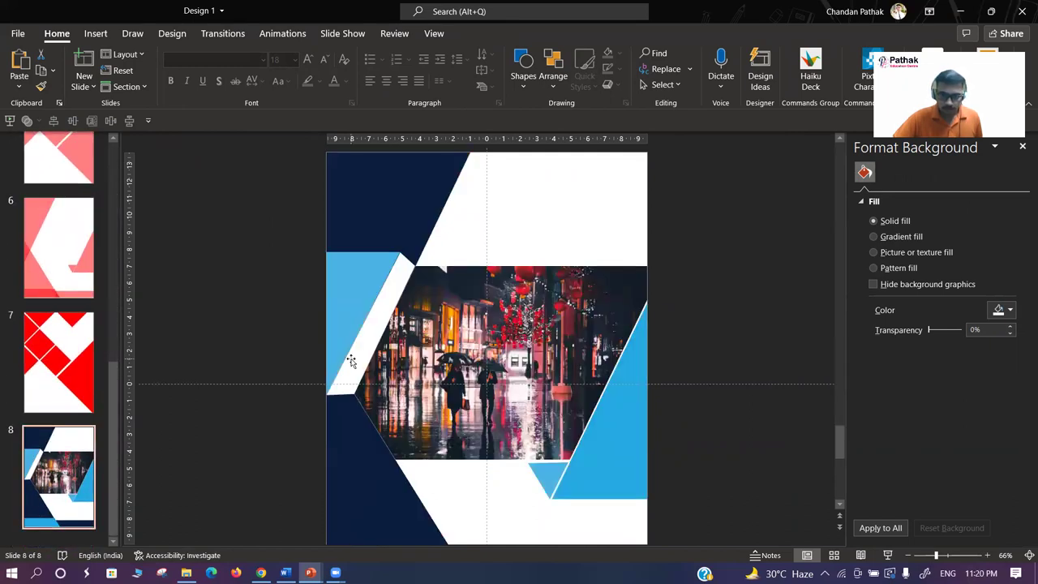
- Put the white slanted strip into Edit Points mode
click(351, 360)
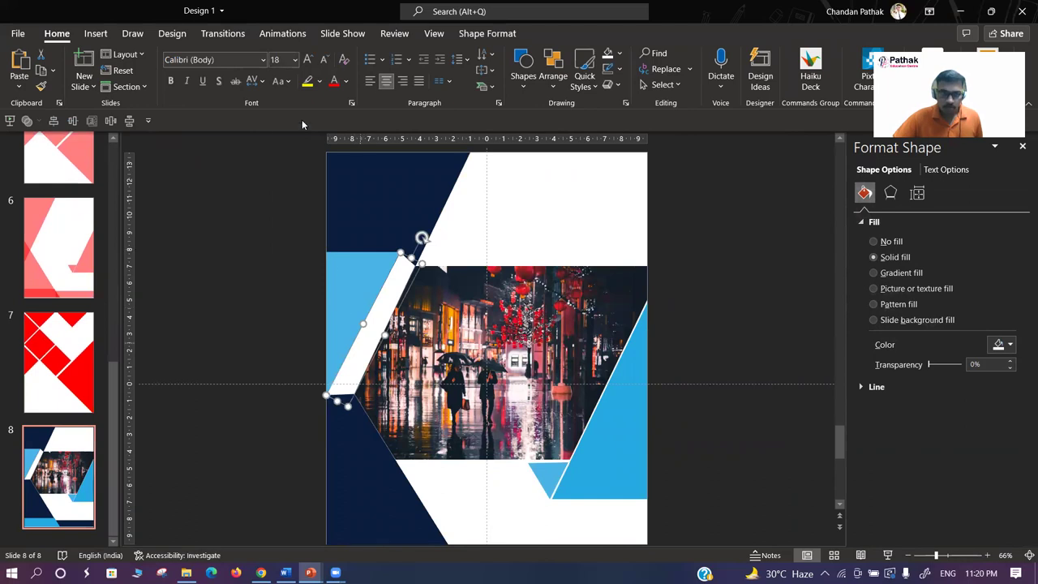
click(487, 33)
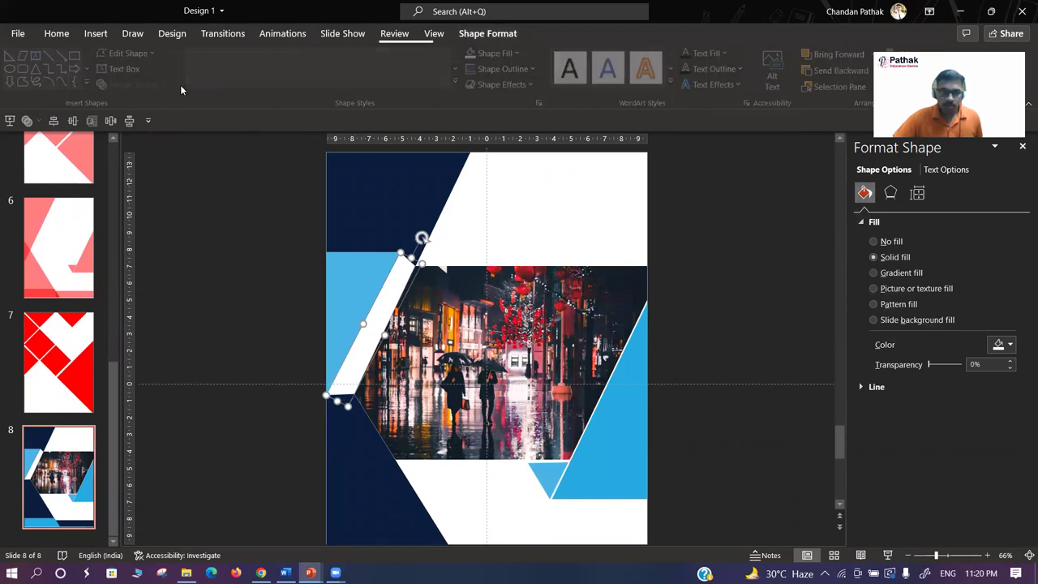
click(130, 53)
click(141, 93)
scroll(260, 365, up, 5)
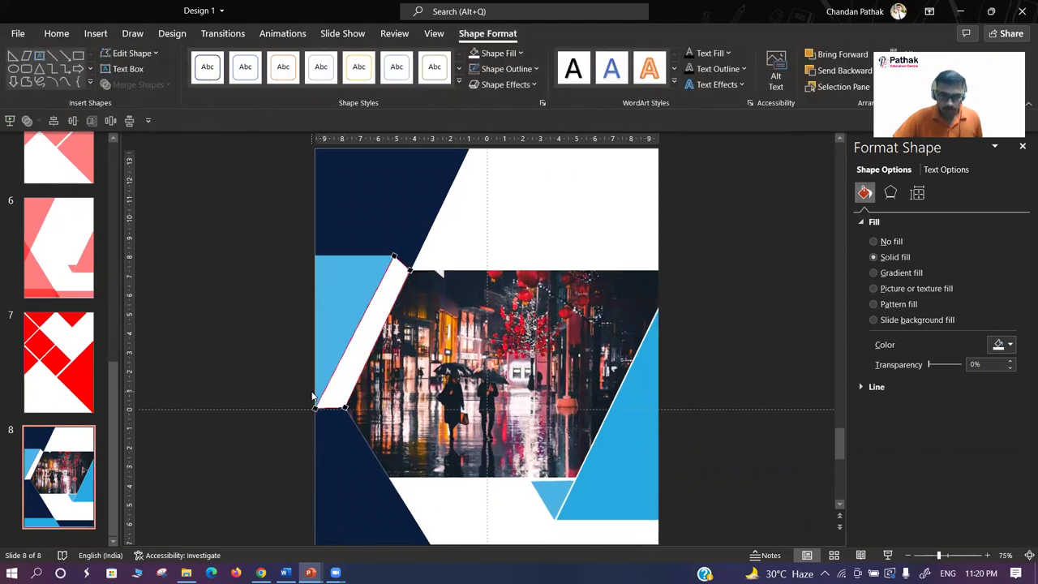
scroll(213, 461, up, 3)
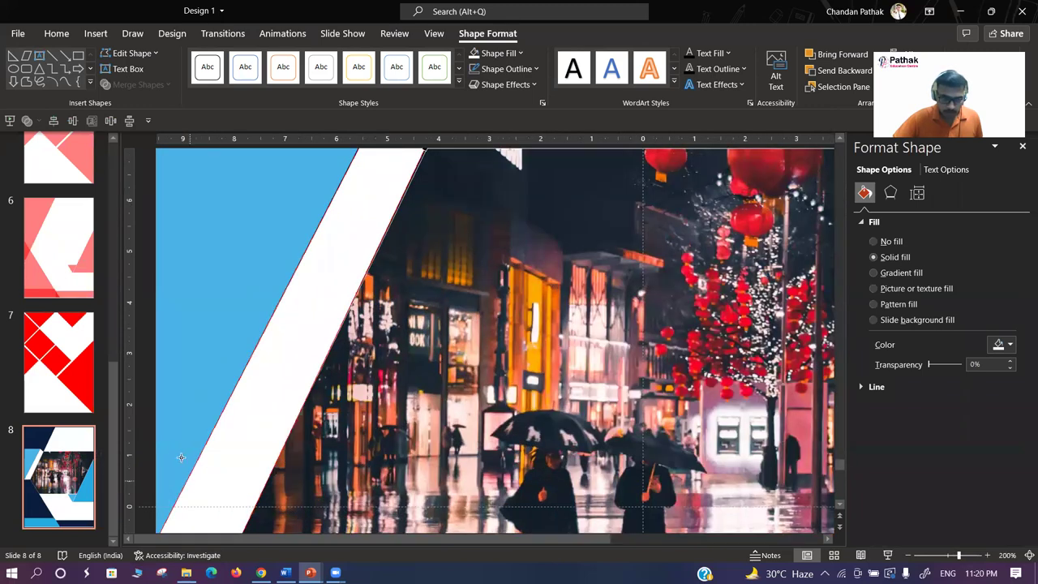
- Add a point on the strip's left edge and drag it slightly to reshape the edge
scroll(181, 458, down, 2)
click(198, 378)
drag(199, 379, 193, 391)
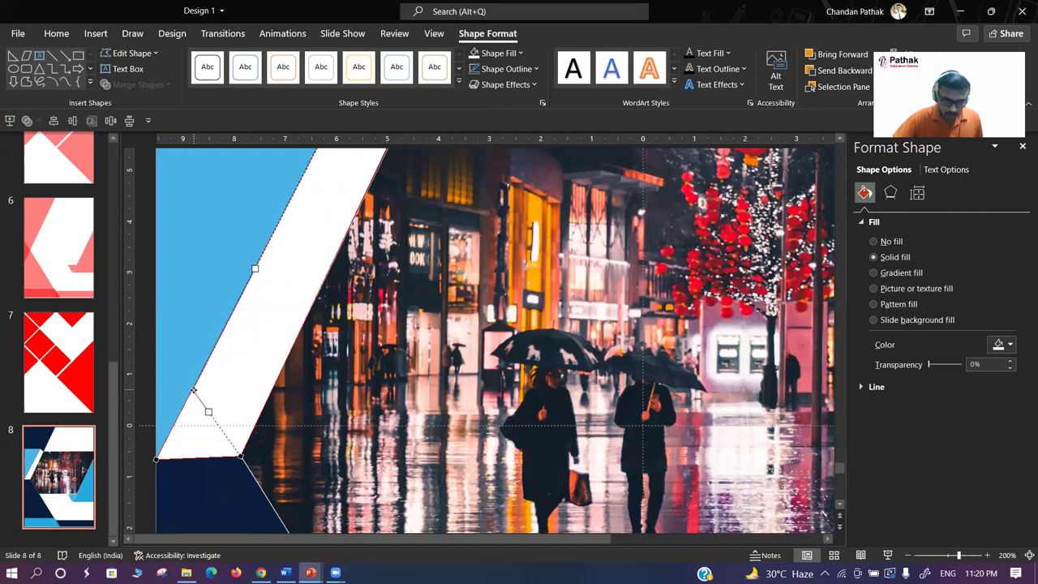
drag(195, 387, 189, 388)
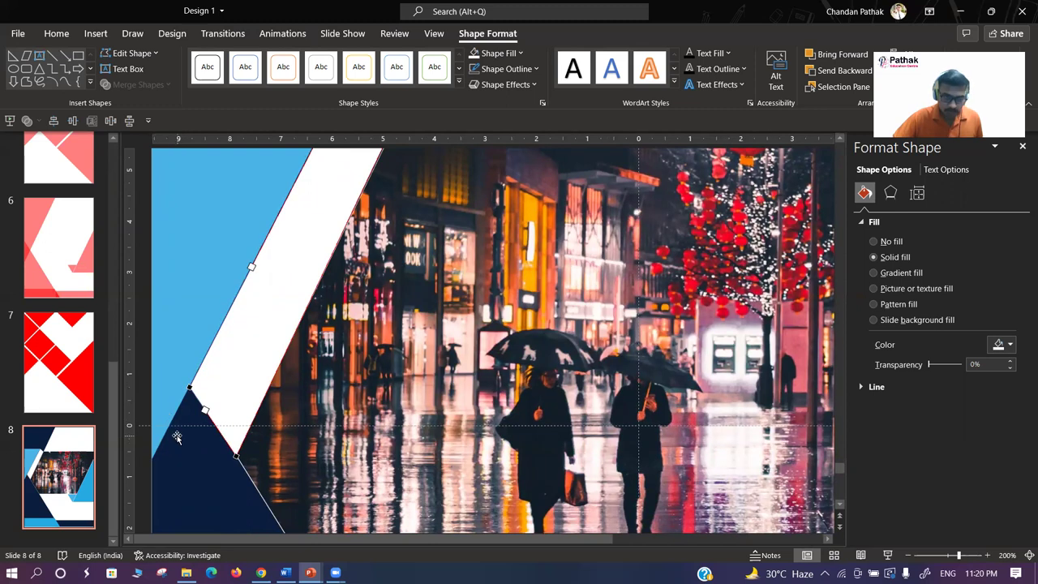
scroll(231, 421, down, 5)
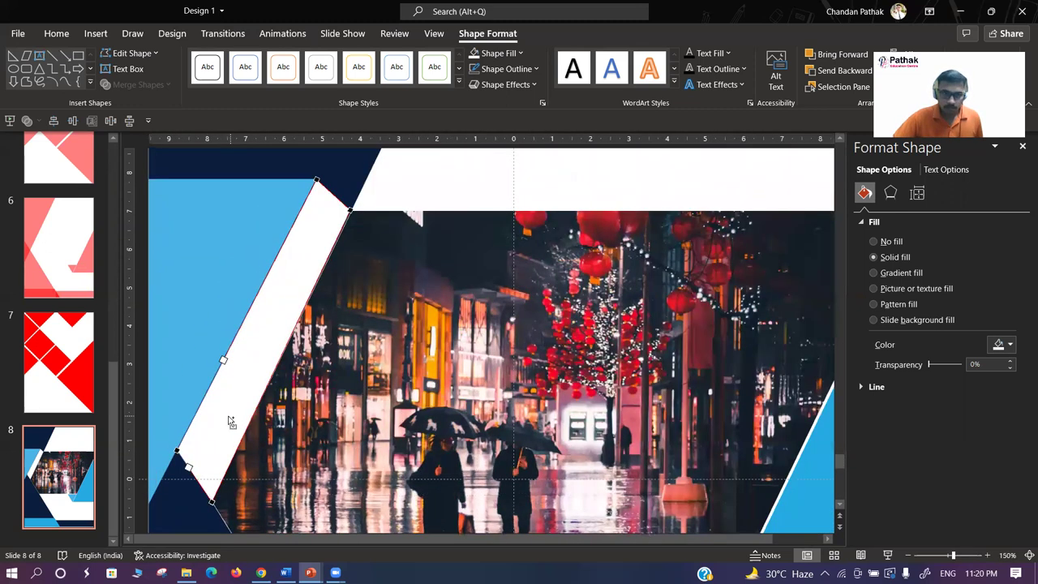
scroll(350, 242, down, 3)
click(327, 232)
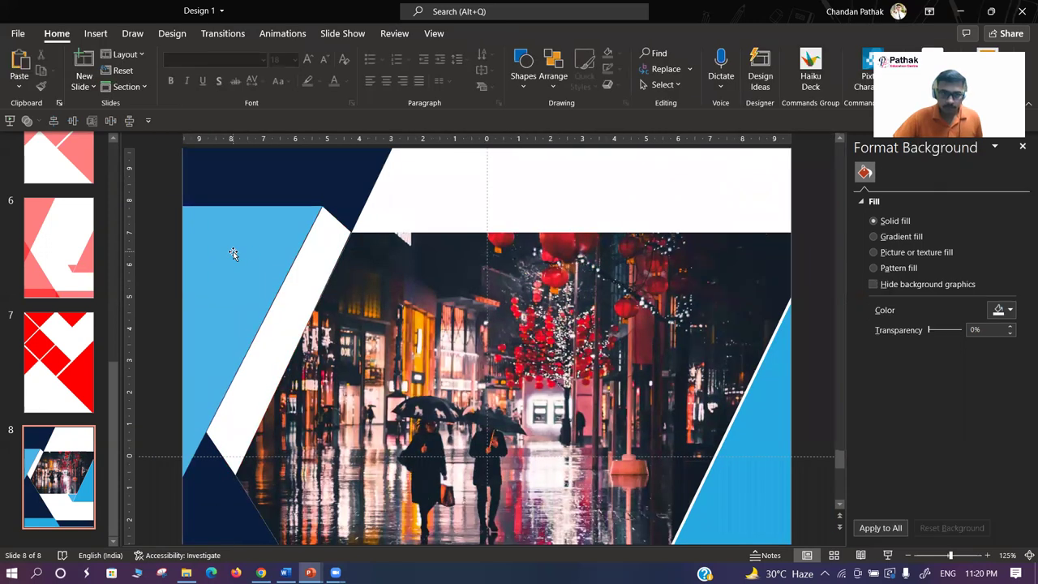
- Raise the strip's fill transparency to about 18% for a translucent grey look
scroll(235, 288, down, 3)
scroll(204, 301, down, 2)
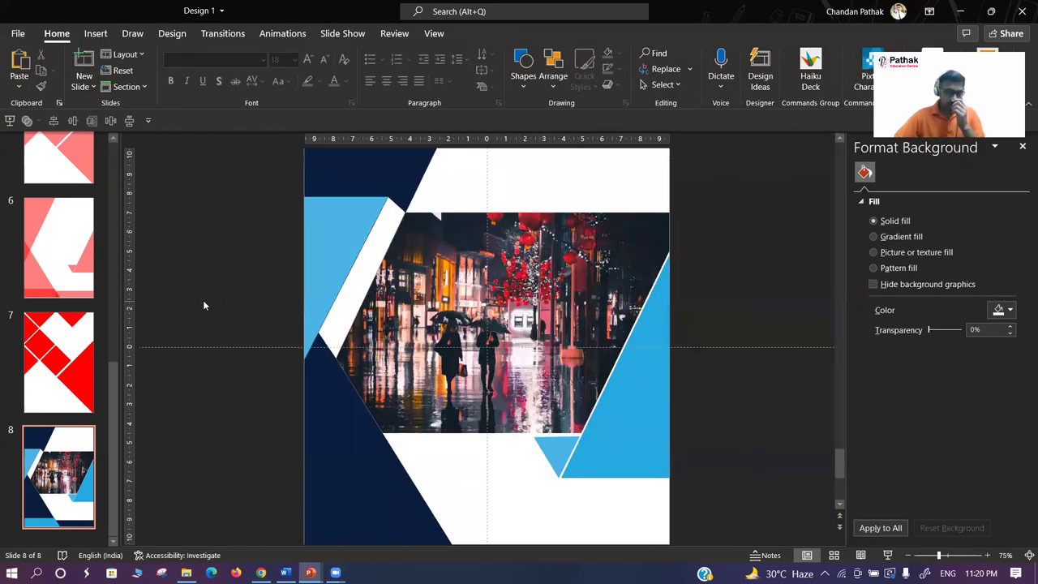
click(346, 301)
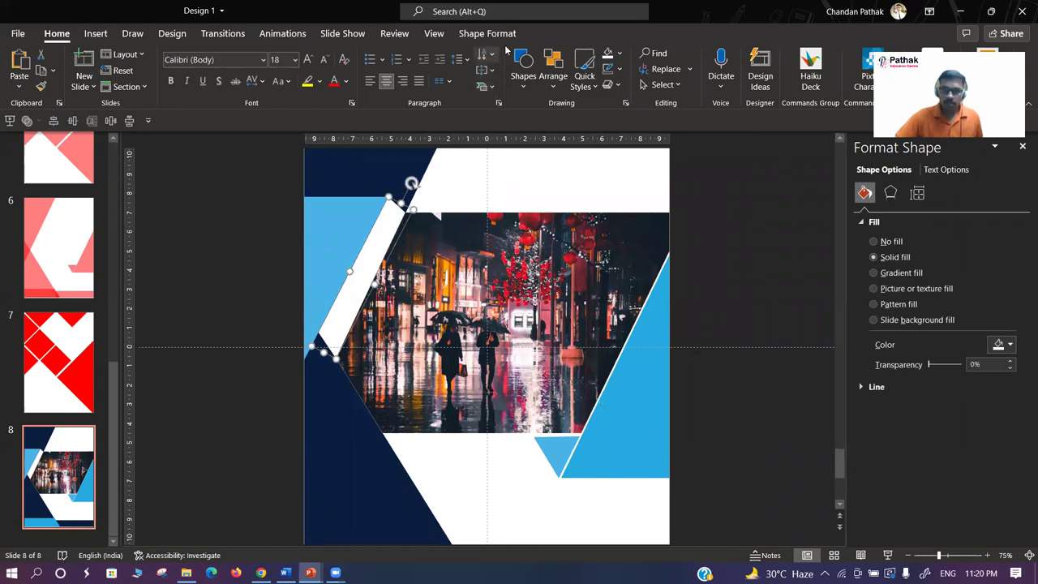
drag(931, 367, 935, 370)
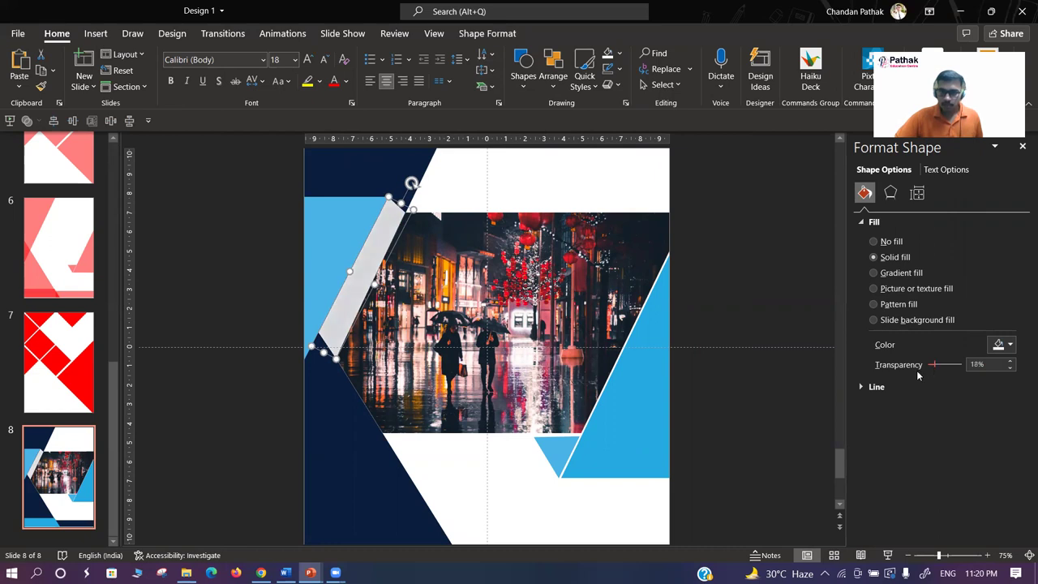
click(760, 335)
ctrl+scroll(543, 373, down, 3)
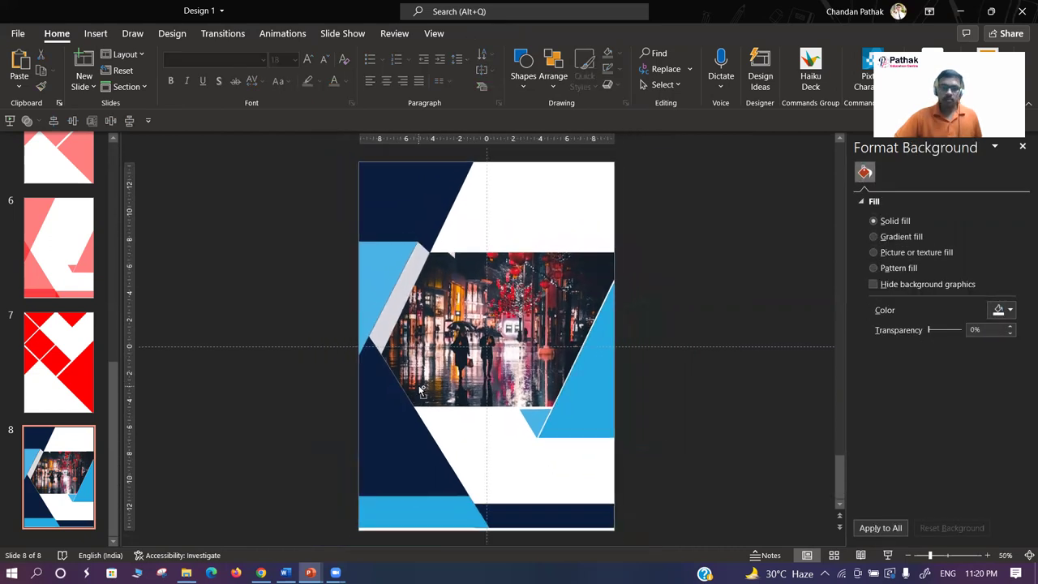
click(509, 328)
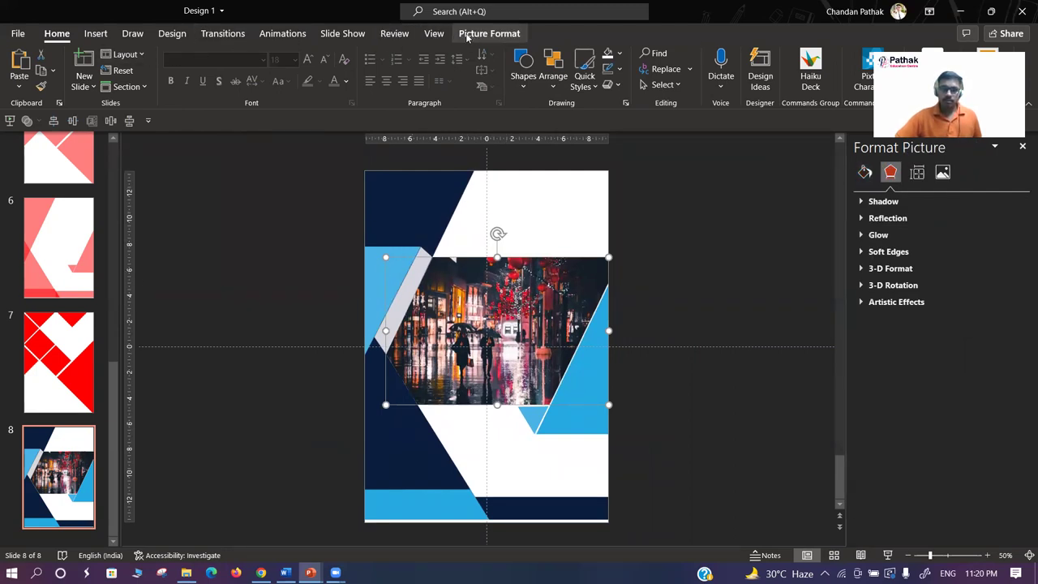
- Replace the city photo with the first downloaded picture in the empty placeholder
click(95, 33)
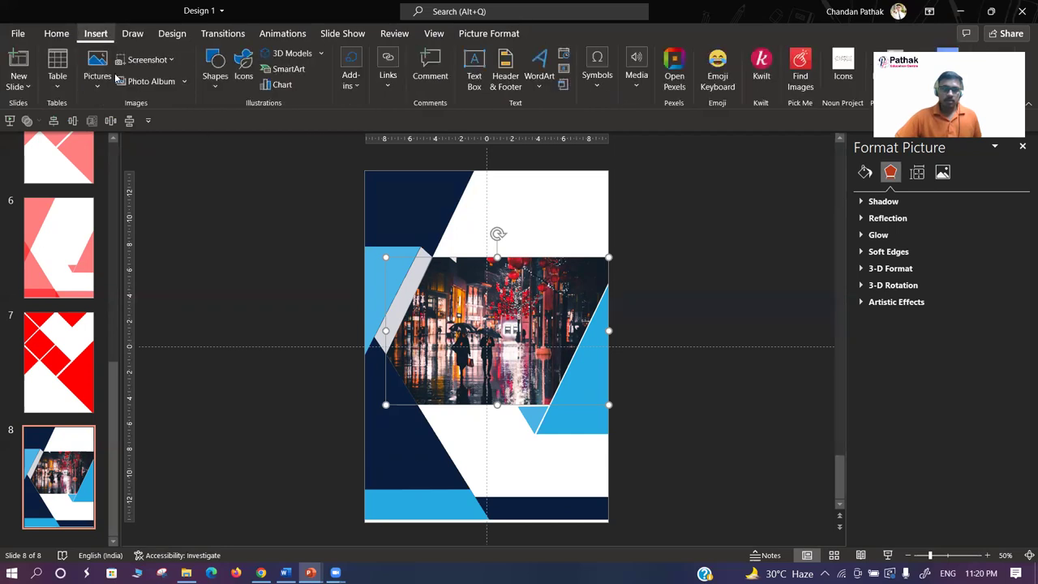
key(Delete)
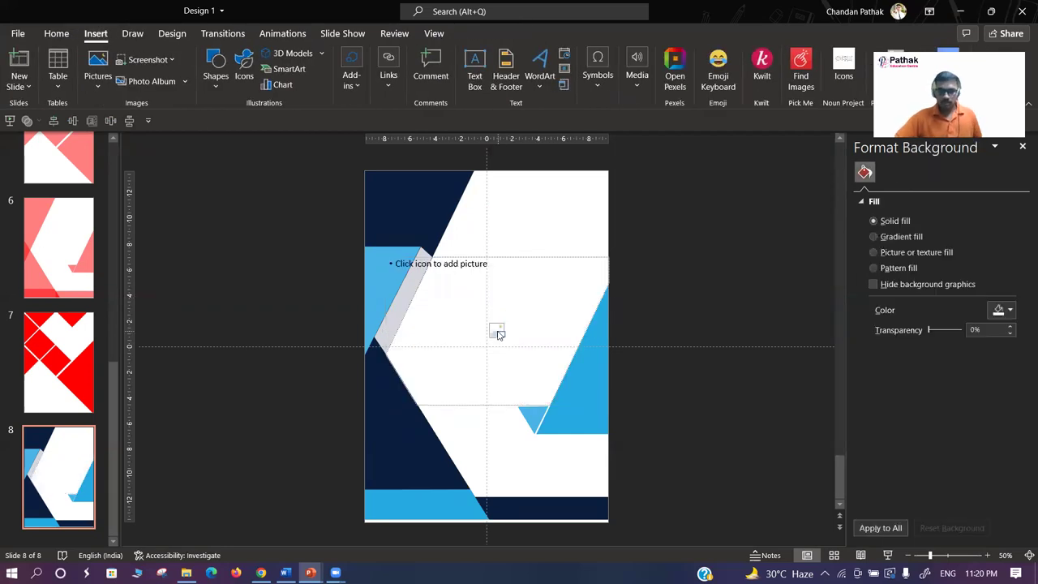
key(alt+n)
key(p)
key(d)
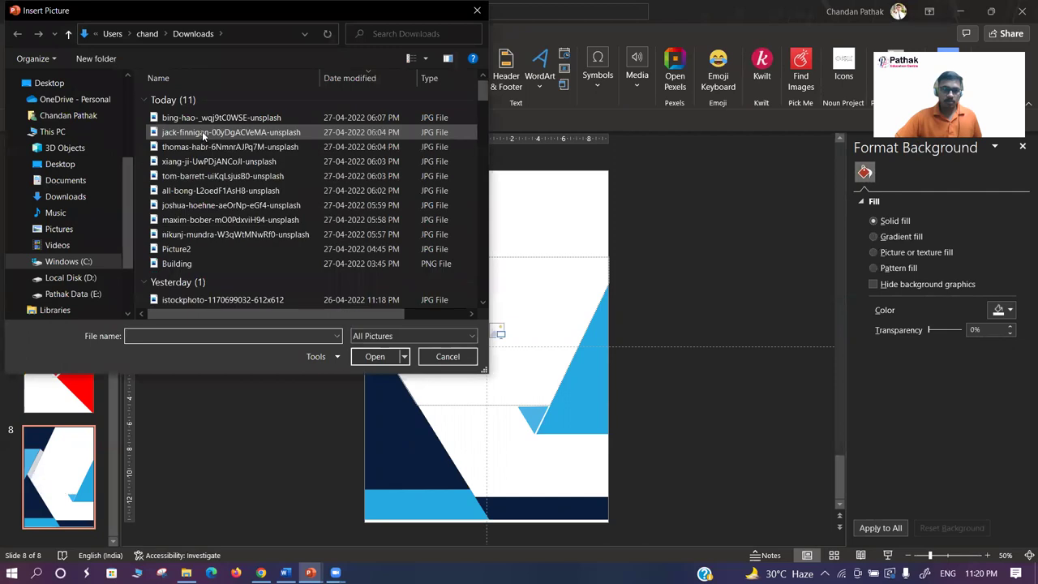
click(200, 119)
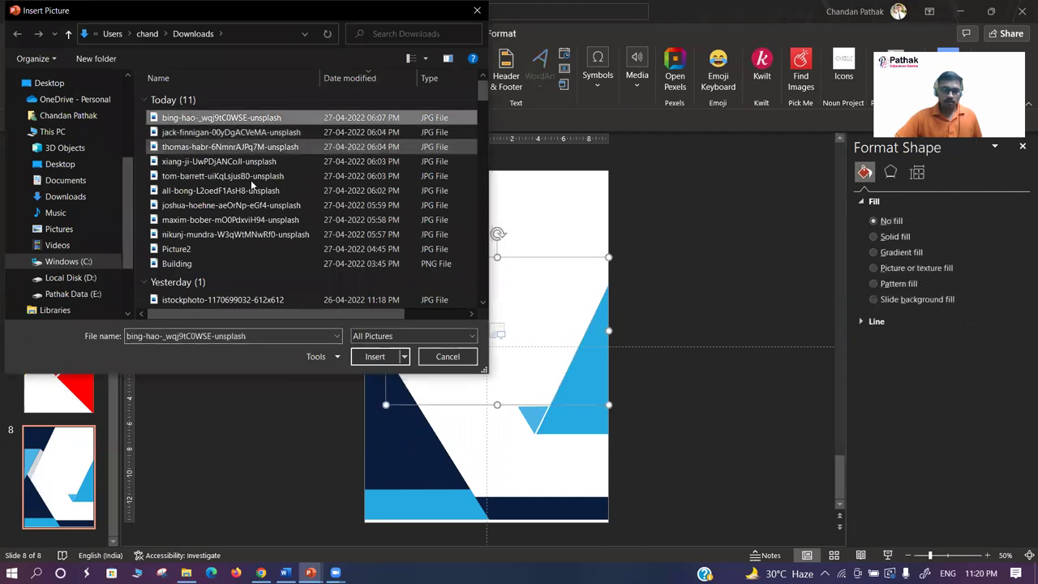
click(360, 362)
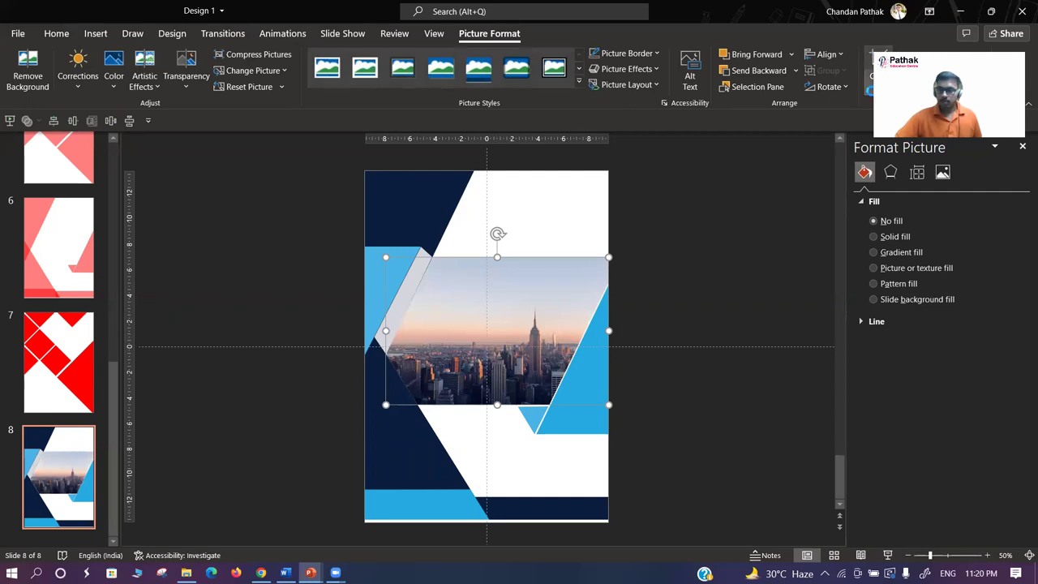
- Enlarge and reposition the new photo inside the crop frame, then apply the crop
drag(631, 408, 719, 455)
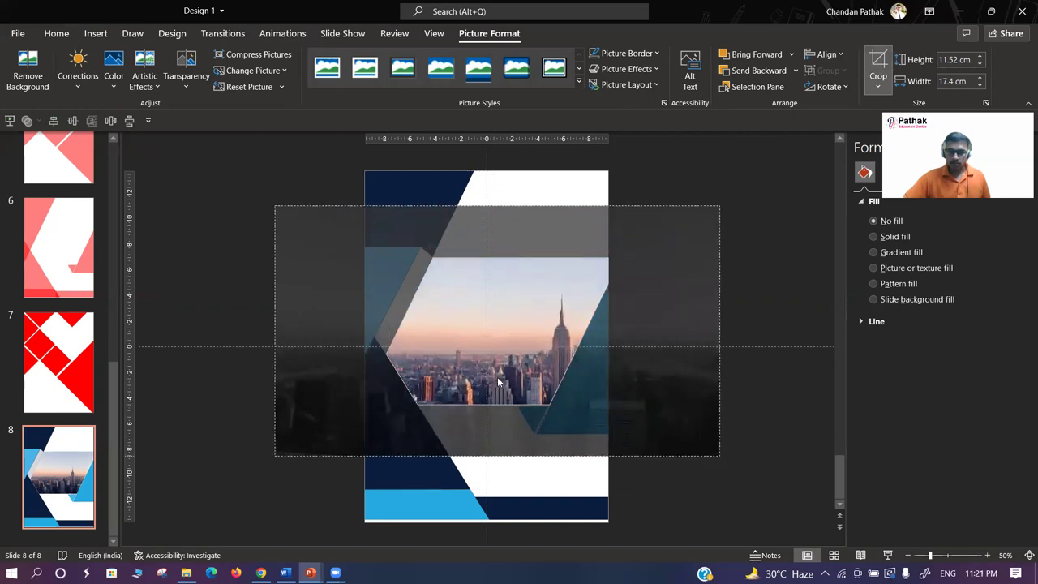
mouse_move(491, 337)
mouse_down()
mouse_move(491, 306)
mouse_move(475, 336)
mouse_move(461, 335)
mouse_up()
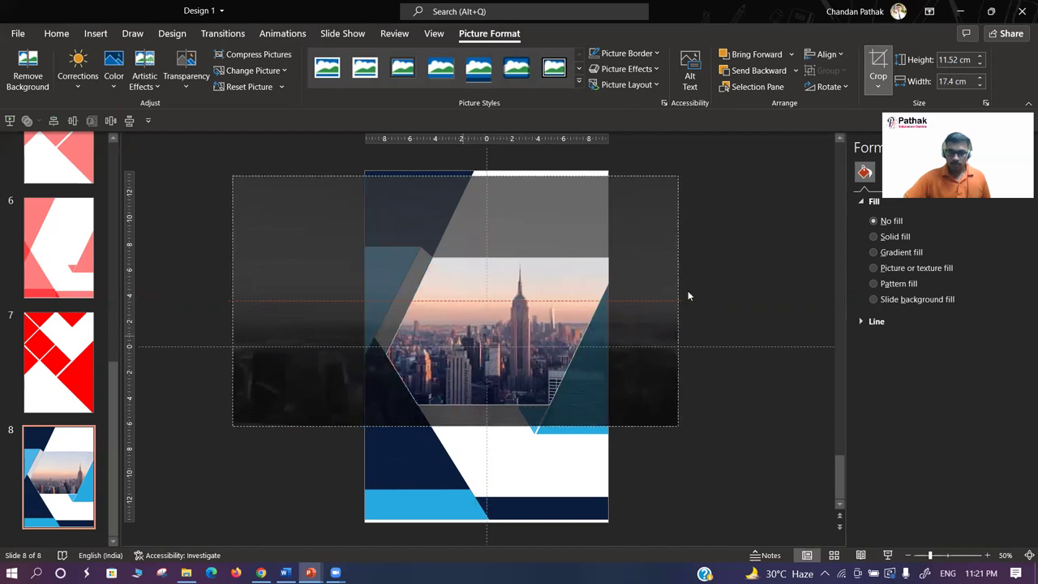
click(724, 285)
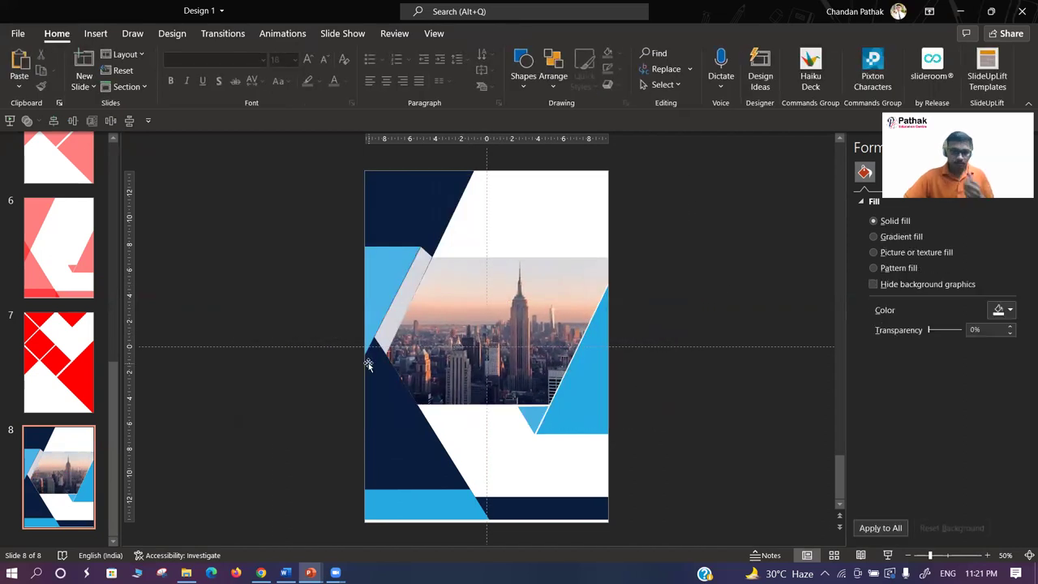
- On slide 7, insert the city photo into the diamond placeholder, enlarging and shifting it left in the crop
click(59, 361)
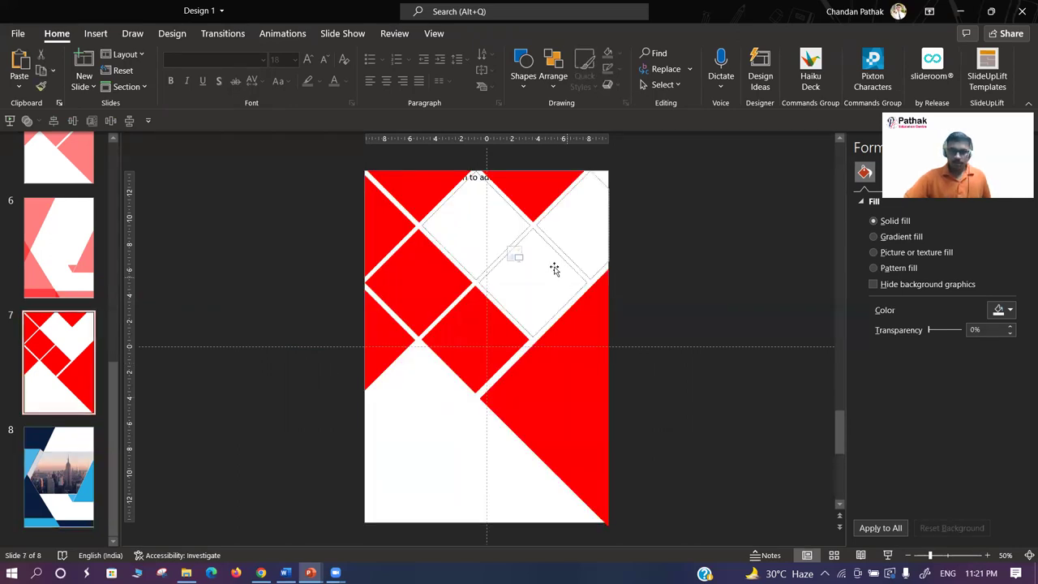
click(516, 257)
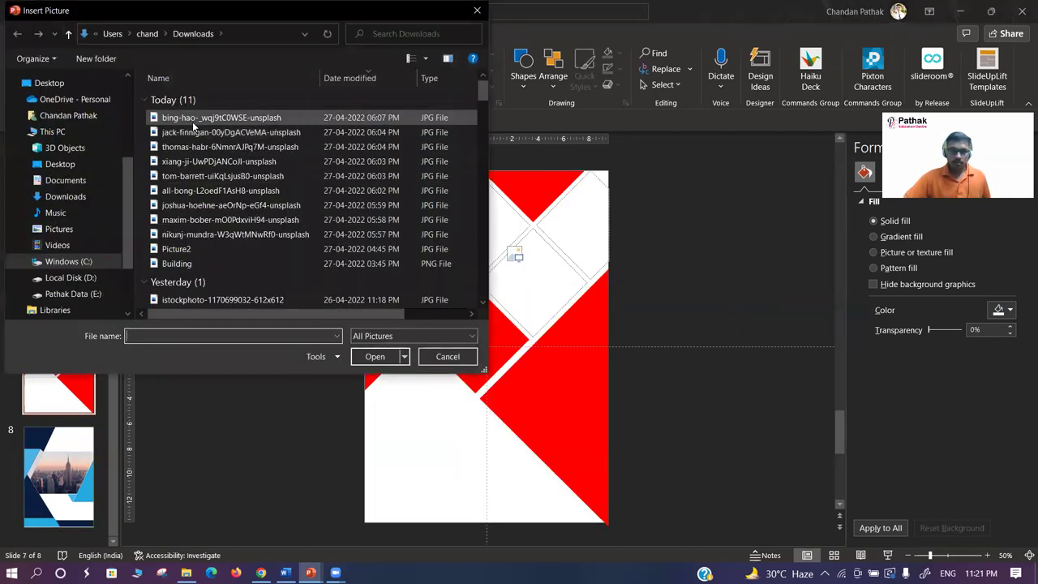
click(372, 357)
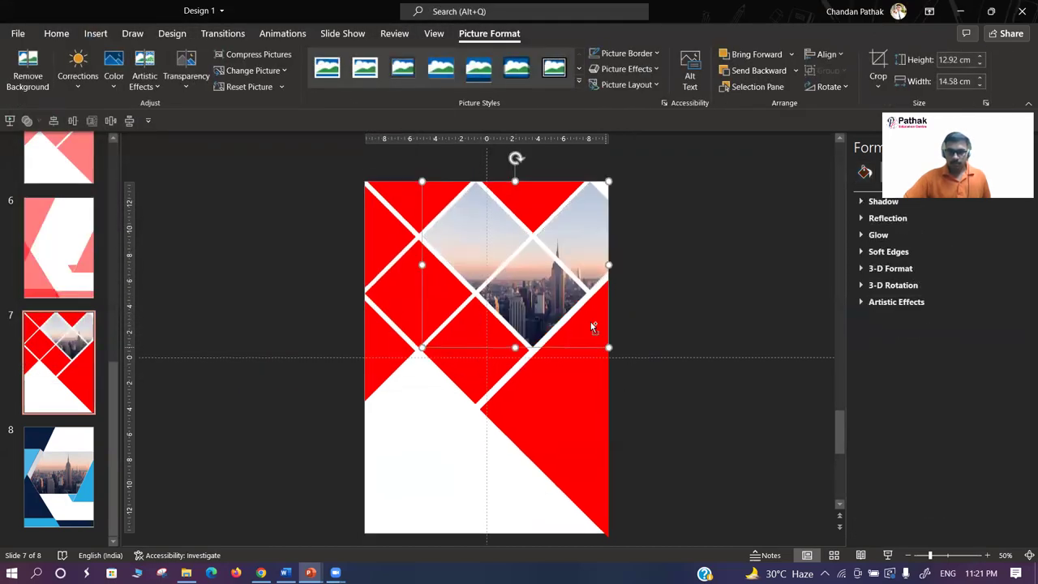
click(878, 62)
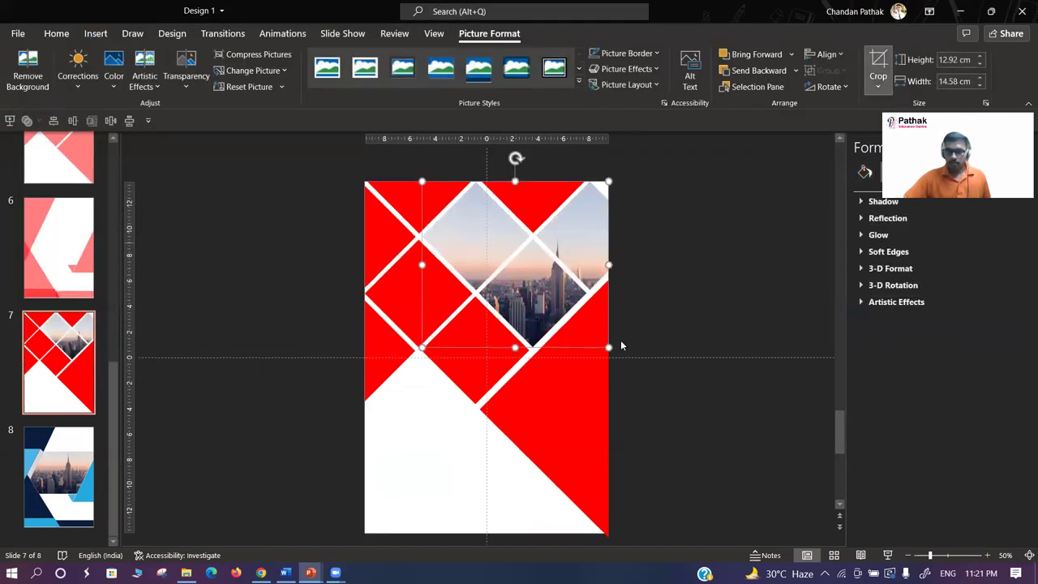
mouse_move(677, 348)
mouse_down()
mouse_move(715, 390)
mouse_move(764, 407)
mouse_up()
drag(531, 281, 440, 254)
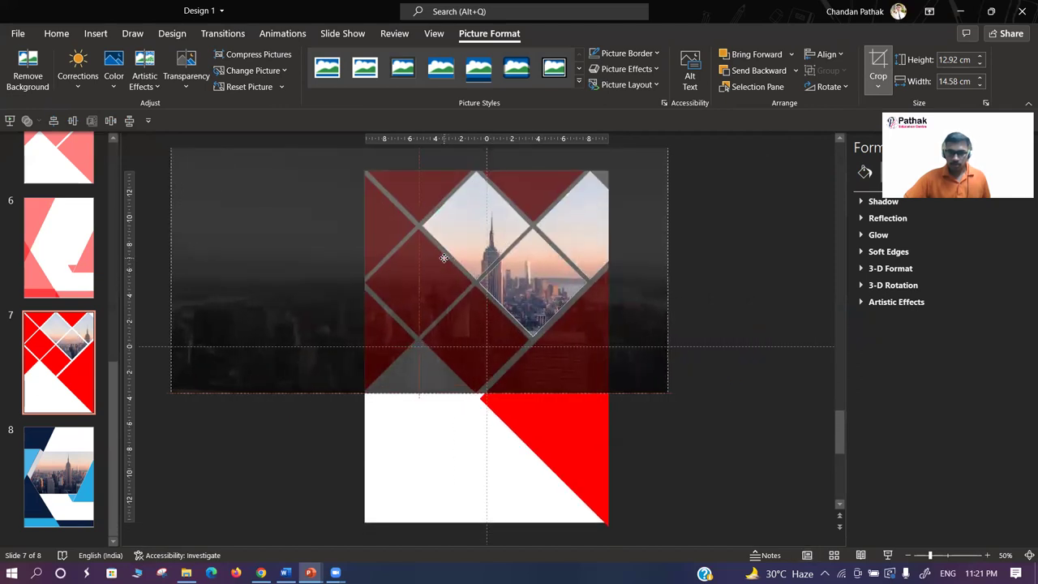
click(692, 273)
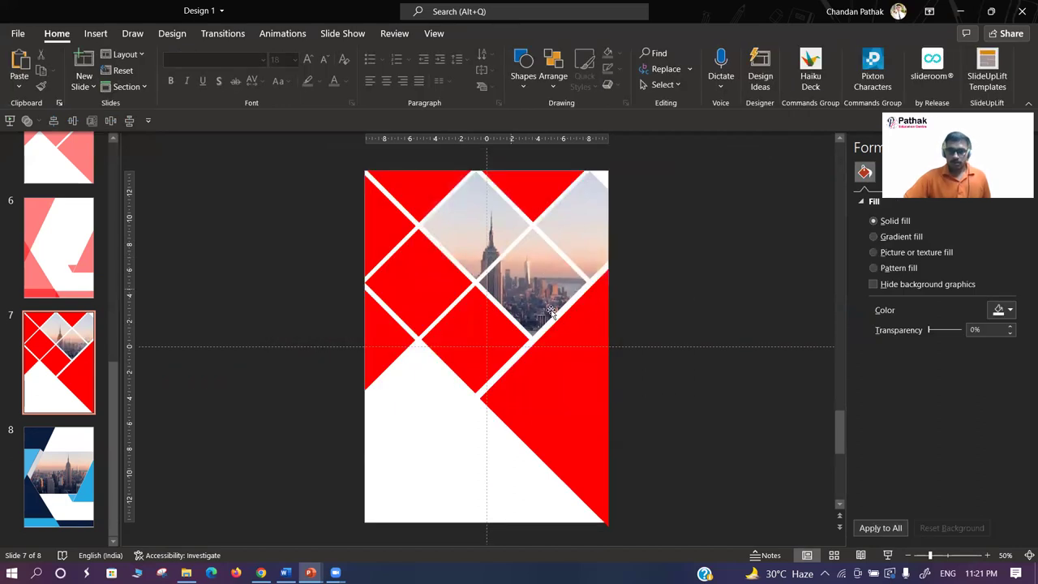
- Fill the large lower-right red triangle with the recent navy colour
click(572, 396)
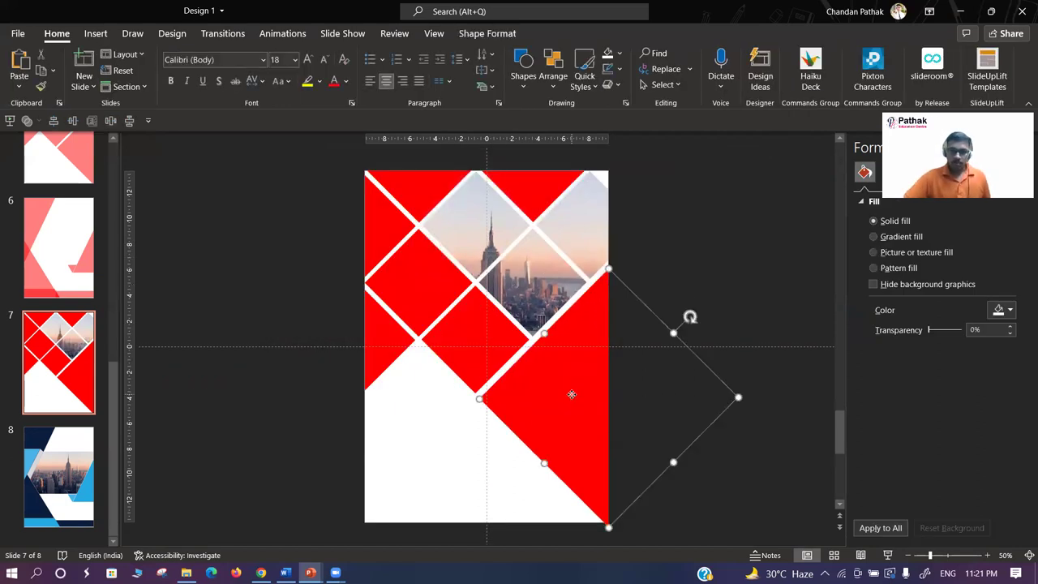
click(523, 72)
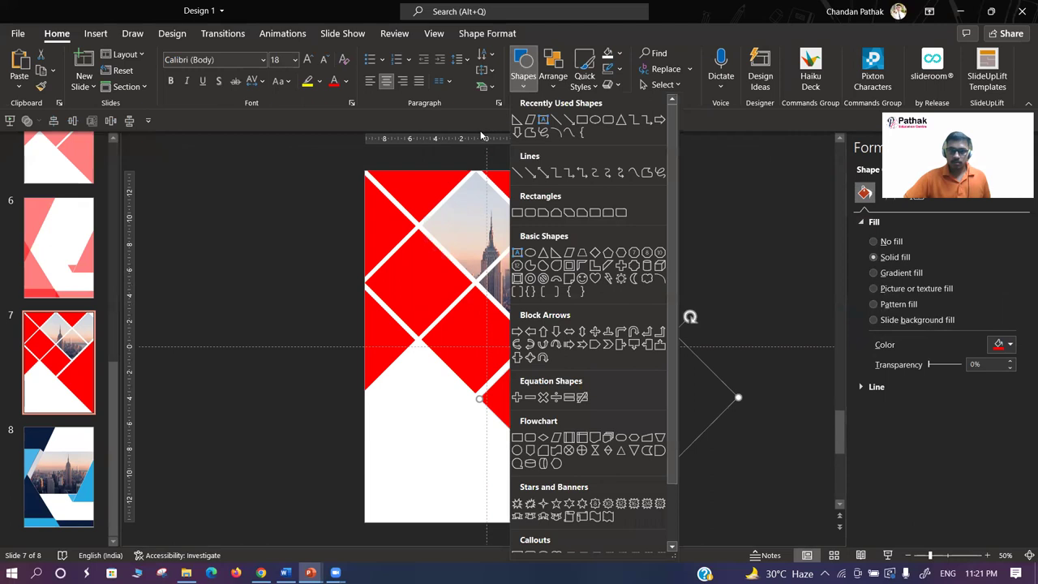
click(486, 33)
click(486, 33)
click(497, 53)
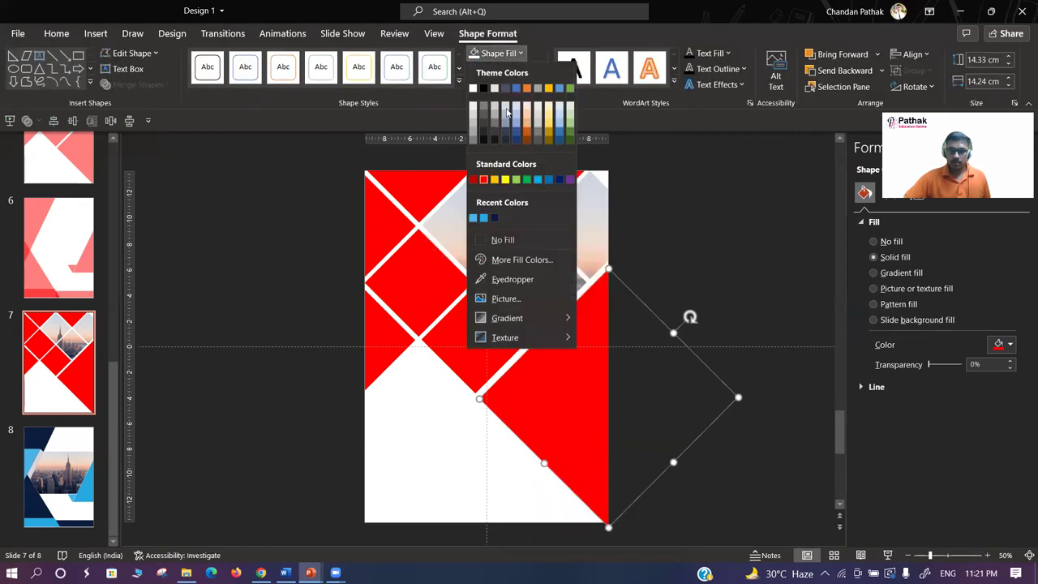
click(494, 218)
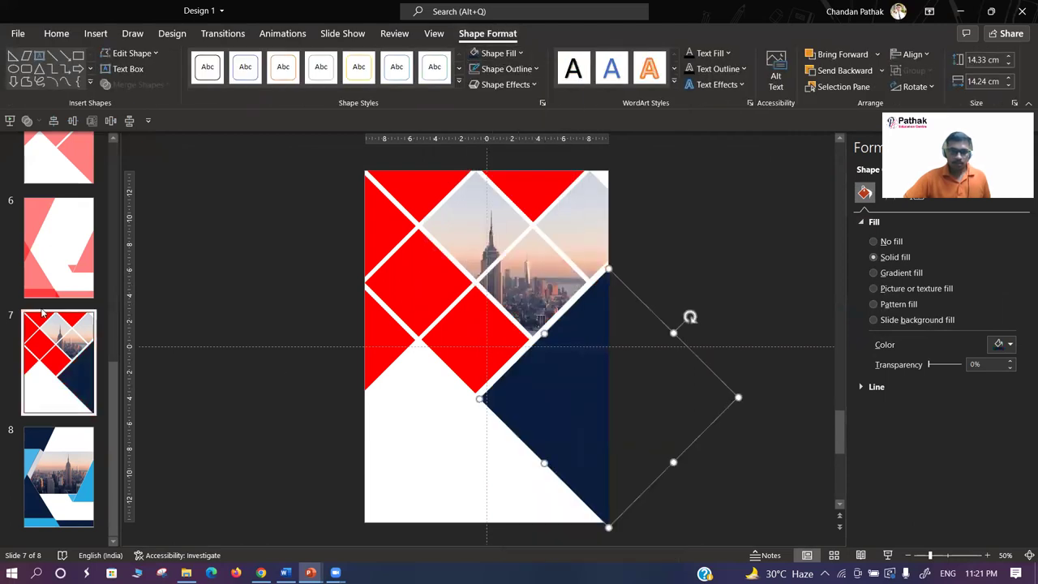
click(49, 357)
- Fill the left red diamond and the lower-left red shape navy
scroll(42, 311, up, 1)
scroll(42, 312, up, 3)
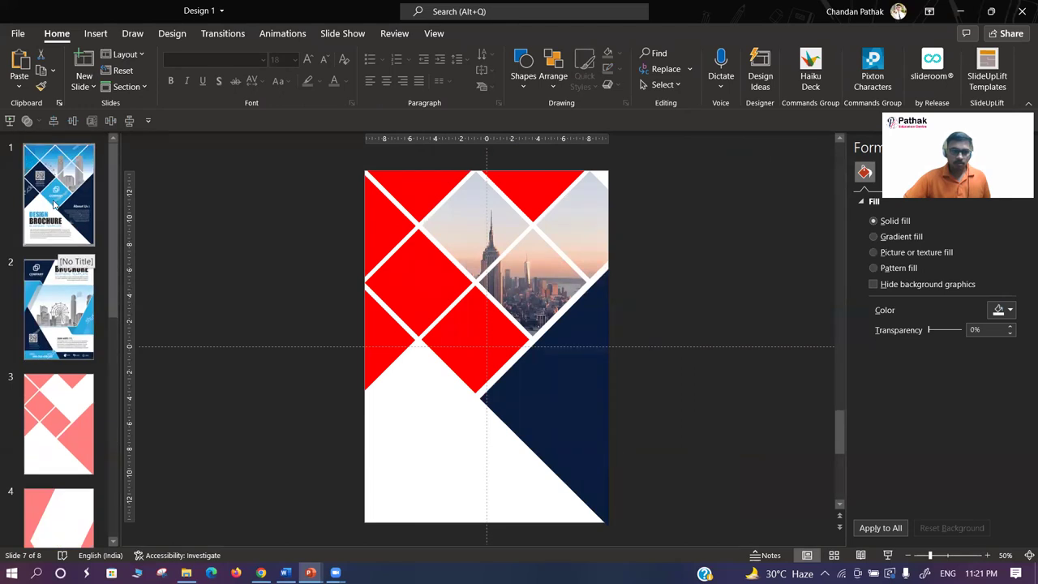
scroll(54, 262, down, 2)
scroll(54, 262, down, 2)
scroll(65, 365, down, 2)
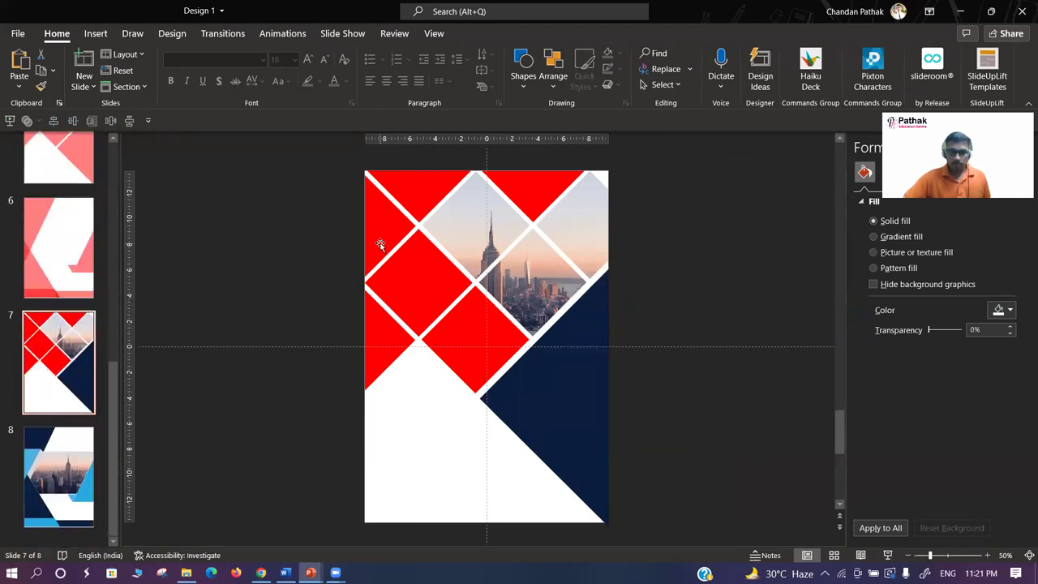
scroll(60, 298, up, 2)
scroll(59, 298, up, 2)
scroll(59, 298, down, 2)
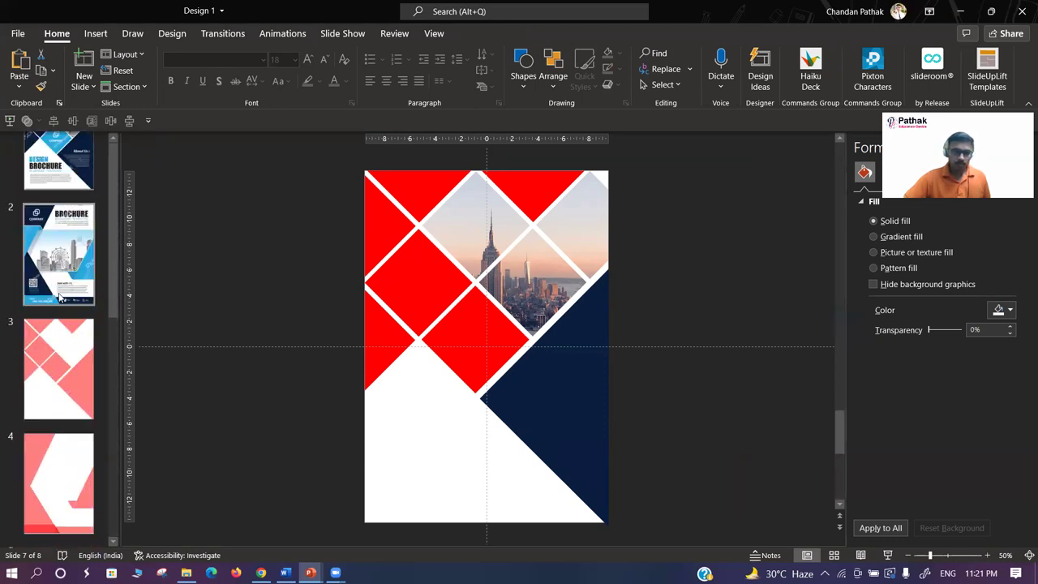
scroll(59, 298, down, 3)
click(438, 271)
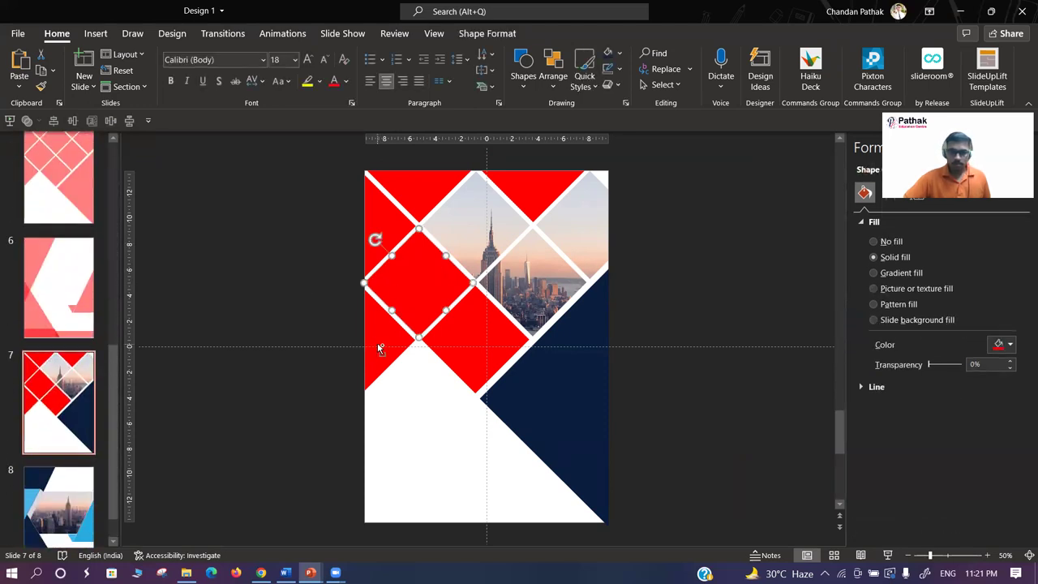
shift+click(377, 342)
click(607, 54)
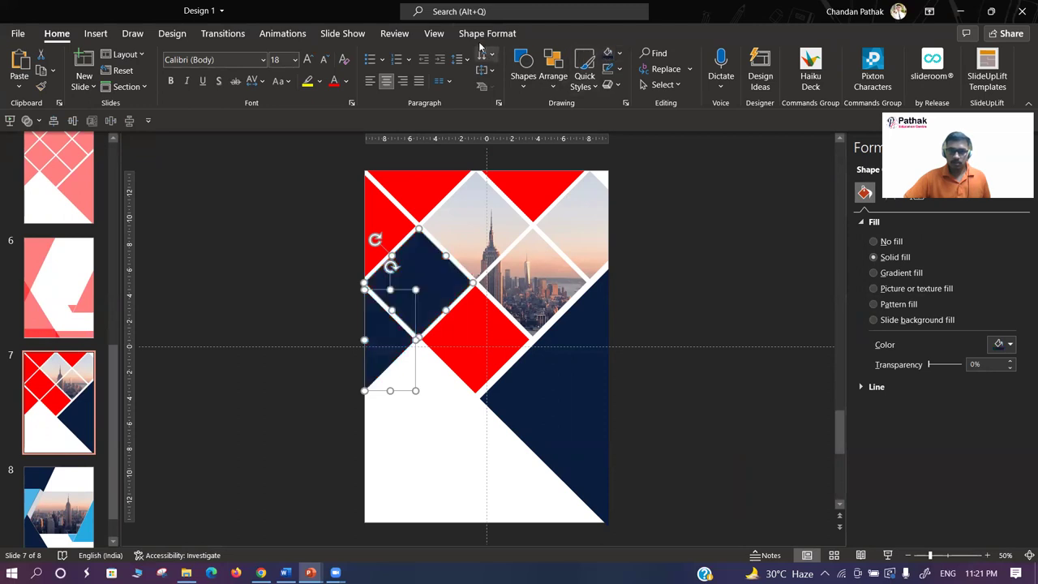
click(488, 33)
click(496, 53)
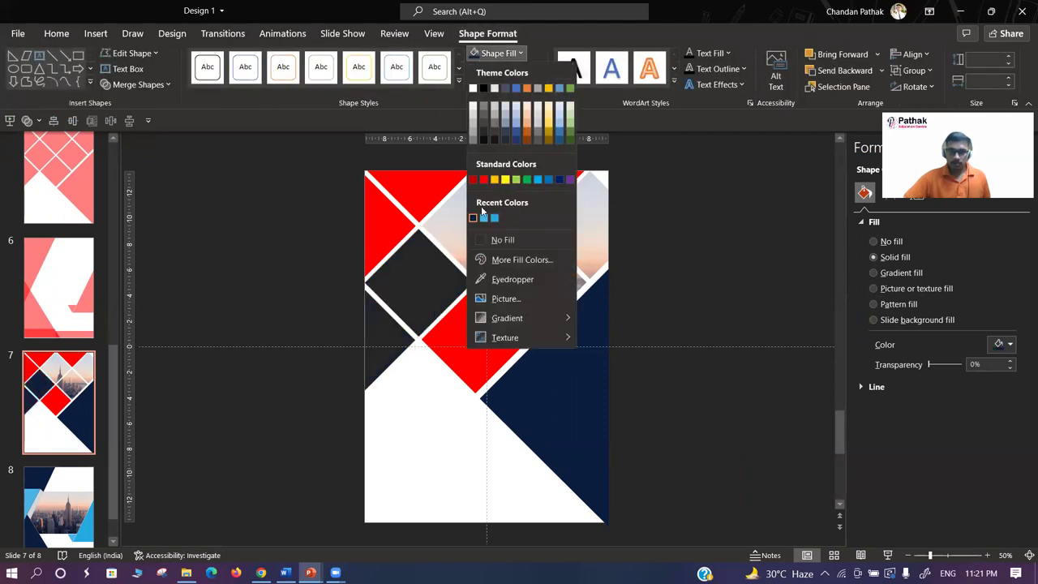
click(312, 259)
click(302, 259)
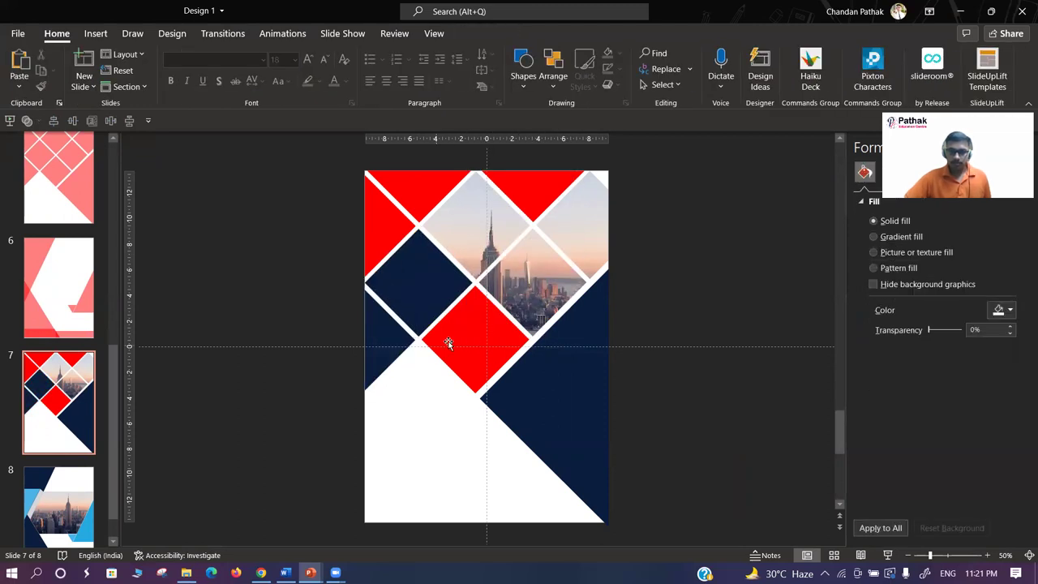
- Delete the central red diamond, then undo to restore it
click(477, 330)
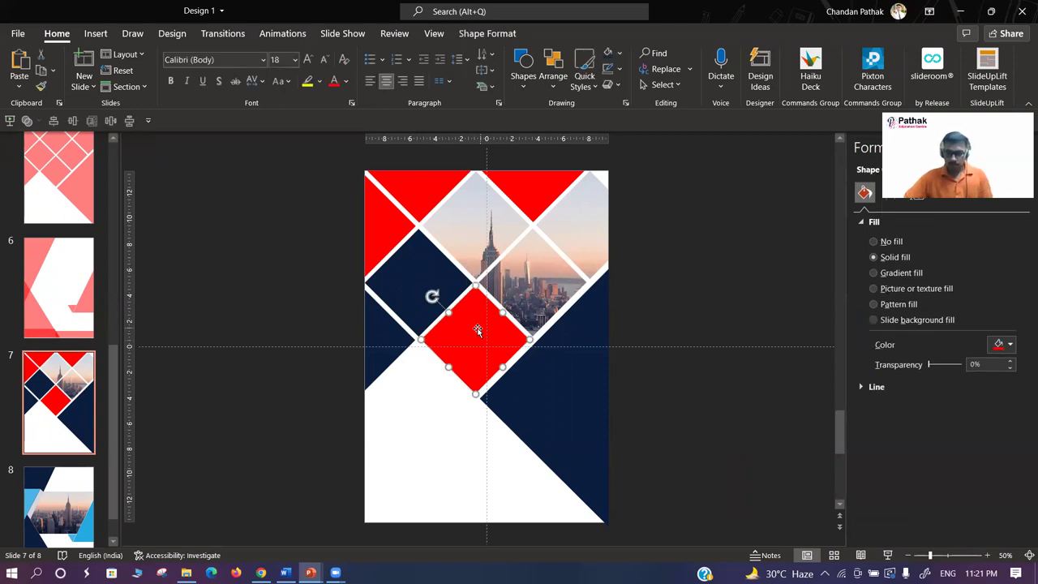
key(Delete)
scroll(47, 360, up, 5)
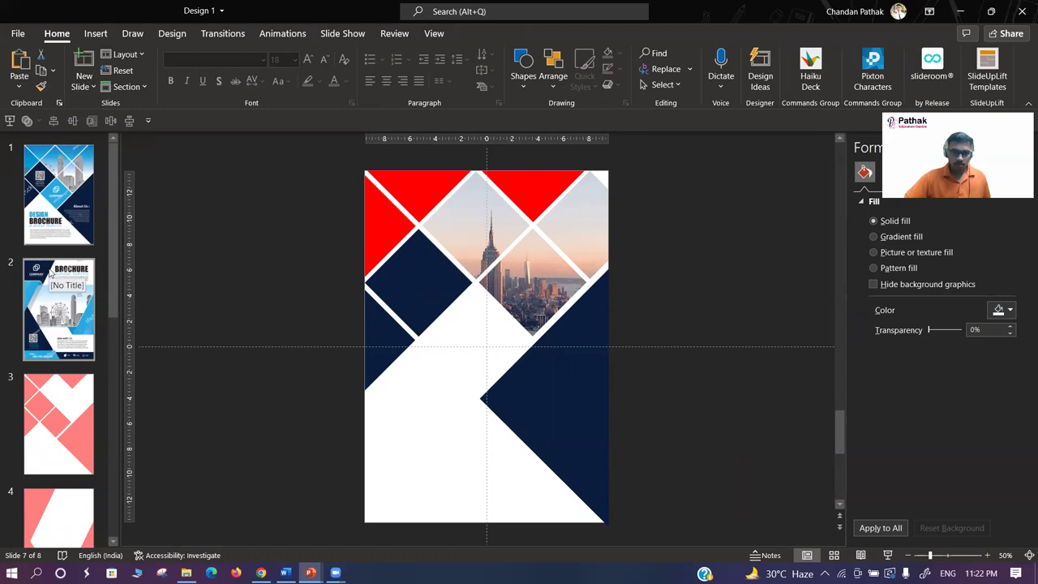
scroll(49, 270, down, 2)
key(ctrl+z)
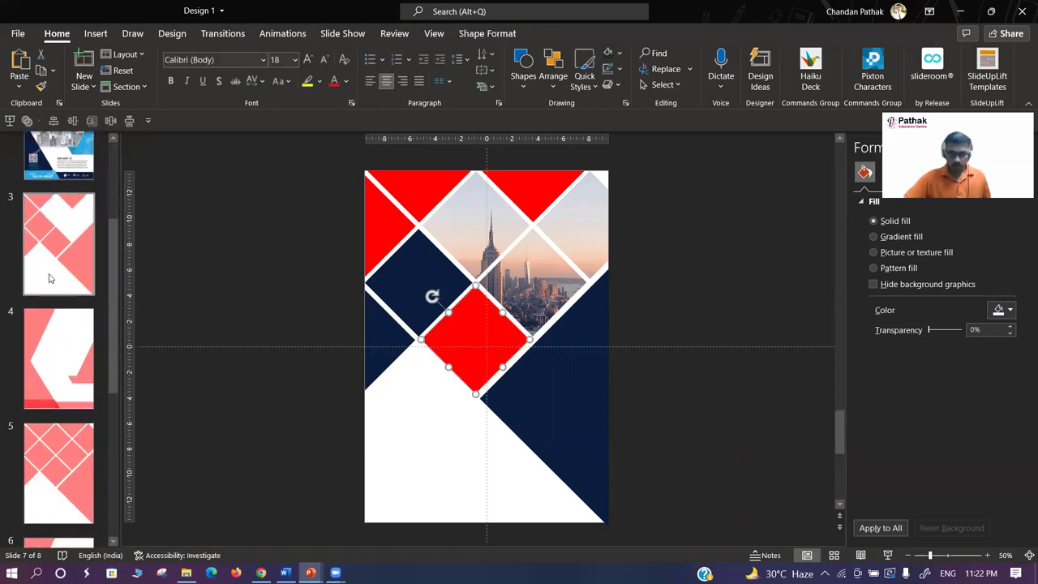
scroll(49, 278, down, 3)
key(Escape)
scroll(55, 276, up, 5)
scroll(55, 266, down, 5)
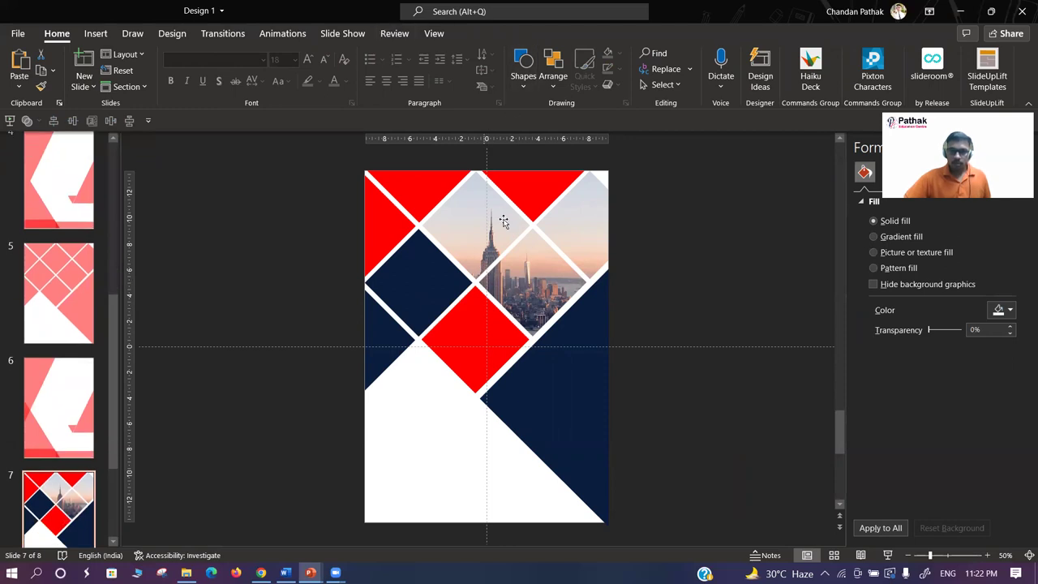
- Fill the central diamond with the recent light blue
click(476, 346)
click(487, 33)
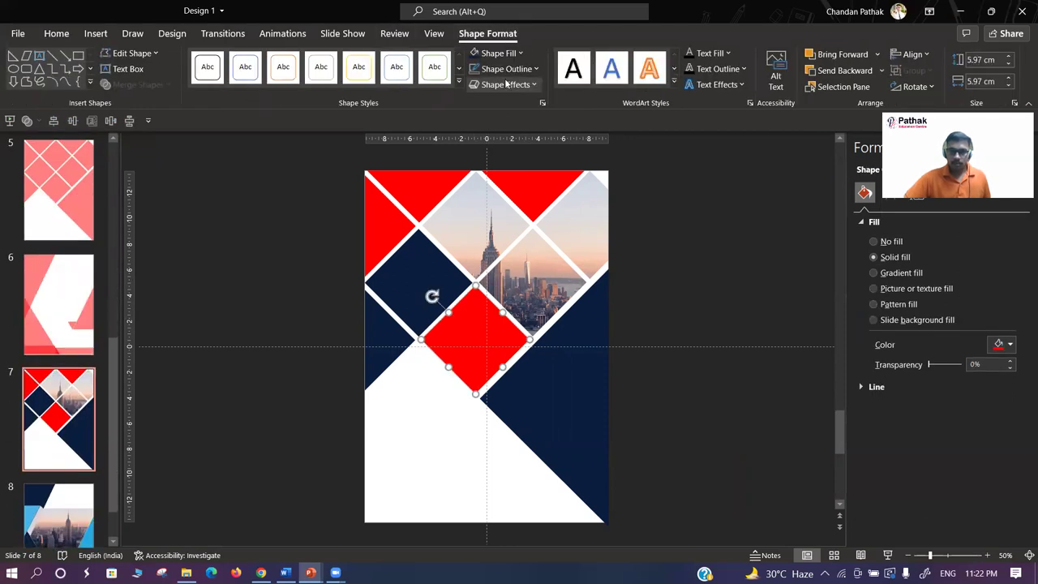
click(497, 52)
click(495, 216)
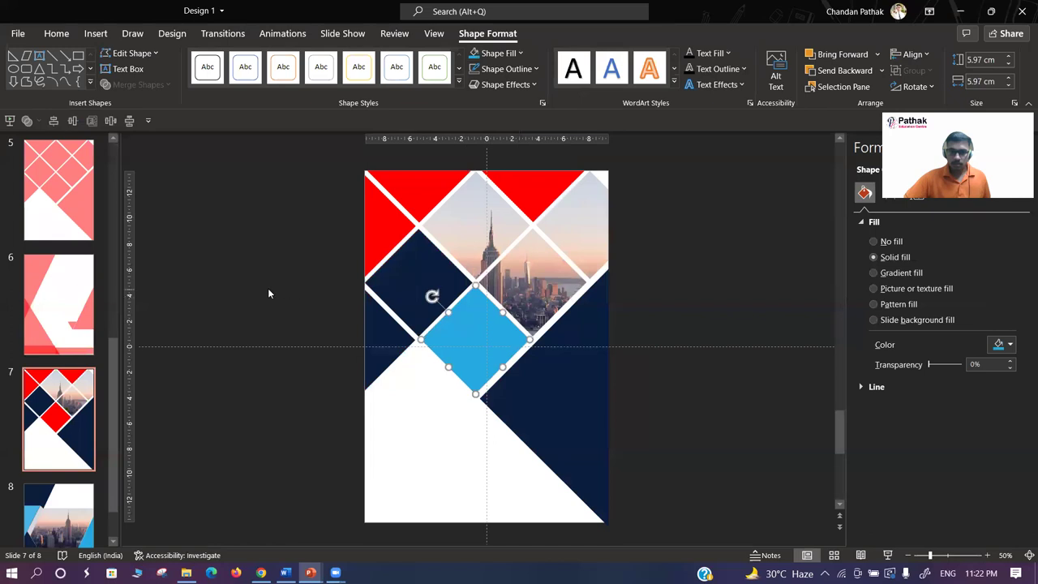
click(268, 287)
click(378, 234)
- Move the gradient stops and set the linear gradient direction to Linear Up
scroll(530, 193, up, 1)
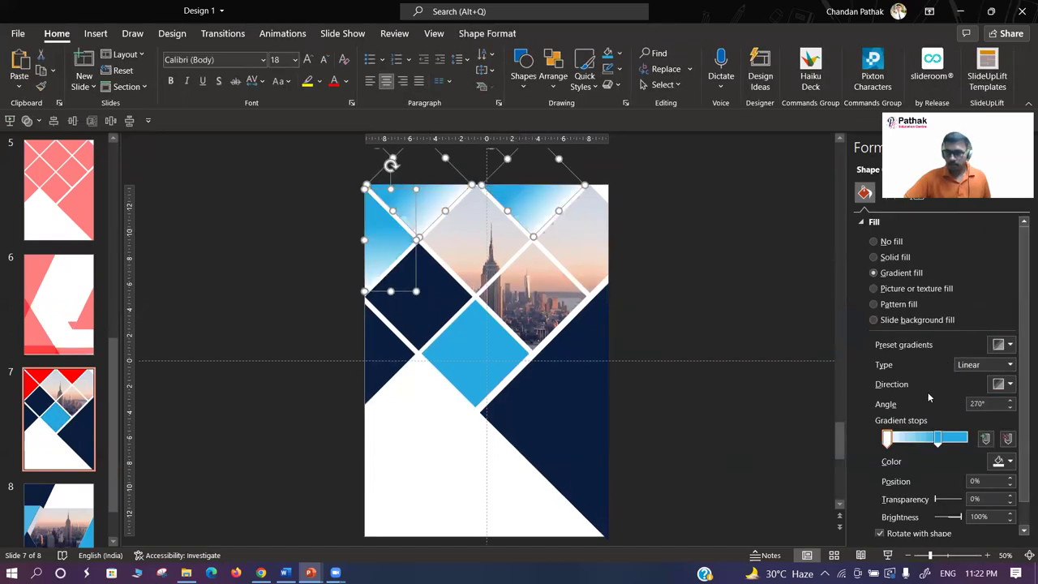
drag(943, 445, 955, 444)
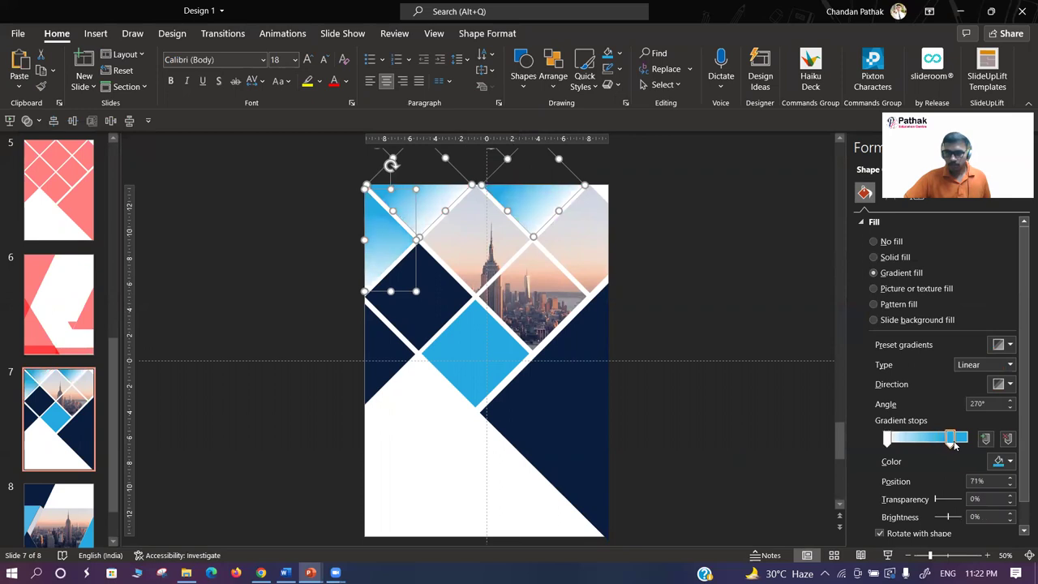
click(1010, 367)
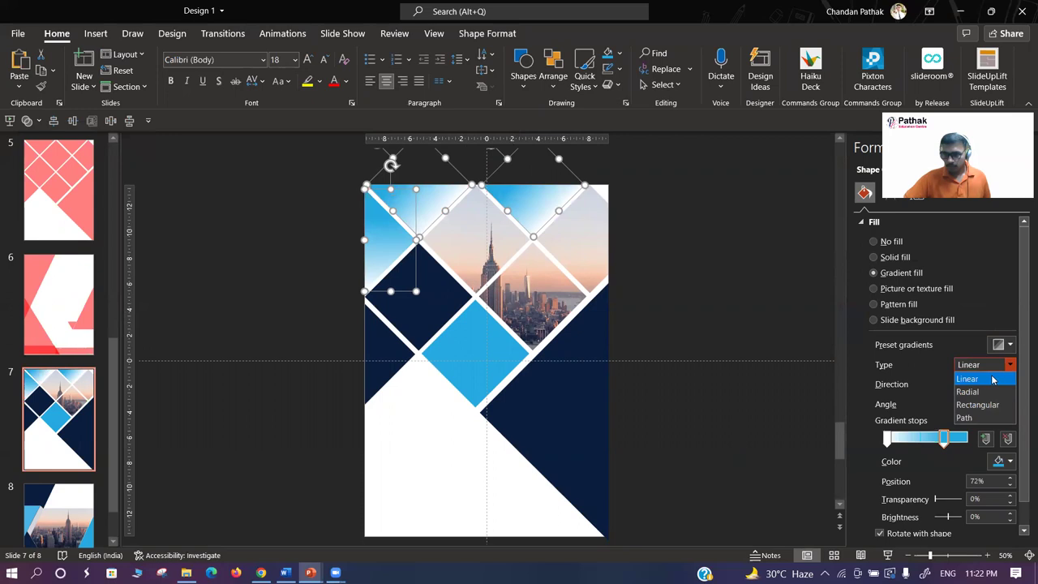
click(993, 379)
click(1004, 384)
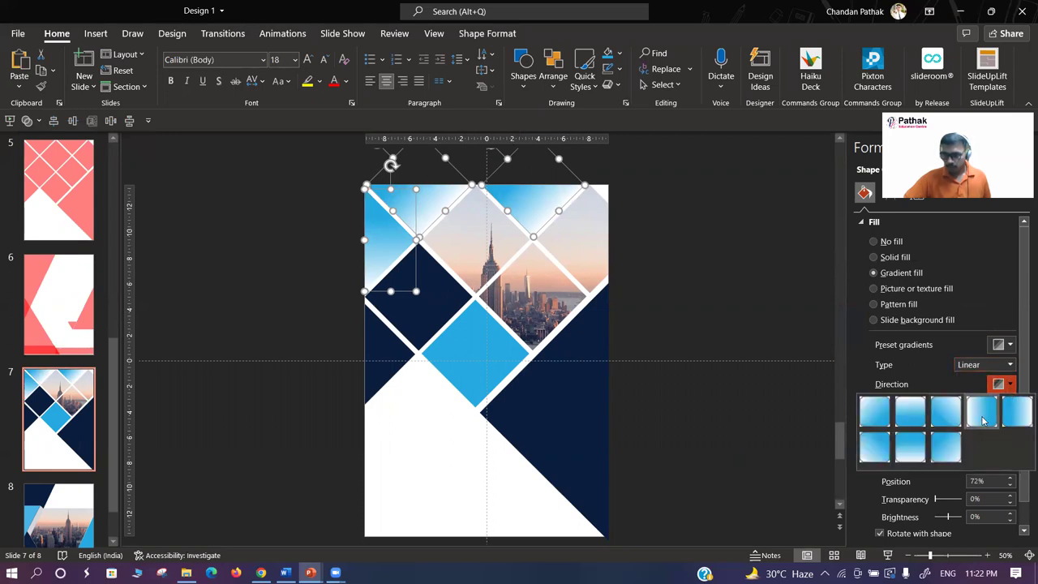
click(913, 451)
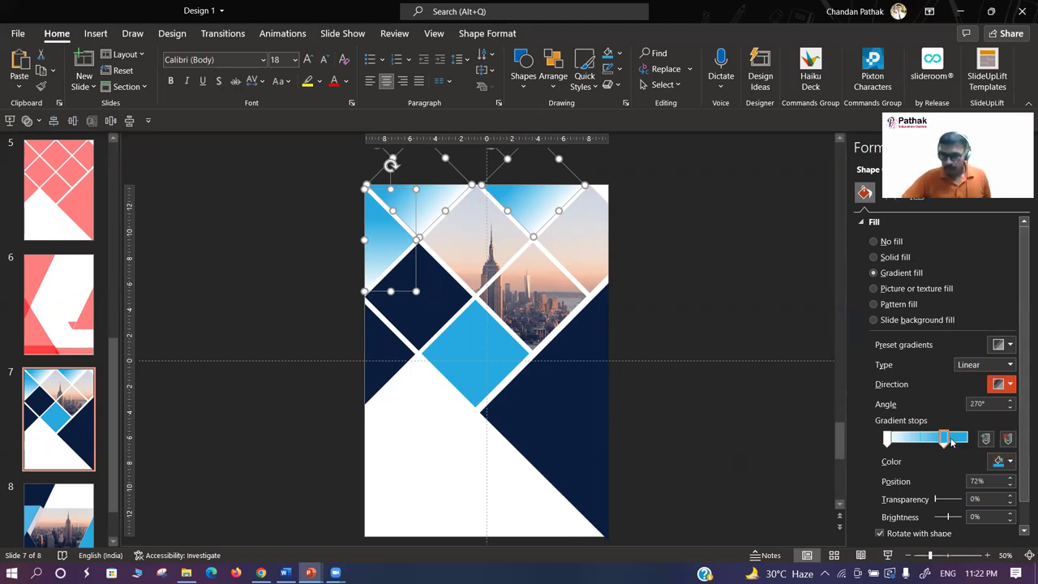
drag(943, 440, 922, 440)
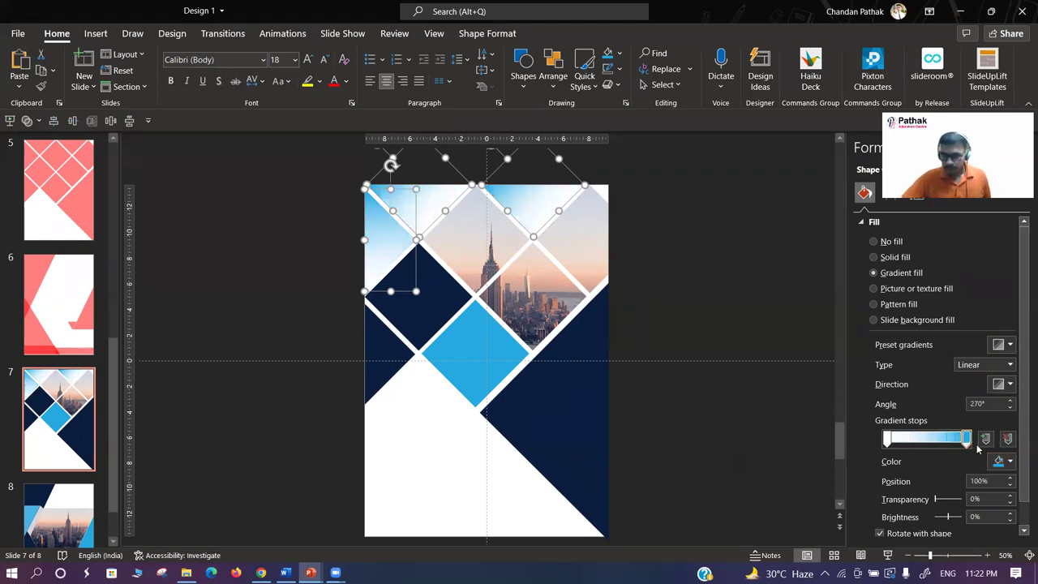
click(1003, 384)
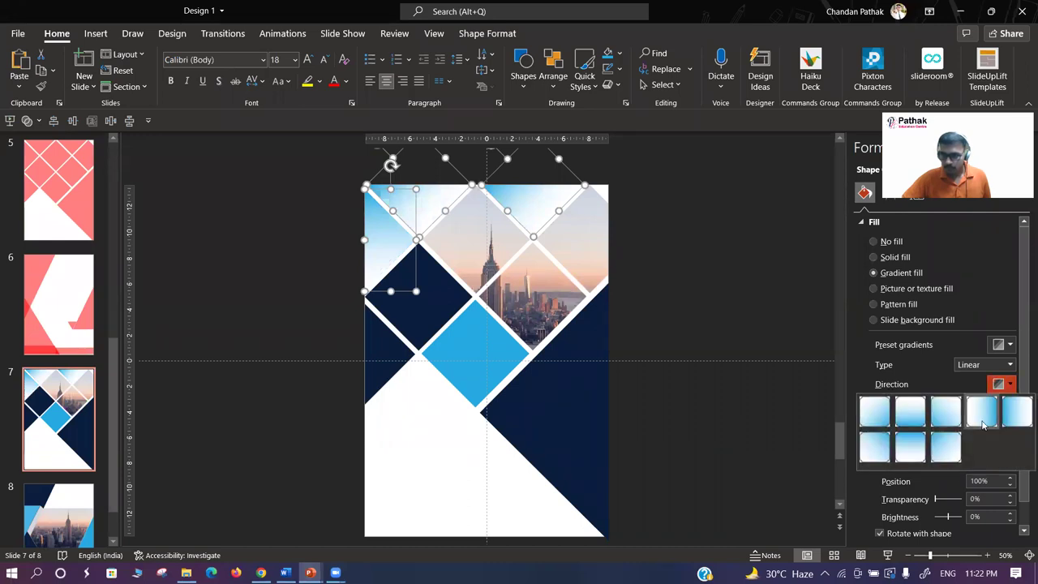
click(977, 415)
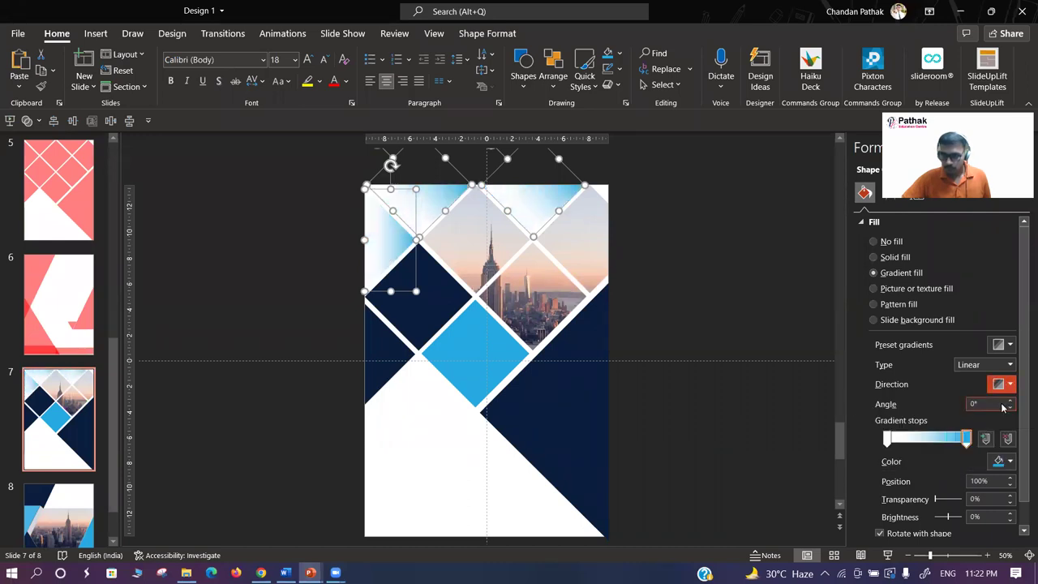
click(1004, 384)
click(911, 446)
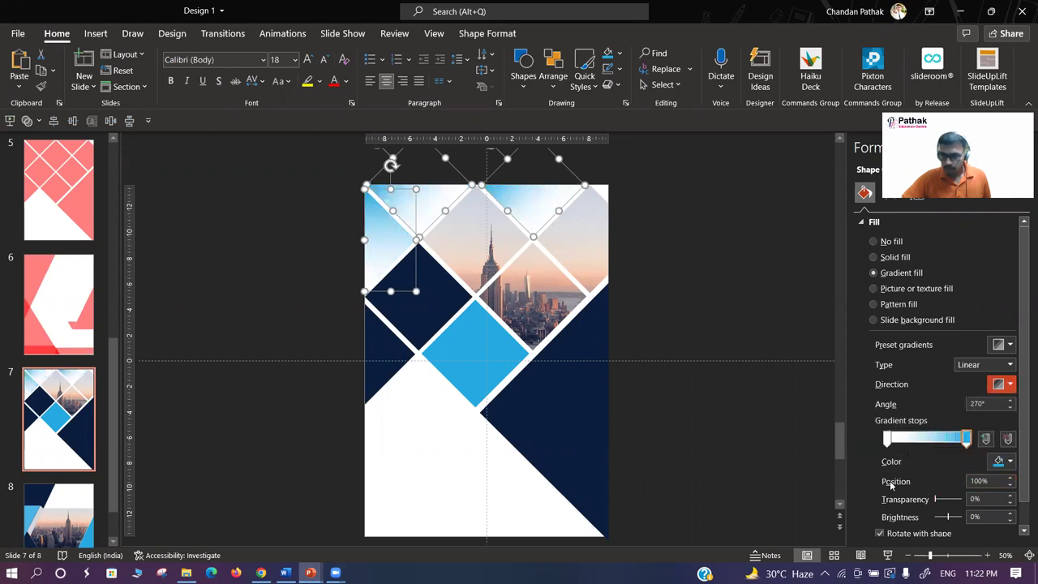
- Raise the gradient angle and pull the blue stop in to about 64%
scroll(939, 495, down, 1)
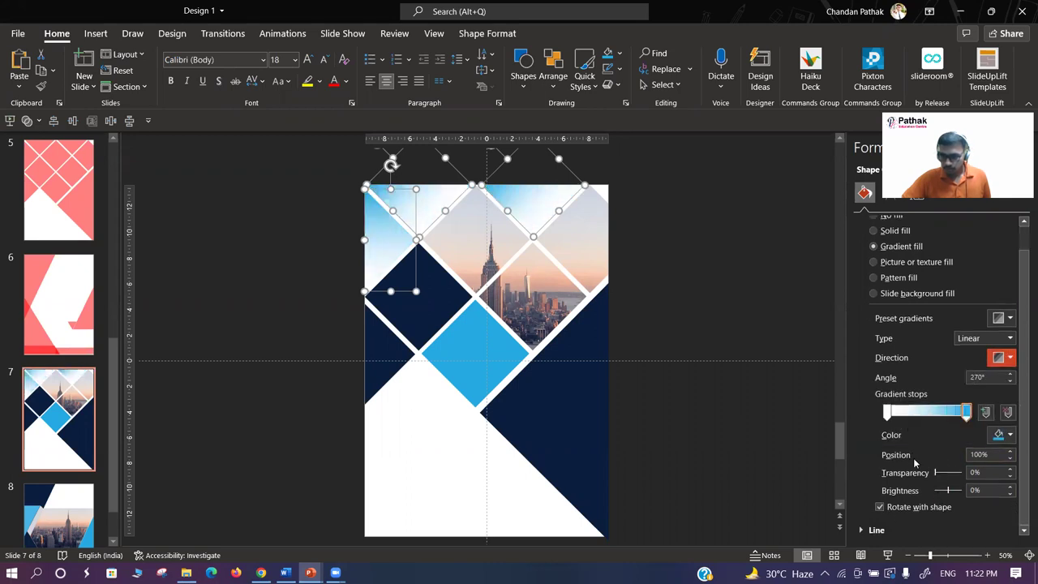
scroll(902, 399, up, 1)
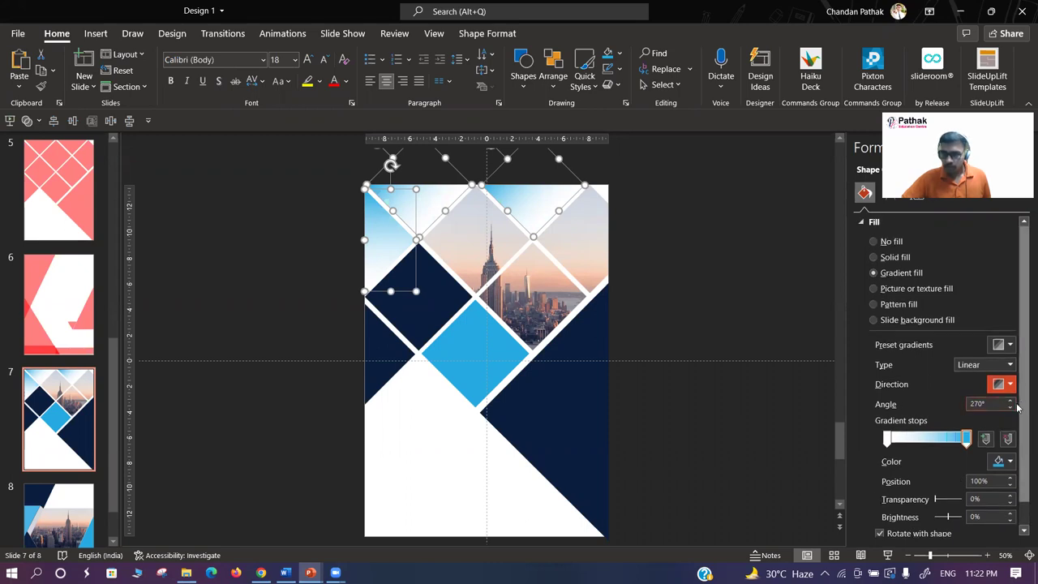
click(1010, 401)
click(1010, 402)
click(1011, 401)
click(1010, 401)
click(1010, 401)
click(1010, 402)
click(1011, 402)
click(1010, 402)
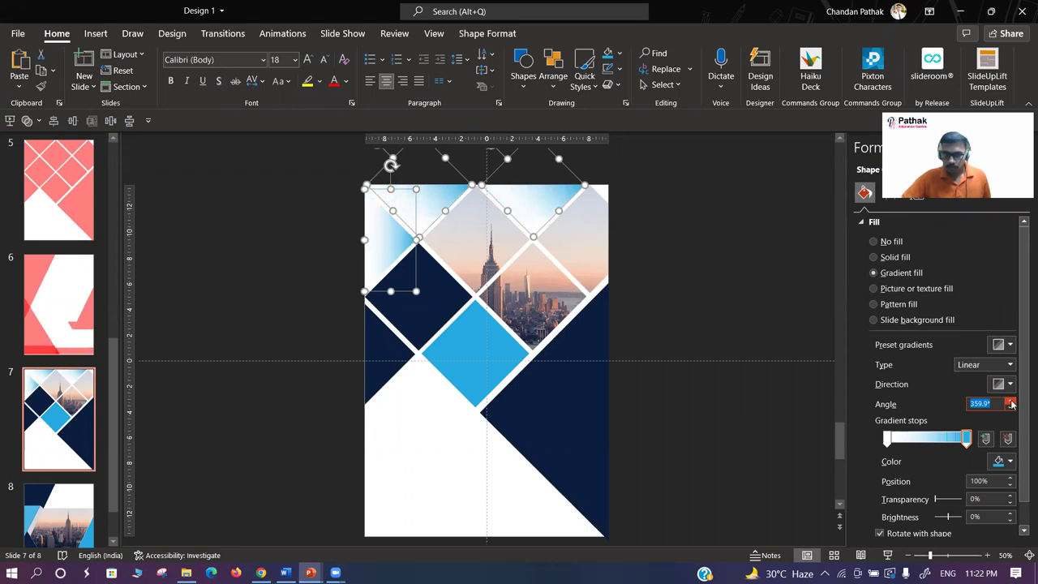
drag(965, 438, 938, 438)
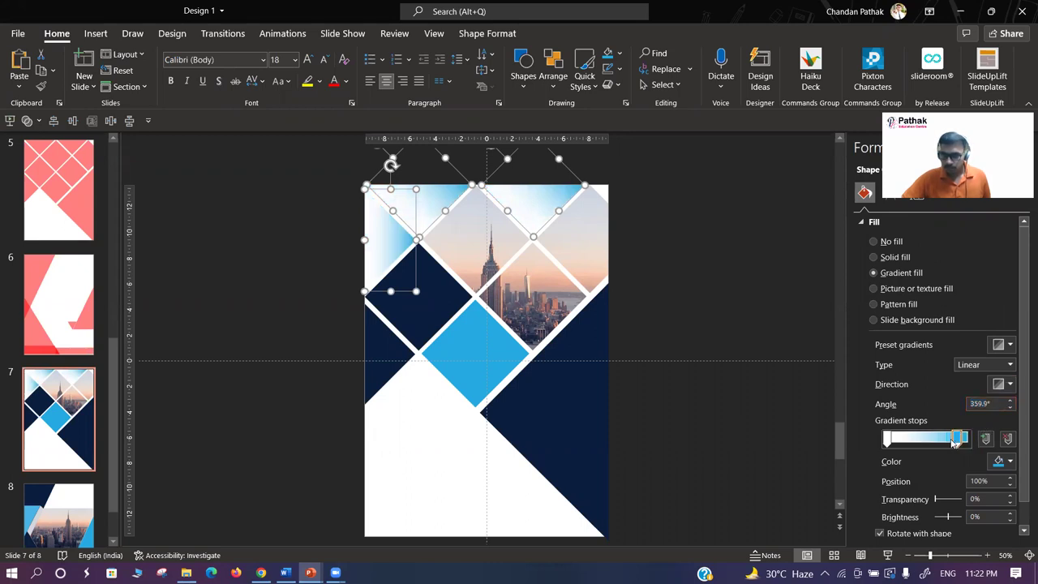
- Lower the gradient angle step by step until it reaches 150°
click(1010, 407)
click(1009, 407)
click(1009, 408)
click(1009, 407)
click(1009, 407)
click(1010, 407)
click(1010, 407)
click(1009, 407)
click(1009, 407)
click(1009, 407)
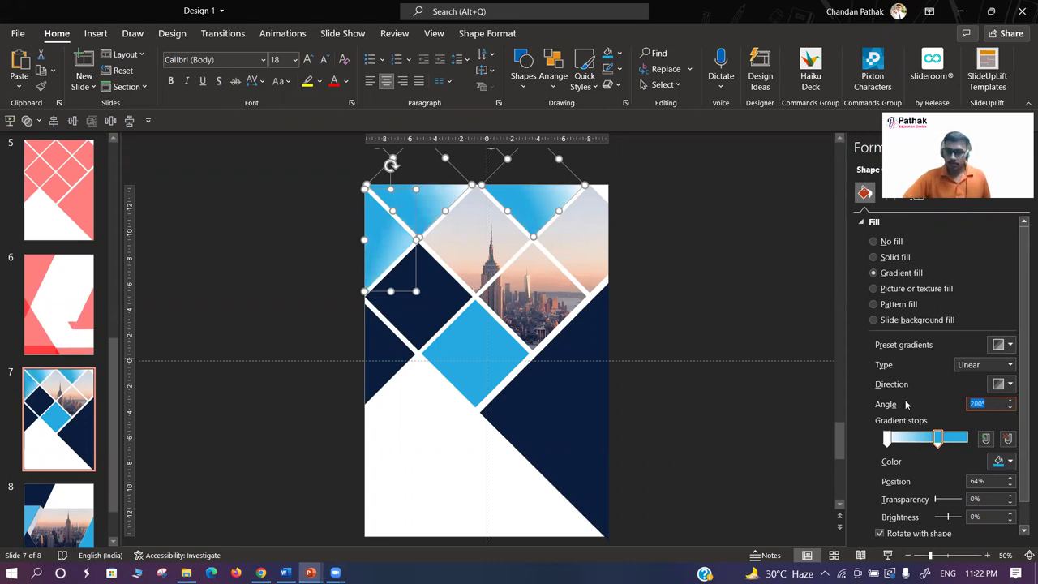
click(1010, 407)
click(1010, 407)
click(1010, 407)
click(1009, 407)
click(1010, 407)
click(1009, 407)
click(689, 337)
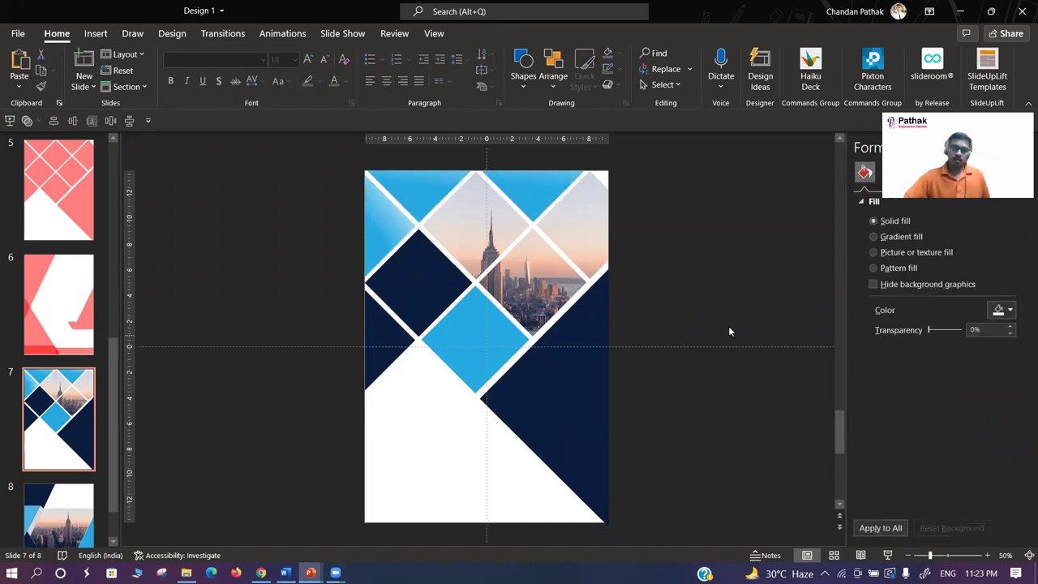
- Check the slide 1 reference brochure, then return to the cover on slide 7
scroll(50, 298, up, 5)
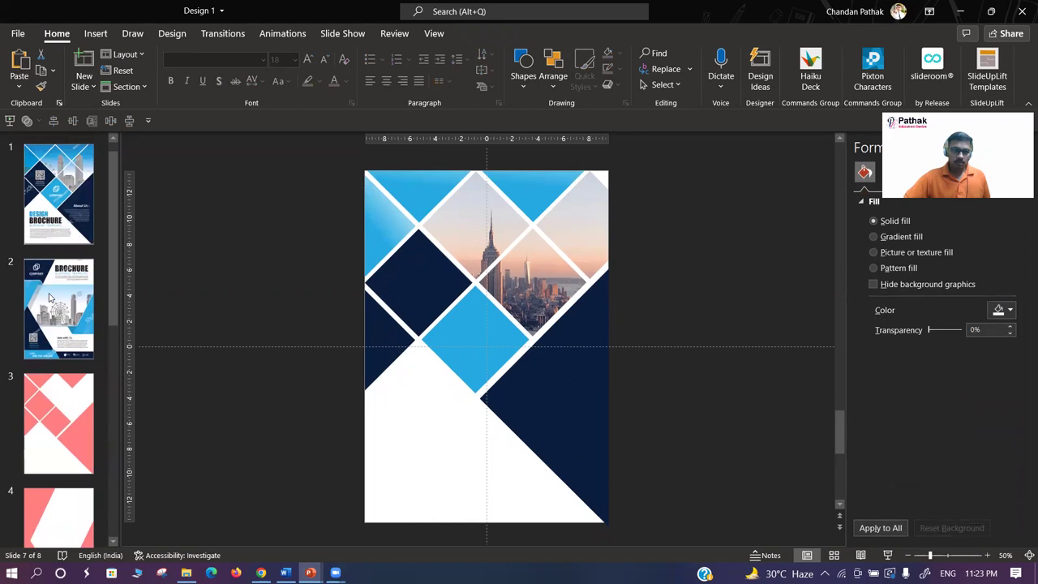
click(62, 233)
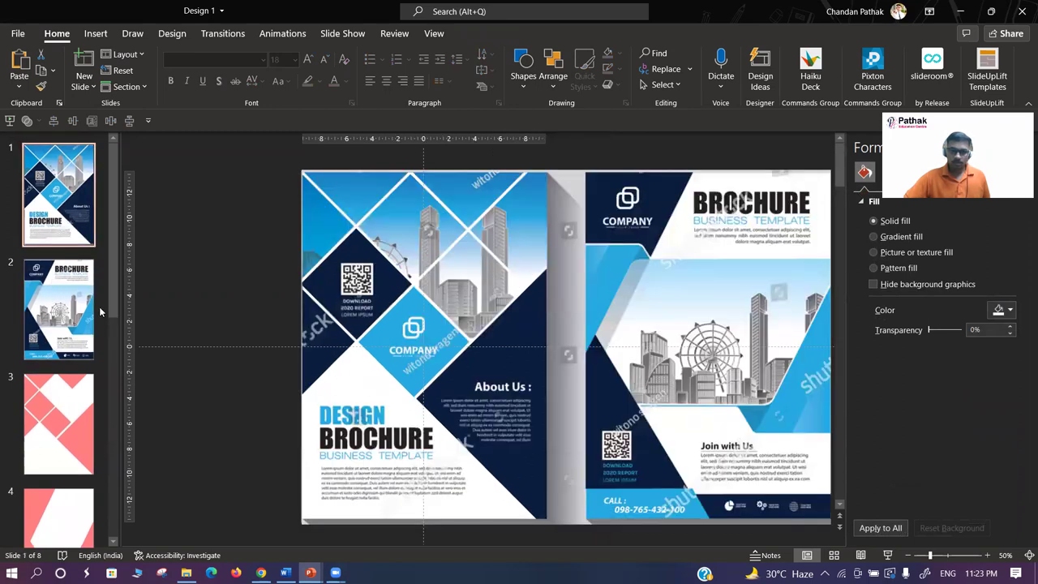
scroll(100, 312, down, 5)
click(59, 363)
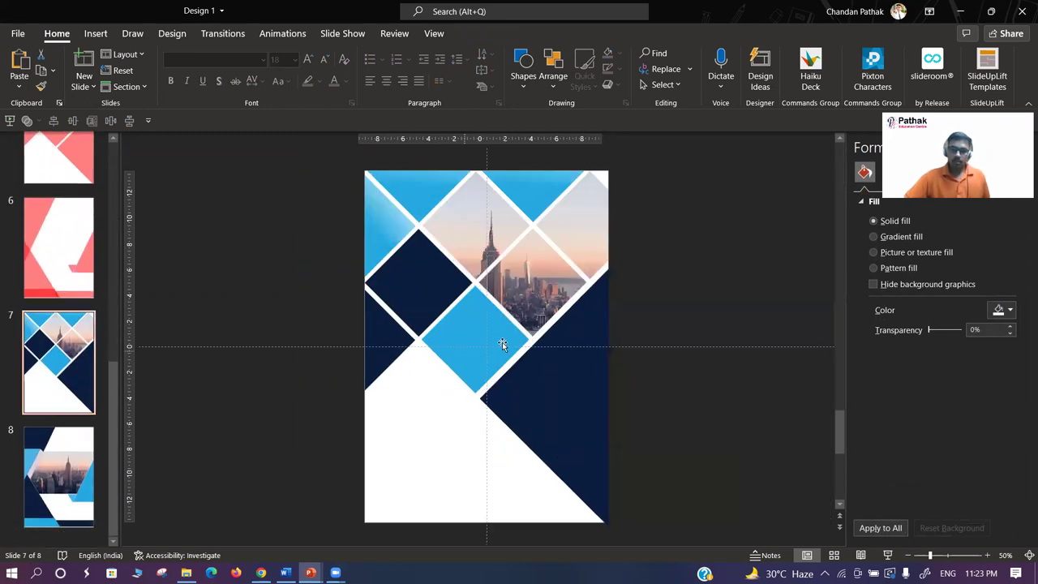
- Add a text box on the central blue diamond reading 'Company Logo'
click(524, 75)
click(543, 120)
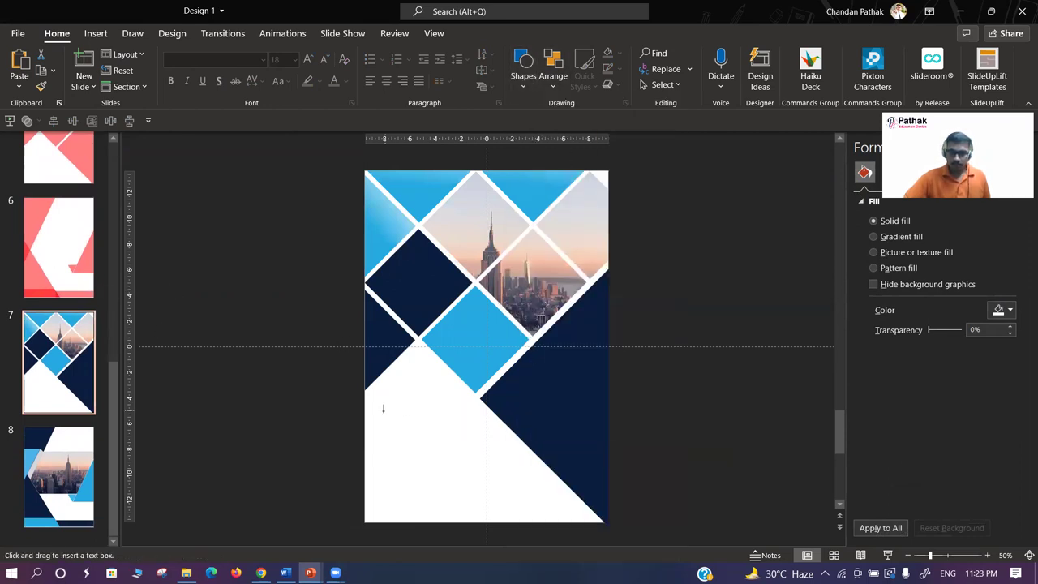
drag(455, 322, 498, 357)
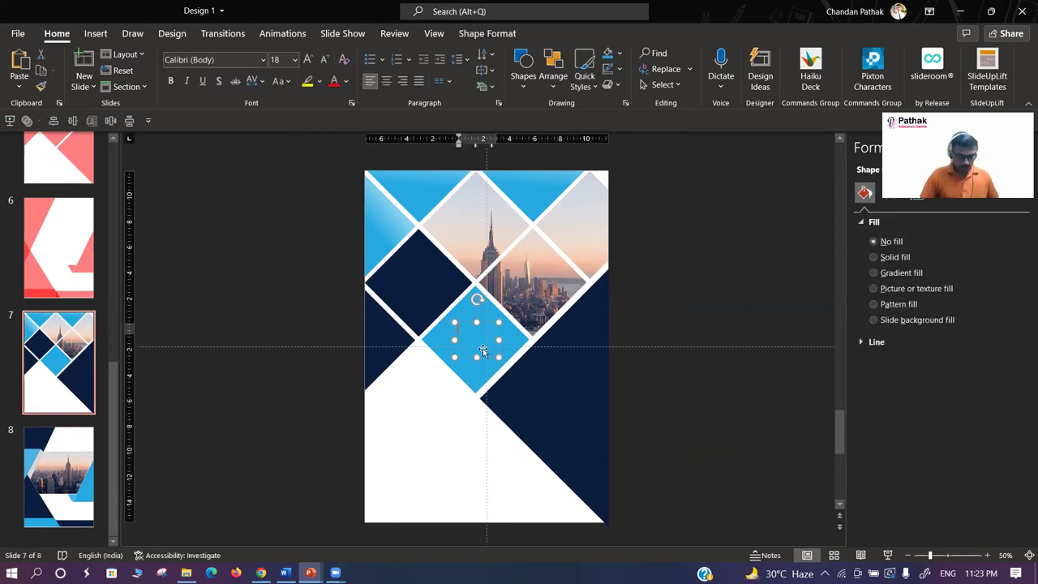
text(Company)
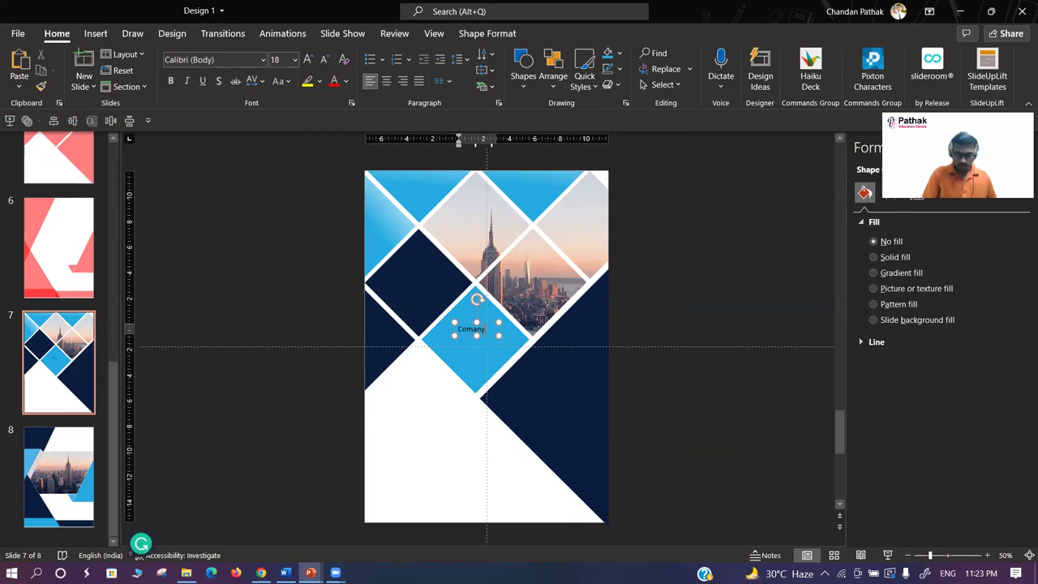
text( Logo)
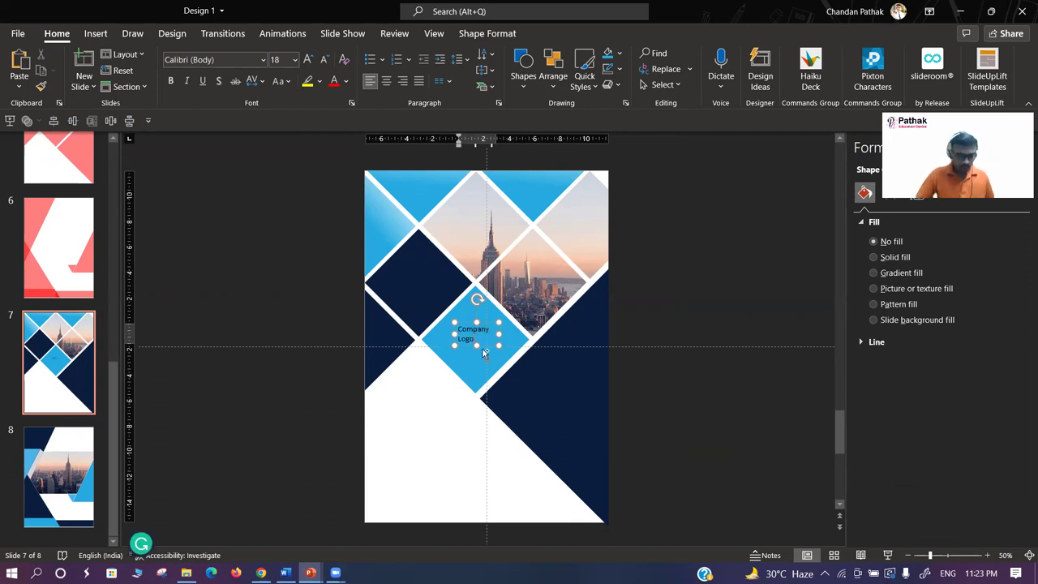
- Set the Company Logo text to Tw Cen MT, centred, at 36 pt
key(ctrl+a)
click(217, 60)
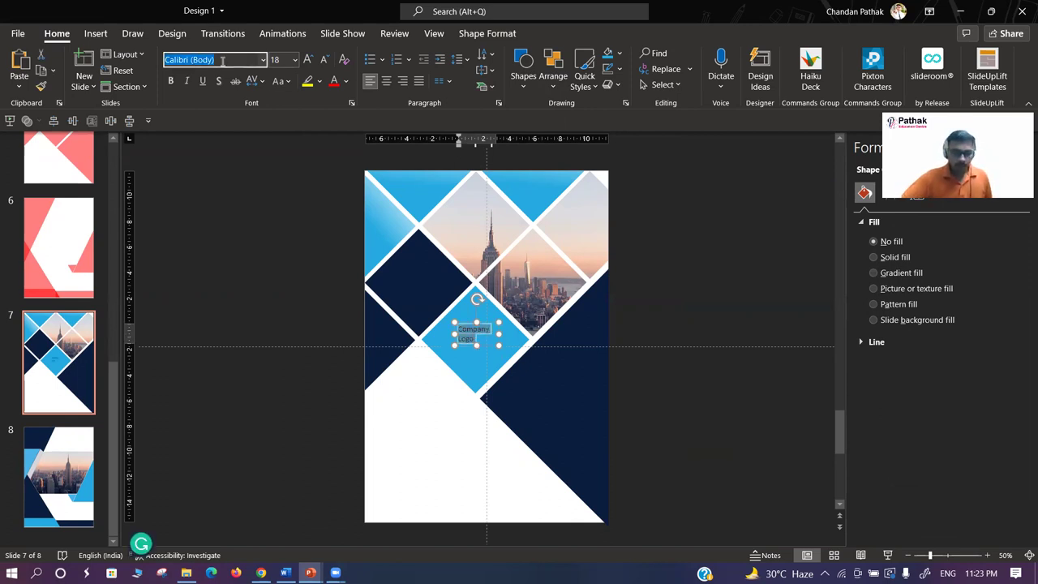
text(Tw Cen MT)
key(Return)
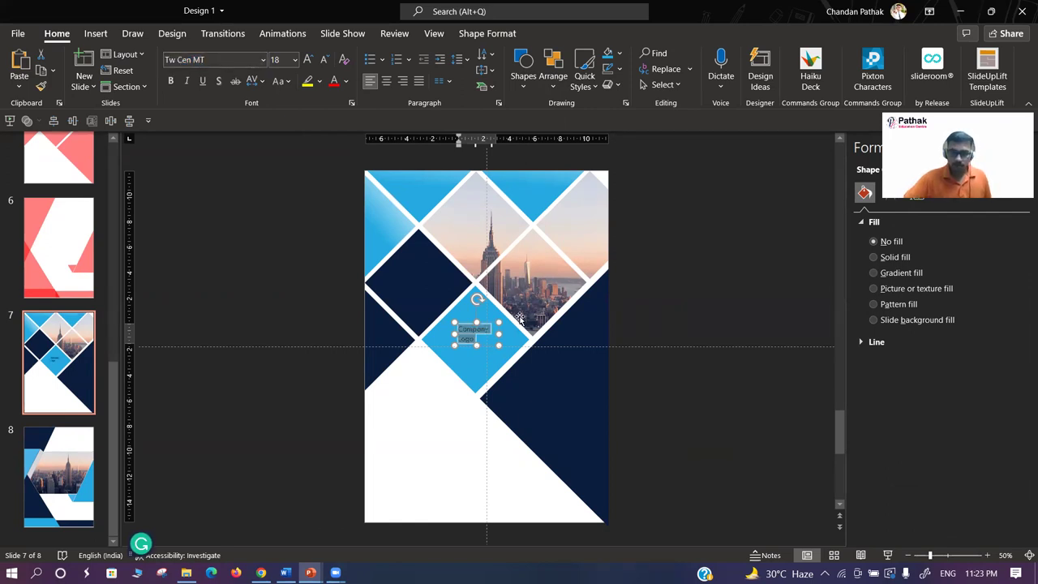
ctrl+scroll(477, 334, up, 4)
ctrl+scroll(475, 348, up, 3)
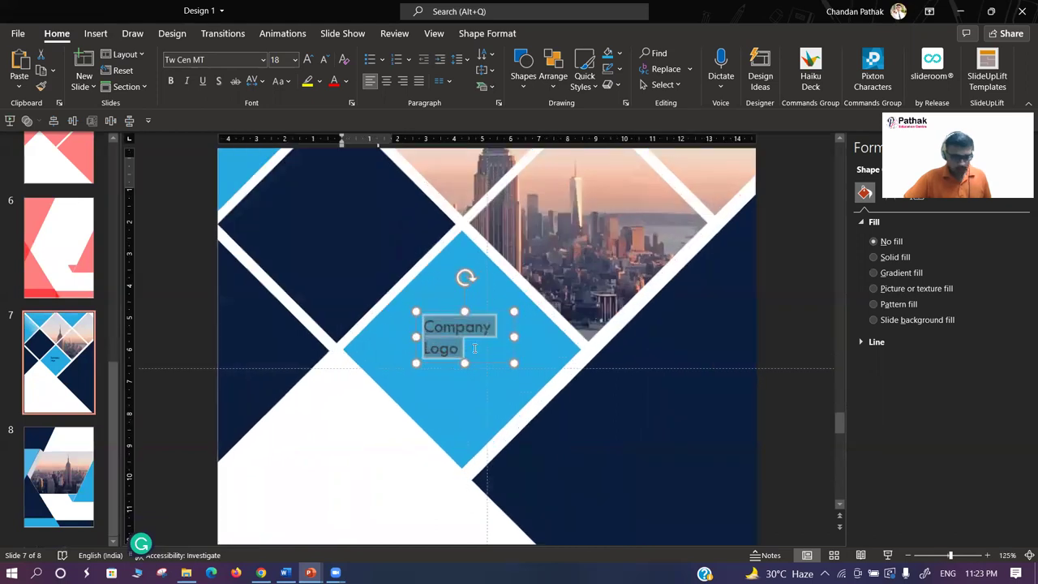
key(ctrl+e)
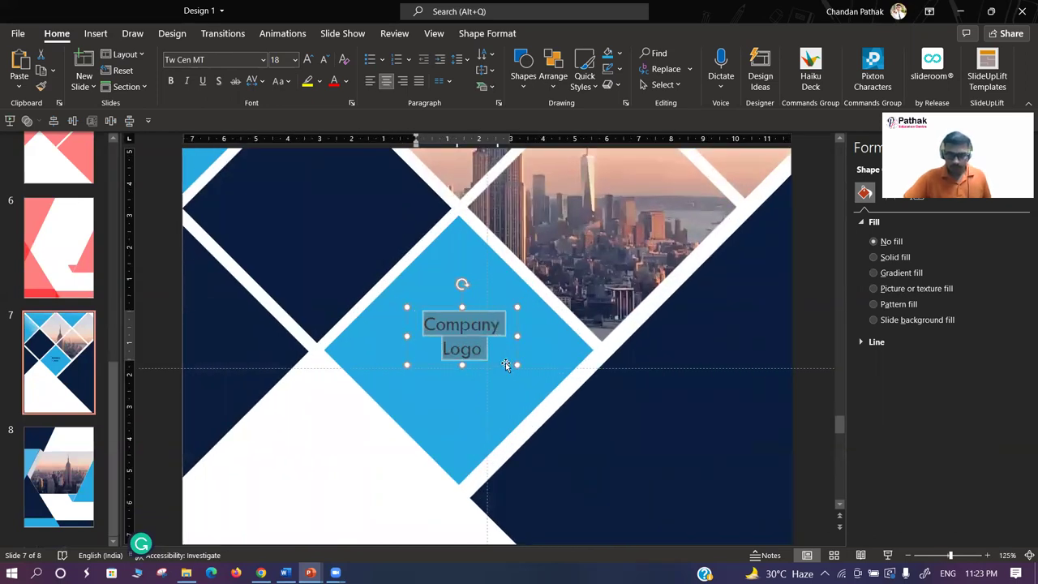
key(ctrl+bracketright)
key(ctrl+bracketright)
key(ctrl+bracketright)
key(ctrl+bracketright)
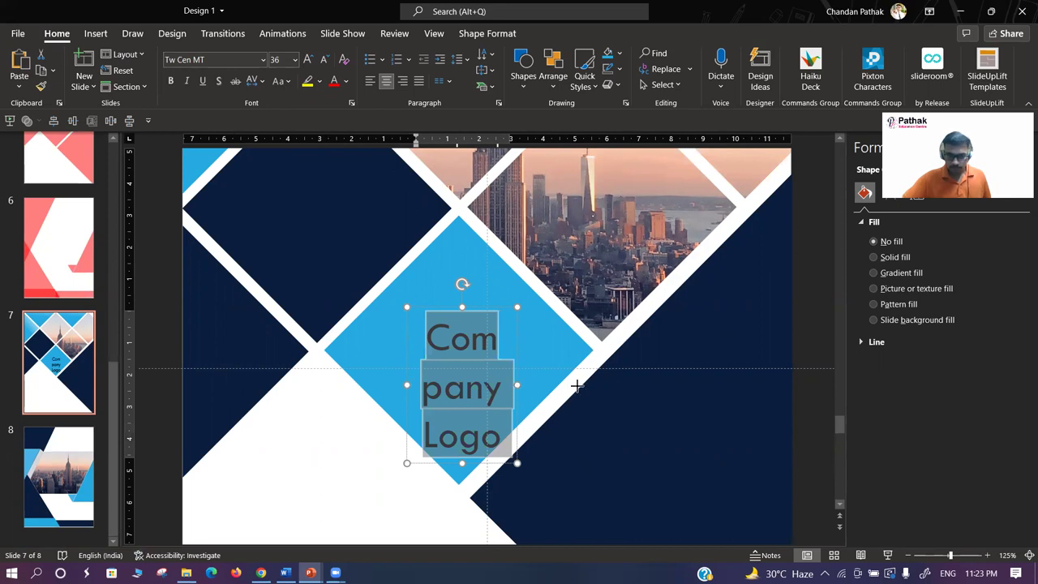
- Widen the text box so 'Company' fits on one line and bold the text
mouse_move(575, 386)
mouse_down()
mouse_move(589, 384)
mouse_move(519, 405)
mouse_up()
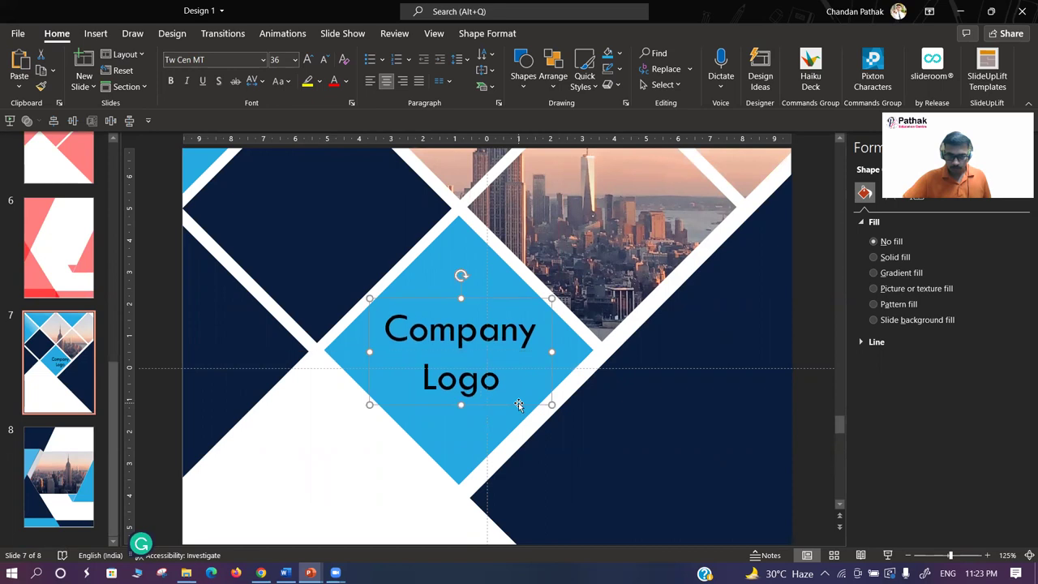
click(480, 379)
key(ctrl+a)
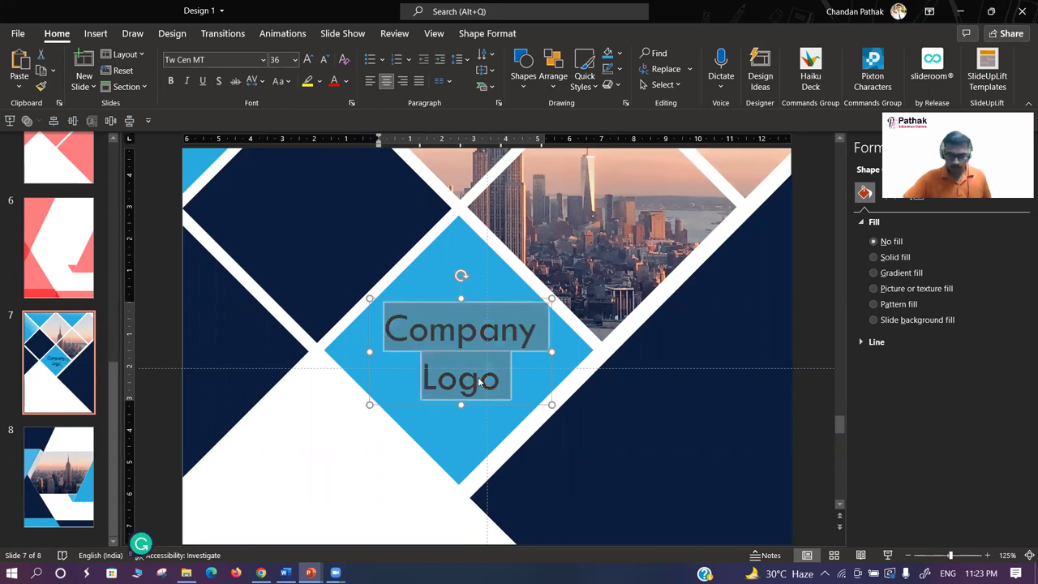
key(ctrl+b)
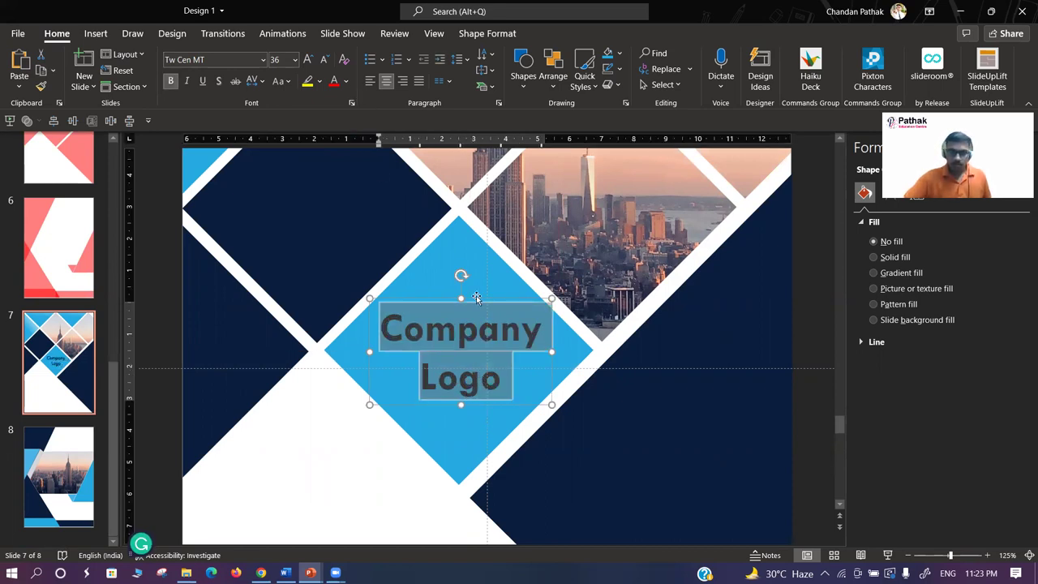
- Deselect the logo text box and show the slide 1 reference design
click(87, 326)
scroll(58, 243, up, 5)
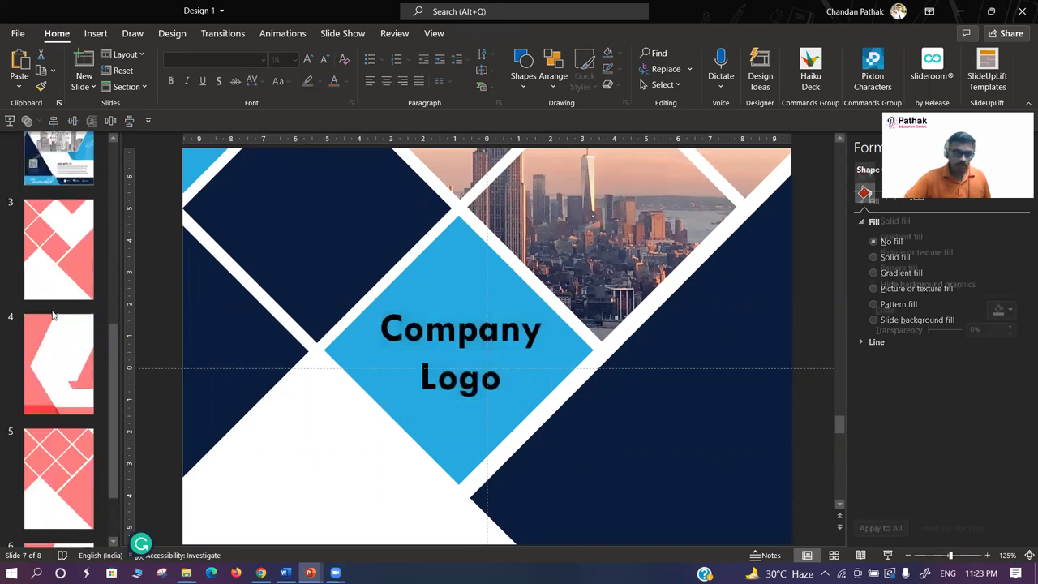
click(59, 209)
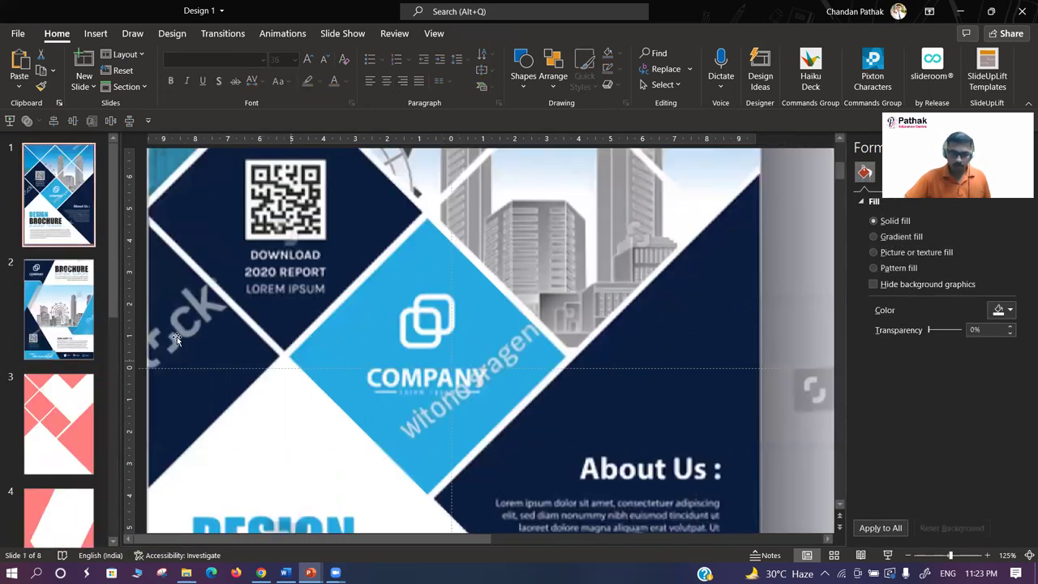
- Move slides 7 and 8 up to sit after slide 2
scroll(63, 292, down, 5)
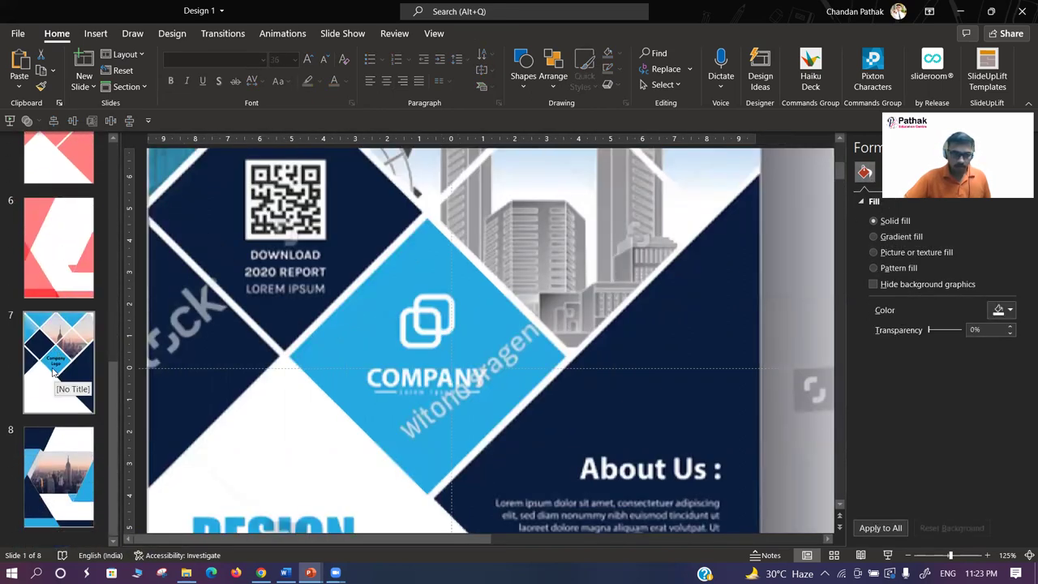
click(57, 365)
click(57, 472)
scroll(57, 472, up, 2)
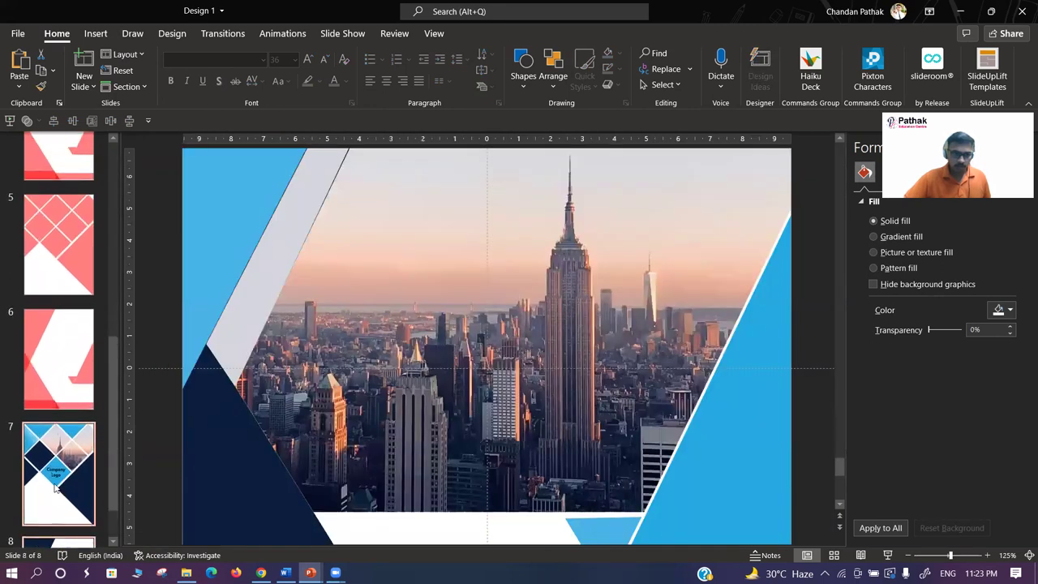
scroll(57, 471, up, 2)
scroll(56, 472, up, 1)
drag(58, 502, 52, 375)
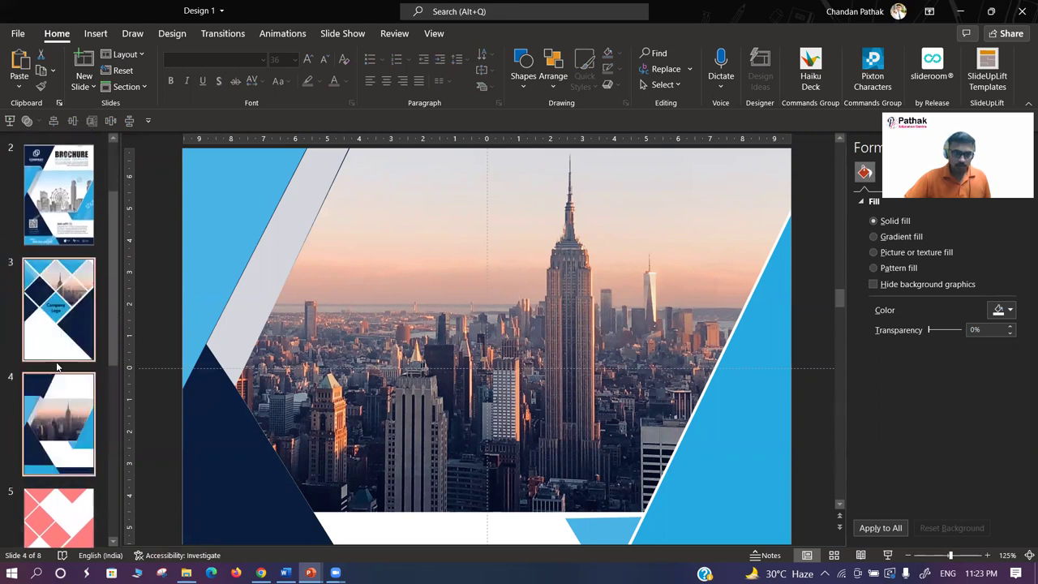
- Make the Company Logo text on slide 3 white
click(49, 412)
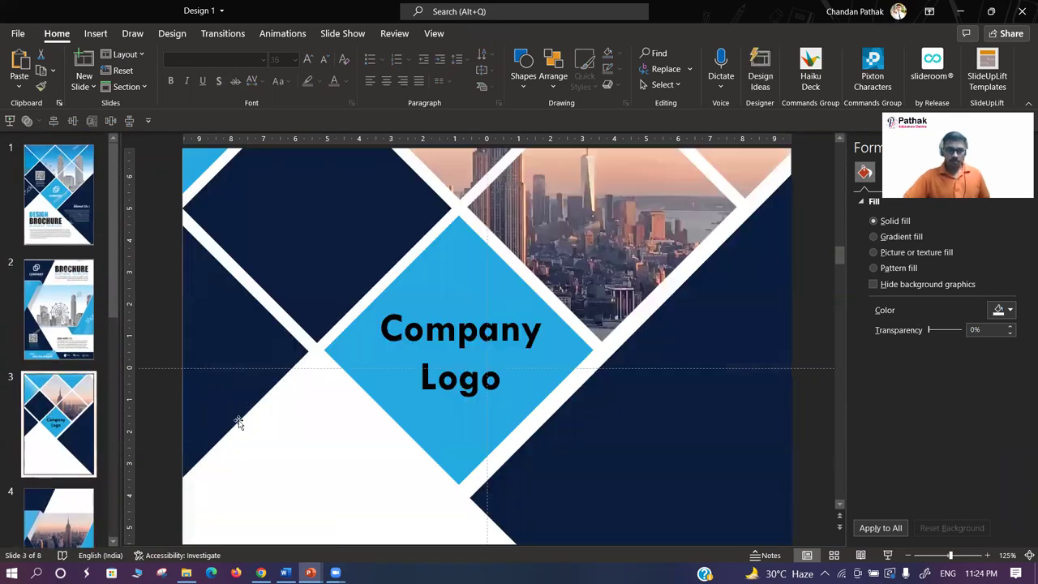
click(467, 330)
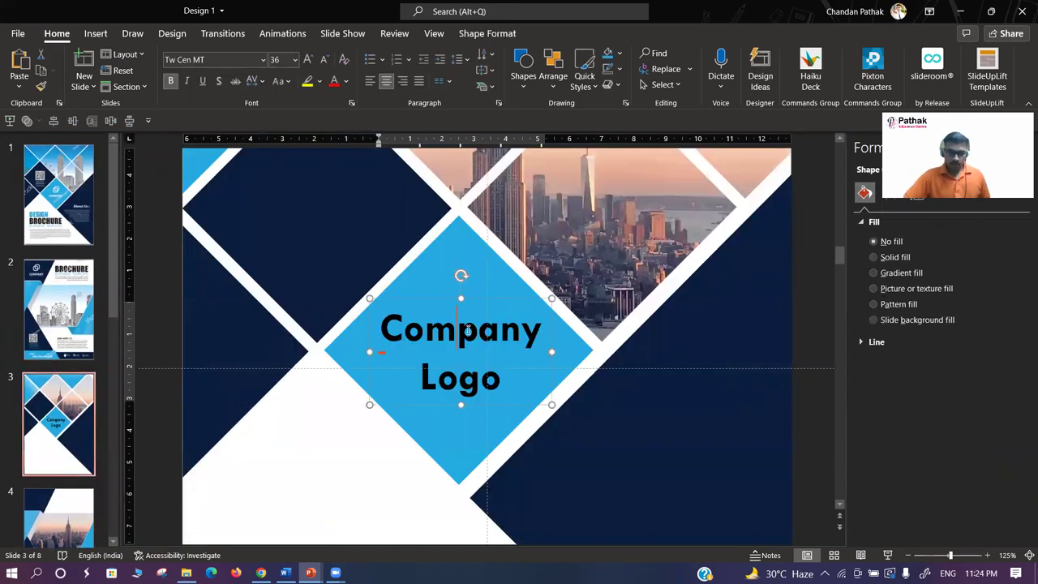
click(346, 82)
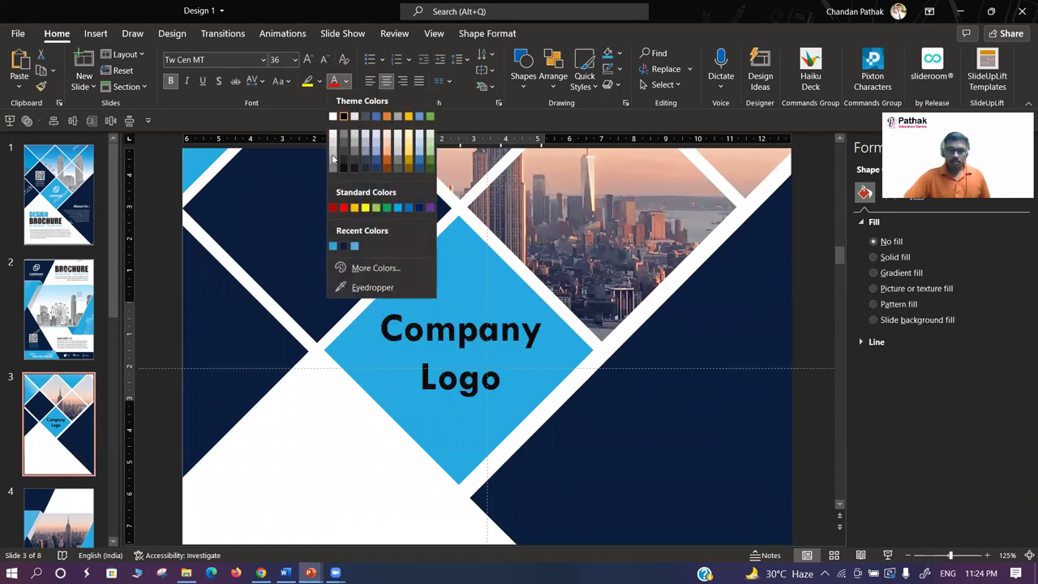
click(332, 117)
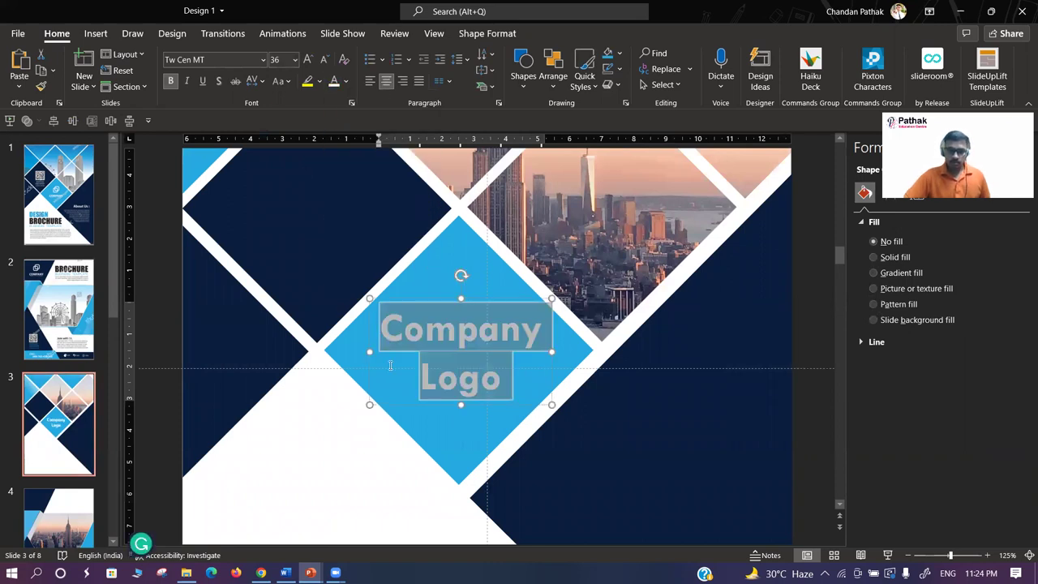
scroll(244, 353, down, 3)
scroll(244, 353, down, 2)
click(244, 353)
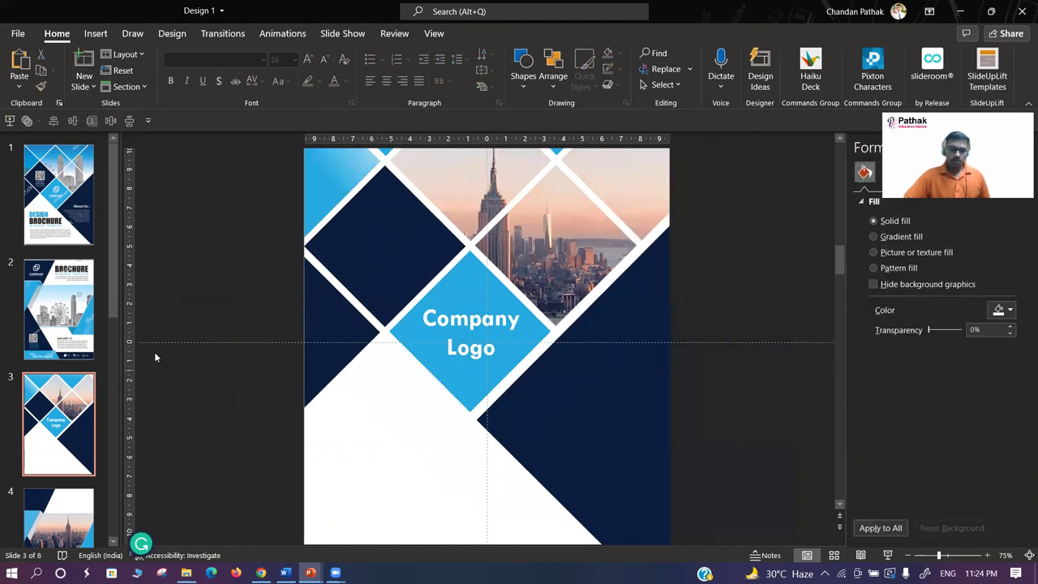
- Show slide 1 and pick the Text Box tool from the shapes gallery
click(63, 212)
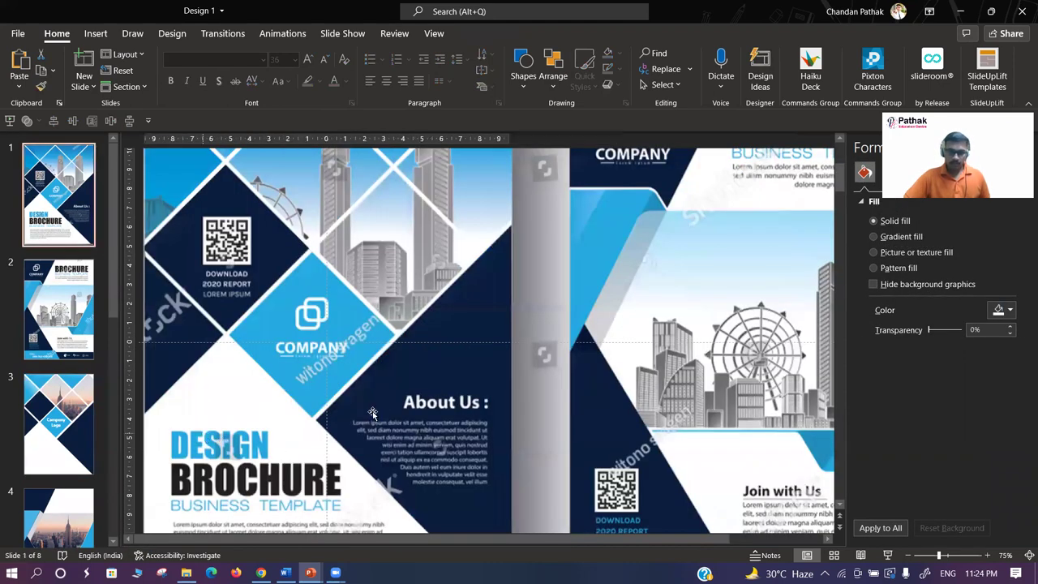
scroll(269, 434, down, 1)
scroll(269, 434, down, 1)
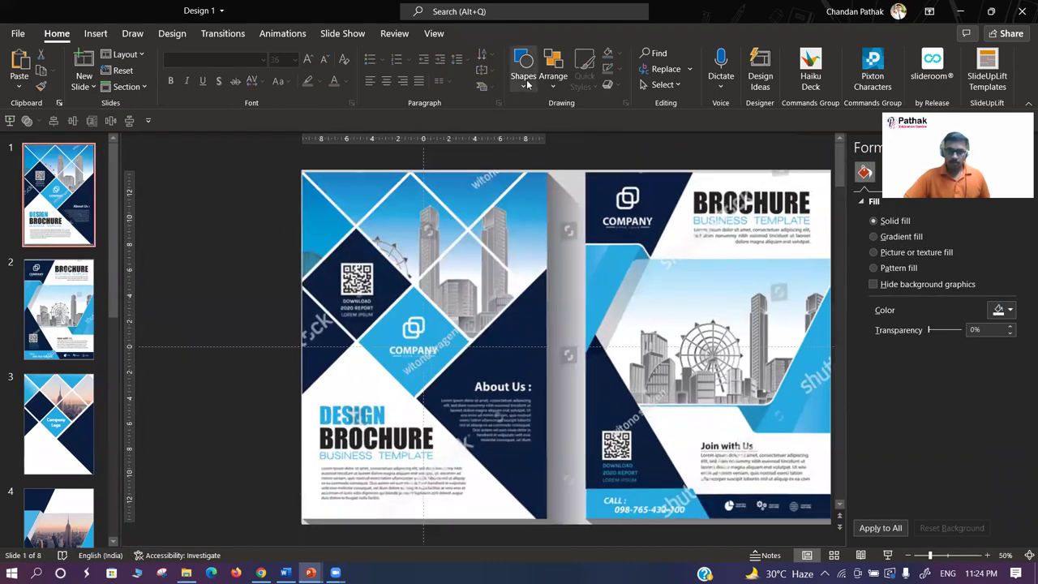
click(523, 67)
click(527, 125)
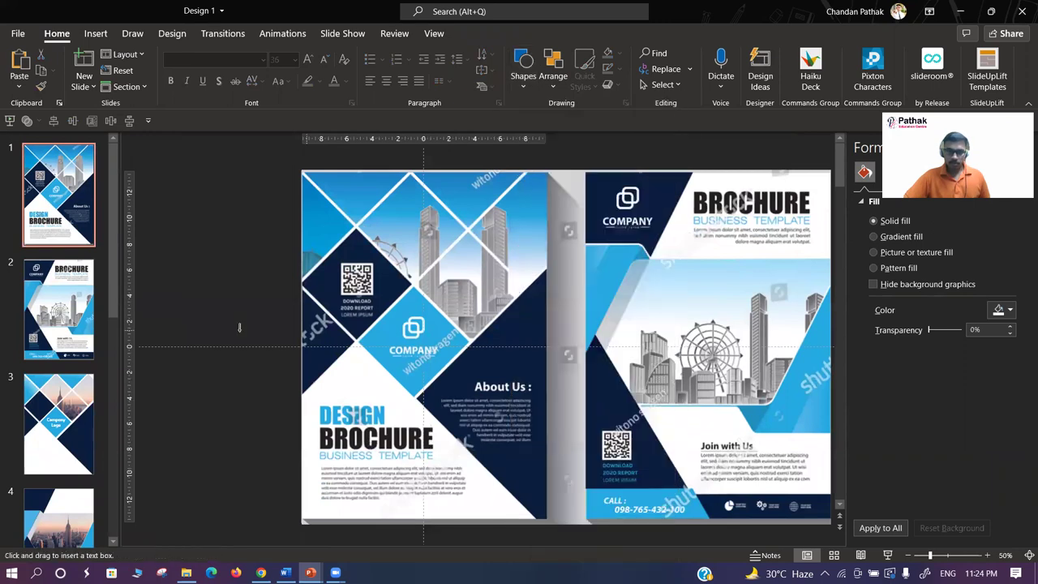
- Draw a text box beside the brochure with 80-pt 'Design Brochure' text
drag(228, 313, 448, 394)
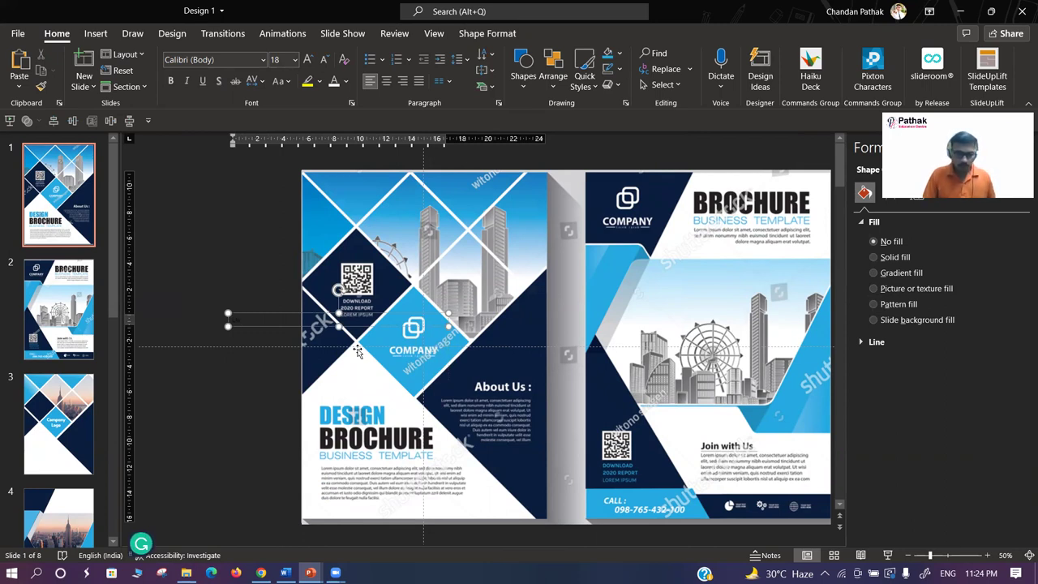
key(ctrl+a)
key(ctrl+shift+greater)
key(ctrl+shift+greater)
key(ctrl+shift+greater)
key(ctrl+shift+greater)
key(ctrl+shift+greater)
key(ctrl+shift+greater)
key(ctrl+shift+greater)
key(ctrl+shift+greater)
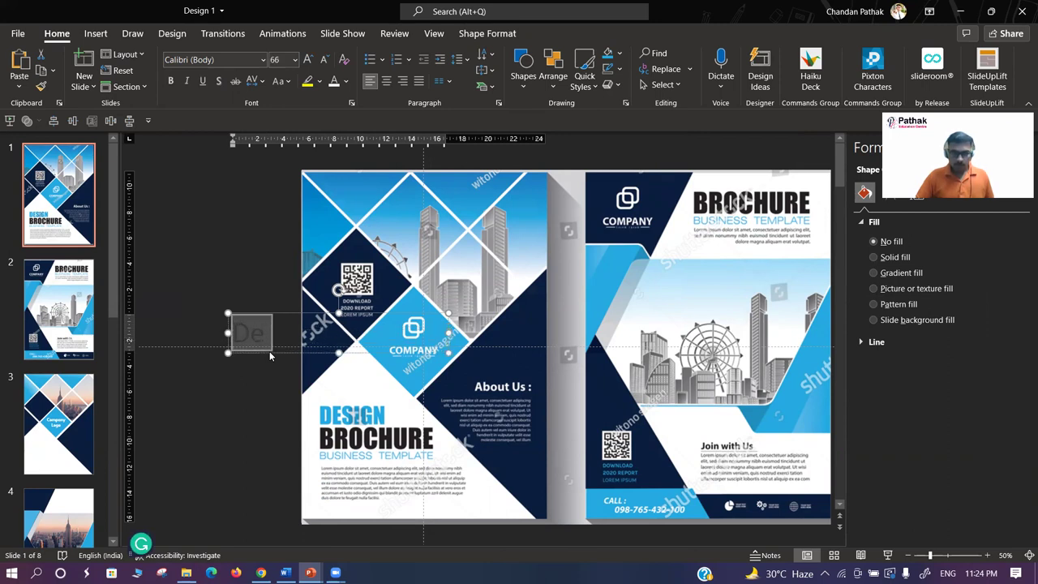
key(ctrl+shift+greater)
key(ctrl+shift+greater)
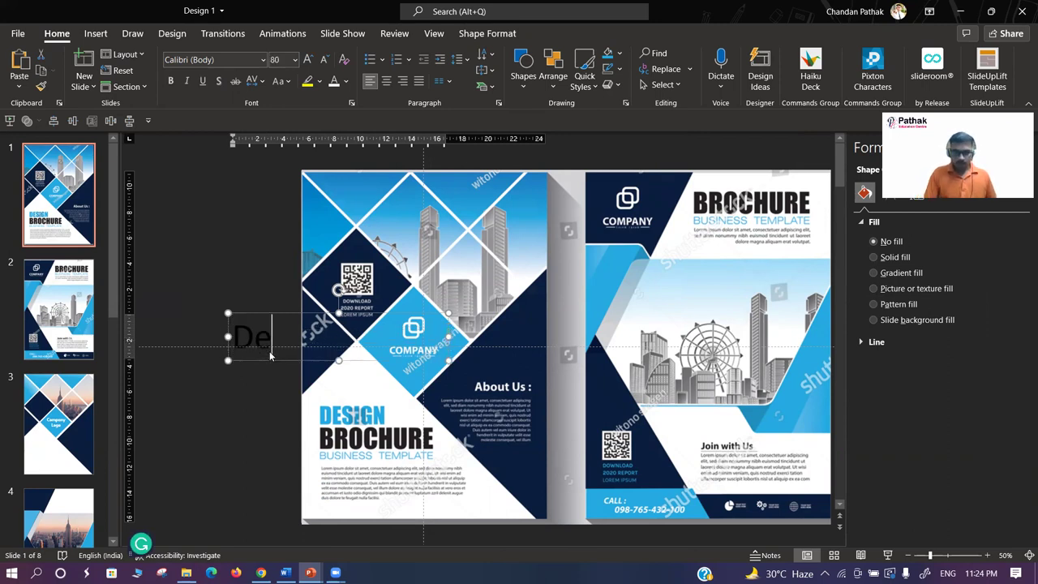
text(sign)
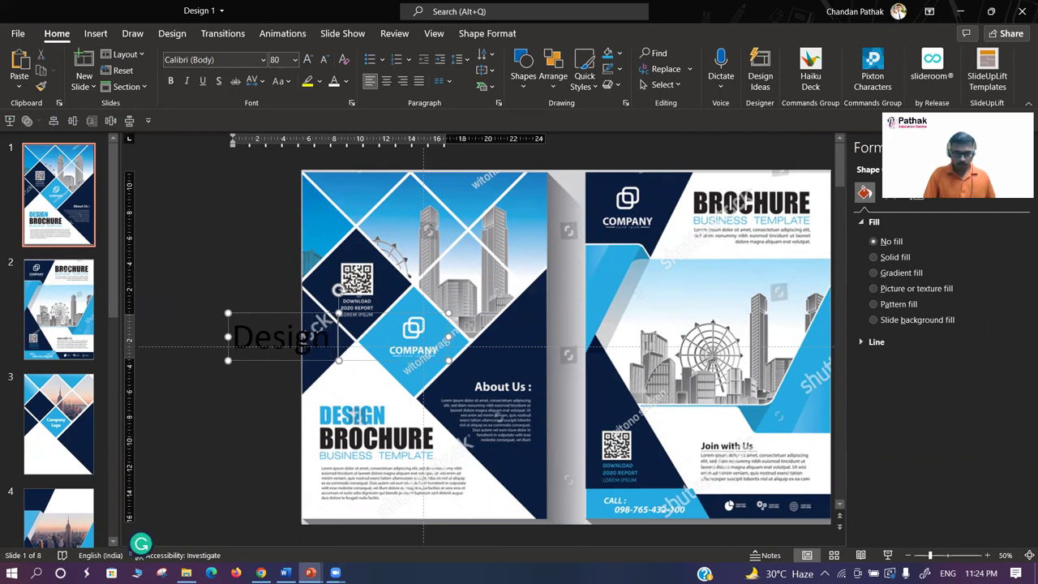
text( Brochu)
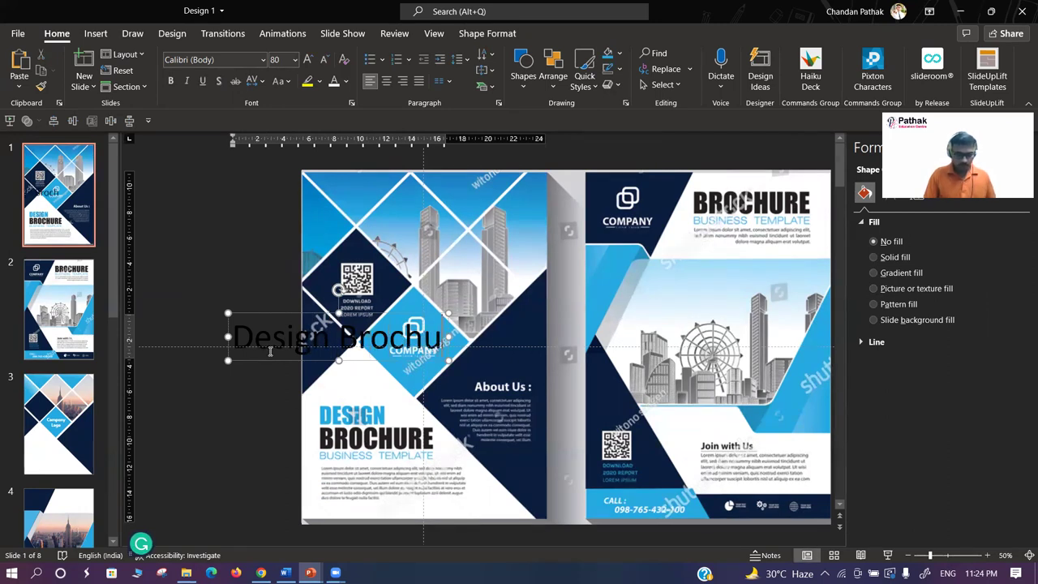
text(re)
- Format the title as bold uppercase Tw Cen MT and move it over the brochure's title
key(ctrl+a)
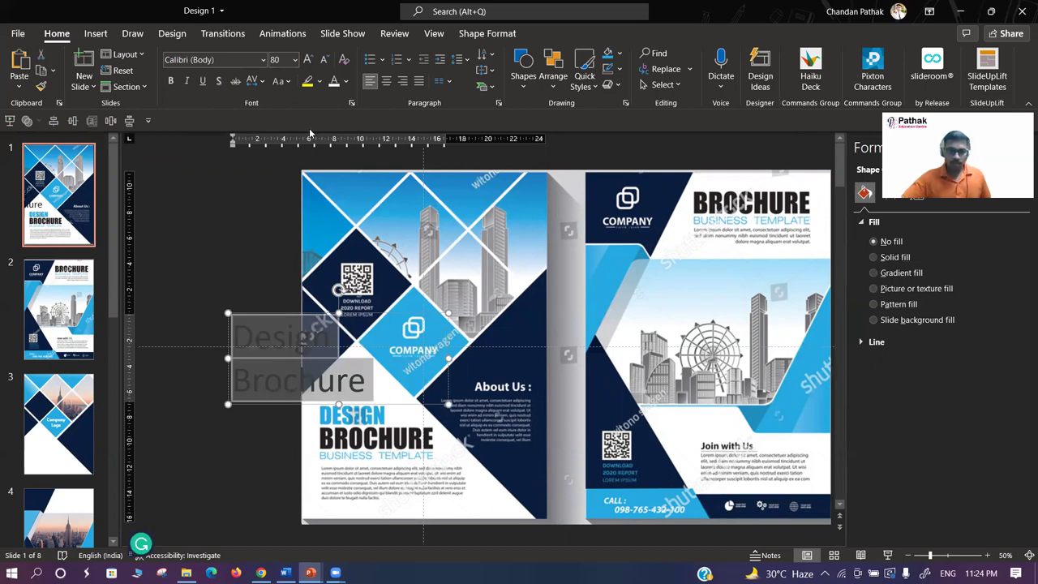
click(251, 60)
text(Tw Cen MT)
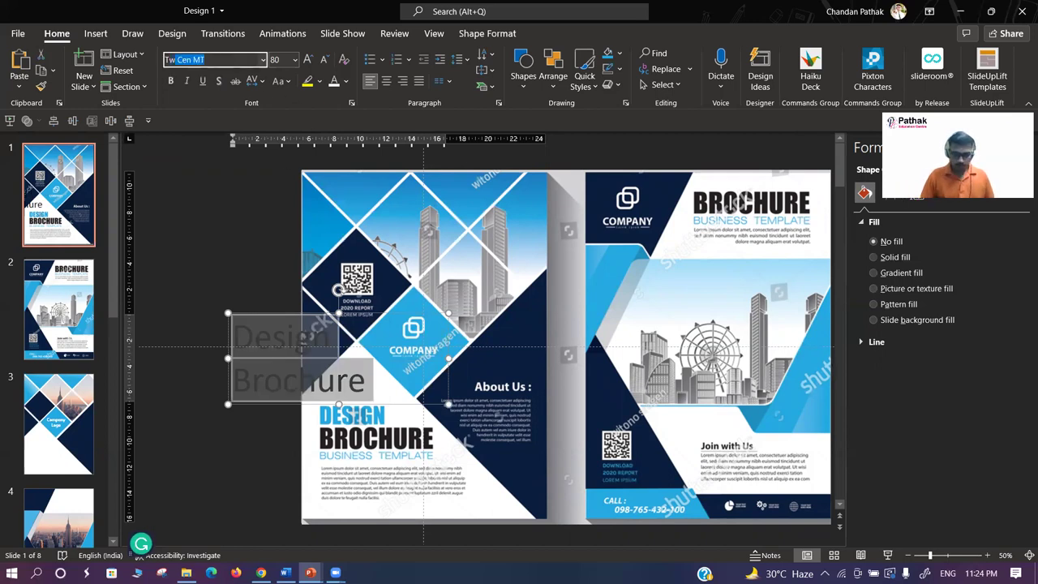
key(Return)
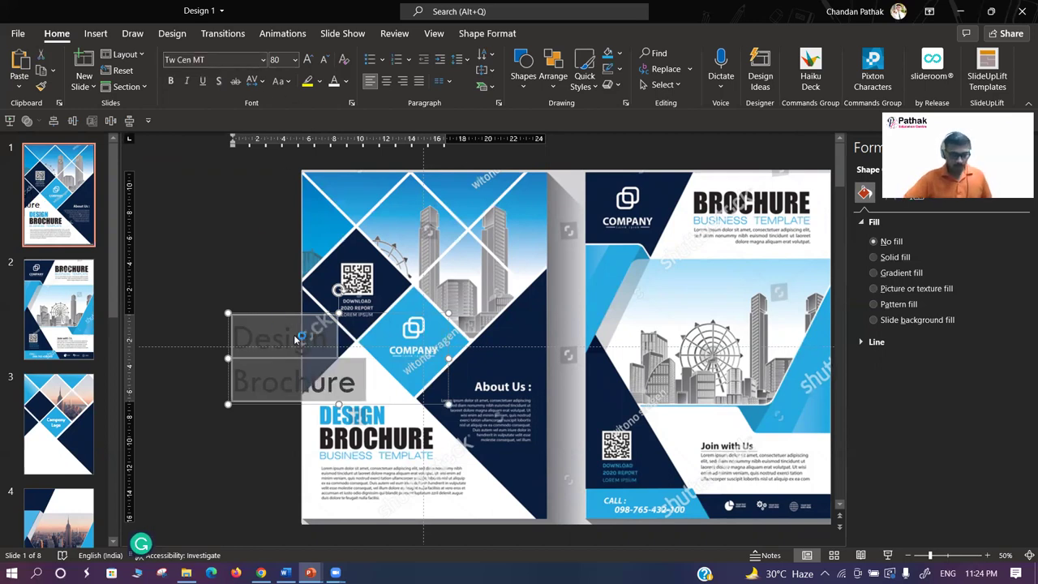
key(ctrl+b)
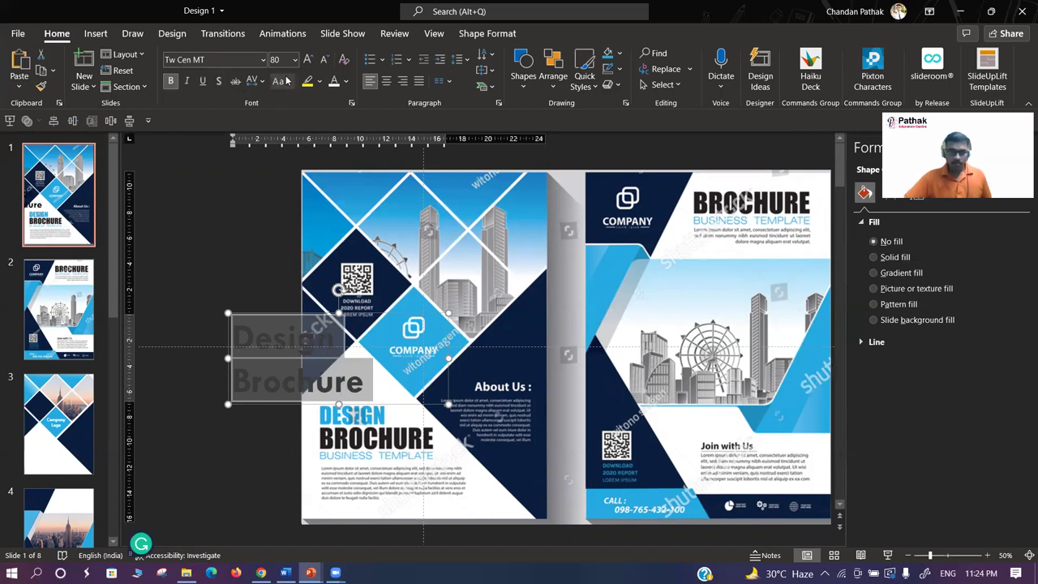
click(280, 81)
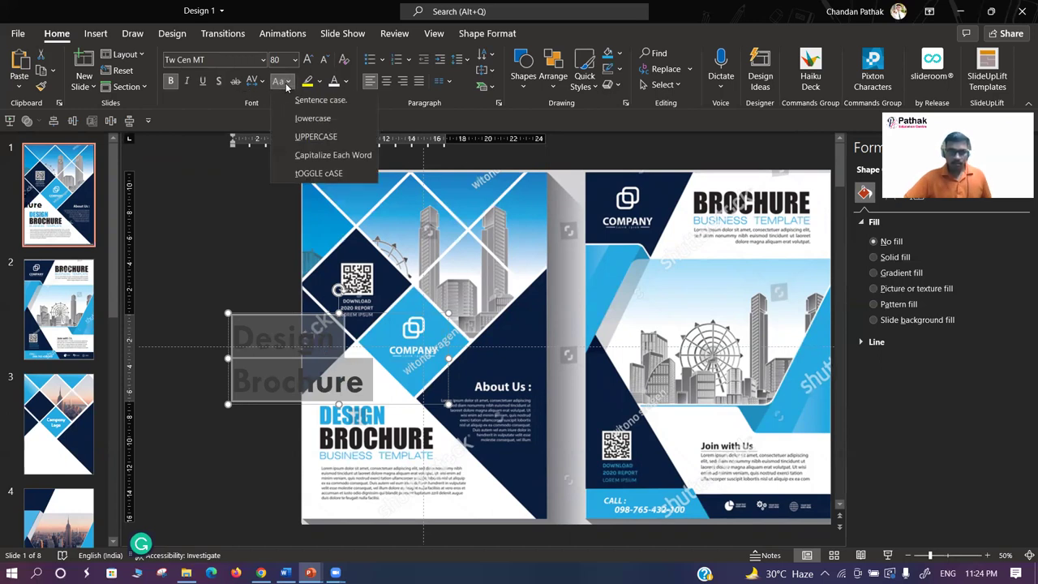
click(316, 136)
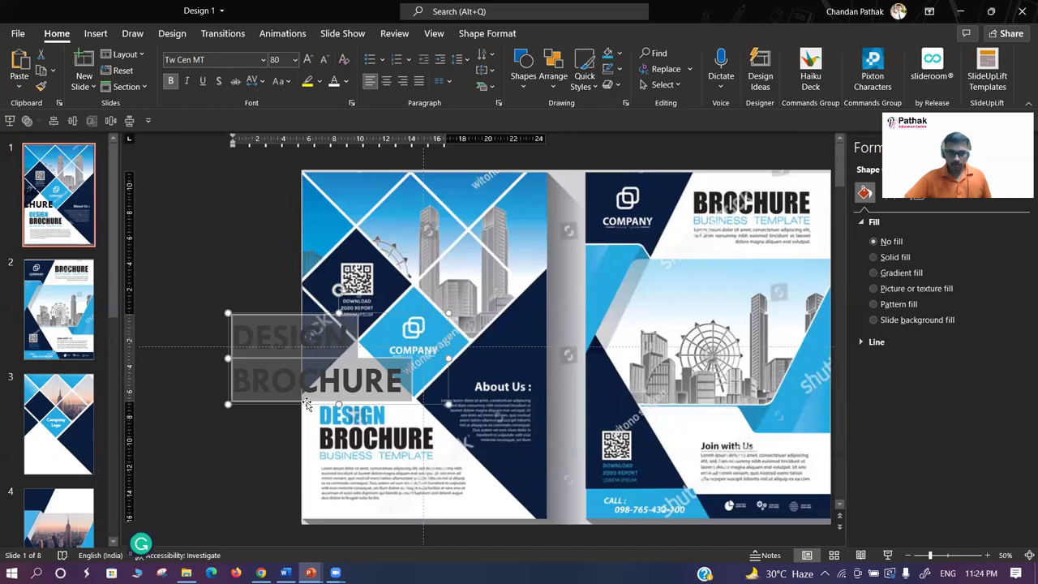
drag(306, 405, 392, 484)
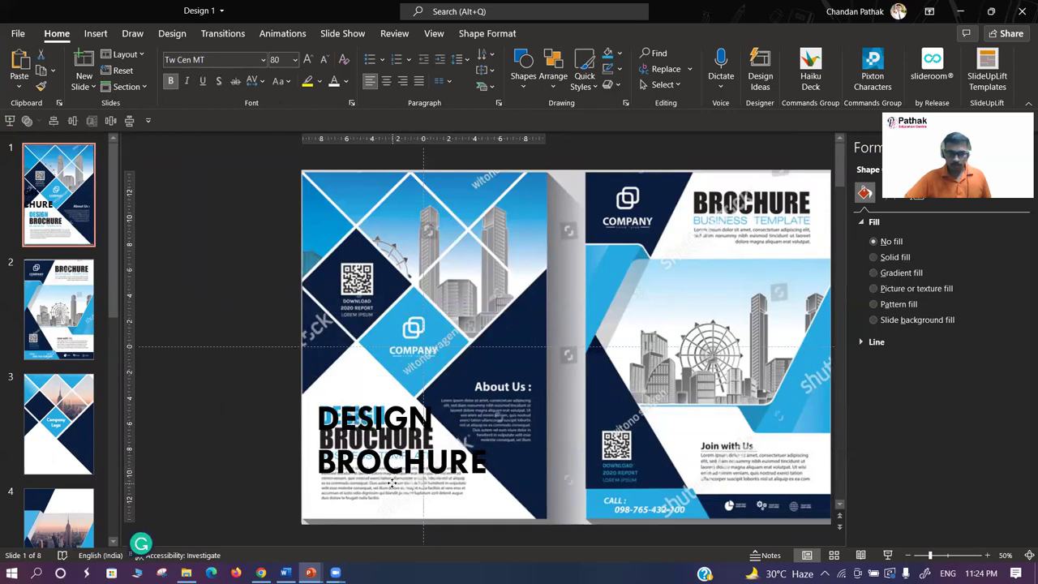
- Review the title's line spacing options and cancel without changes
key(ctrl+a)
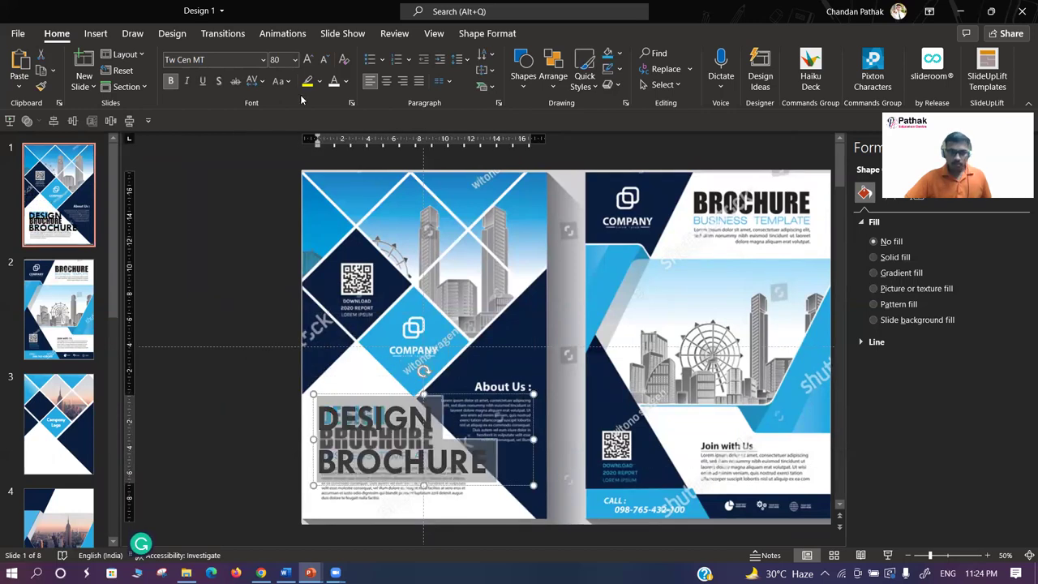
click(460, 59)
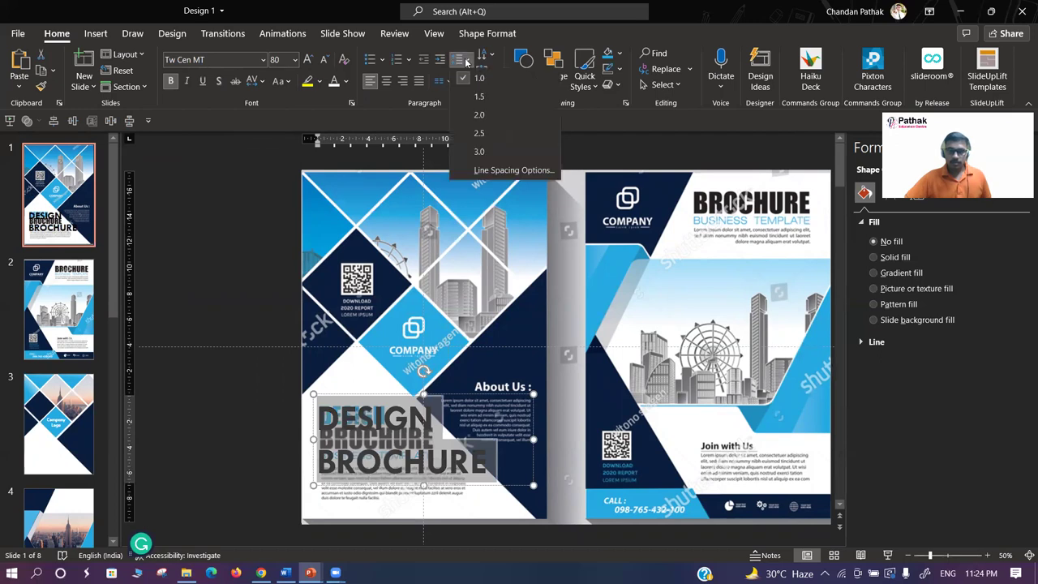
click(488, 170)
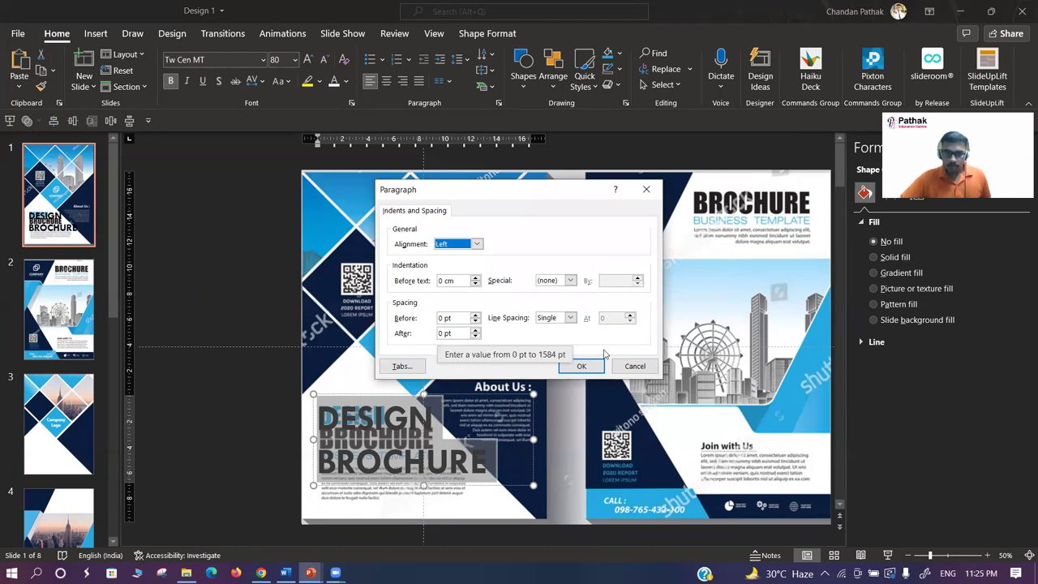
click(632, 367)
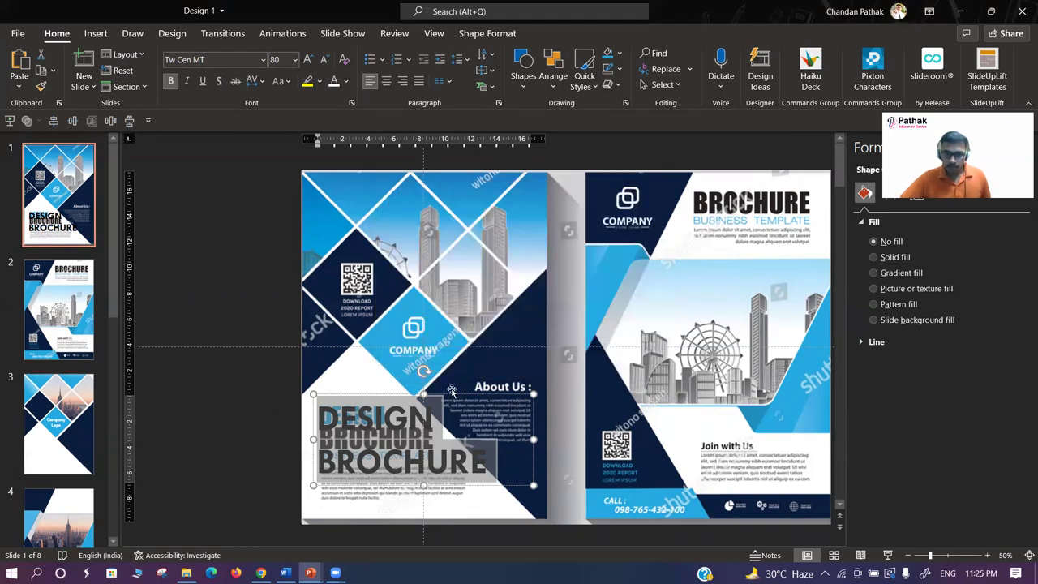
- Move the title text box off the slide to the left
click(267, 403)
click(347, 429)
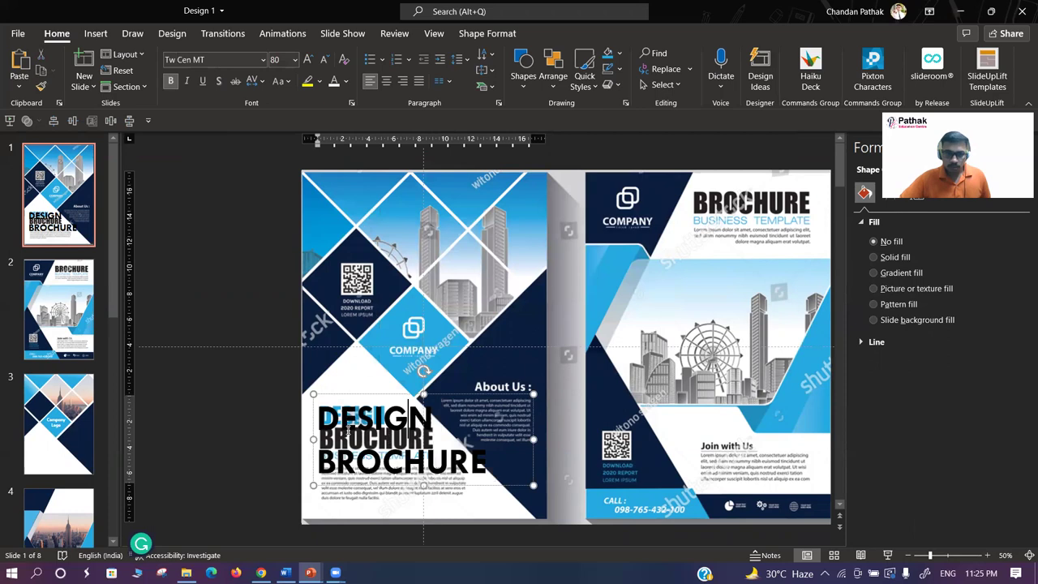
mouse_move(488, 464)
mouse_down()
mouse_move(301, 367)
mouse_move(136, 369)
mouse_up()
- Delete BROCHURE from the DESIGN box, paste it as text, and place it below DESIGN
key(BackSpace)
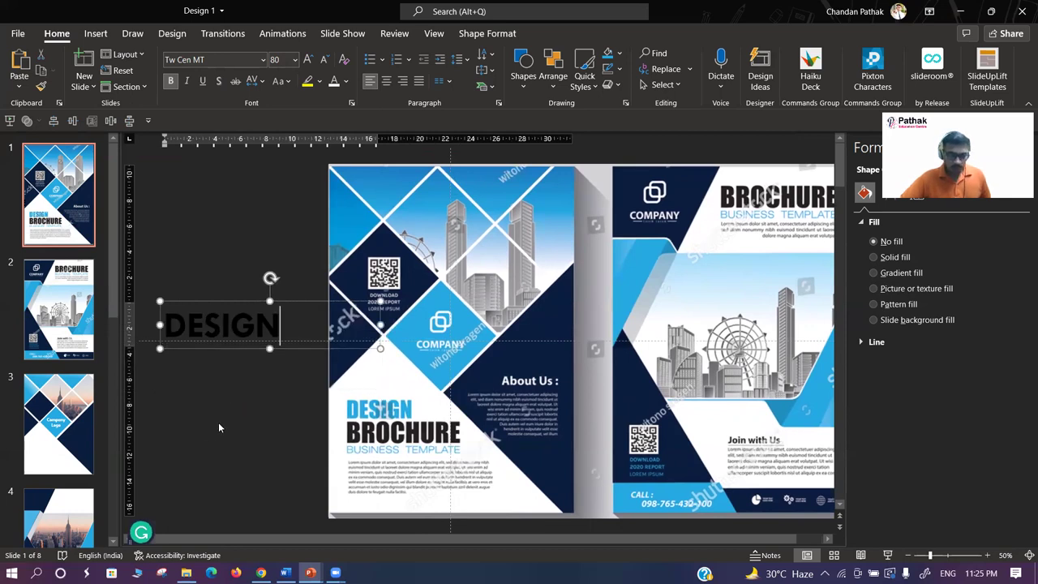
click(218, 428)
key(ctrl+v)
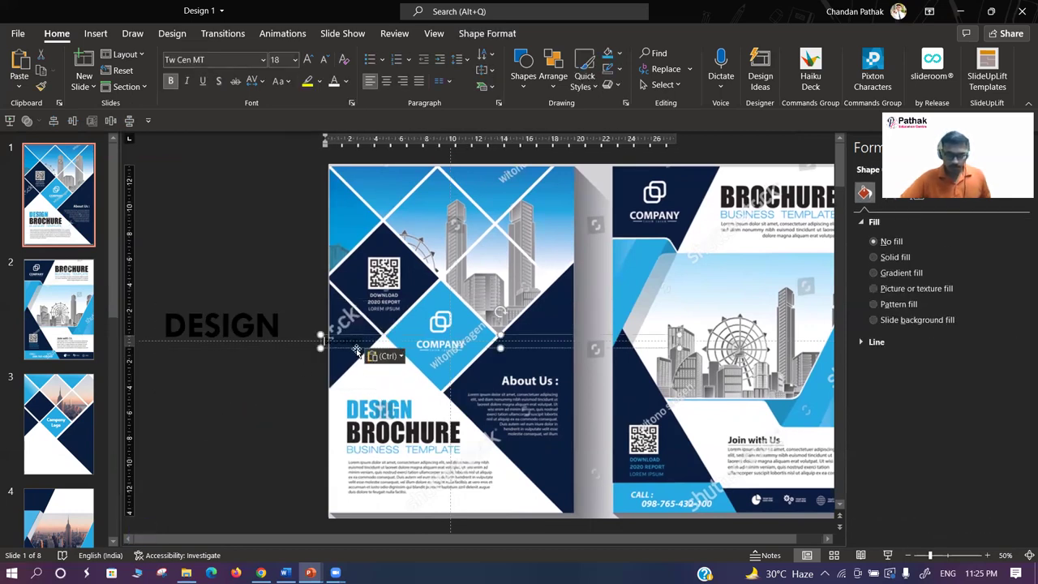
click(399, 360)
click(397, 393)
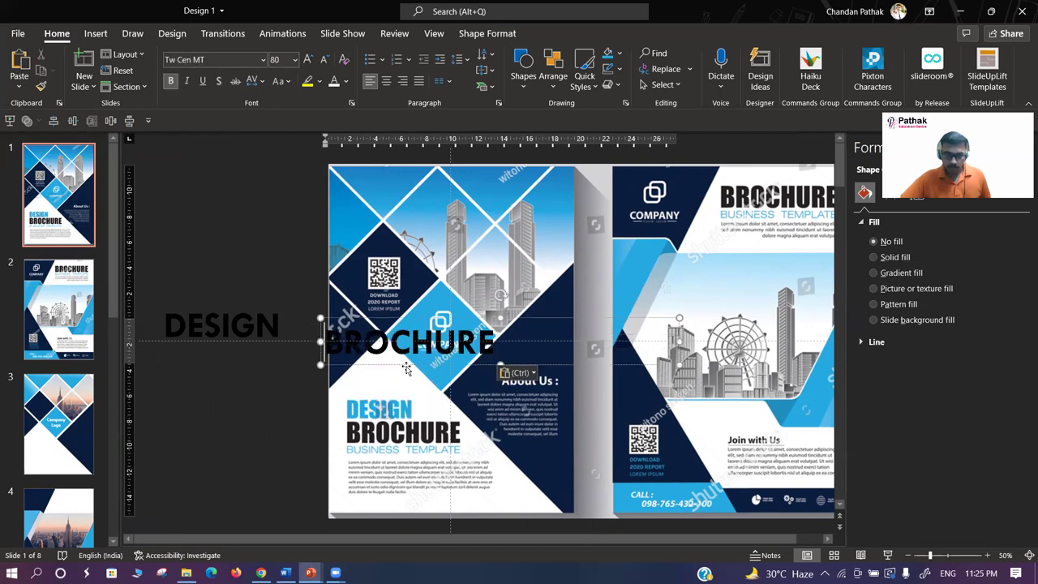
drag(406, 369, 240, 377)
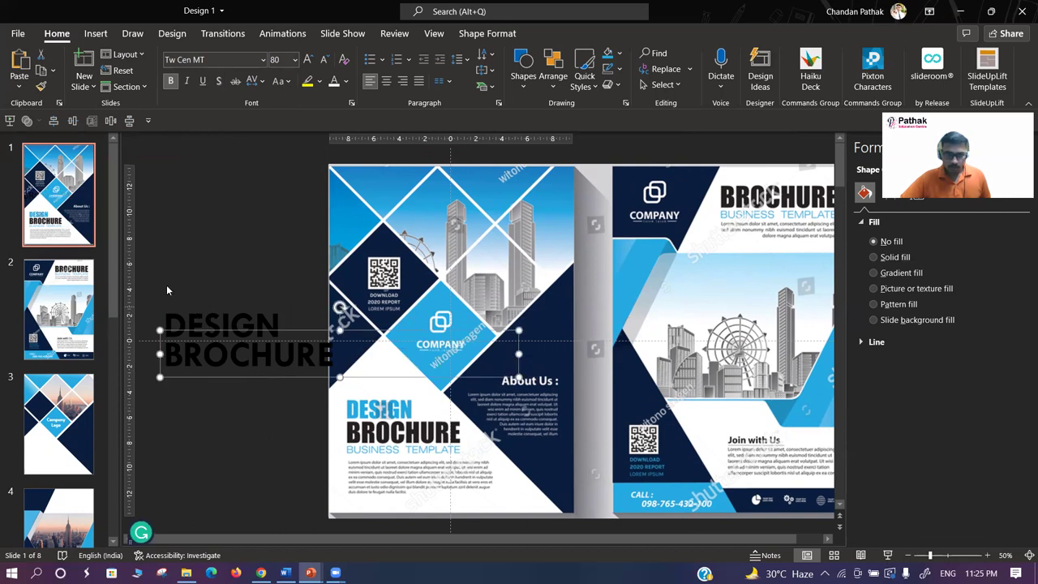
- Narrow the BROCHURE and DESIGN text boxes to the same width
drag(519, 354, 374, 353)
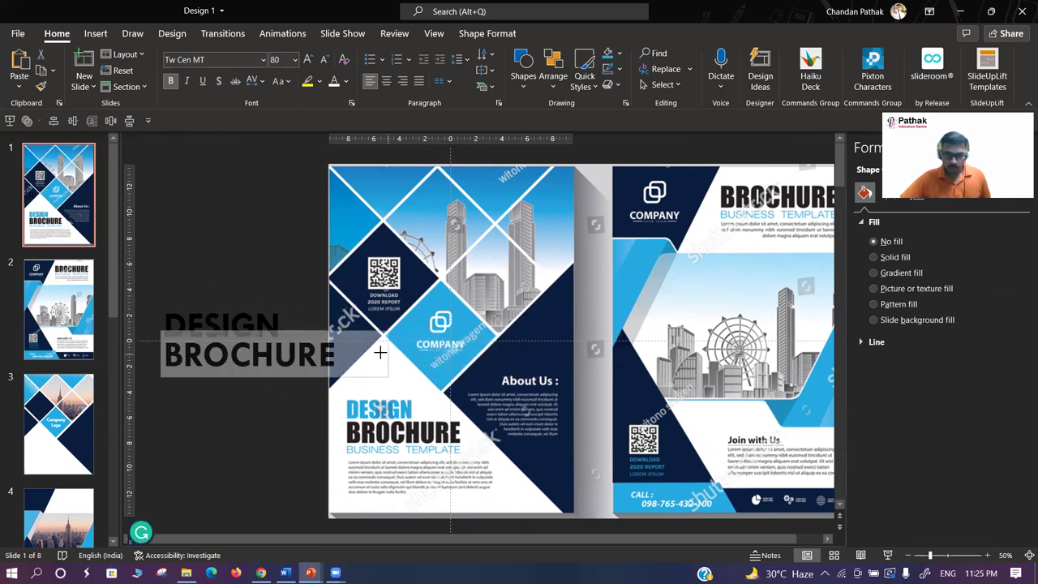
click(293, 307)
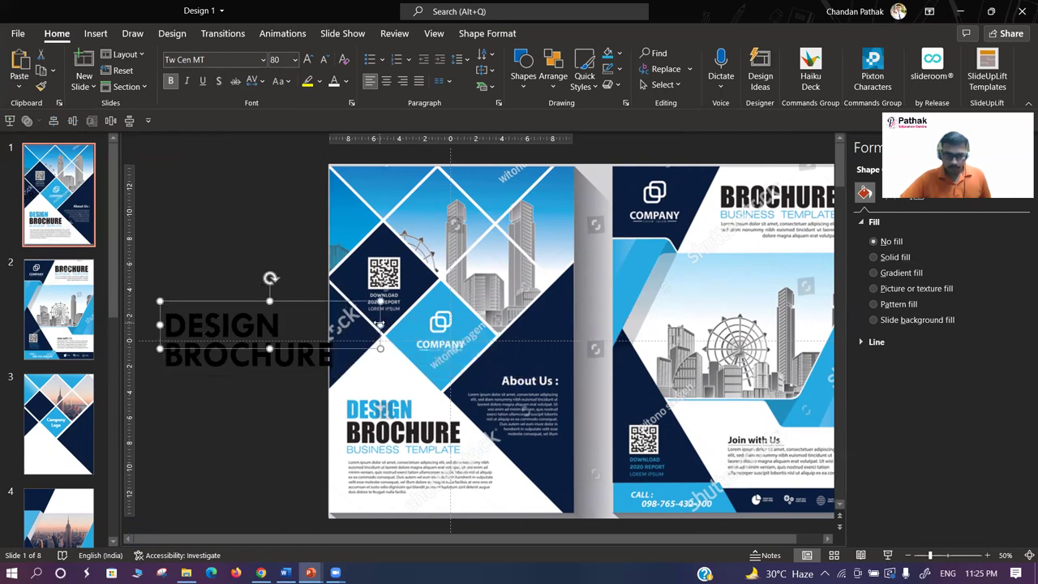
drag(378, 324, 374, 325)
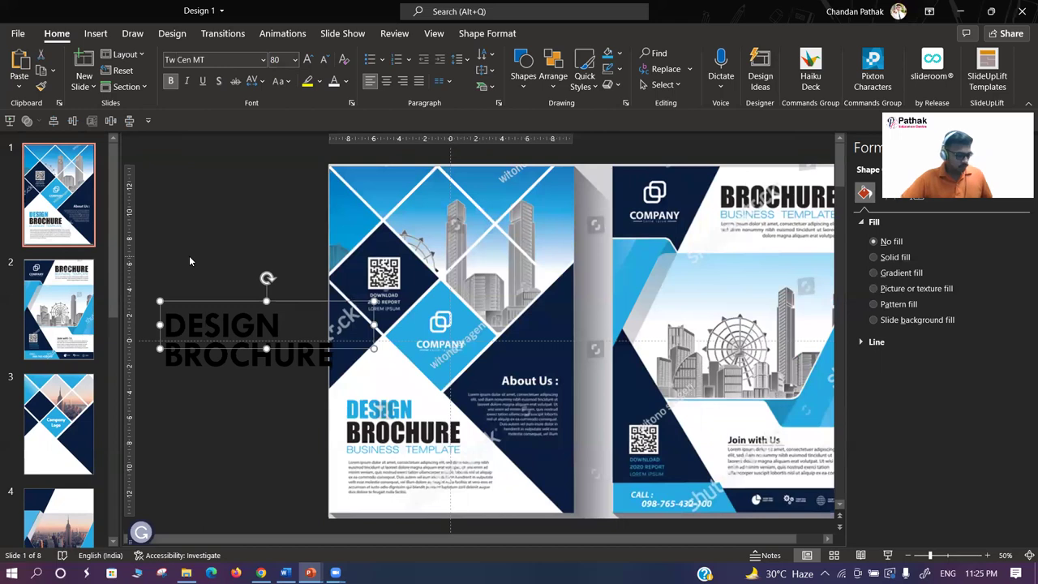
- Group DESIGN and BROCHURE and move them over slide 1's existing title
ctrl+scroll(273, 363, down, 2)
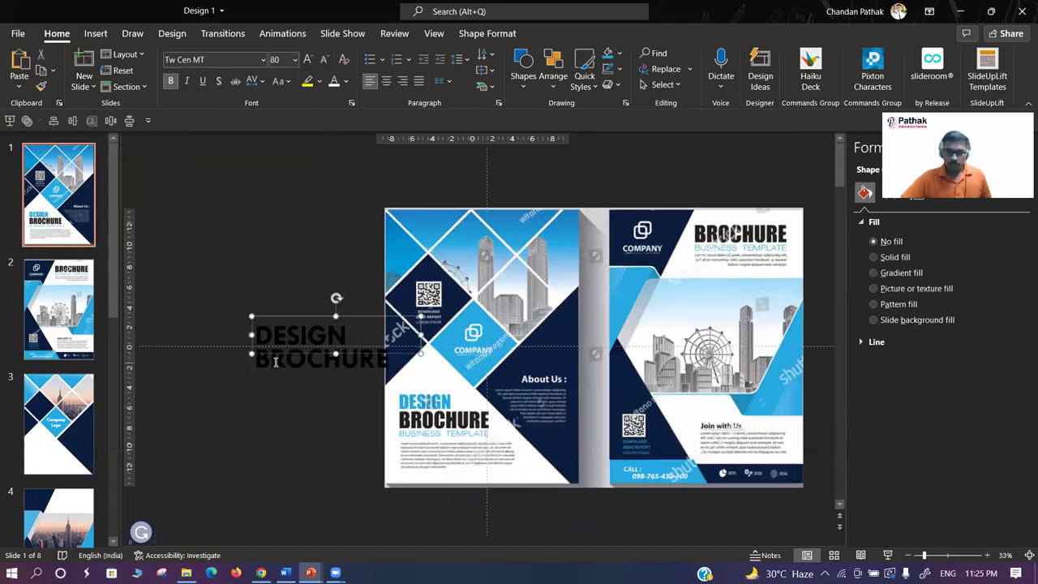
key(ctrl+z)
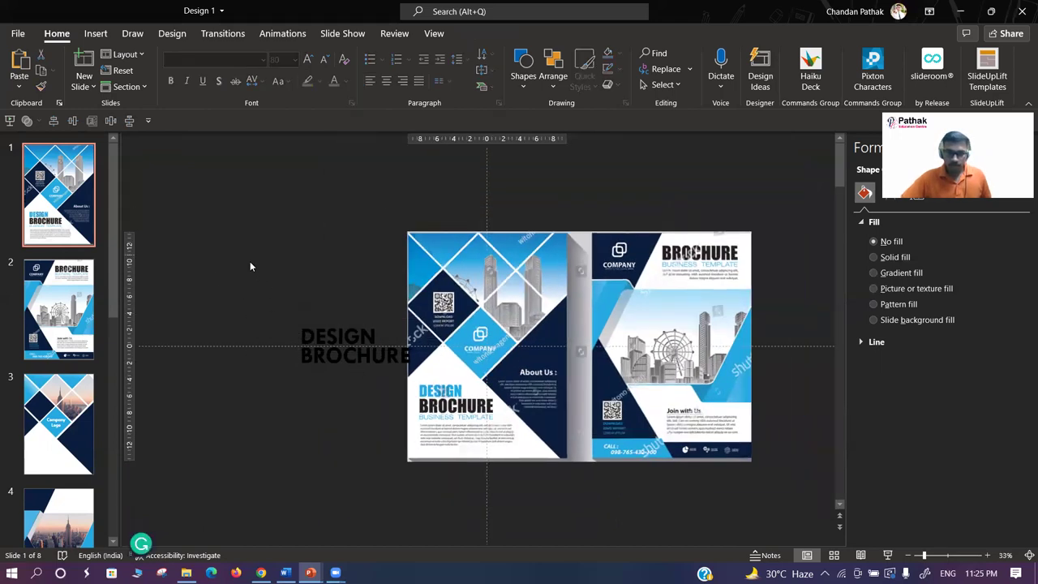
key(ctrl+z)
key(ctrl+z)
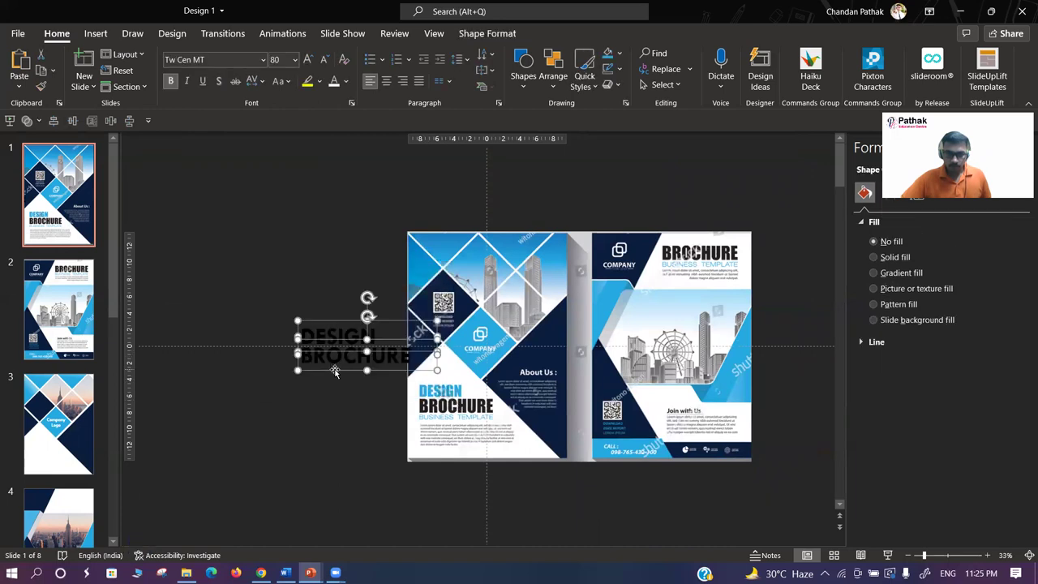
drag(335, 371, 448, 423)
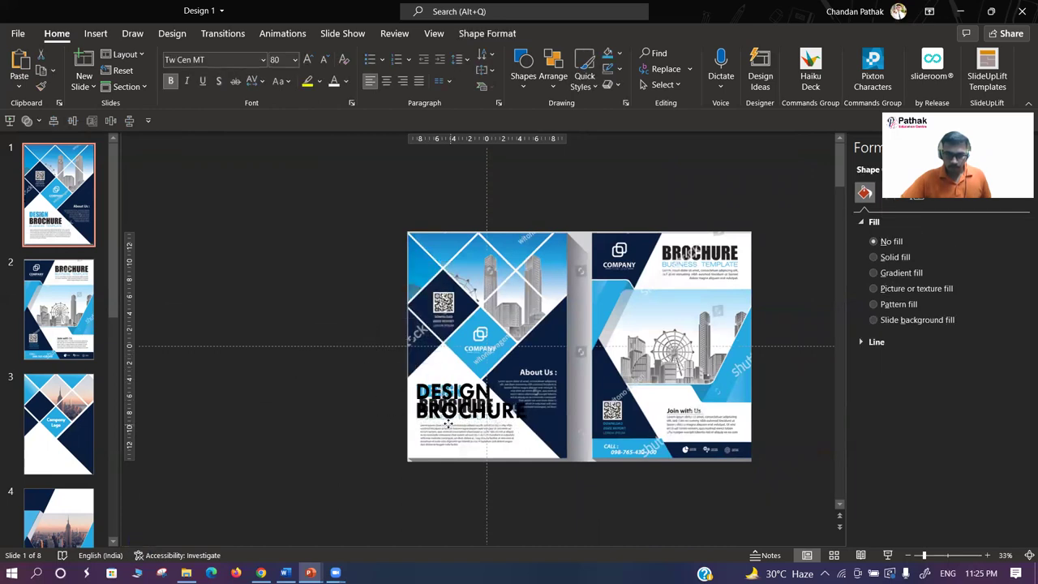
drag(449, 422, 453, 422)
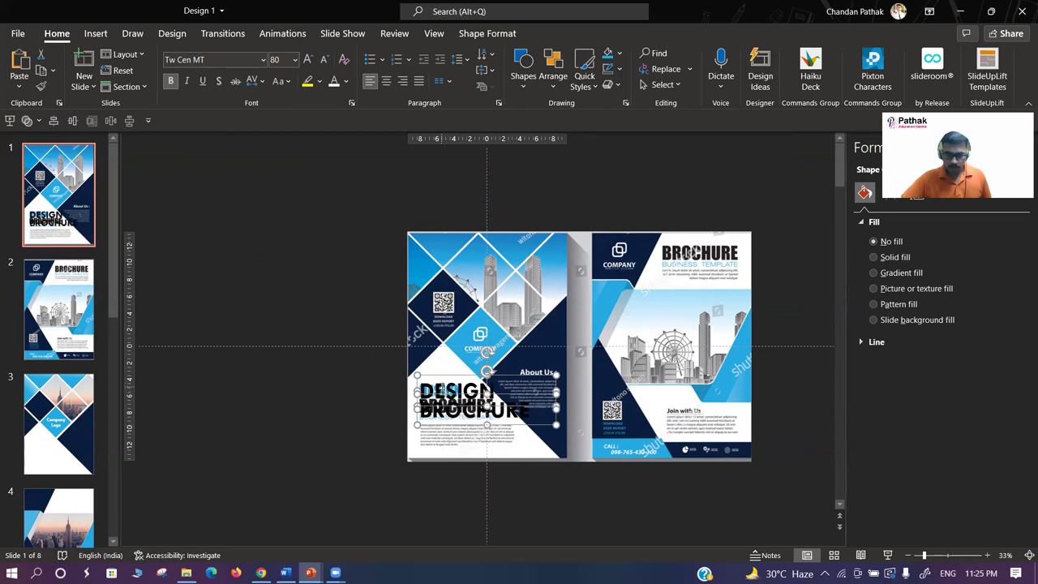
- Shrink the title text to 66 pt and align it over the sample title
key(ctrl+shift+comma)
key(ctrl+shift+comma)
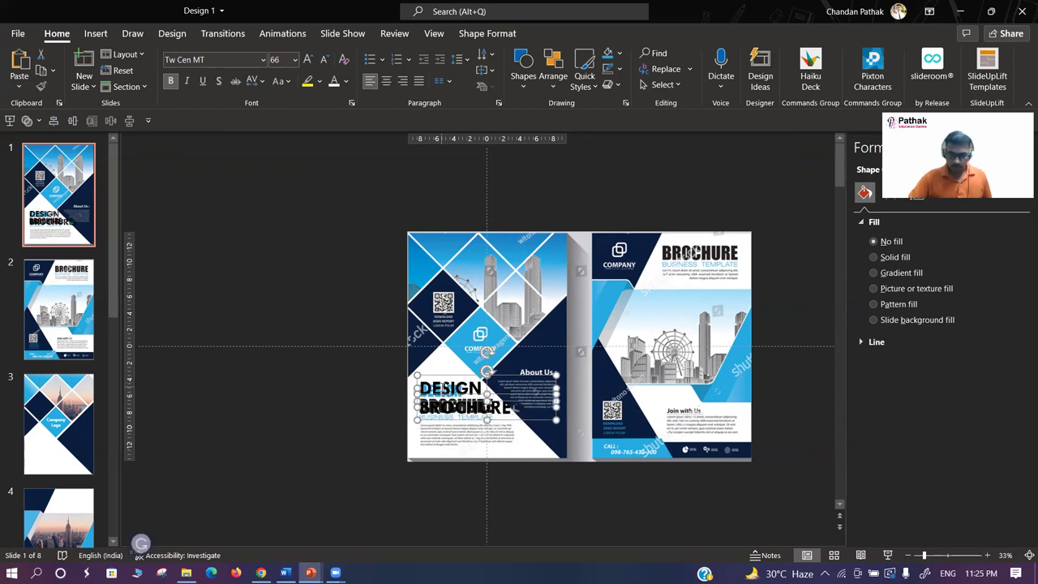
scroll(141, 543, up, 2)
scroll(140, 542, up, 2)
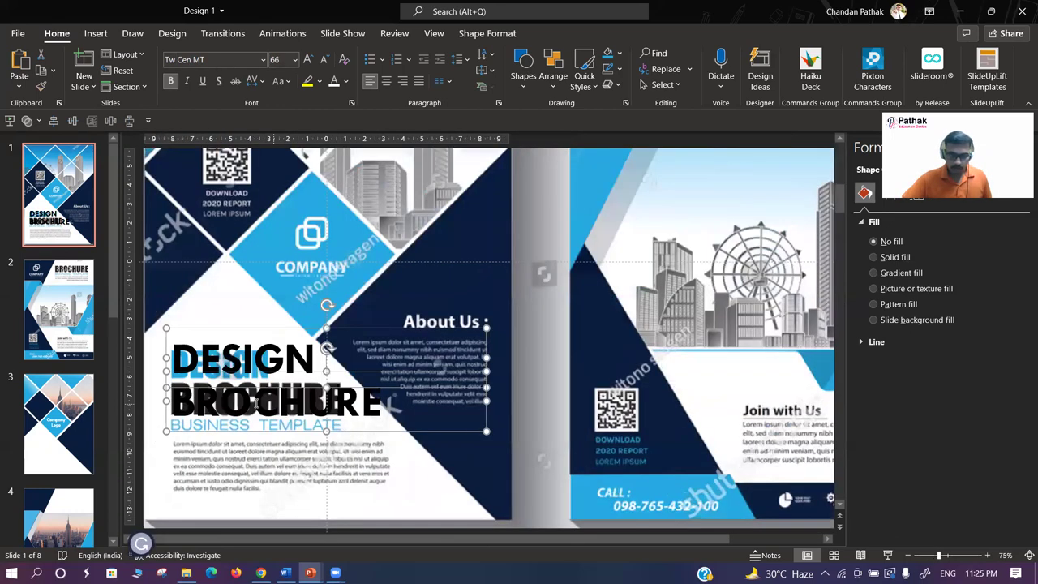
drag(204, 430, 204, 428)
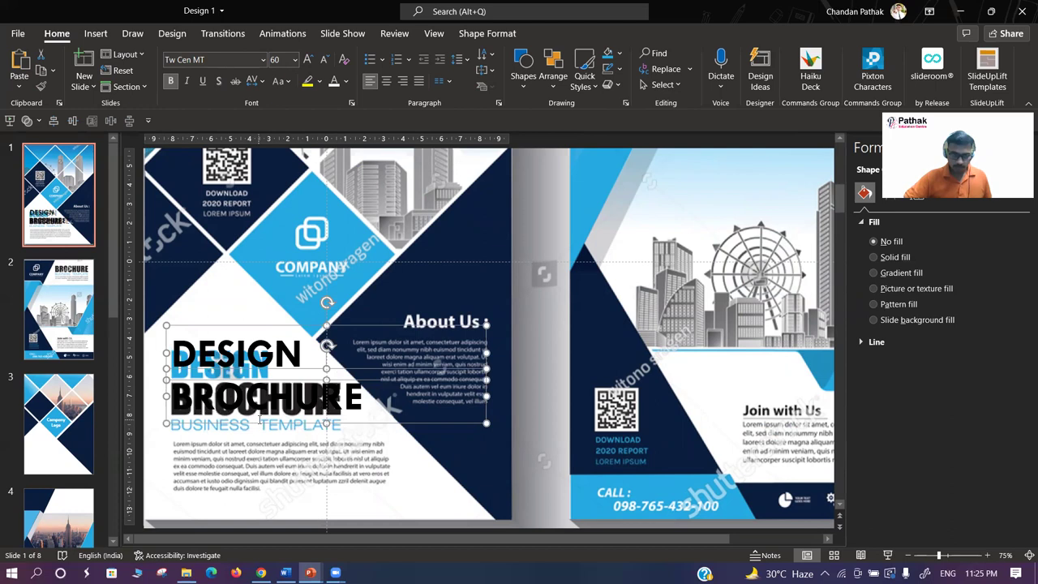
drag(247, 430, 254, 423)
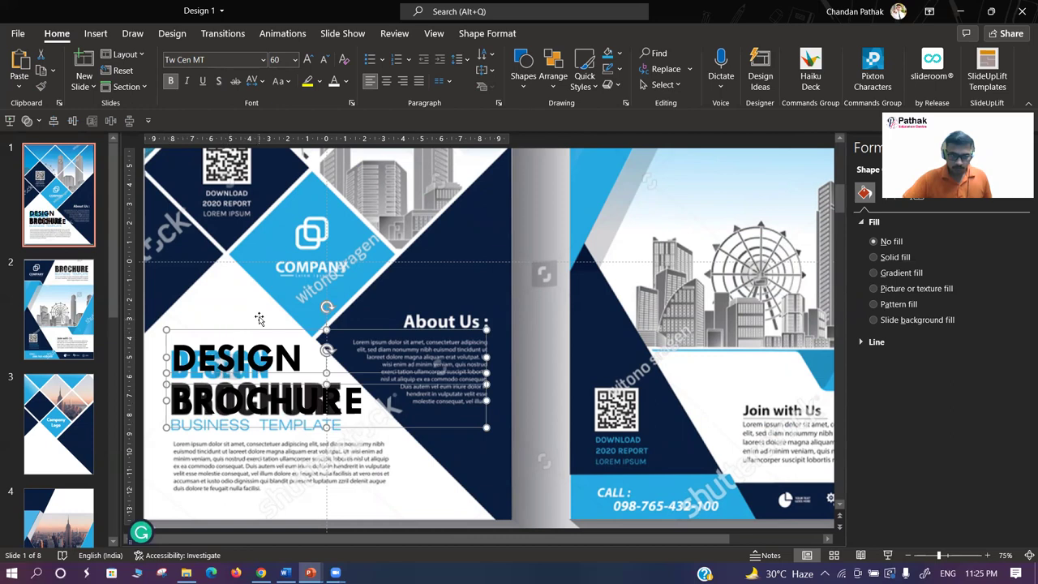
drag(258, 318, 261, 331)
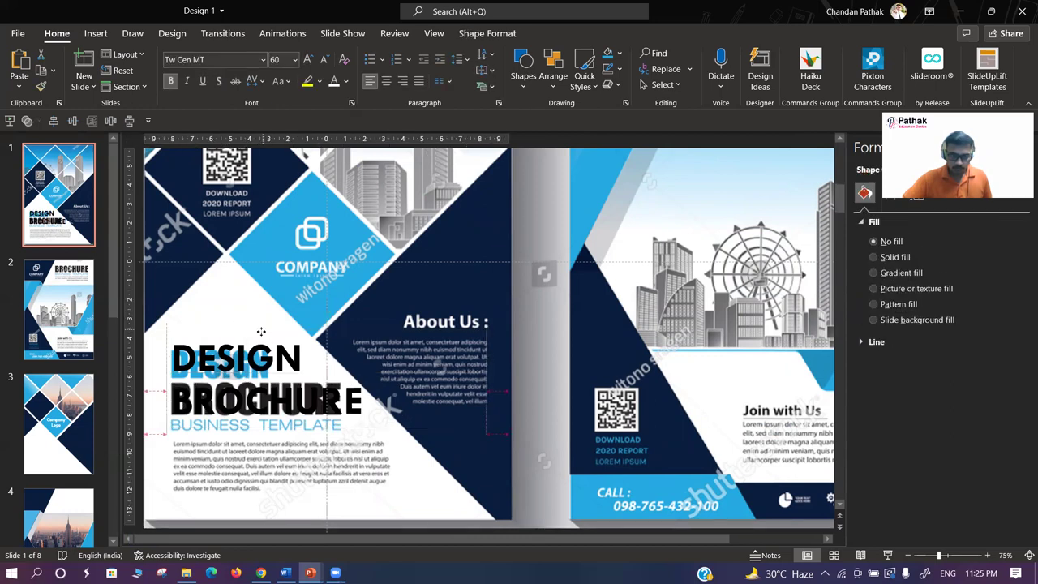
drag(261, 331, 261, 336)
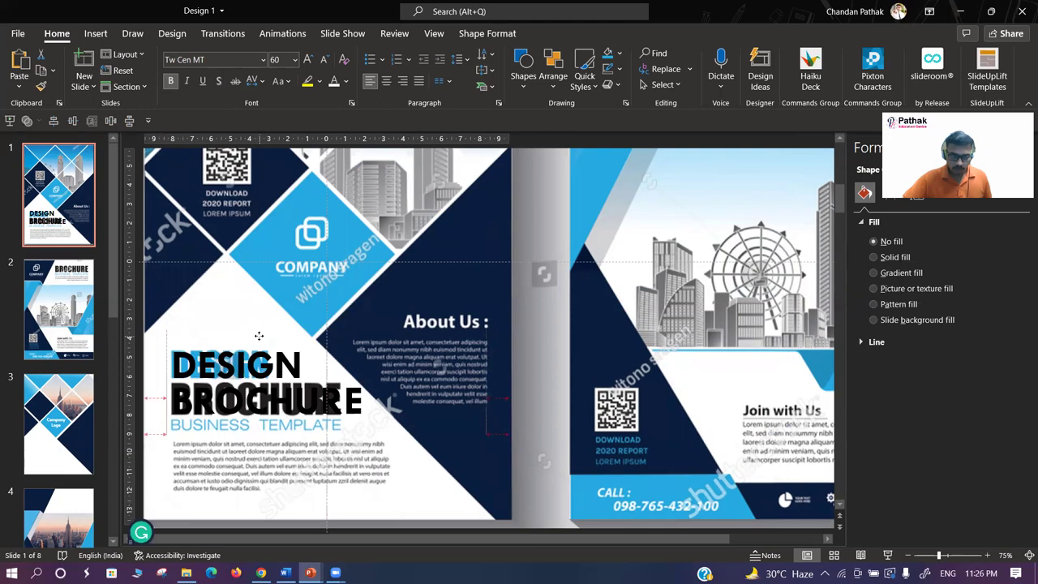
- Reduce DESIGN to 48 pt and nudge it down onto BROCHURE
click(302, 363)
double_click(300, 364)
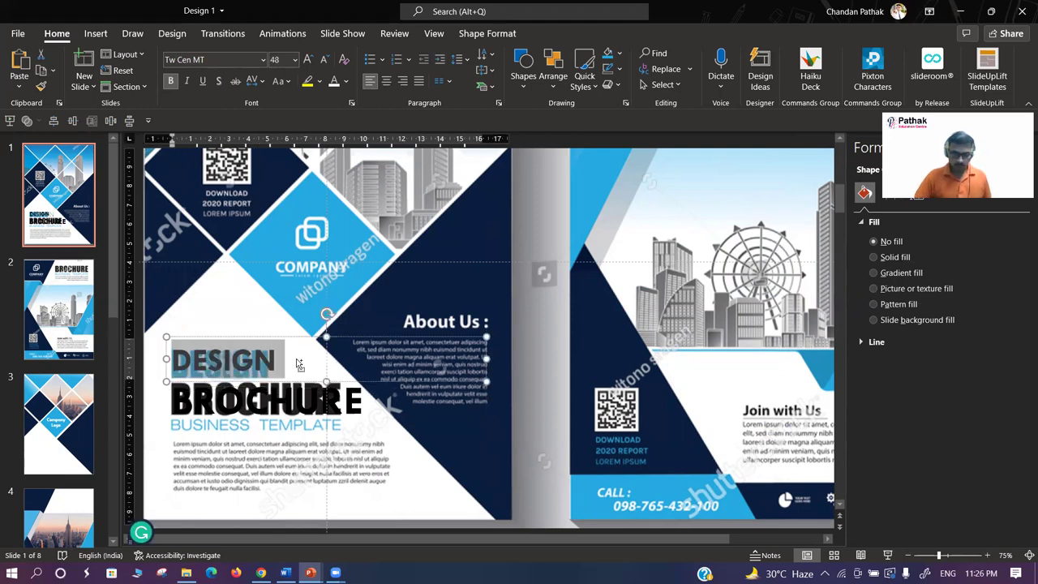
drag(268, 336, 262, 351)
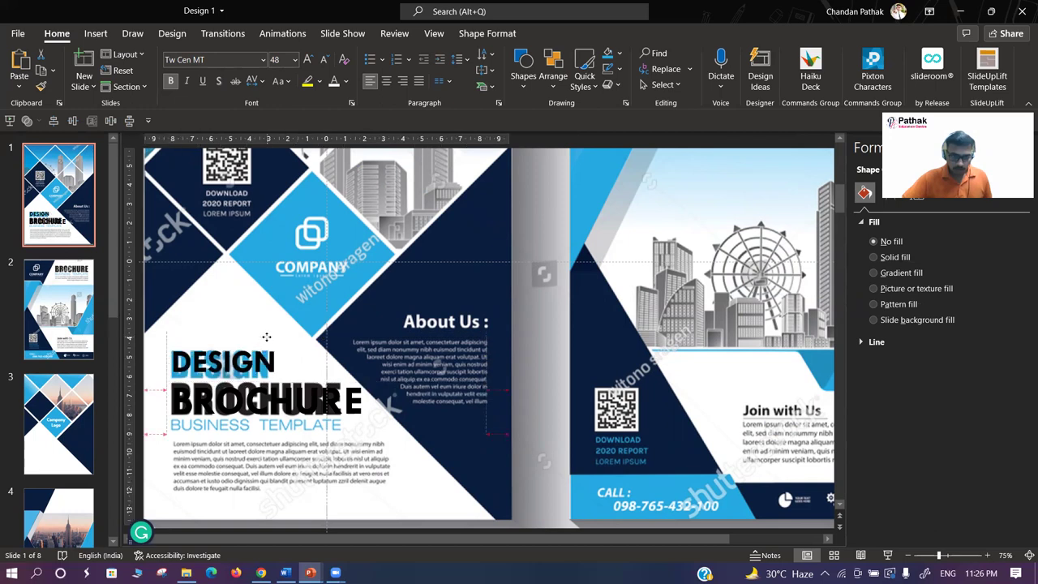
shift+click(279, 413)
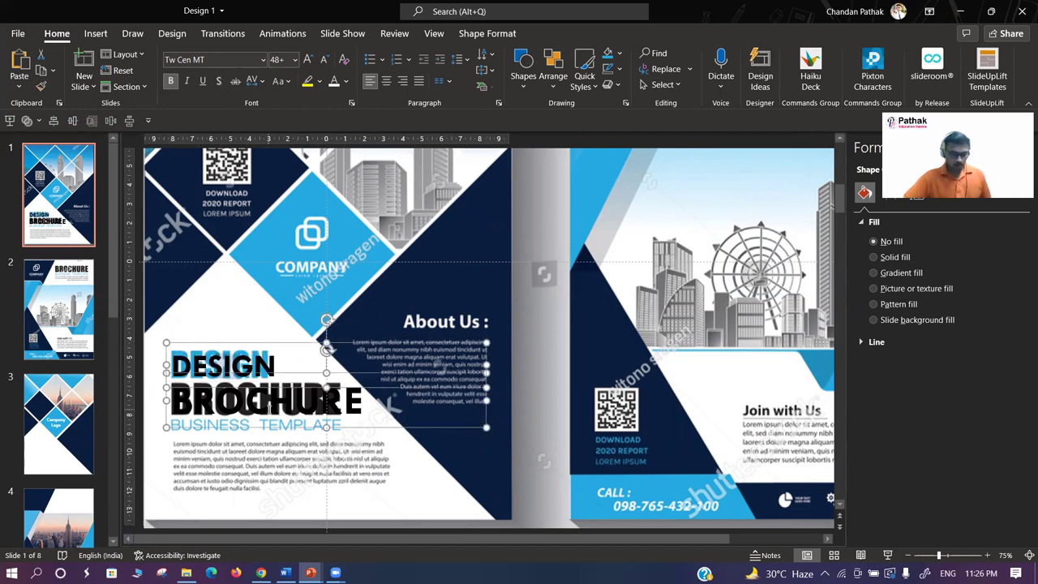
click(430, 475)
- Paste the DESIGN BROCHURE title onto the slide 3 cover's lower white area
scroll(433, 475, down, 2)
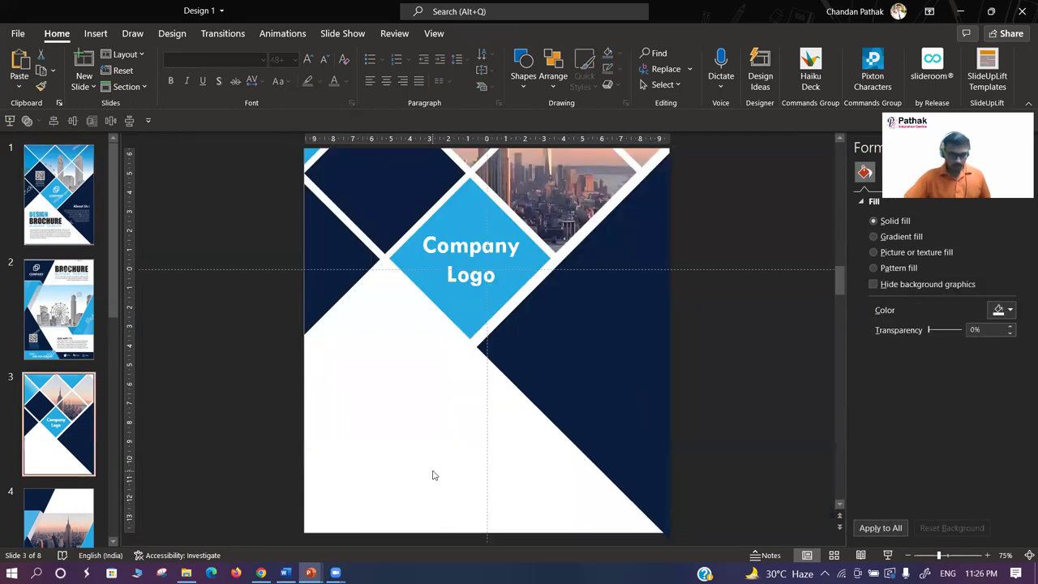
key(ctrl+v)
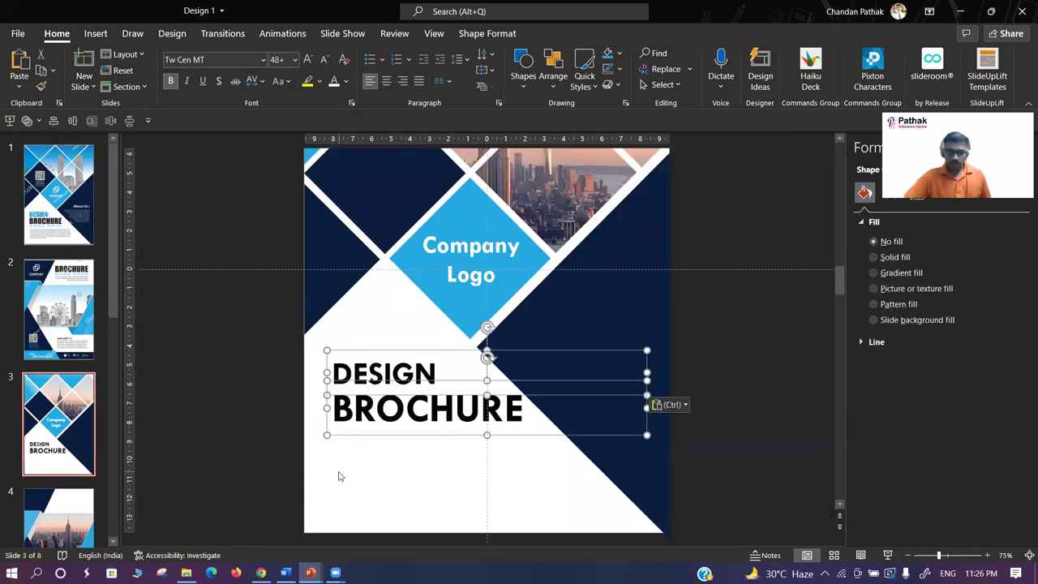
click(340, 476)
- Preview slide 3 as a full-screen show, then close the Format Background pane
scroll(403, 445, down, 1)
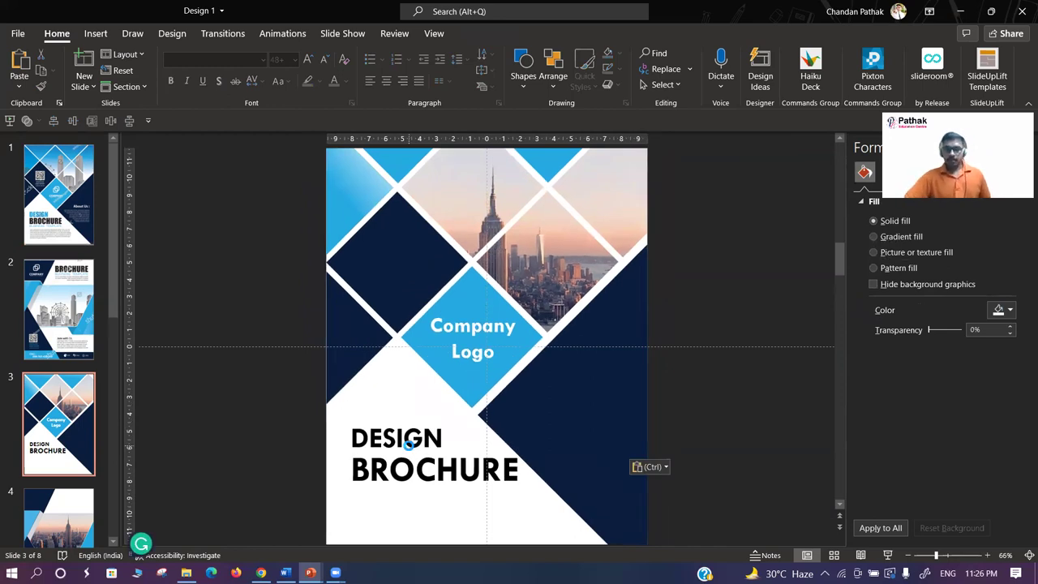
key(shift+F5)
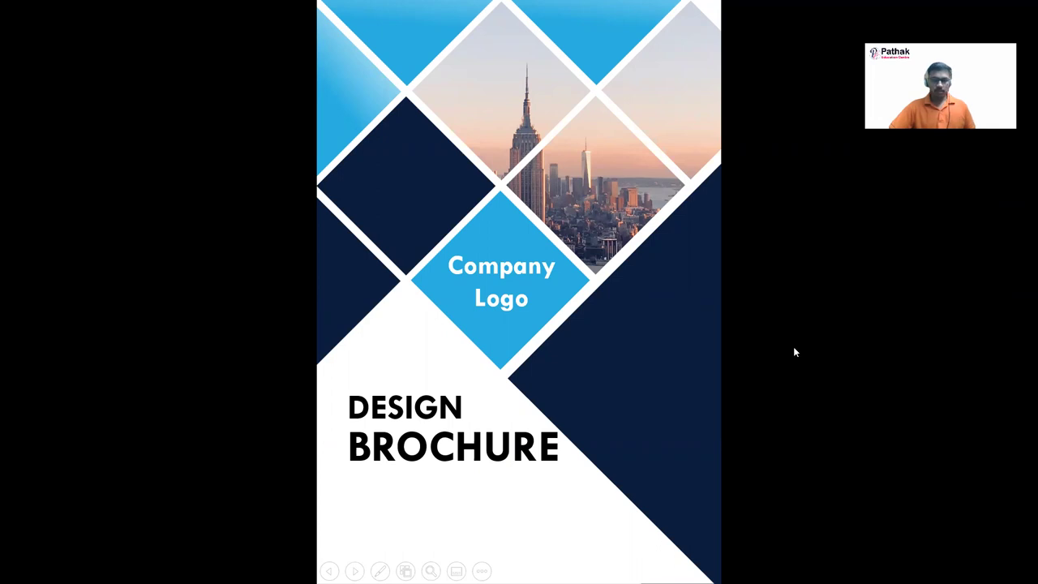
key(Escape)
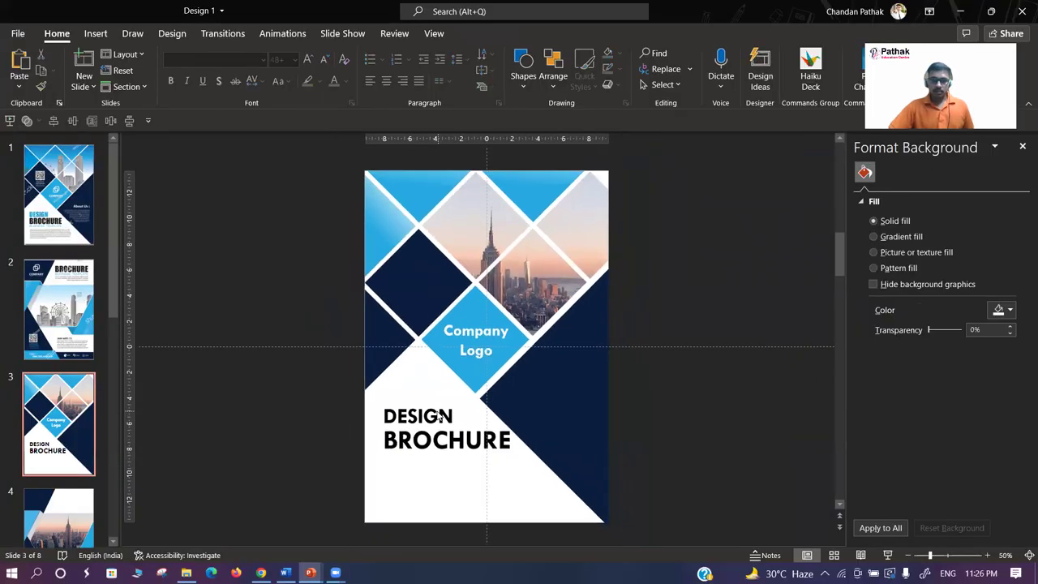
scroll(48, 324, down, 5)
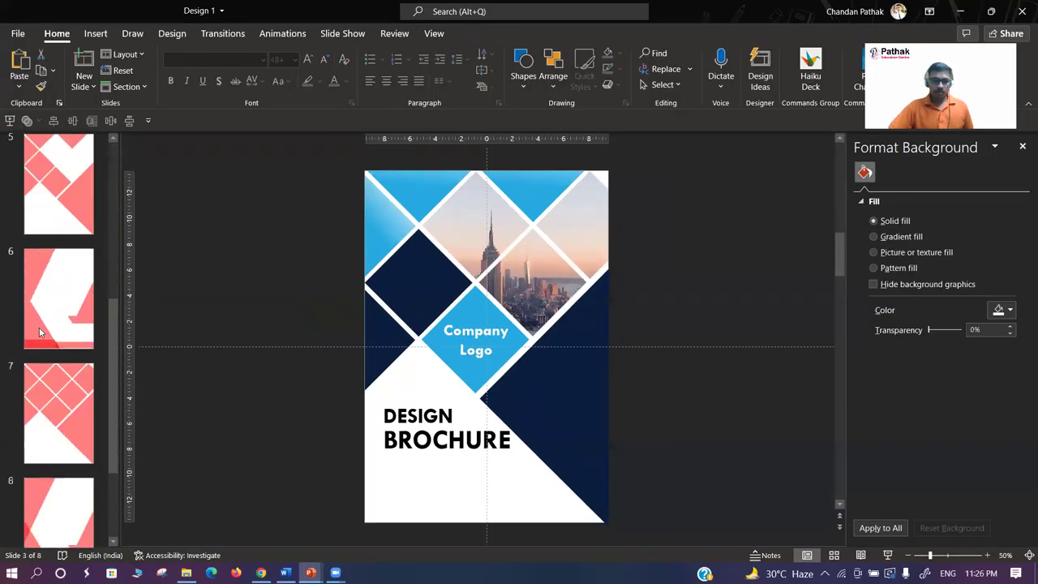
scroll(39, 331, up, 5)
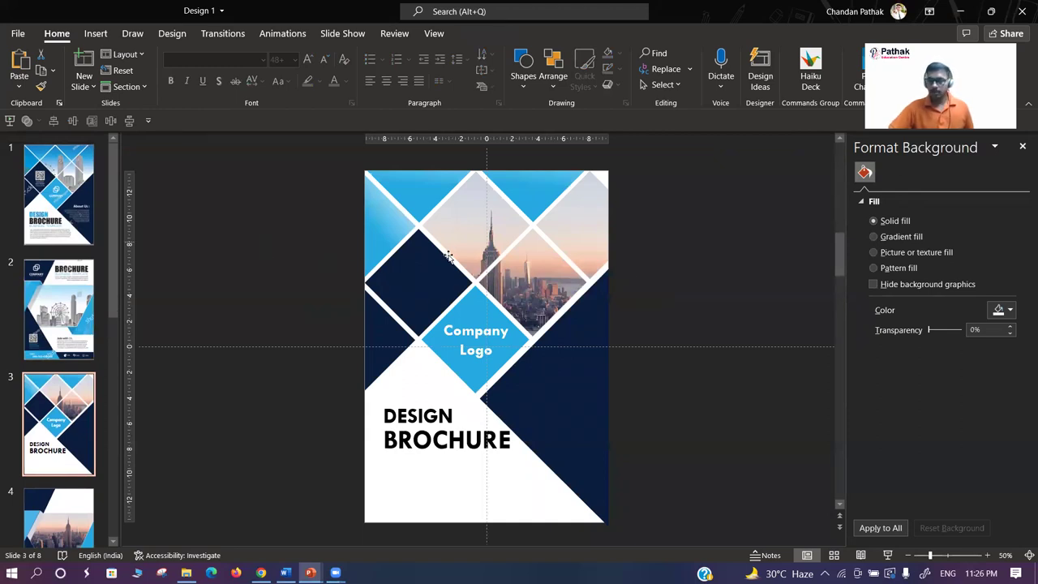
click(1023, 146)
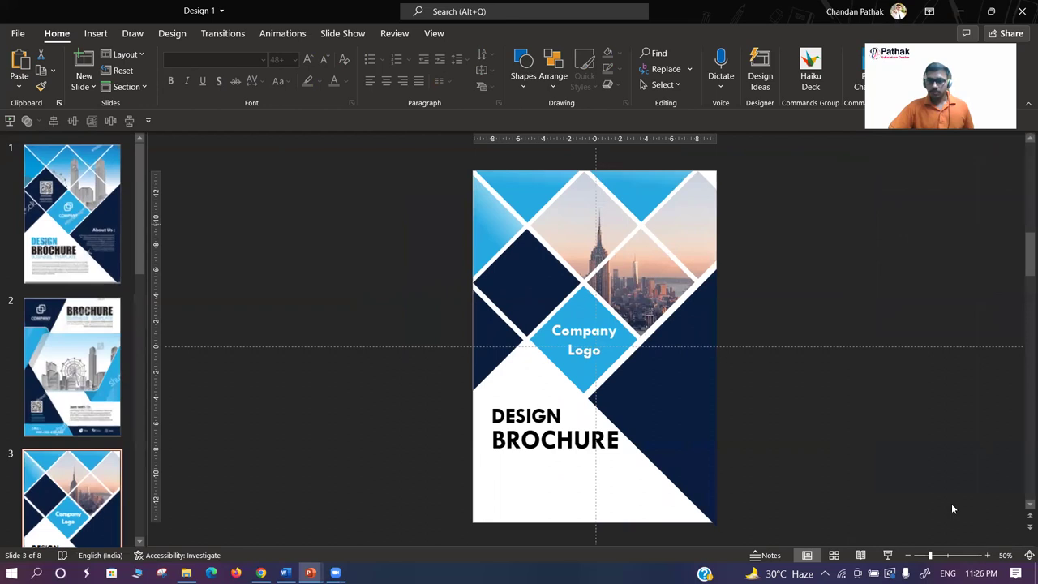